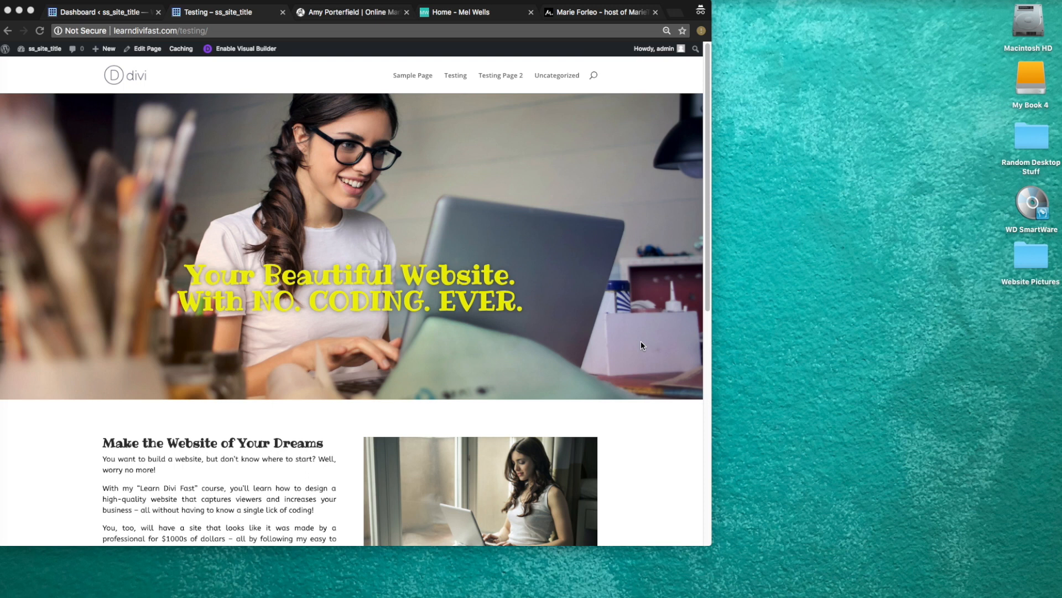
- Review the Testing page from its hero banner through the text, testimonial and enrolment sections, ending back at the banner
scroll(640, 343, "down", 2)
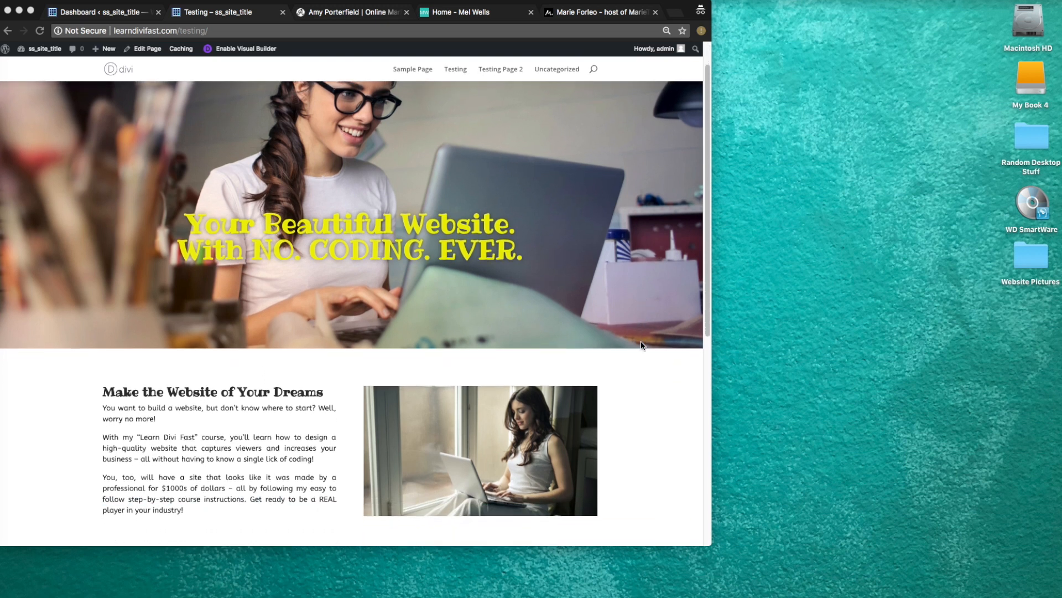
scroll(641, 345, "down", 1)
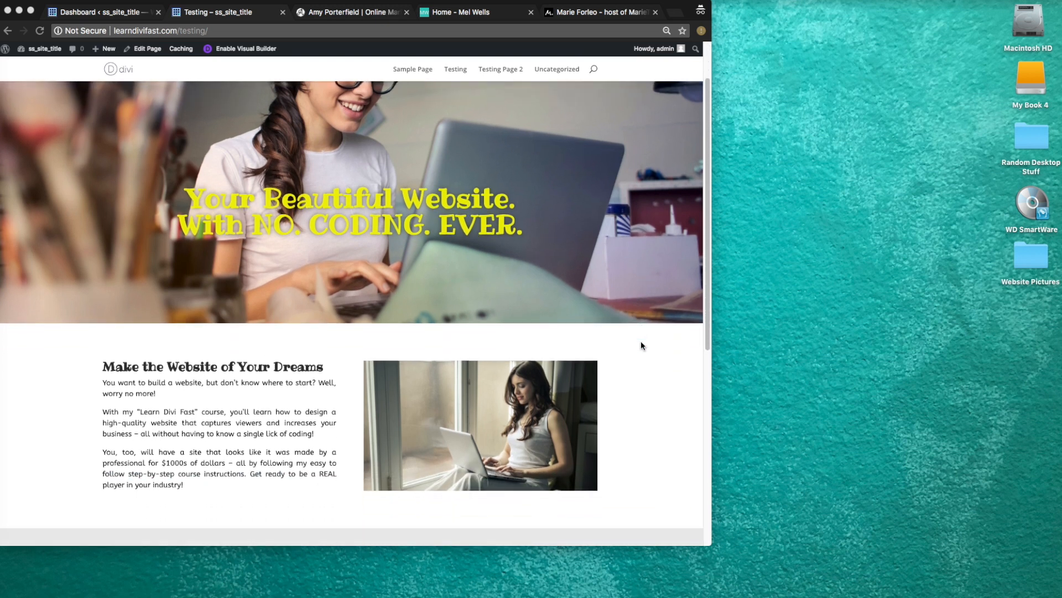
scroll(641, 346, "down", 2)
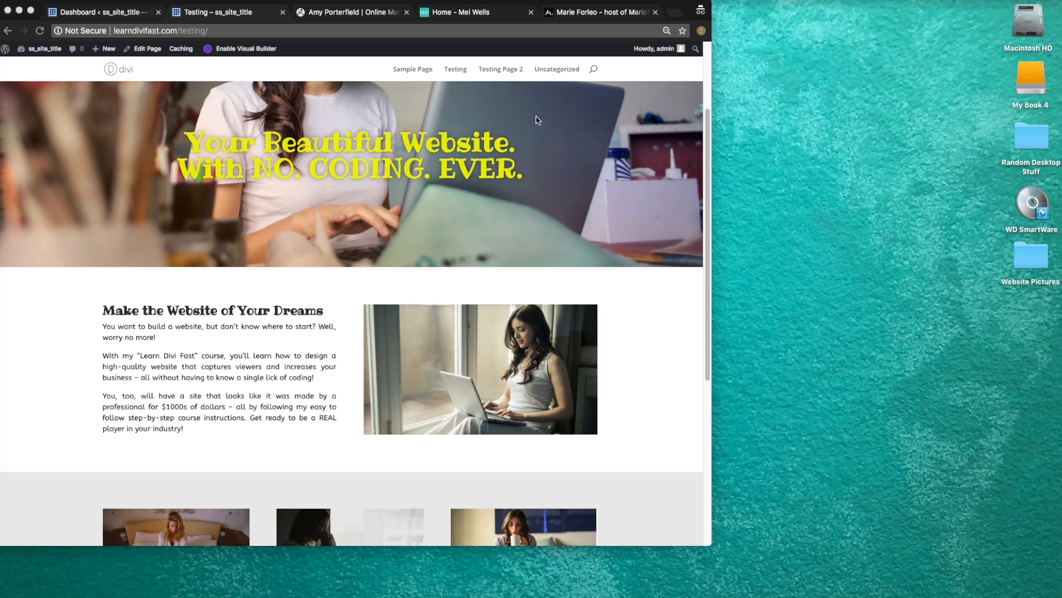
scroll(559, 226, "down", 1)
scroll(558, 226, "down", 2)
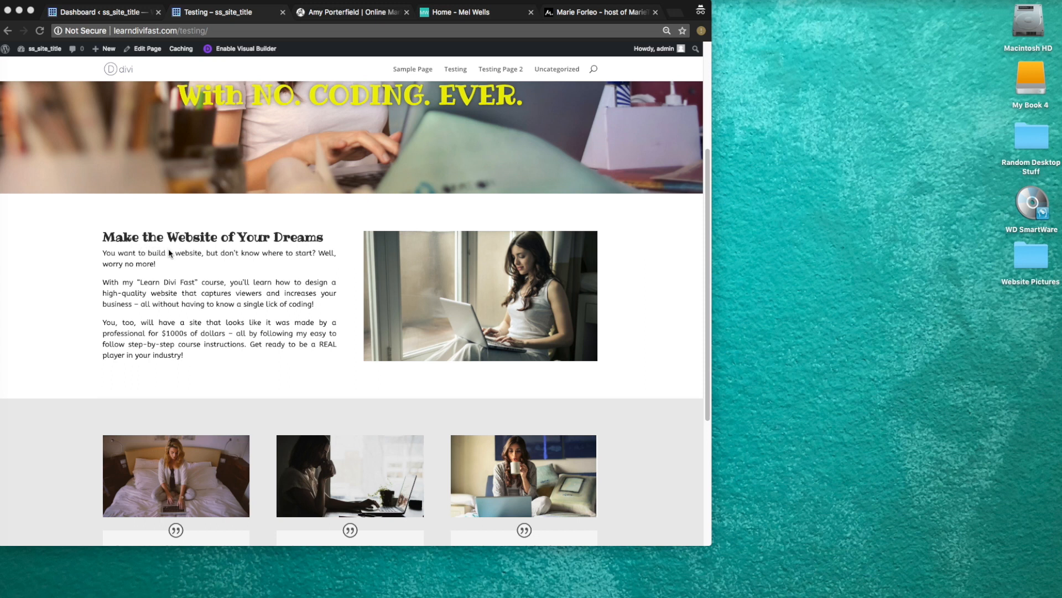
scroll(175, 257, "down", 2)
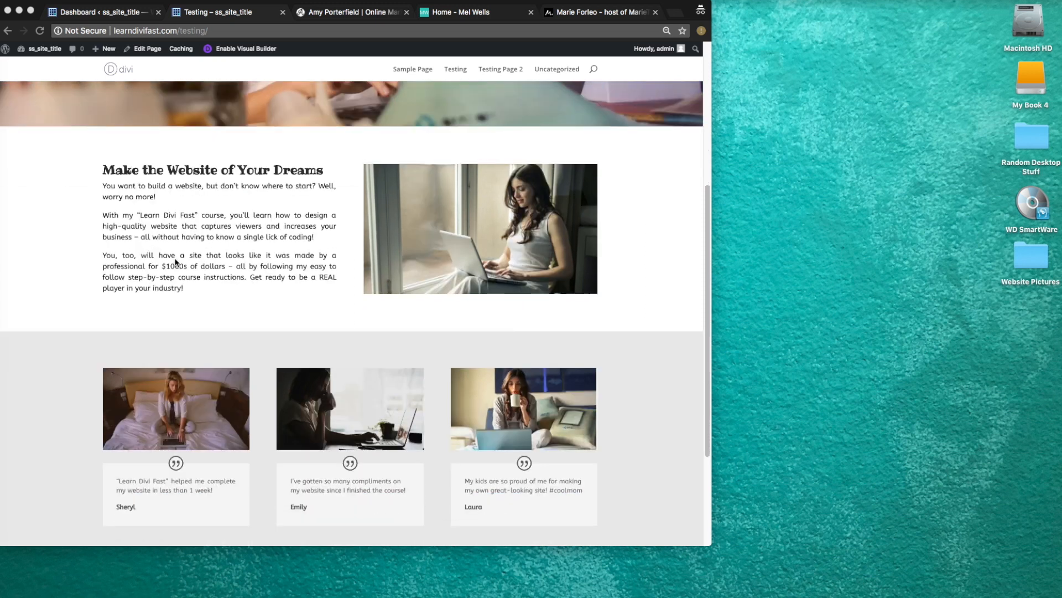
scroll(598, 298, "down", 4)
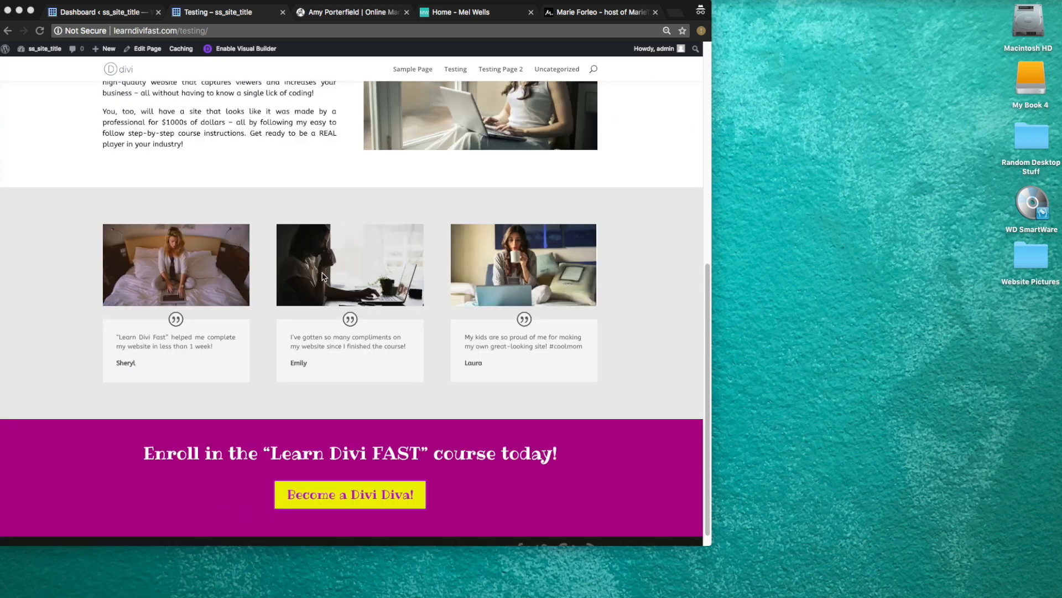
scroll(467, 328, "down", 1)
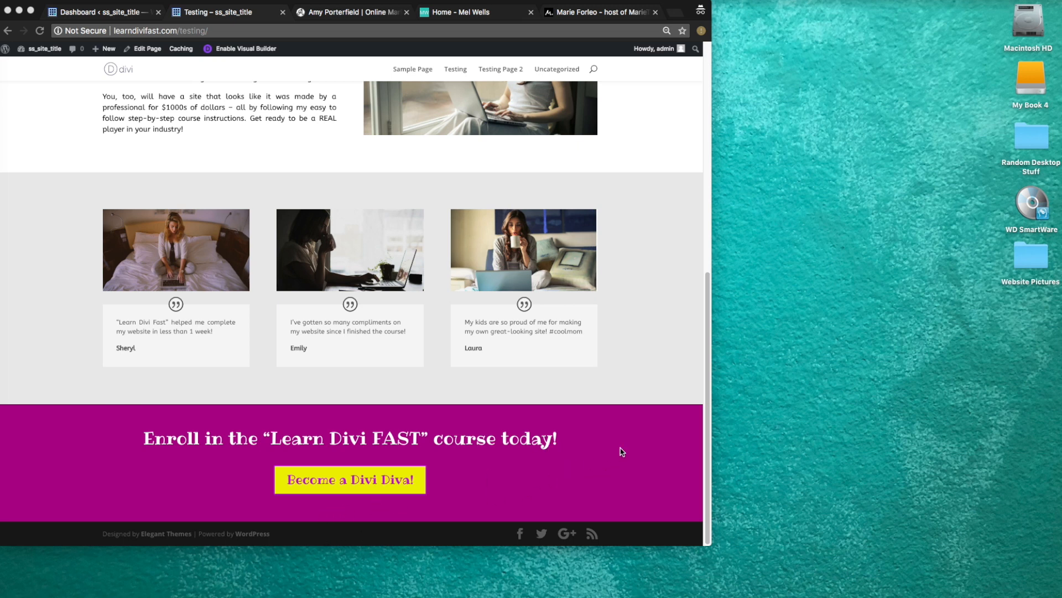
scroll(622, 451, "up", 15)
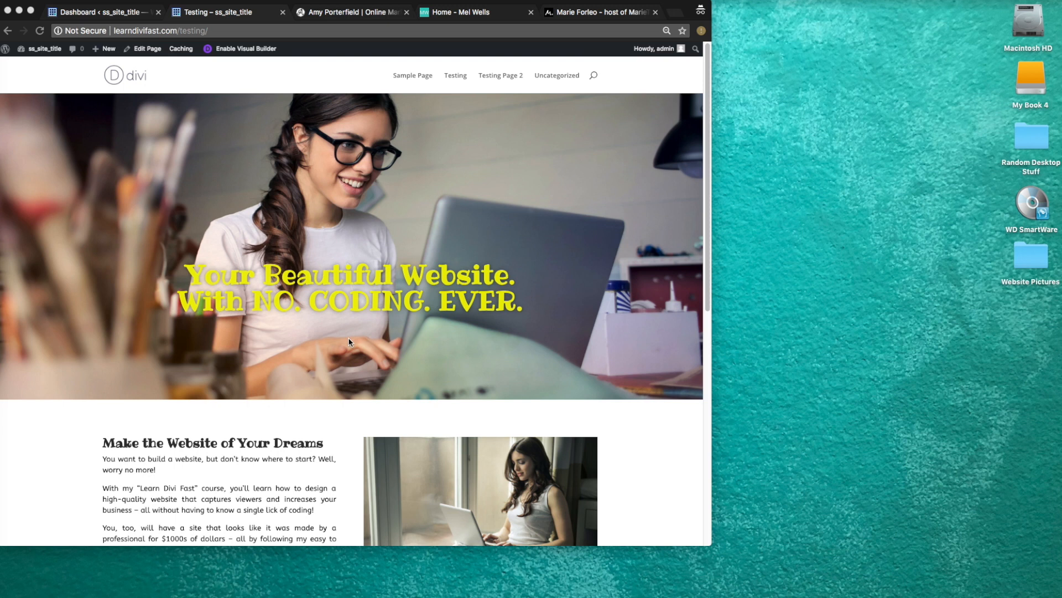
- Examine the section layout of the Amy Porterfield homepage, from the hero image through the cheat sheets, story and podcast blocks
left_click(365, 12)
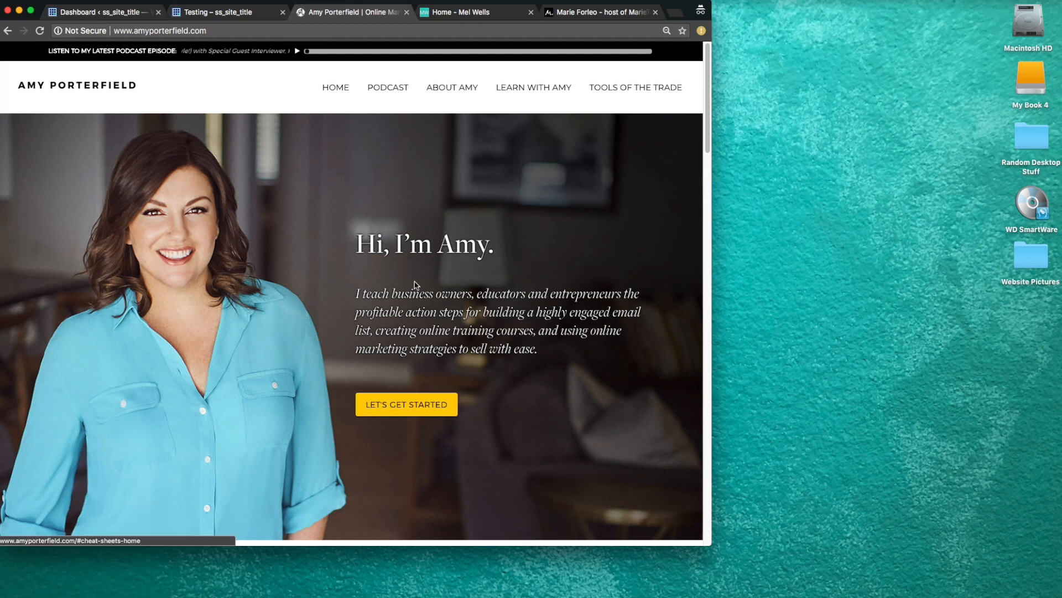
scroll(540, 331, "down", 3)
scroll(539, 331, "down", 4)
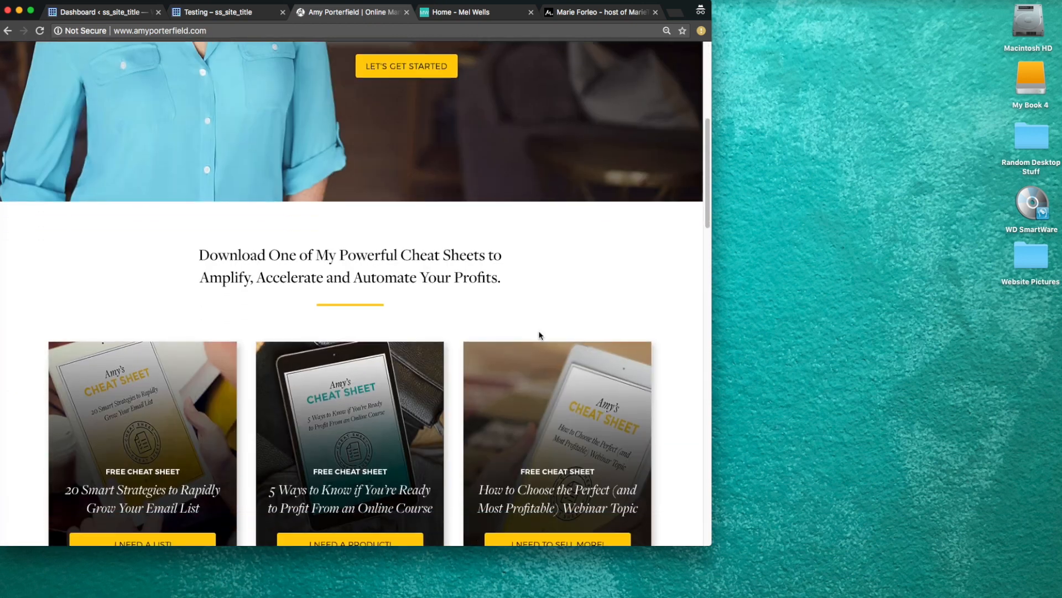
scroll(575, 312, "down", 1)
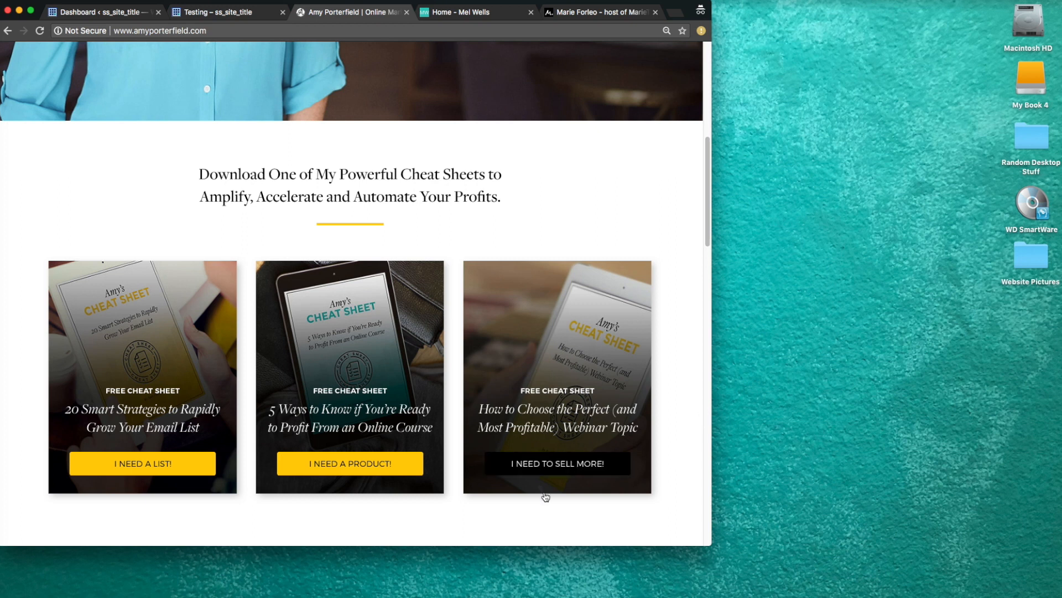
scroll(662, 447, "down", 5)
scroll(662, 449, "down", 4)
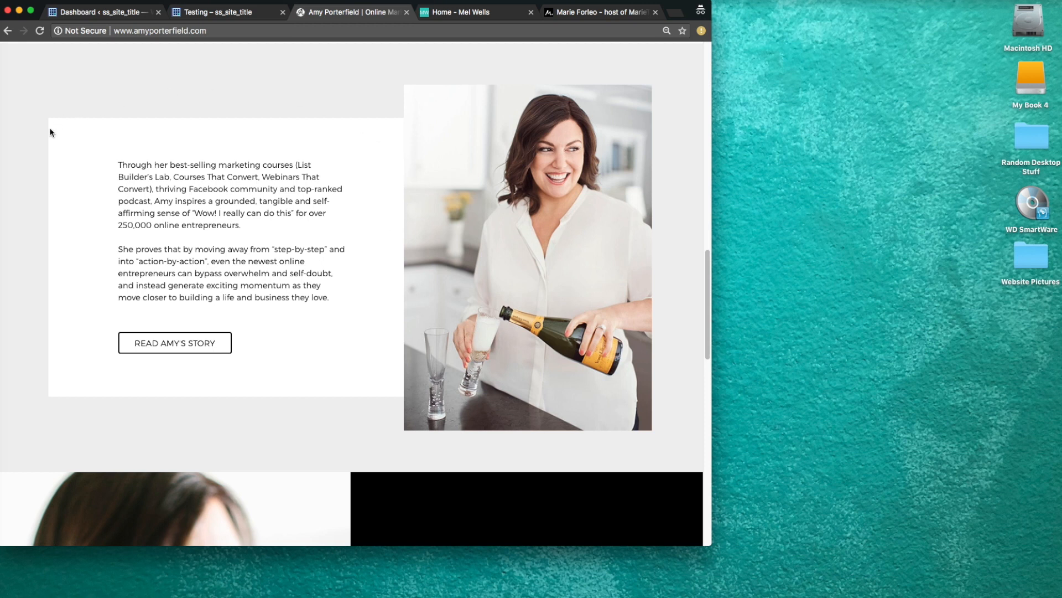
scroll(373, 401, "down", 8)
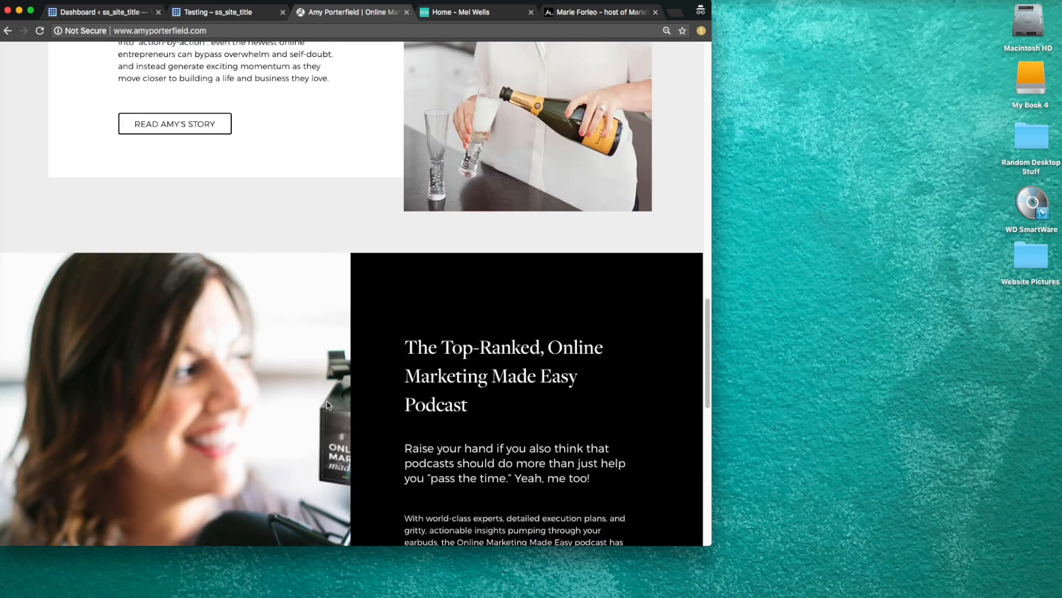
scroll(373, 401, "up", 1)
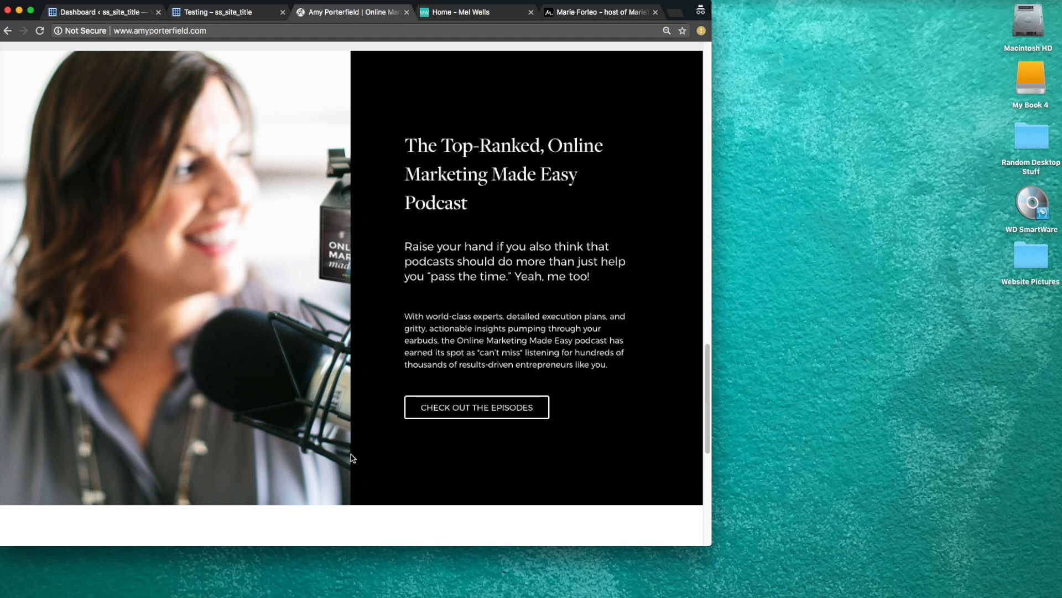
scroll(352, 458, "up", 9)
scroll(352, 458, "up", 4)
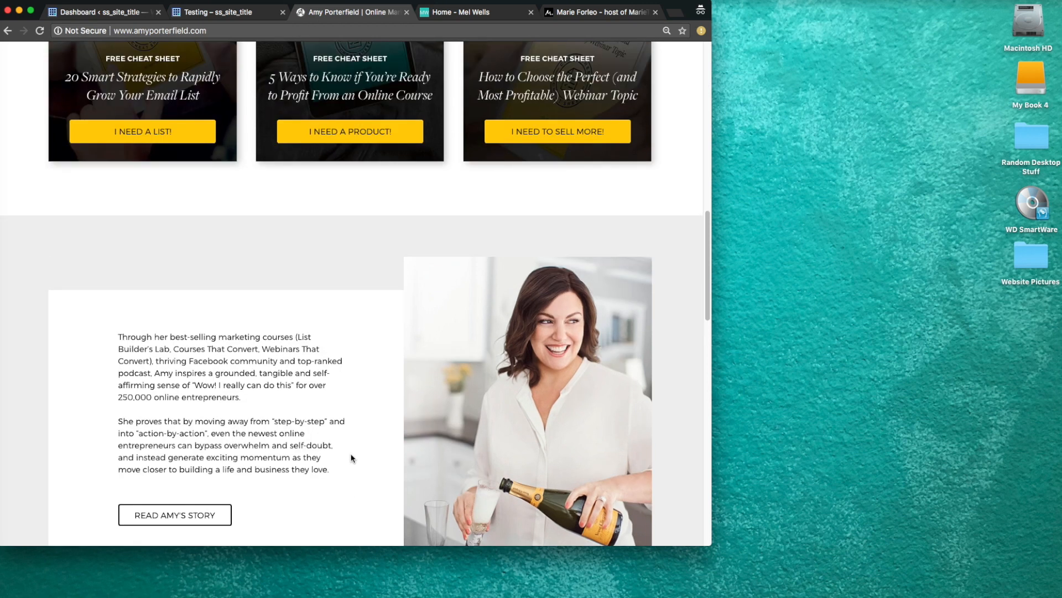
scroll(352, 458, "up", 4)
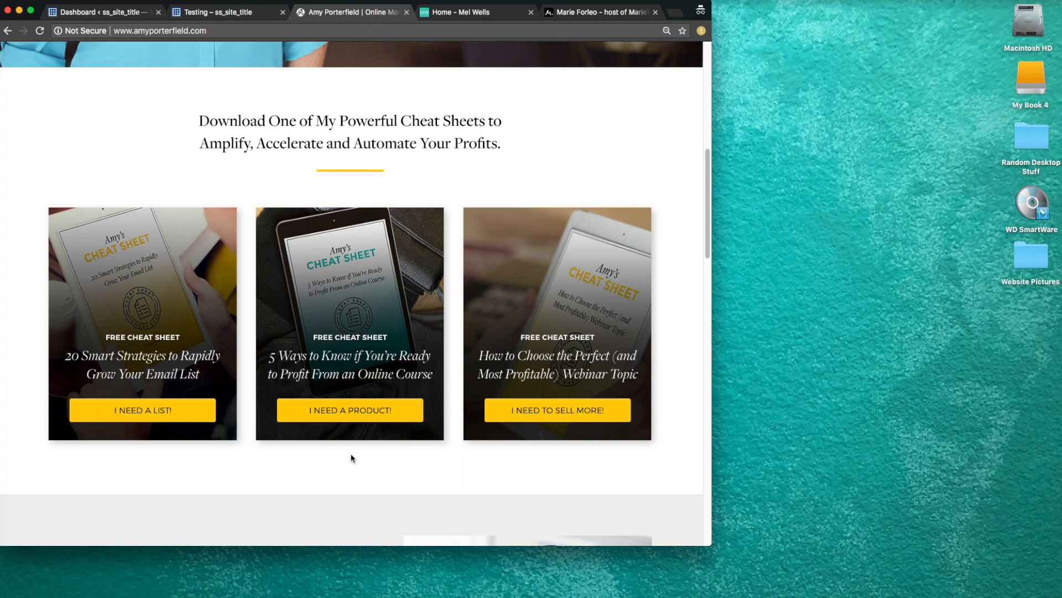
scroll(352, 458, "up", 9)
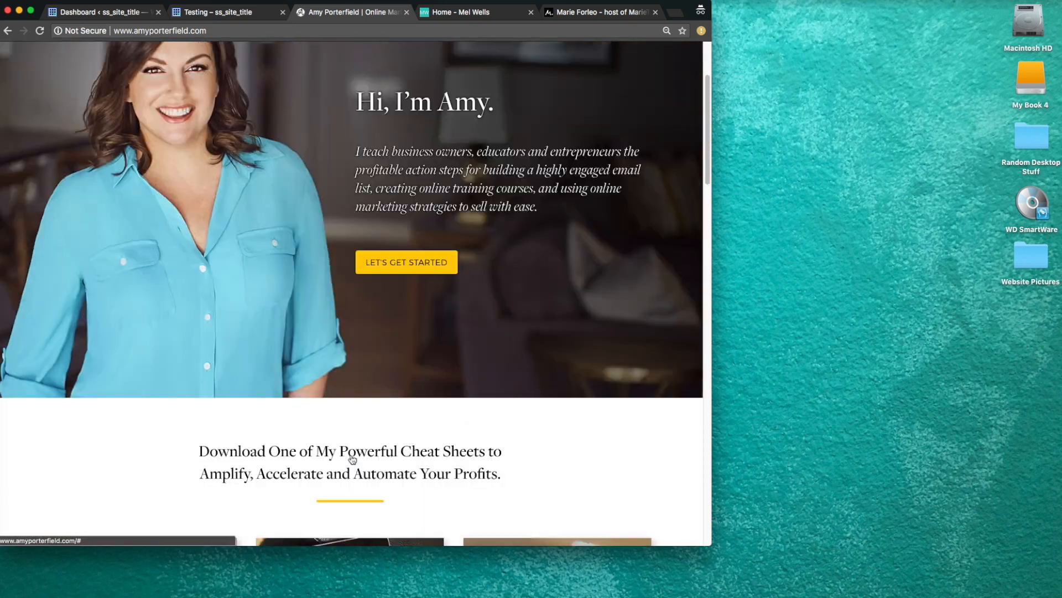
scroll(352, 458, "up", 1)
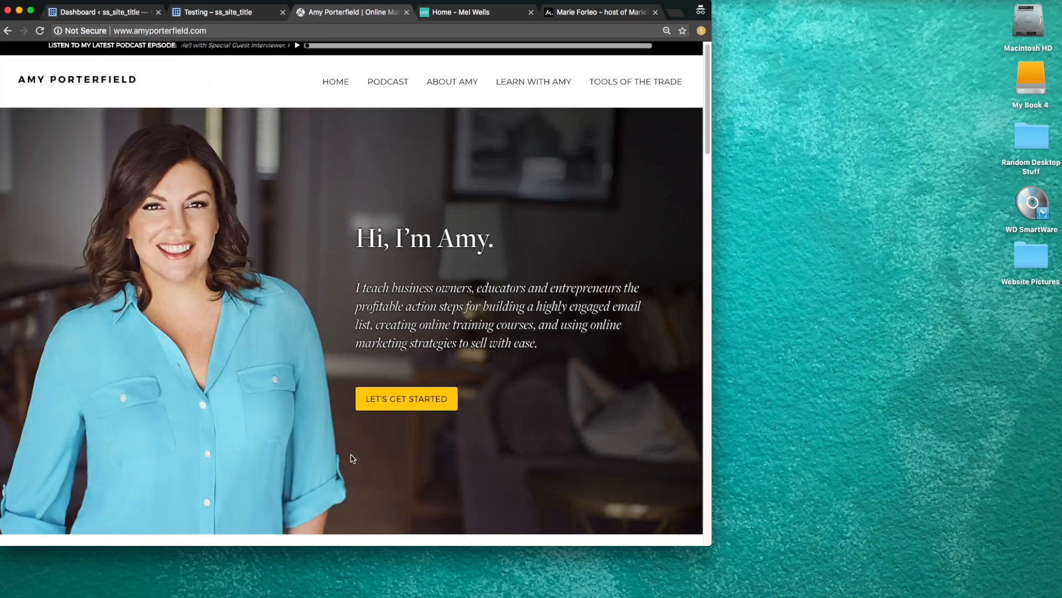
scroll(353, 459, "up", 1)
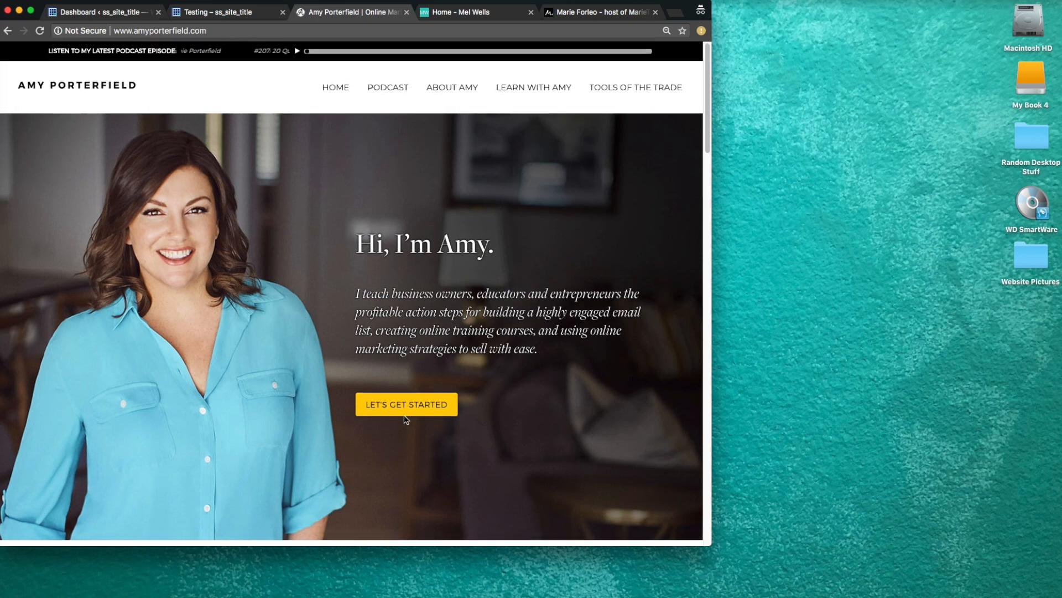
- Examine the section layout of the Mel Wells homepage, from the video header through the introduction, The Academy and book blocks
left_click(482, 13)
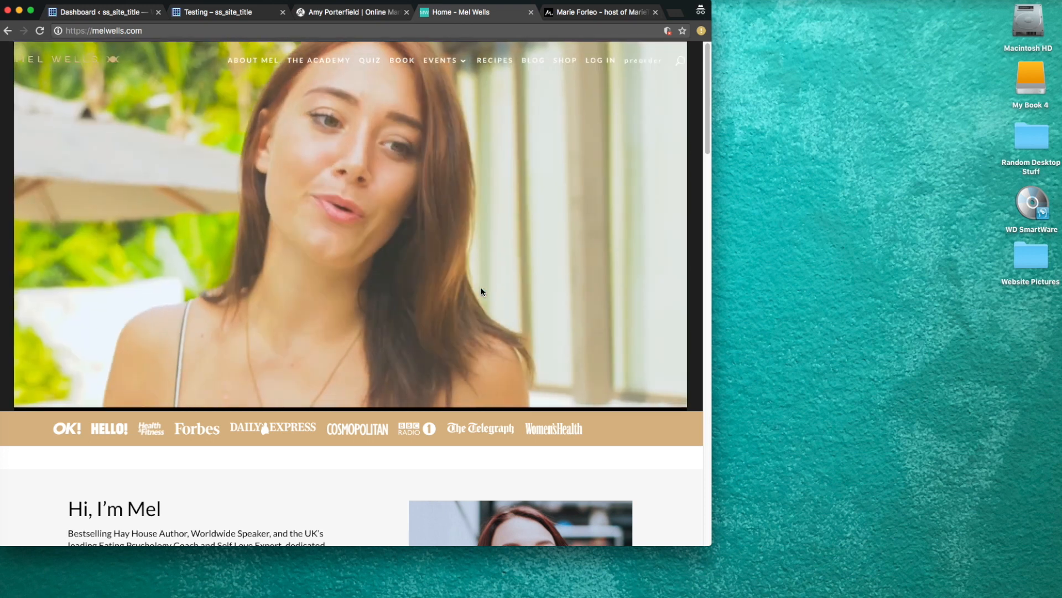
scroll(480, 291, "down", 1)
scroll(480, 292, "down", 10)
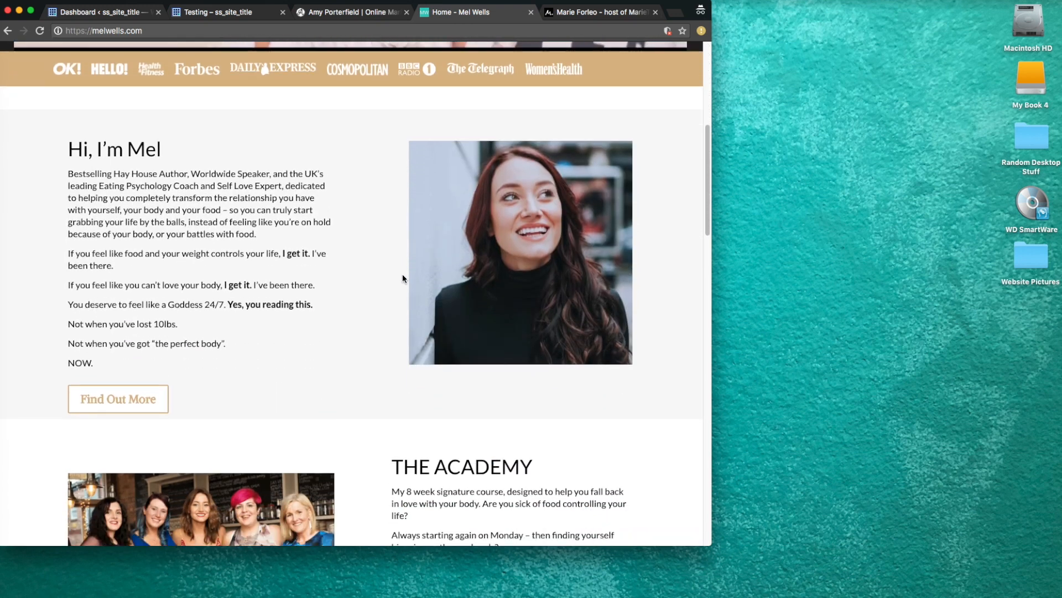
scroll(360, 260, "up", 3)
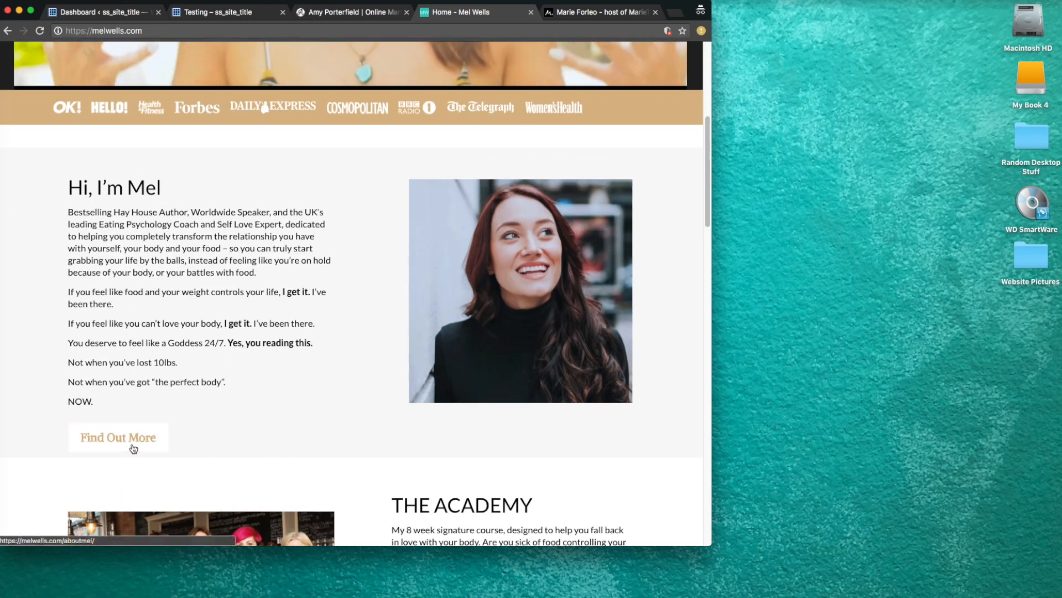
scroll(352, 402, "down", 6)
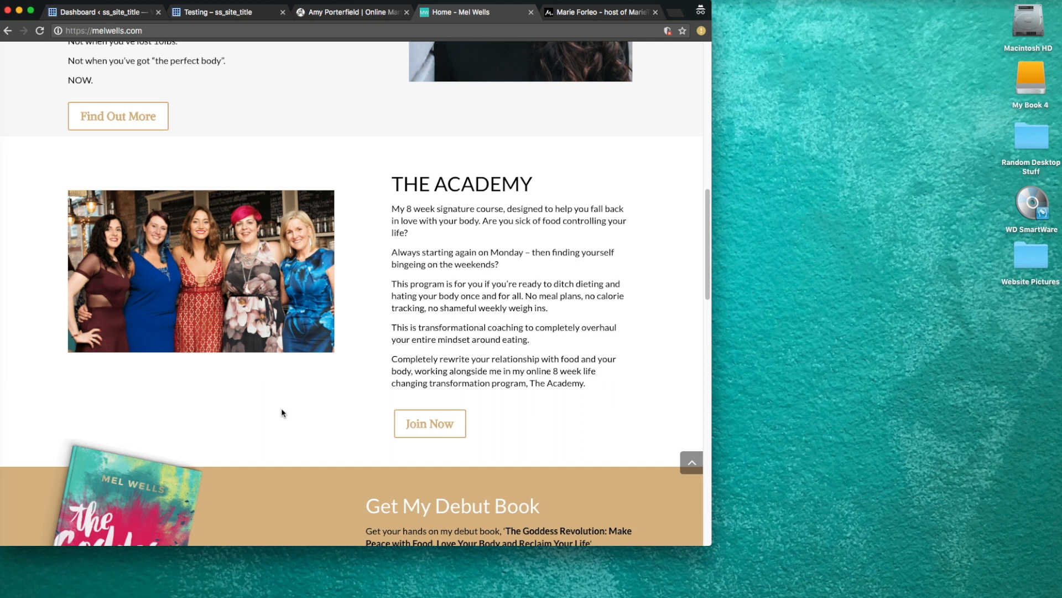
scroll(281, 412, "down", 5)
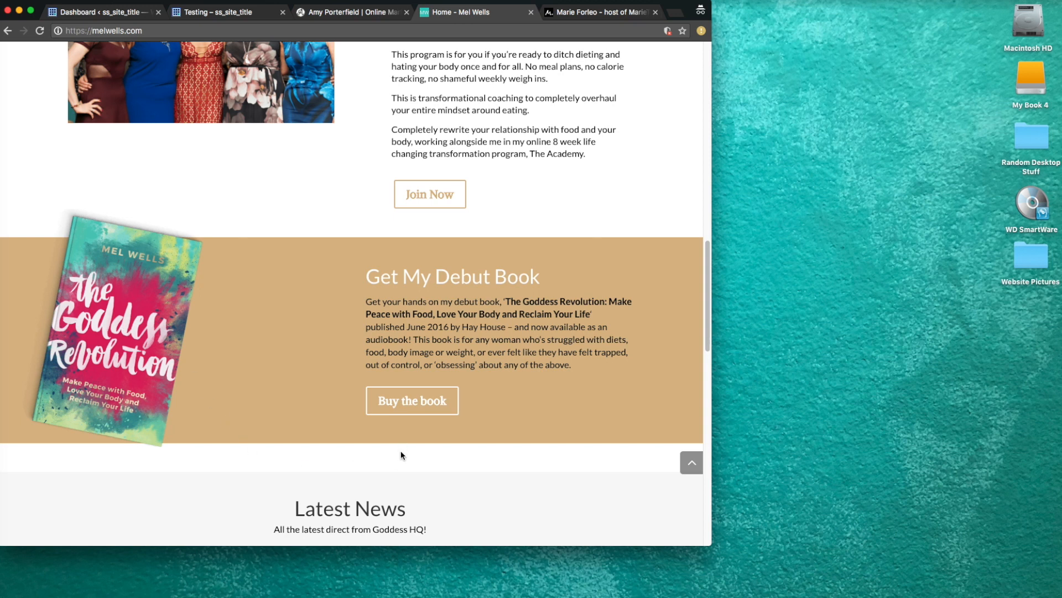
scroll(252, 370, "up", 15)
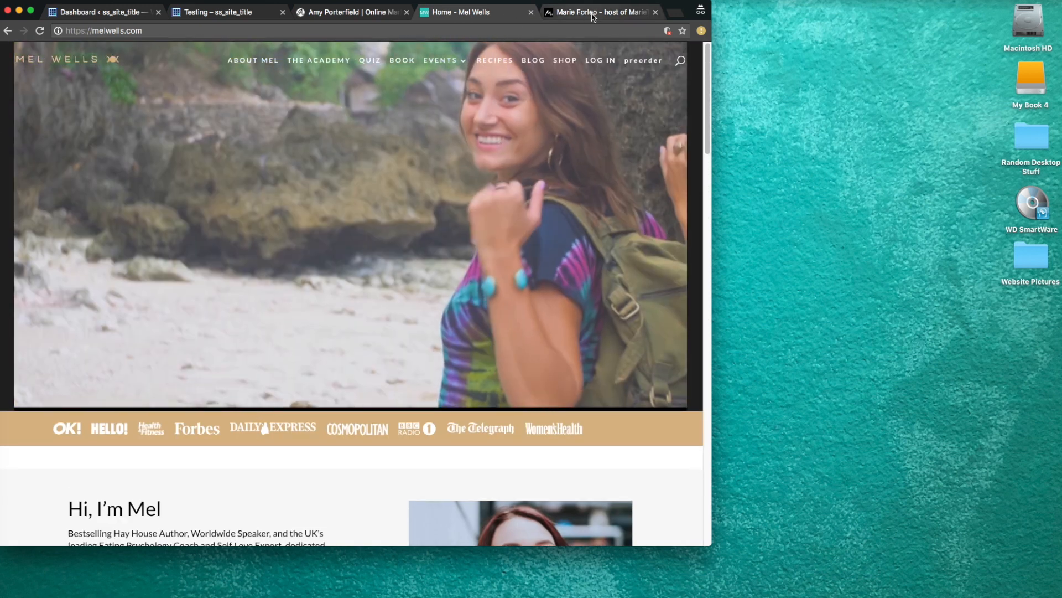
- Examine the section layout of the Marie Forleo homepage, from the hero image through the about card and quote block
left_click(607, 17)
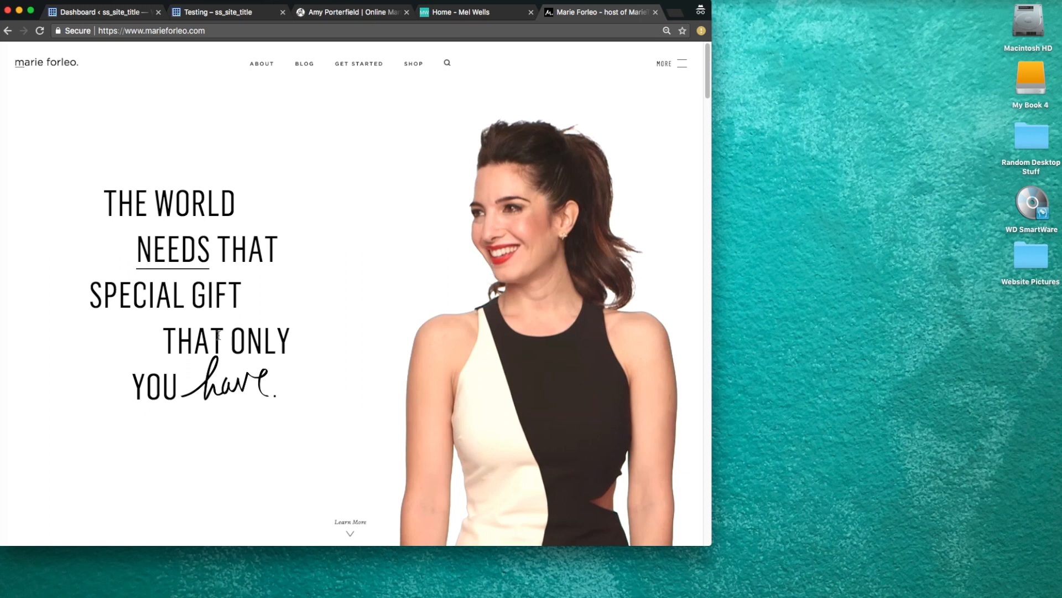
scroll(343, 363, "down", 2)
scroll(344, 366, "down", 10)
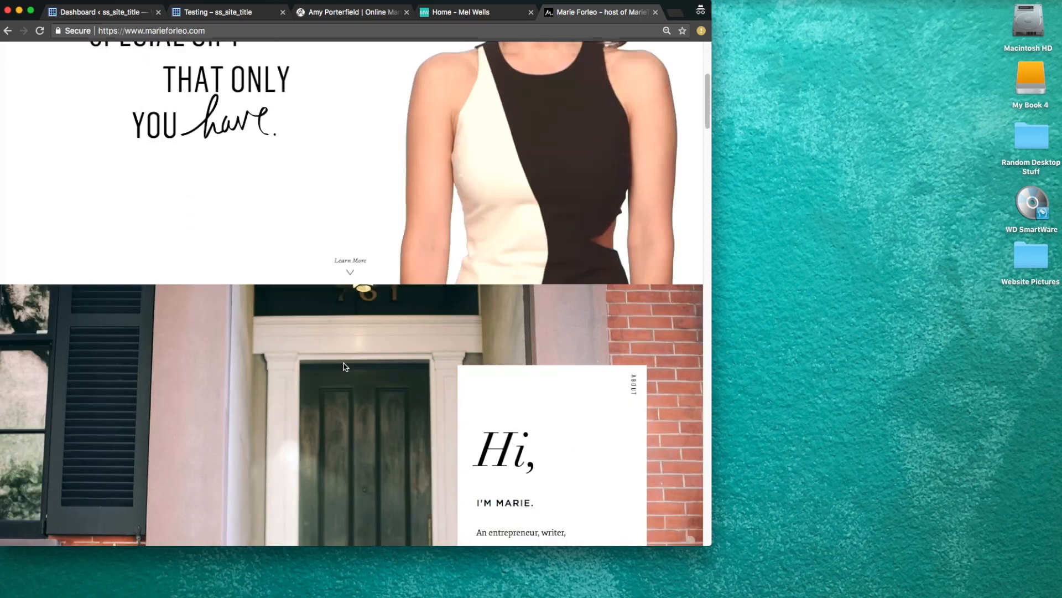
scroll(344, 367, "down", 1)
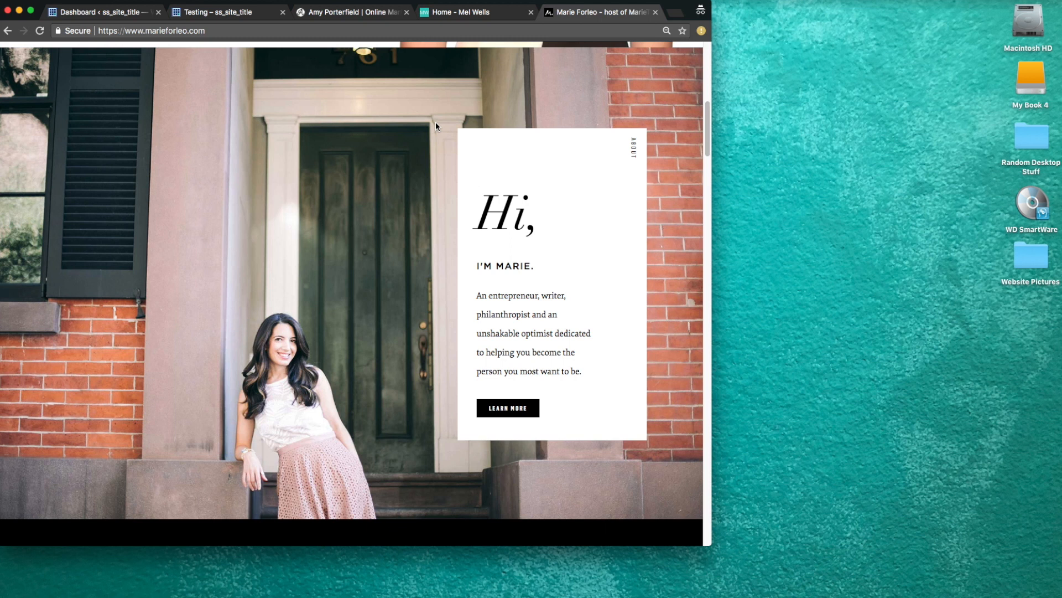
scroll(342, 228, "down", 3)
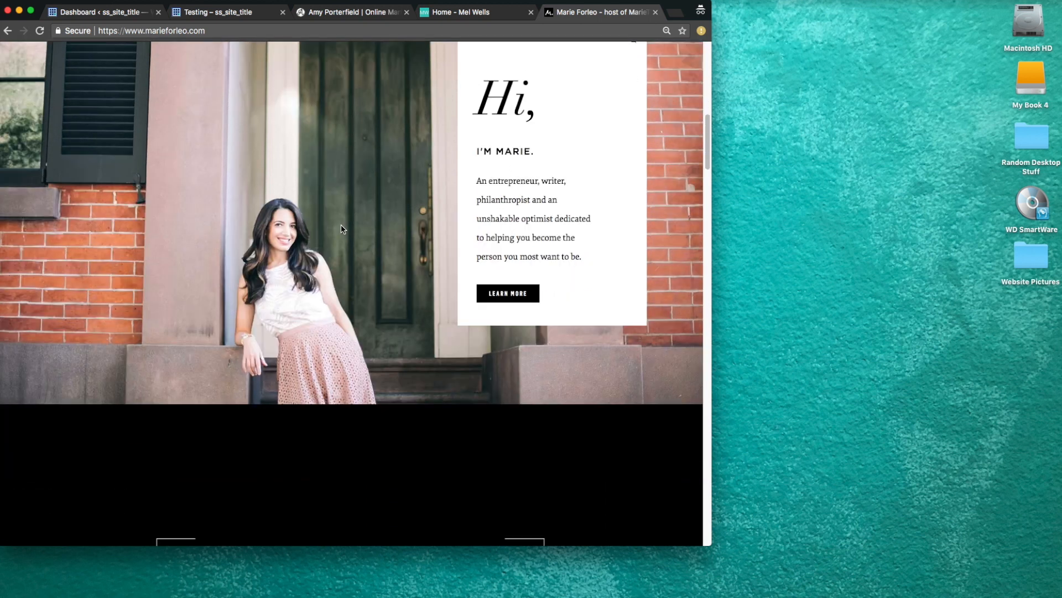
scroll(342, 229, "down", 5)
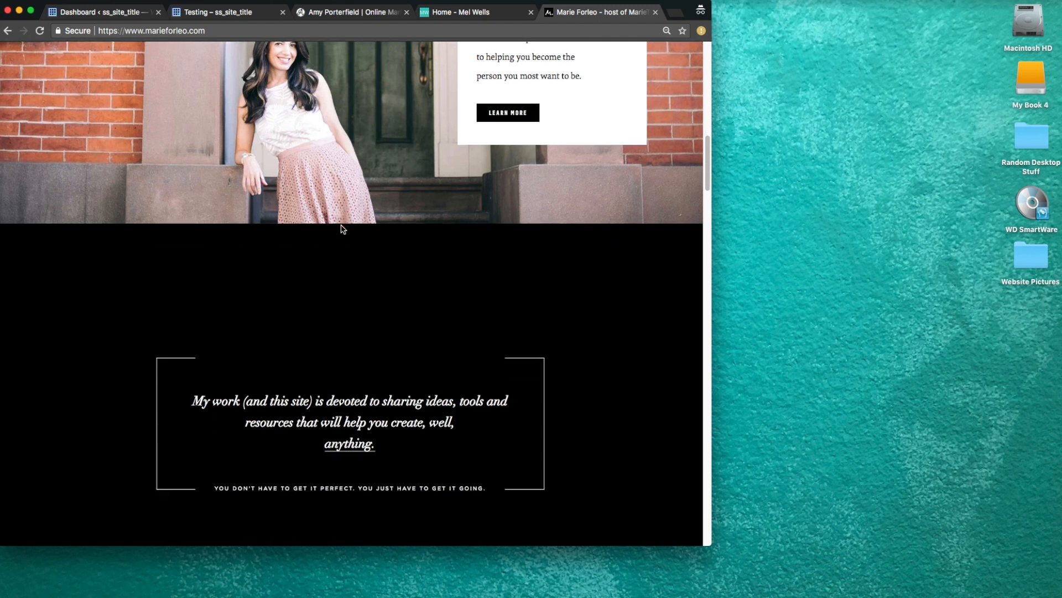
scroll(342, 228, "down", 1)
scroll(342, 229, "up", 15)
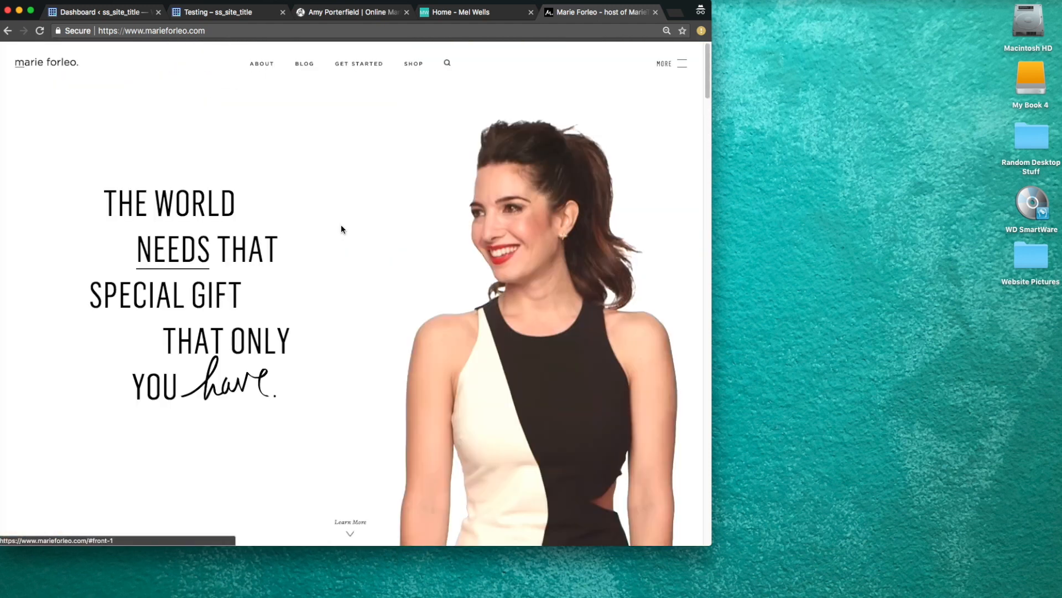
- Close the Marie Forleo, Mel Wells and Amy Porterfield sites, leaving the Testing page showing
left_click(656, 12)
left_click(531, 12)
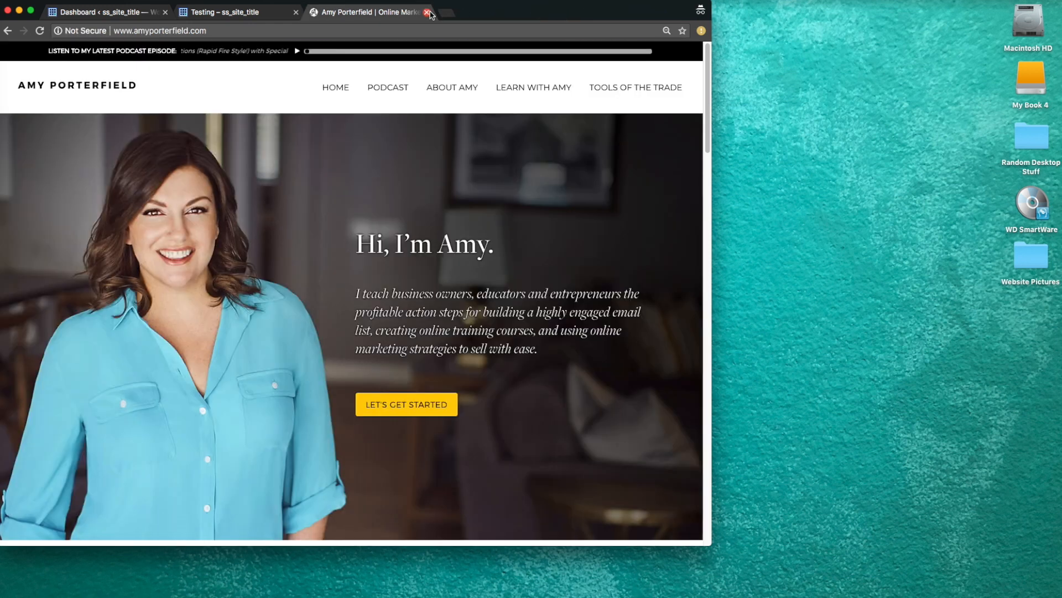
left_click(427, 12)
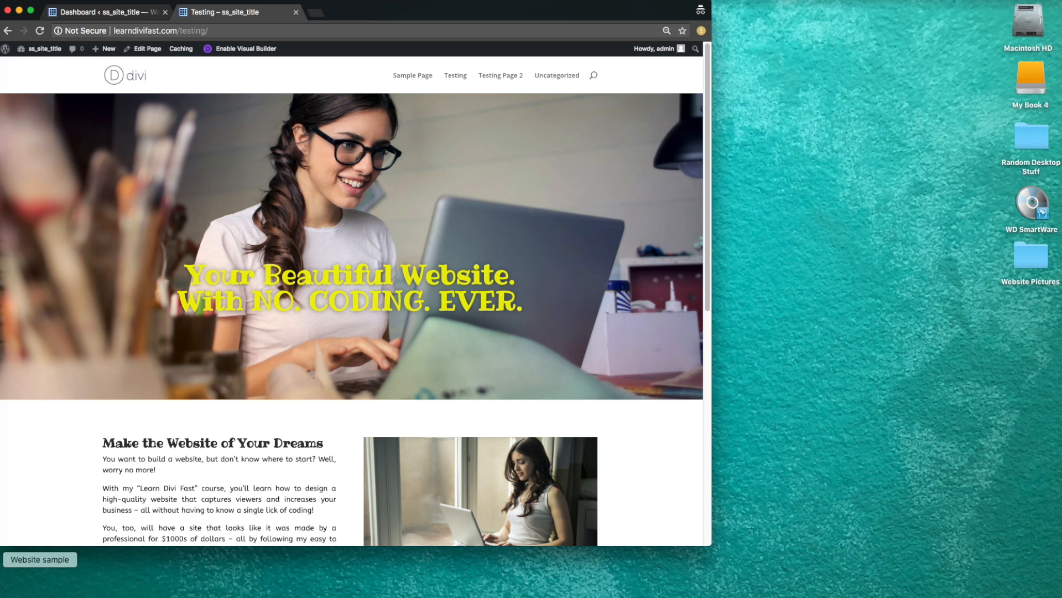
- Bring up the minimized "Website sample" image and the "Text Elements of Website" document beside the browser
left_click(40, 584)
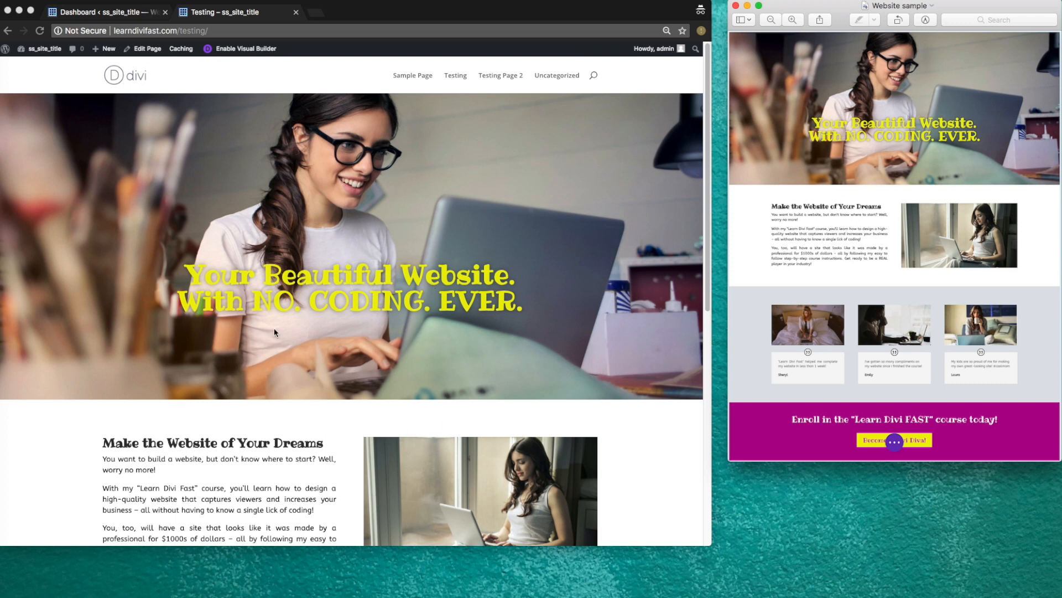
left_click(57, 587)
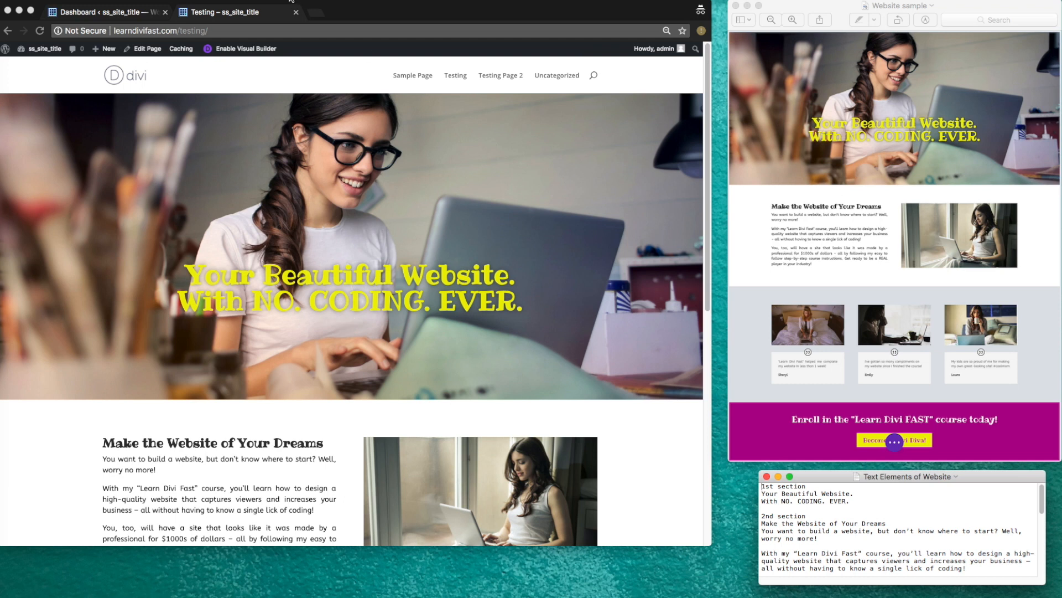
- Add a new WordPress page titled "Test Page 3" from the Pages list and publish it
left_click(112, 15)
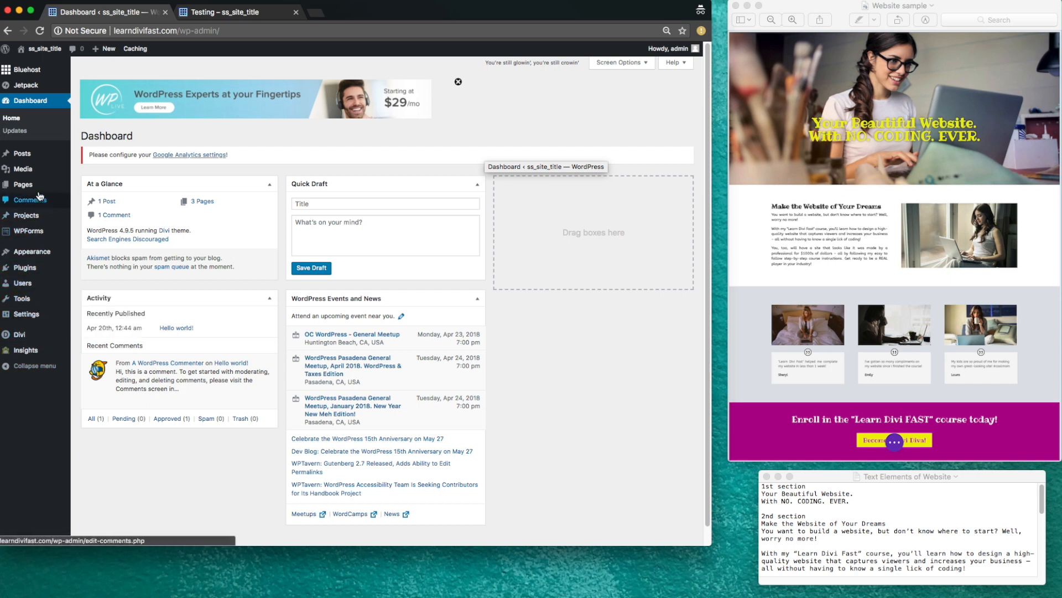
mouse_move(39, 358)
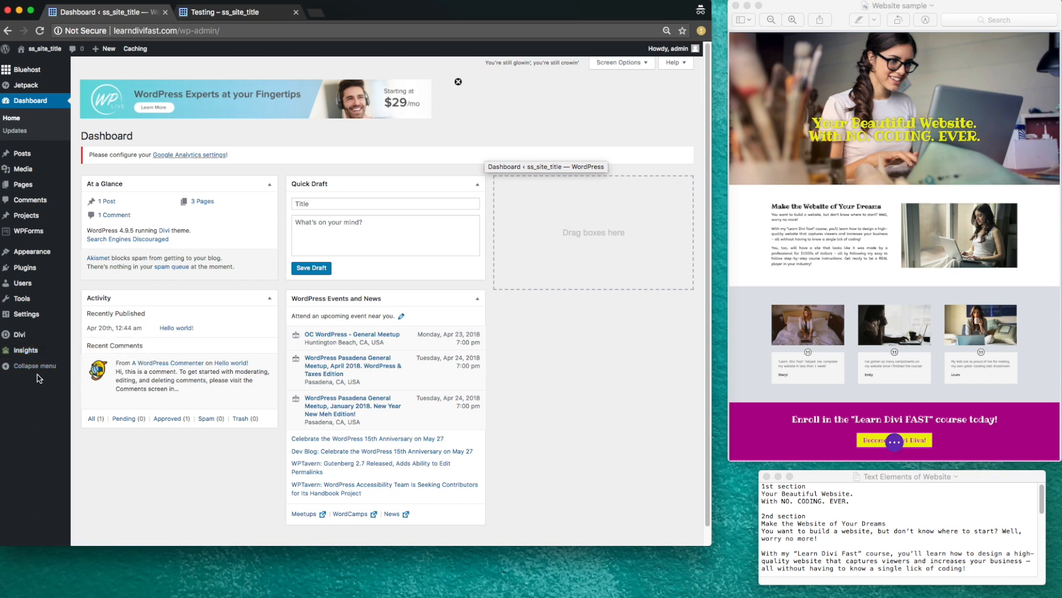
mouse_move(34, 321)
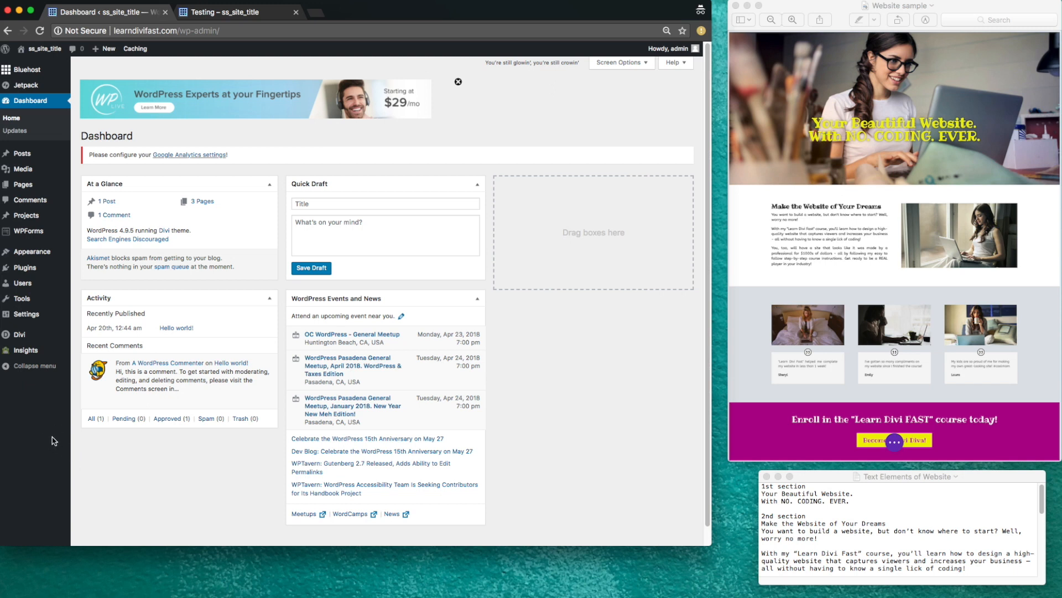
mouse_move(30, 188)
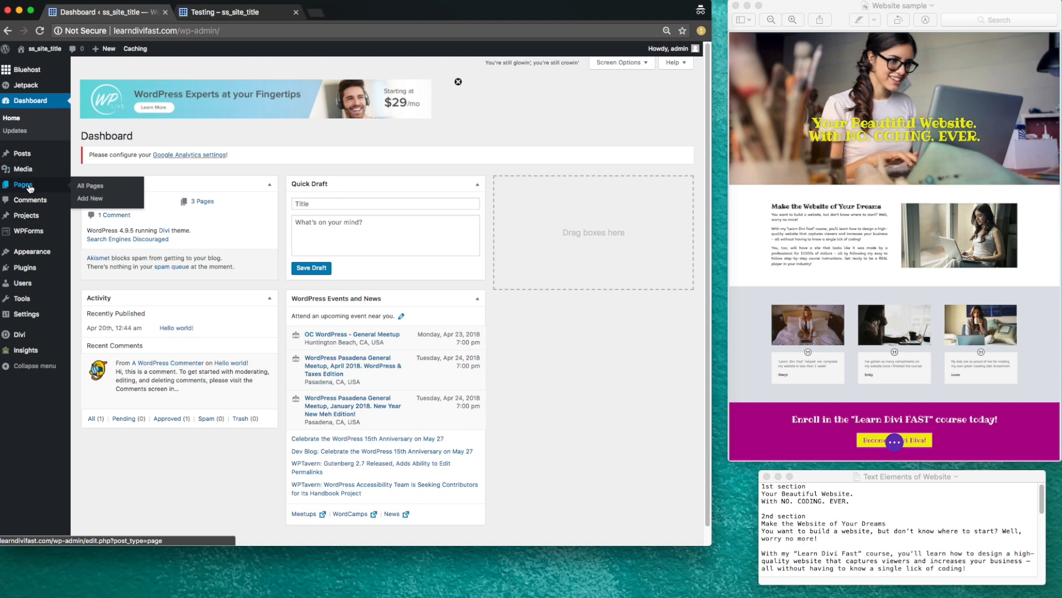
left_click(108, 190)
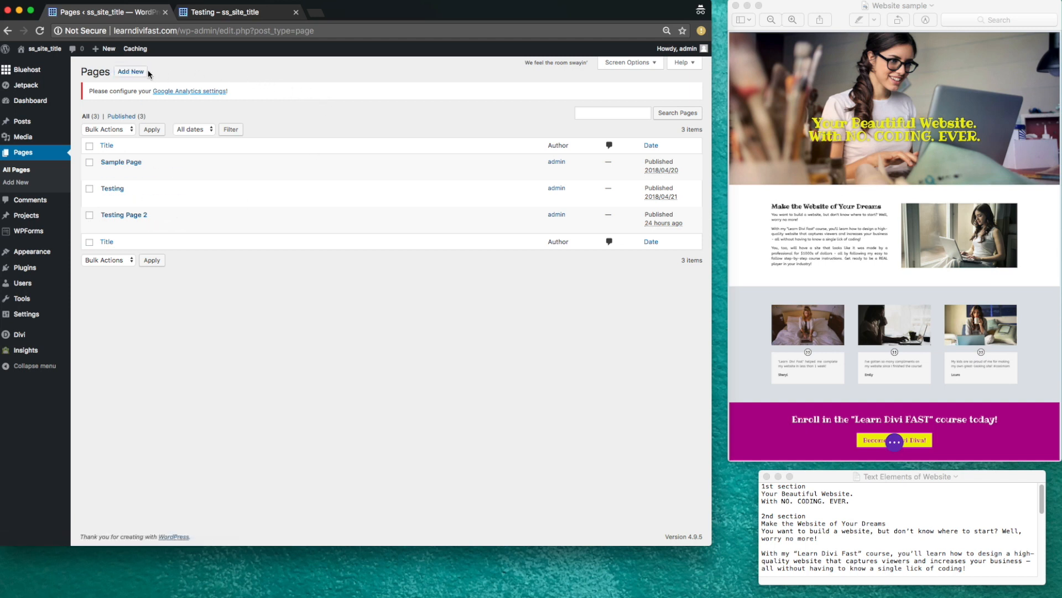
left_click(133, 72)
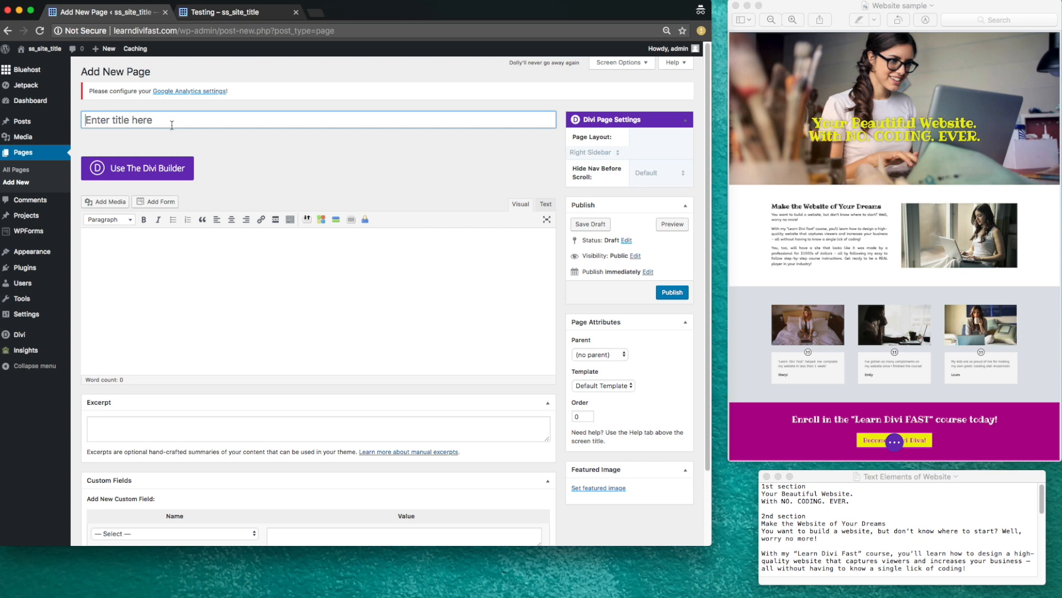
type("Test Page 3")
left_click(670, 294)
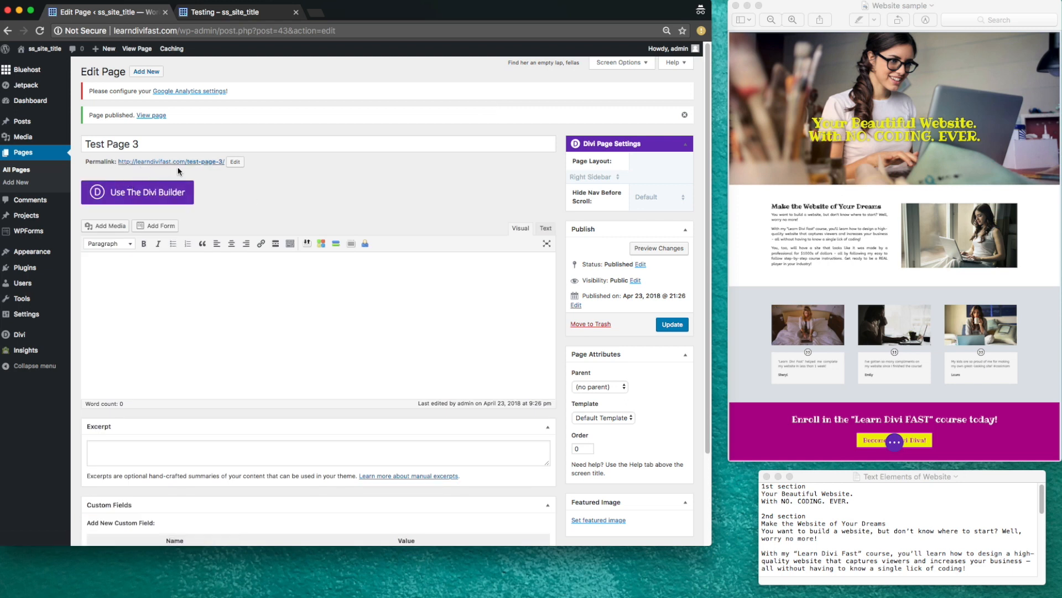
- Keep the permalink slug test-page-3, enable the Divi Builder for the page and launch its Visual Builder
left_click(235, 164)
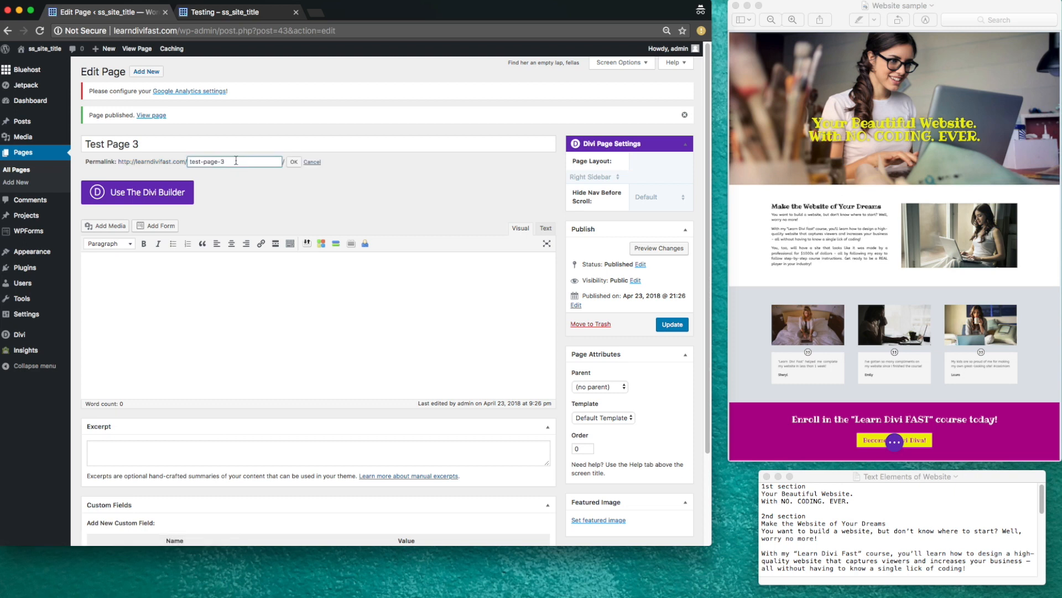
left_click(294, 162)
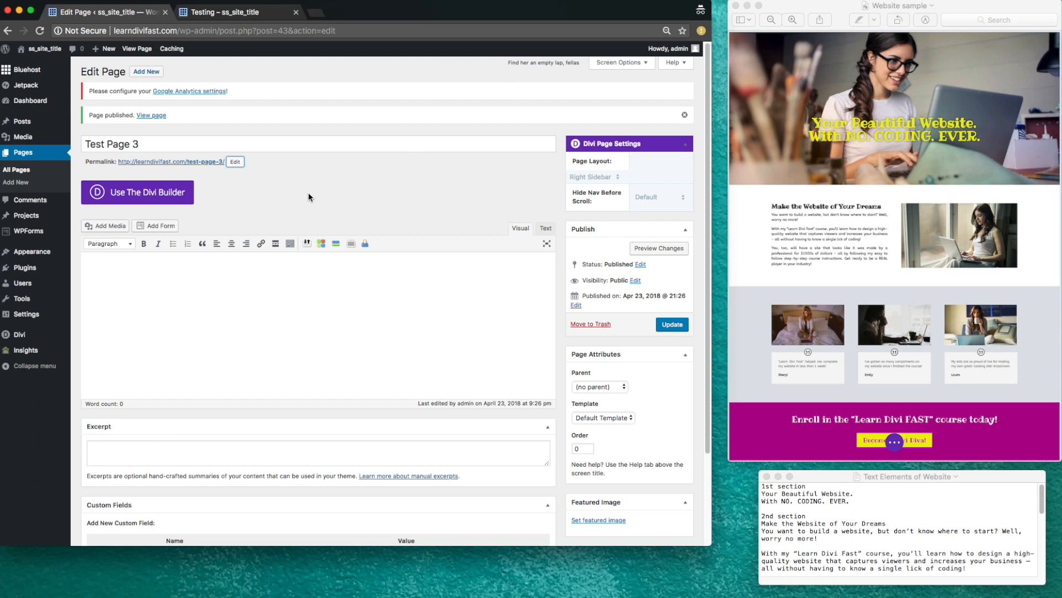
left_click(155, 200)
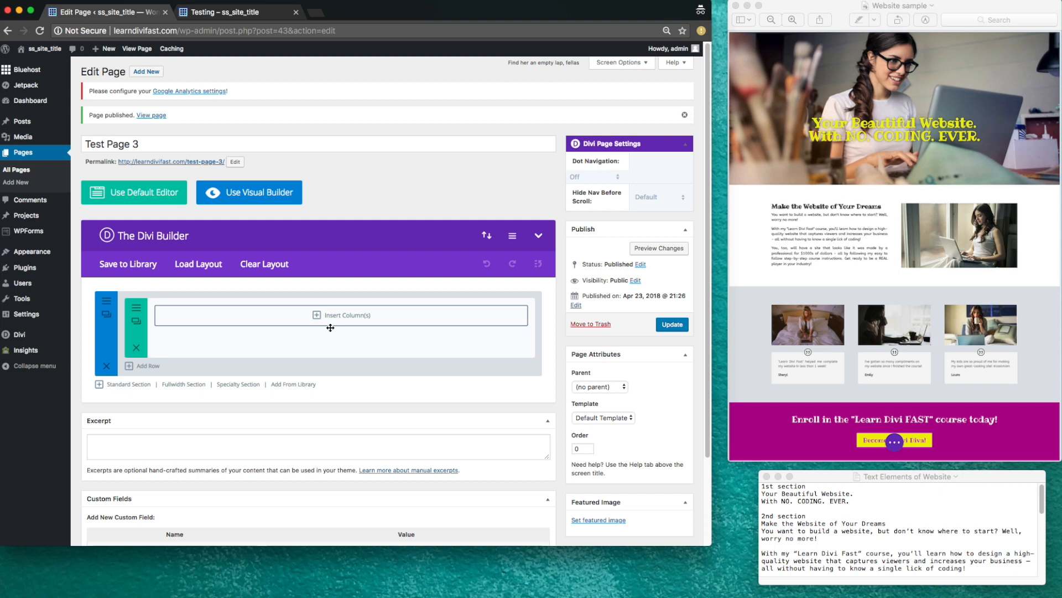
left_click(257, 198)
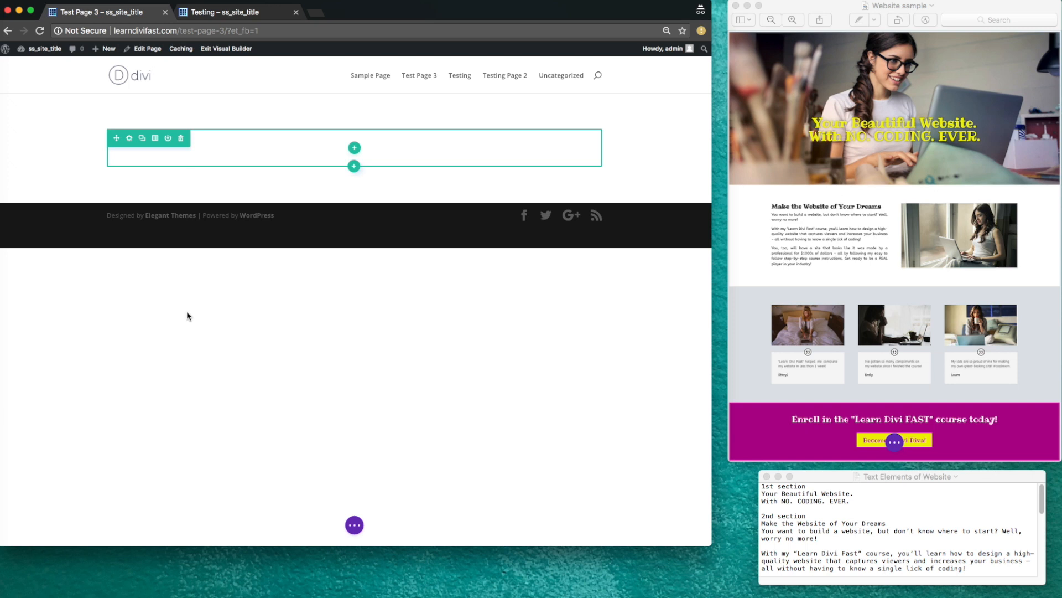
- Try a solid yellow background colour in the empty section's settings
mouse_move(54, 159)
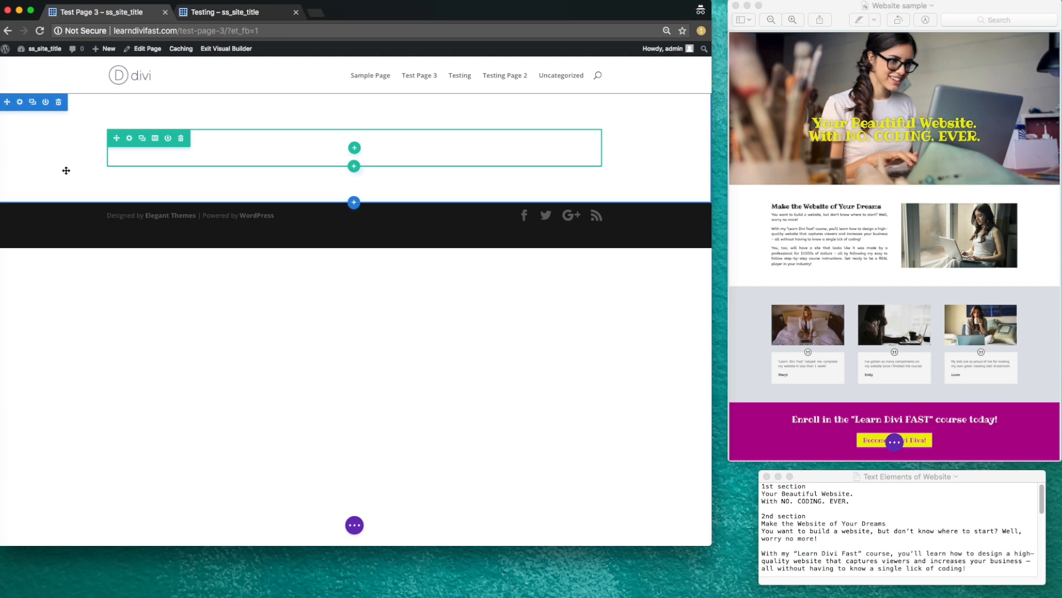
left_click(20, 103)
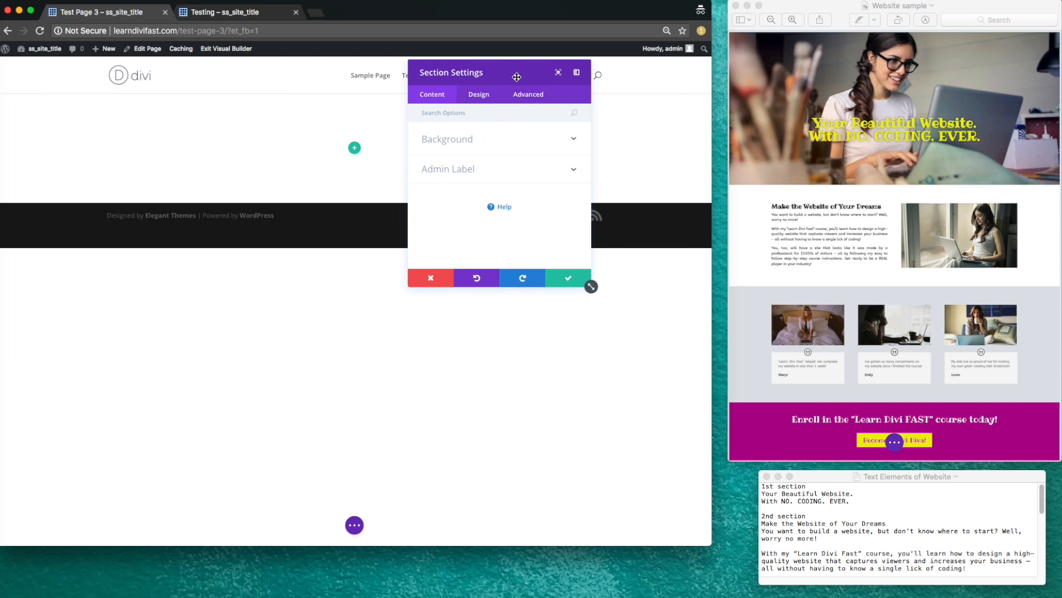
left_click_drag(517, 76, 607, 302)
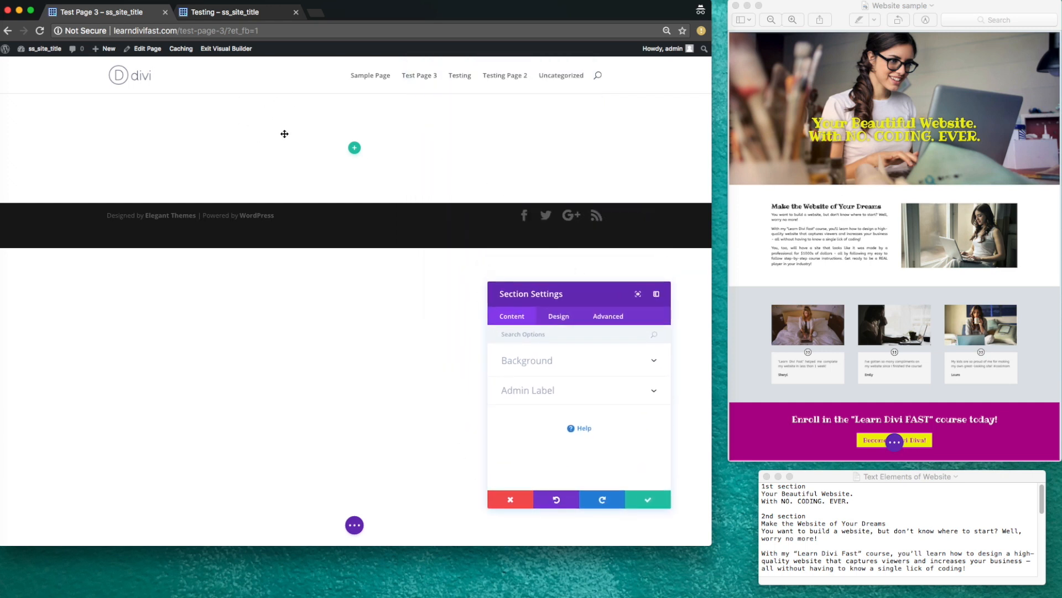
left_click_drag(591, 294, 589, 119)
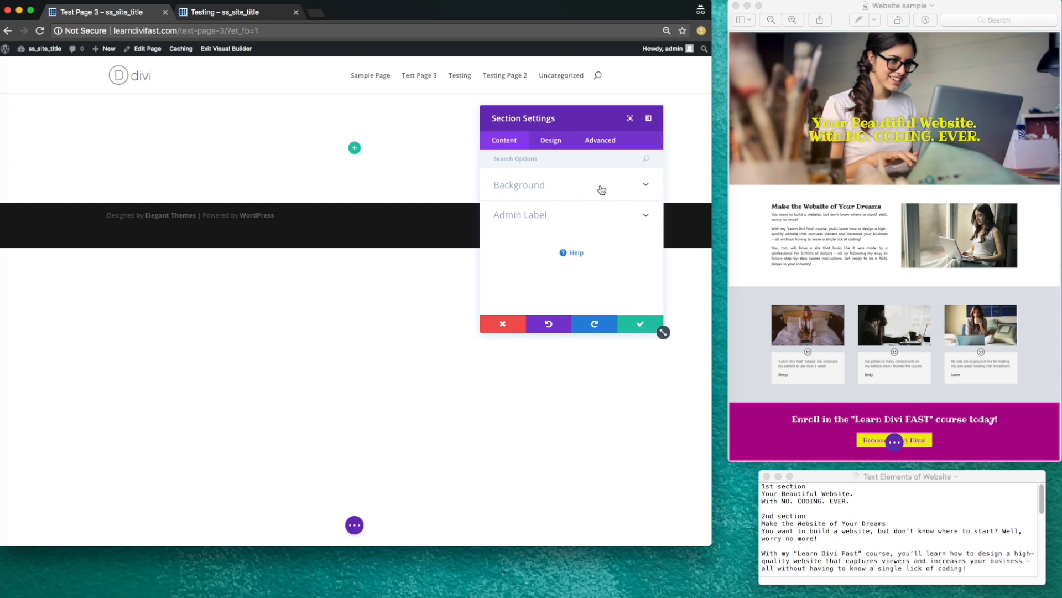
left_click(645, 184)
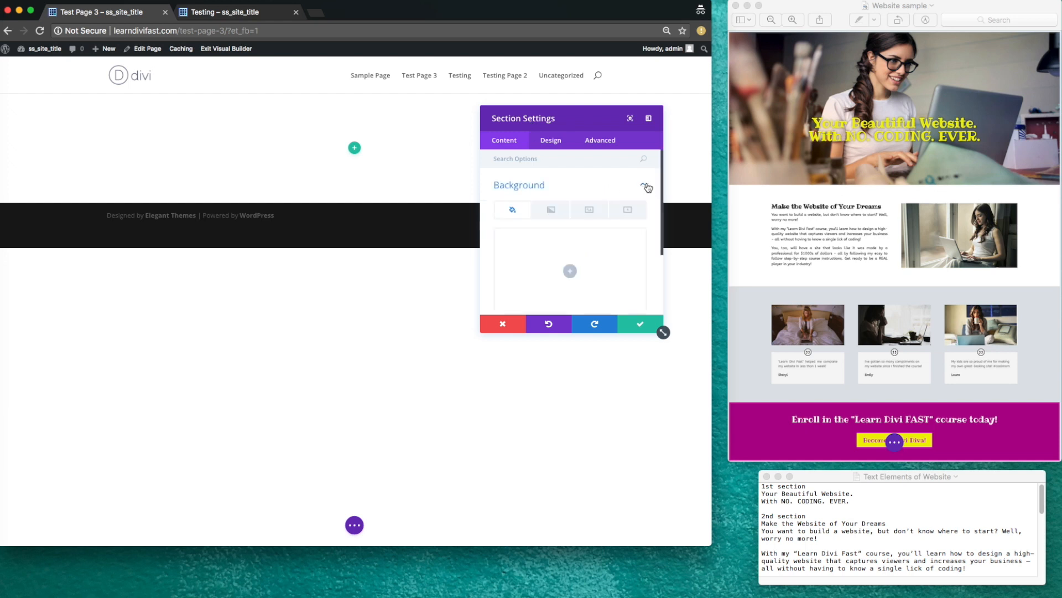
scroll(540, 258, "down", 1)
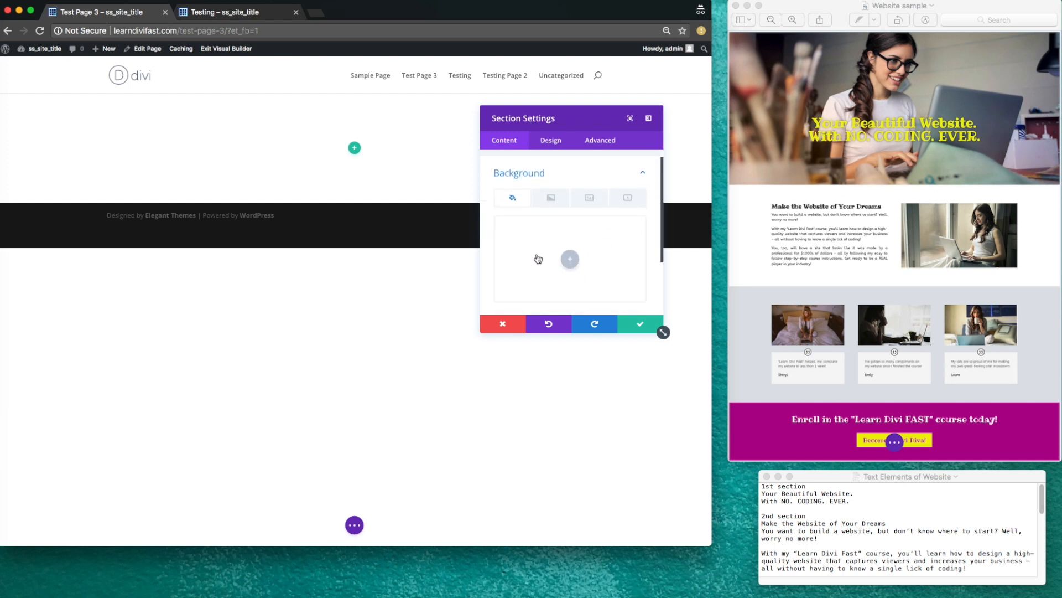
left_click(575, 260)
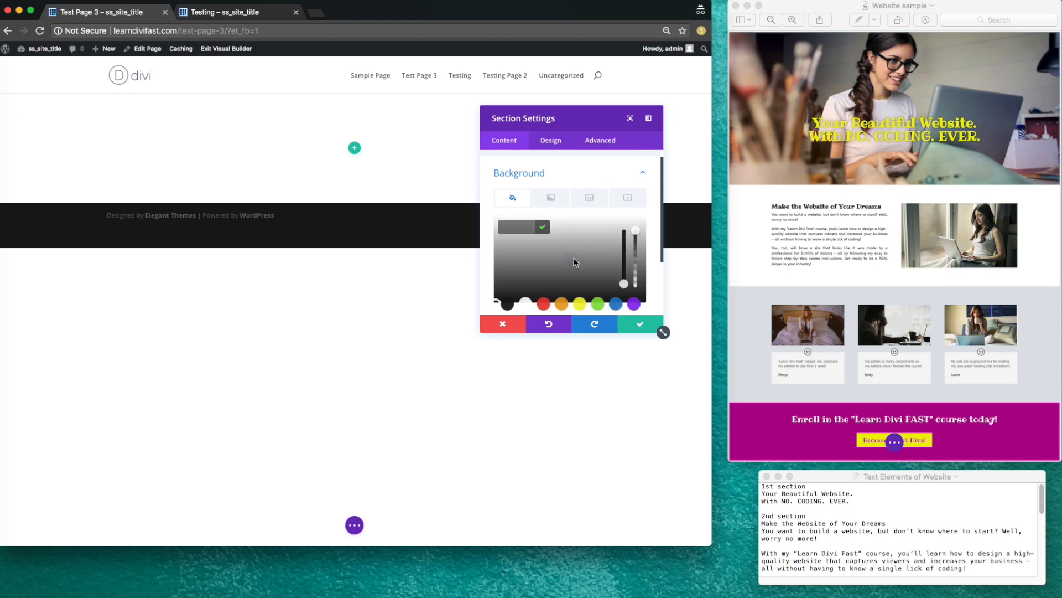
left_click(545, 305)
left_click(563, 305)
left_click(579, 305)
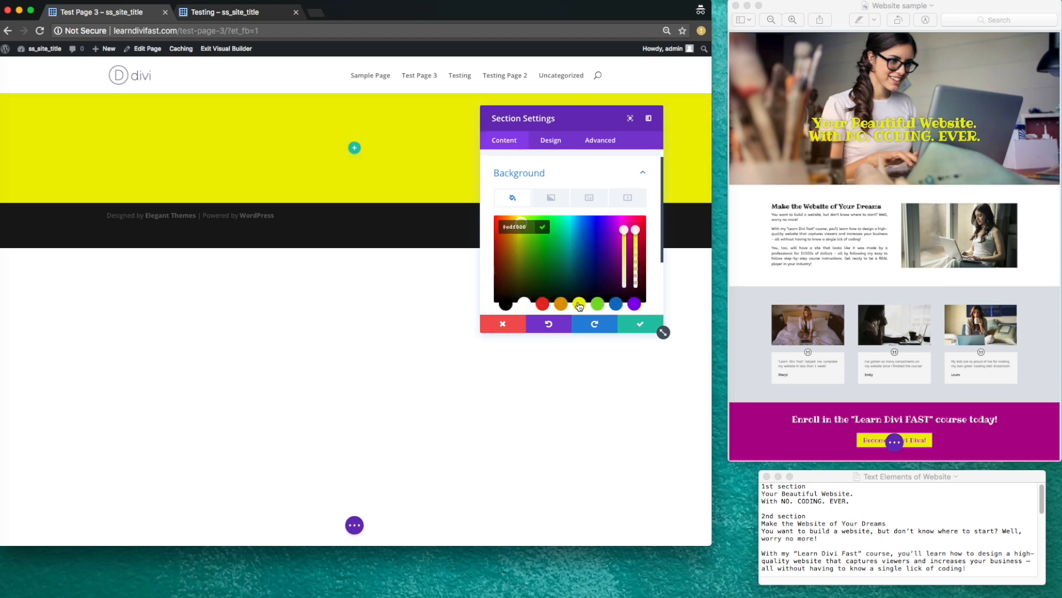
- Try a gradient background on the section with a dark green first colour
left_click(552, 199)
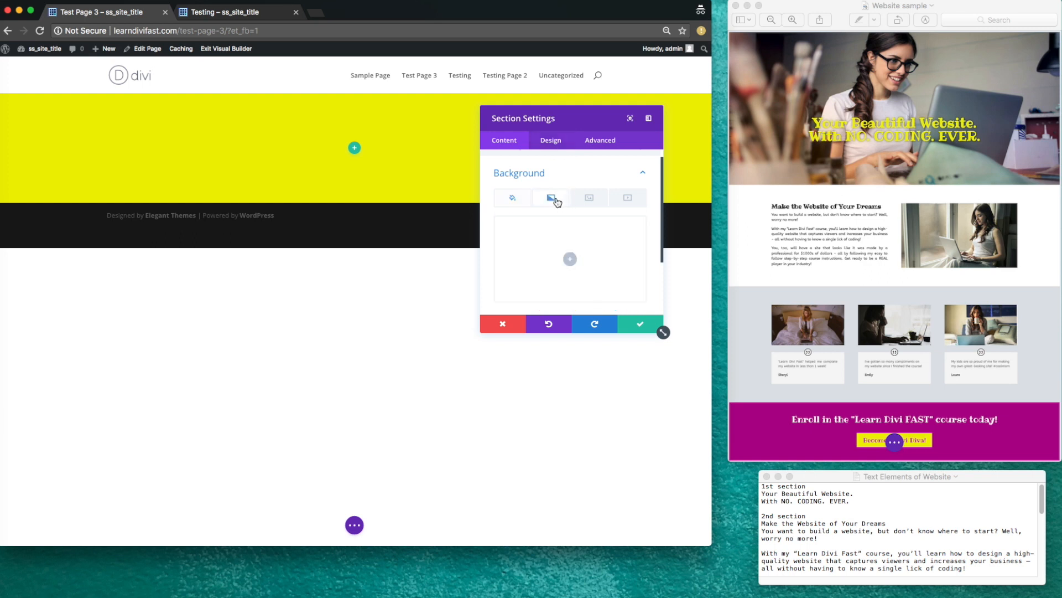
left_click(575, 265)
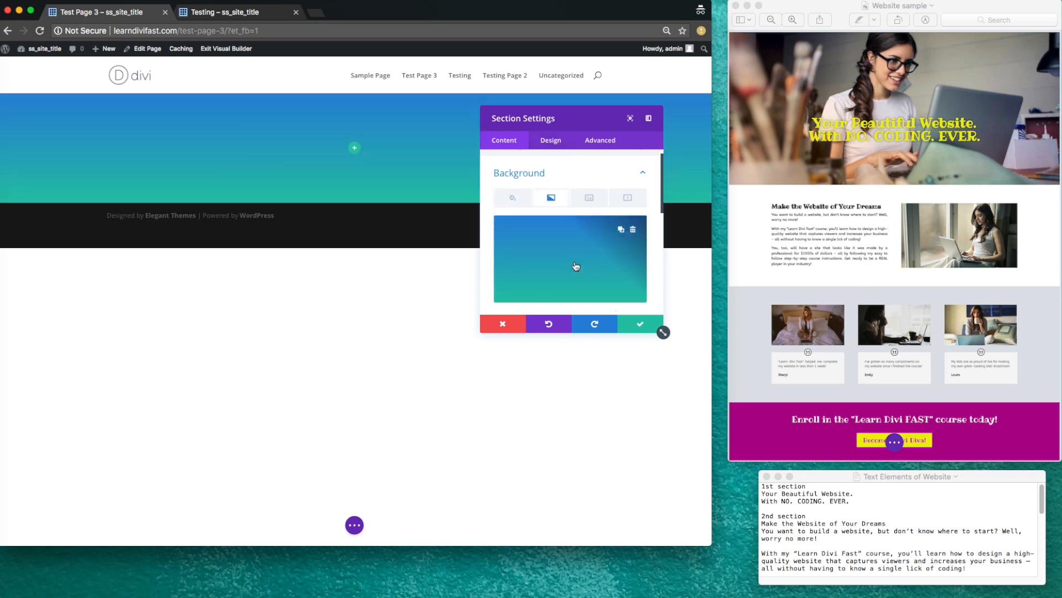
left_click(542, 240)
left_click(534, 258)
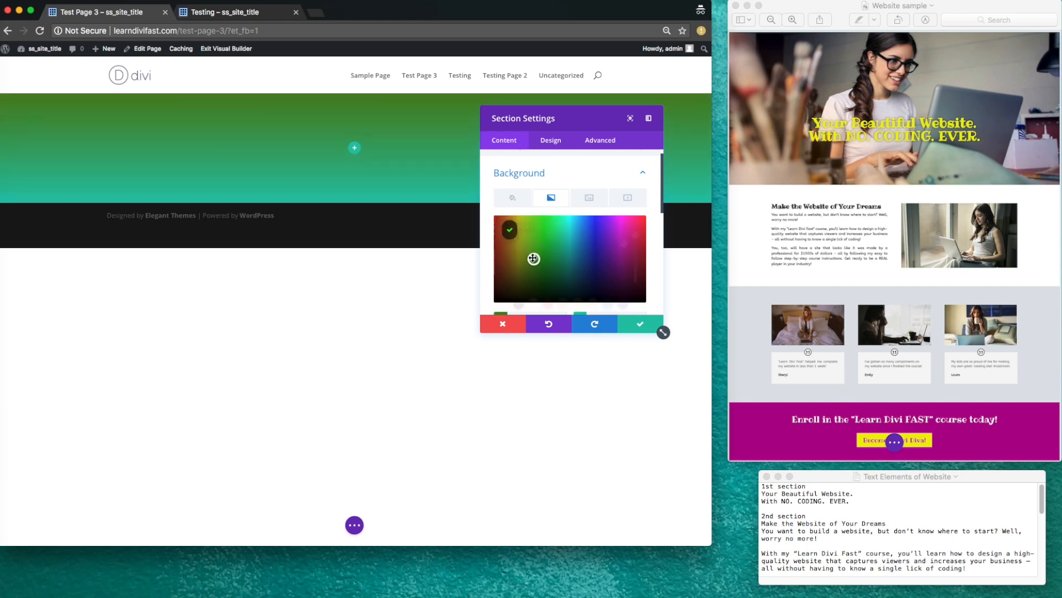
- Review the section's image and video background options, and look back at its background colour option
left_click(591, 201)
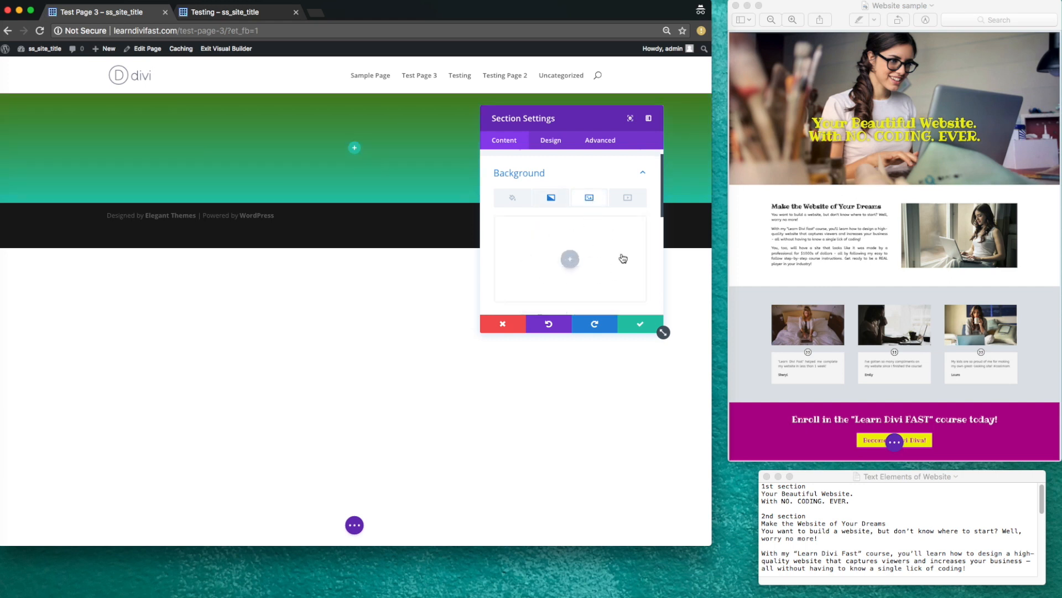
left_click(633, 201)
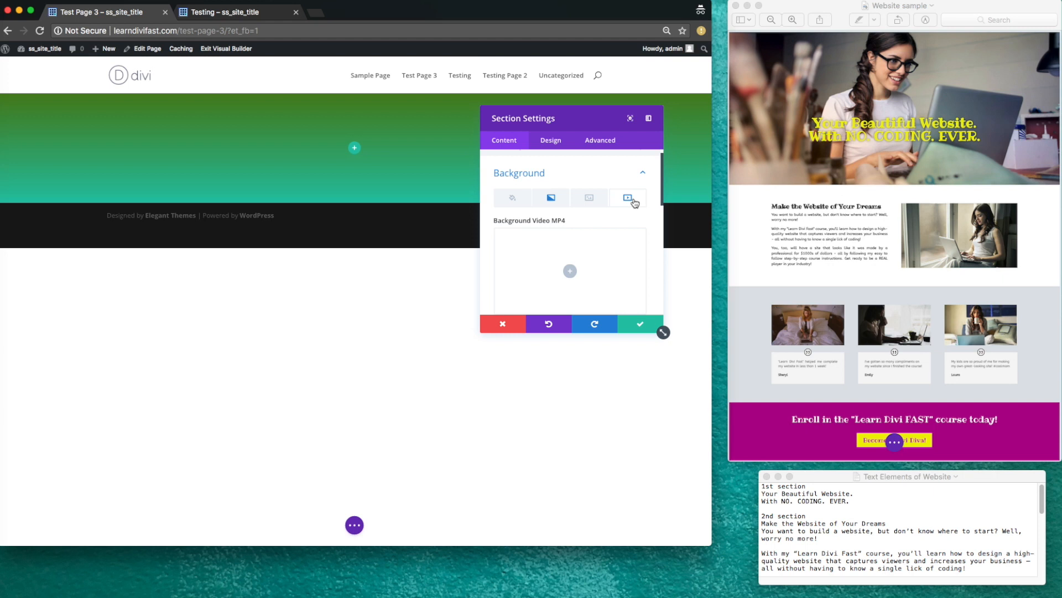
scroll(539, 177, "down", 3)
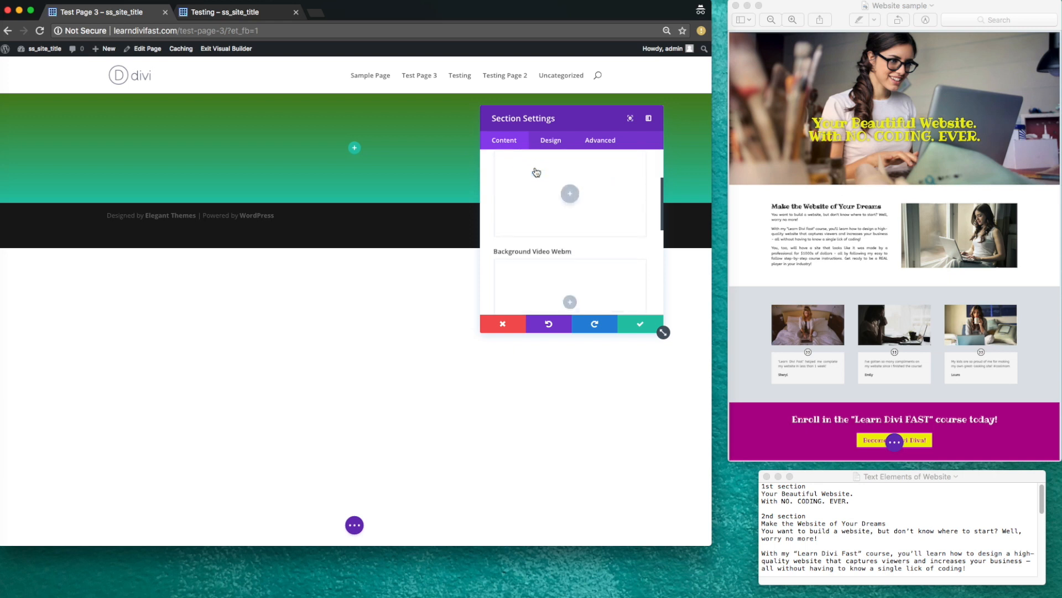
scroll(556, 222, "up", 3)
left_click(507, 212)
scroll(502, 222, "down", 2)
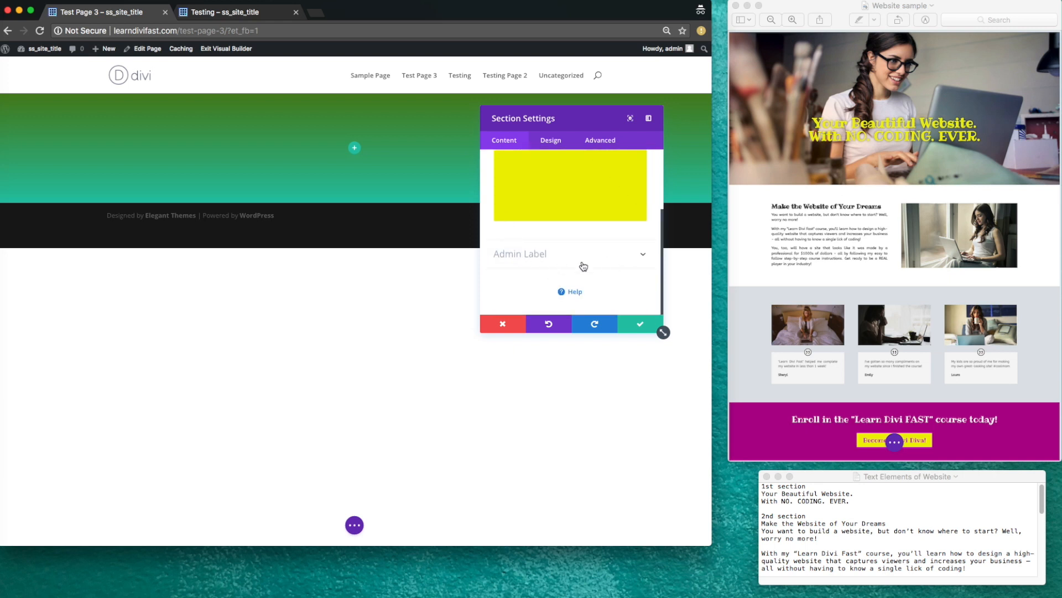
scroll(551, 265, "up", 3)
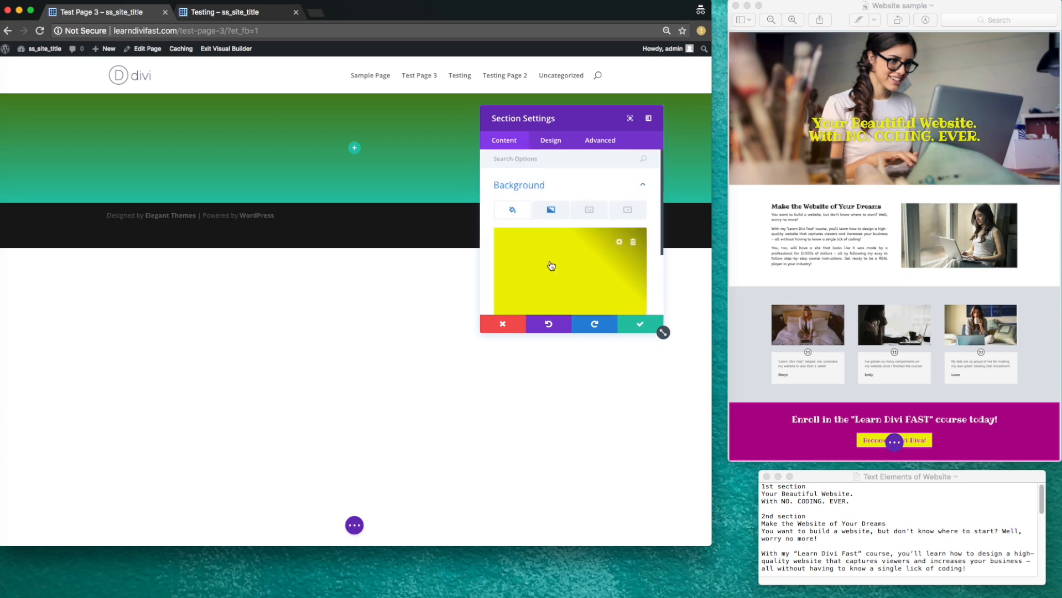
- Look through the section's Design and Advanced option groups, and discard all changes made in Section Settings
left_click(551, 142)
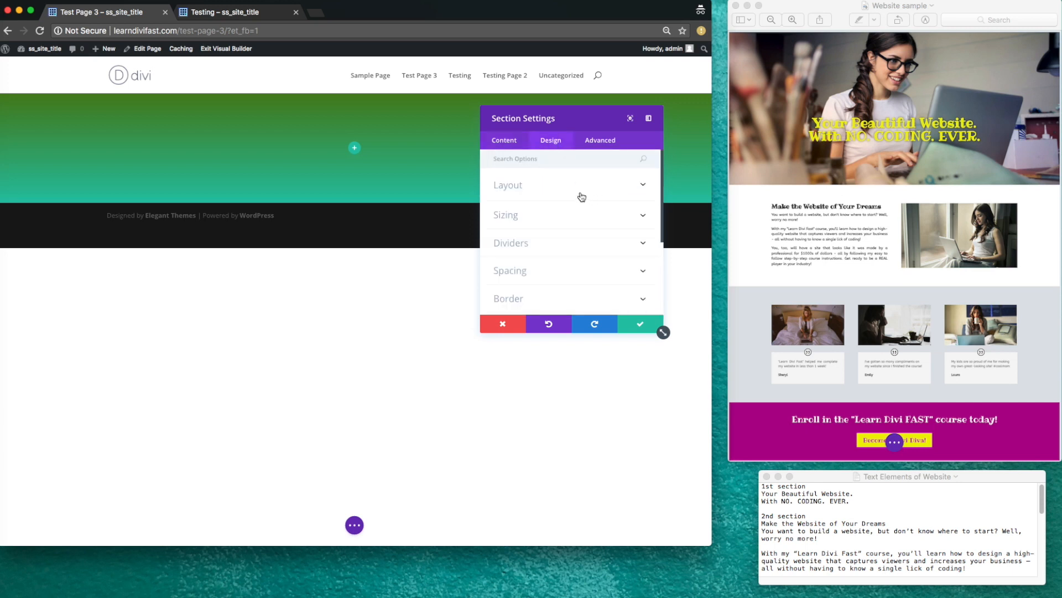
scroll(588, 201, "down", 1)
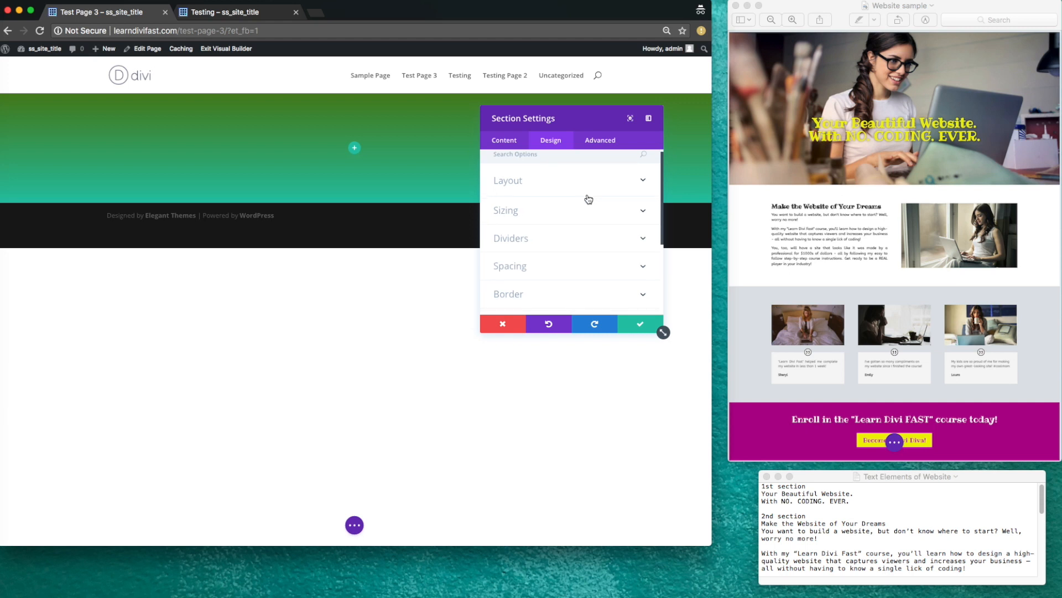
scroll(590, 205, "down", 1)
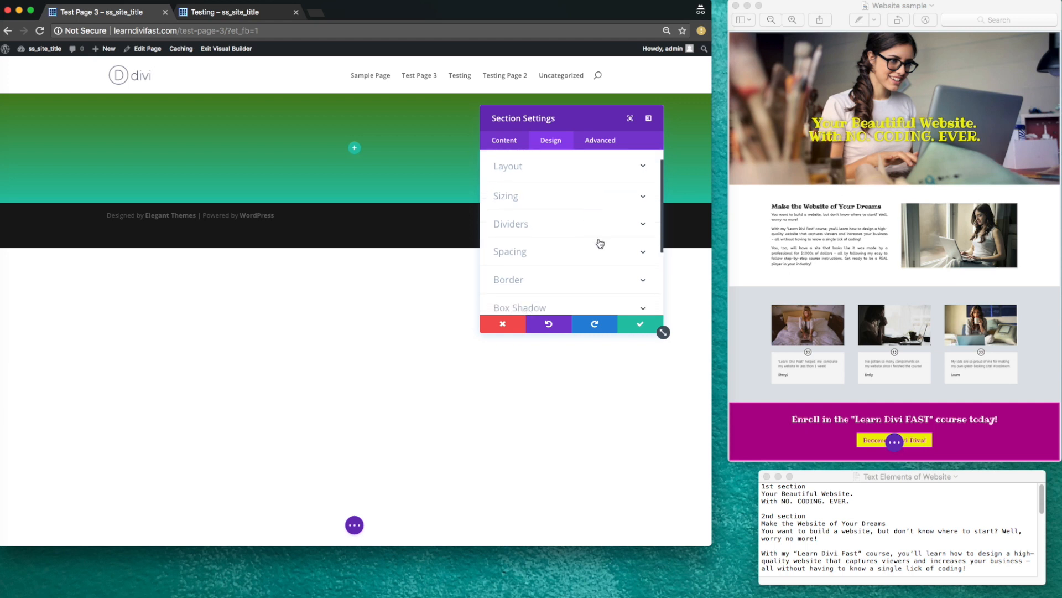
scroll(612, 281, "down", 1)
scroll(609, 279, "down", 5)
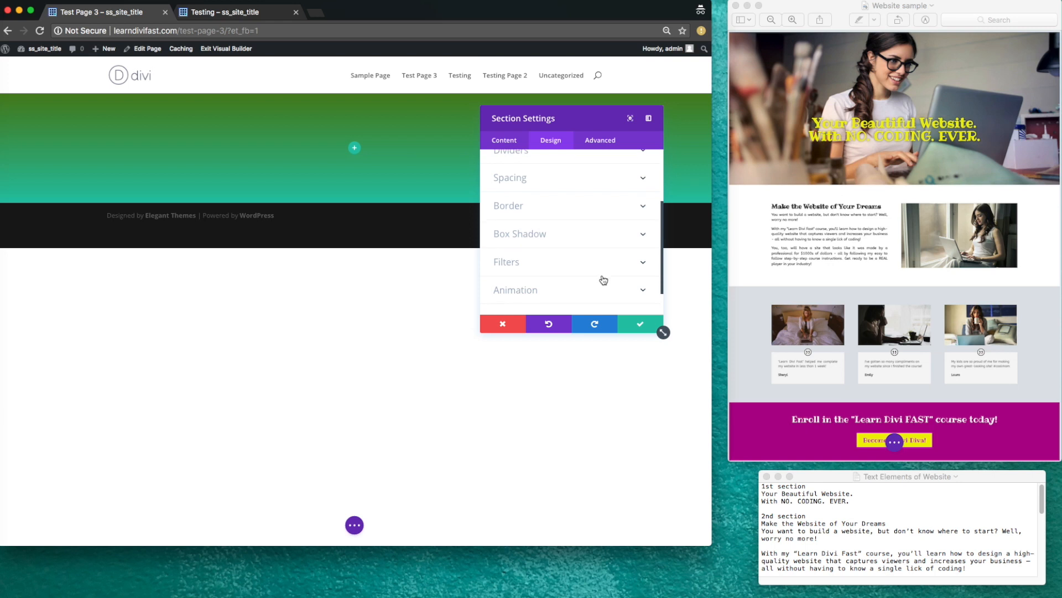
scroll(604, 280, "down", 3)
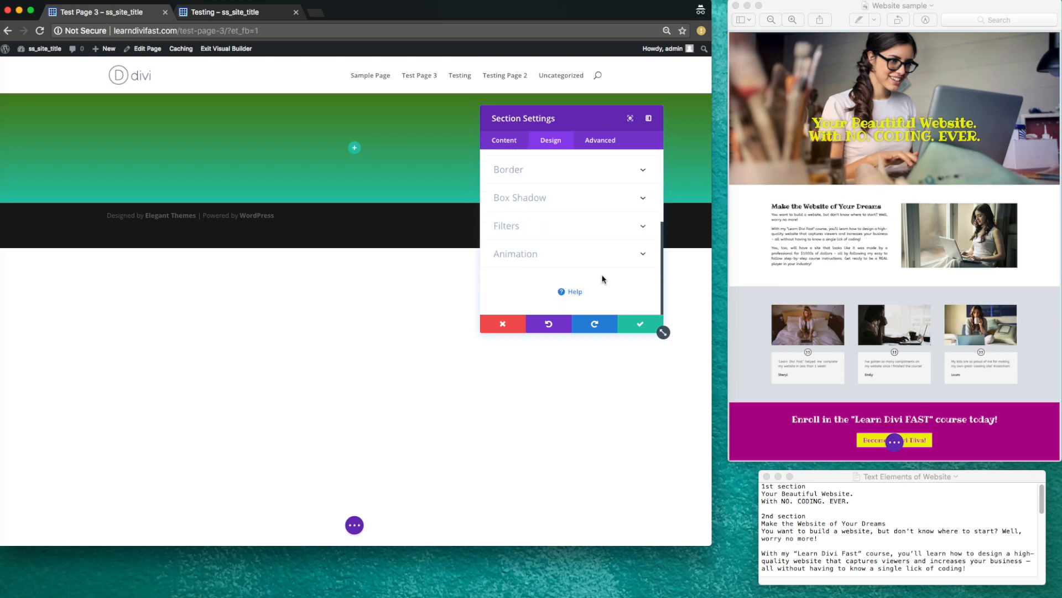
scroll(607, 264, "up", 10)
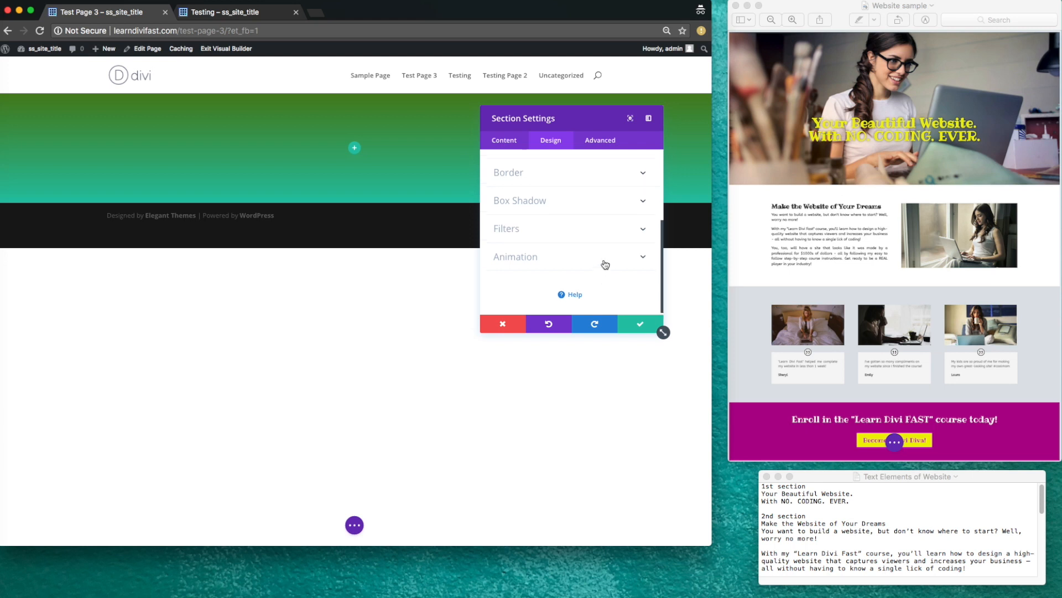
left_click(599, 143)
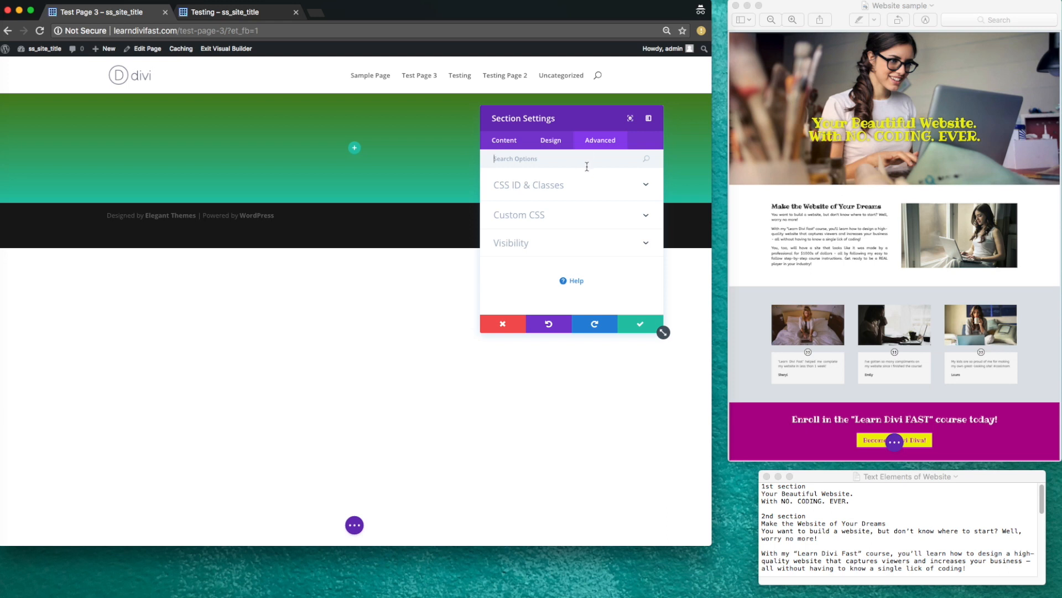
left_click(503, 326)
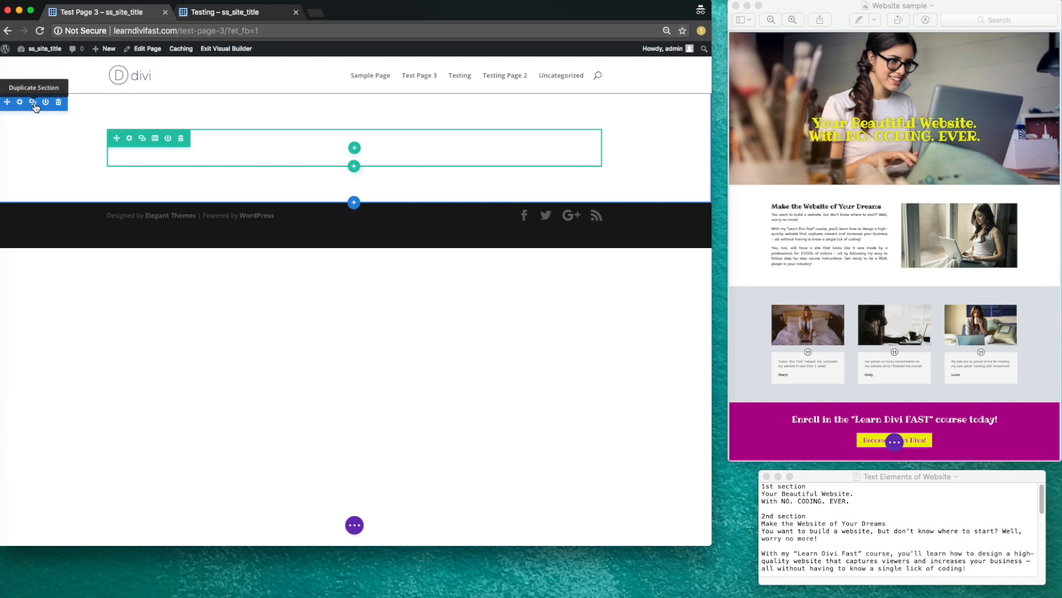
- Duplicate the empty section and delete the copy
left_click(33, 102)
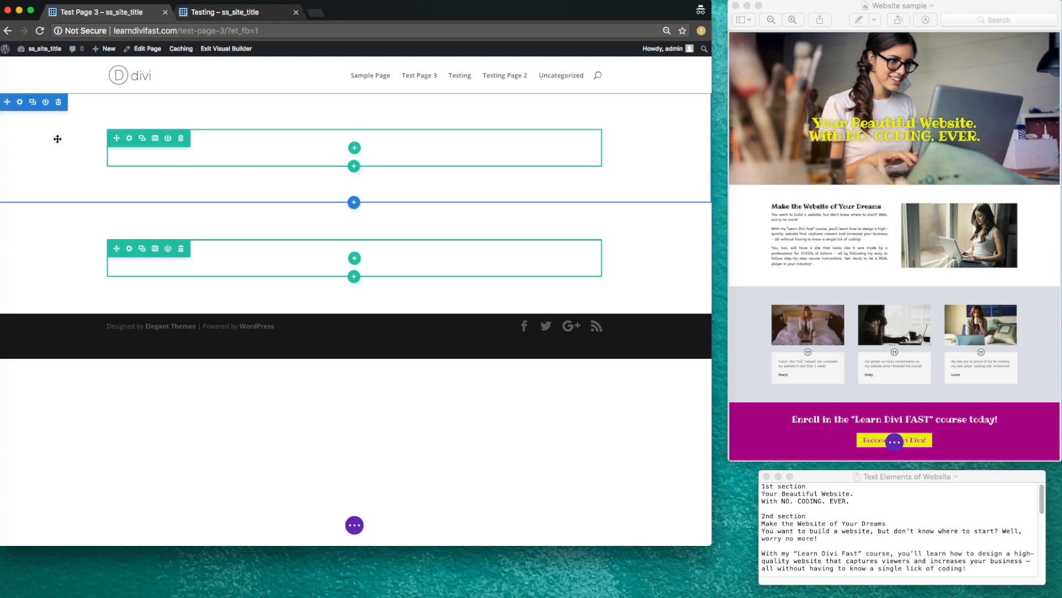
mouse_move(71, 242)
left_mouse_down()
mouse_move(278, 147)
mouse_move(148, 154)
mouse_move(237, 210)
mouse_move(177, 268)
mouse_move(111, 263)
mouse_move(57, 190)
mouse_move(62, 224)
left_mouse_up()
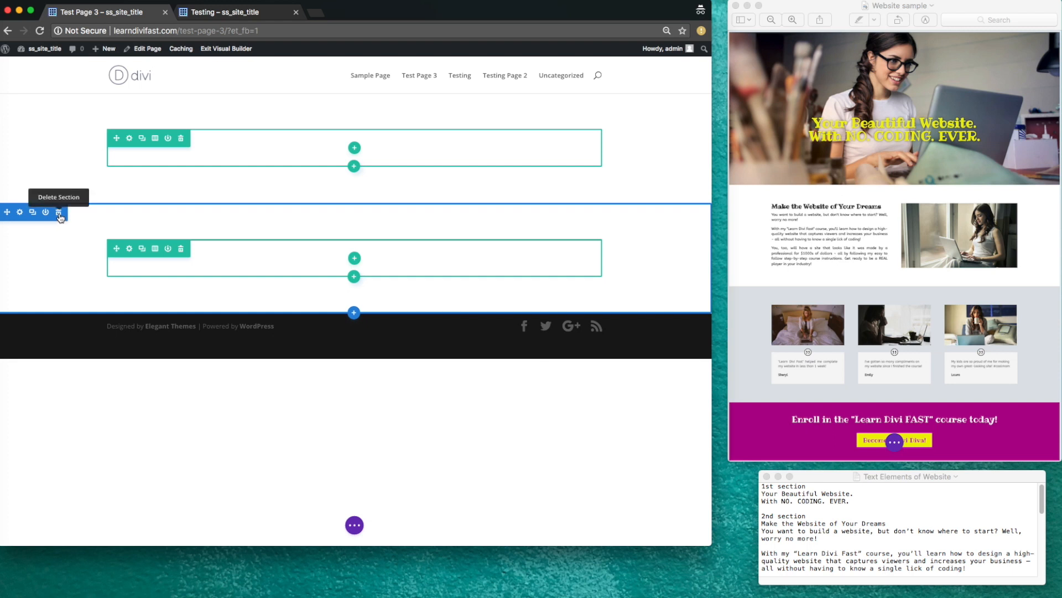
left_click(58, 213)
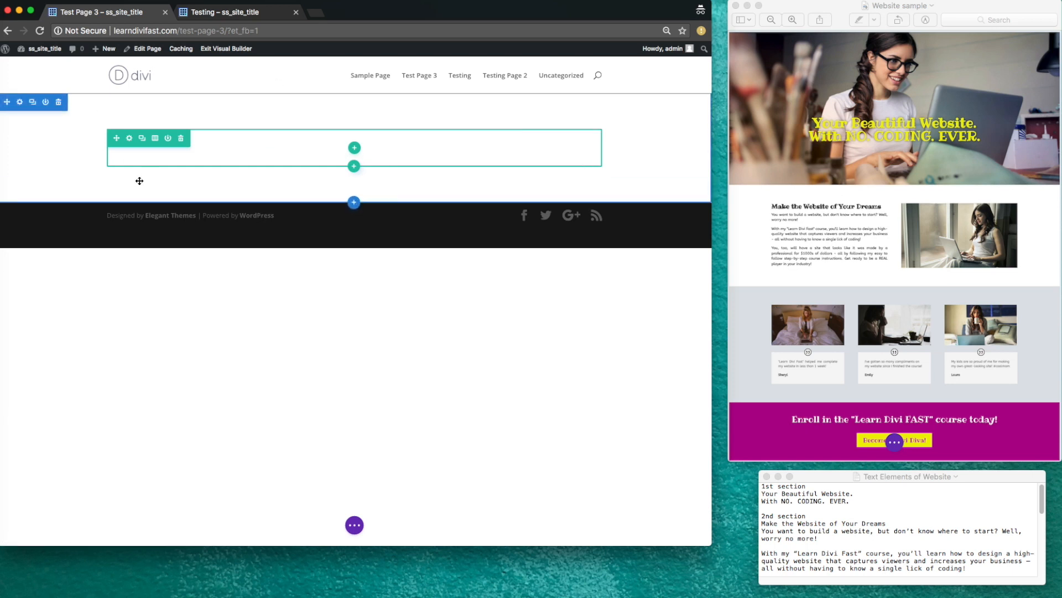
- Look at the section's Add to Library form and close it without saving
left_click(46, 104)
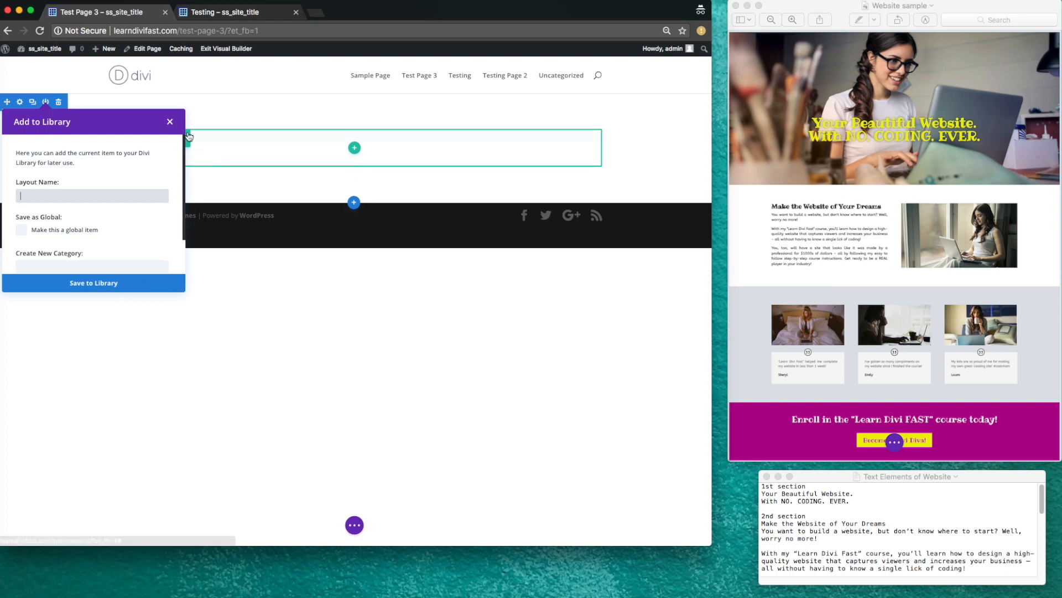
left_click(170, 123)
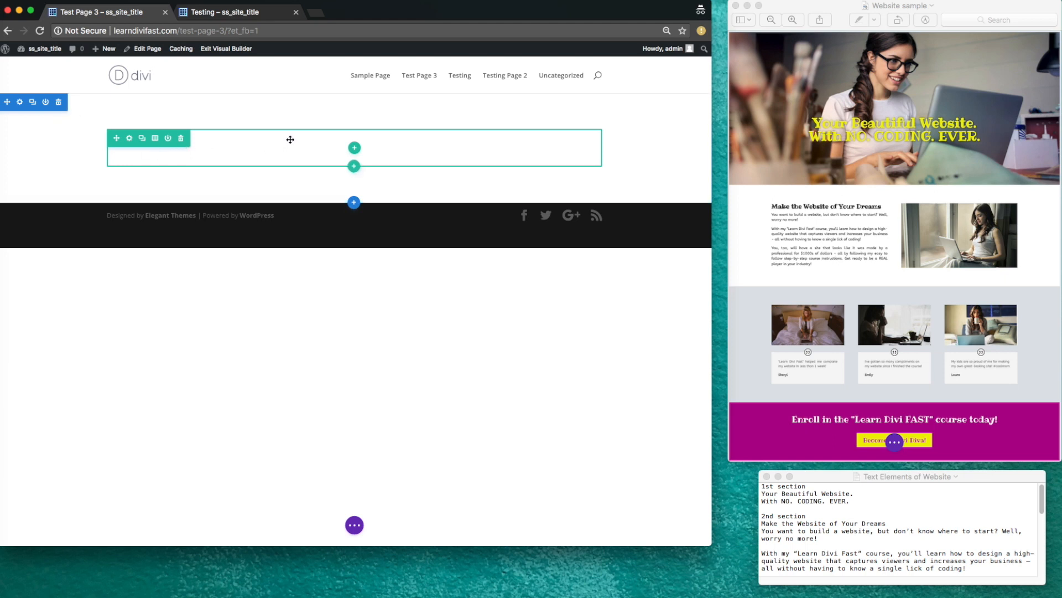
- Give the empty row a layout of two equal columns and insert an Image module in the first column
left_click(156, 139)
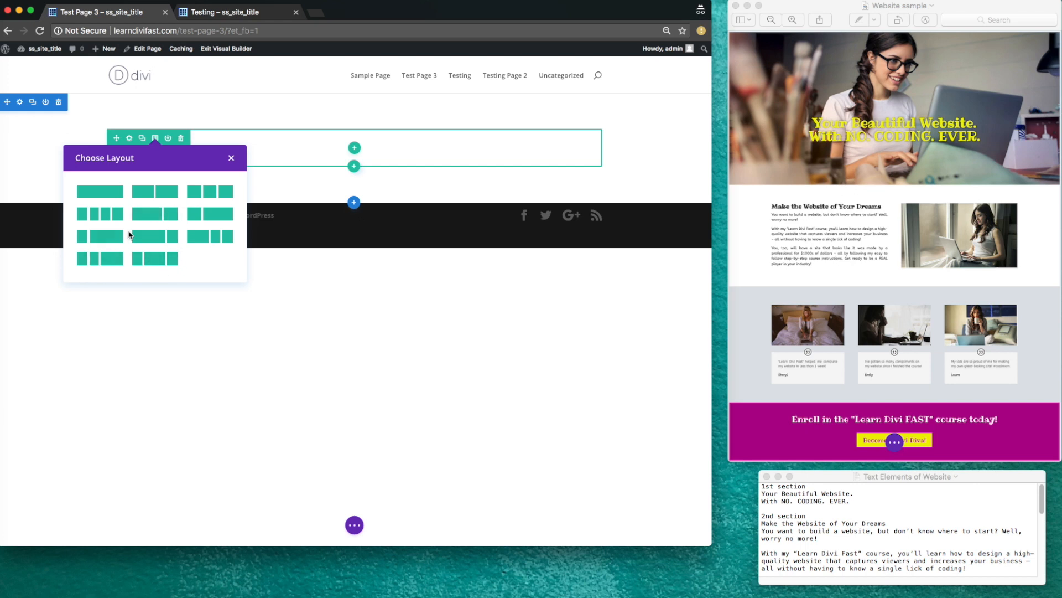
left_click(155, 198)
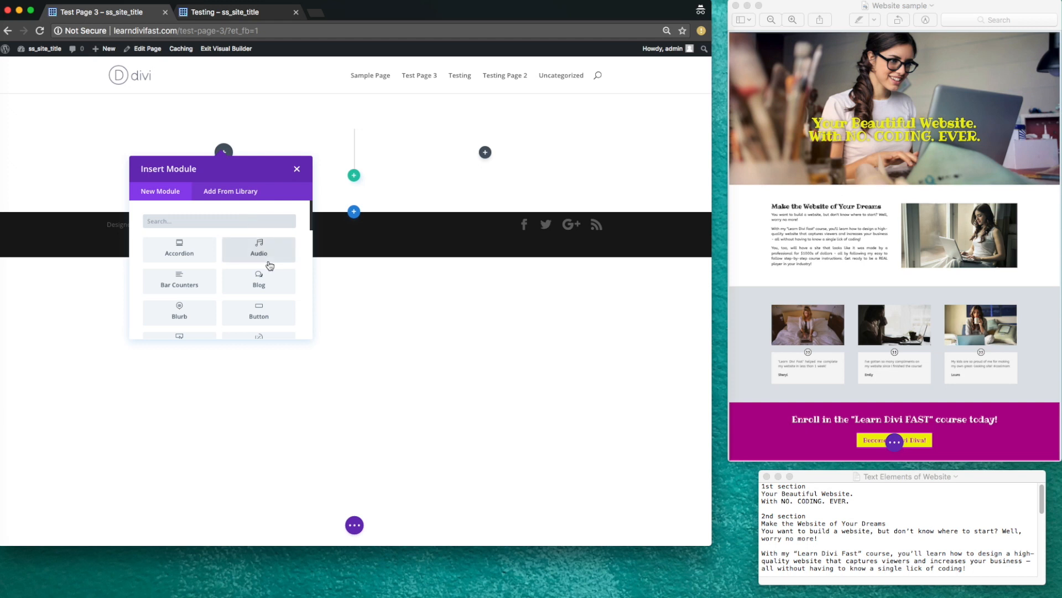
scroll(257, 267, "down", 1)
scroll(260, 303, "down", 2)
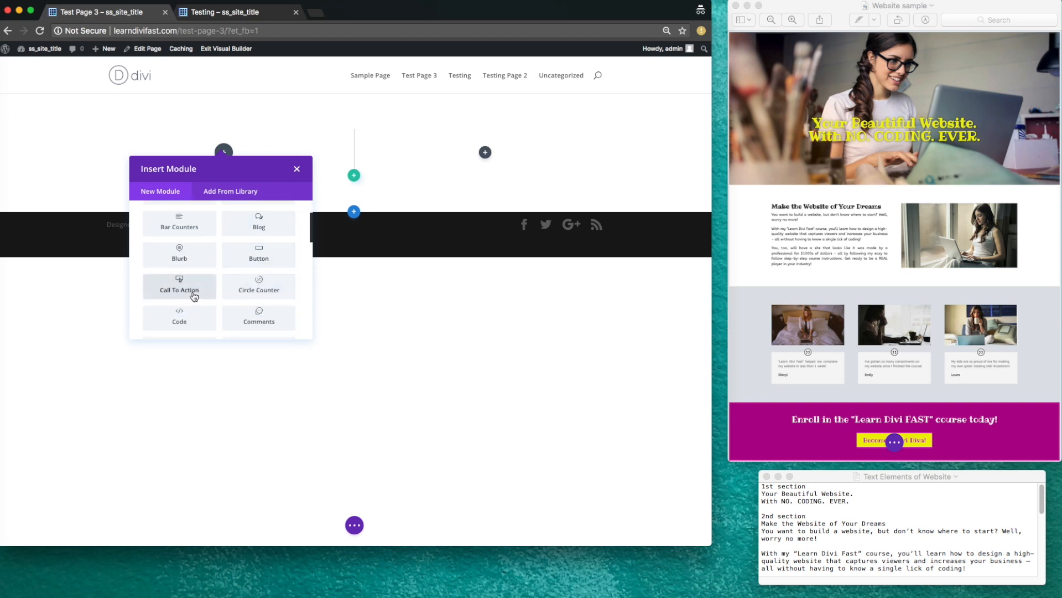
scroll(193, 297, "down", 3)
scroll(193, 297, "down", 7)
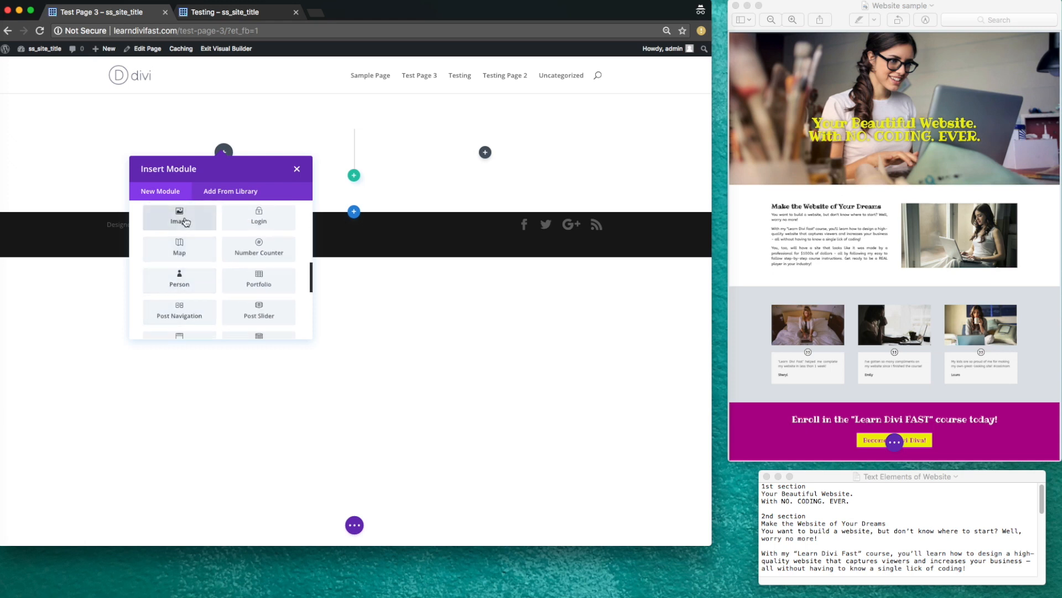
left_click(186, 222)
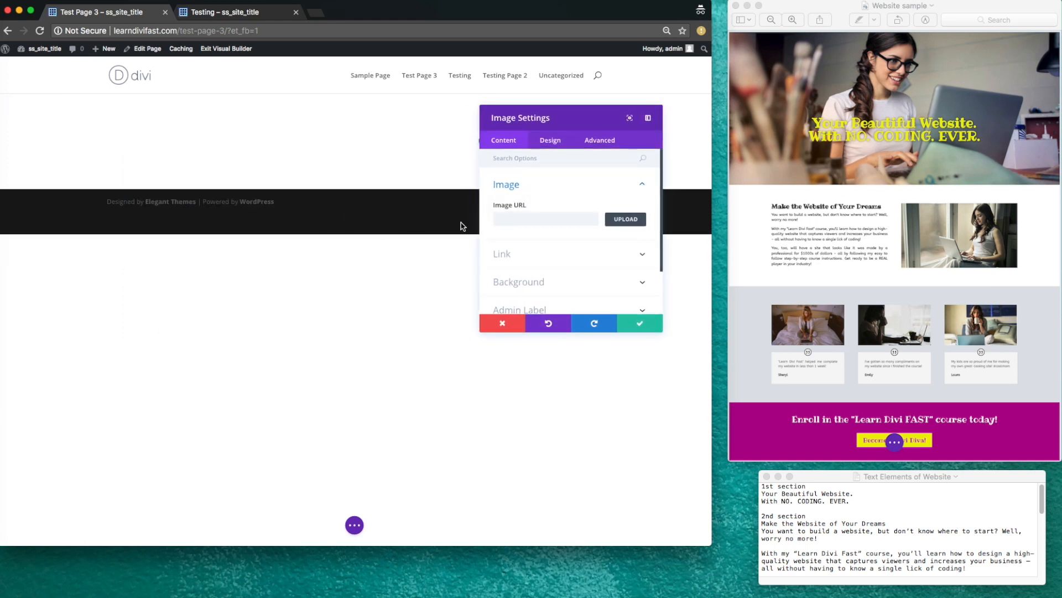
- Fill the Image module with 5.jpg, the woman on the bed, from the media library and close its settings
left_click(628, 220)
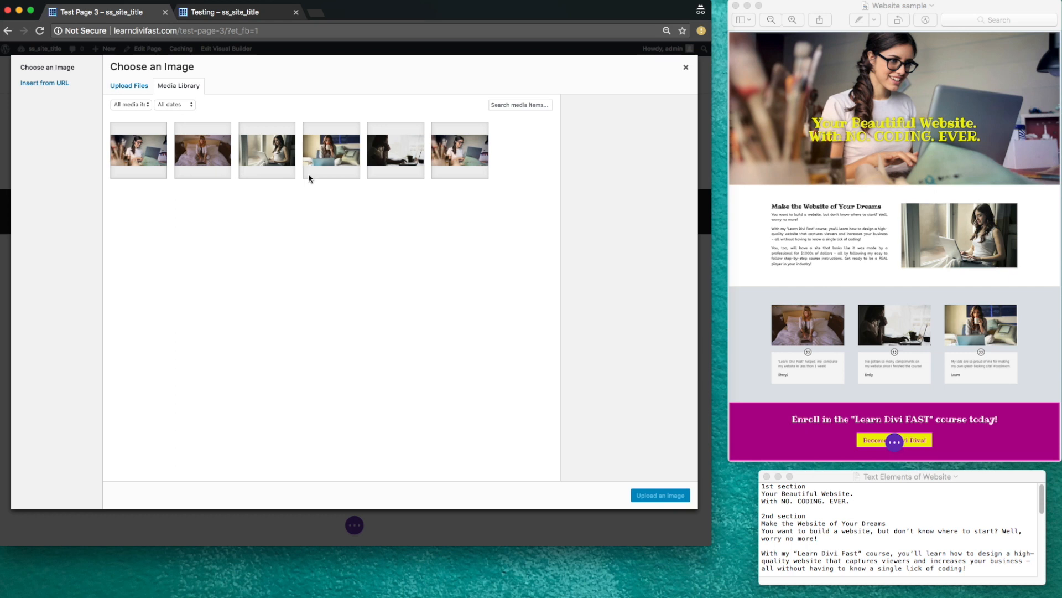
left_click(214, 160)
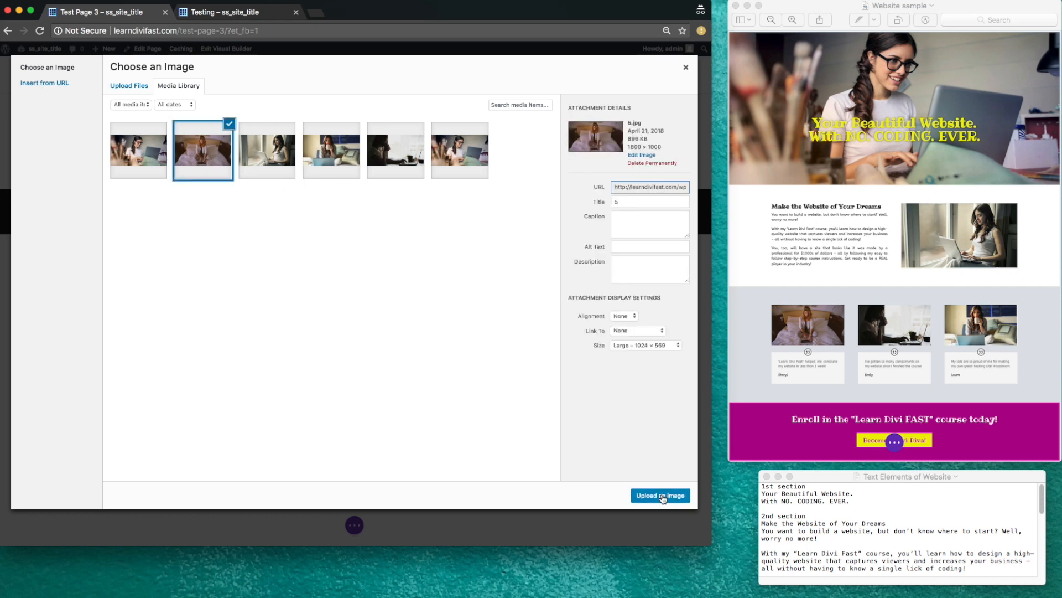
left_click(662, 496)
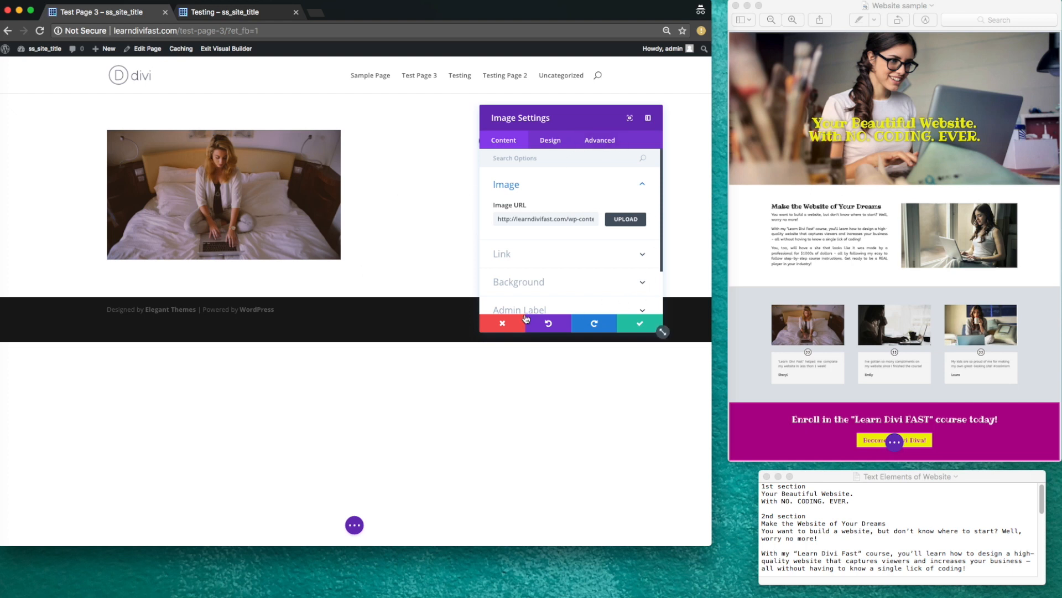
left_click(504, 323)
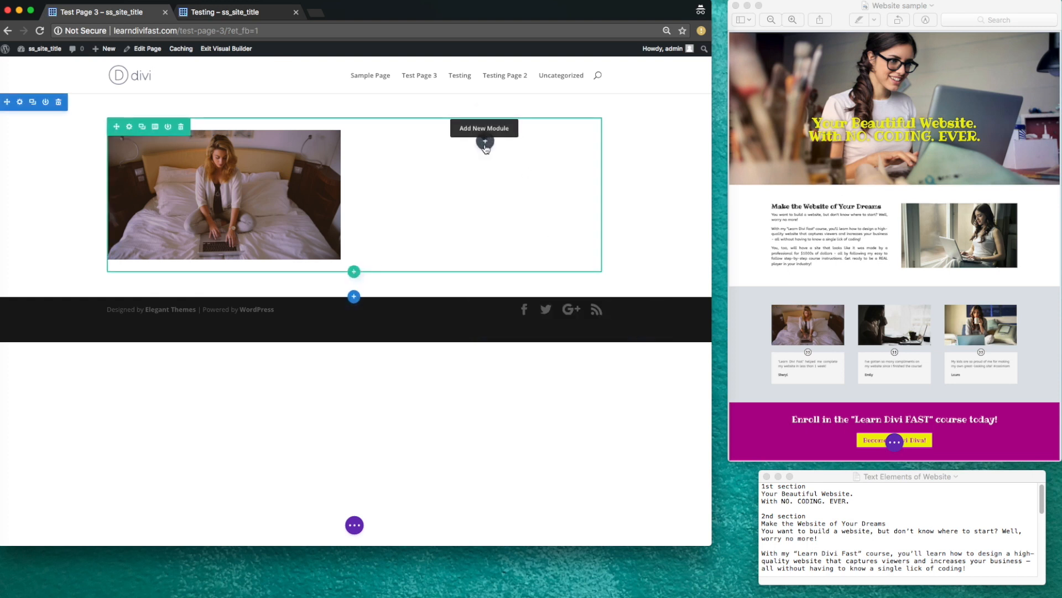
- Insert a Text module in the second column with the placeholder text "sohfoshlshvlshlsnvlsnlshl" and save it
left_click(486, 143)
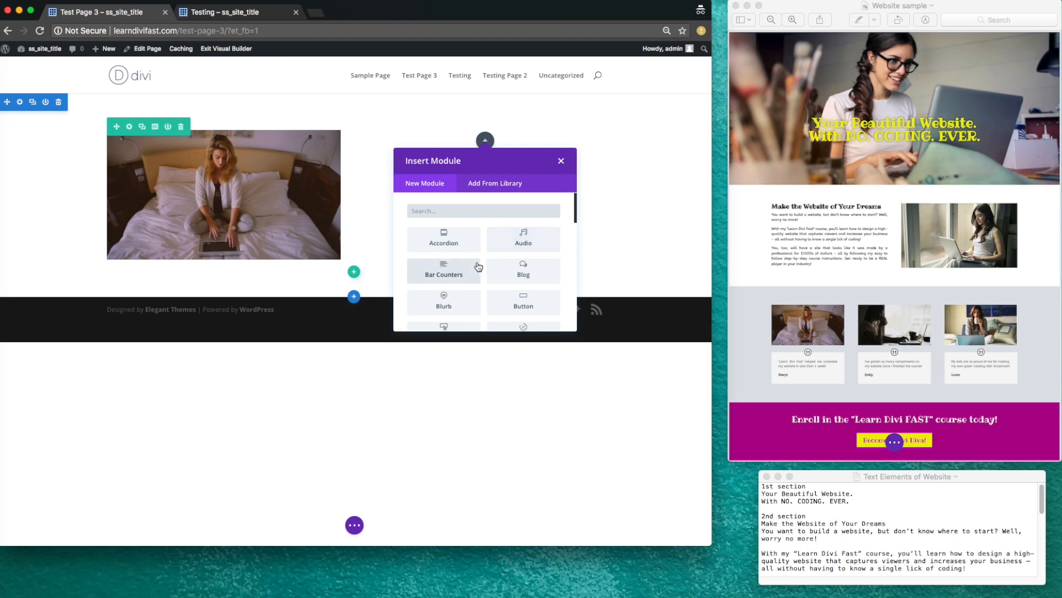
scroll(477, 267, "down", 10)
scroll(476, 267, "down", 3)
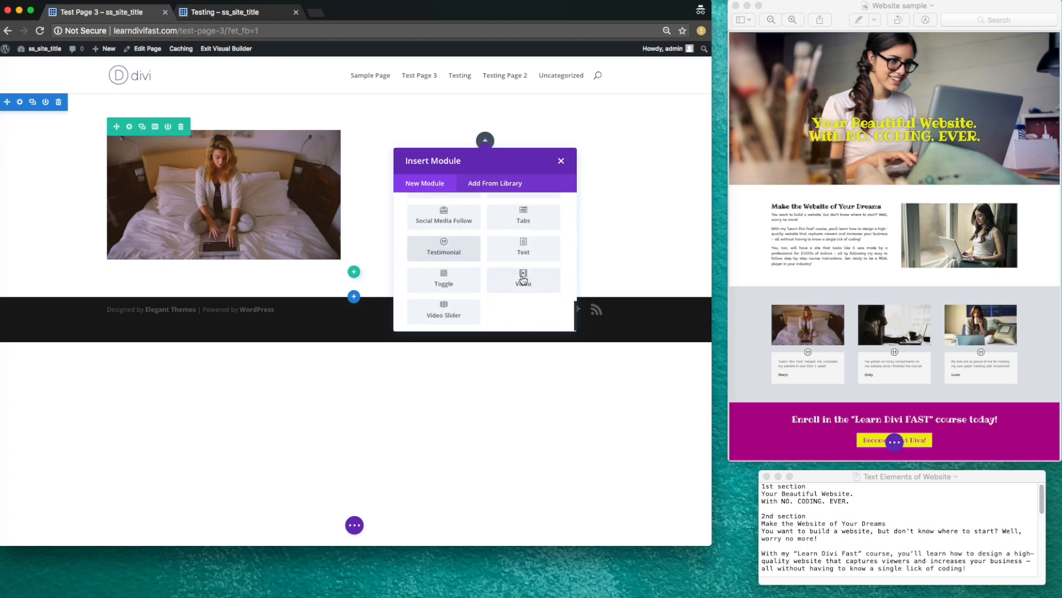
left_click(527, 251)
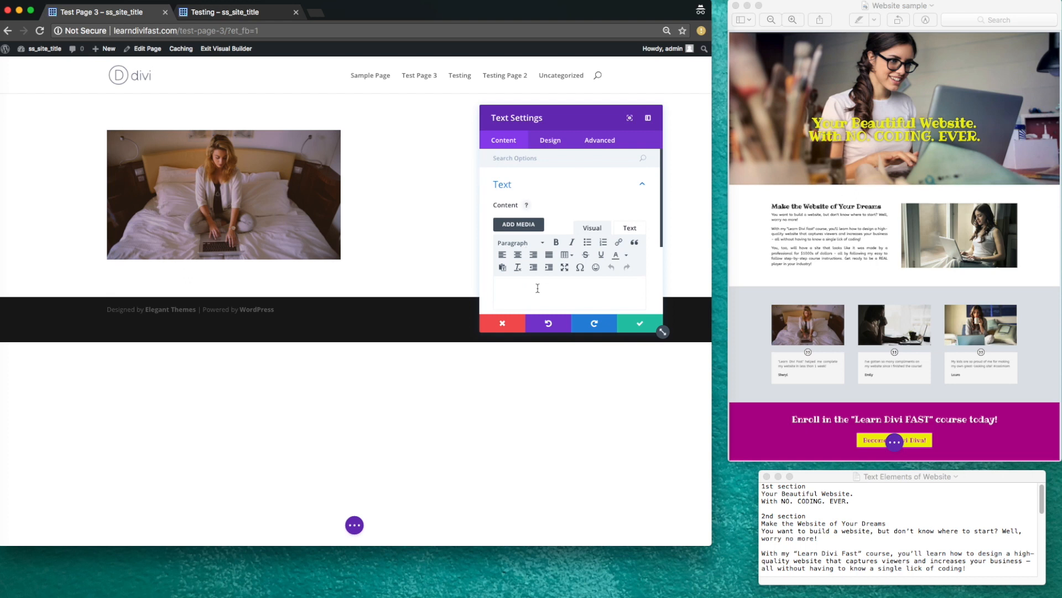
type("sohfoshlshvlshlsnvlsnlshl")
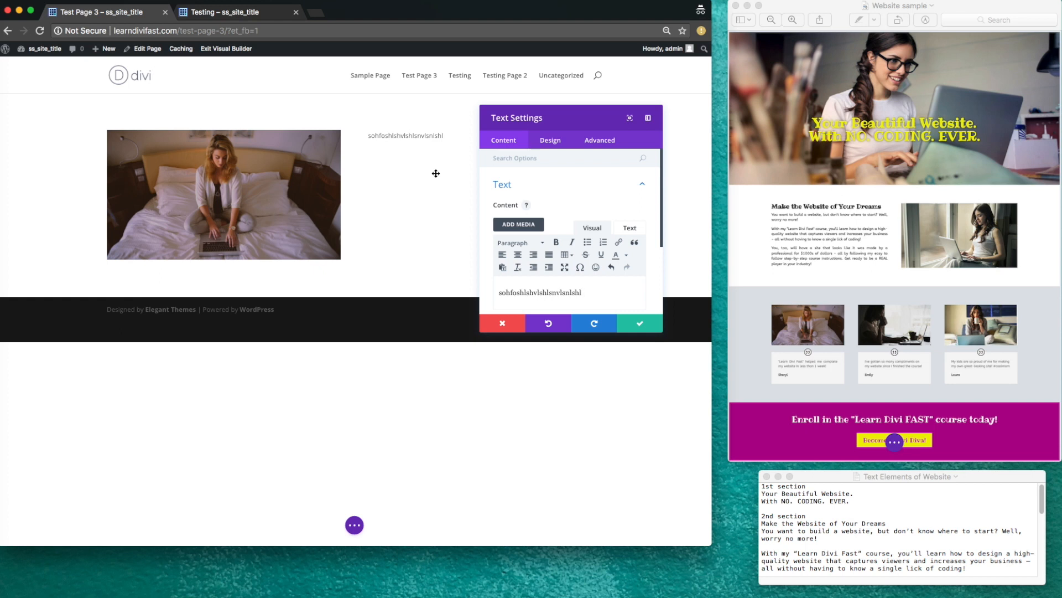
left_click(628, 324)
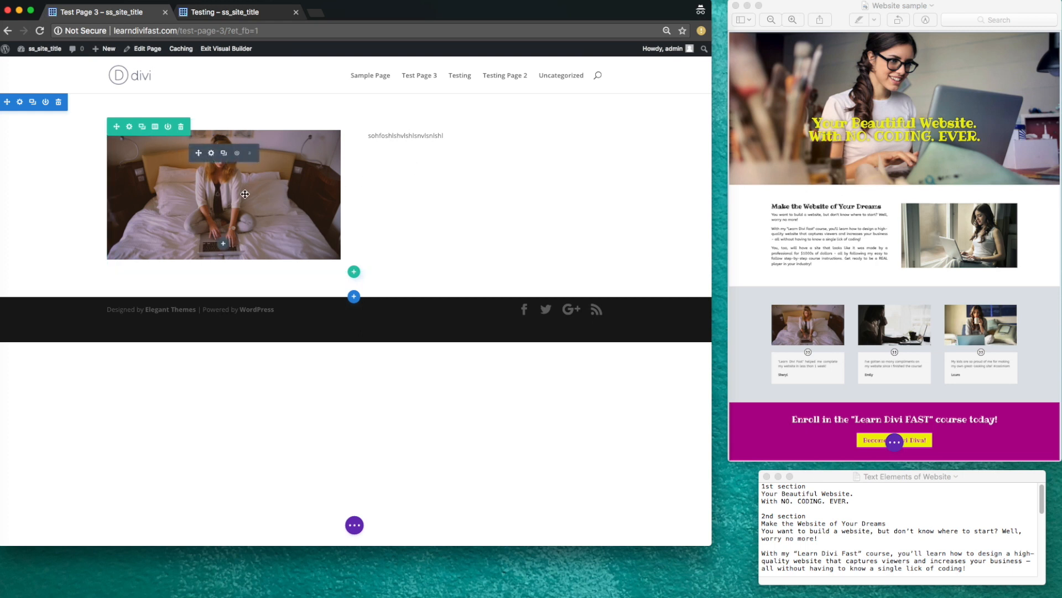
- Change the row's layout to a two-thirds and one-third column split, and delete the whole row
left_click(155, 129)
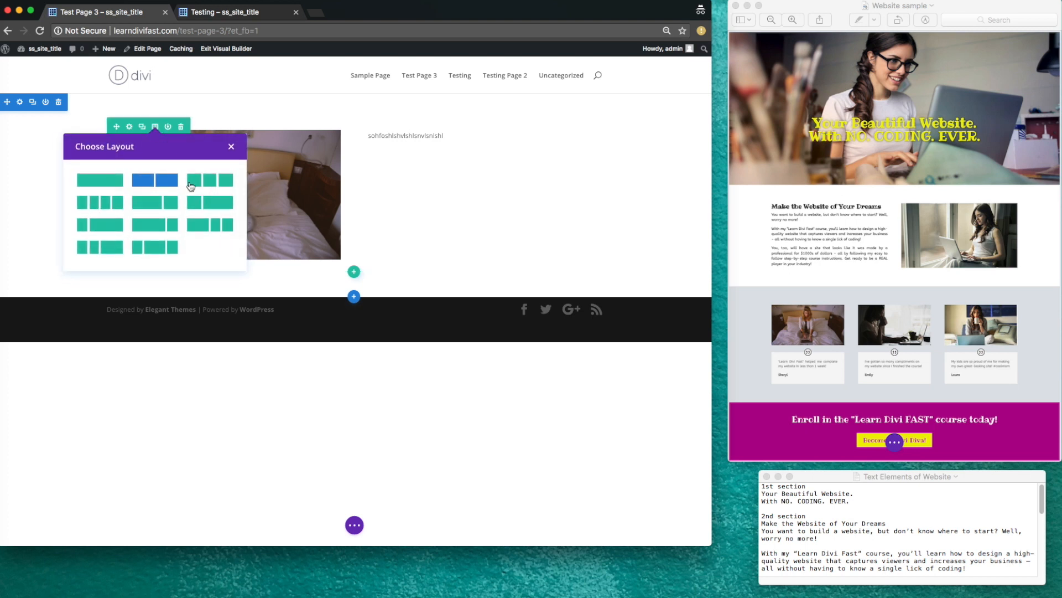
left_click(160, 207)
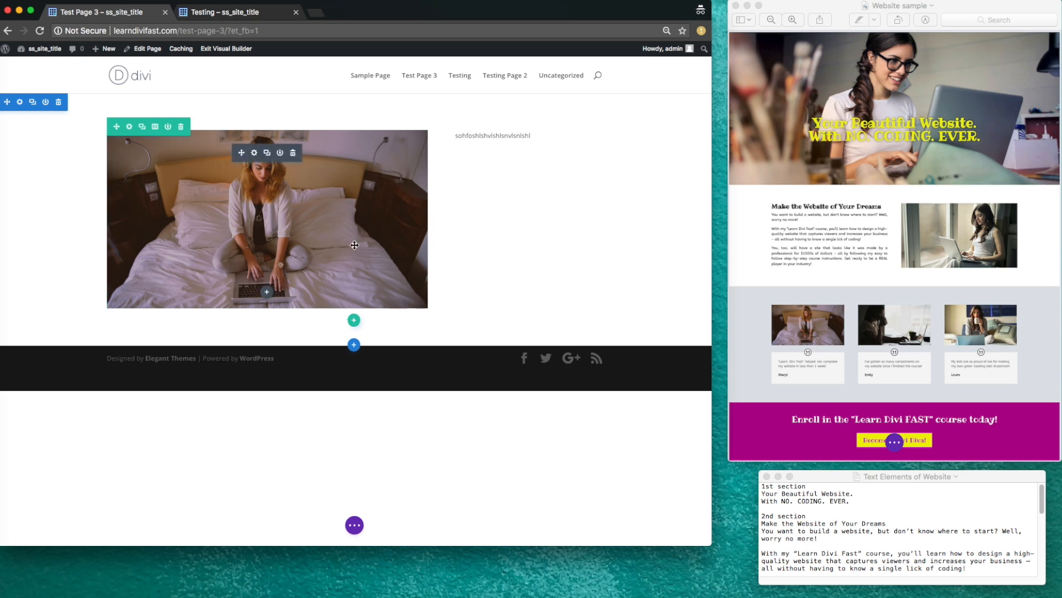
left_click(182, 128)
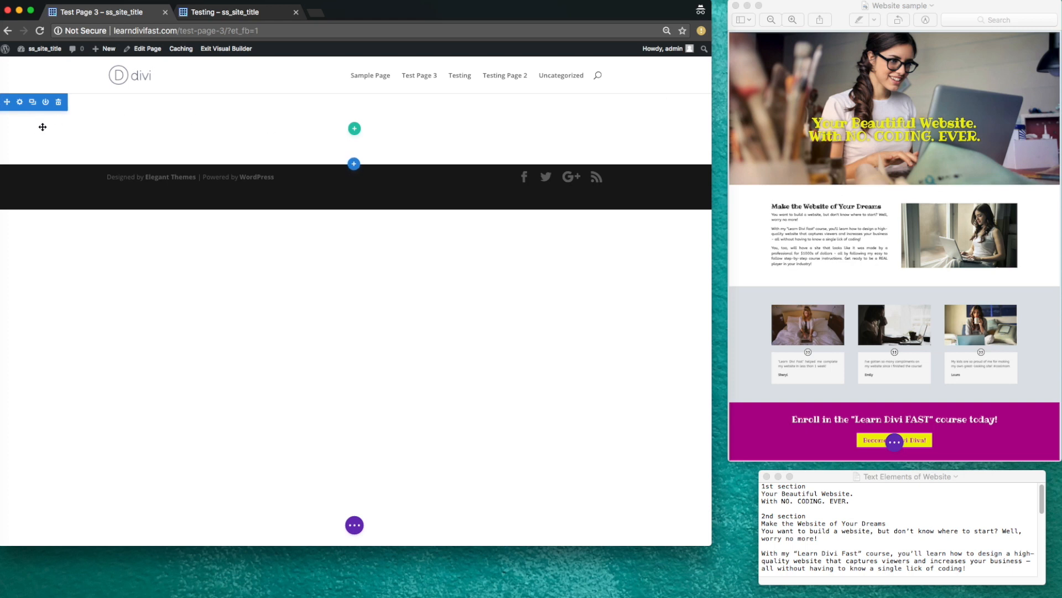
- Open the media library for choosing a background image in the empty section's settings
left_click(20, 104)
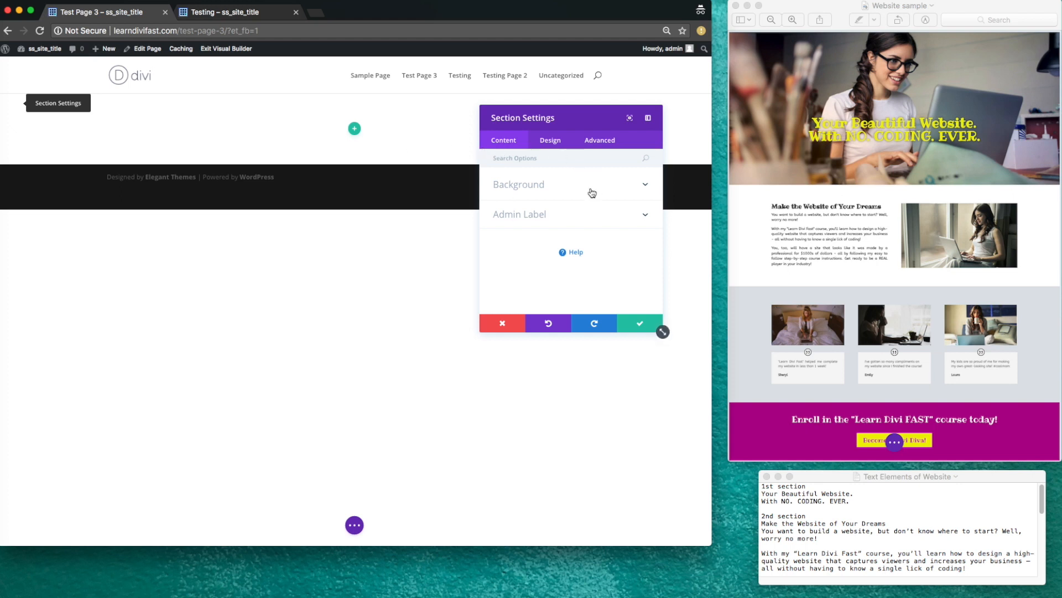
left_click(646, 186)
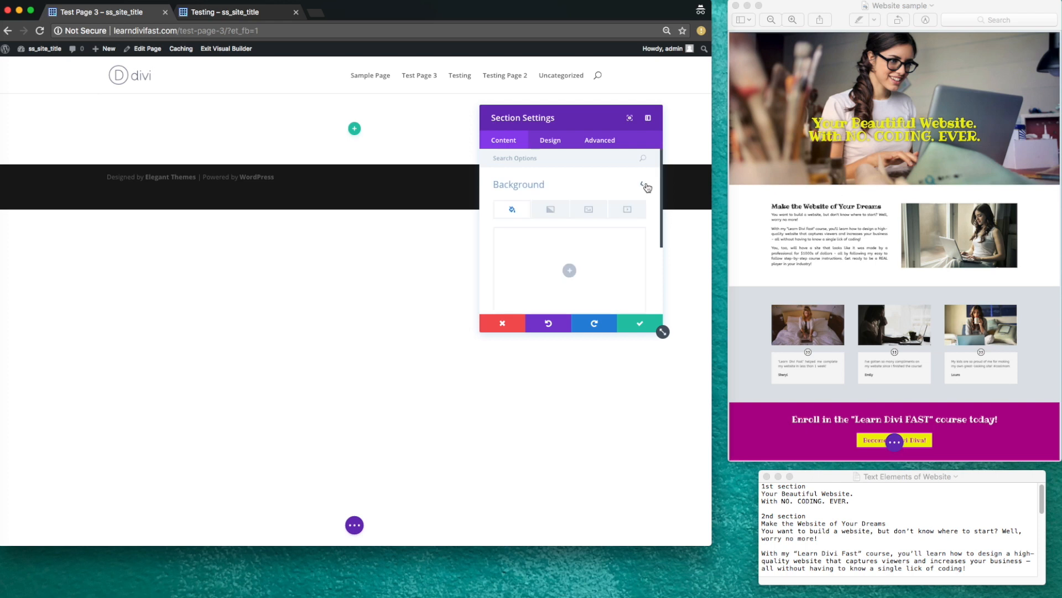
scroll(596, 183, "down", 1)
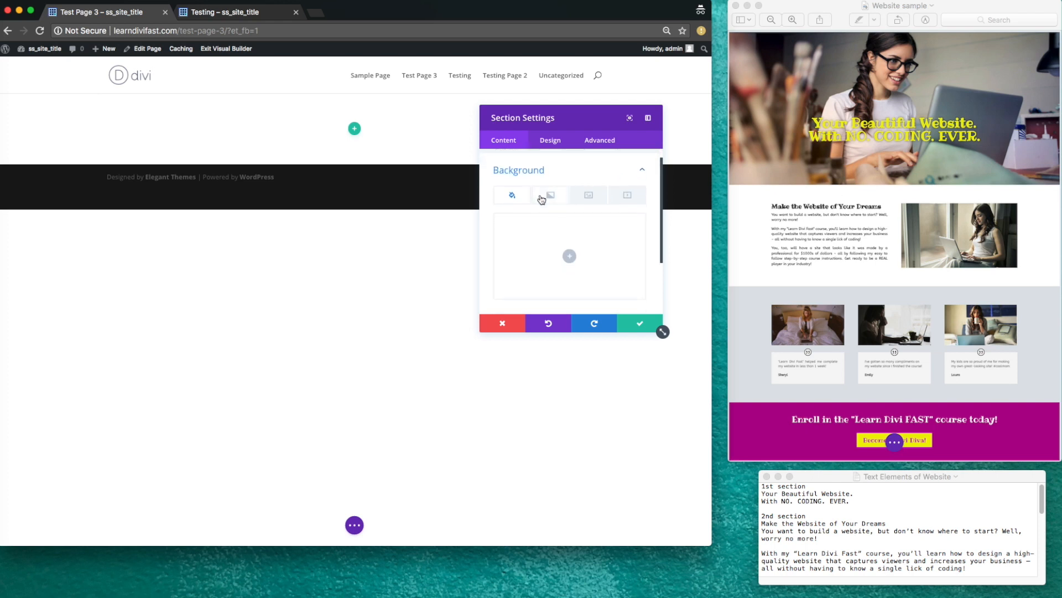
left_click(590, 197)
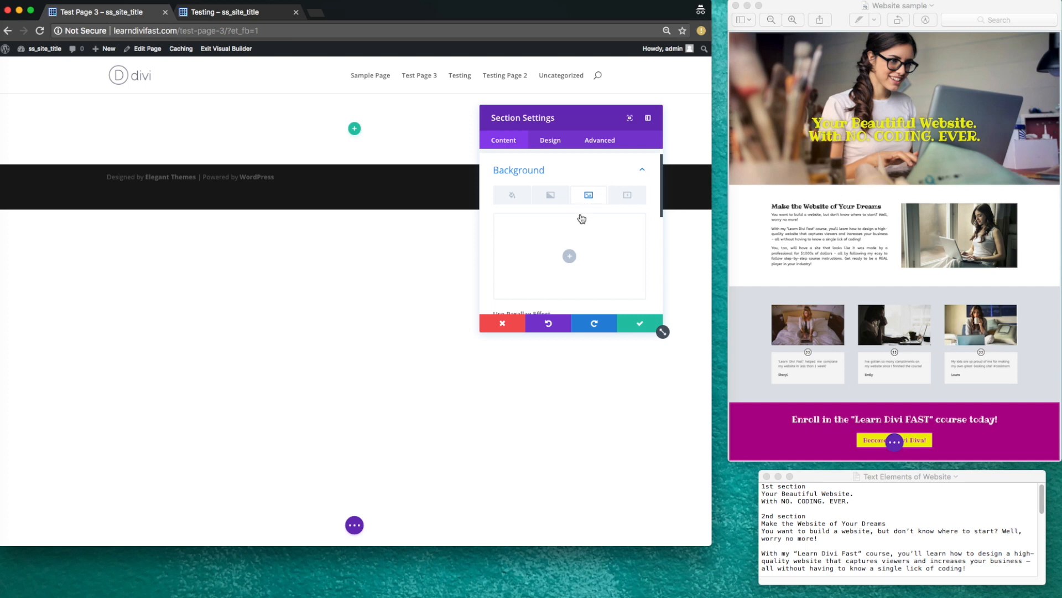
left_click(569, 256)
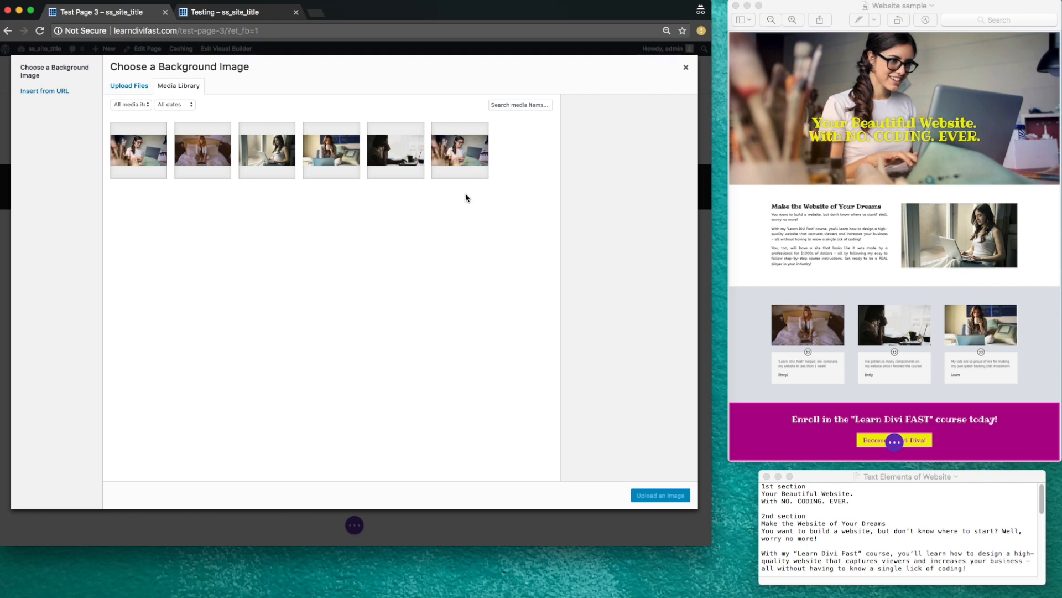
- Look at how to upload a background image from the computer, and cancel the file selection
left_click(134, 87)
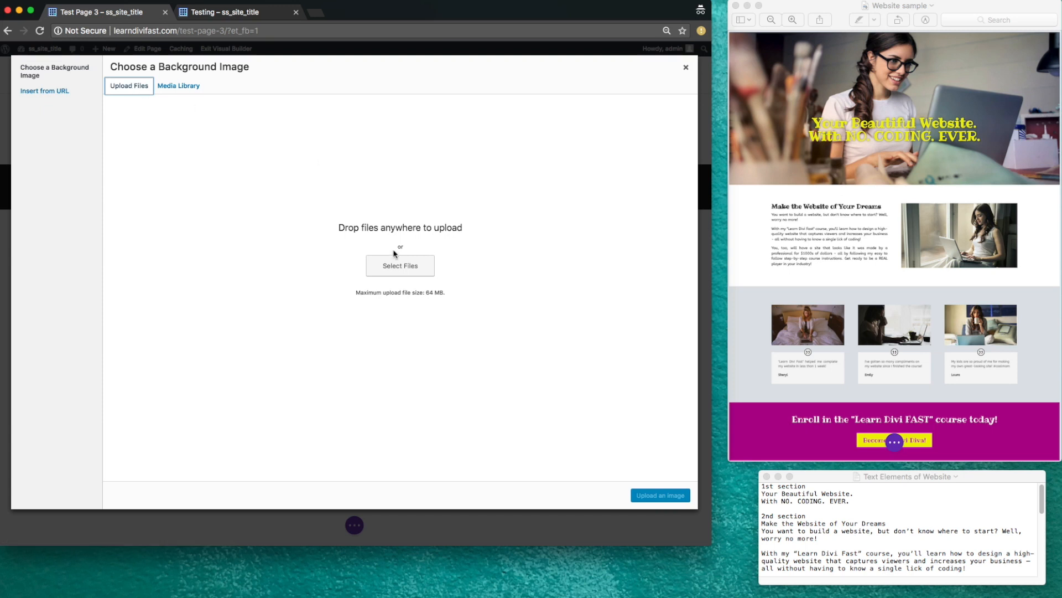
left_click(401, 266)
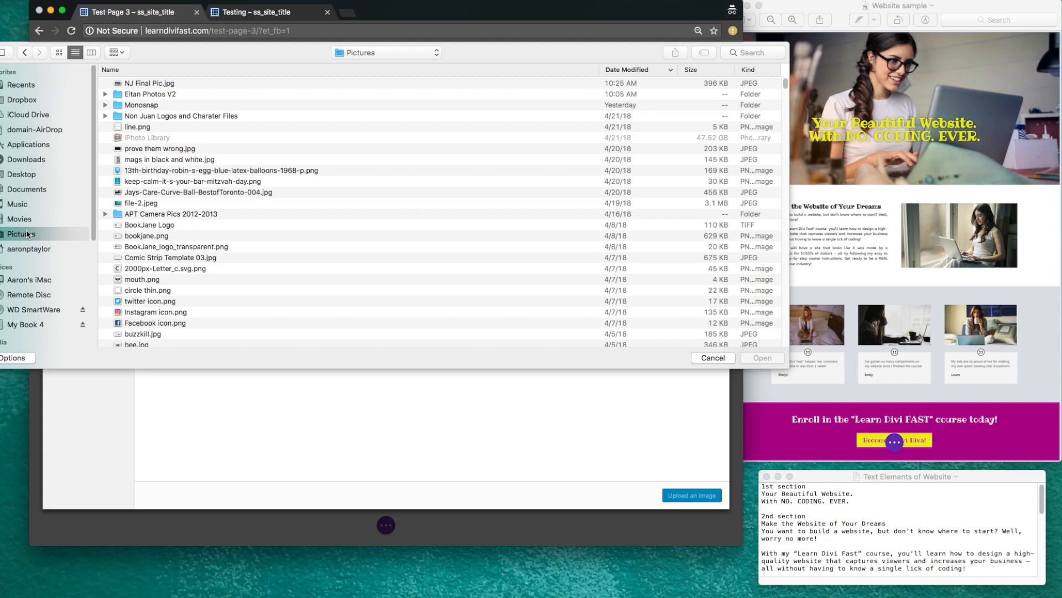
left_click(721, 359)
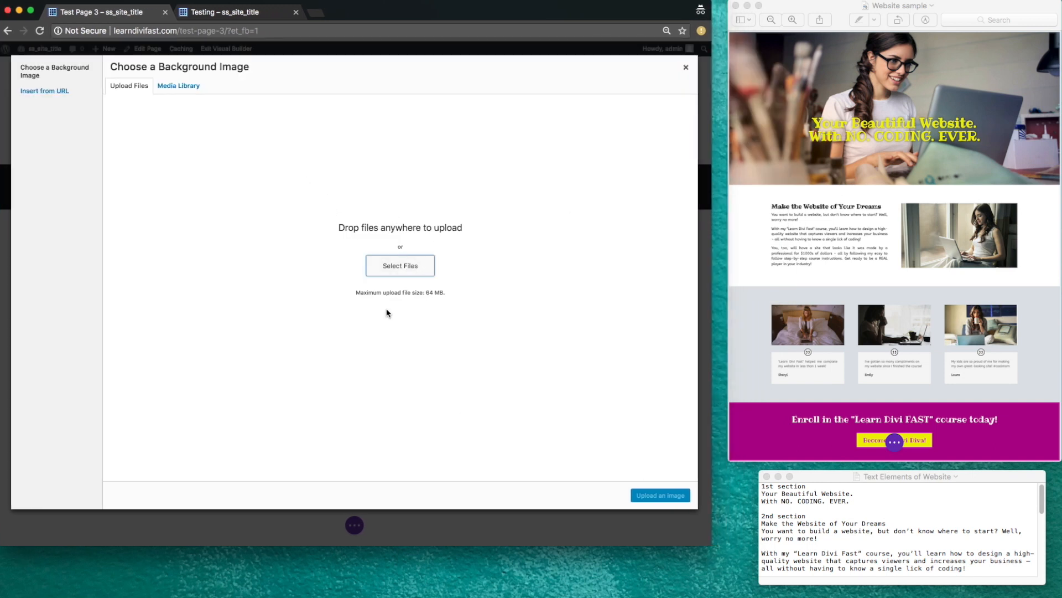
- Set 1.jpg from the media library as the section's background image, with size Large – 1024 × 569
left_click(186, 87)
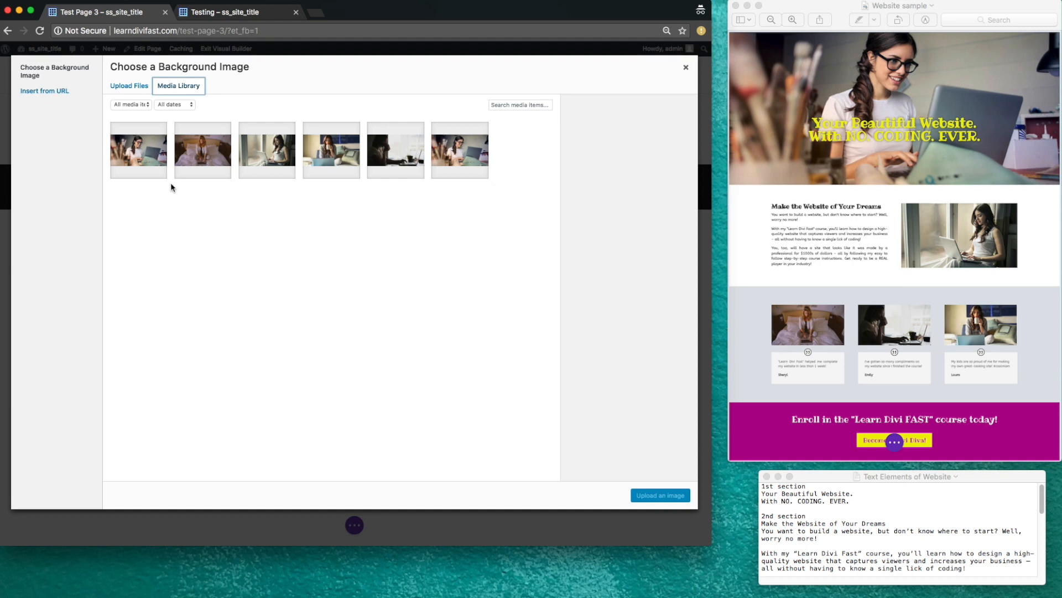
left_click(458, 154)
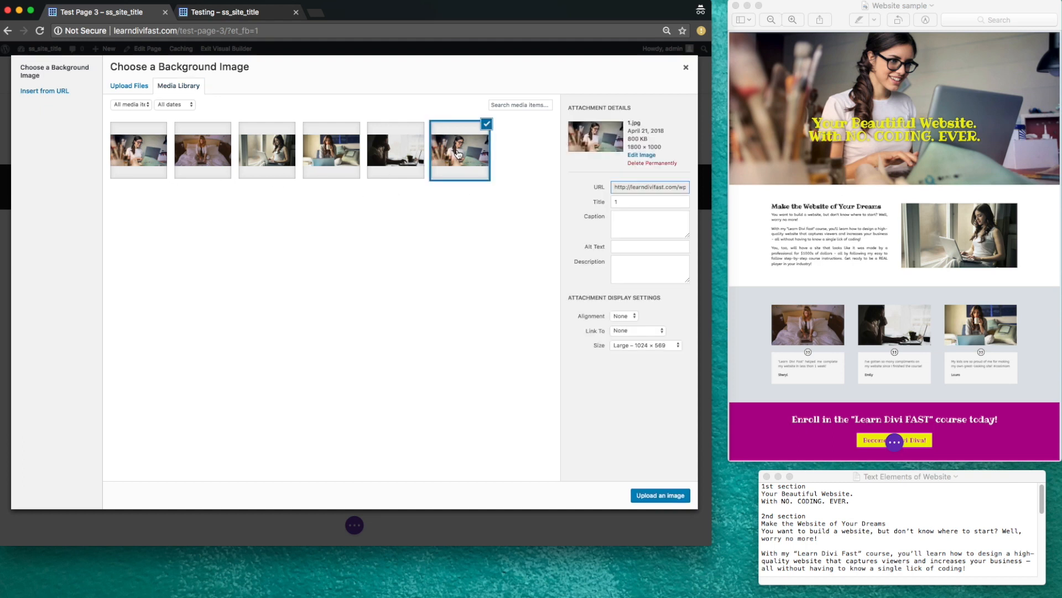
left_click(669, 345)
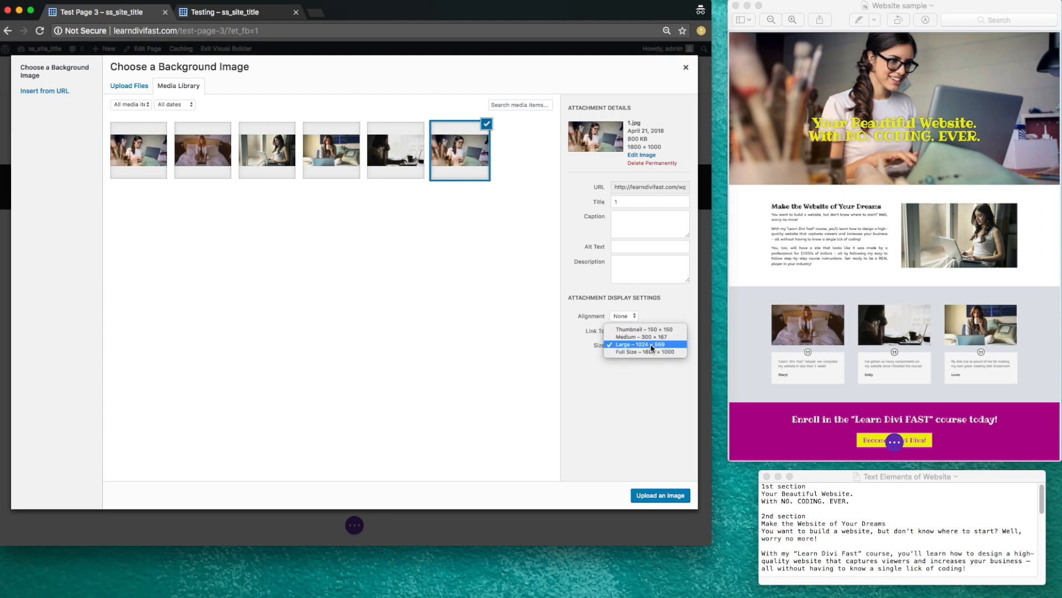
left_click(652, 346)
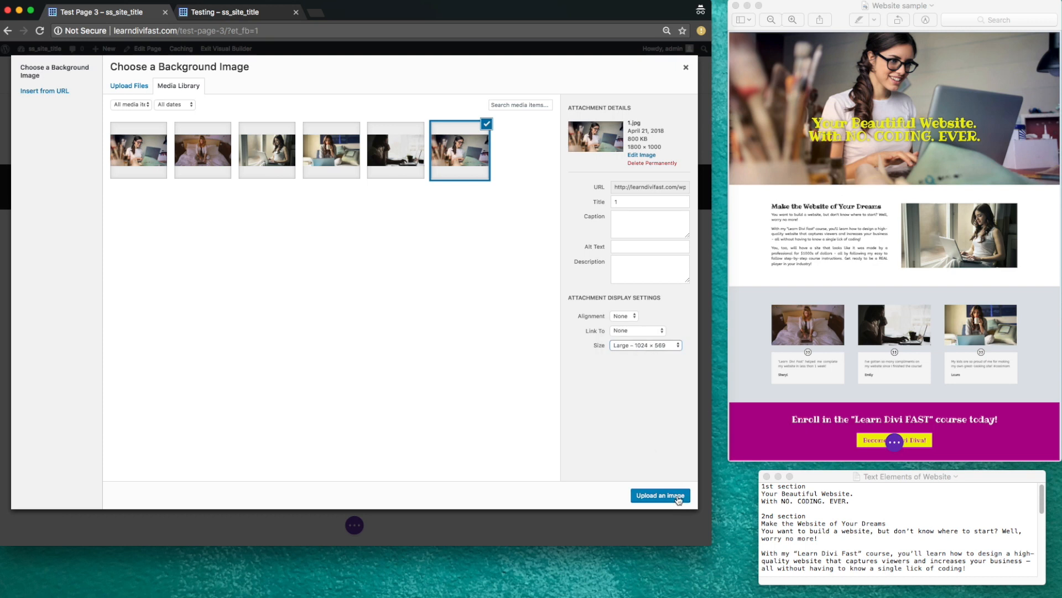
left_click(679, 498)
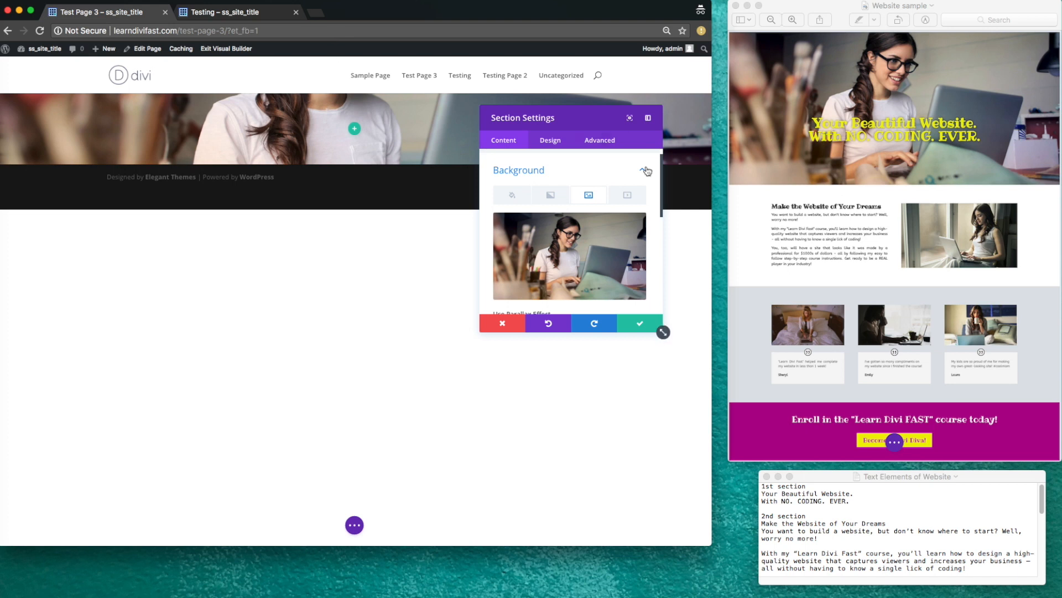
- Save the section settings, and enlarge the section's bottom and top padding until the background image shows as tall as in the sample
left_click(639, 324)
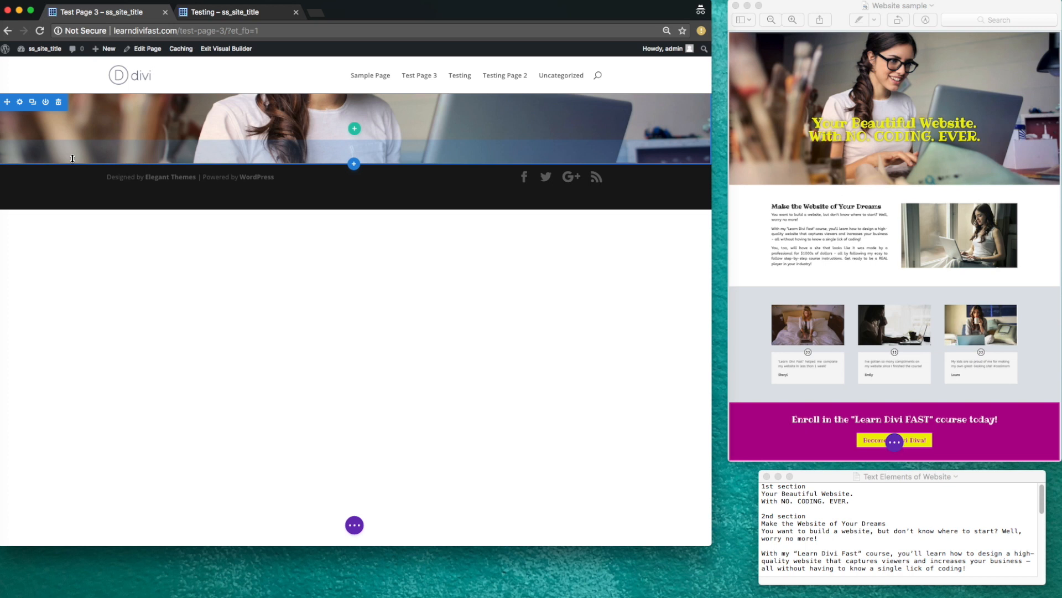
left_click_drag(74, 156, 92, 238)
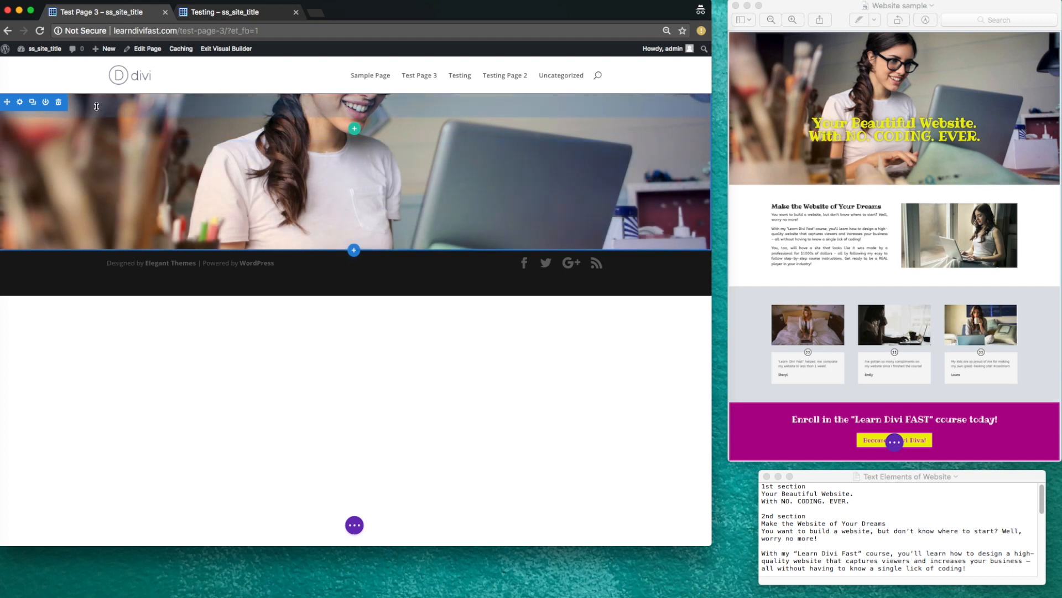
left_click_drag(96, 107, 111, 277)
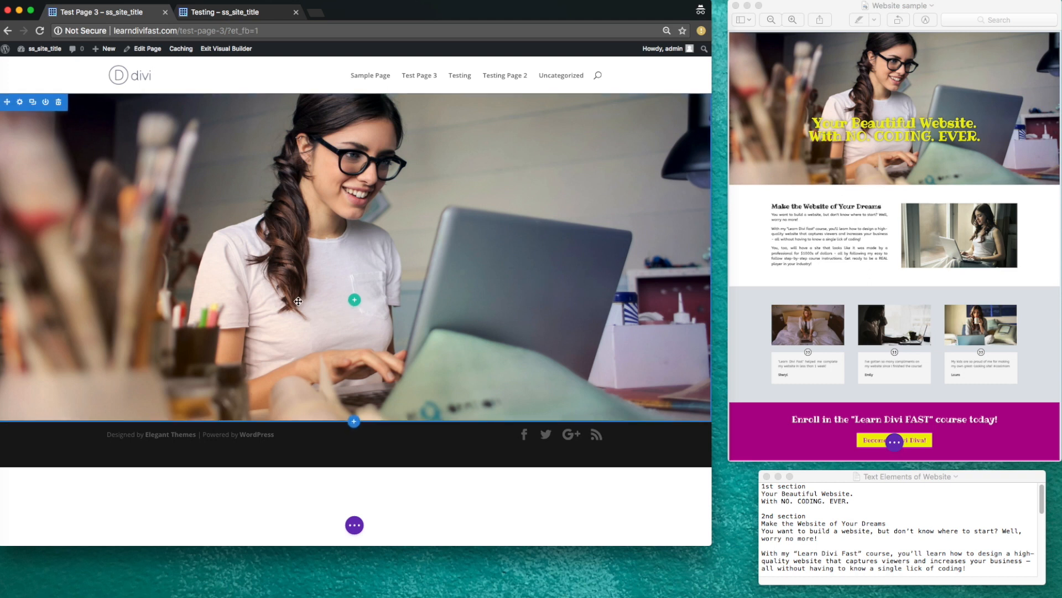
- Insert a single-column row in the section and add a Text module to it
left_click(354, 300)
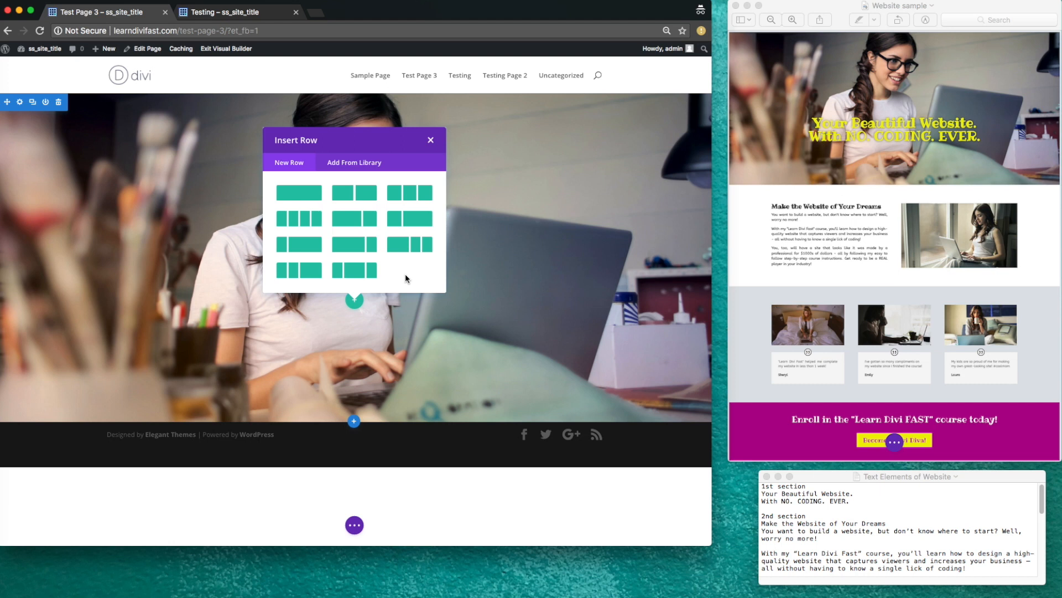
left_click(301, 196)
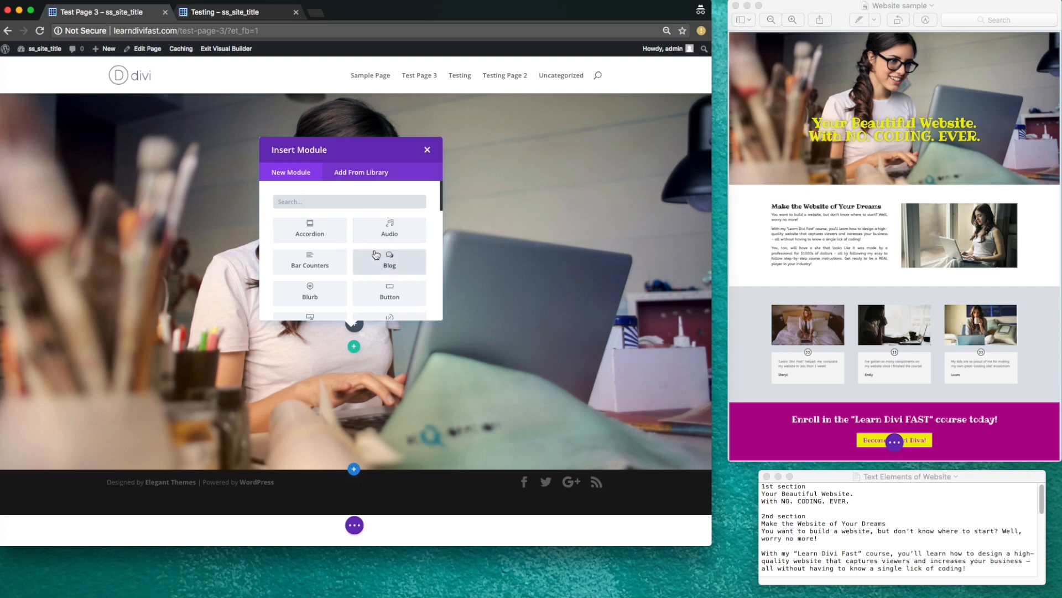
scroll(376, 255, "down", 5)
scroll(376, 255, "down", 10)
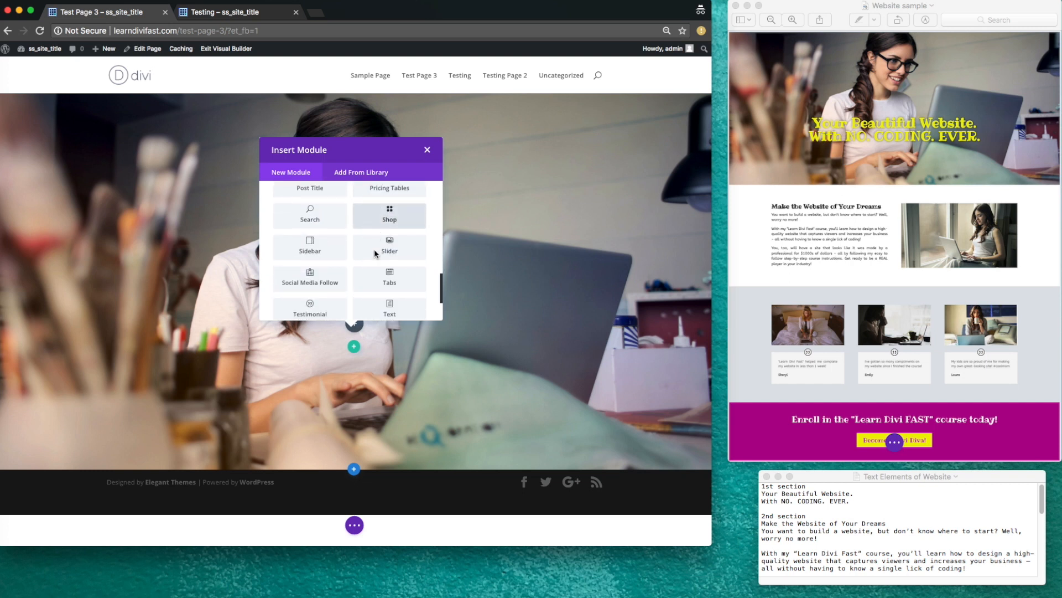
scroll(375, 253, "down", 2)
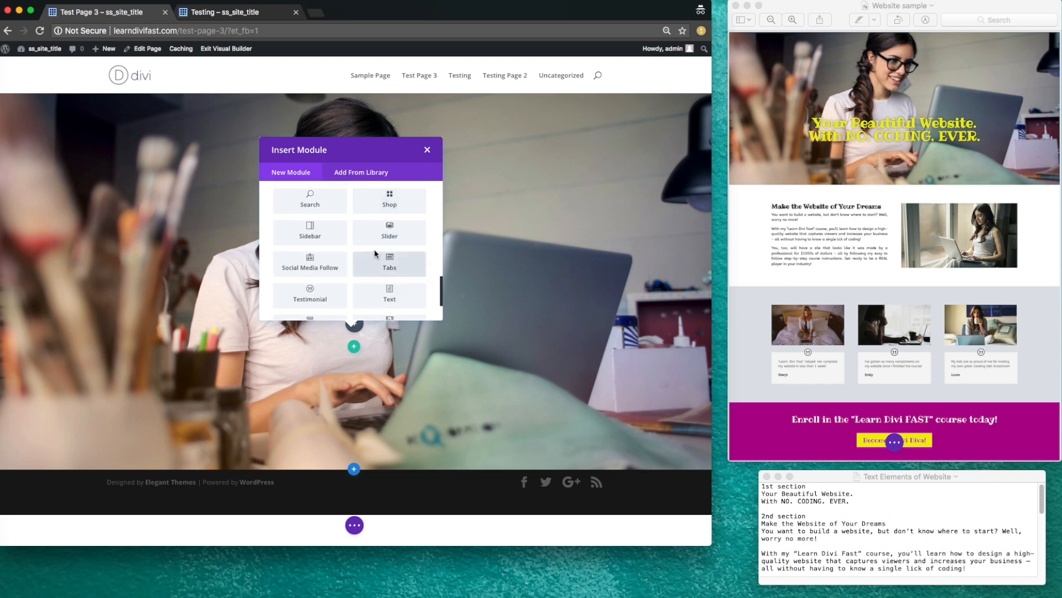
left_click(390, 287)
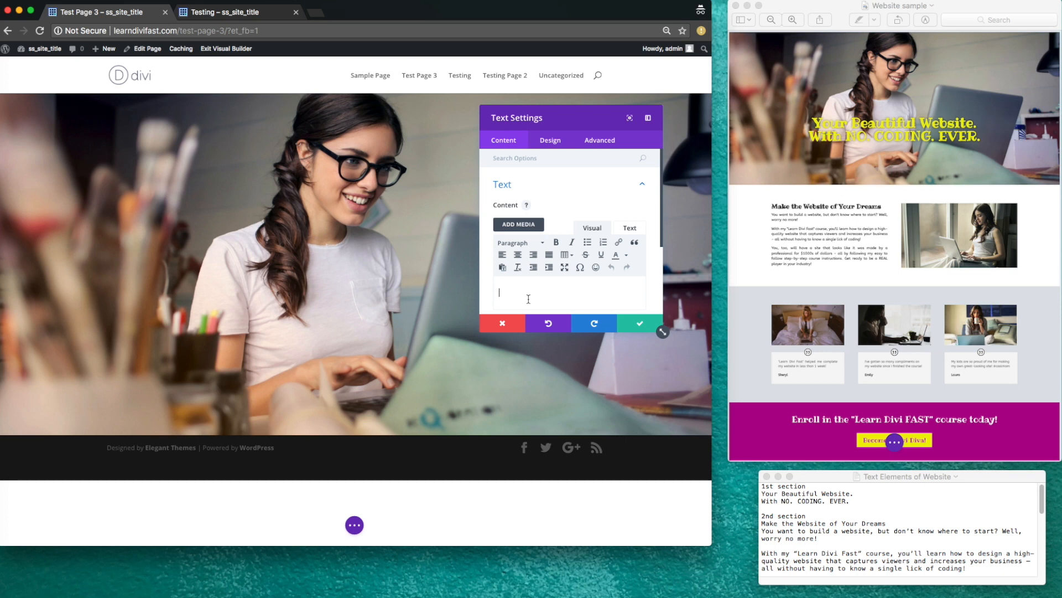
- Copy "Your Beautiful Website. With NO. CODING. EVER." from the text document into the module's content, with a line break after "Website."
left_click(630, 229)
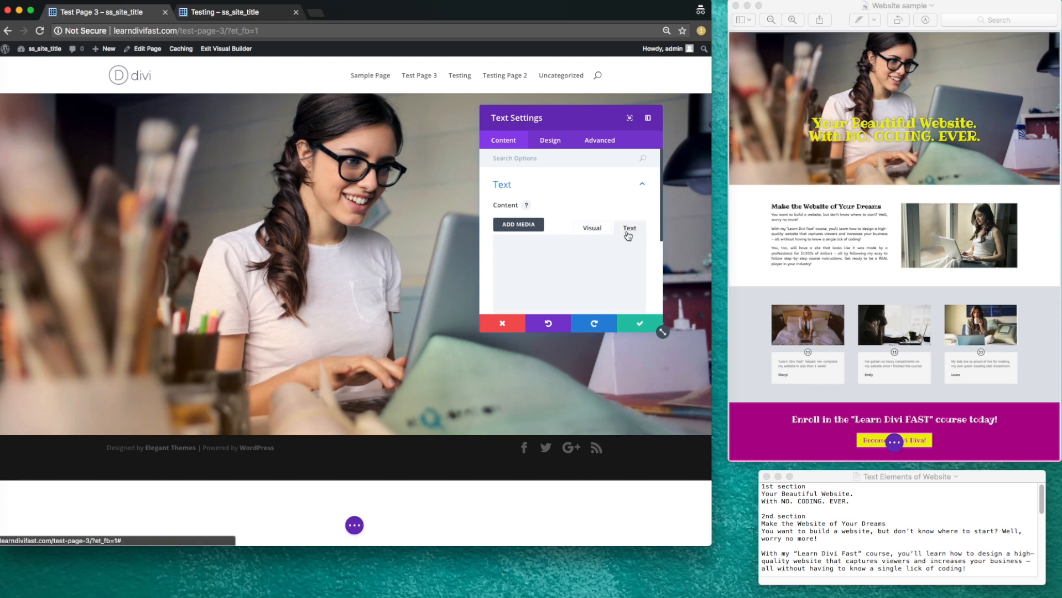
left_click(852, 503)
left_click_drag(852, 501, 762, 493)
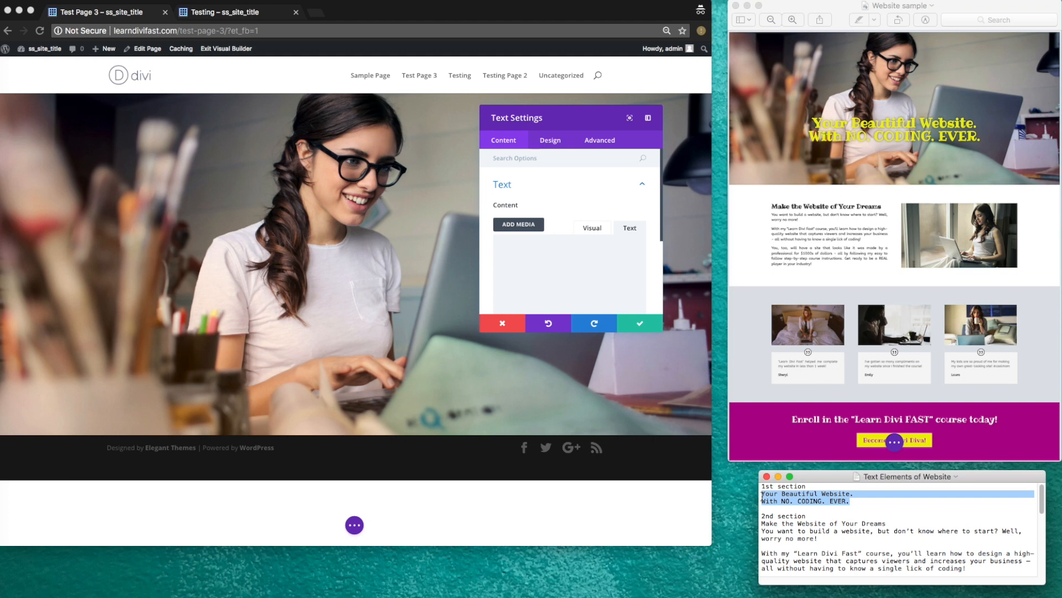
right_click(793, 500)
left_click(826, 444)
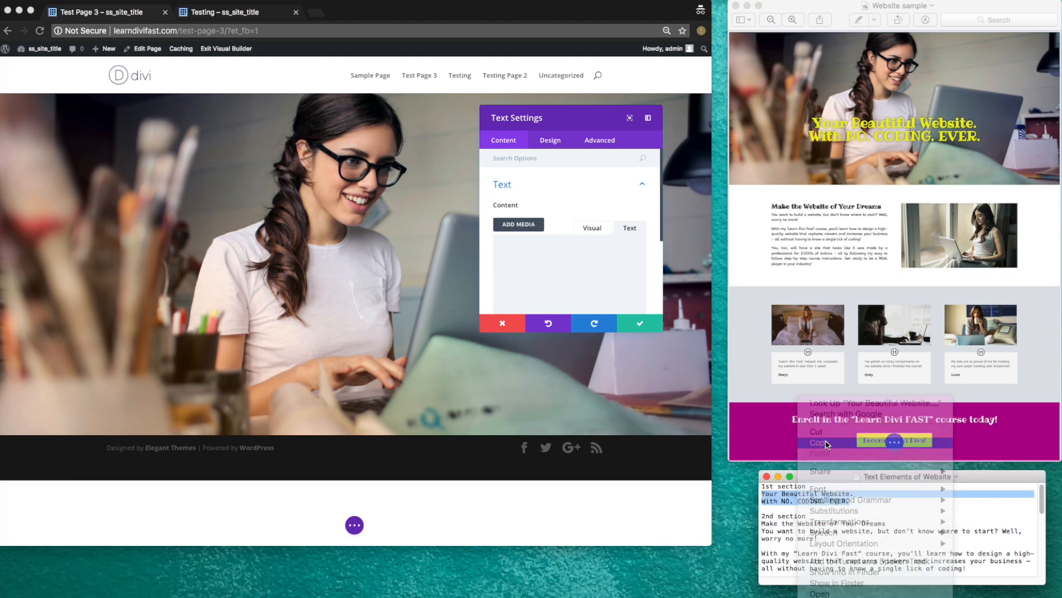
left_click(541, 255)
key("super+v")
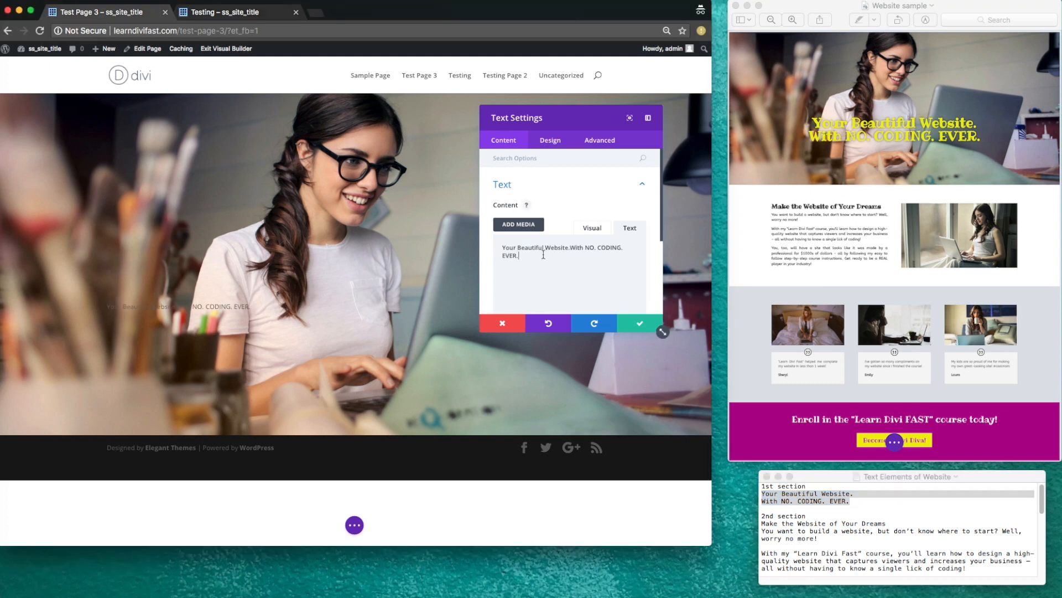
left_click(571, 247)
key("shift+Return")
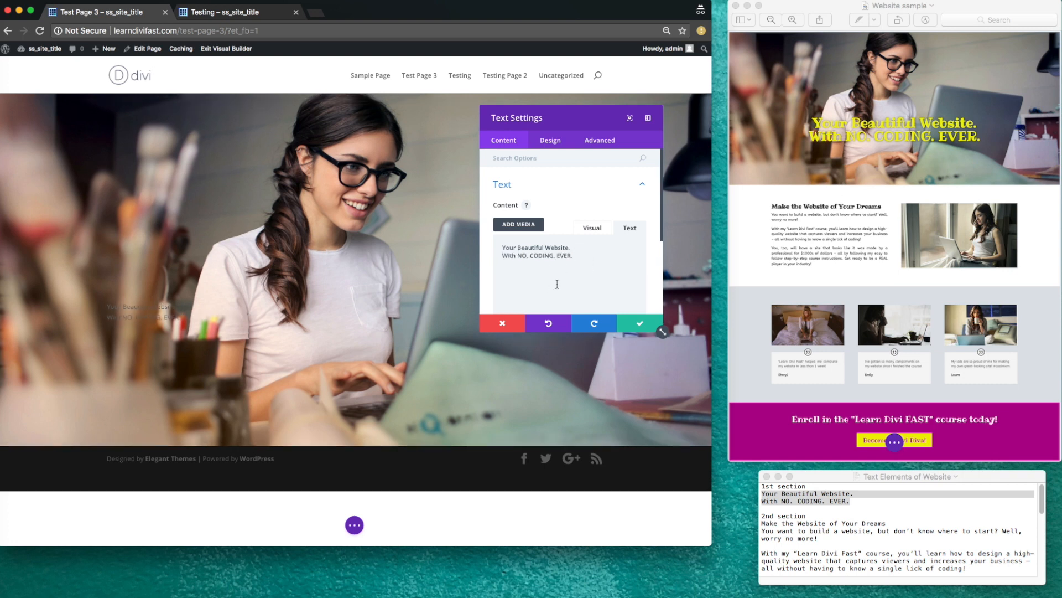
- Format both lines of the module's text as Heading 1 in the visual editor
left_click(594, 230)
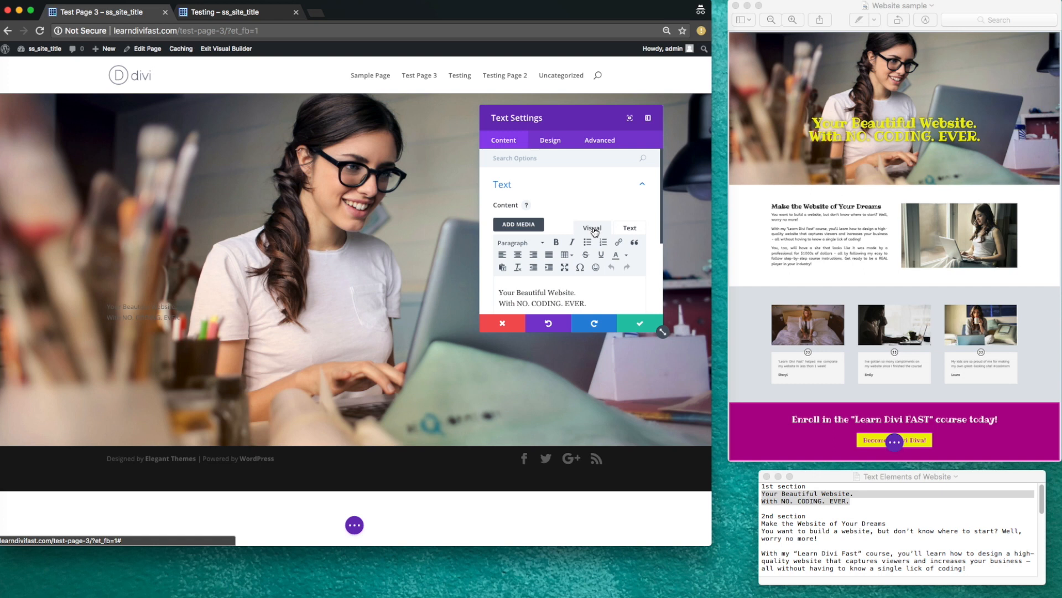
scroll(565, 299, "down", 1)
scroll(565, 300, "down", 1)
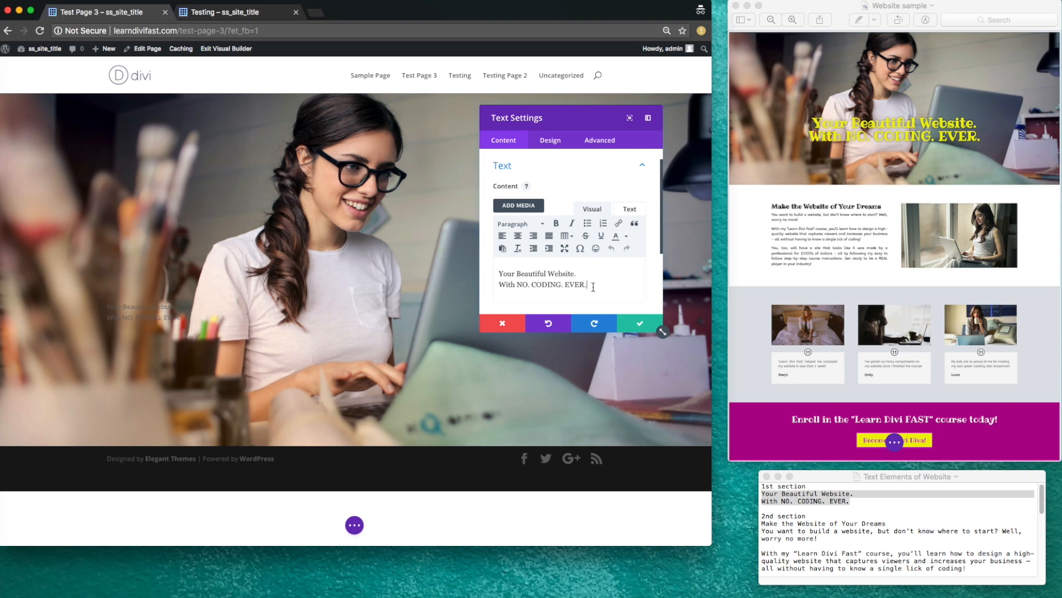
left_click_drag(593, 286, 499, 272)
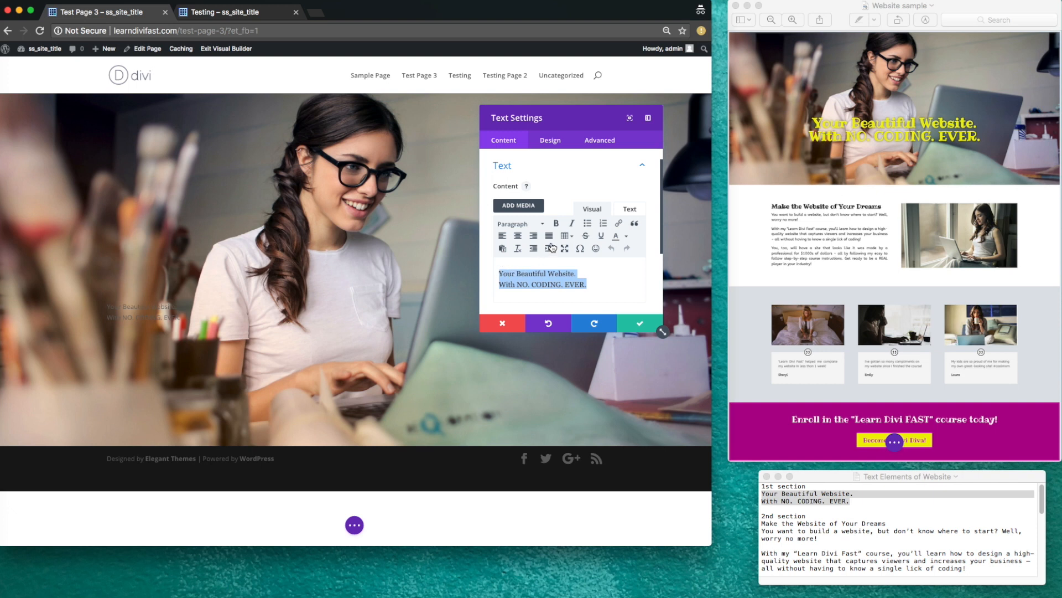
left_click(544, 227)
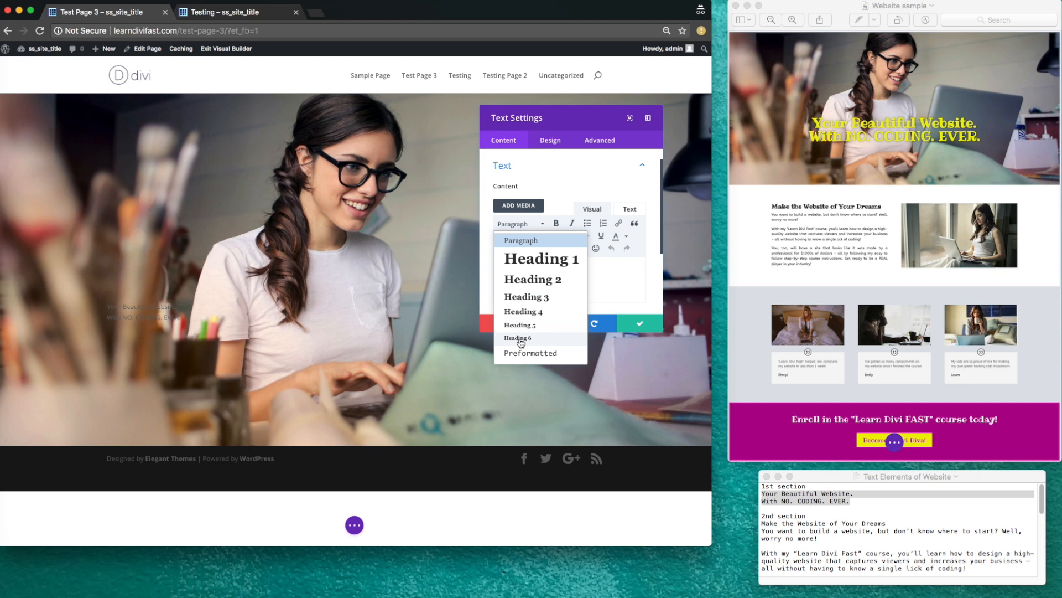
left_click(546, 261)
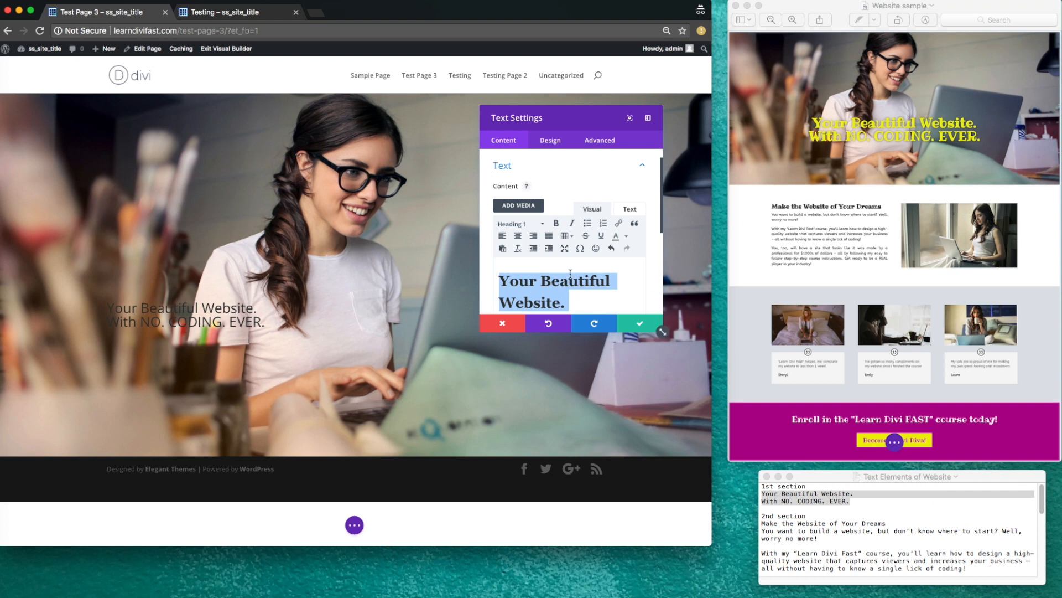
- Set the H1 heading font to Ribeye in the text module's heading design options
left_click(554, 143)
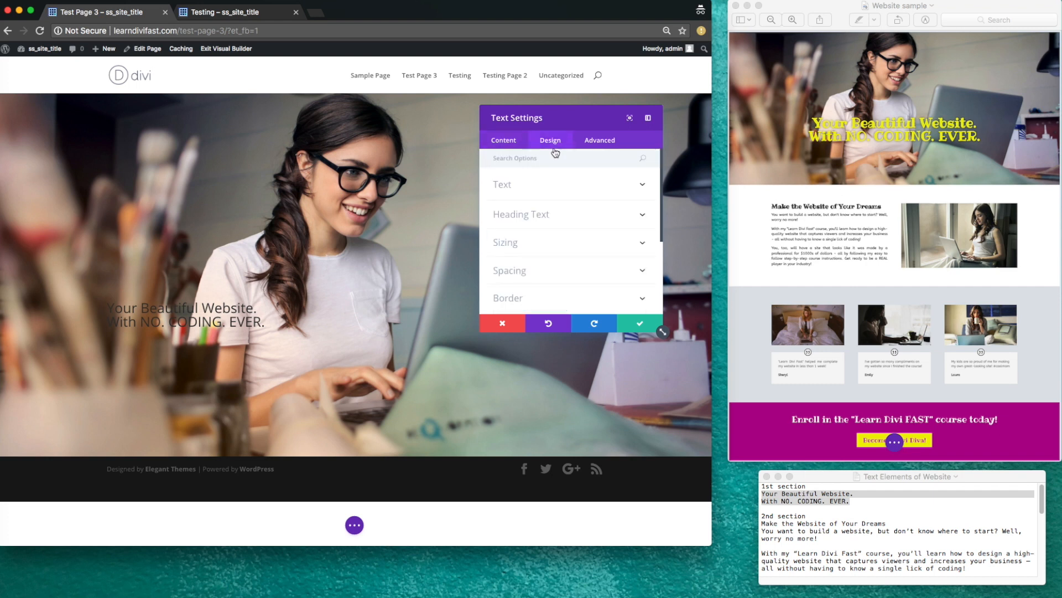
scroll(573, 215, "down", 3)
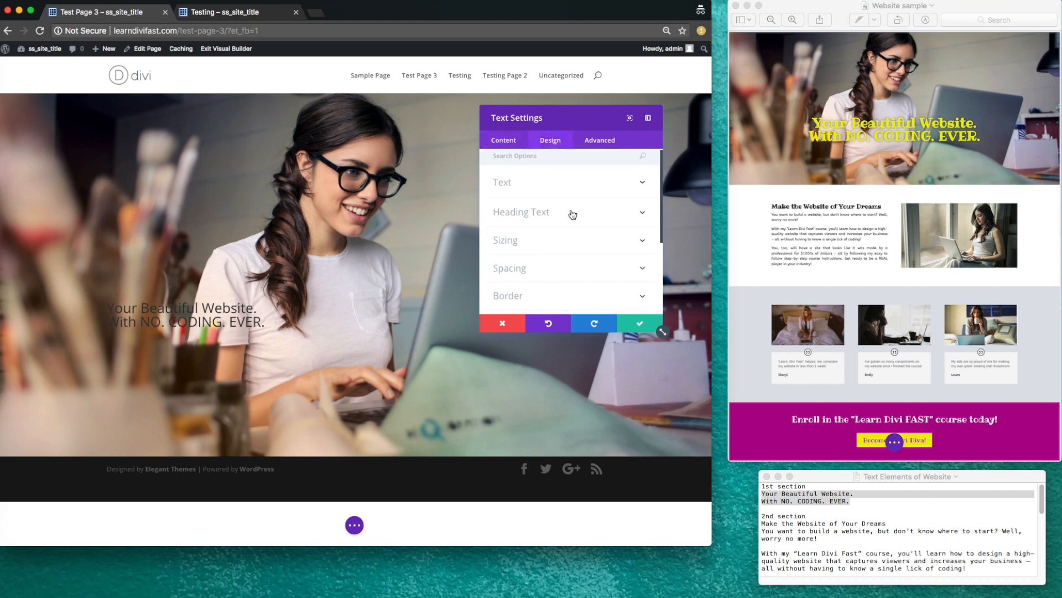
scroll(572, 216, "down", 2)
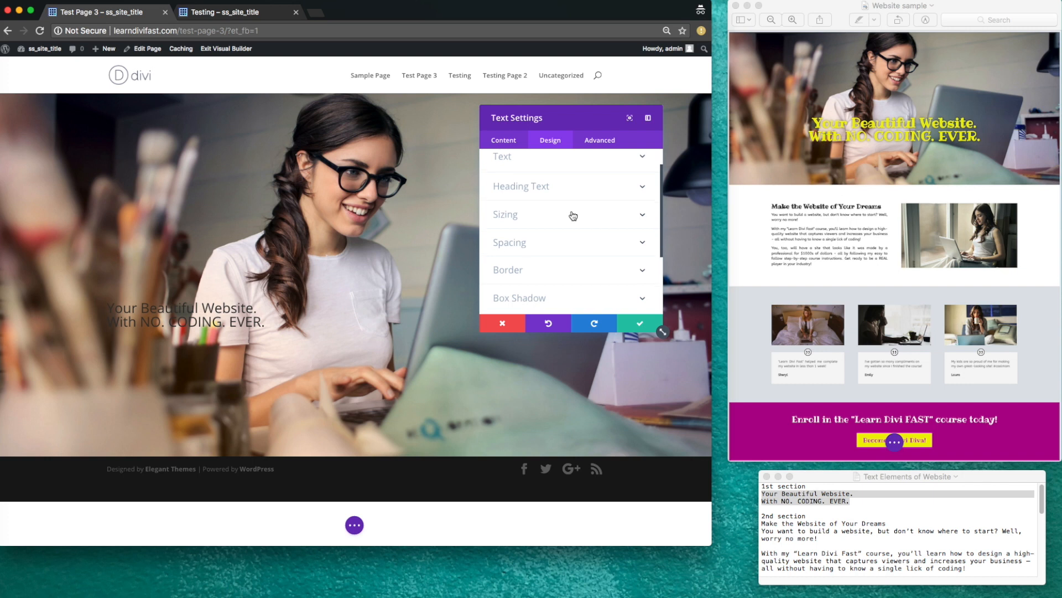
scroll(573, 216, "up", 2)
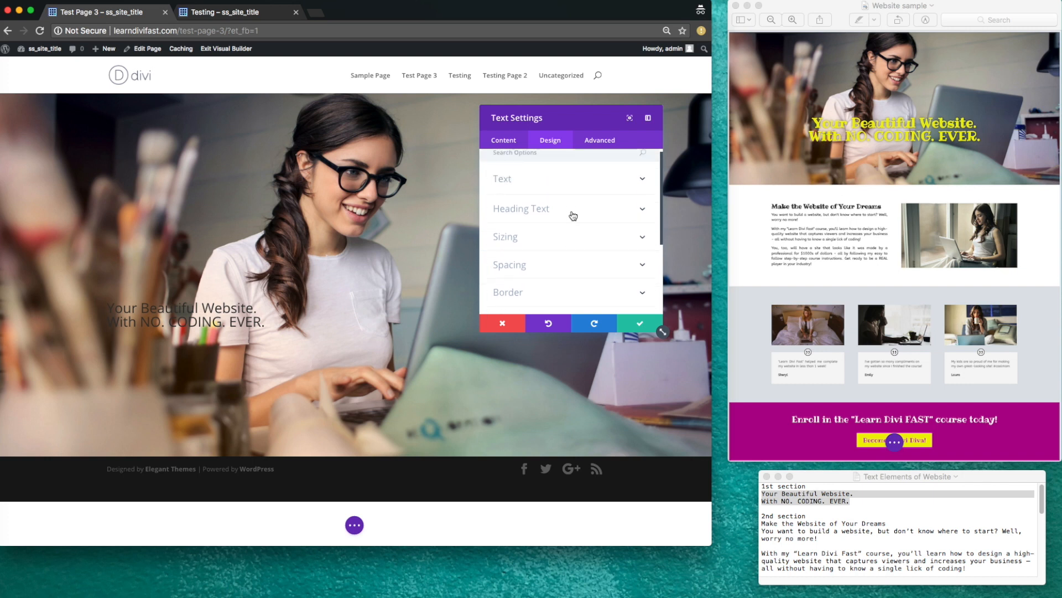
scroll(573, 216, "up", 1)
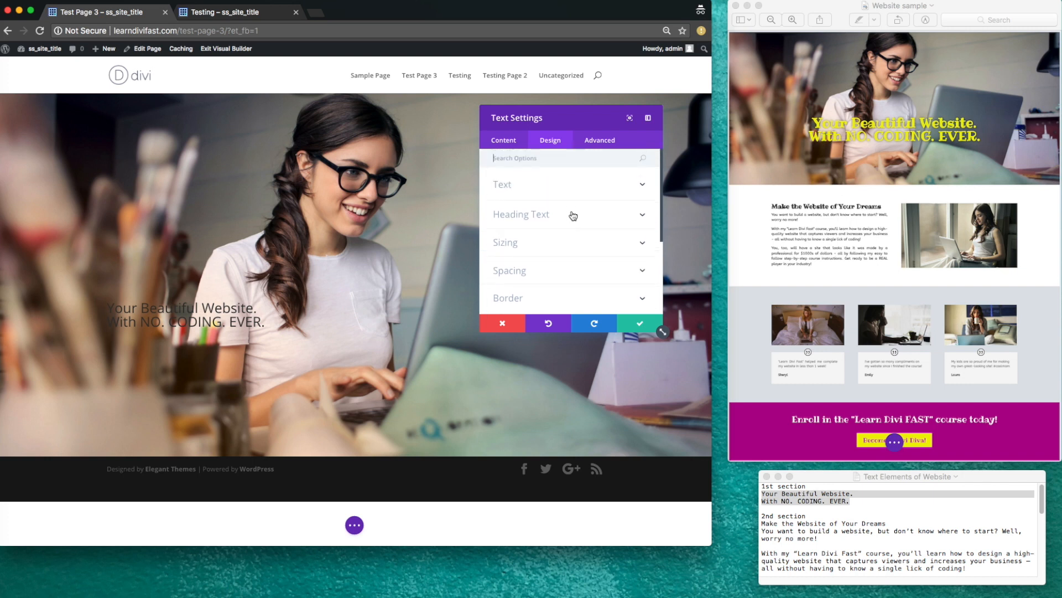
left_click(643, 216)
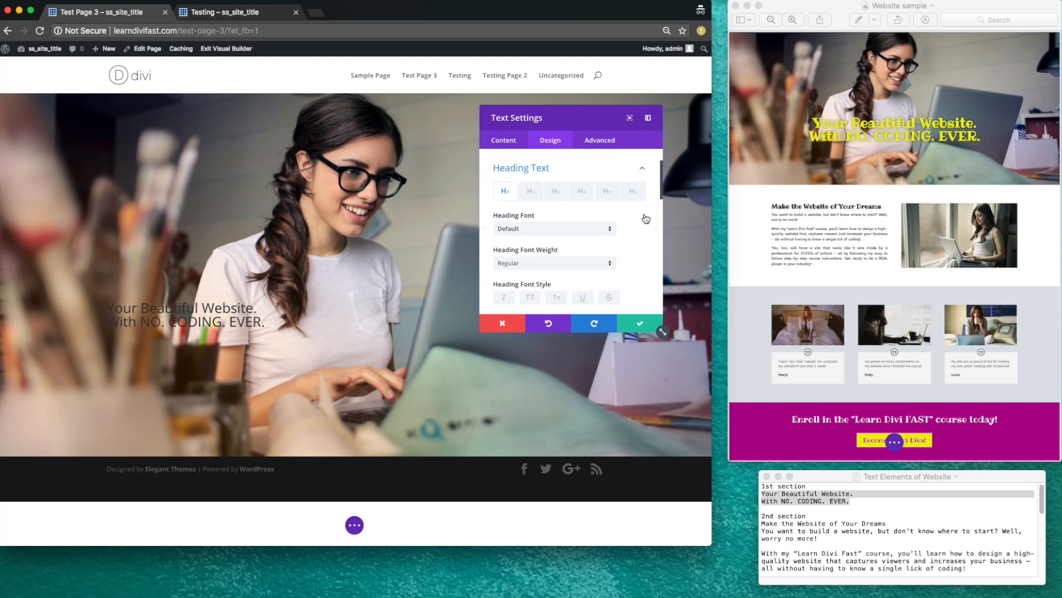
left_click(525, 233)
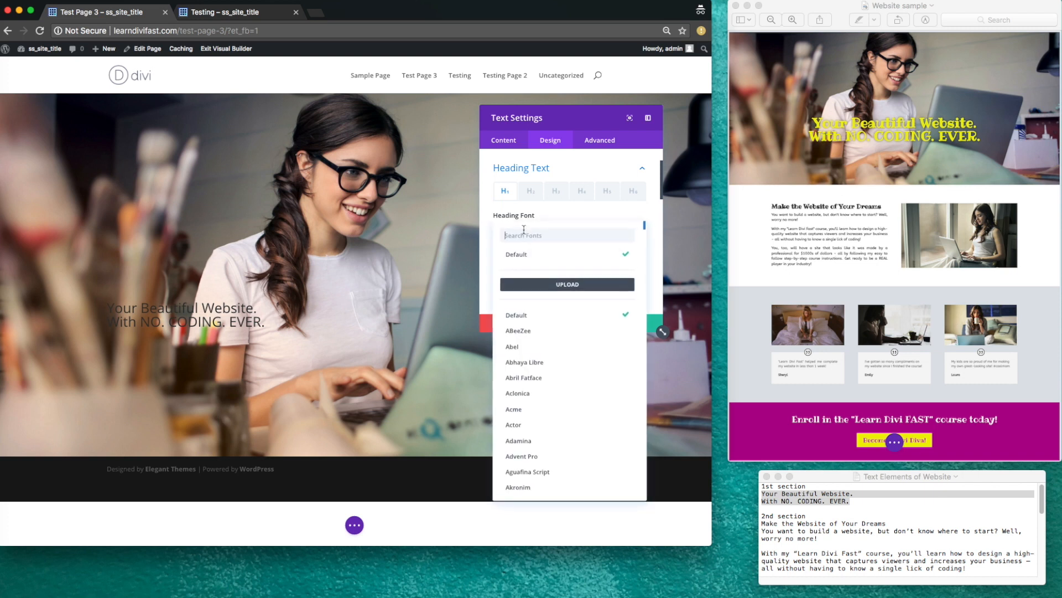
scroll(564, 333, "down", 10)
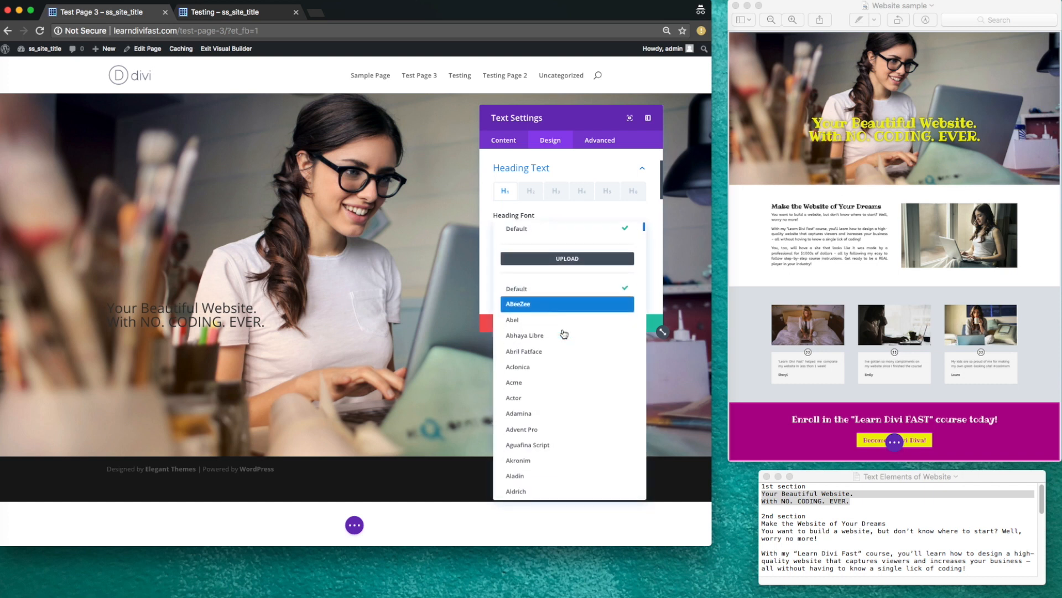
scroll(563, 333, "down", 10)
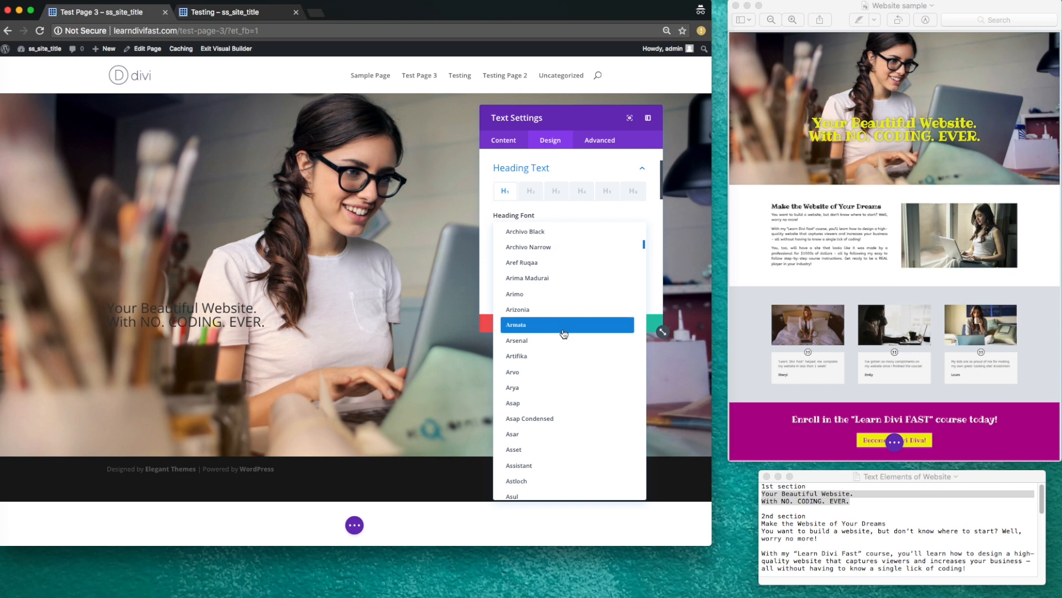
scroll(564, 333, "down", 5)
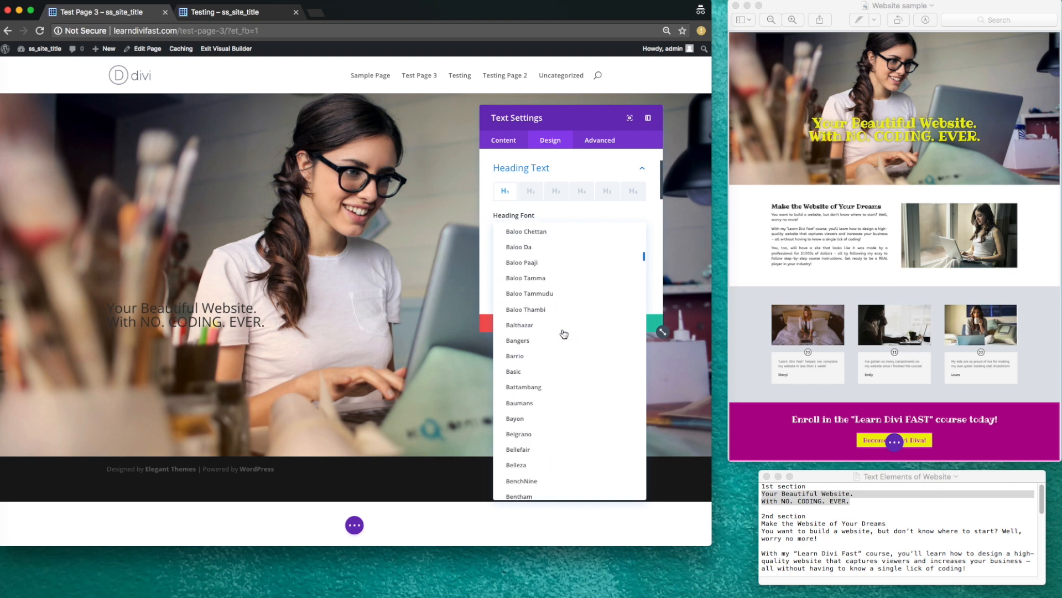
scroll(564, 333, "down", 1)
scroll(564, 333, "up", 15)
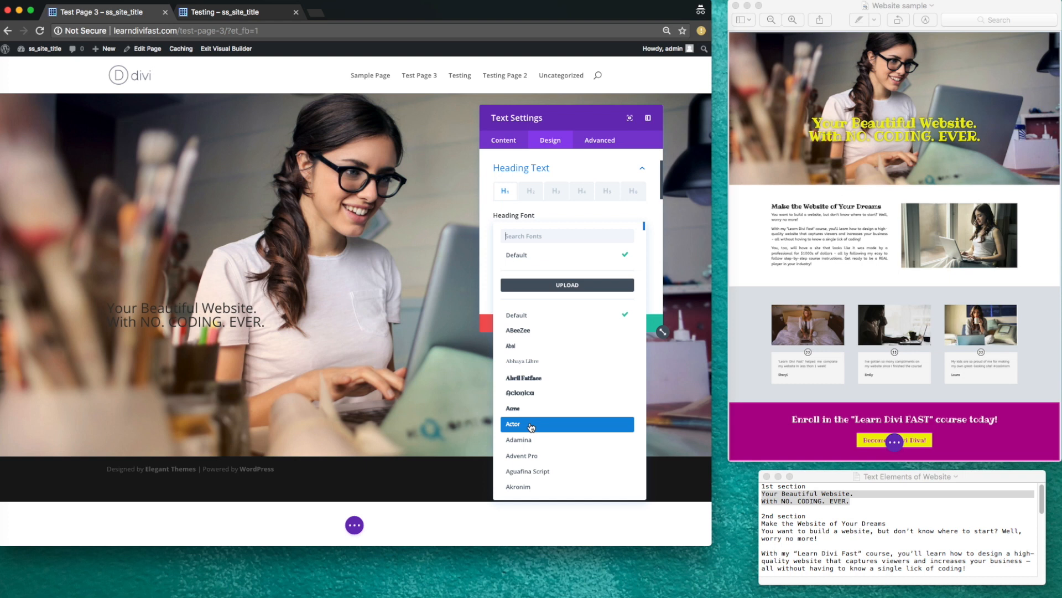
left_click(545, 237)
type("Ribeye")
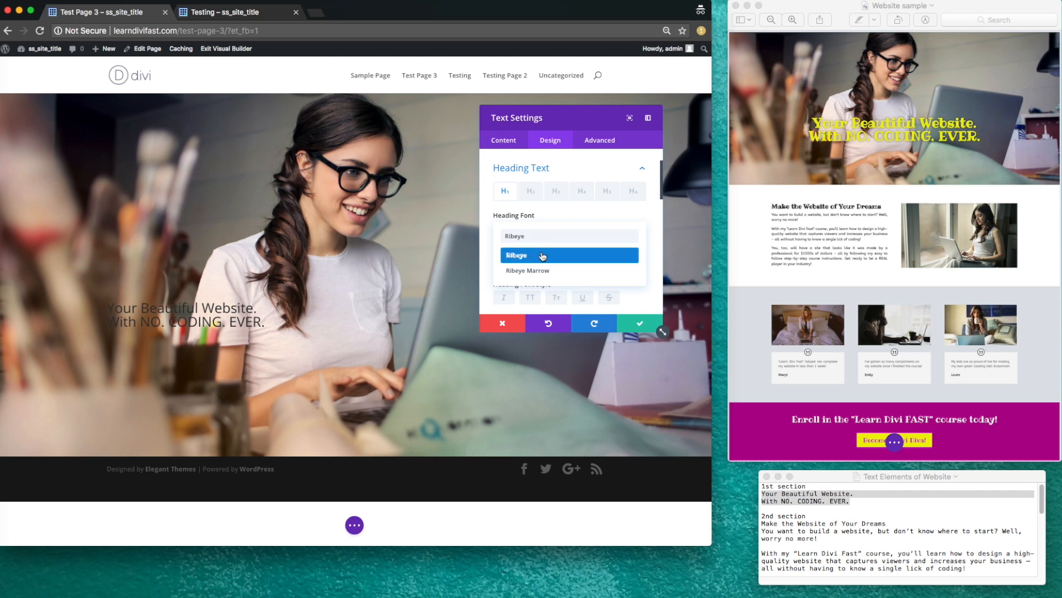
left_click(543, 256)
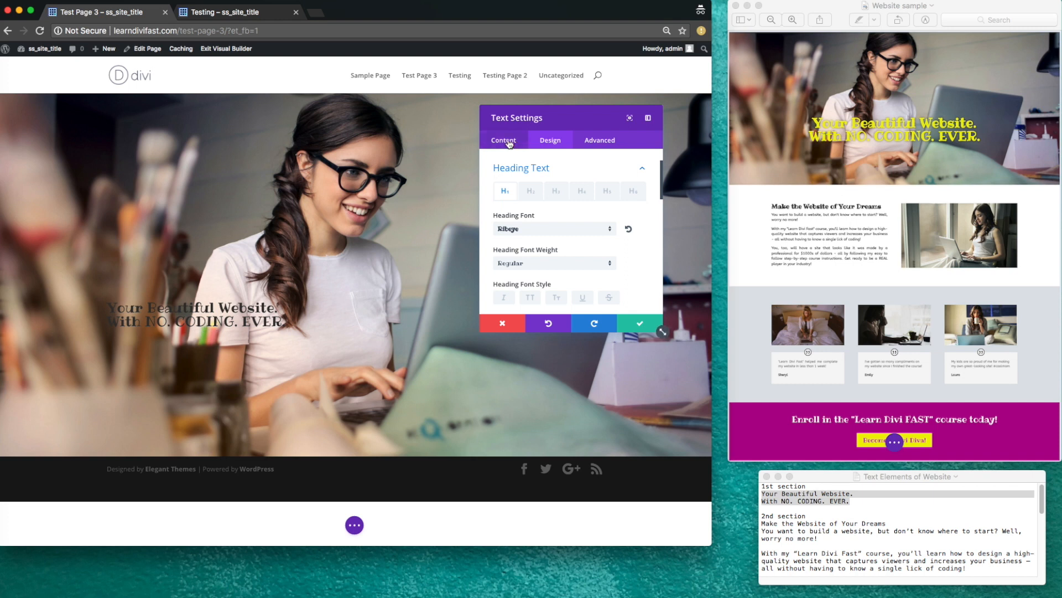
- Center the H1 heading and set its text color to yellow, #edf000
scroll(587, 246, "up", 2)
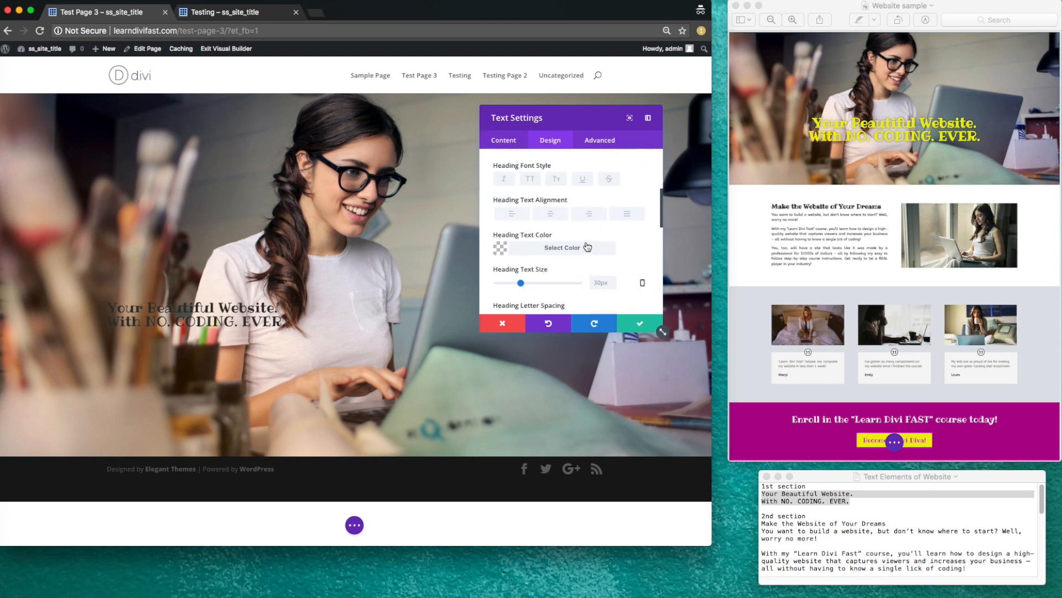
left_click(551, 214)
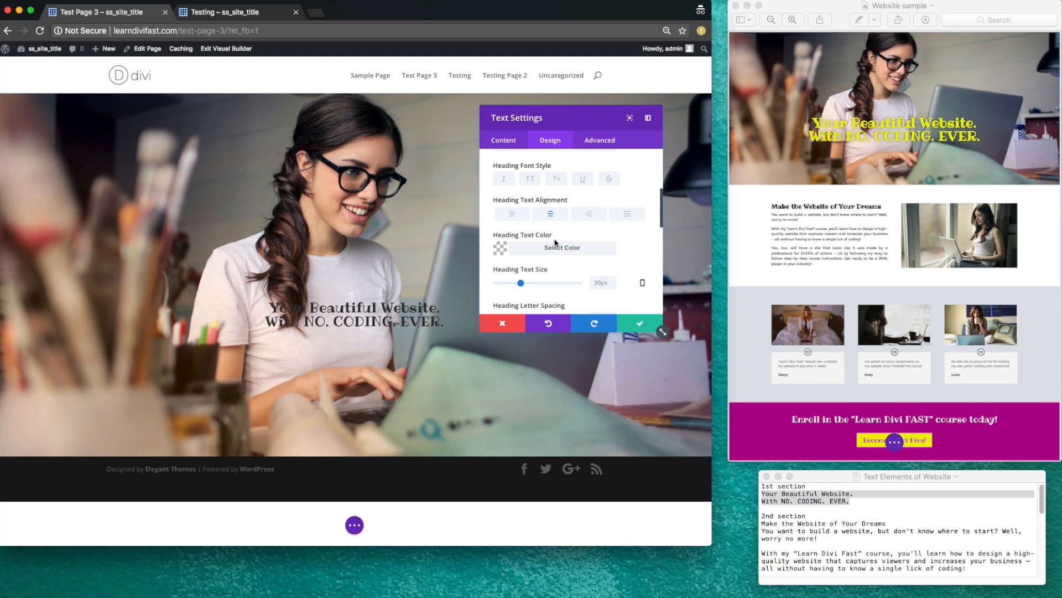
left_click(501, 249)
scroll(487, 252, "down", 2)
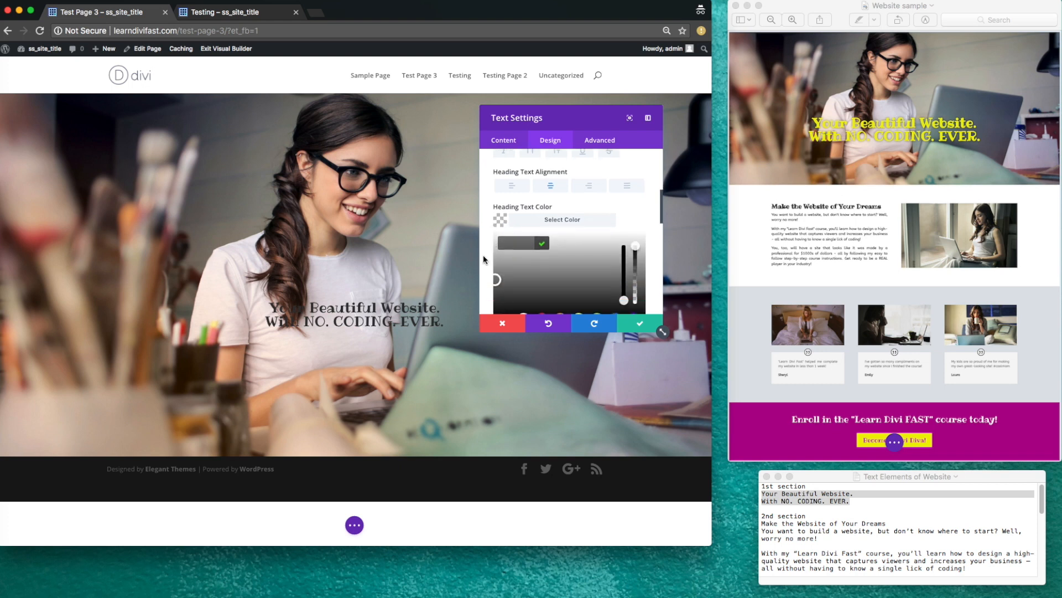
scroll(483, 254, "down", 3)
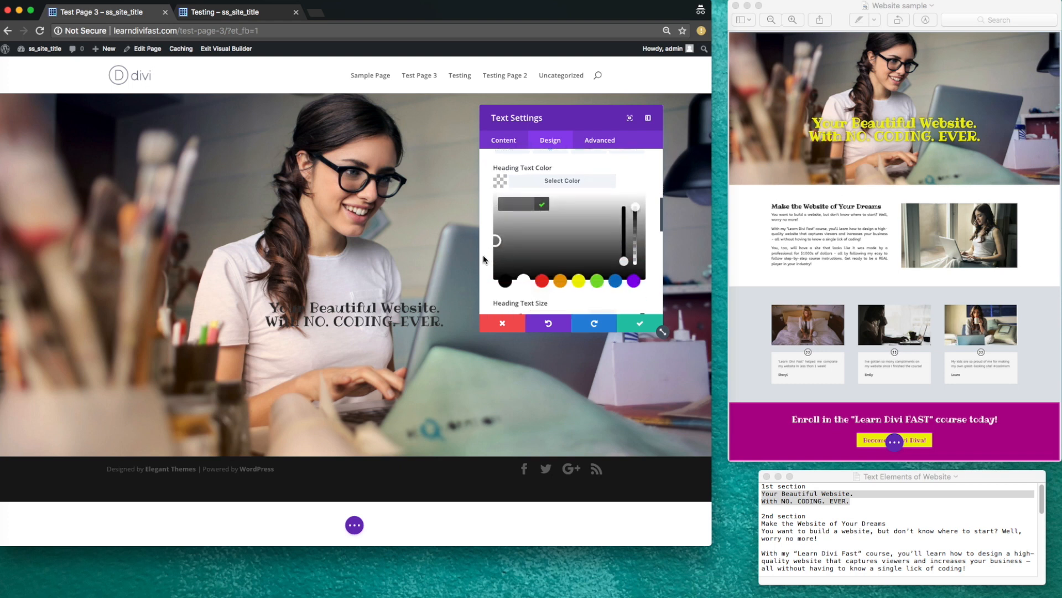
left_click(544, 277)
left_click(561, 278)
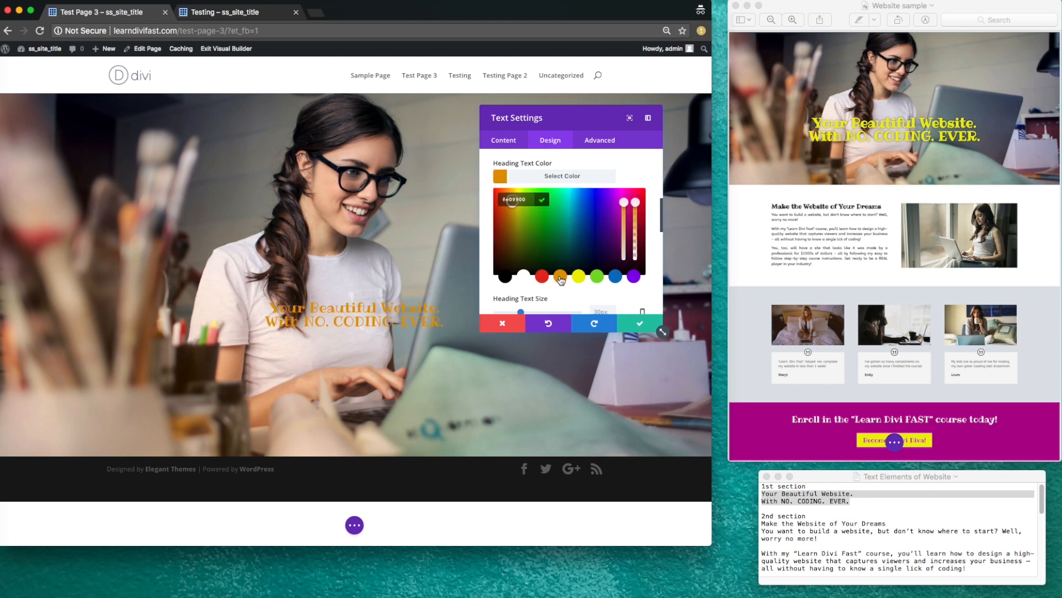
left_click(598, 278)
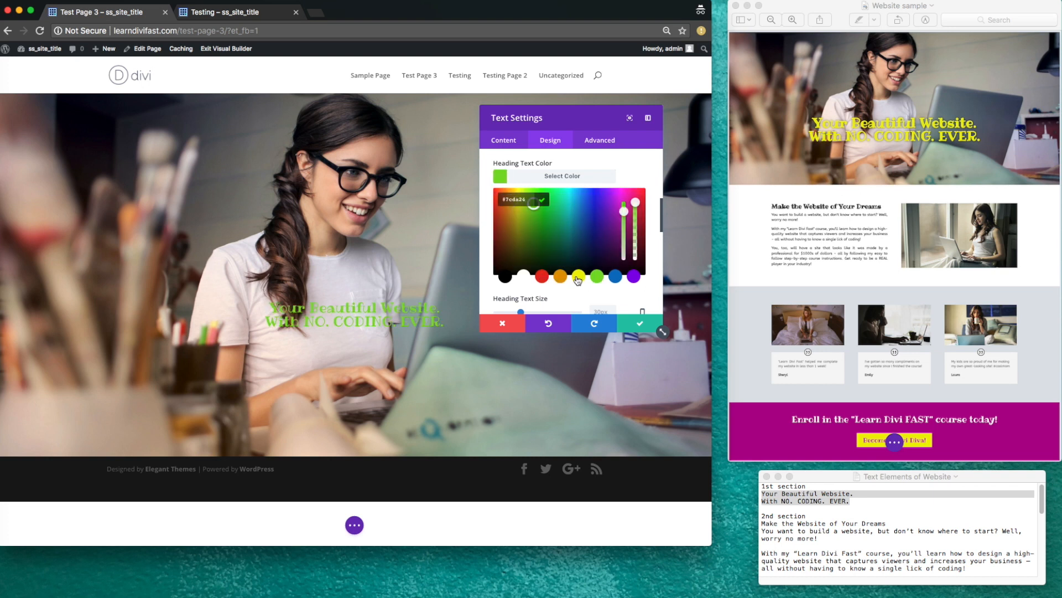
left_click(579, 278)
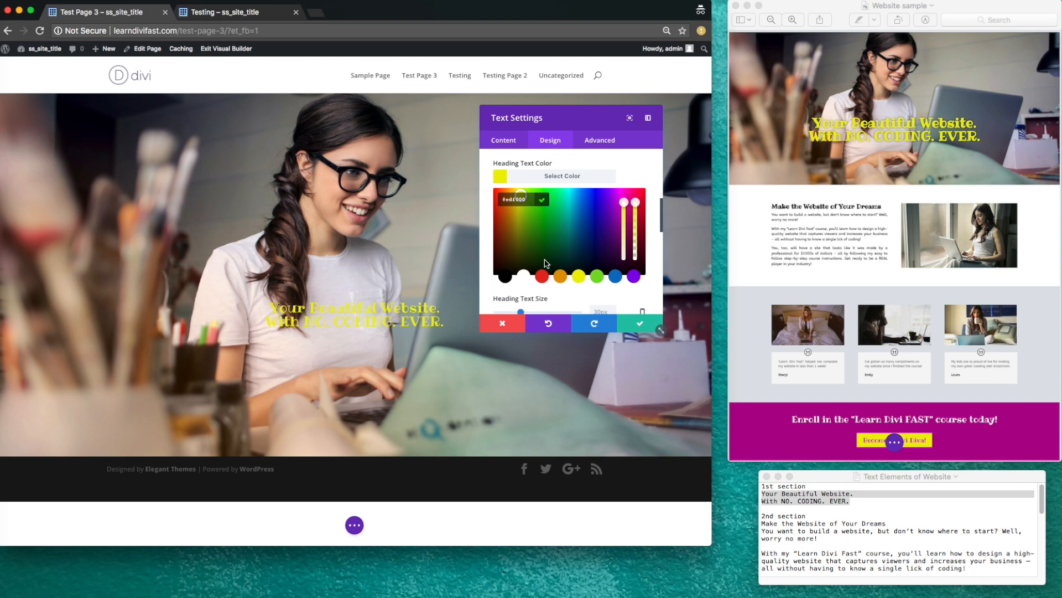
- Set the H1 heading text size to 58px, keeping the default letter spacing and line height
scroll(489, 255, "down", 2)
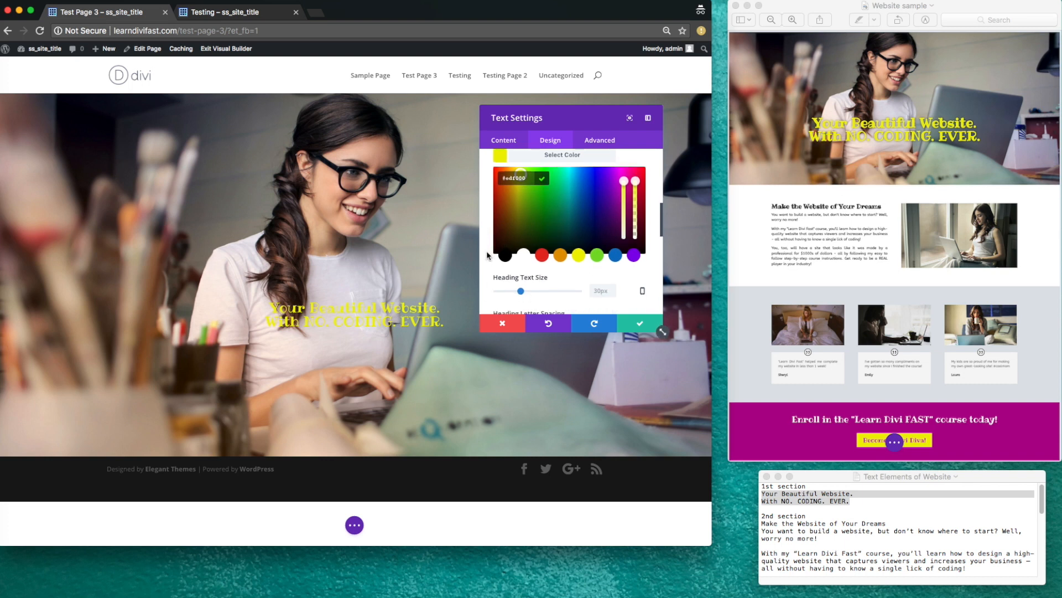
scroll(487, 255, "down", 1)
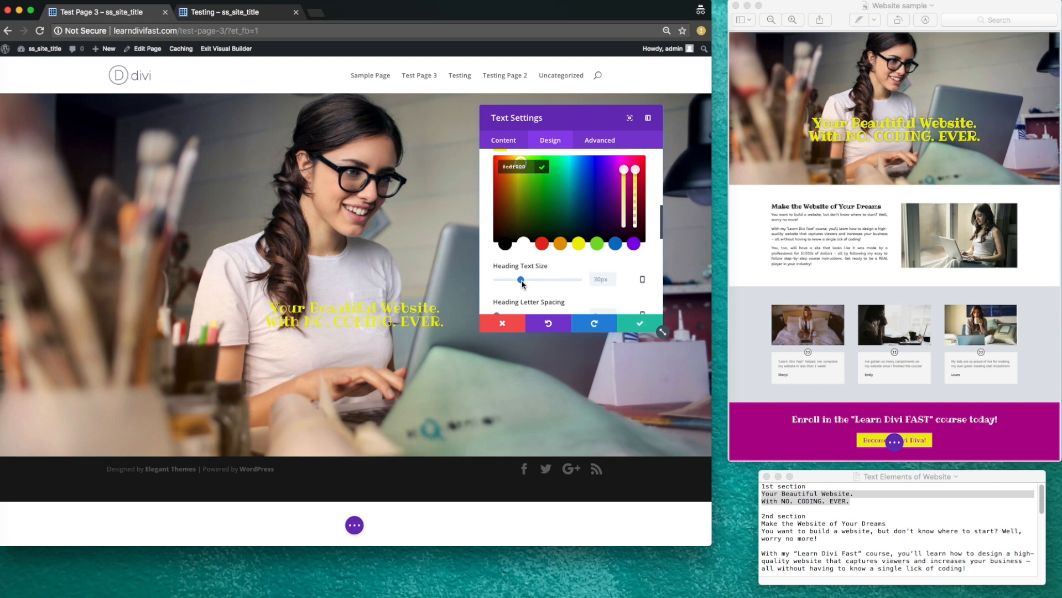
left_click_drag(522, 284, 544, 285)
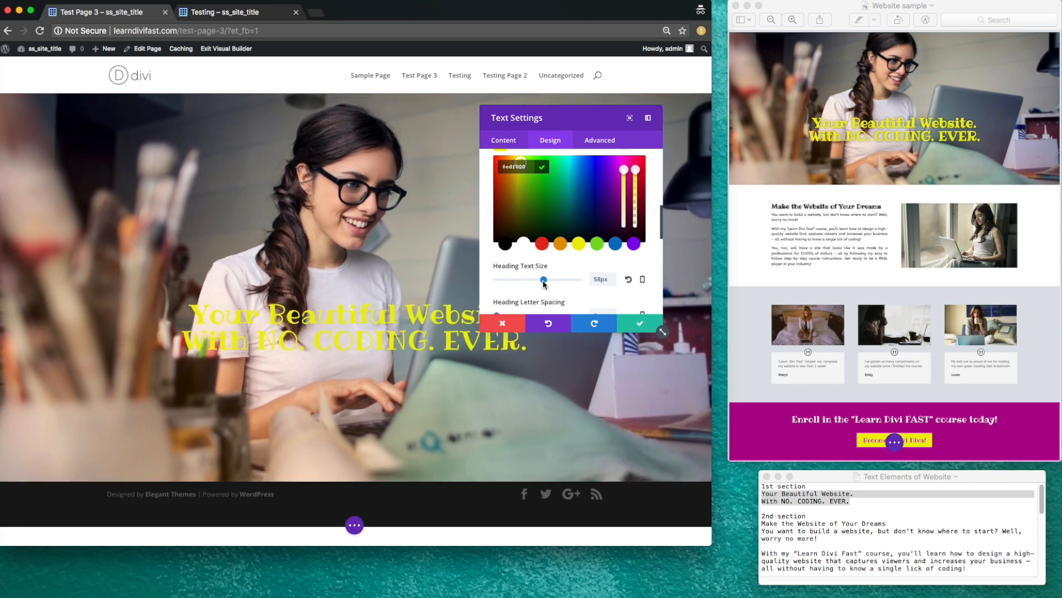
scroll(544, 284, "down", 3)
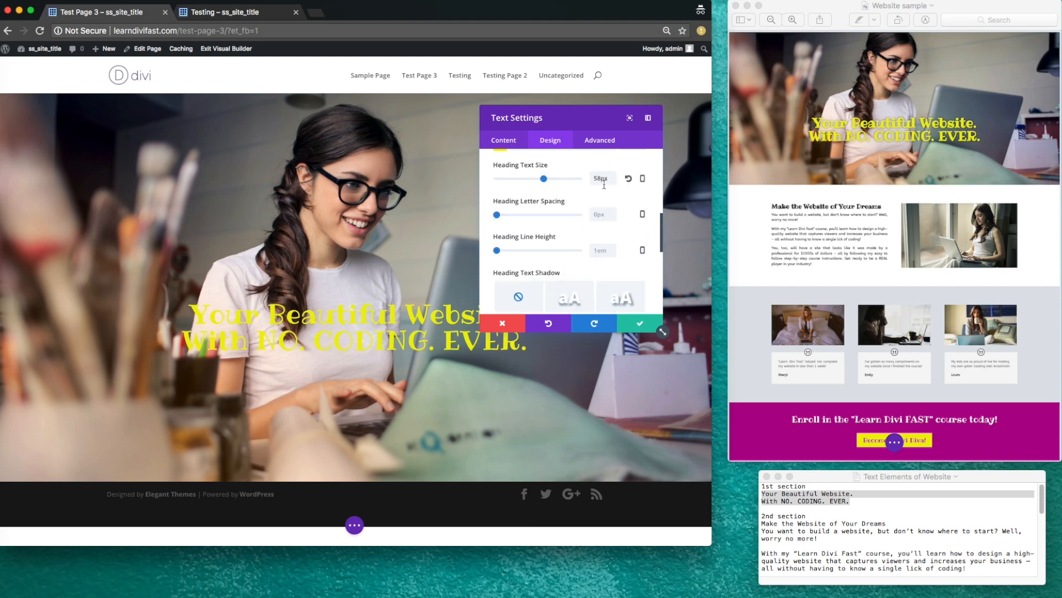
scroll(566, 191, "down", 2)
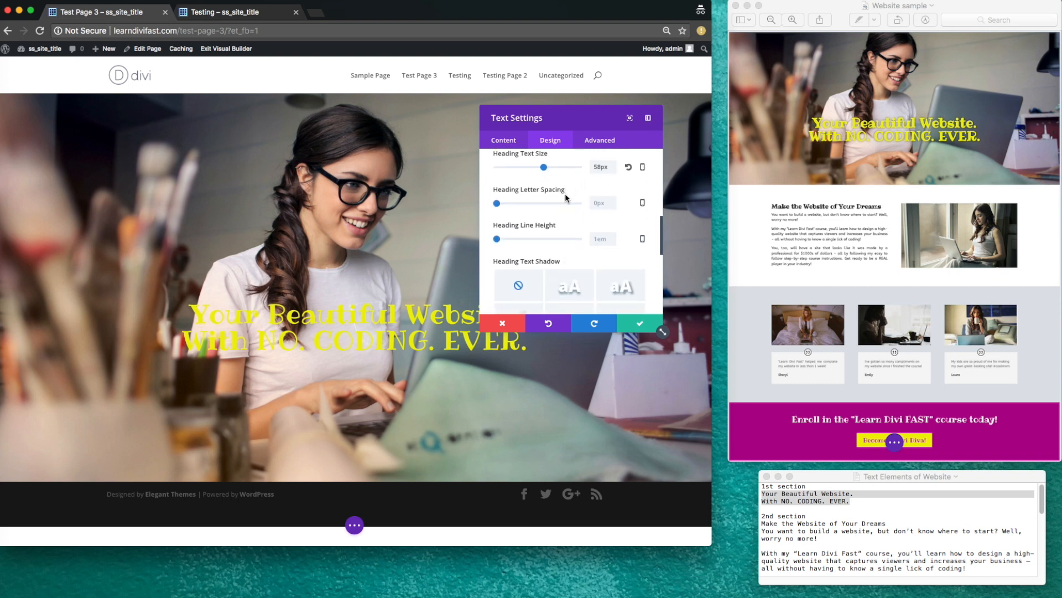
mouse_move(497, 203)
left_mouse_down()
mouse_move(515, 205)
mouse_move(496, 203)
left_mouse_up()
mouse_move(497, 239)
left_mouse_down()
mouse_move(529, 241)
mouse_move(494, 243)
left_mouse_up()
- Try the heading text shadow presets, apply the evenly blurred one with no horizontal or vertical offset, and save the text module
scroll(517, 239, "down", 3)
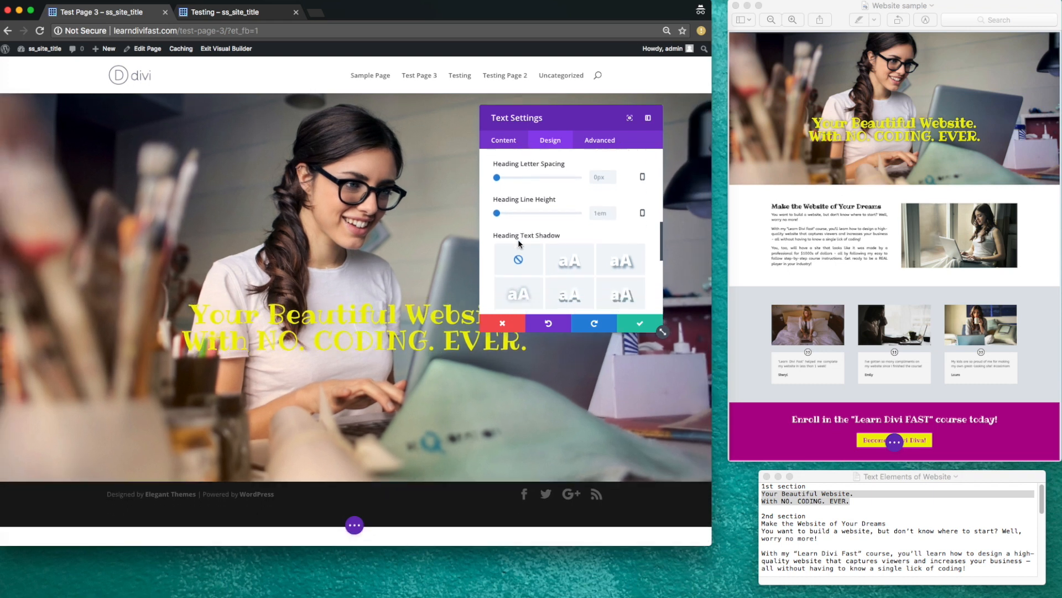
scroll(520, 246, "down", 3)
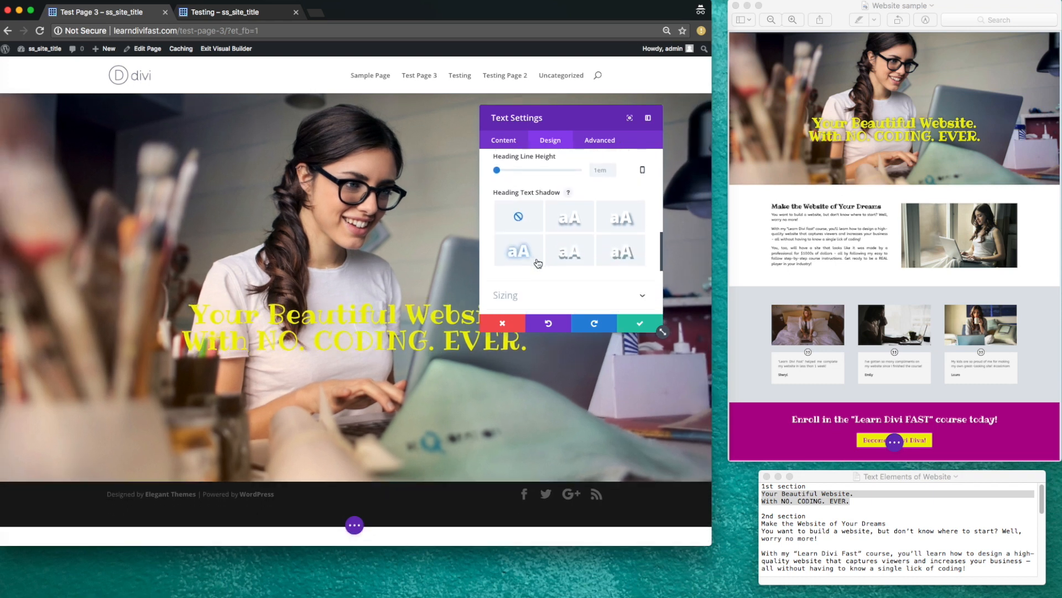
left_click(579, 224)
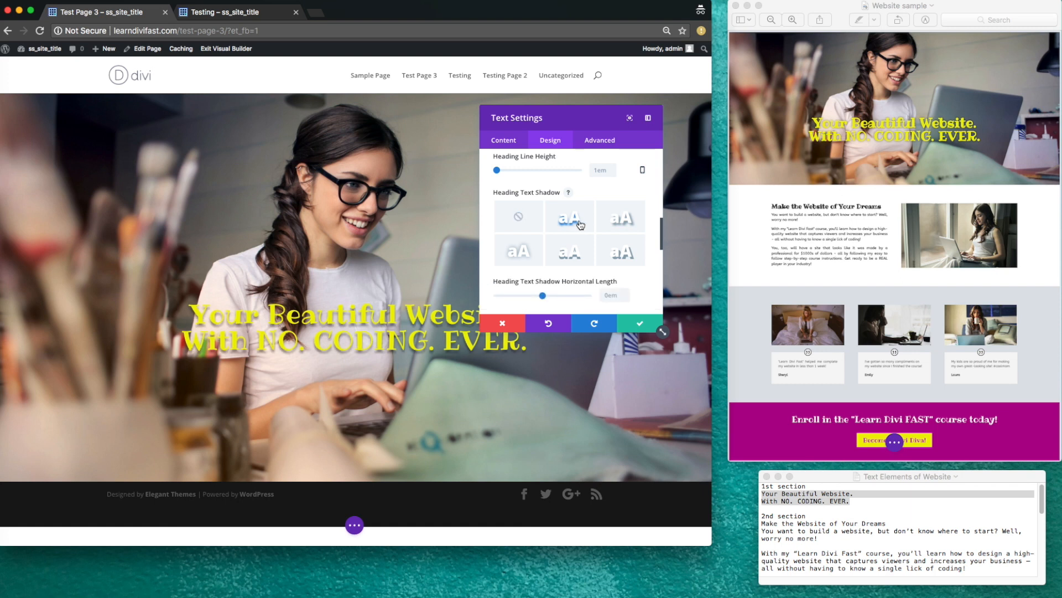
left_click(622, 227)
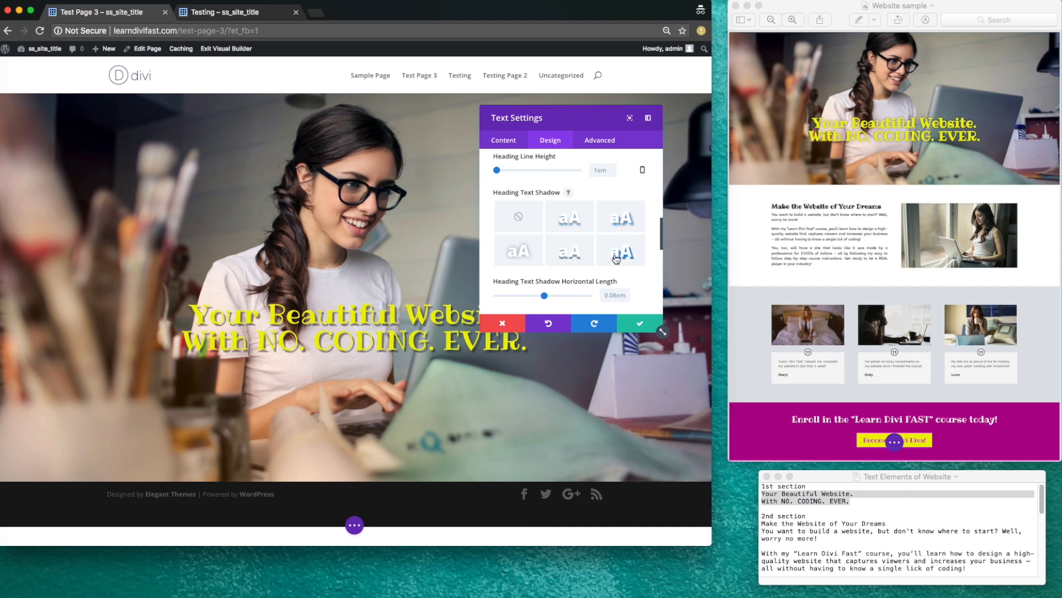
left_click(568, 254)
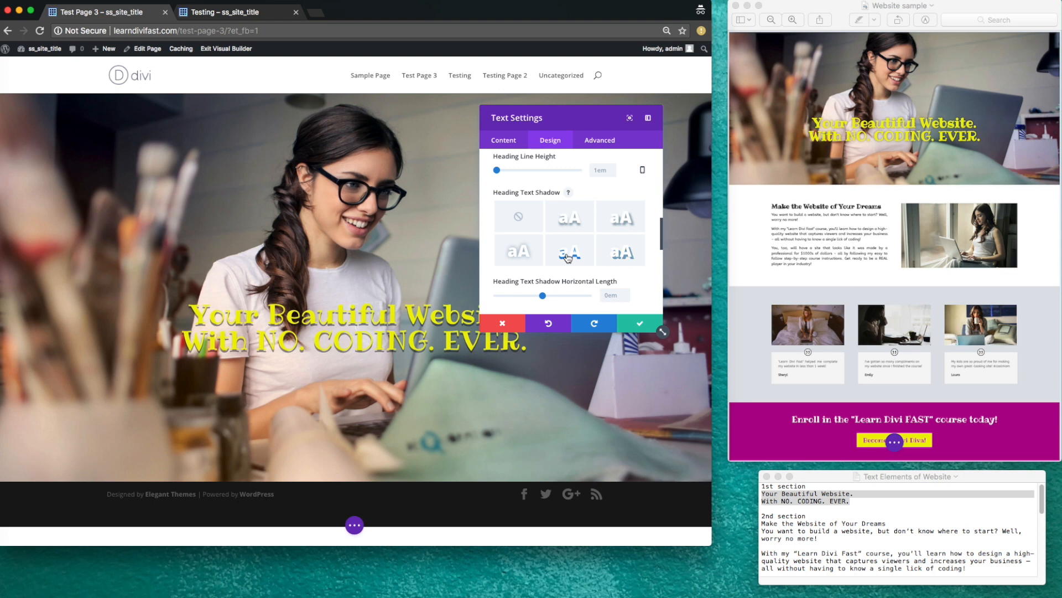
left_click(520, 255)
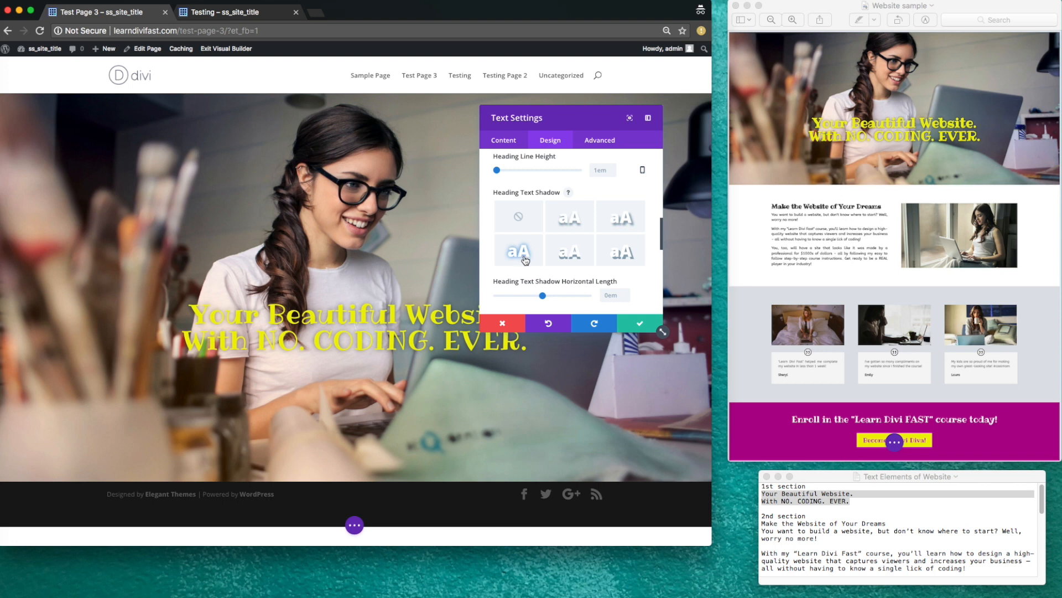
scroll(637, 288, "down", 4)
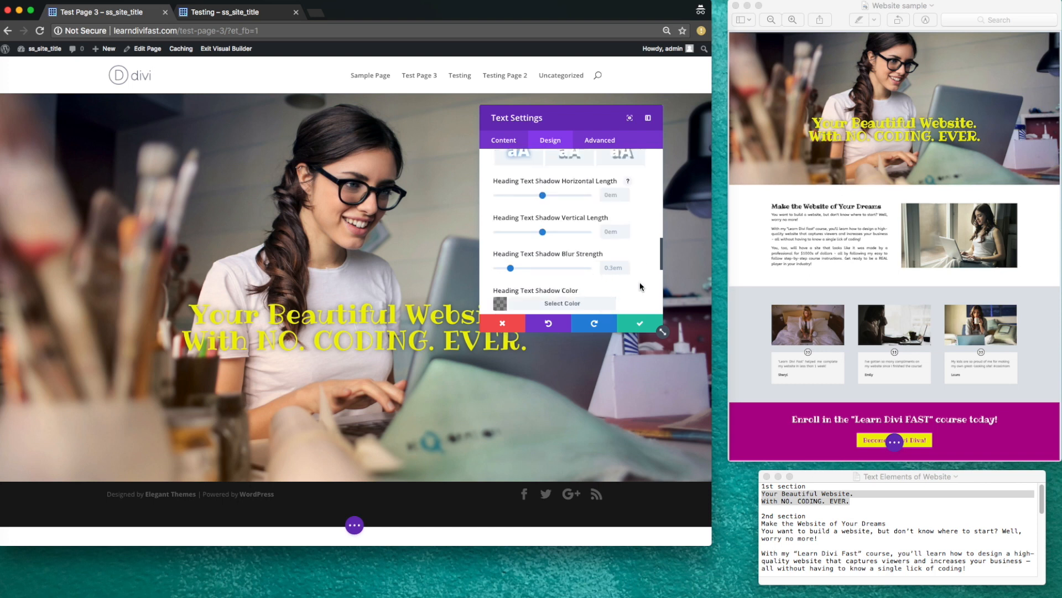
scroll(641, 287, "down", 1)
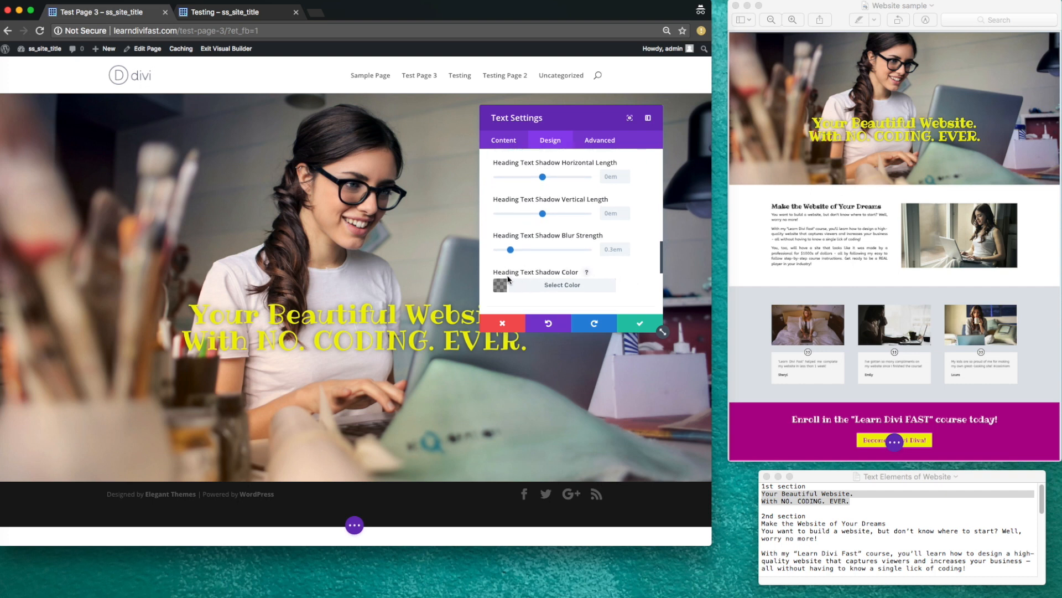
scroll(576, 280, "down", 3)
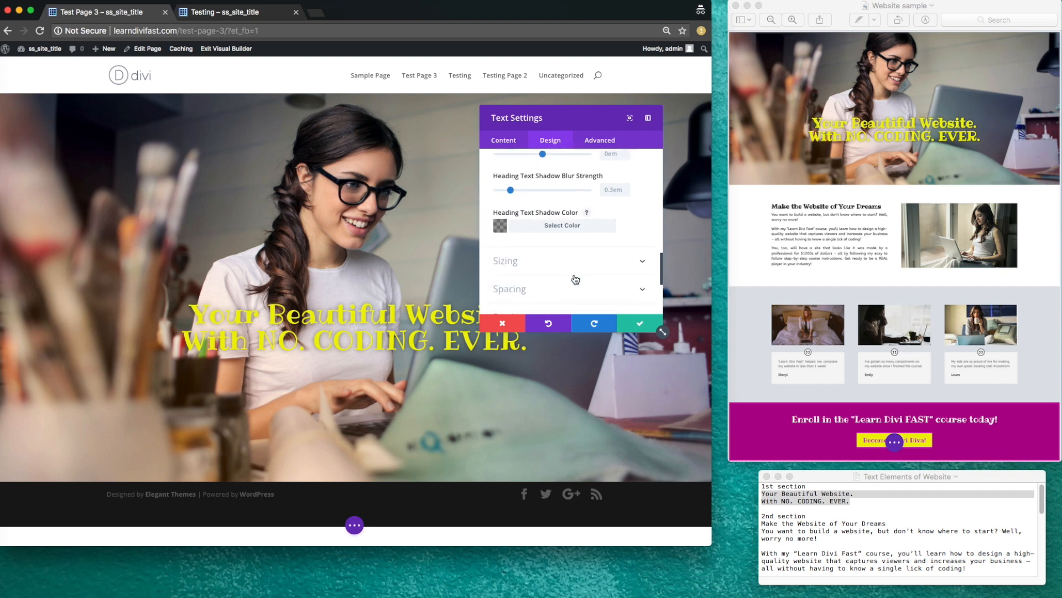
scroll(606, 268, "down", 1)
scroll(607, 267, "up", 10)
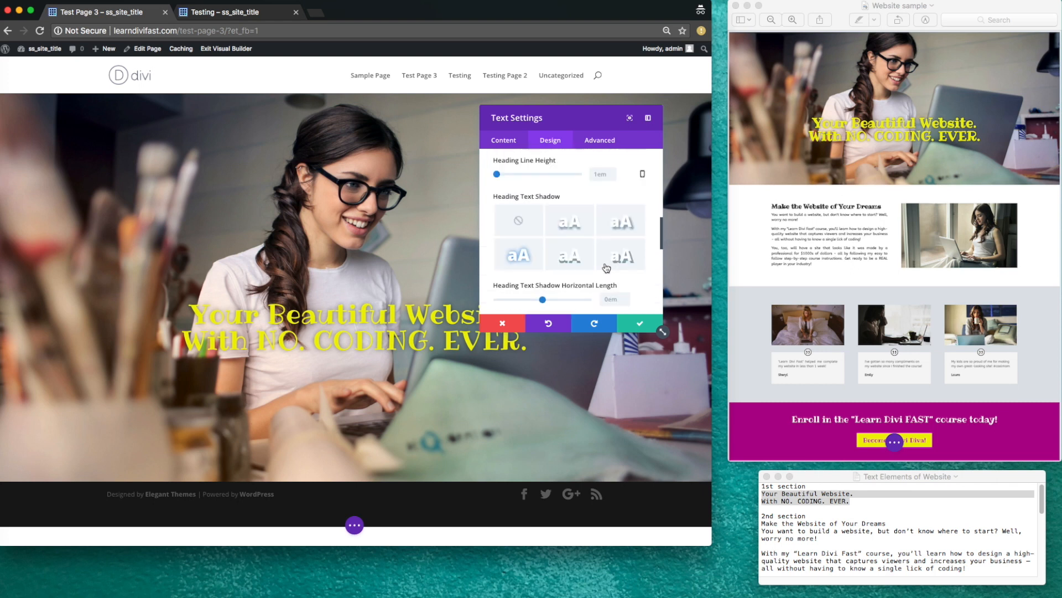
left_click(641, 325)
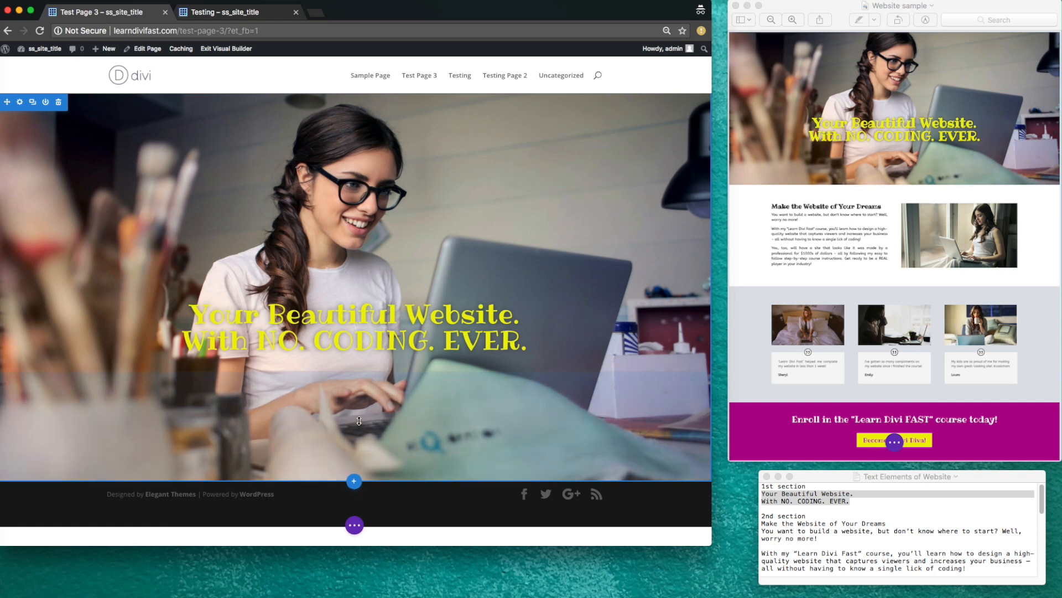
- Insert a regular section below the headline section with a row of two equal columns
left_click(355, 483)
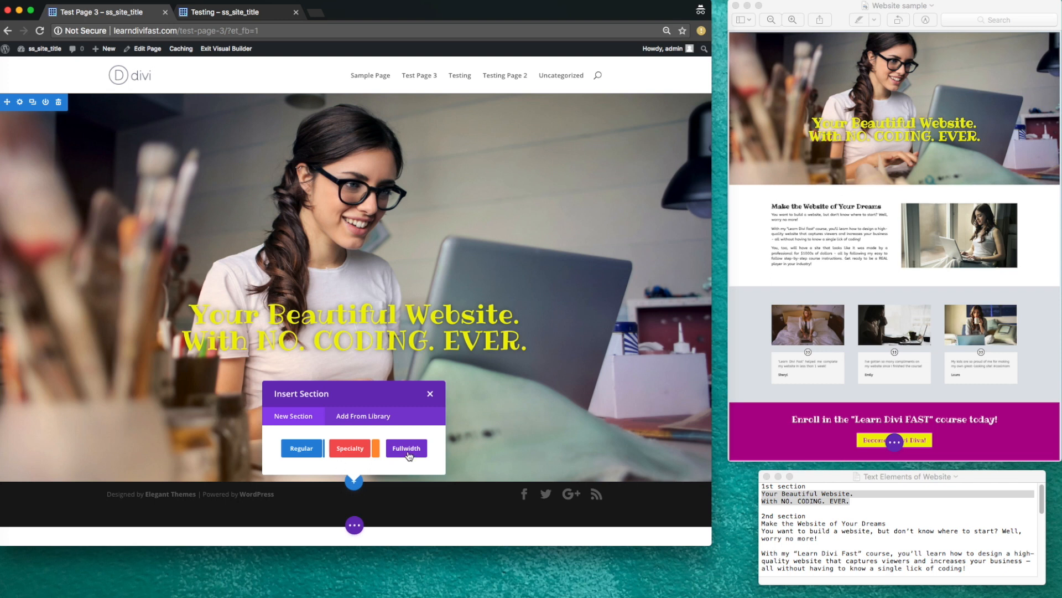
left_click(301, 448)
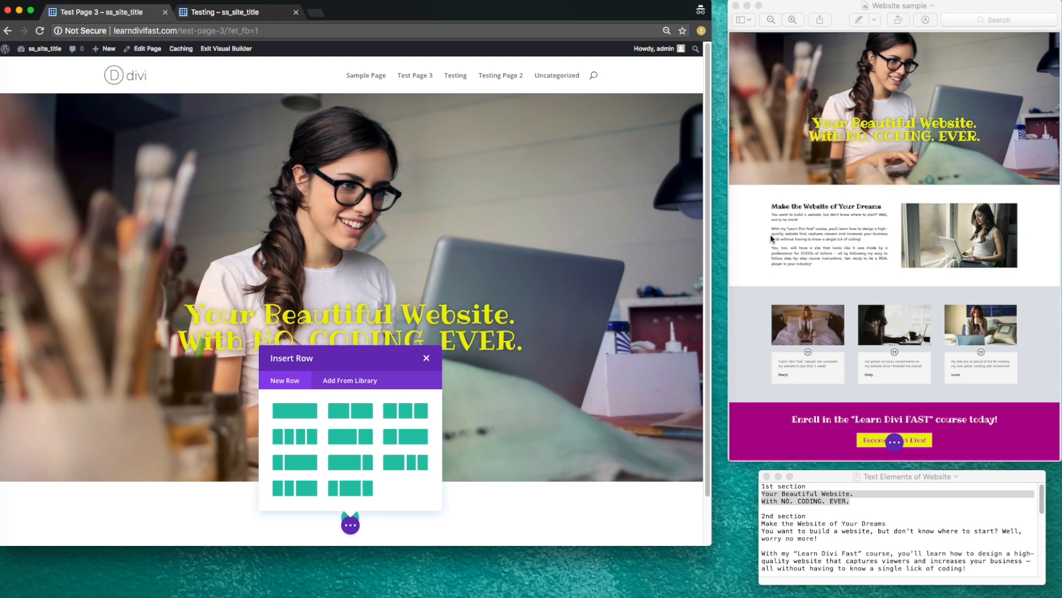
left_click(355, 417)
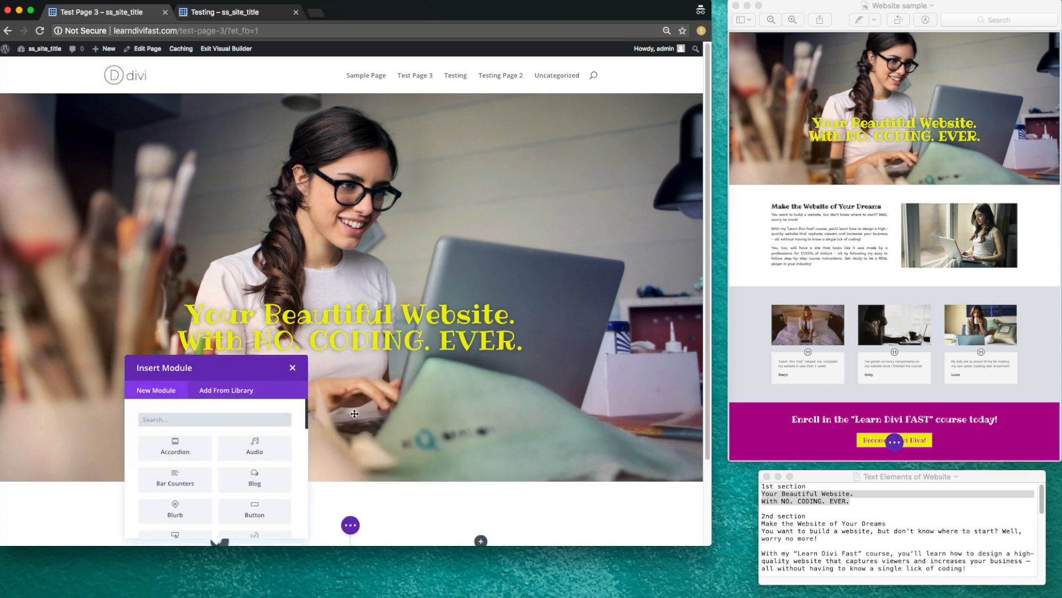
- Add a Text module to the first column of the new two-column row
scroll(354, 414, "down", 3)
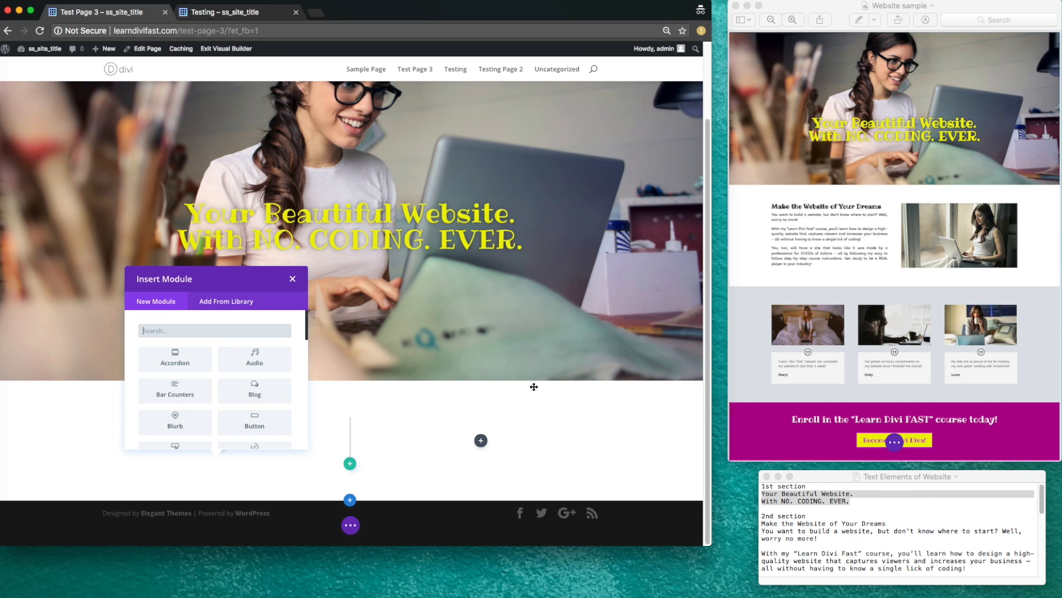
scroll(236, 404, "down", 15)
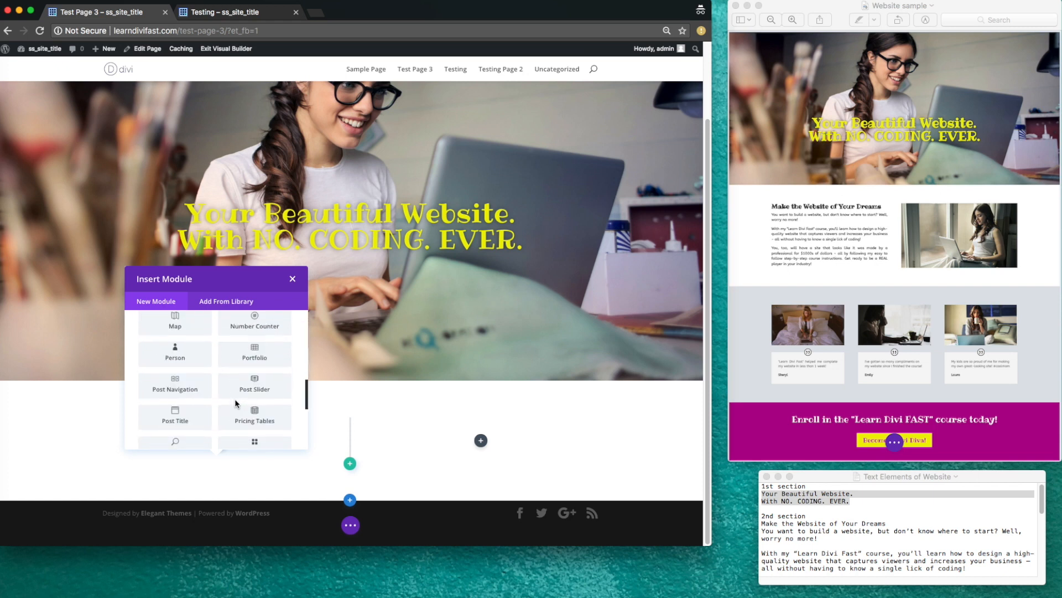
scroll(237, 404, "down", 2)
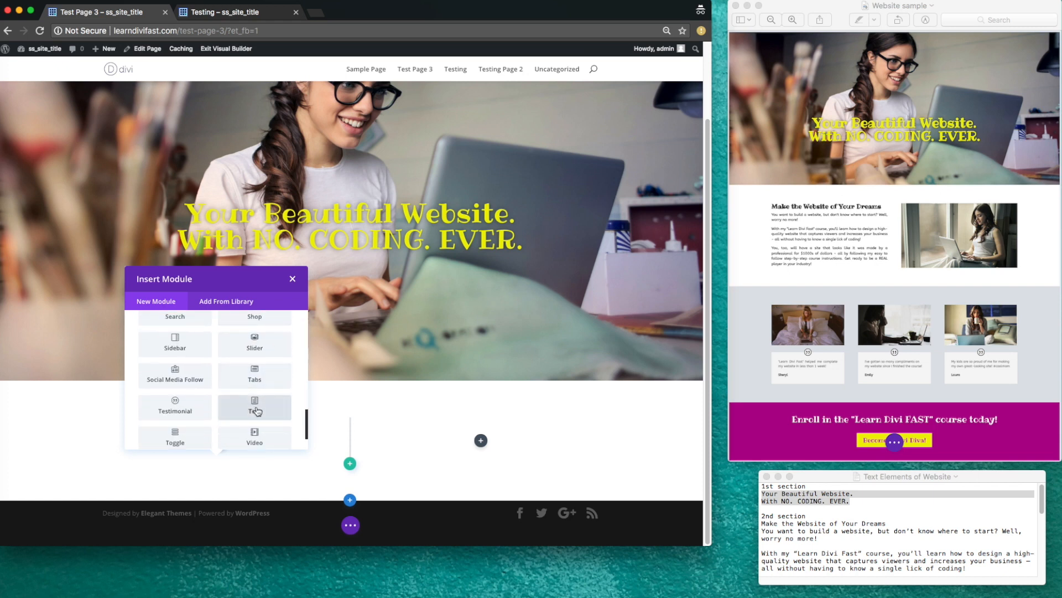
left_click(256, 411)
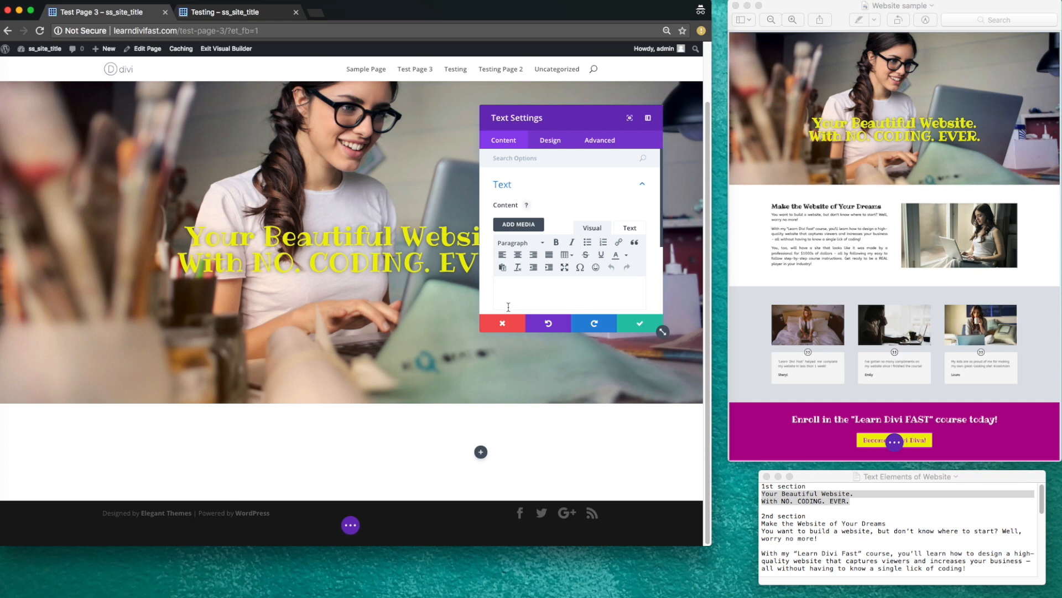
- Copy the second section's heading and paragraphs from the Text Elements of Website document into the module's content in plain-text mode
left_click(635, 233)
scroll(596, 252, "down", 2)
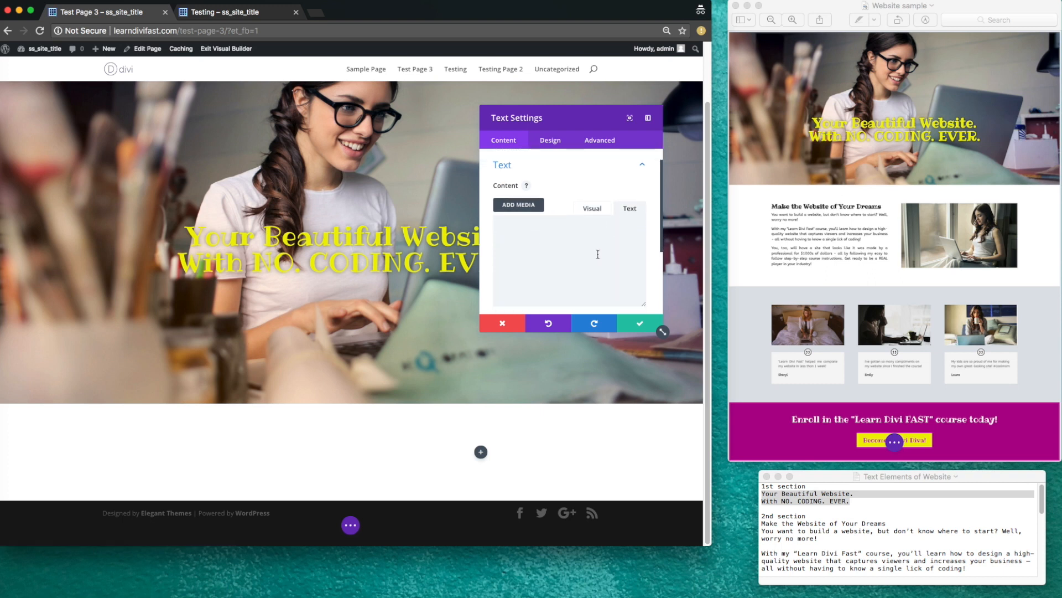
scroll(597, 255, "up", 1)
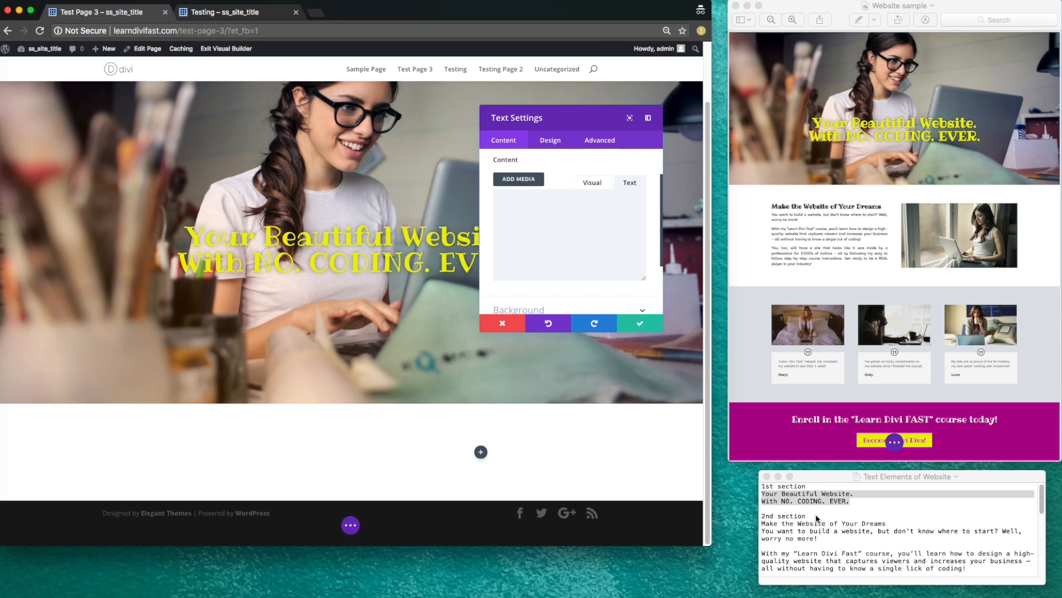
scroll(816, 518, "down", 2)
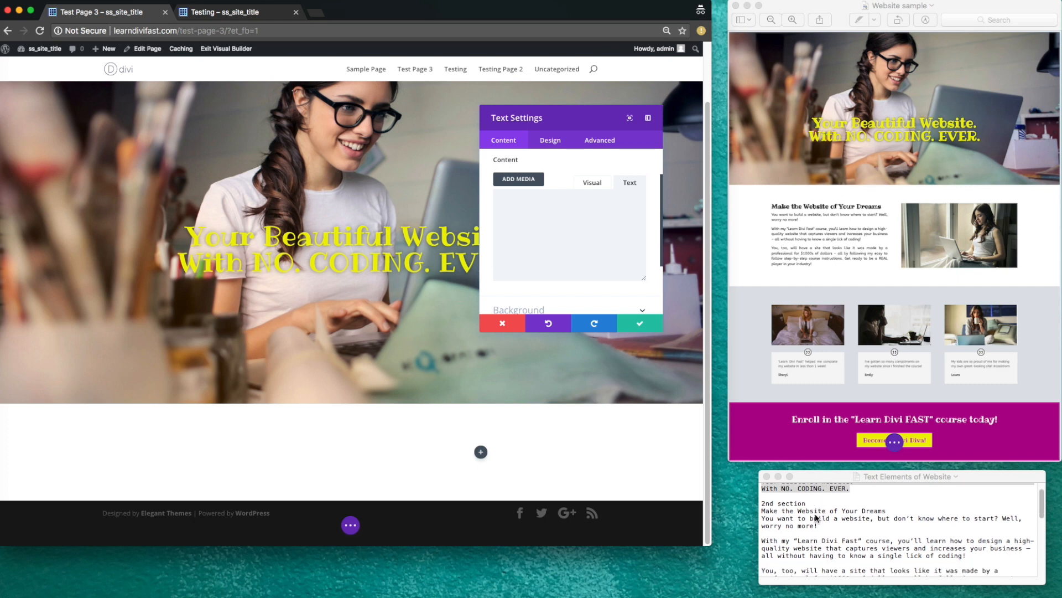
scroll(816, 518, "down", 2)
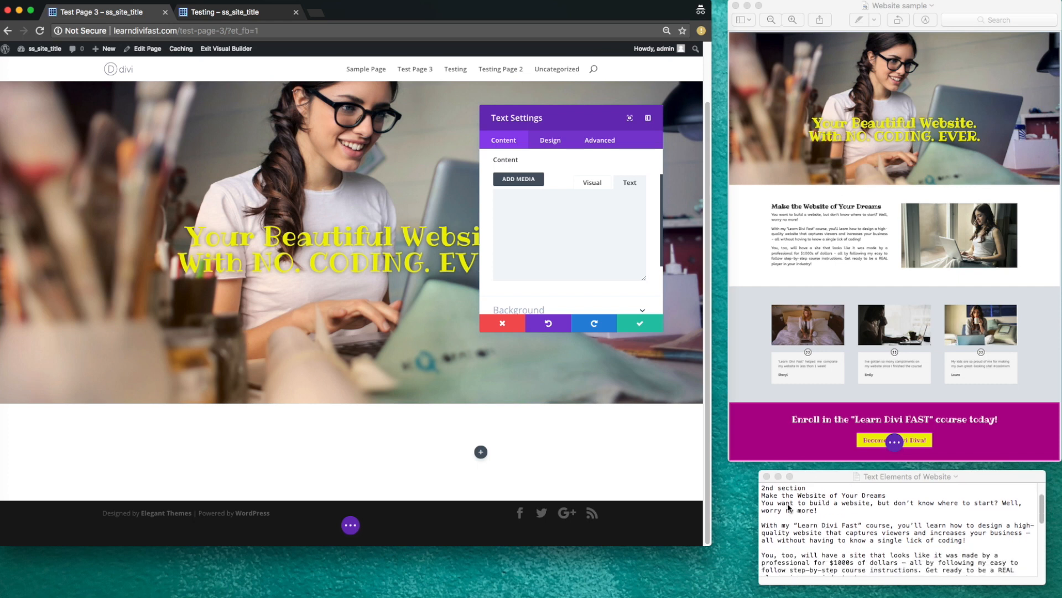
left_click(764, 498)
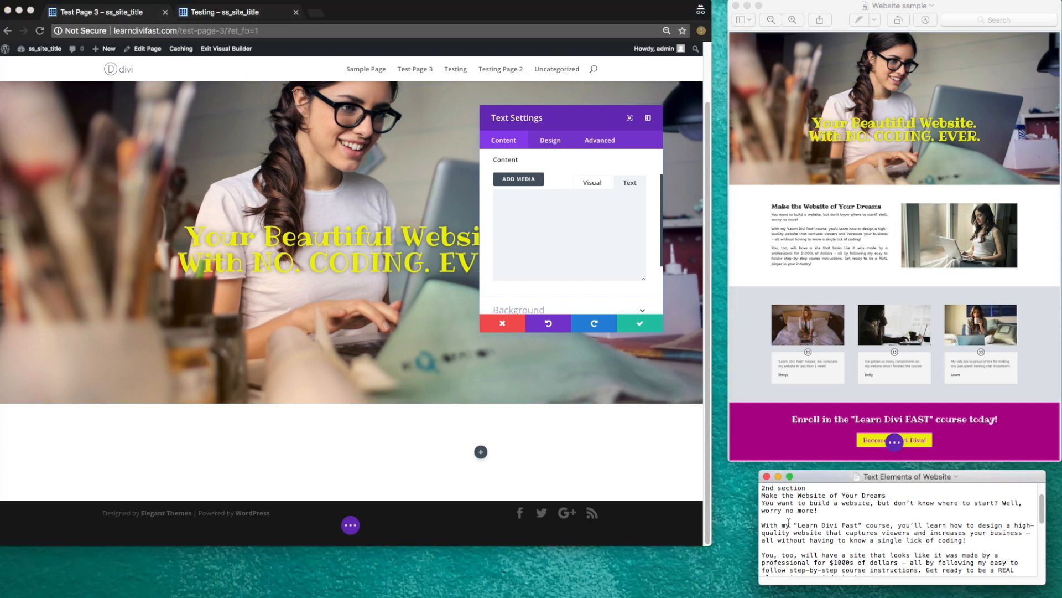
left_click_drag(763, 496, 857, 559)
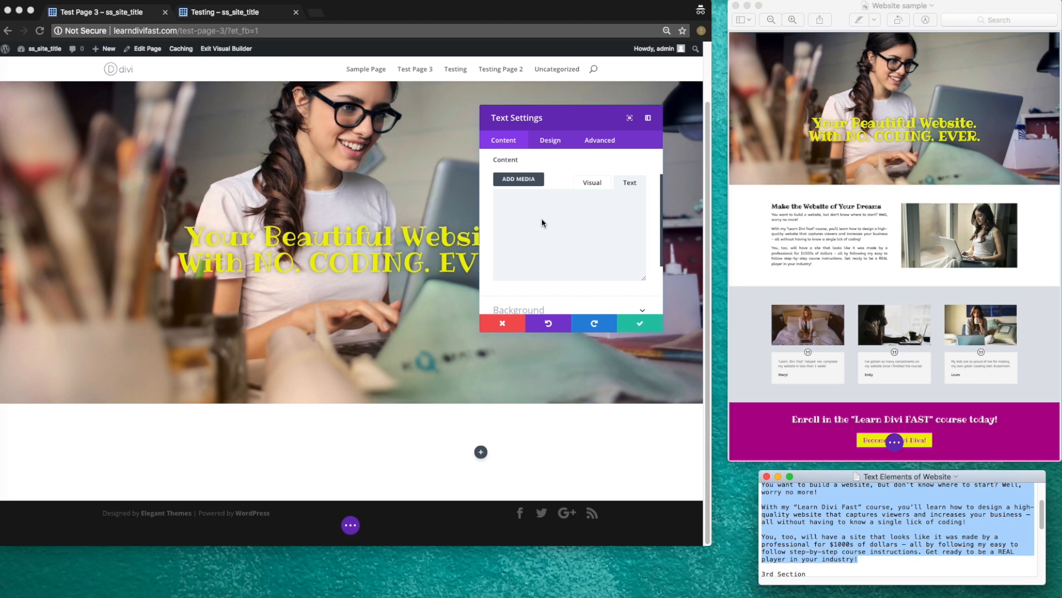
right_click(863, 525)
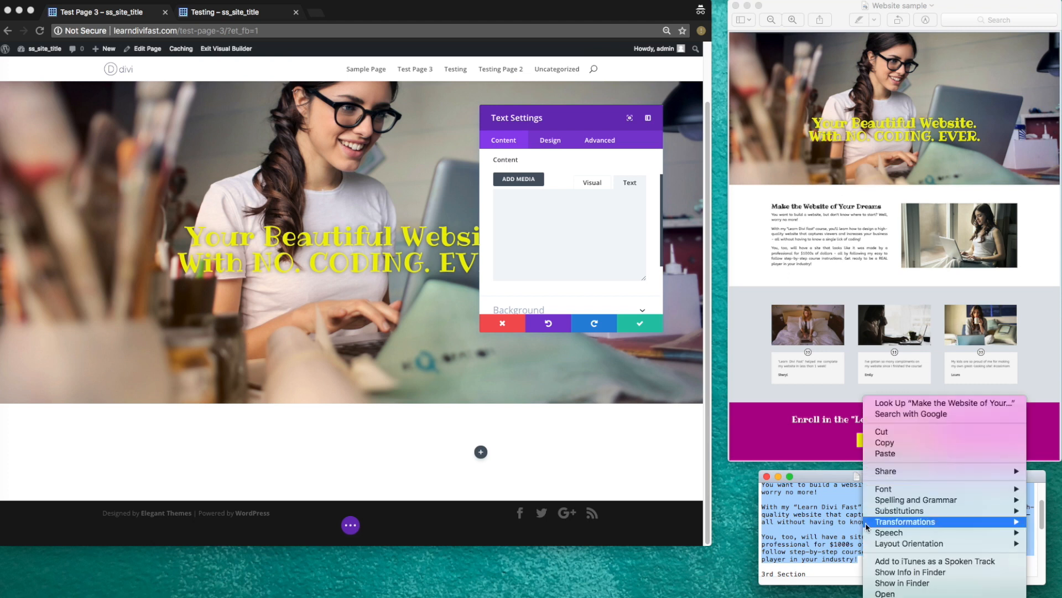
left_click(895, 443)
left_click(543, 212)
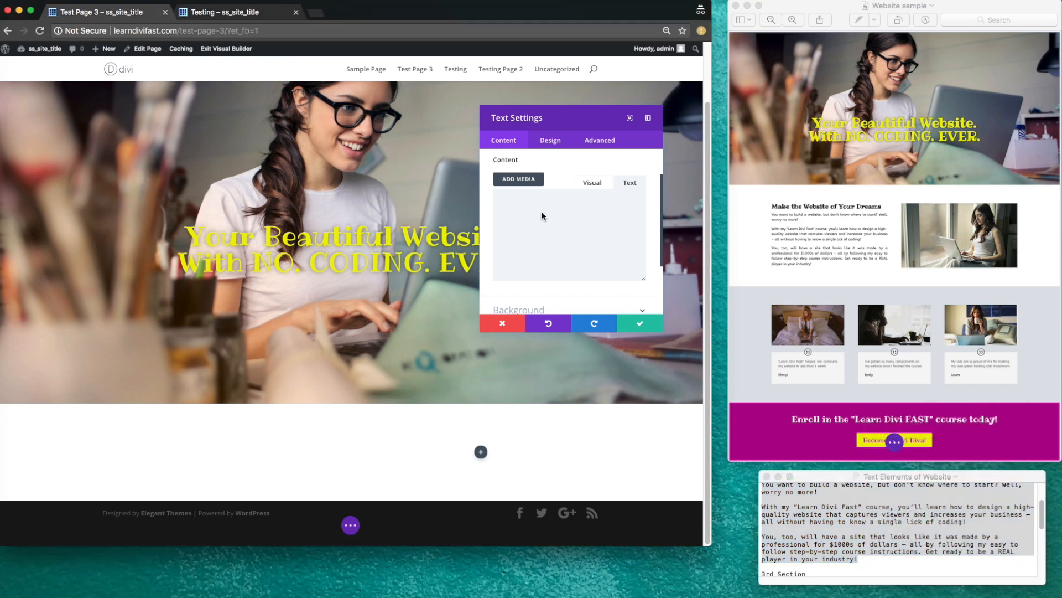
right_click(540, 211)
left_click(567, 261)
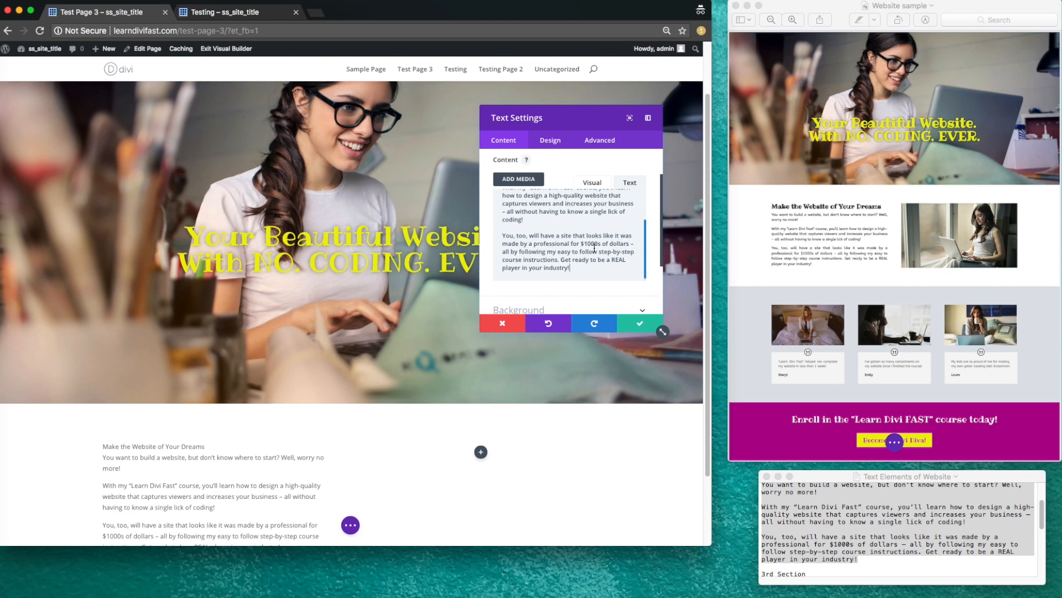
- Insert a blank line after "Make the Website of Your Dreams" to separate it from the paragraph below
left_click(592, 182)
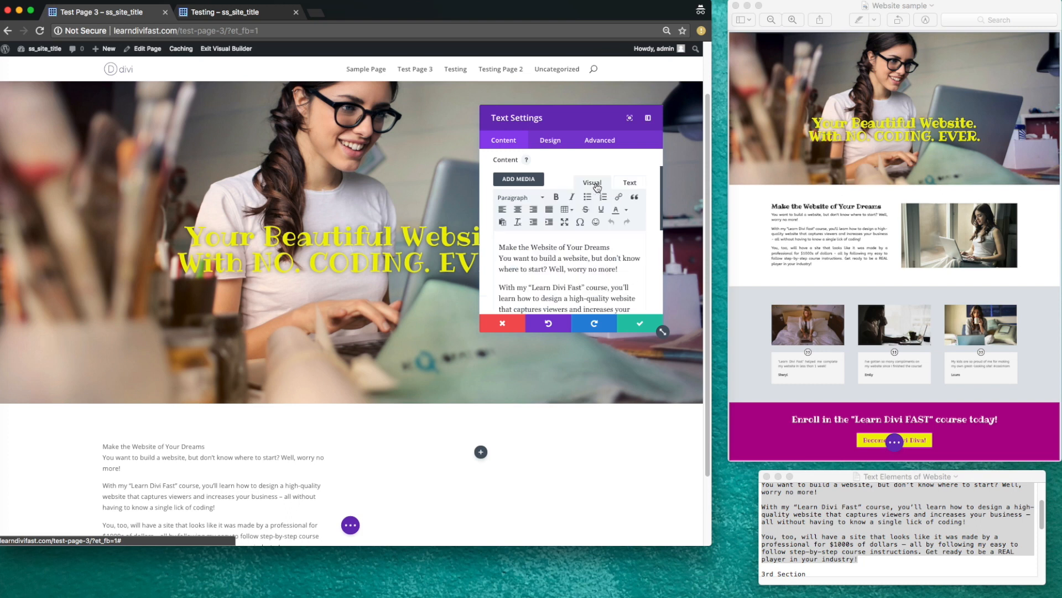
left_click(630, 185)
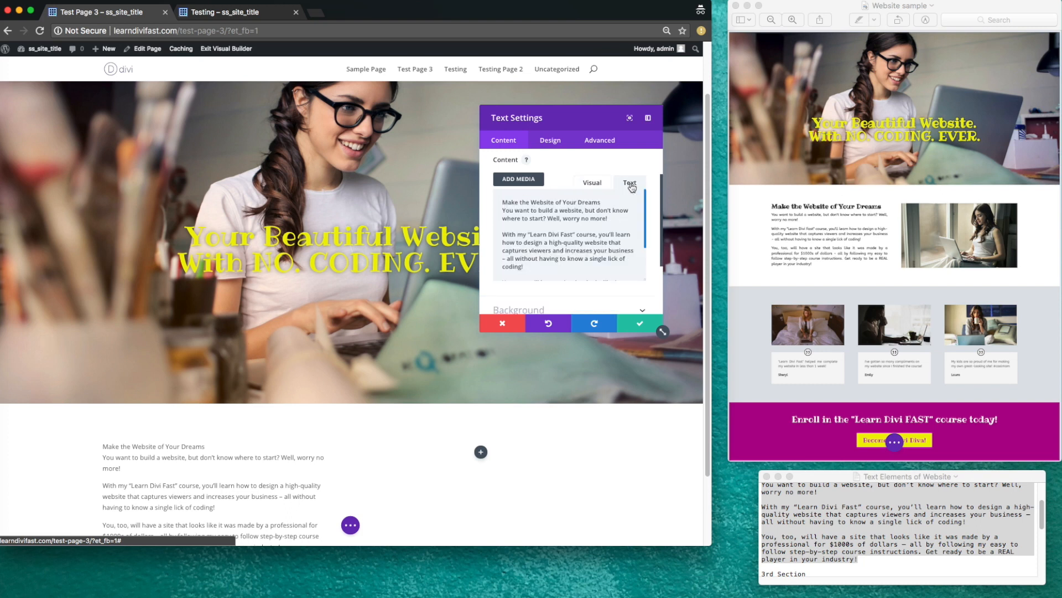
left_click(606, 204)
key("Return")
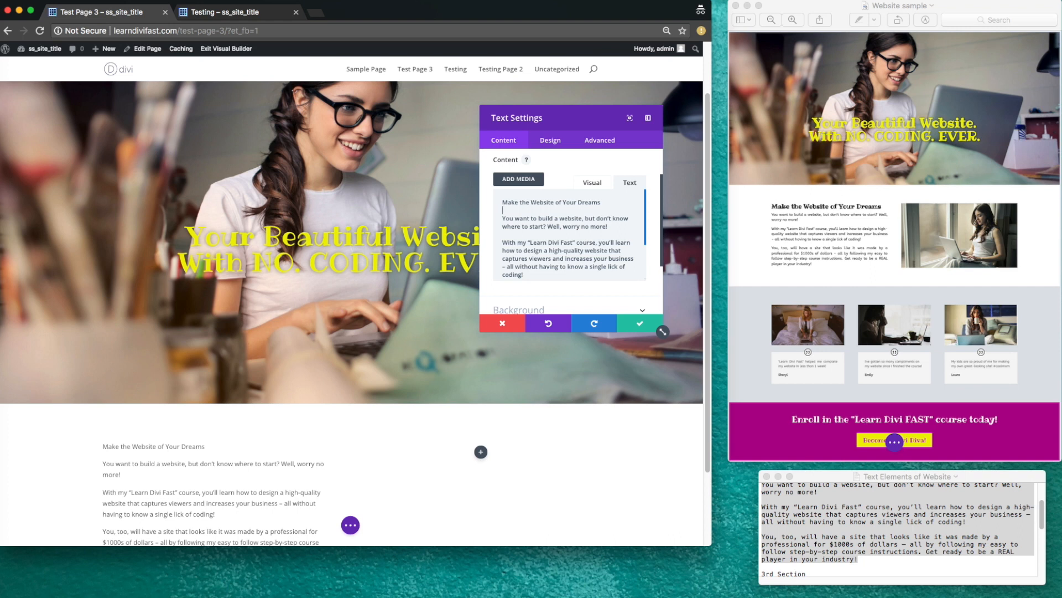
- Format the line "Make the Website of Your Dreams" as Heading 2 in the visual editor
left_click(596, 183)
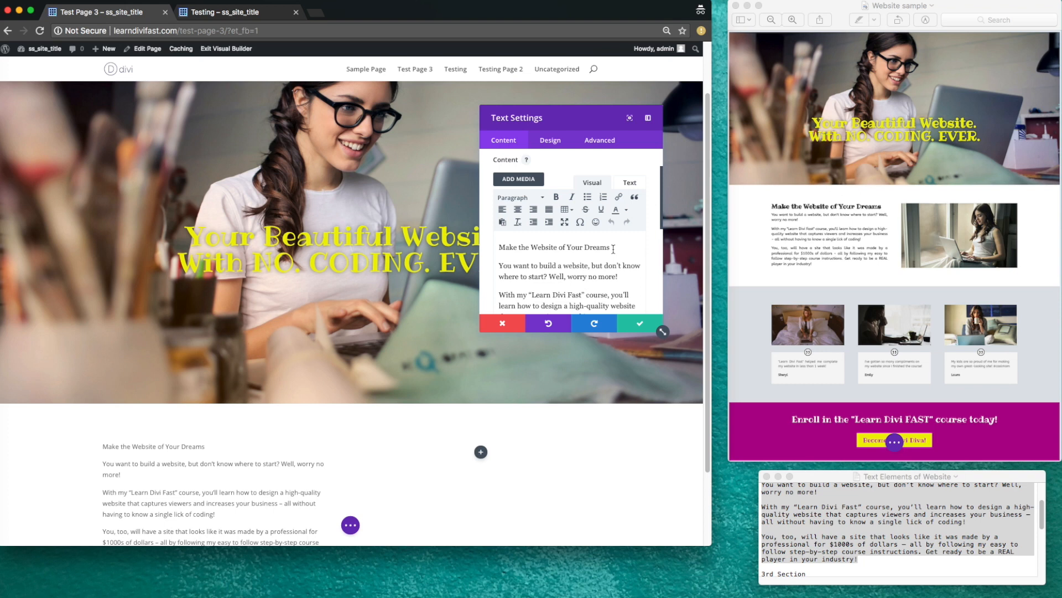
left_click_drag(614, 247, 500, 250)
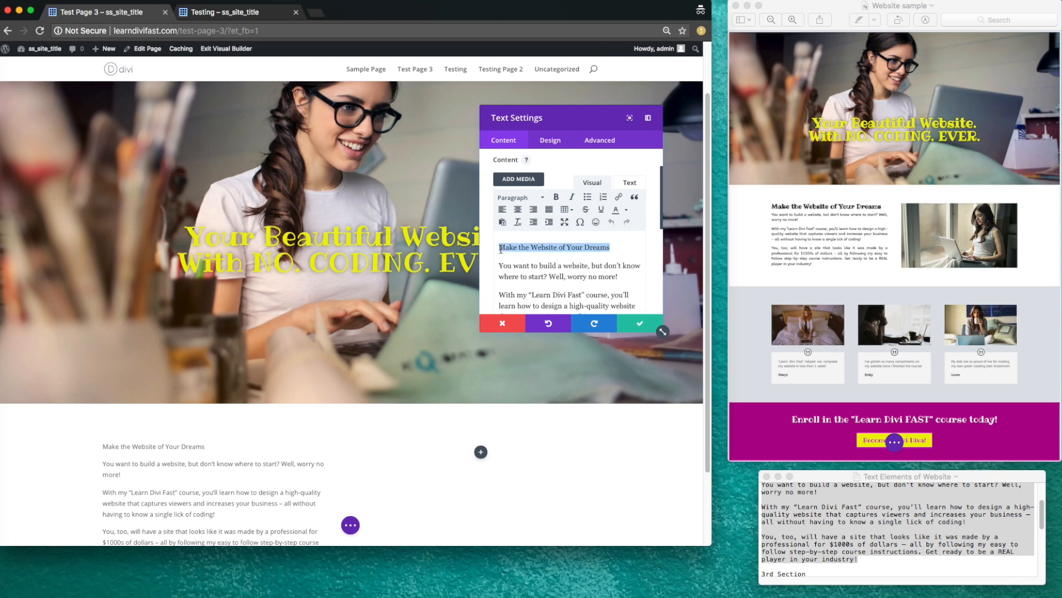
left_click(544, 198)
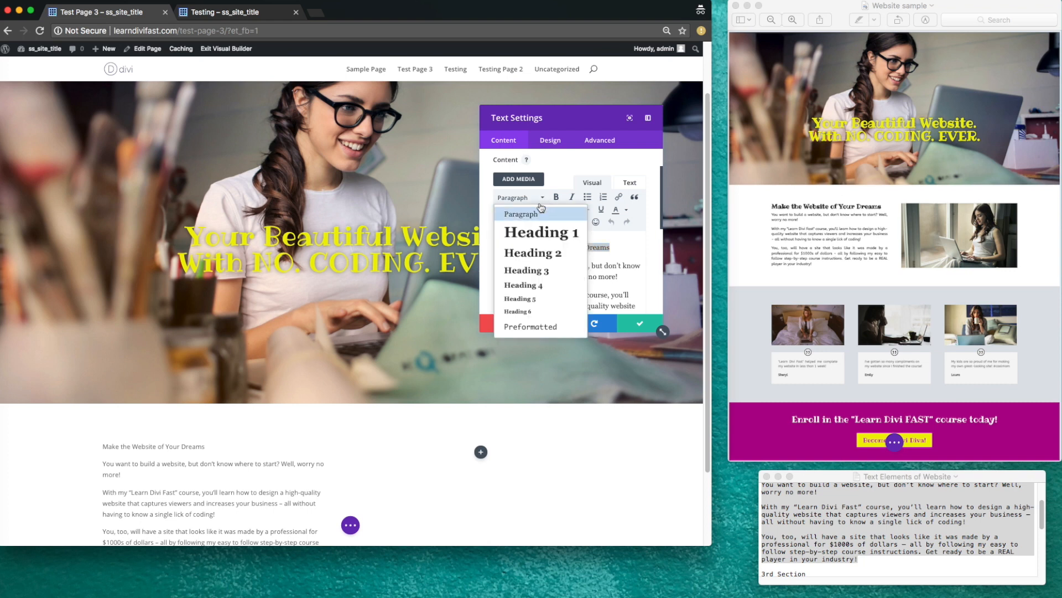
left_click(537, 258)
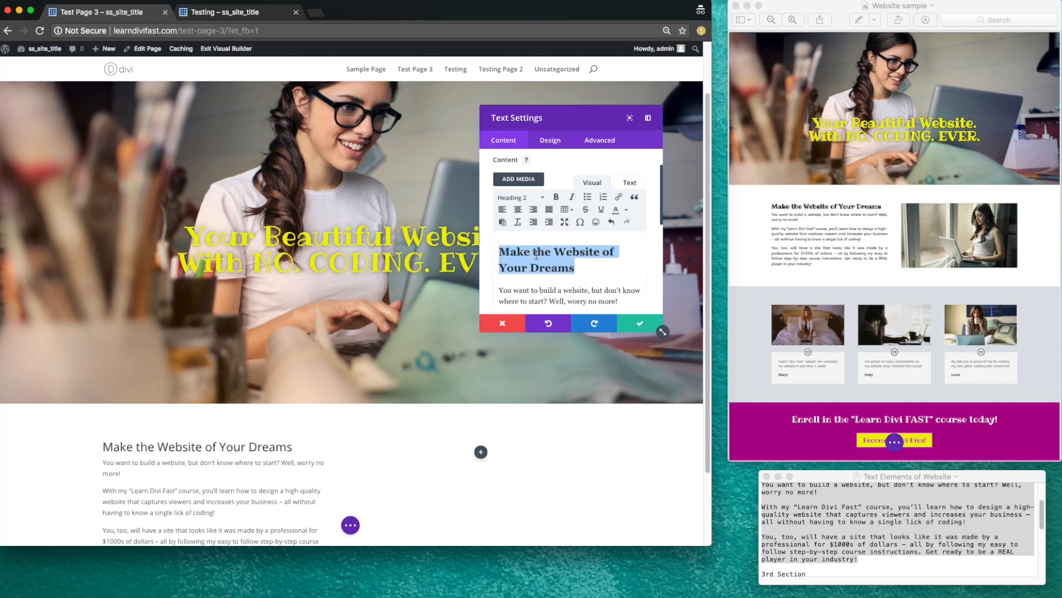
left_click(590, 268)
- Try center, right and justified alignment on the "Make the Website of Your Dreams" heading, ending on left alignment
scroll(581, 272, "down", 3)
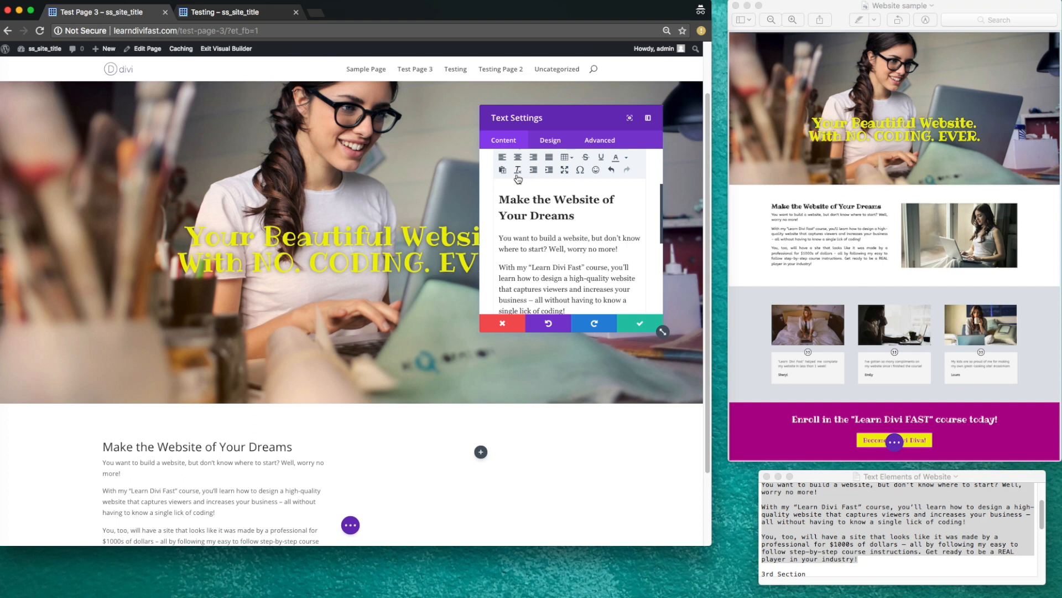
scroll(519, 227, "up", 2)
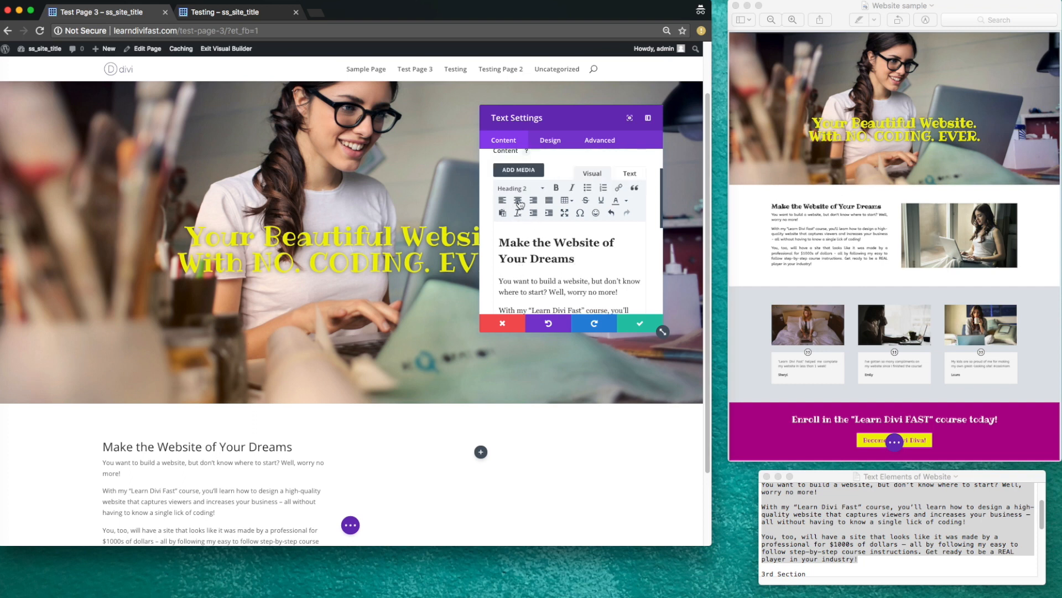
left_click(518, 201)
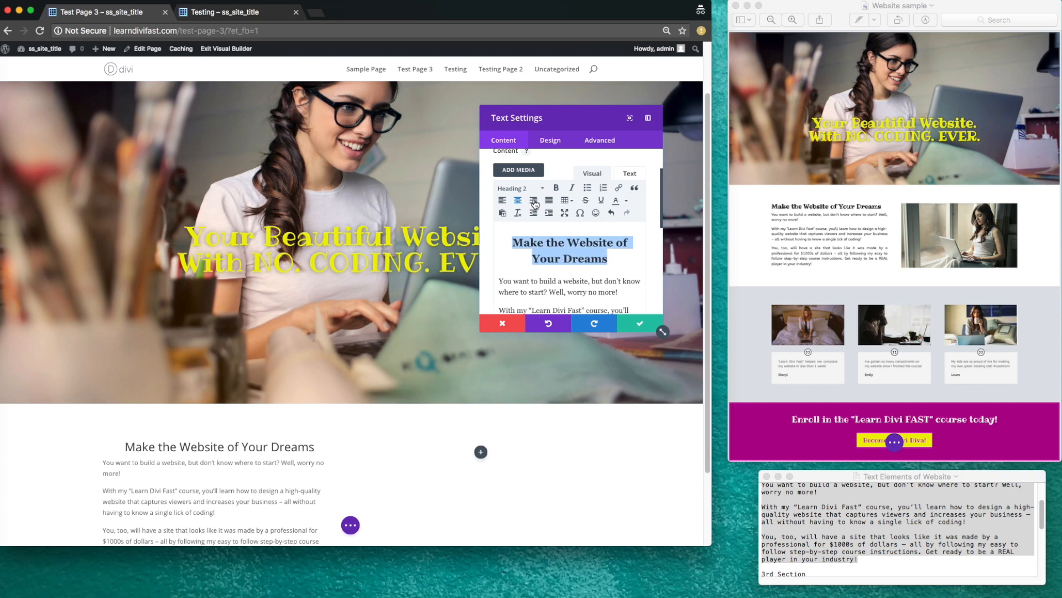
left_click(534, 203)
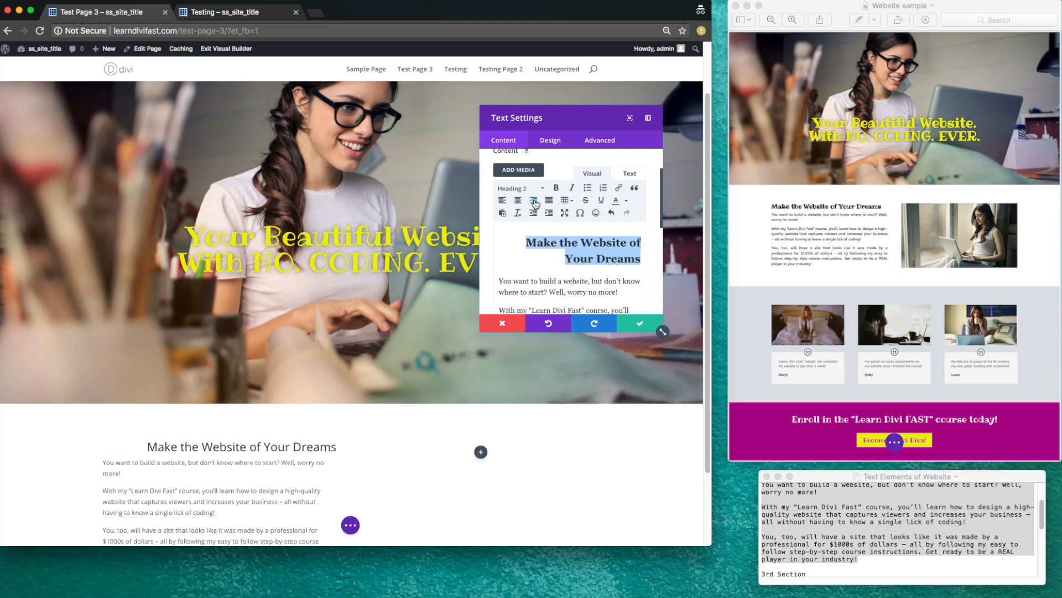
left_click(549, 202)
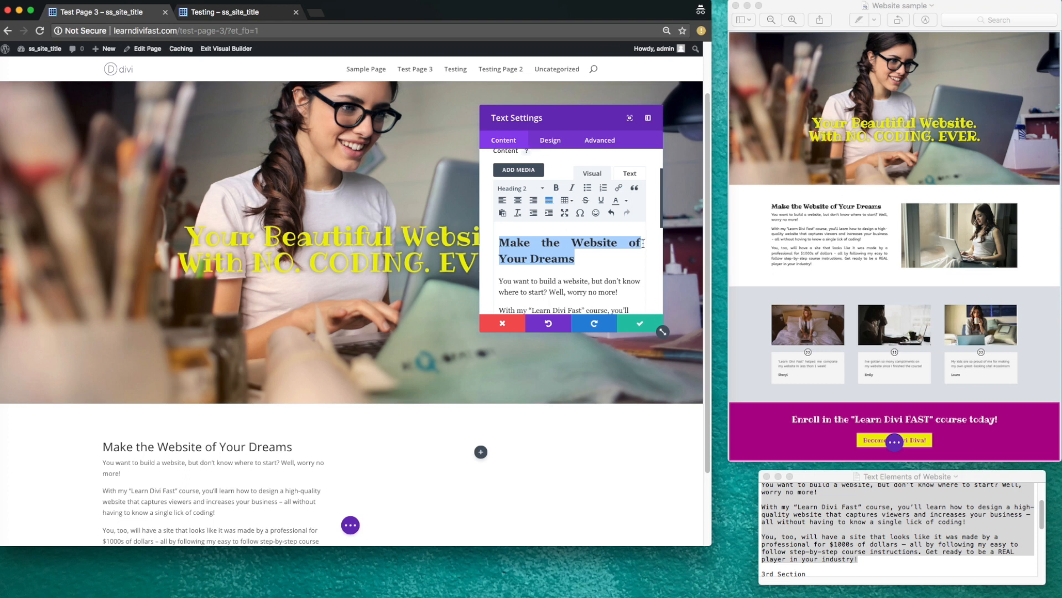
left_click(503, 200)
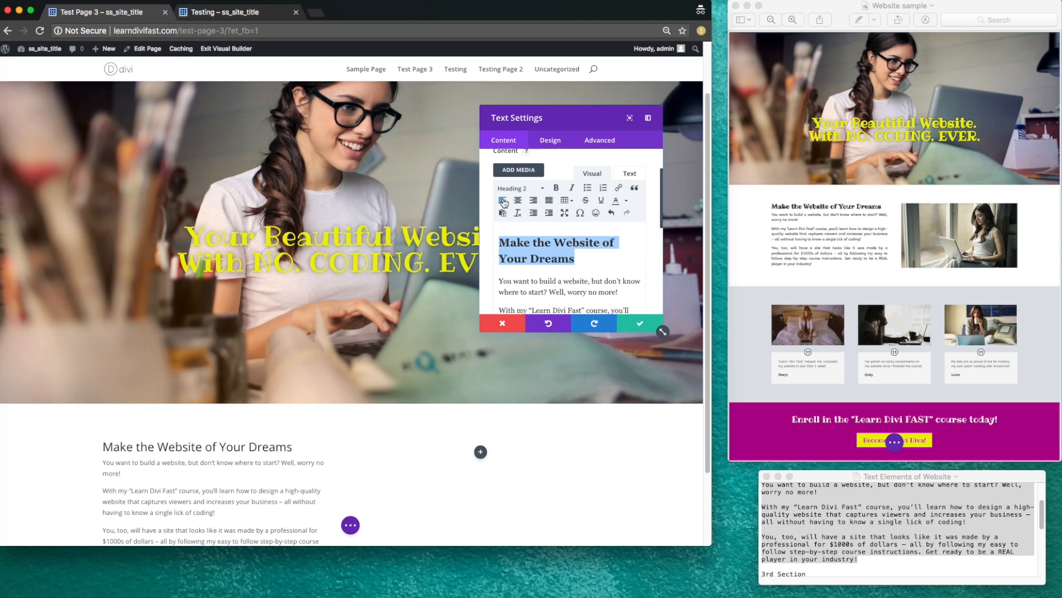
- Justify the module's entire text, including the heading and all paragraphs
left_click(547, 284)
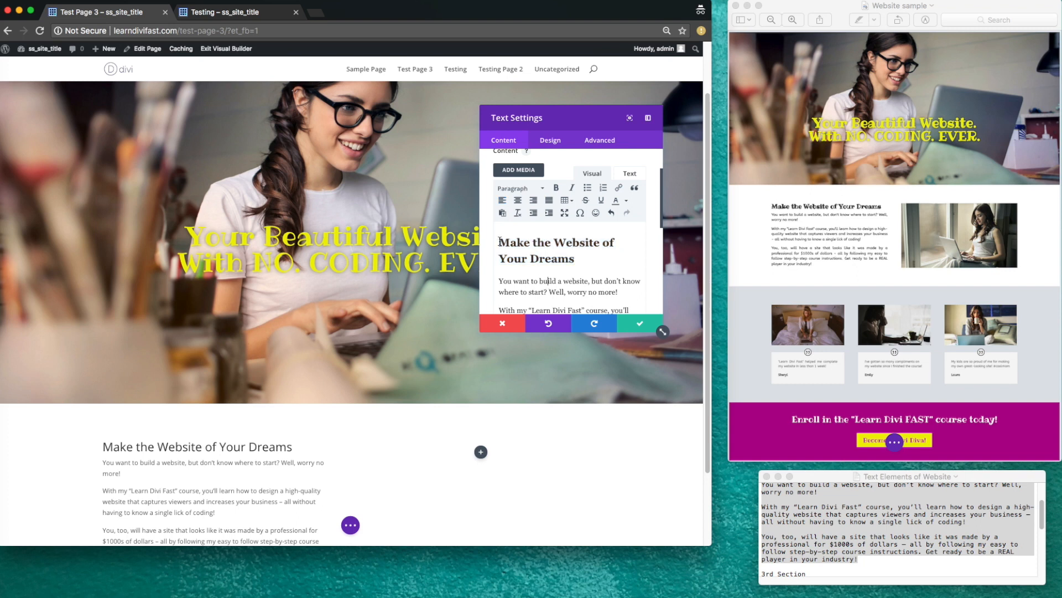
left_click_drag(500, 242, 589, 336)
scroll(496, 262, "up", 6)
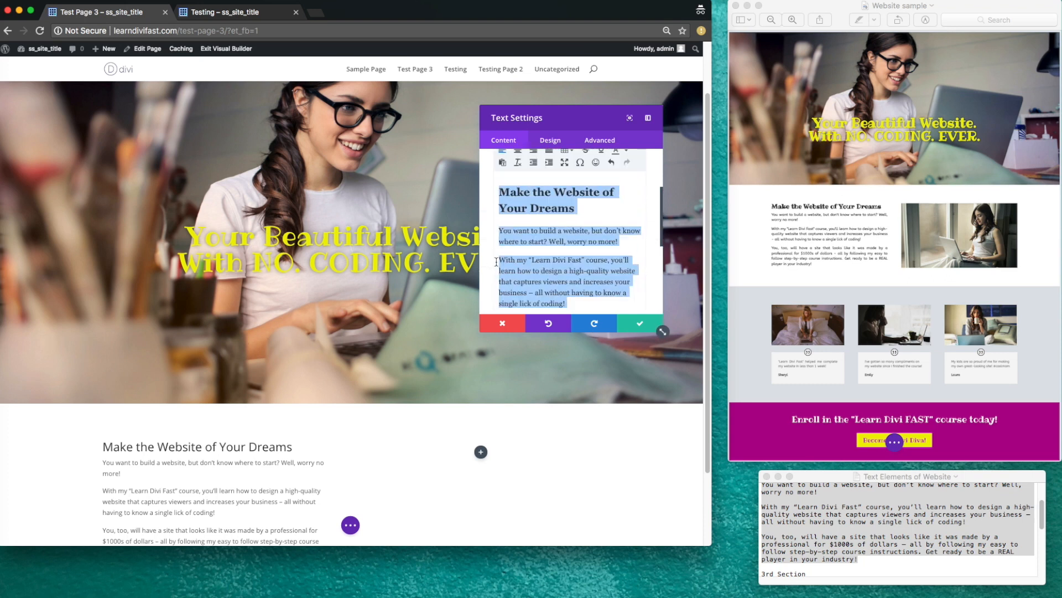
scroll(497, 262, "up", 2)
scroll(496, 263, "down", 2)
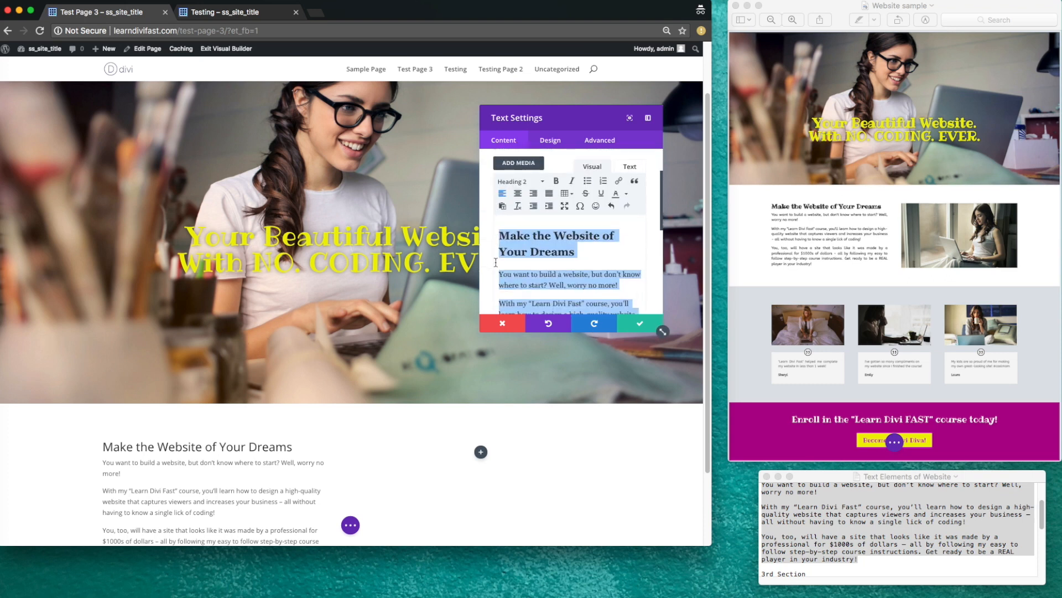
left_click(549, 195)
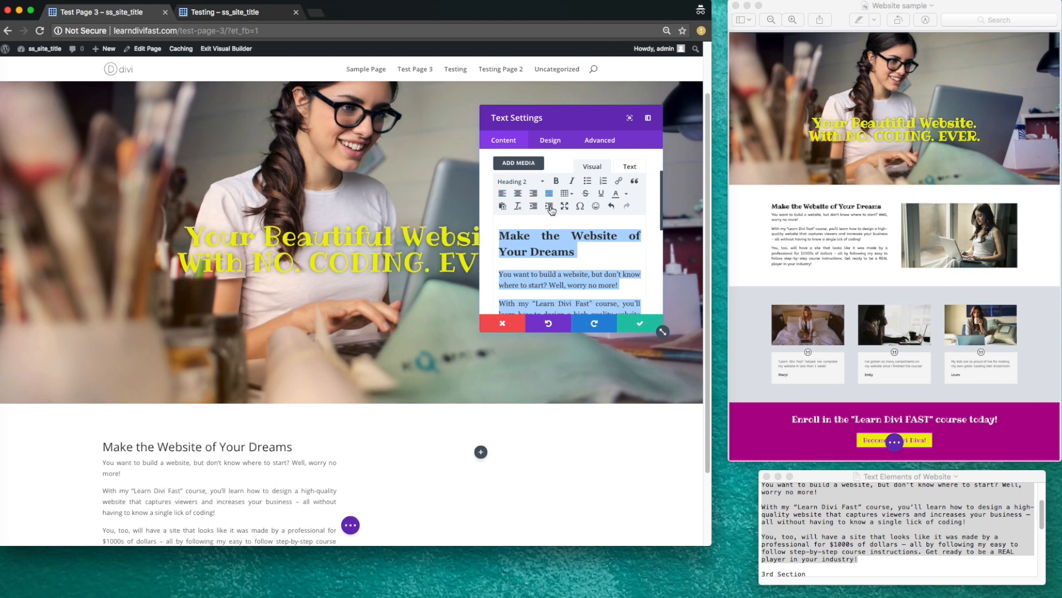
scroll(293, 496, "down", 3)
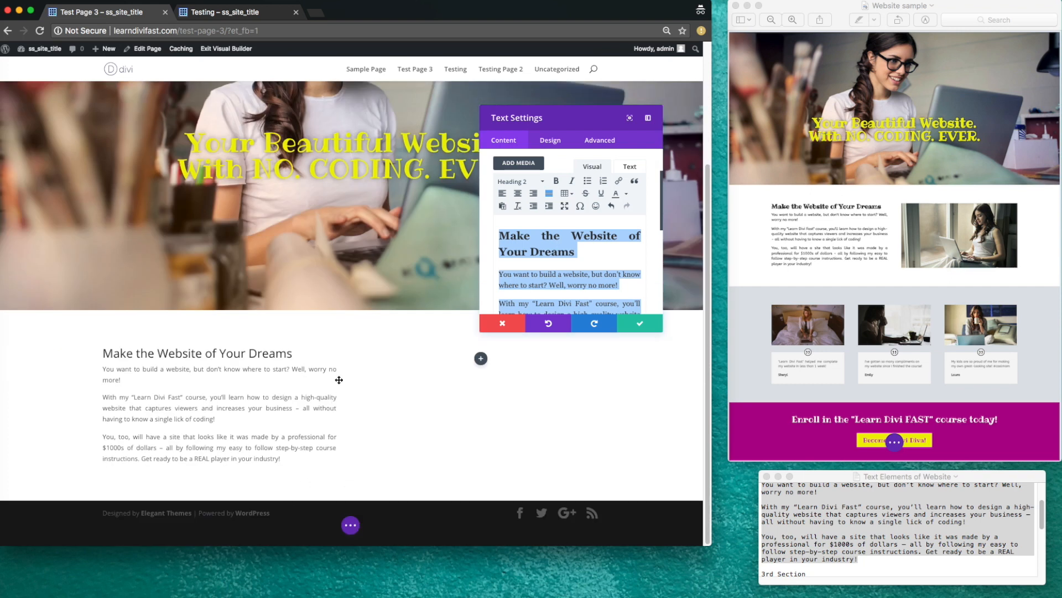
left_click(525, 266)
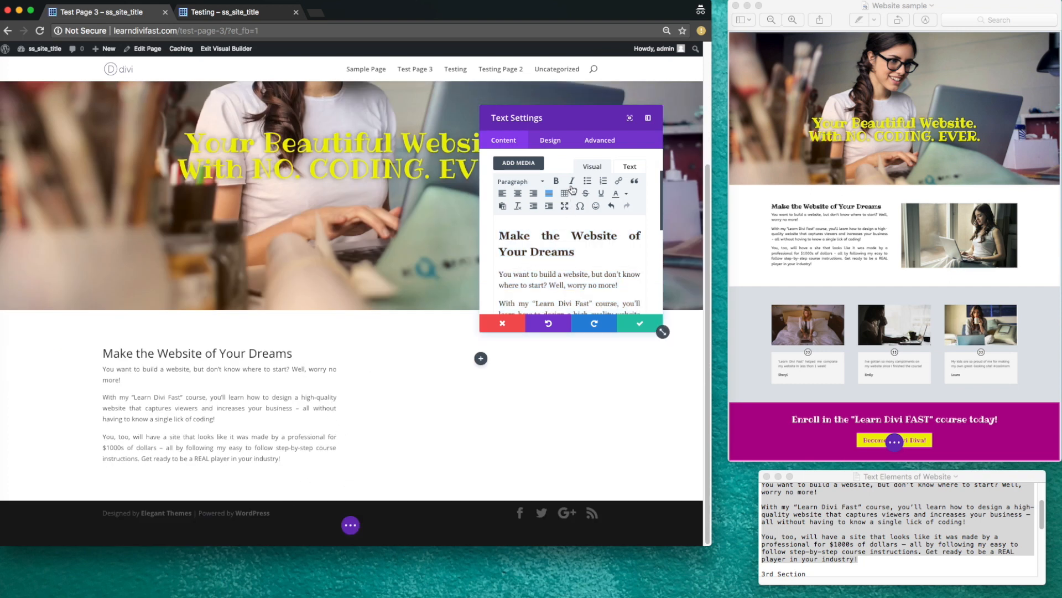
- Set the Heading 2 font to Ribeye in the text module's design settings
left_click(551, 141)
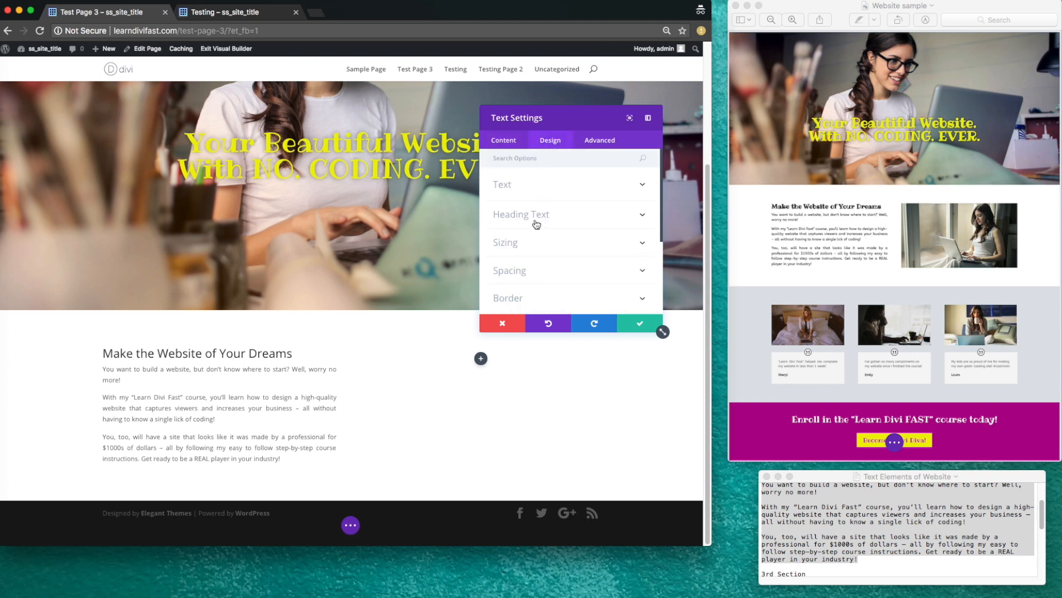
left_click(640, 215)
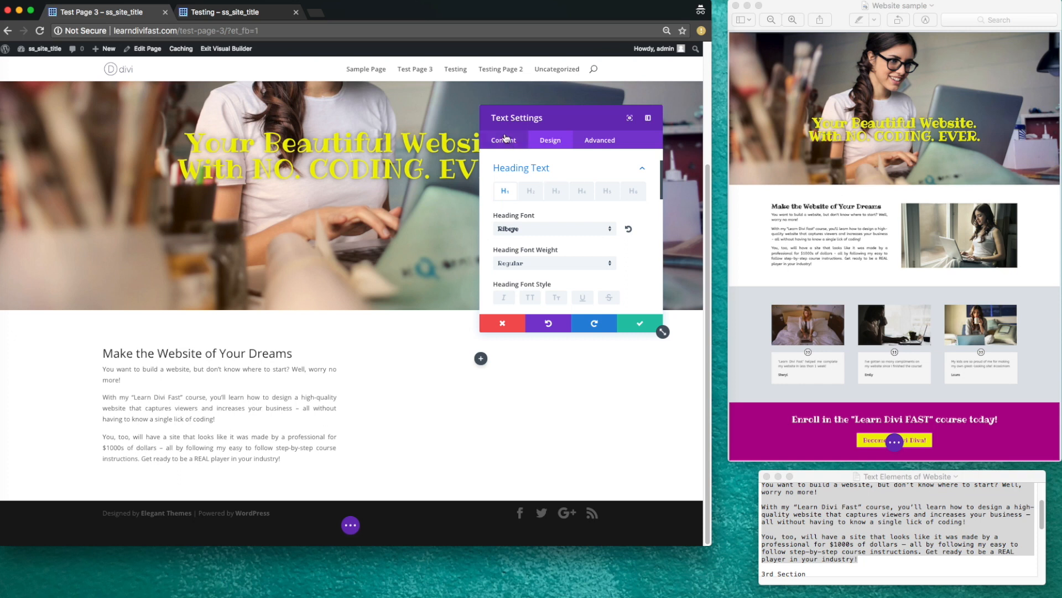
left_click(532, 194)
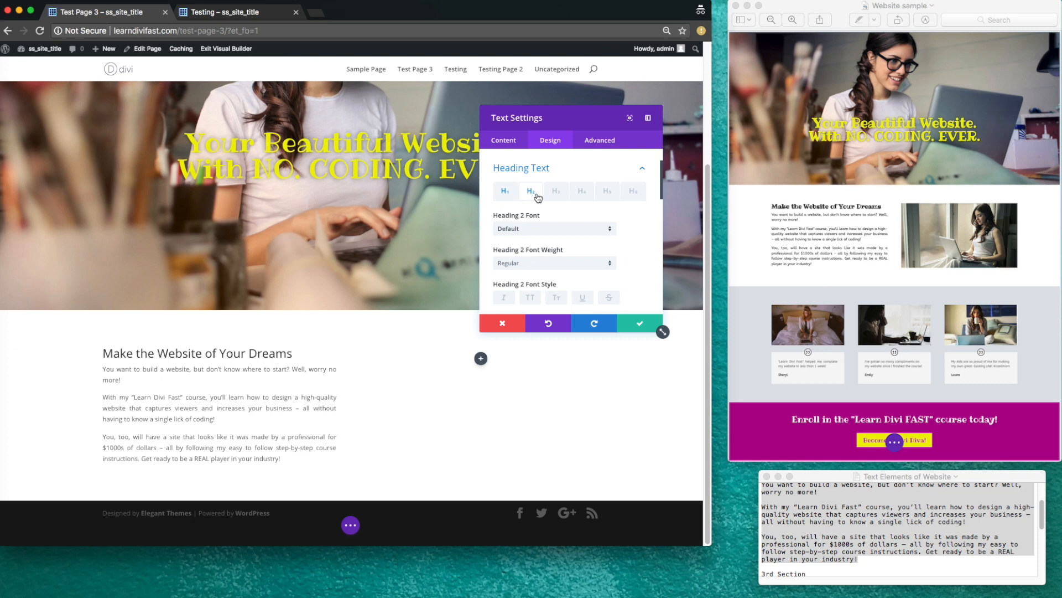
left_click(548, 229)
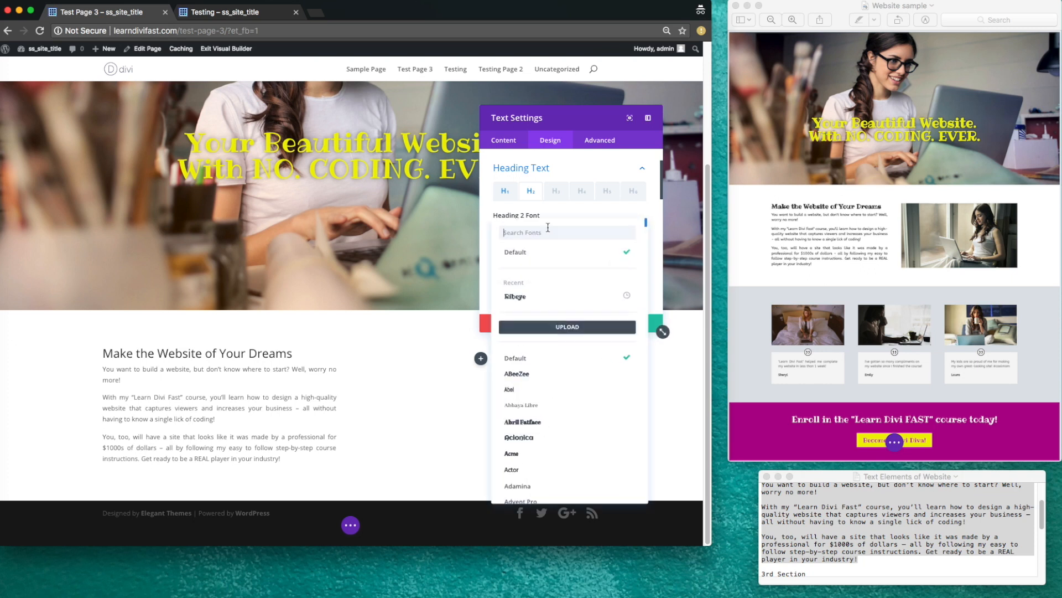
left_click(538, 301)
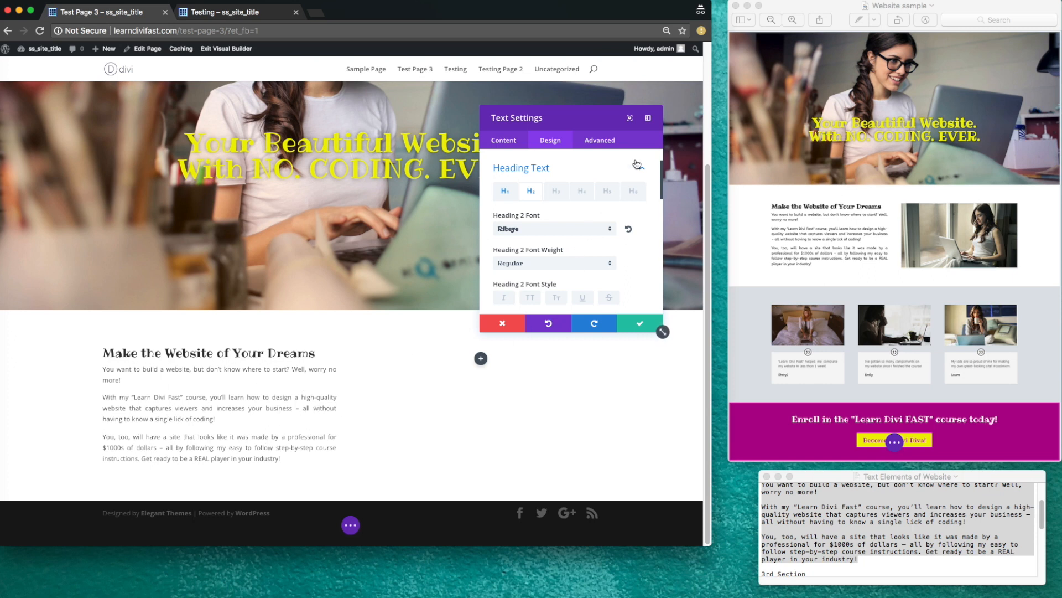
- Set the text module's body text font to ABeeZee in its design settings
scroll(619, 213, "up", 2)
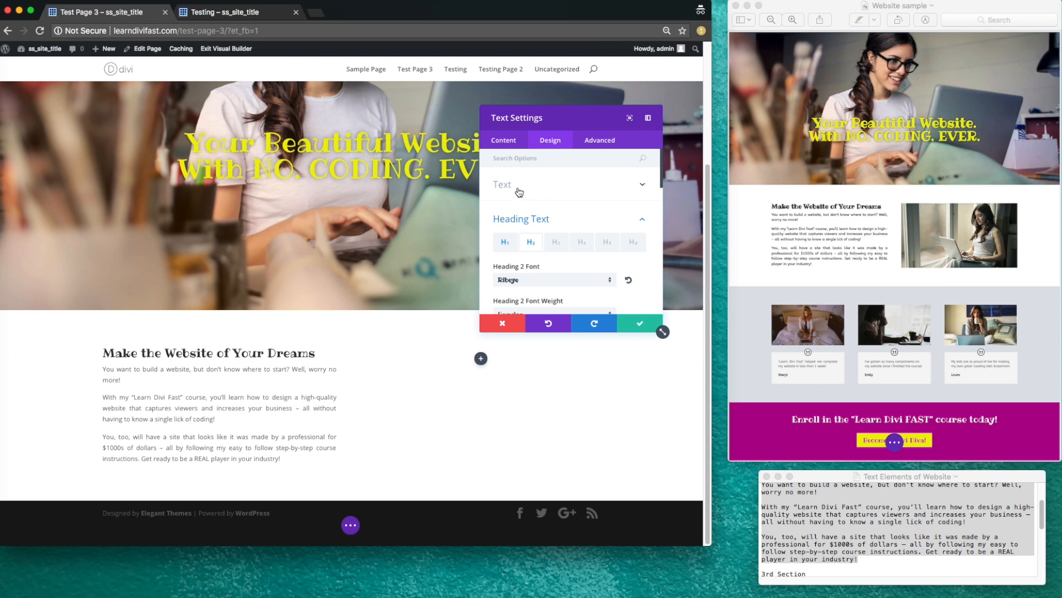
left_click(643, 185)
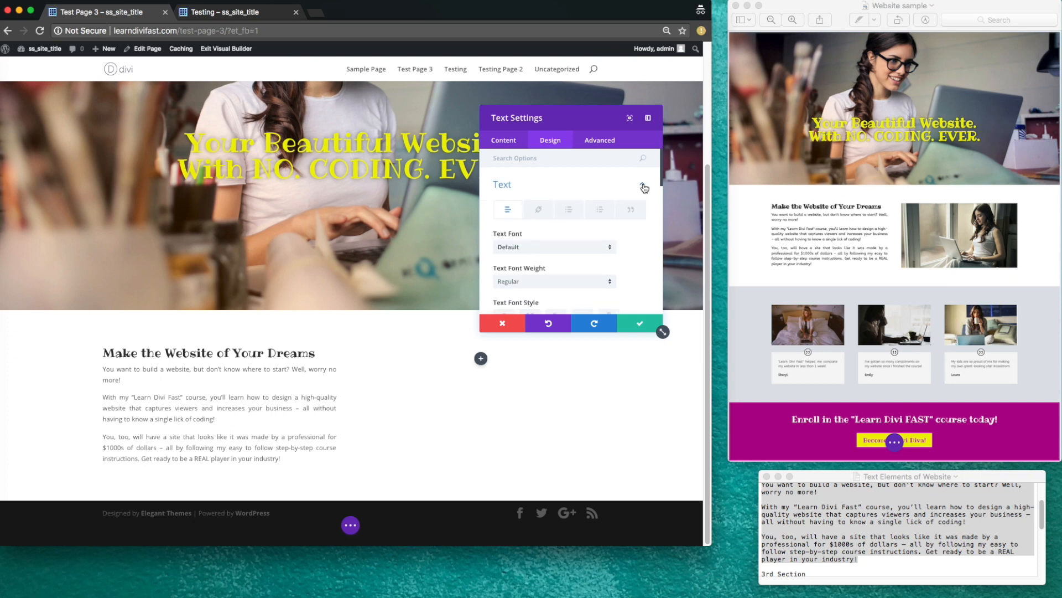
scroll(620, 250, "down", 1)
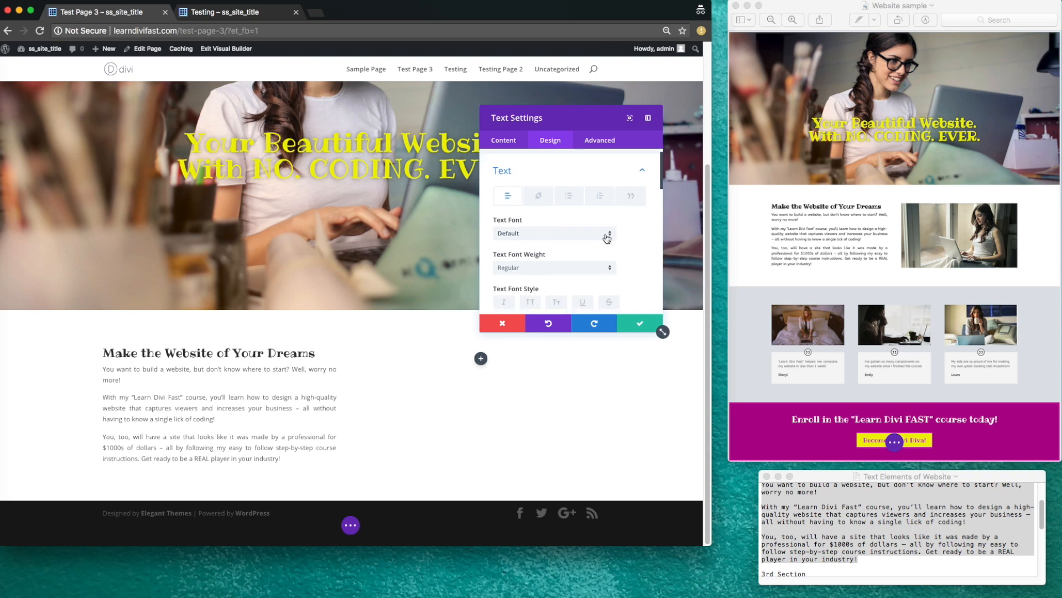
left_click(605, 237)
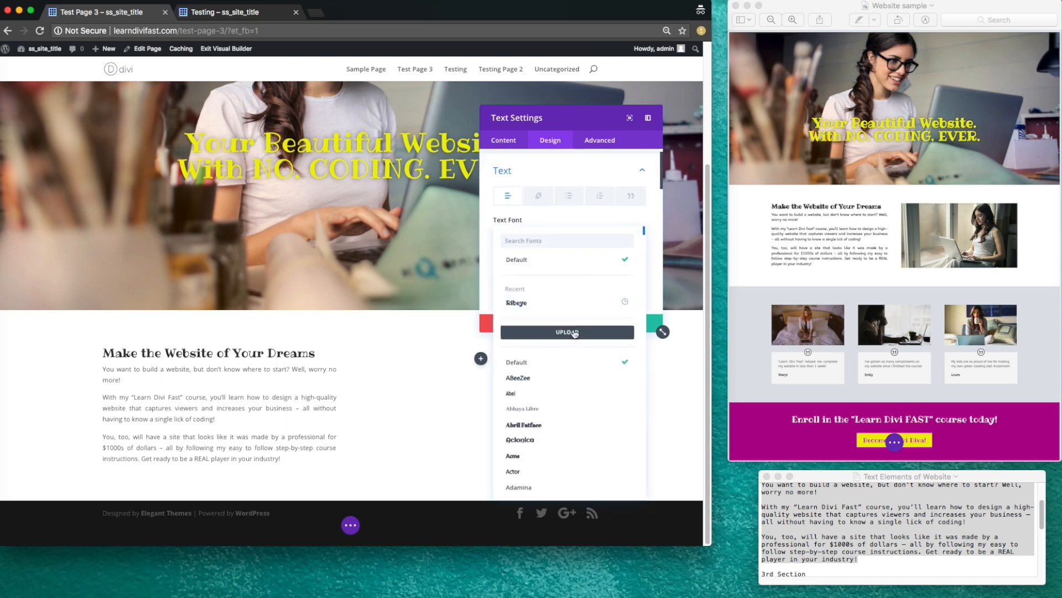
scroll(560, 414, "down", 1)
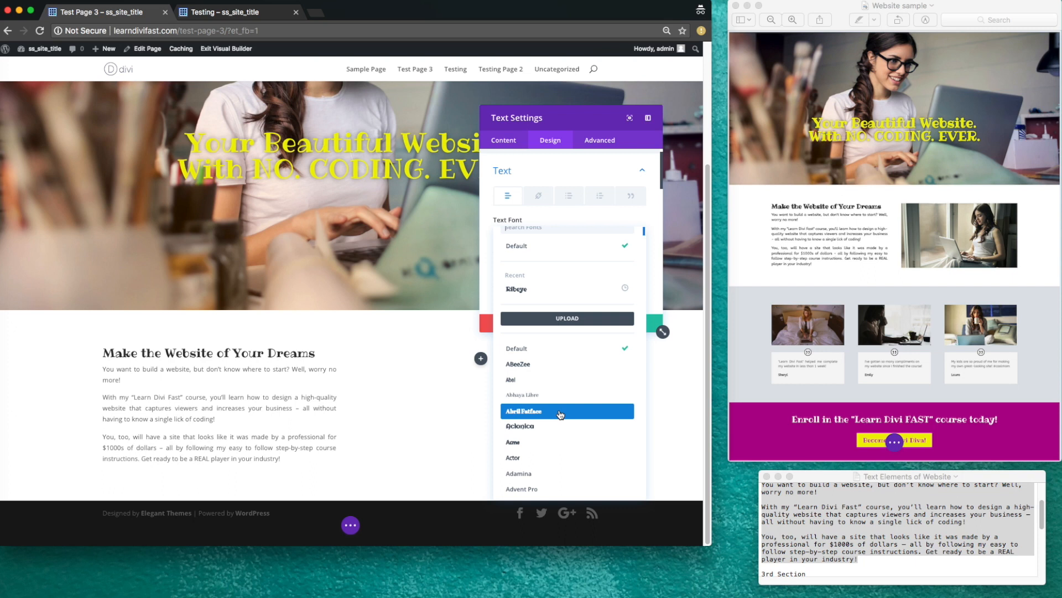
left_click(536, 366)
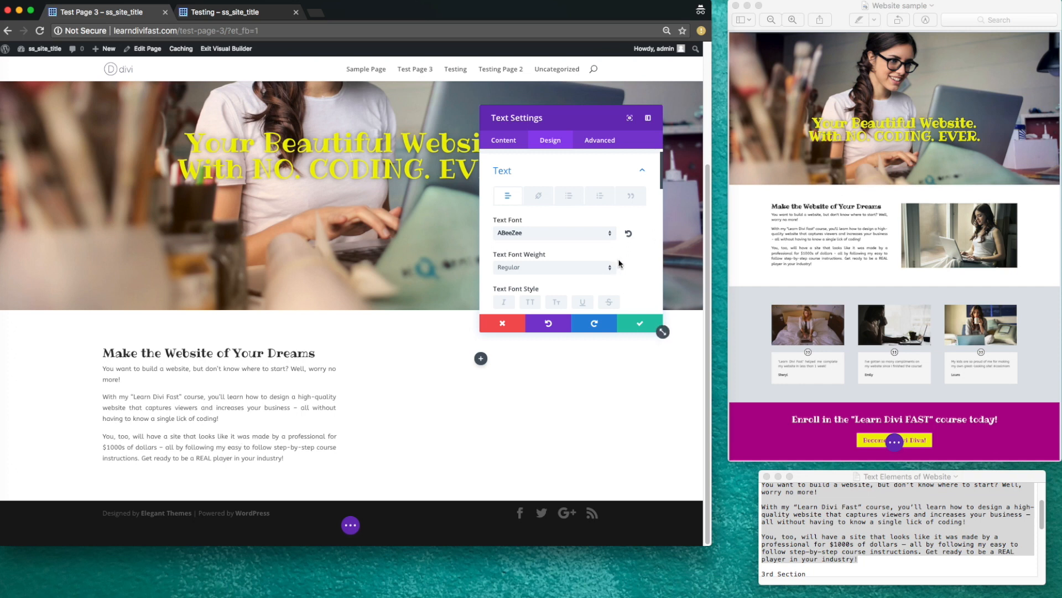
- Set the module's body text size to 19px
scroll(618, 263, "down", 5)
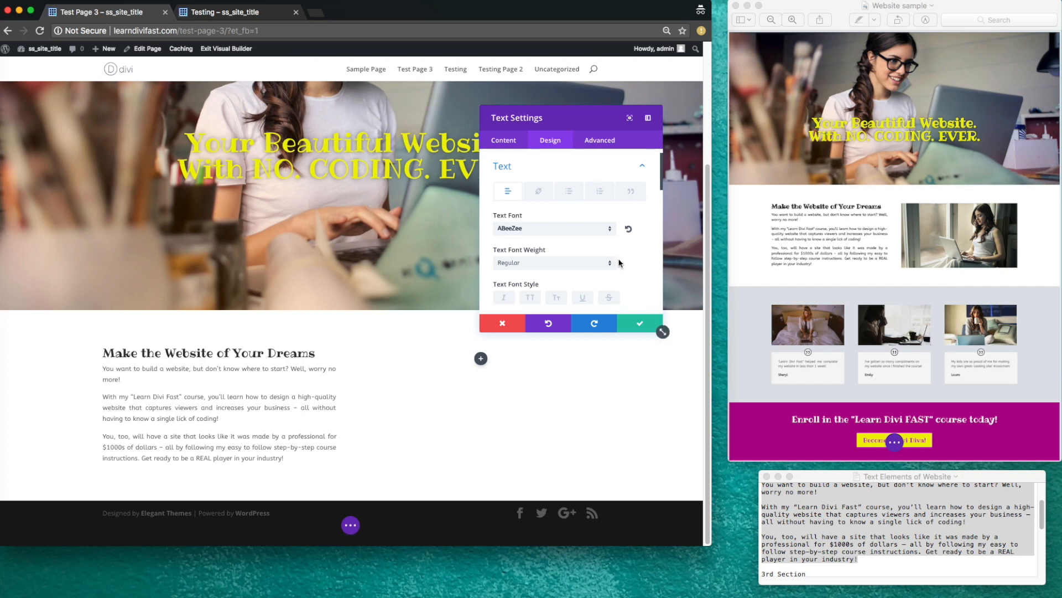
scroll(604, 260, "down", 2)
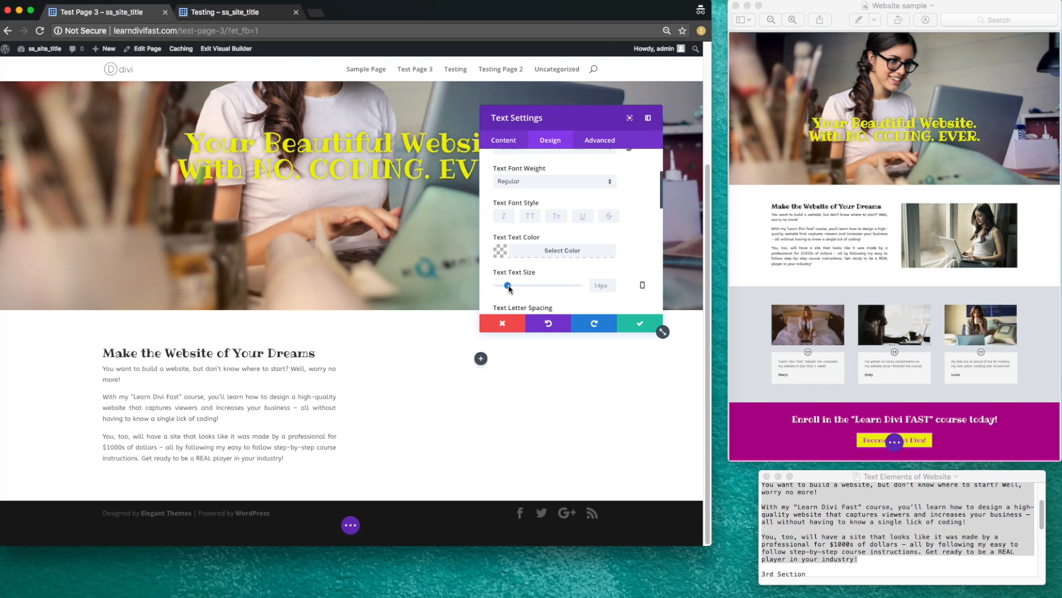
left_click_drag(509, 289, 513, 295)
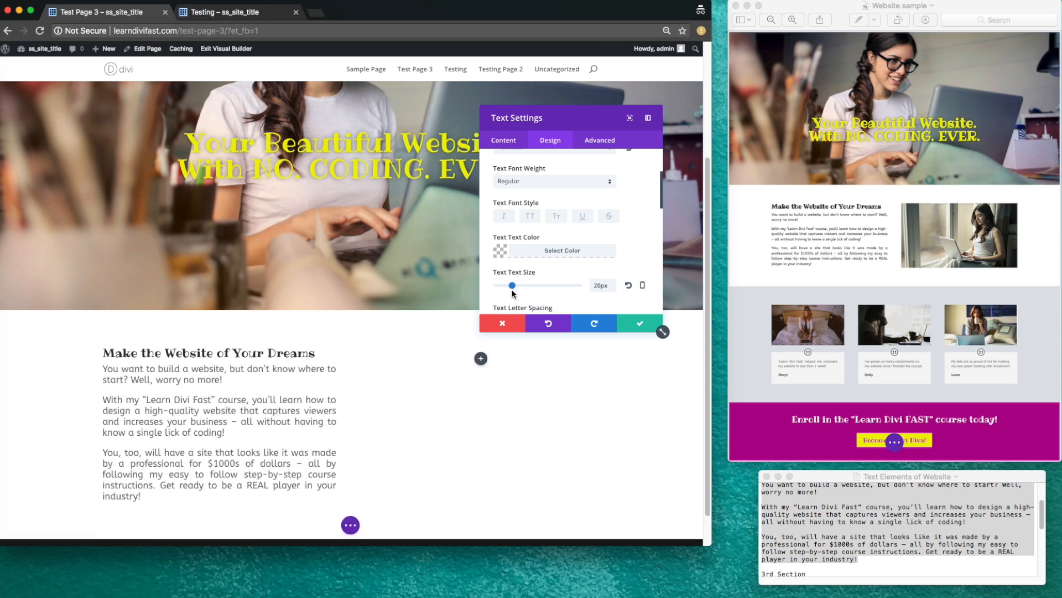
left_click_drag(513, 291, 511, 294)
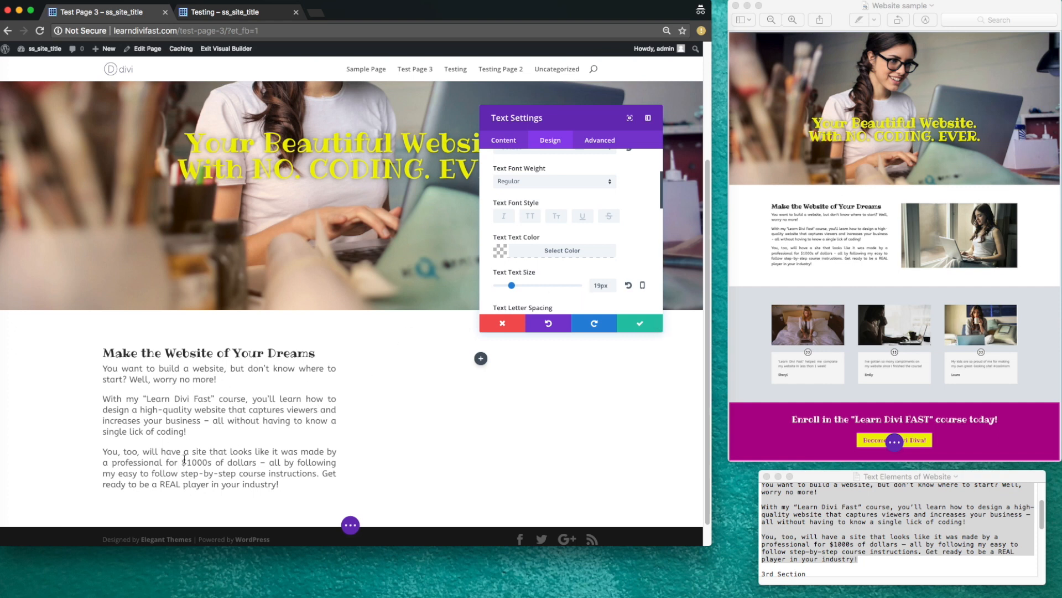
- Try red, orange and blue for the body text color, settle on black (#000000), and save the text module
left_click(504, 256)
scroll(503, 255, "down", 2)
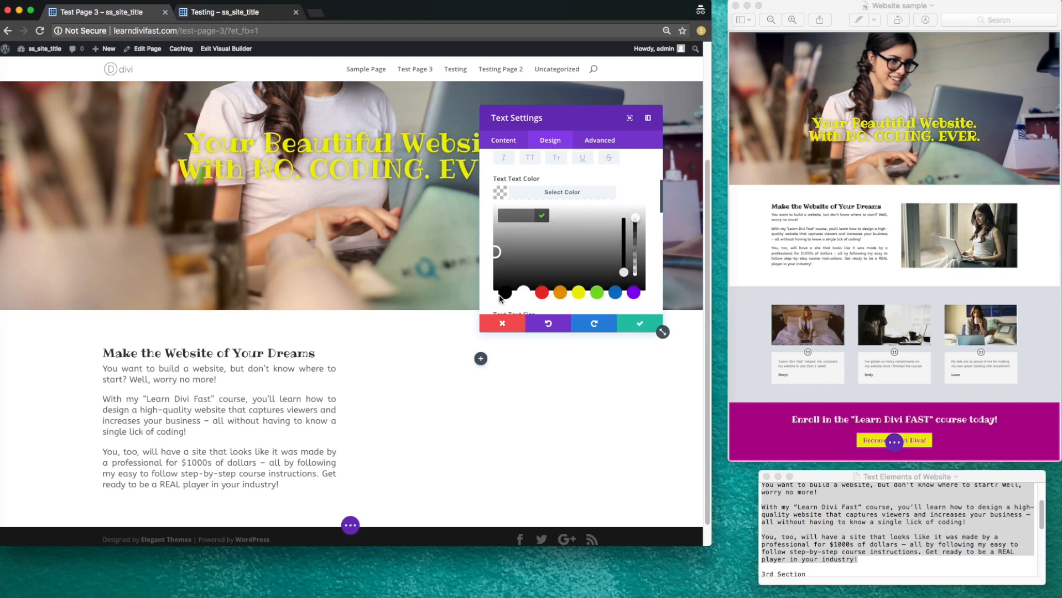
left_click(501, 193)
left_click(501, 194)
left_click(547, 294)
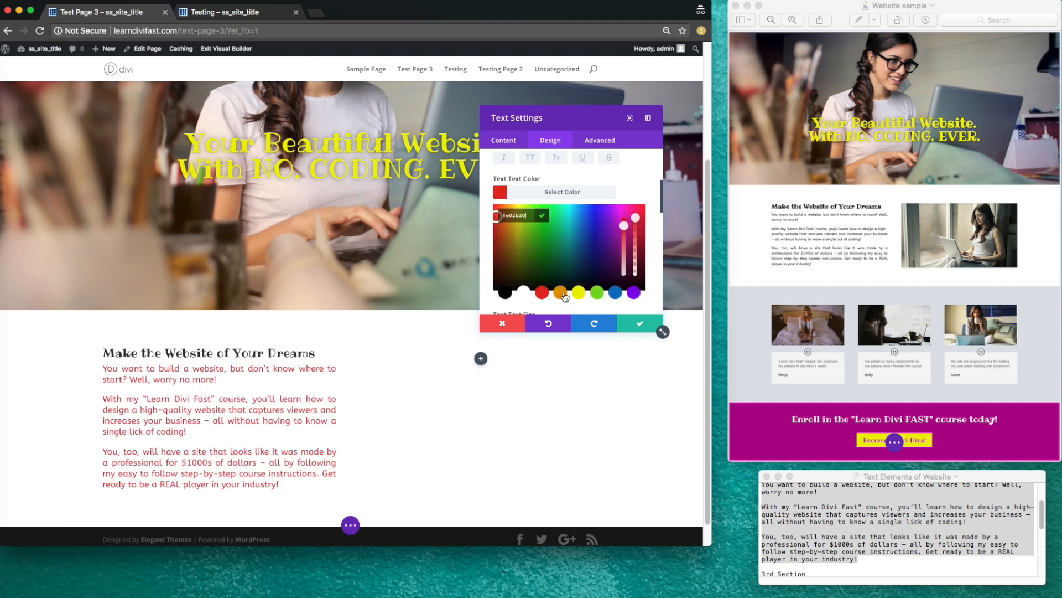
left_click(563, 295)
left_click(613, 296)
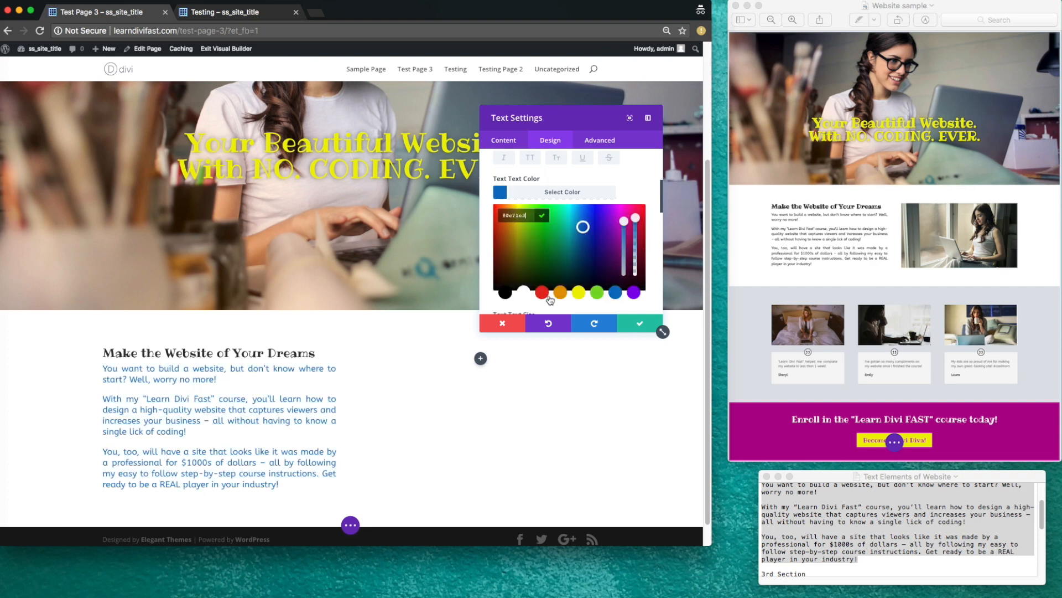
left_click(508, 296)
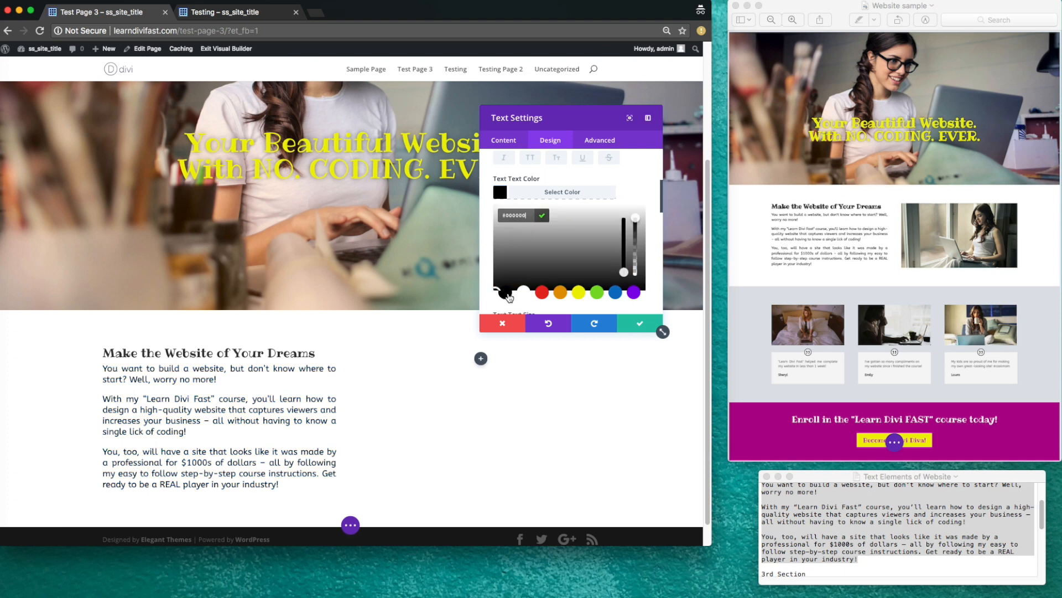
left_click(639, 326)
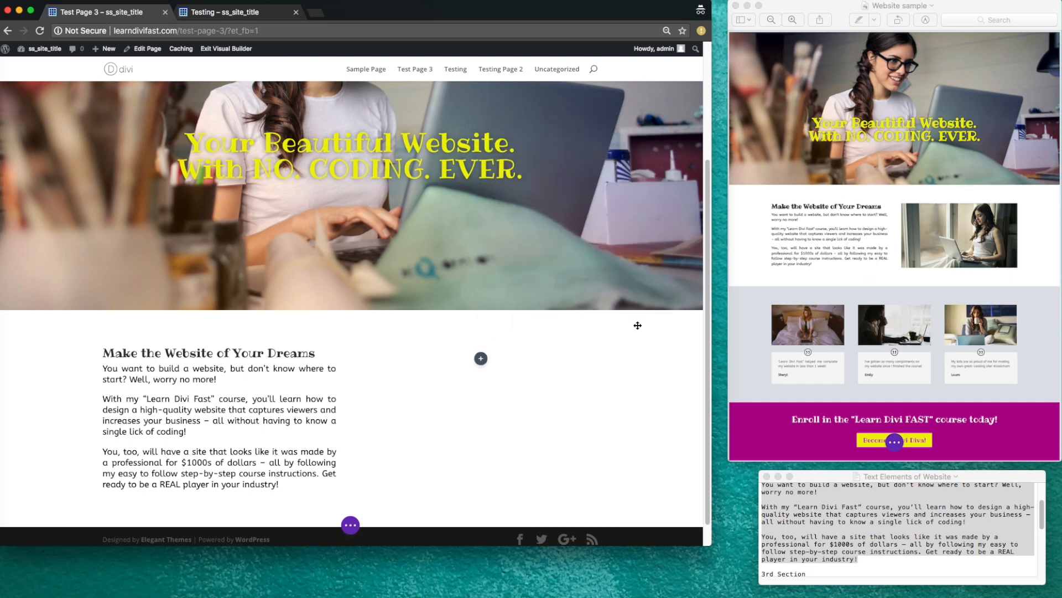
- Add an Image module to the row's empty column using 4.jpg from the media library, and save the module
left_click(480, 359)
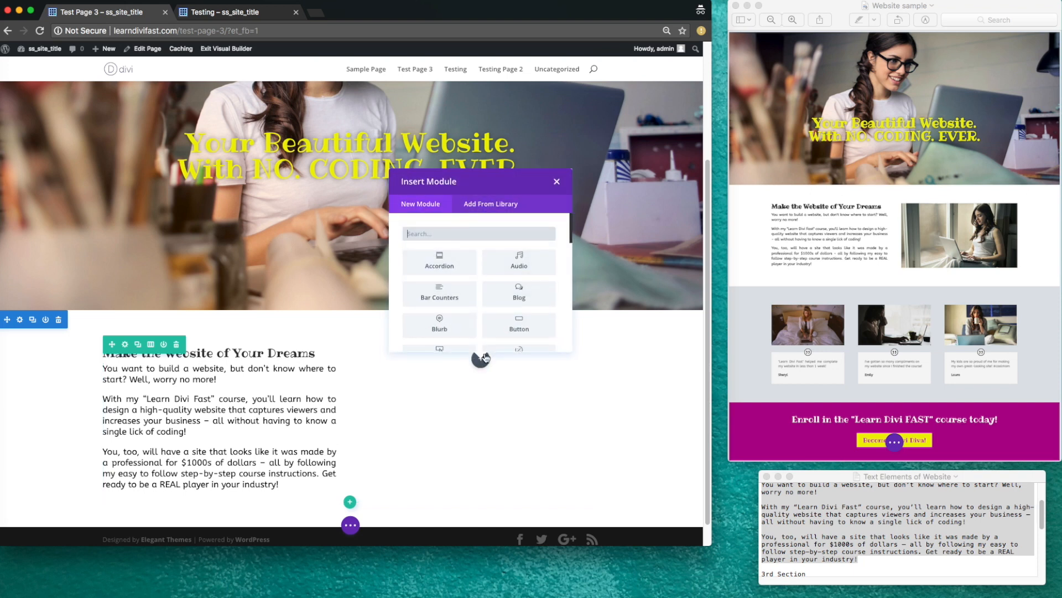
scroll(451, 285, "down", 5)
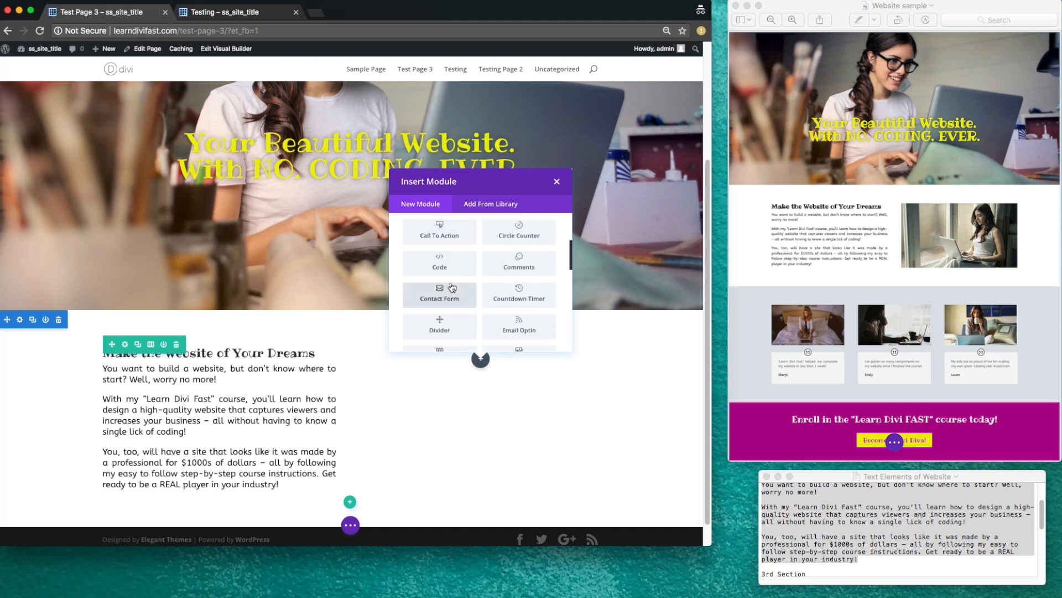
left_click(439, 271)
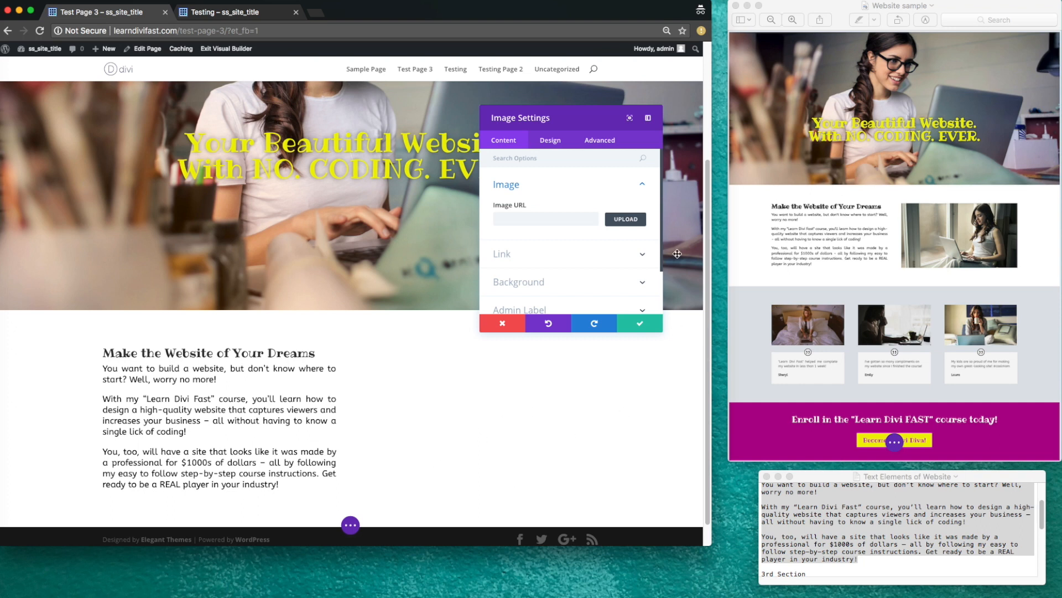
left_click(624, 222)
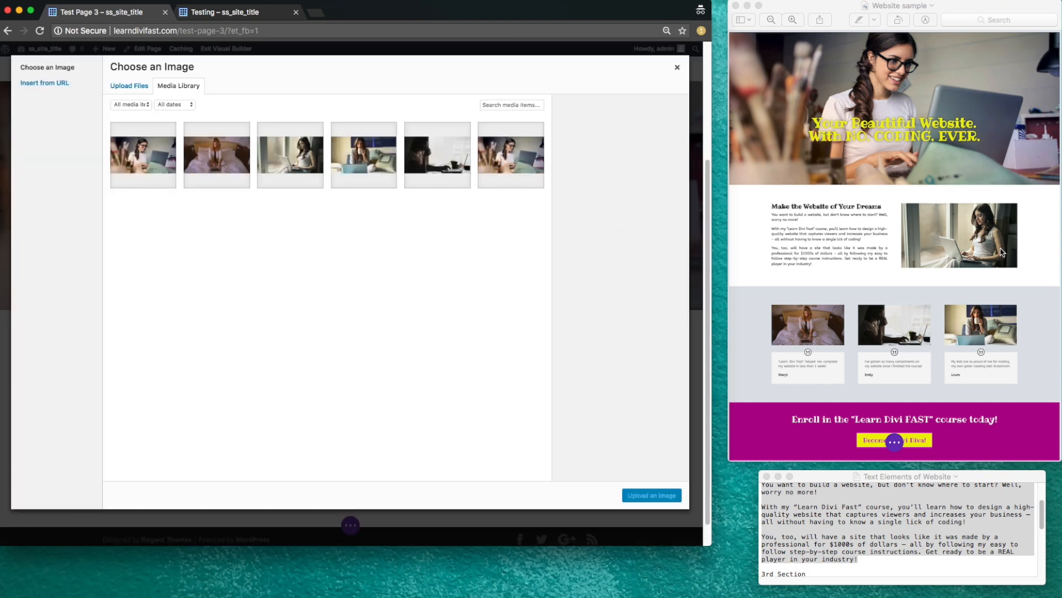
left_click(300, 162)
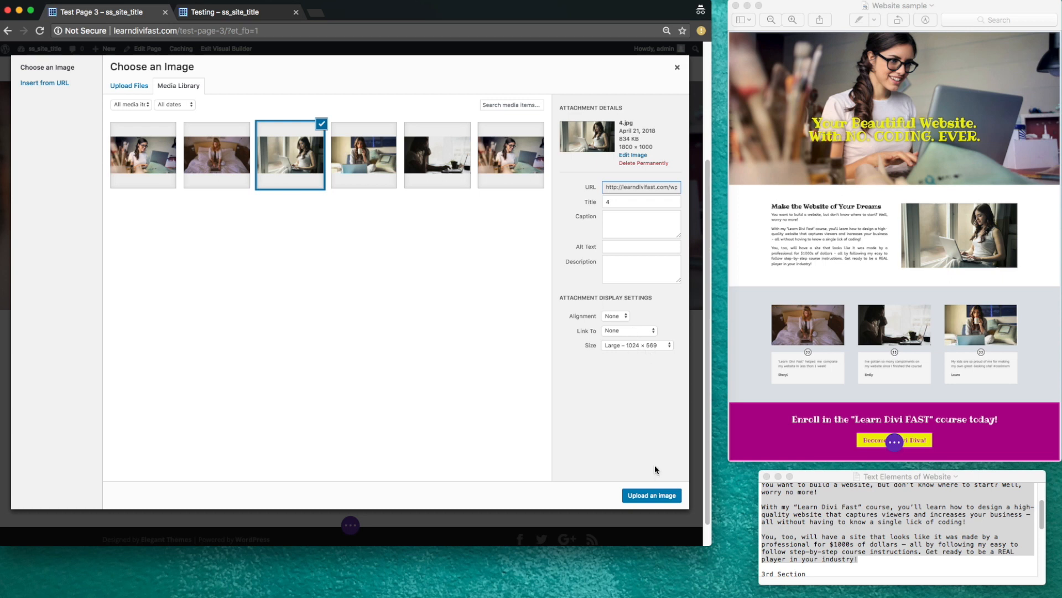
left_click(652, 496)
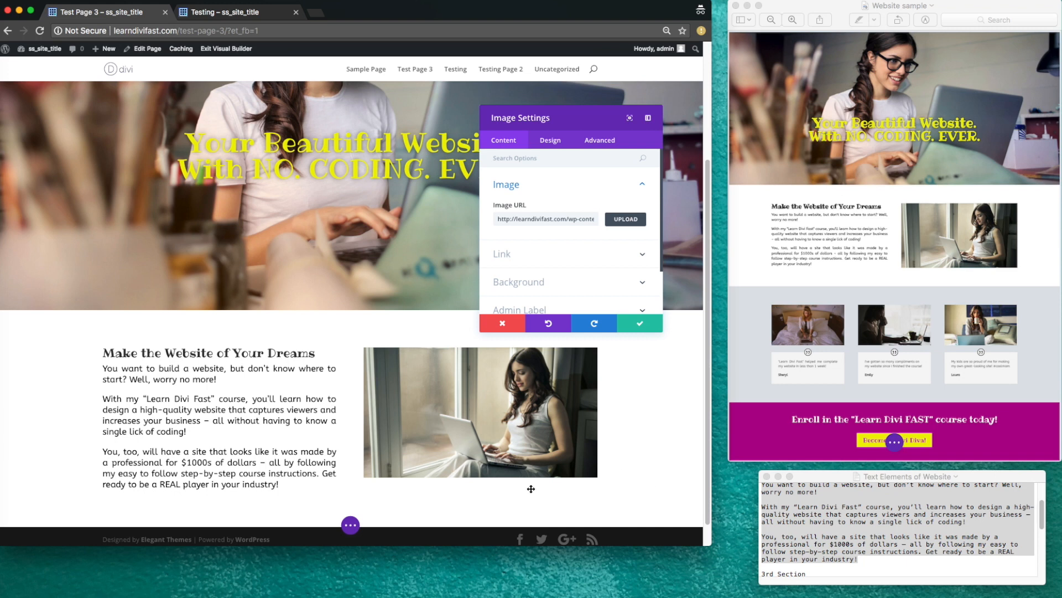
left_click(640, 326)
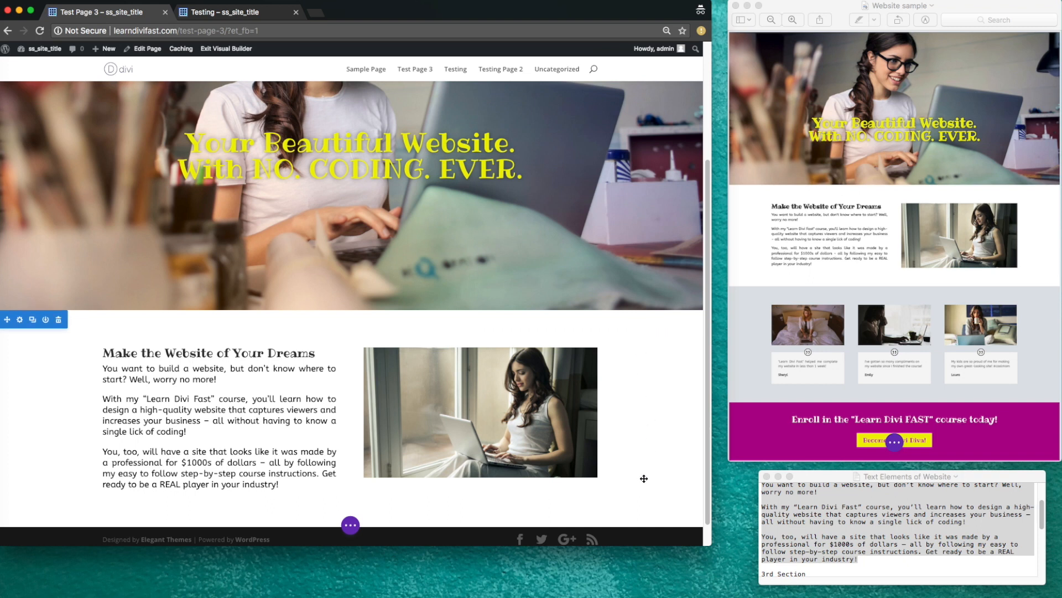
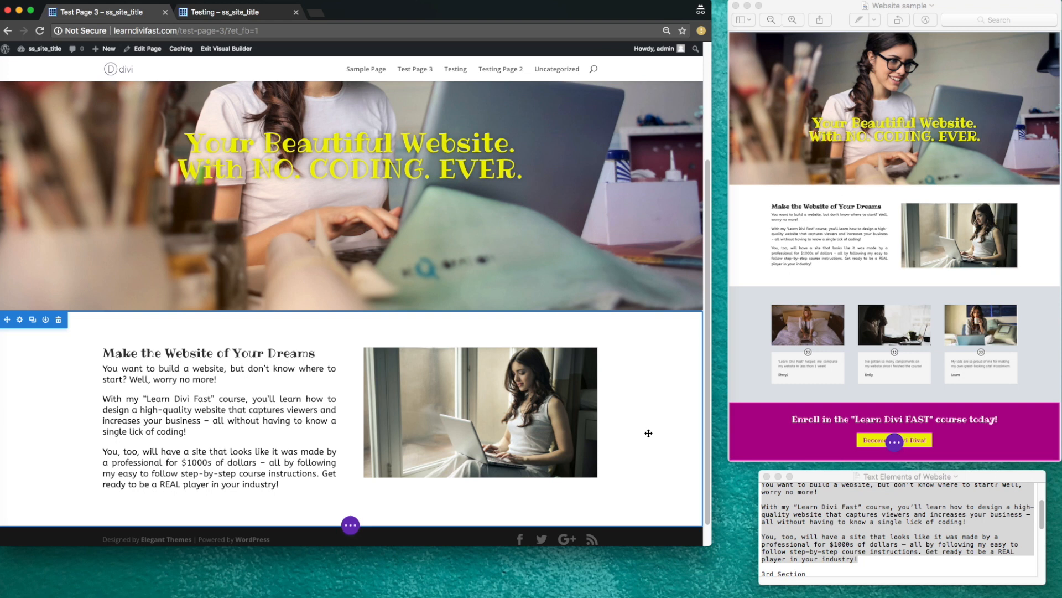
- Save the page and add a regular section below the "Make the Website of Your Dreams" section, without inserting a row
left_click(353, 530)
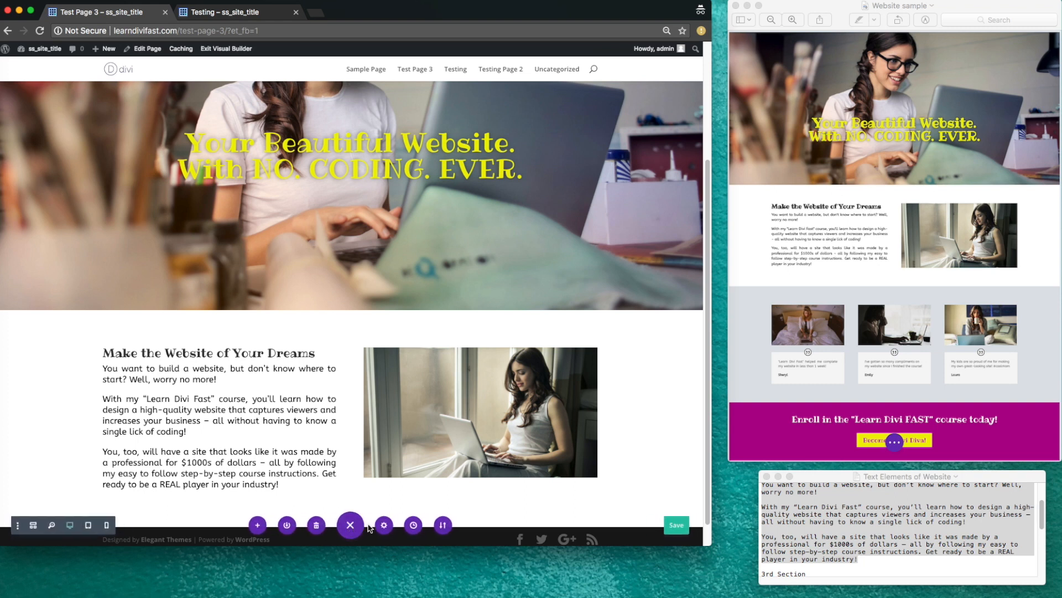
left_click(678, 525)
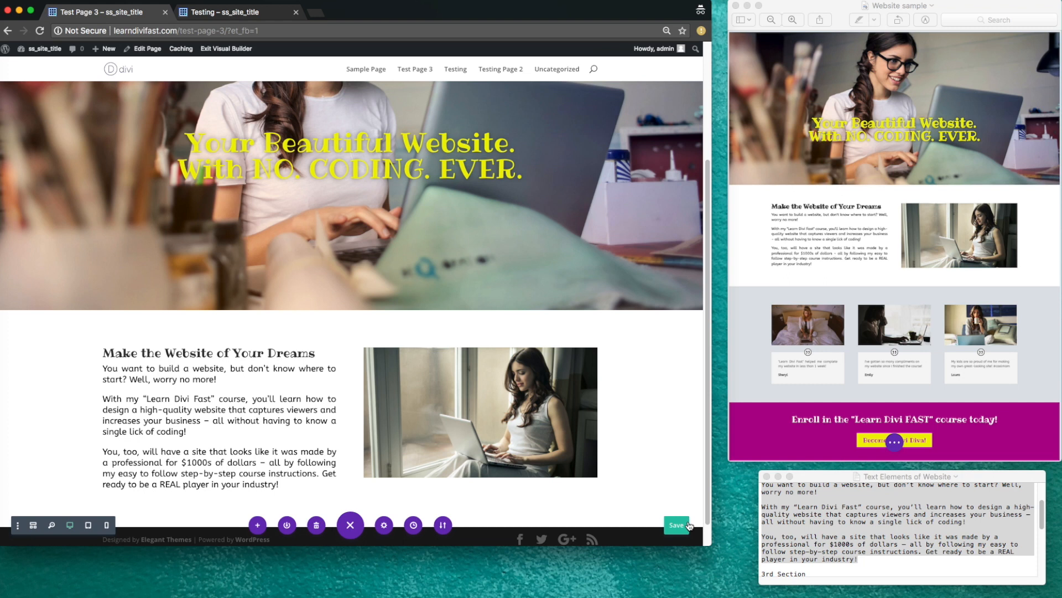
scroll(480, 465, "down", 1)
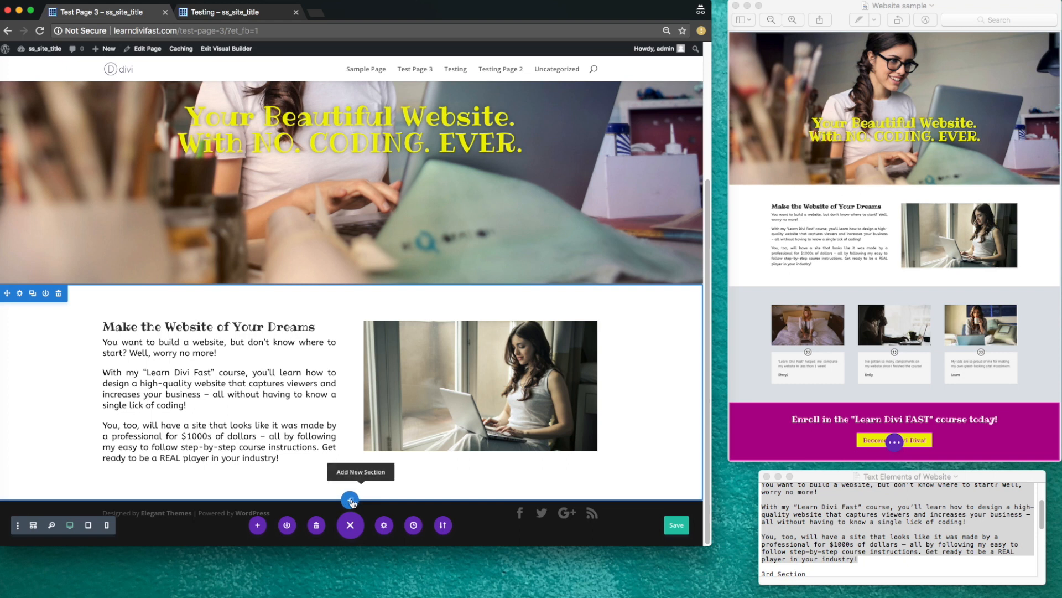
left_click(350, 500)
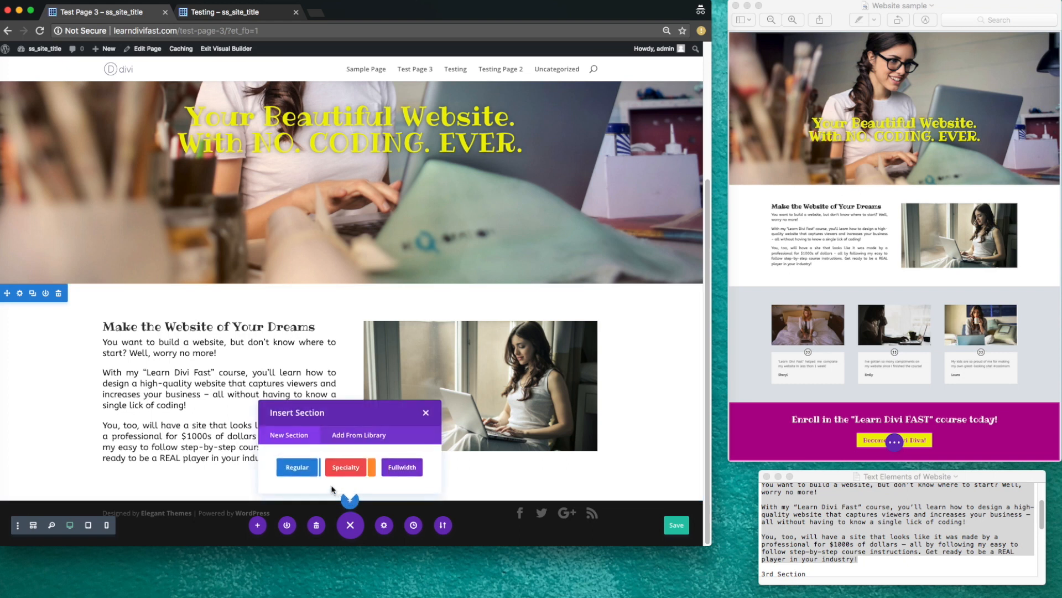
left_click(304, 468)
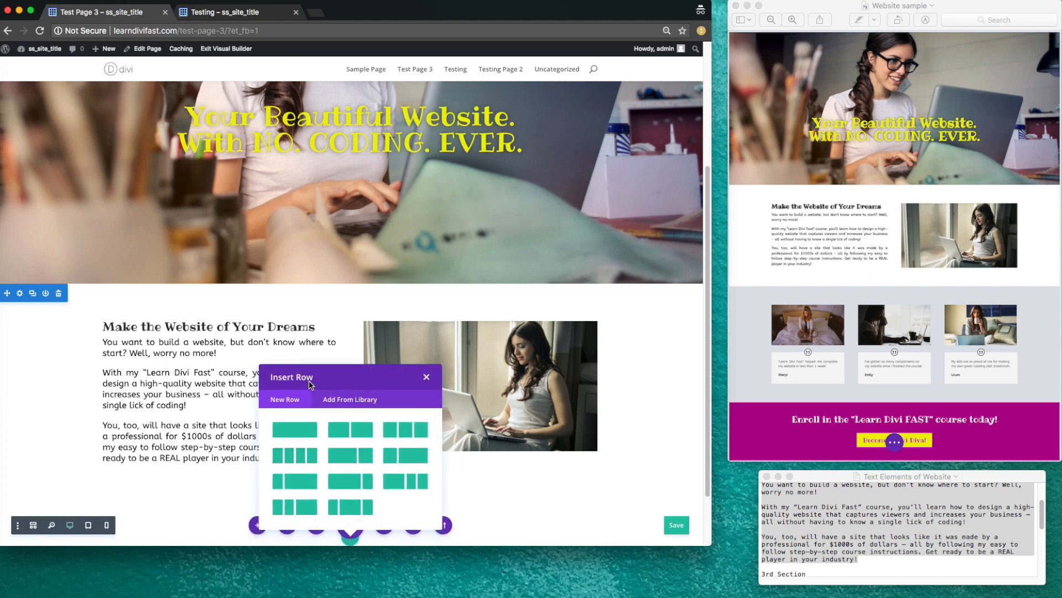
left_click(428, 379)
scroll(429, 387, "down", 3)
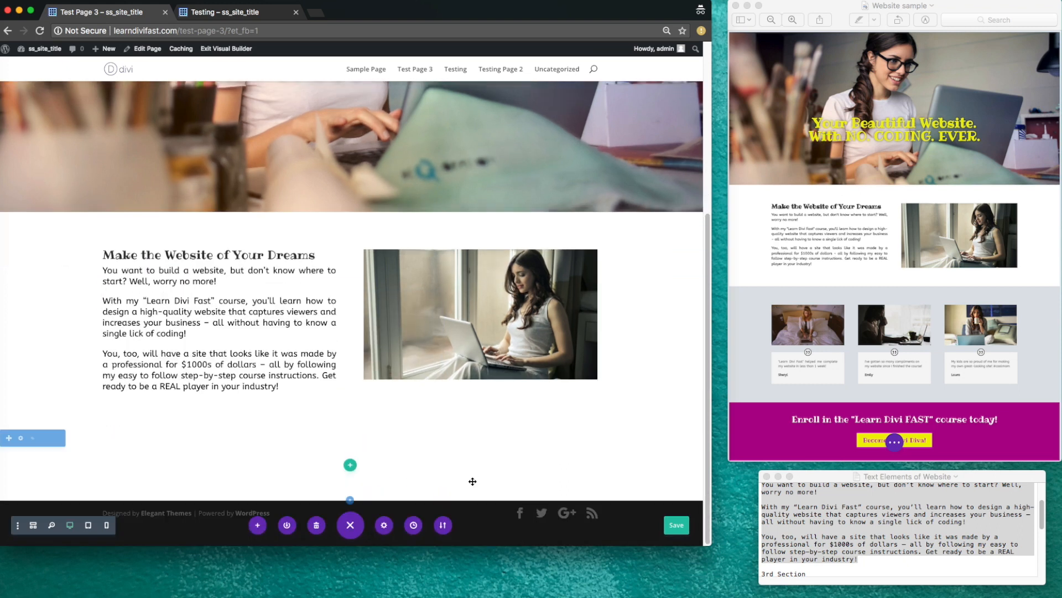
left_click(348, 527)
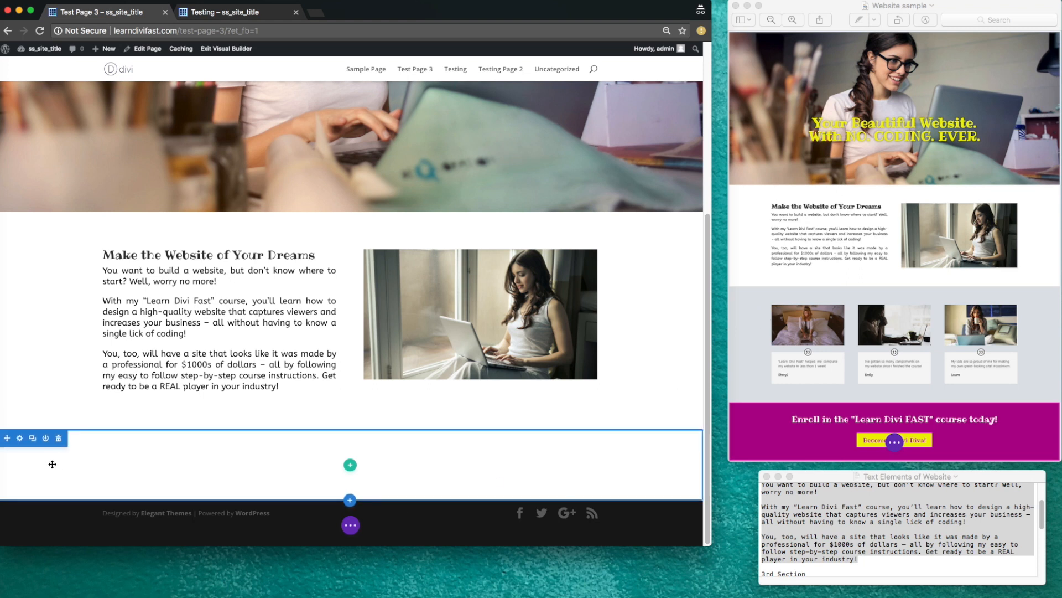
- Set the new section's background color to black at 7% opacity, rgba(0,0,0,0.07), and save the section settings
left_click(20, 439)
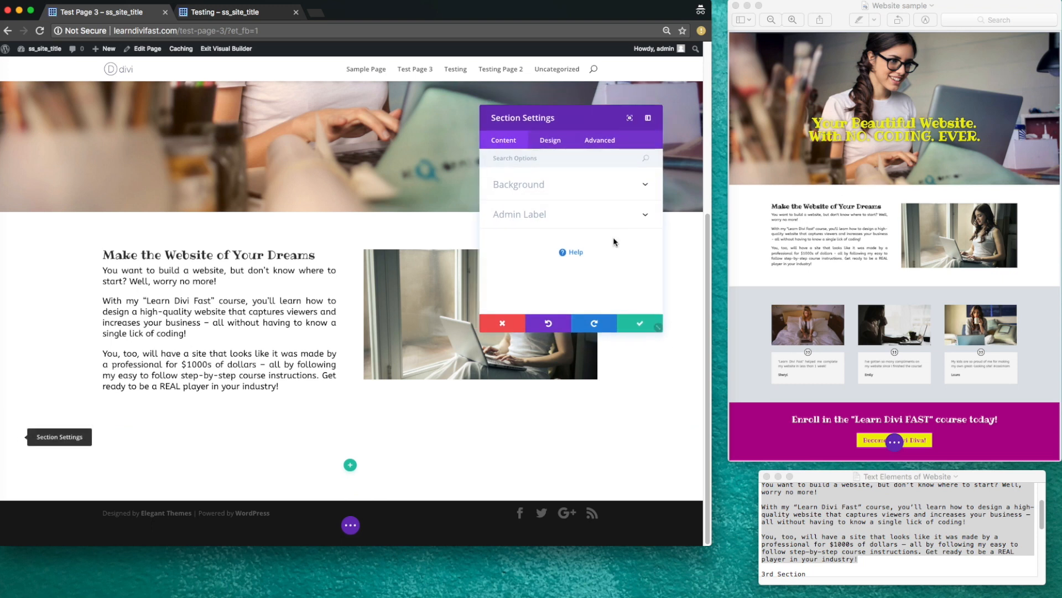
left_click(645, 187)
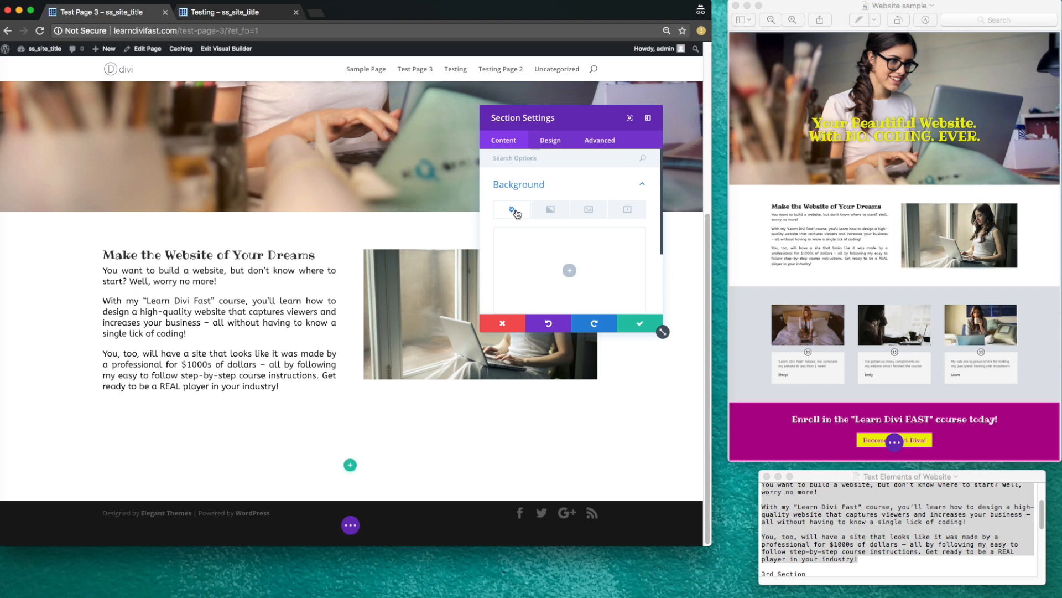
scroll(514, 211, "down", 1)
scroll(514, 211, "down", 1)
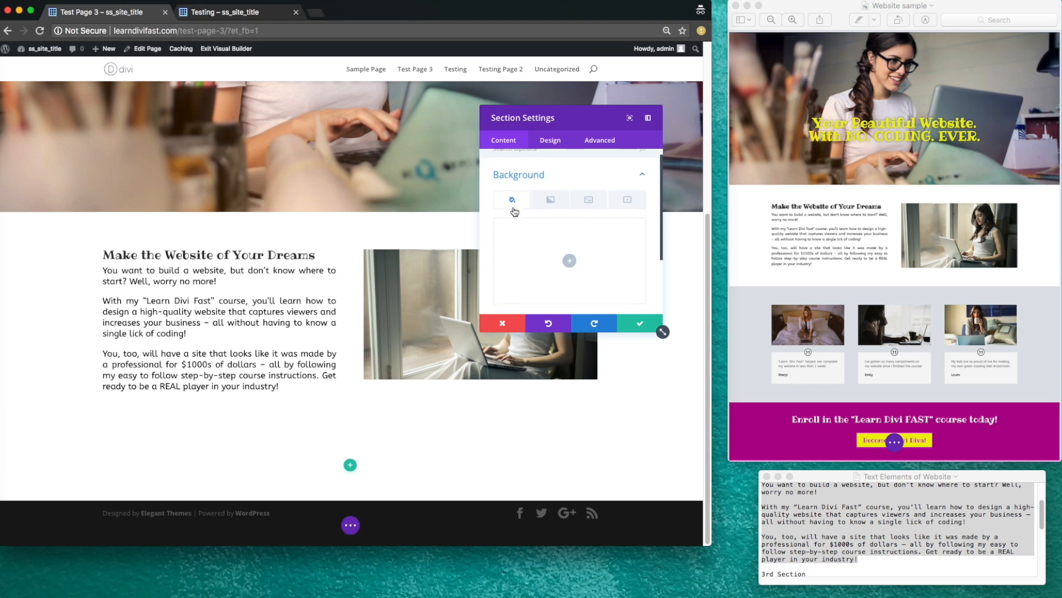
left_click(571, 261)
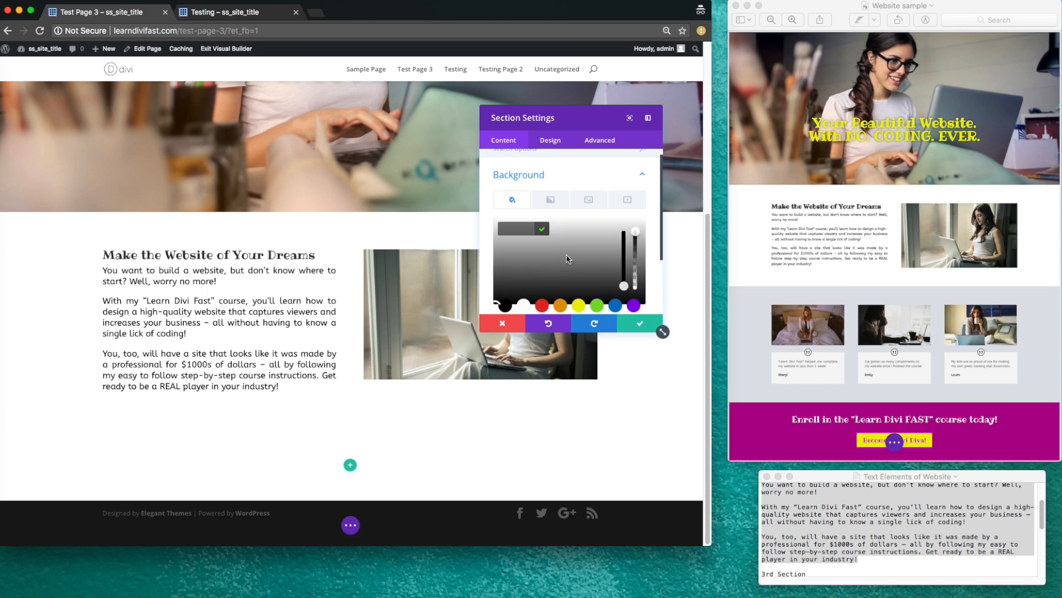
left_click(507, 307)
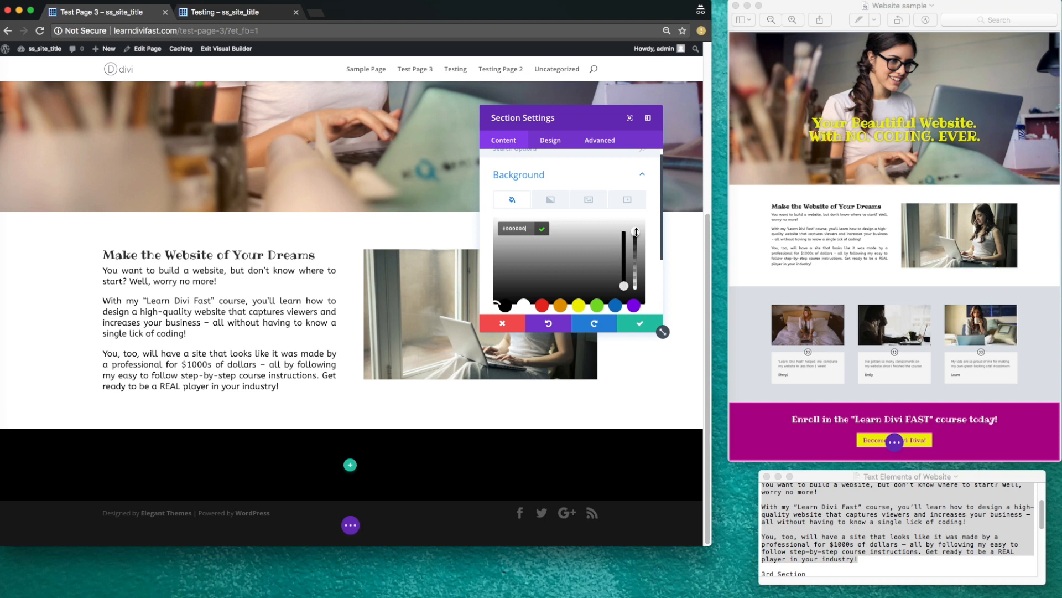
left_click_drag(636, 232, 640, 291)
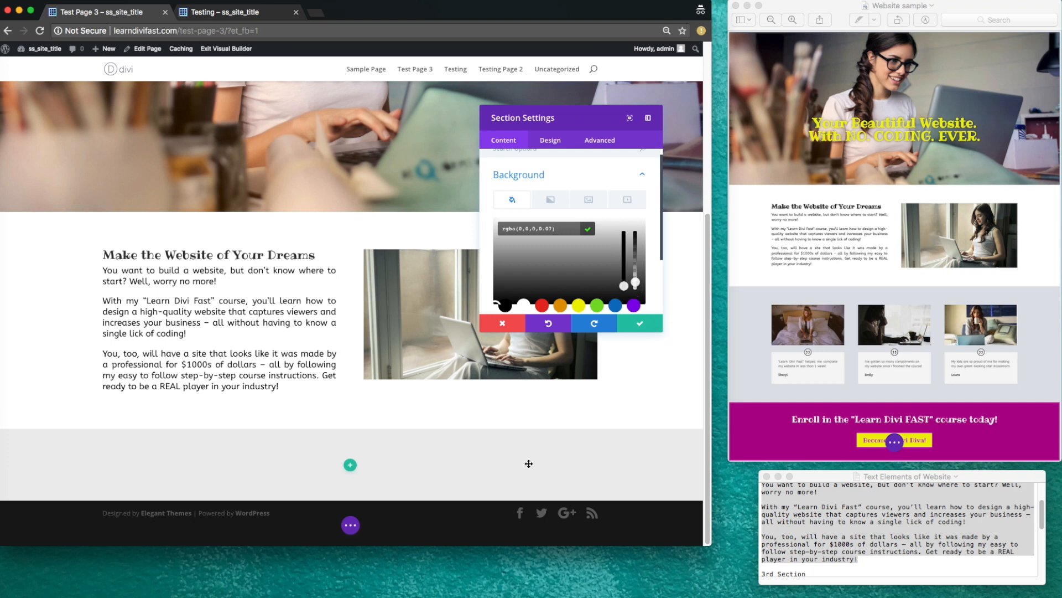
left_click(639, 325)
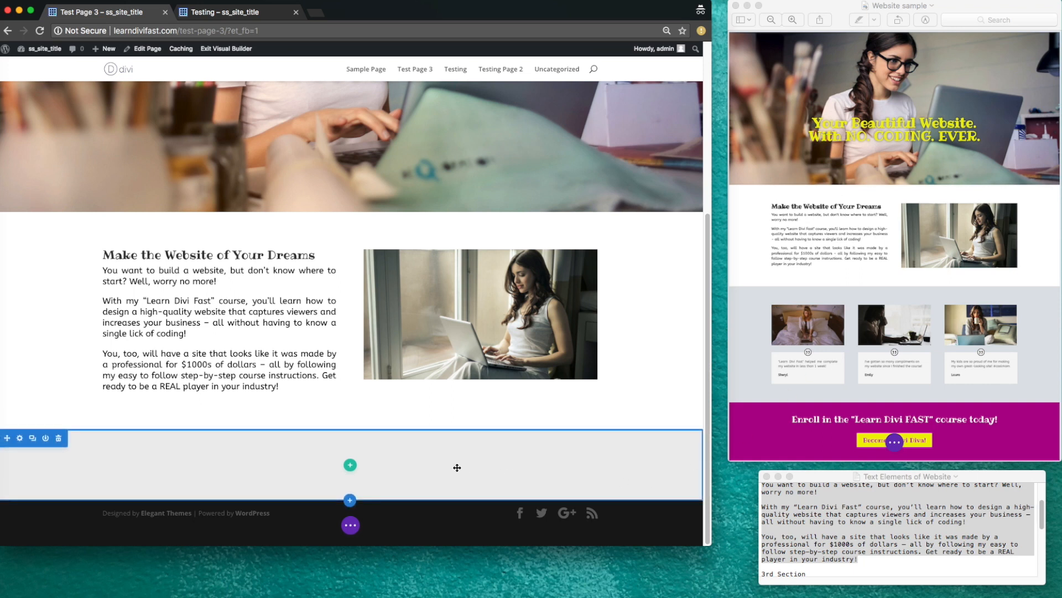
- Insert a row of three equal columns in the gray section without adding a module, and duplicate the row
left_click(350, 466)
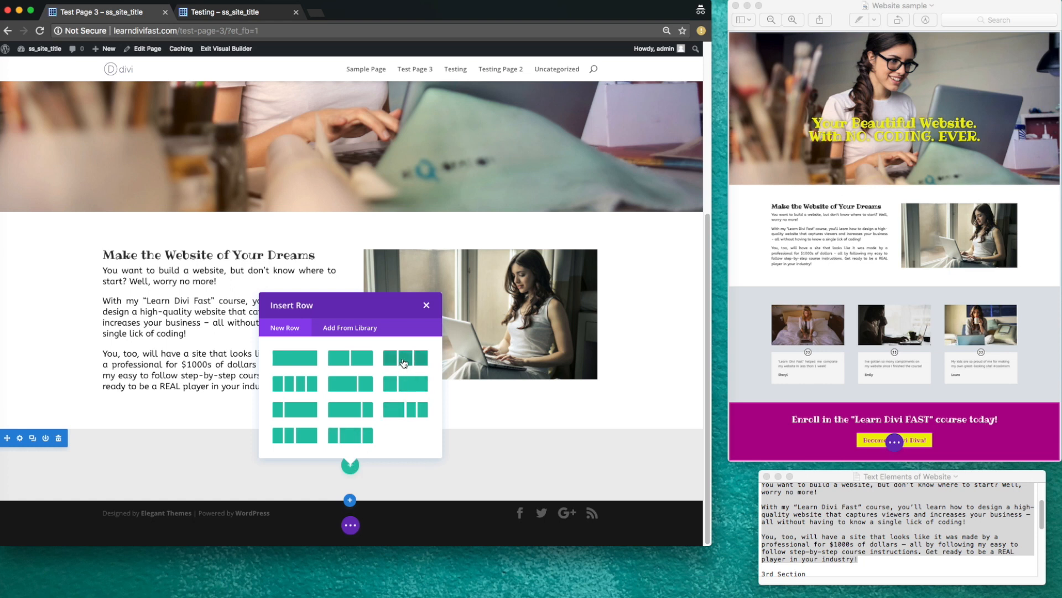
left_click(403, 363)
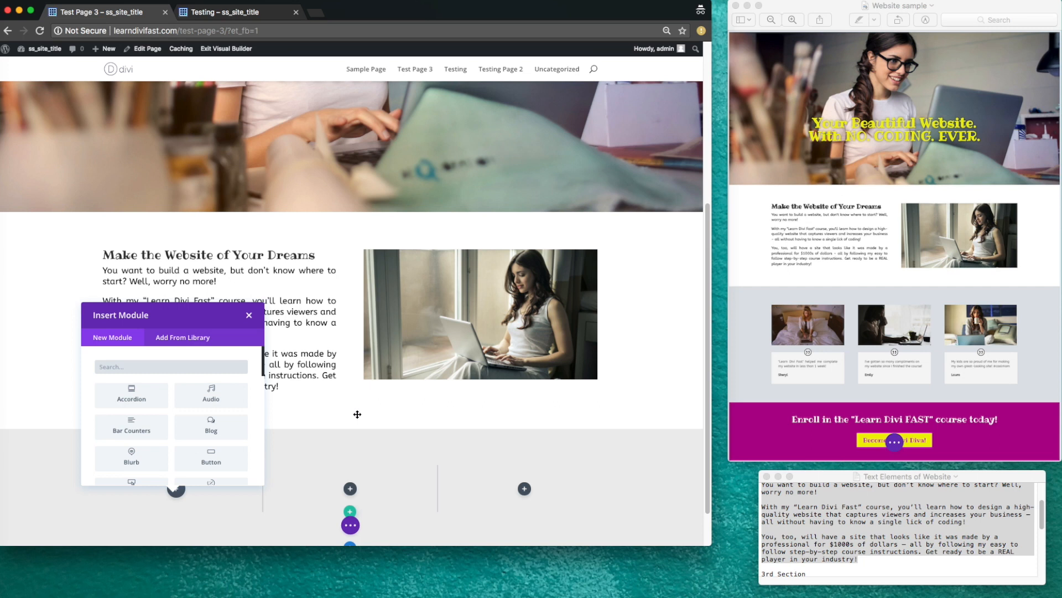
scroll(358, 417, "down", 1)
scroll(358, 417, "down", 2)
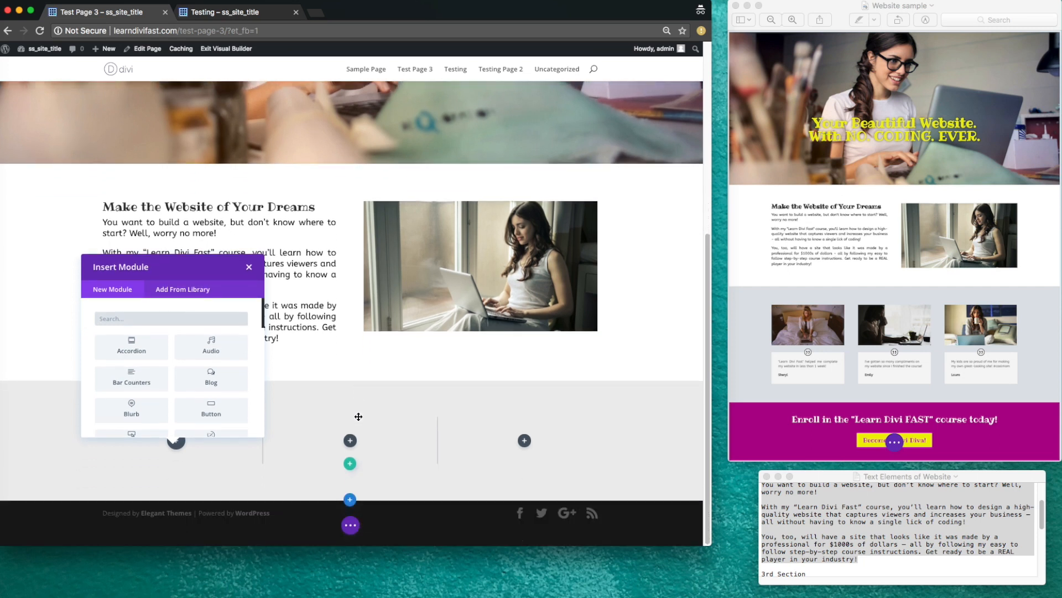
left_click(250, 268)
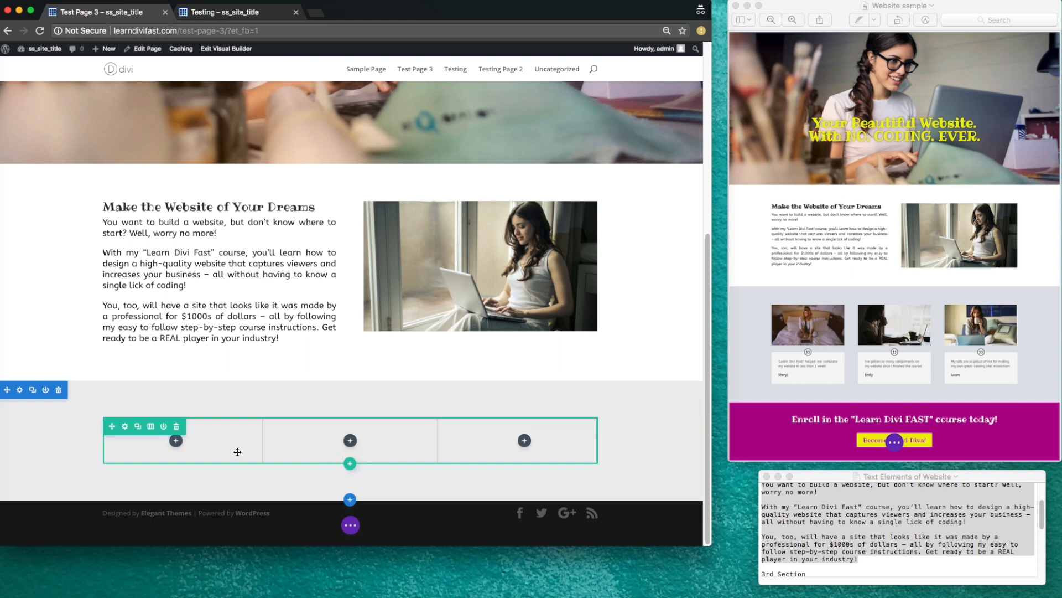
left_click(139, 430)
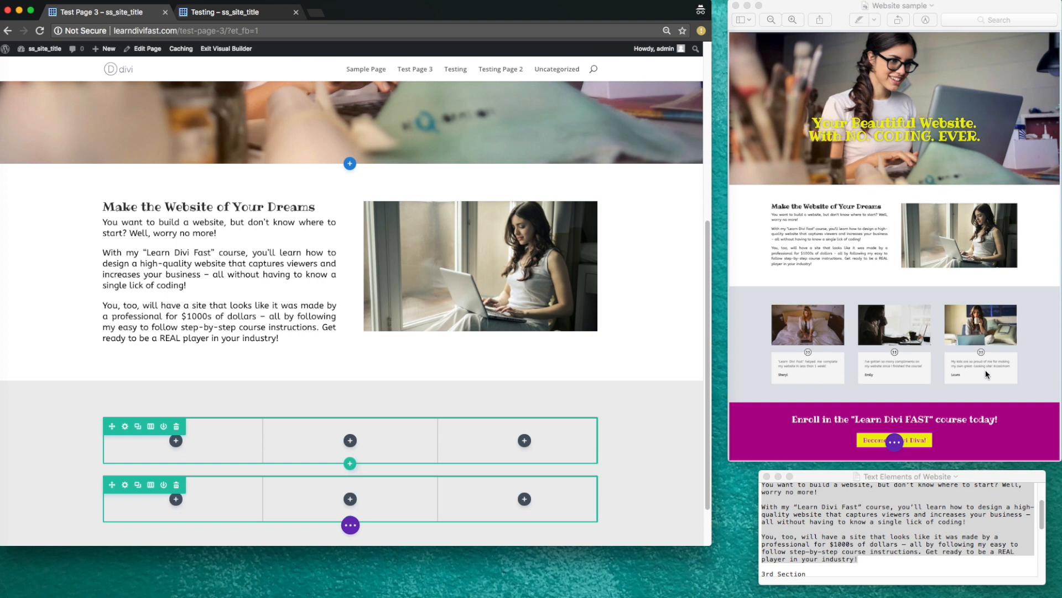
- Add an Image module to the upper row's first column using 5.jpg from the media library, and save the module
left_click(176, 441)
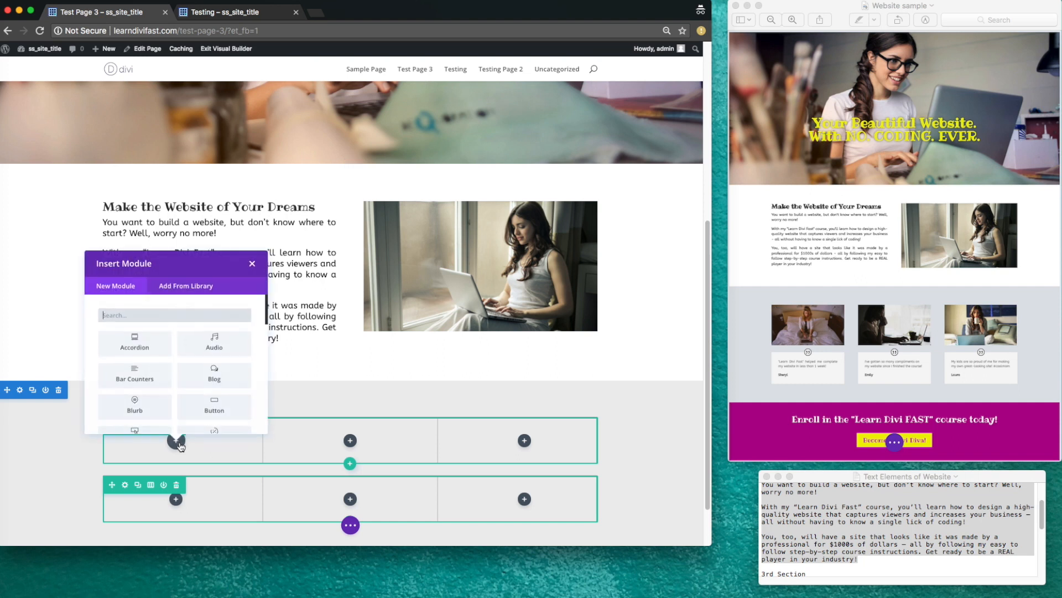
scroll(166, 366, "down", 3)
scroll(163, 369, "down", 4)
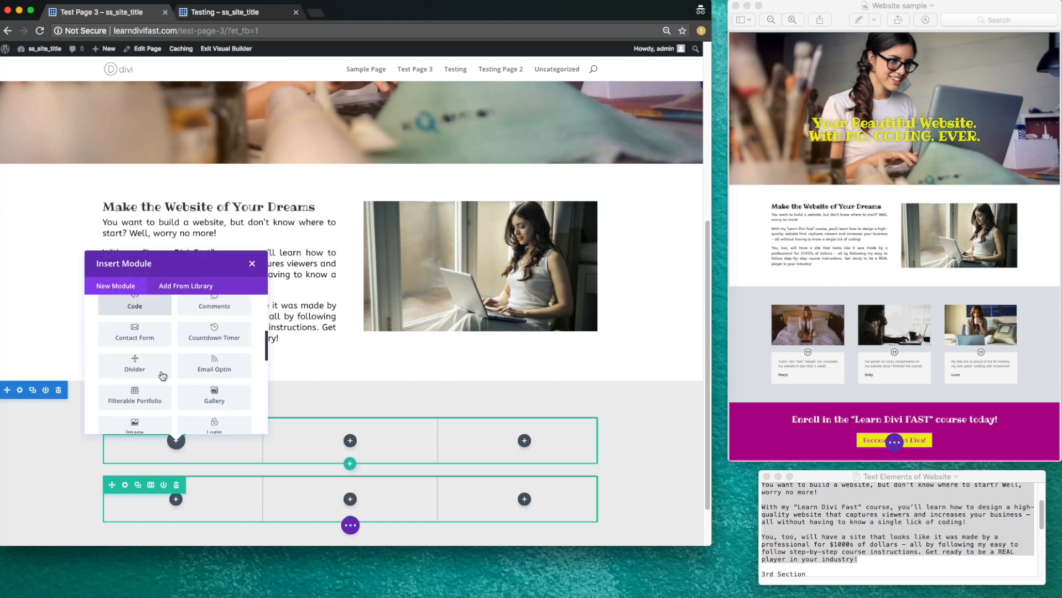
left_click(140, 387)
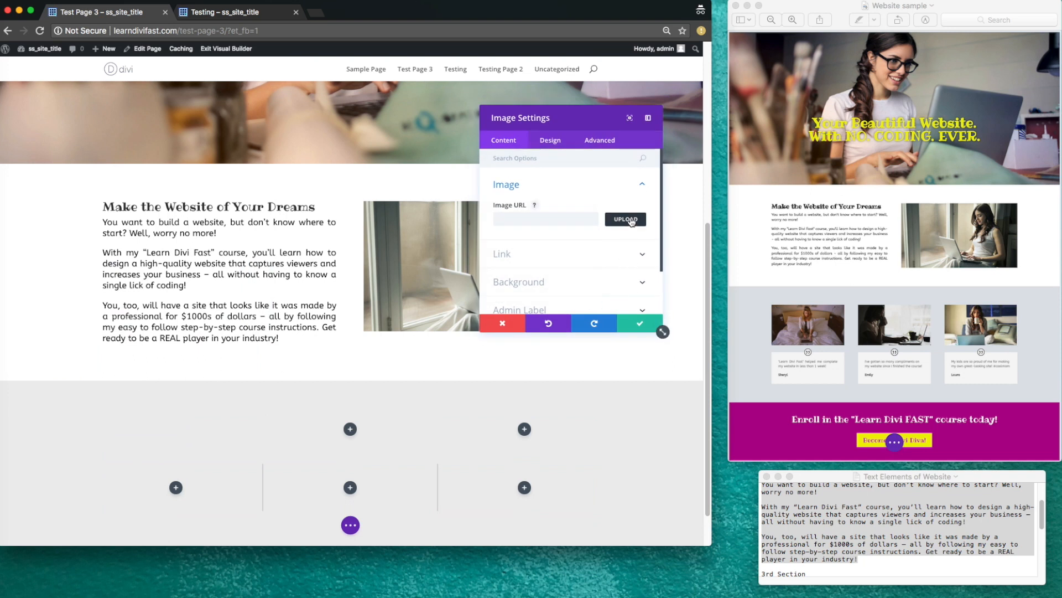
left_click(632, 221)
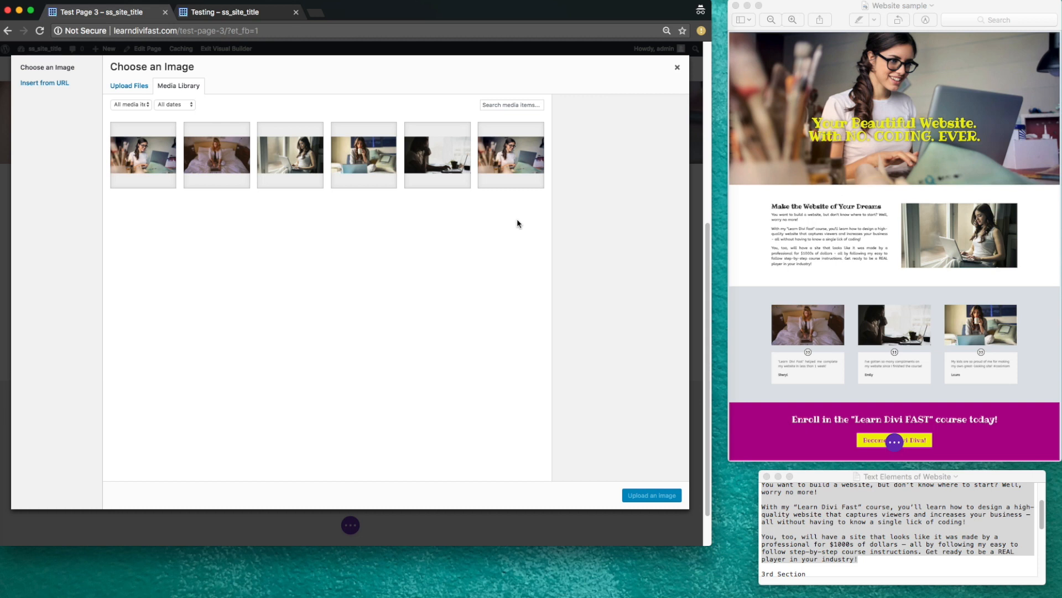
left_click(226, 156)
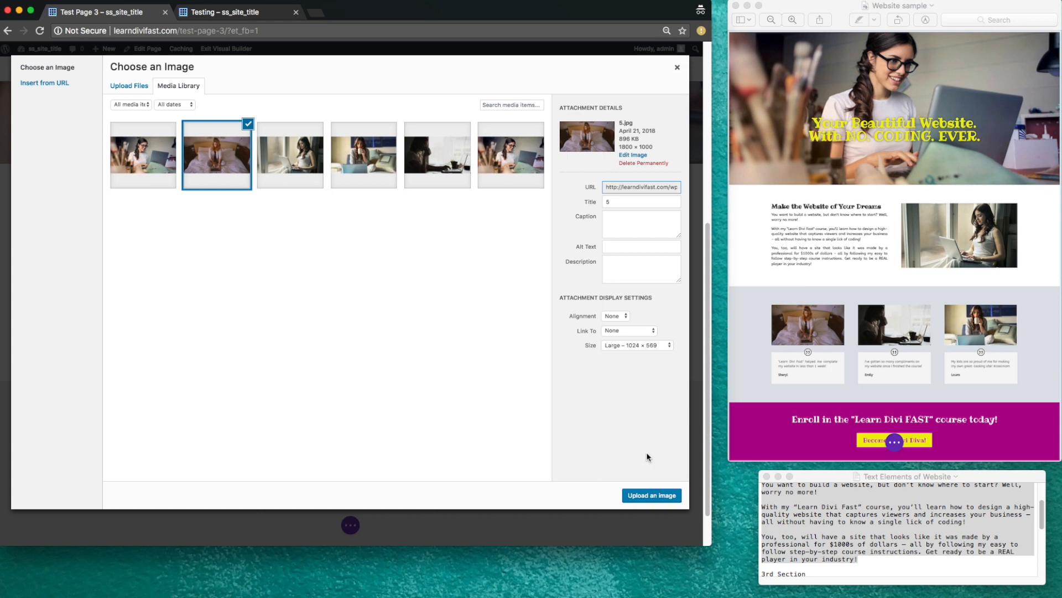
left_click(659, 496)
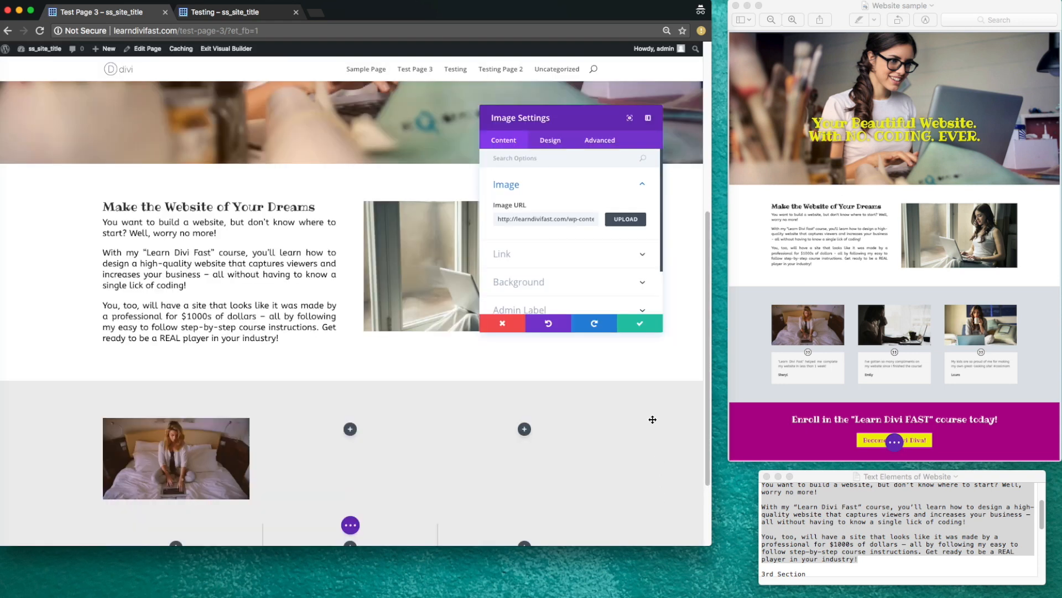
left_click(639, 324)
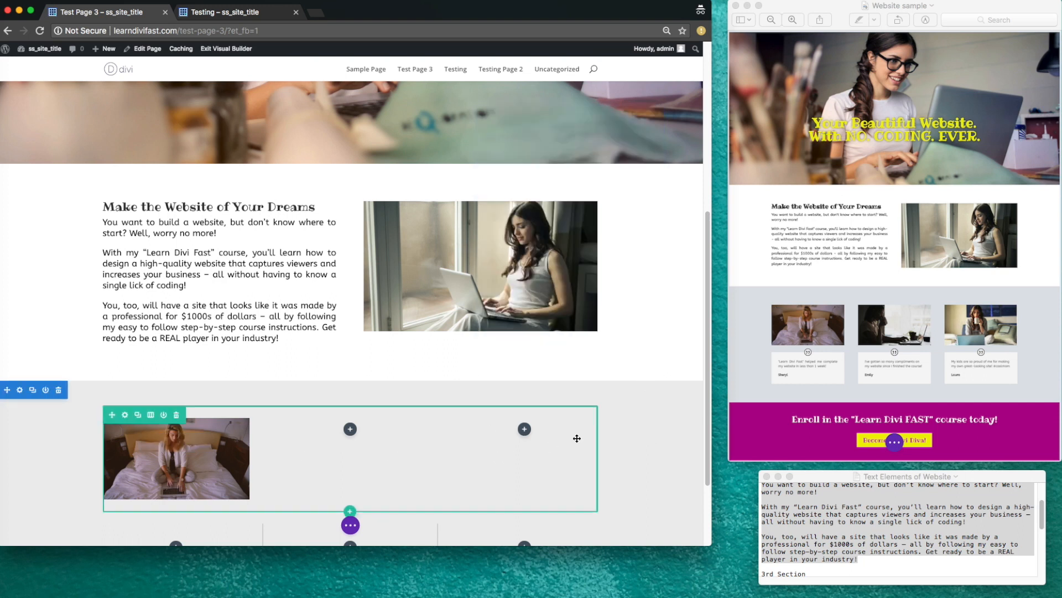
- Duplicate the bed image module twice and place the copies in the second and third columns of the same row
scroll(623, 439, "down", 4)
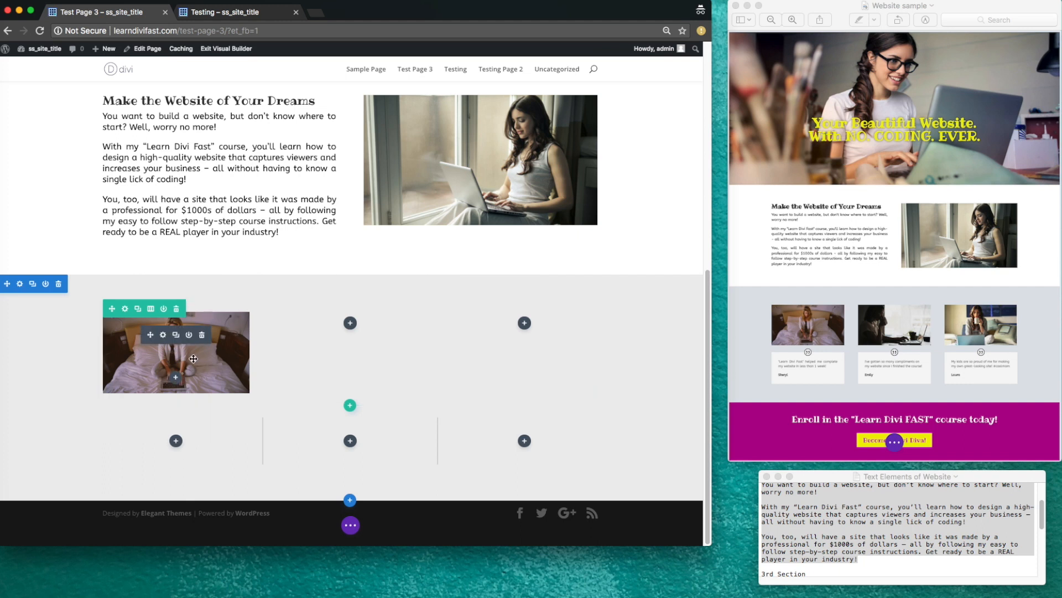
left_click(176, 336)
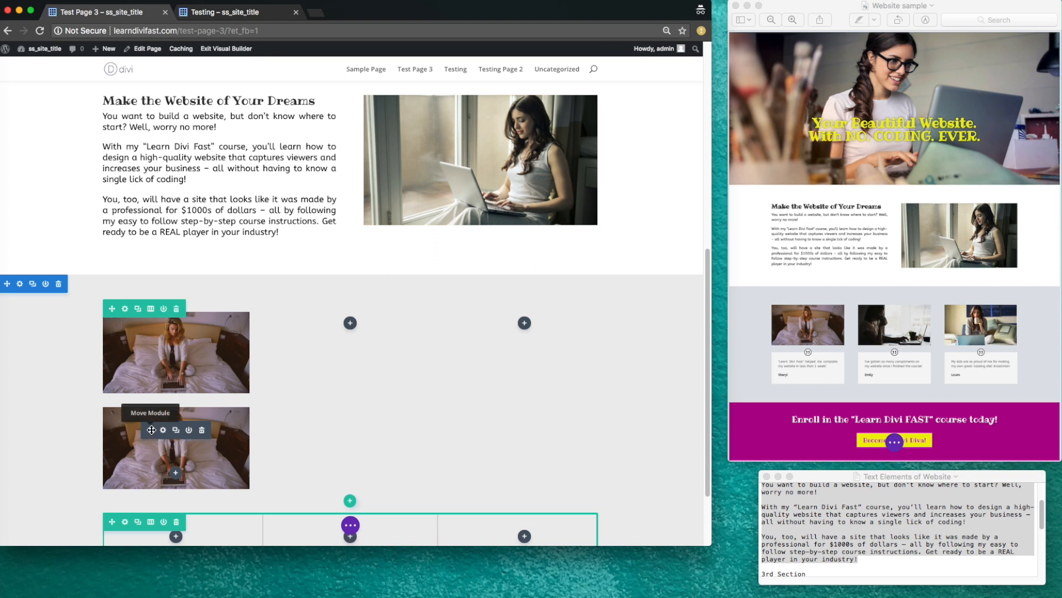
left_click_drag(151, 429, 352, 340)
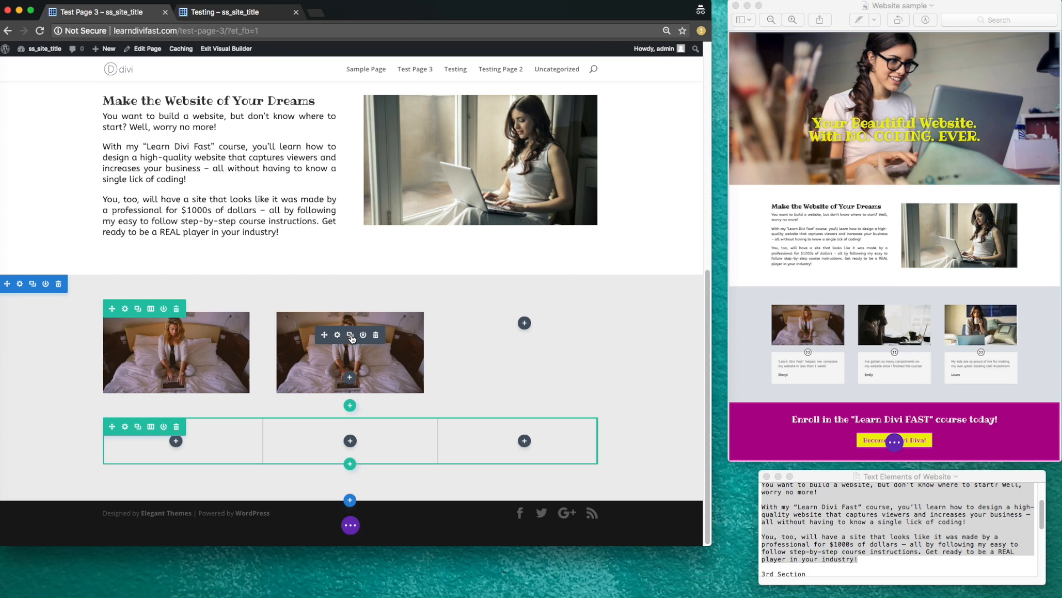
left_click(351, 336)
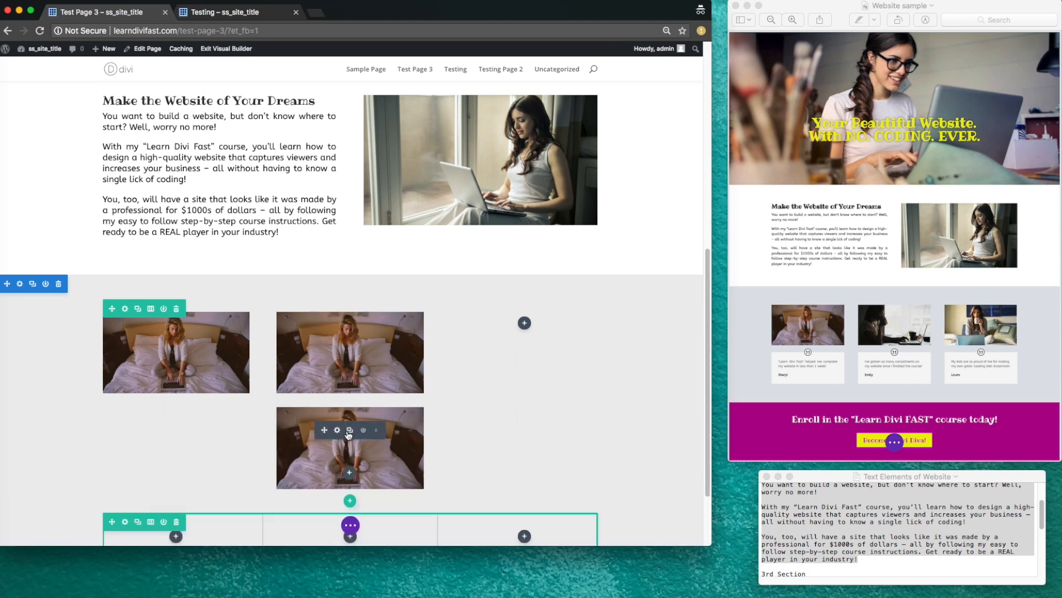
left_click_drag(326, 430, 508, 338)
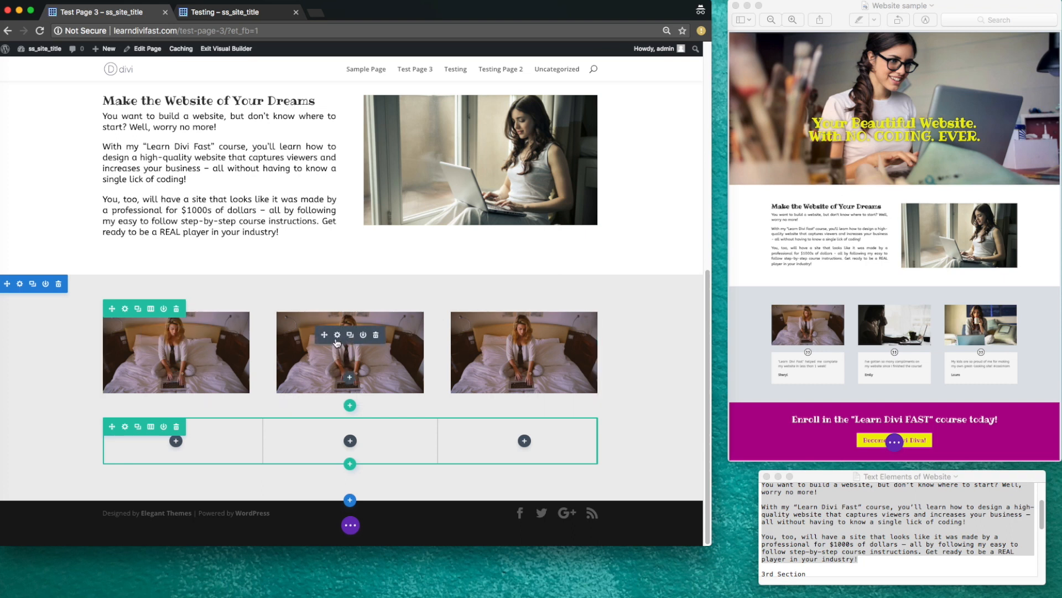
- Replace the middle column's image with 2.jpg from the media library and save the module
left_click(337, 335)
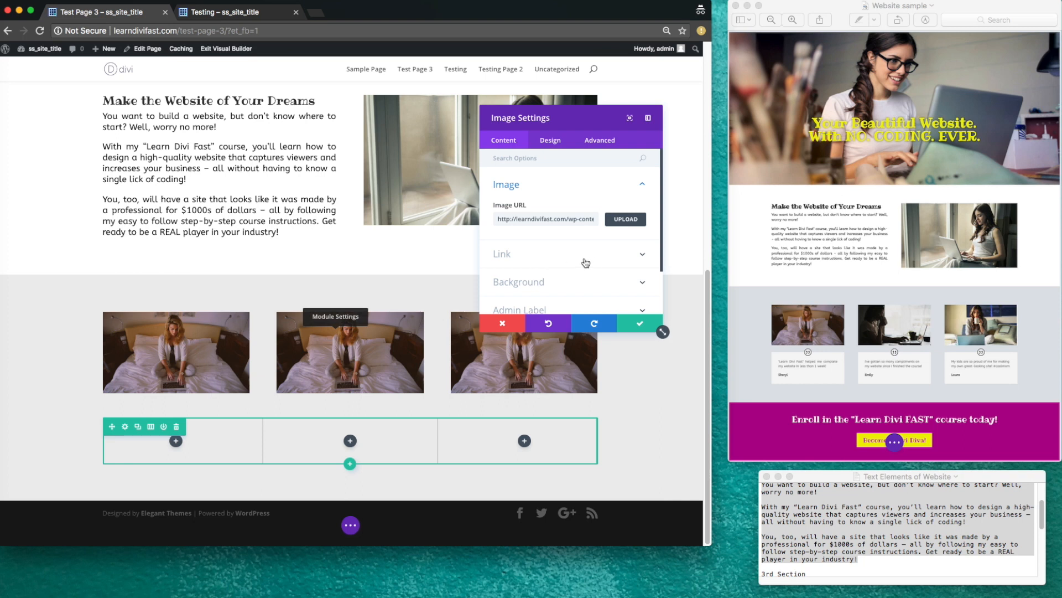
left_click(625, 220)
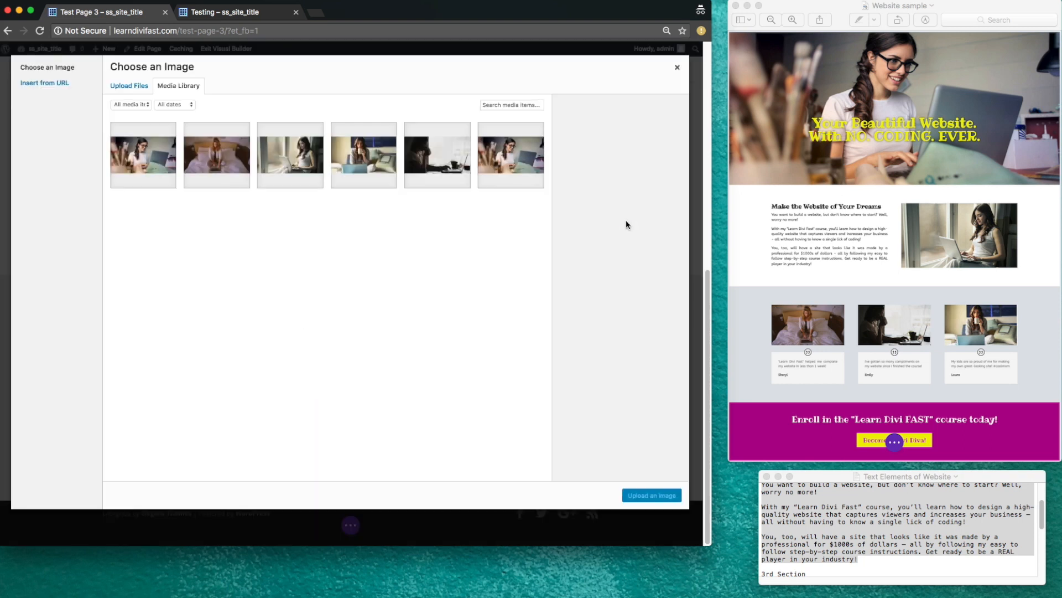
left_click(441, 161)
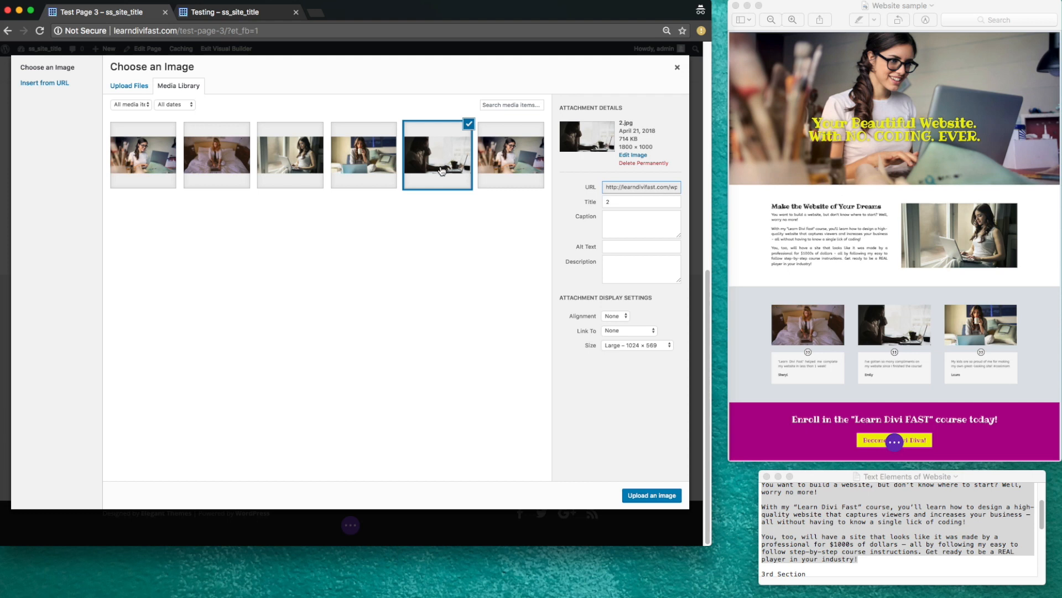
left_click(649, 500)
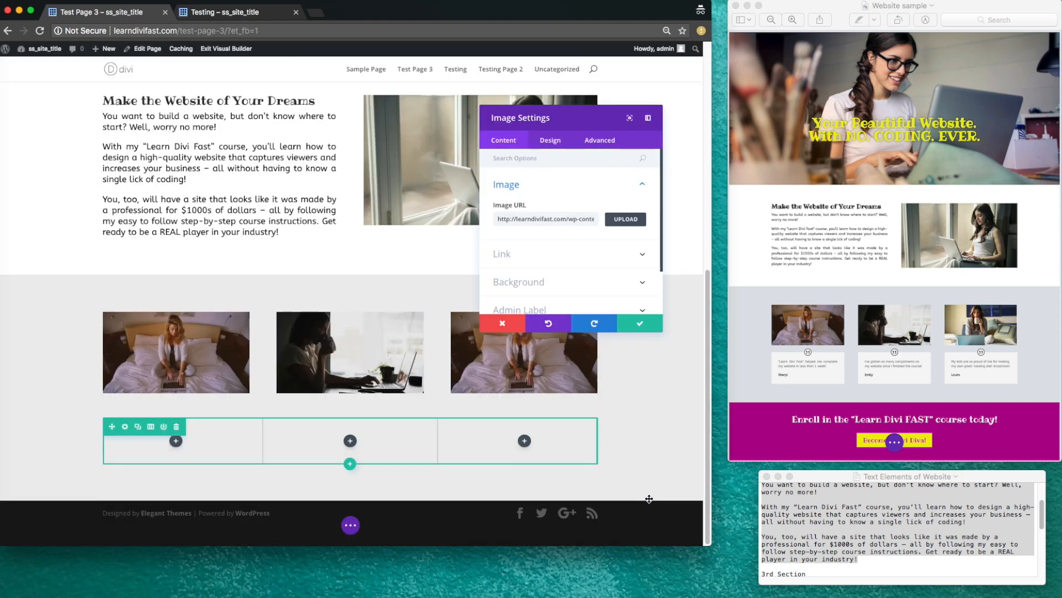
left_click(640, 323)
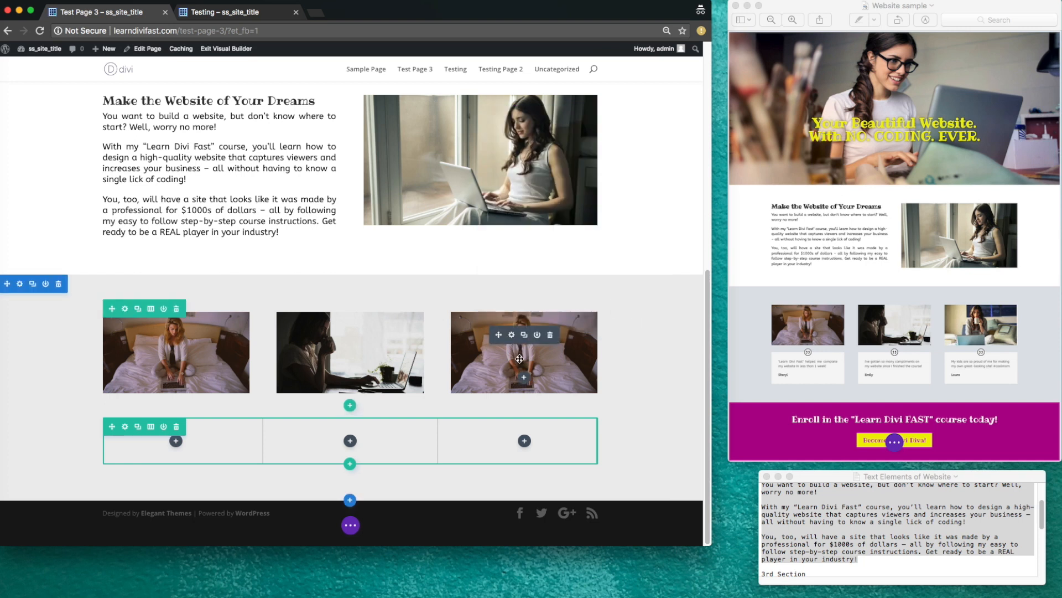
- Replace the third column's image with 3.jpg from the media library and save the module
left_click(512, 336)
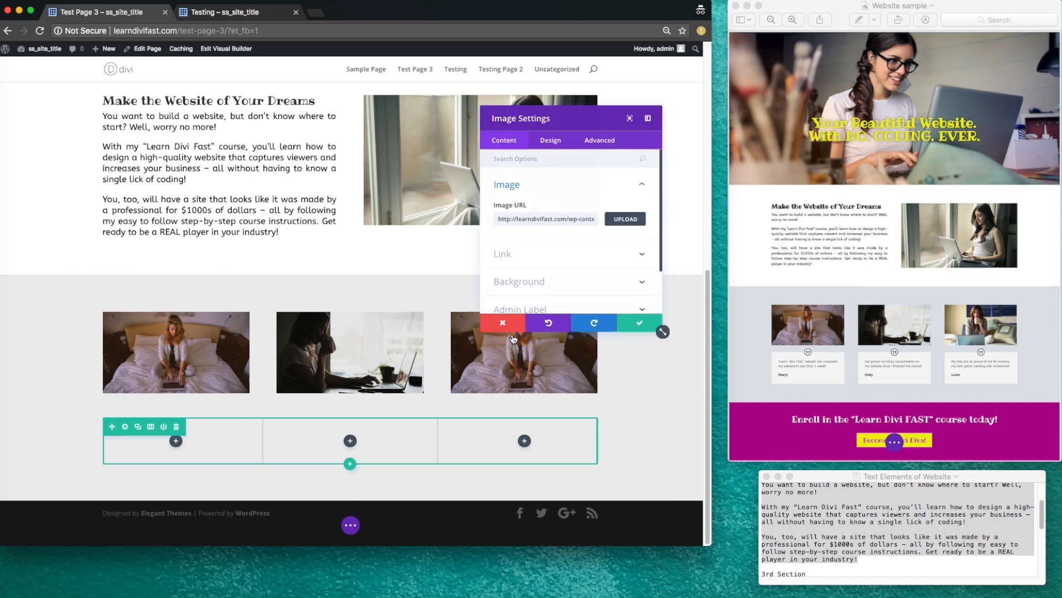
left_click(624, 219)
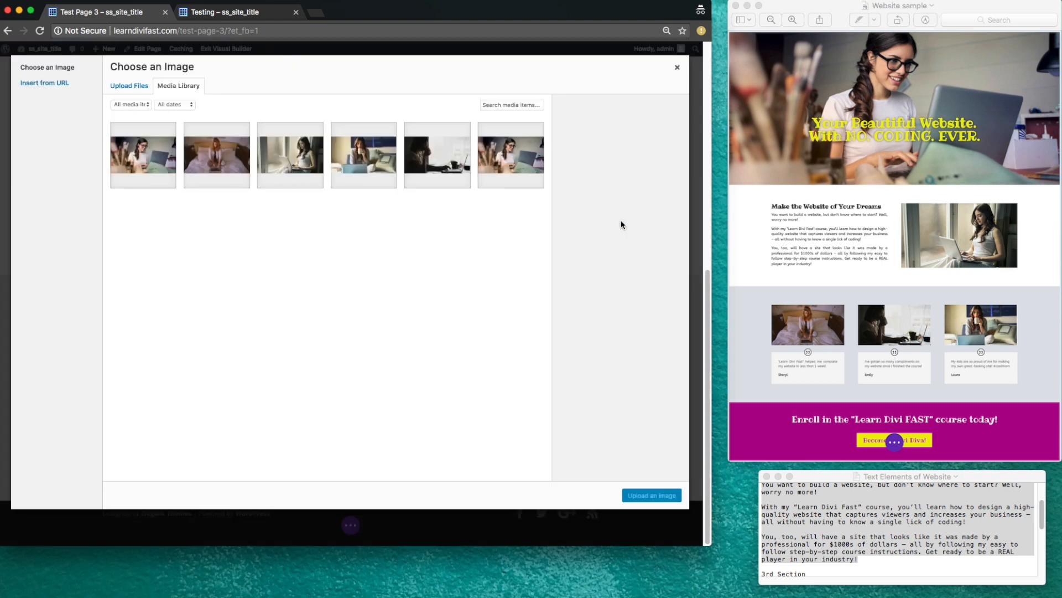
left_click(366, 160)
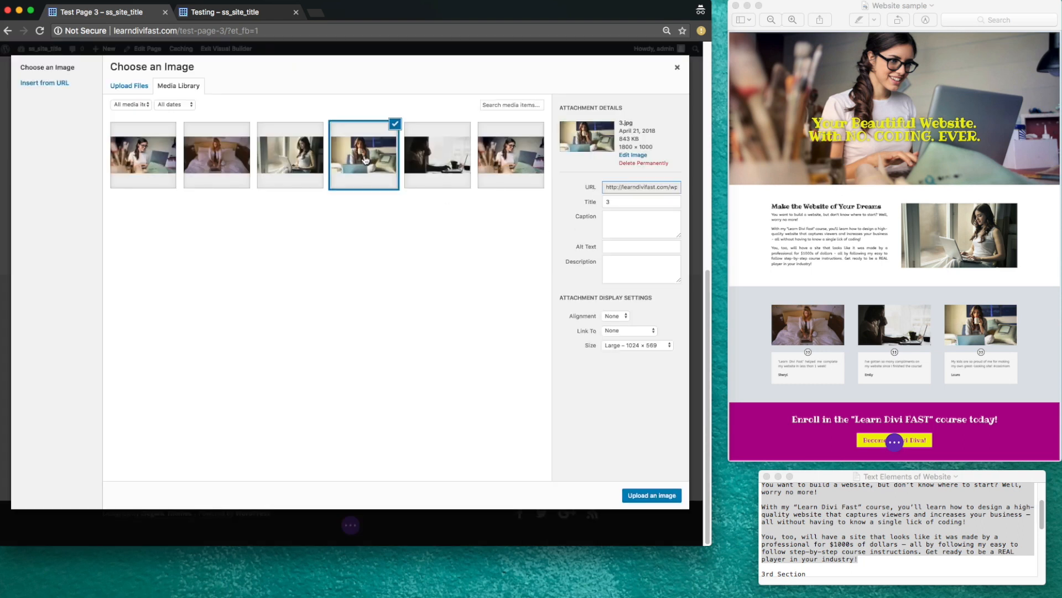
left_click(644, 496)
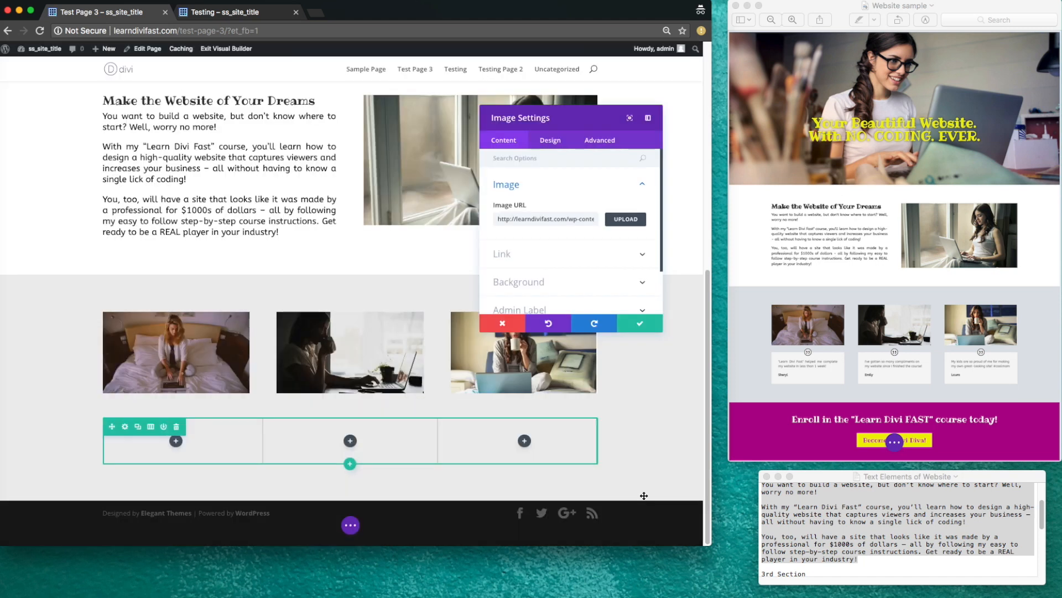
left_click(635, 325)
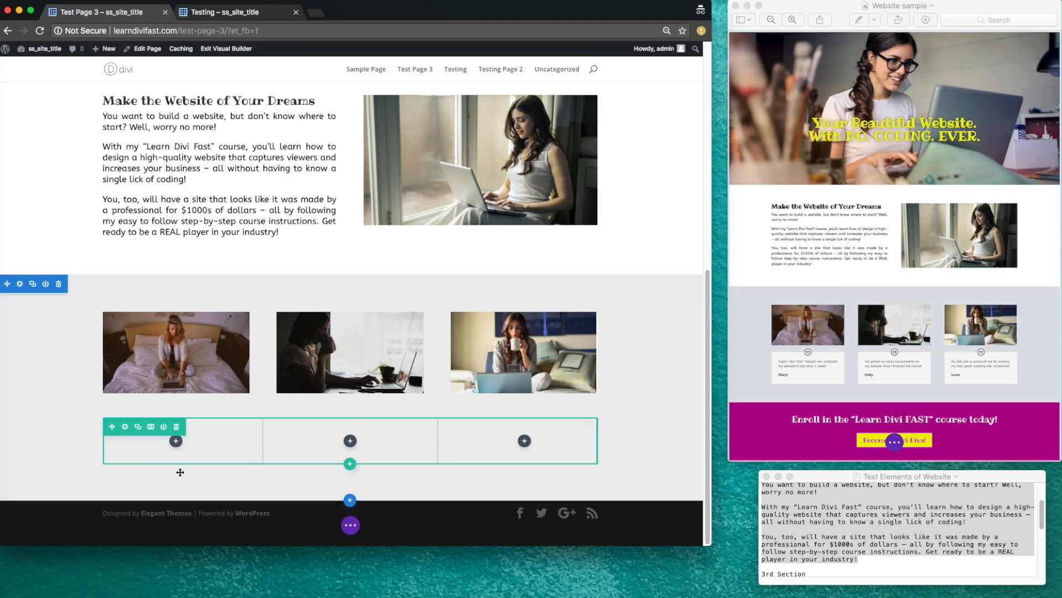
- Insert a Testimonial module in the first column of the row beneath the three images
left_click(176, 441)
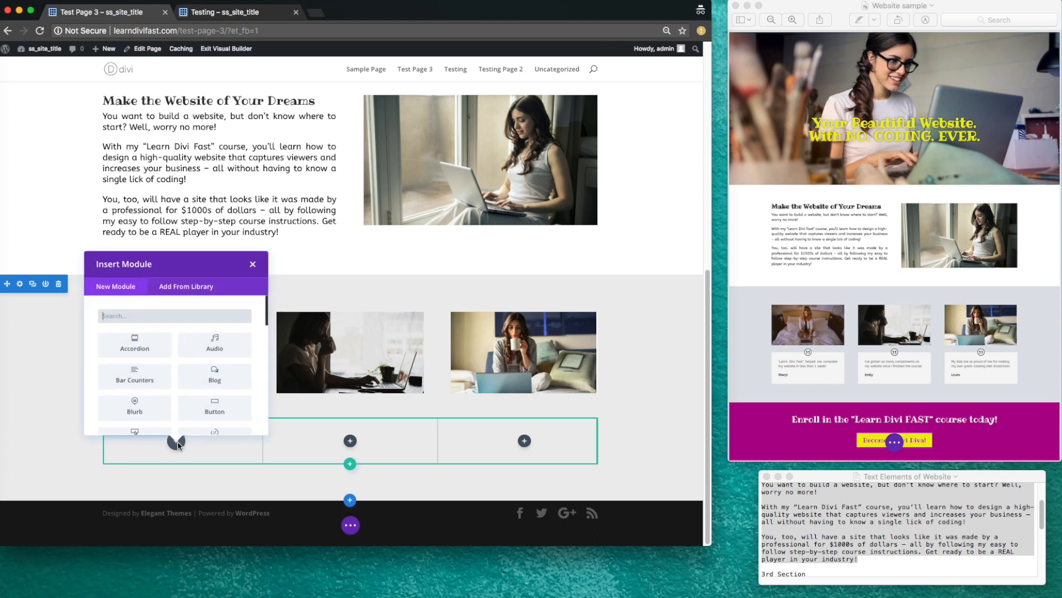
scroll(203, 380, "down", 2)
scroll(203, 380, "down", 5)
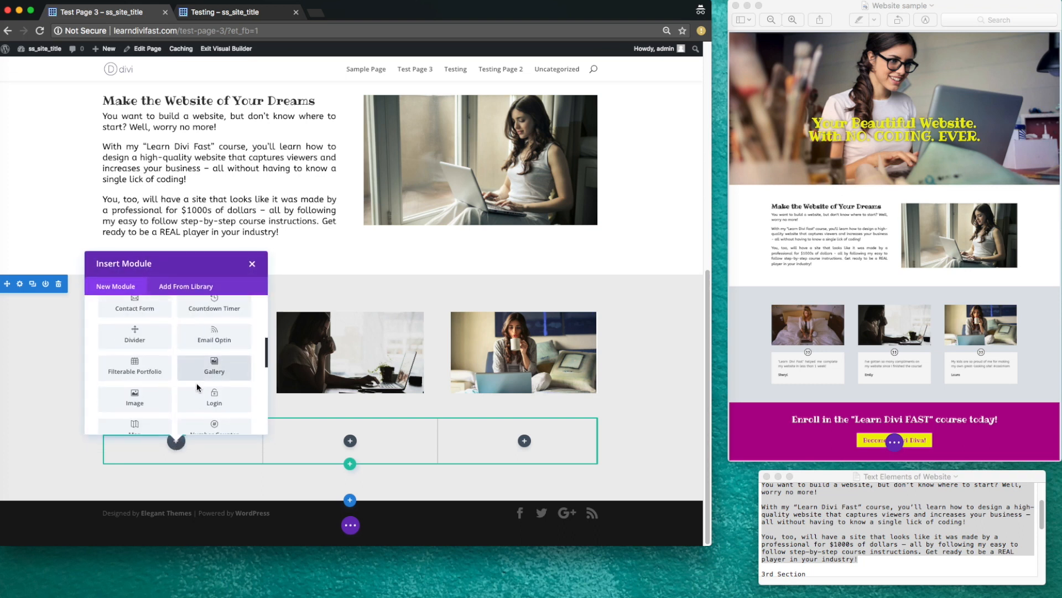
scroll(197, 389, "down", 5)
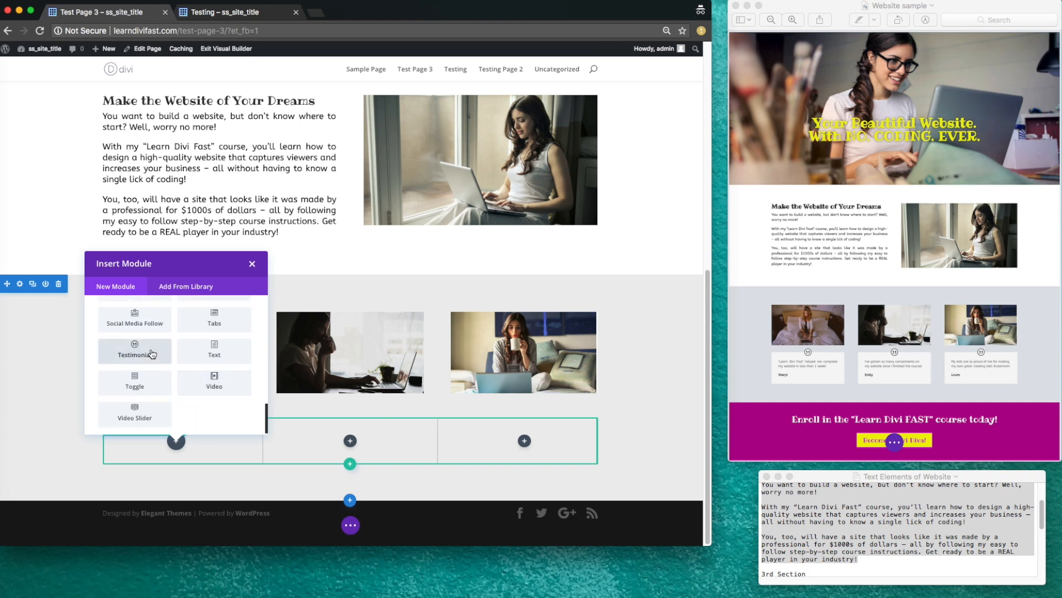
left_click(134, 351)
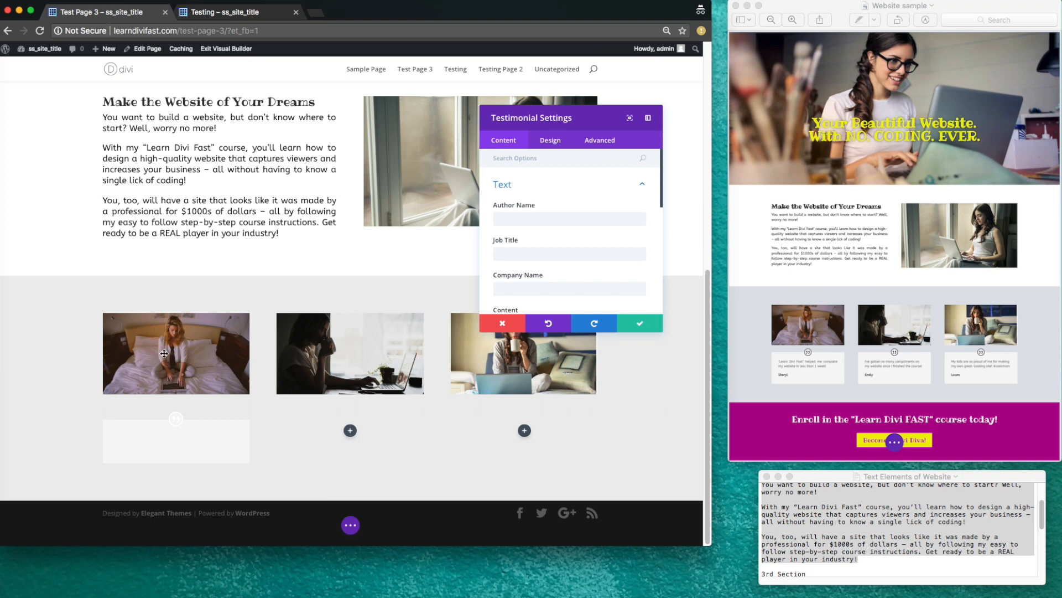
- Copy the first author's name from the 3rd Section of the Text Elements document into the testimonial's Author Name
scroll(829, 542, "down", 3)
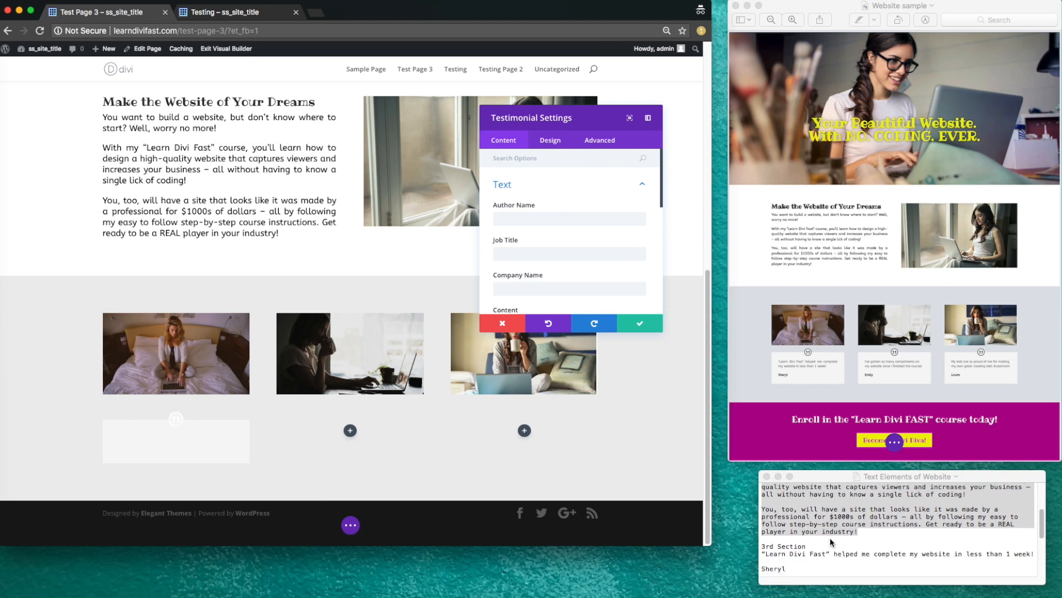
scroll(830, 542, "down", 4)
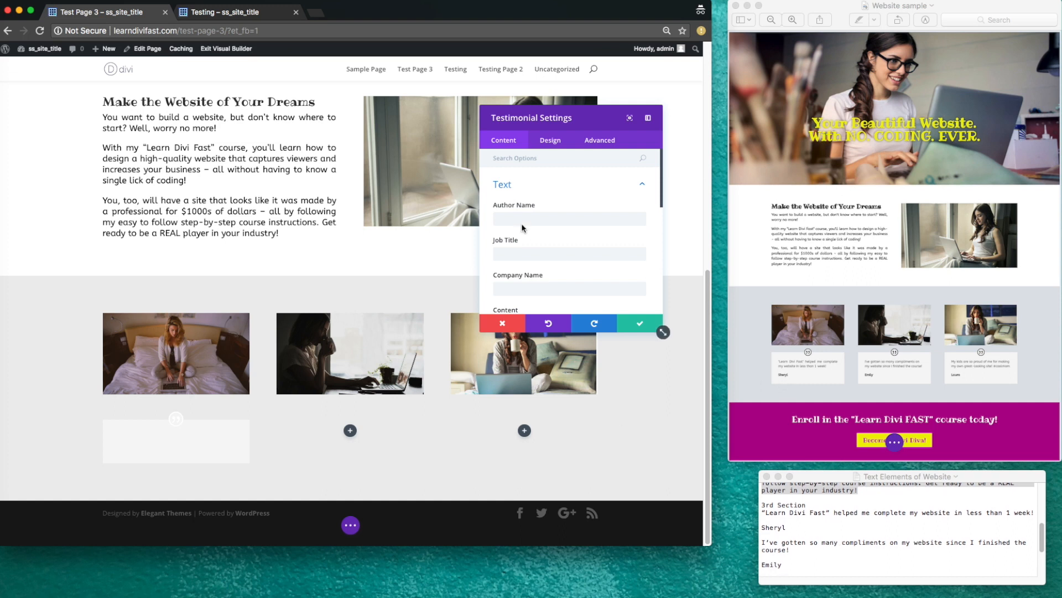
left_click(789, 510)
left_click_drag(788, 526, 758, 529)
key("super+c")
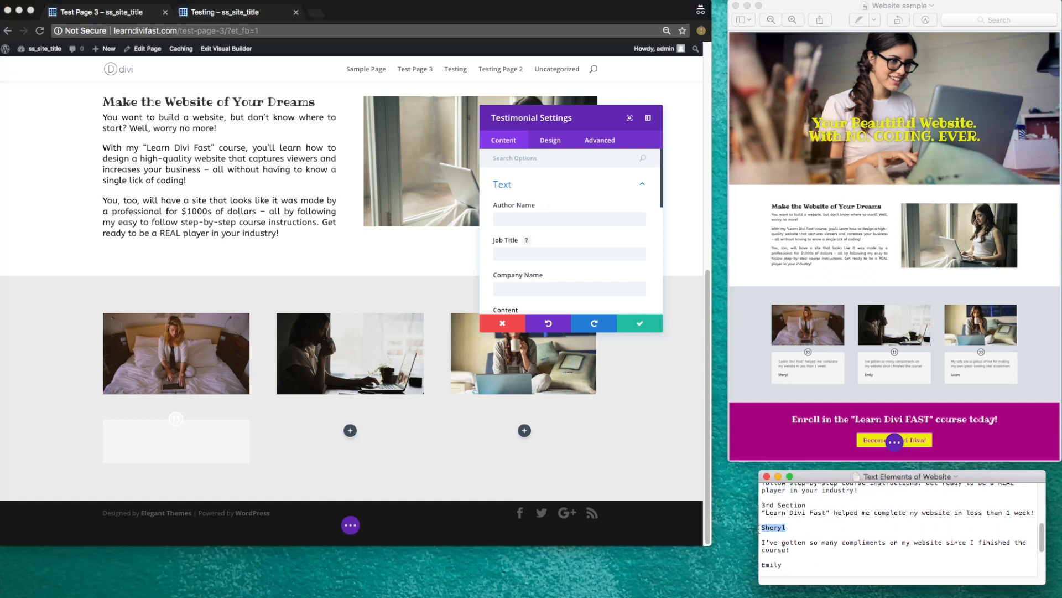
left_click(523, 211)
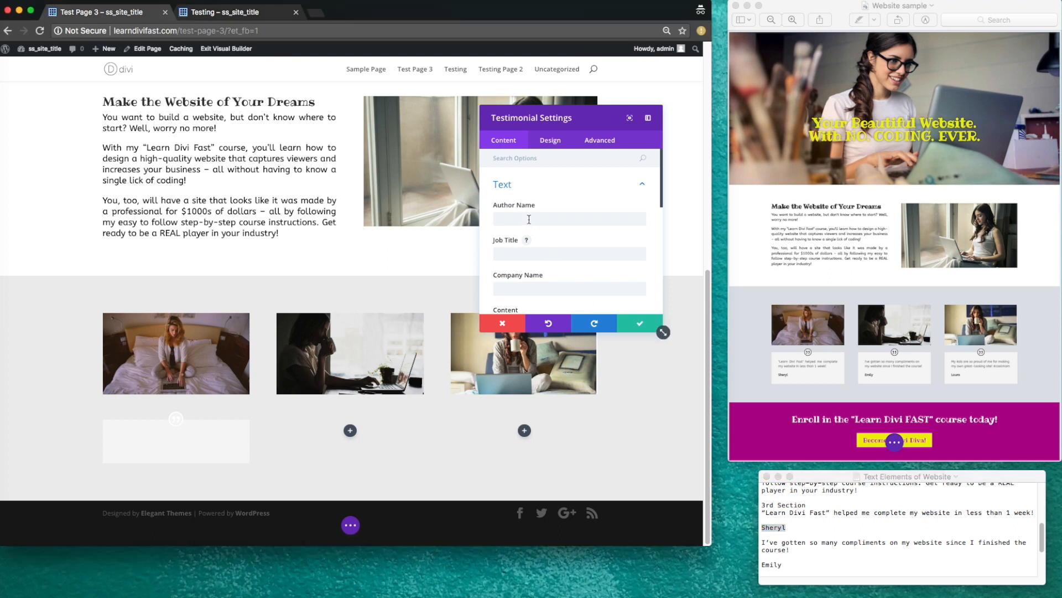
left_click(529, 219)
key("super+v")
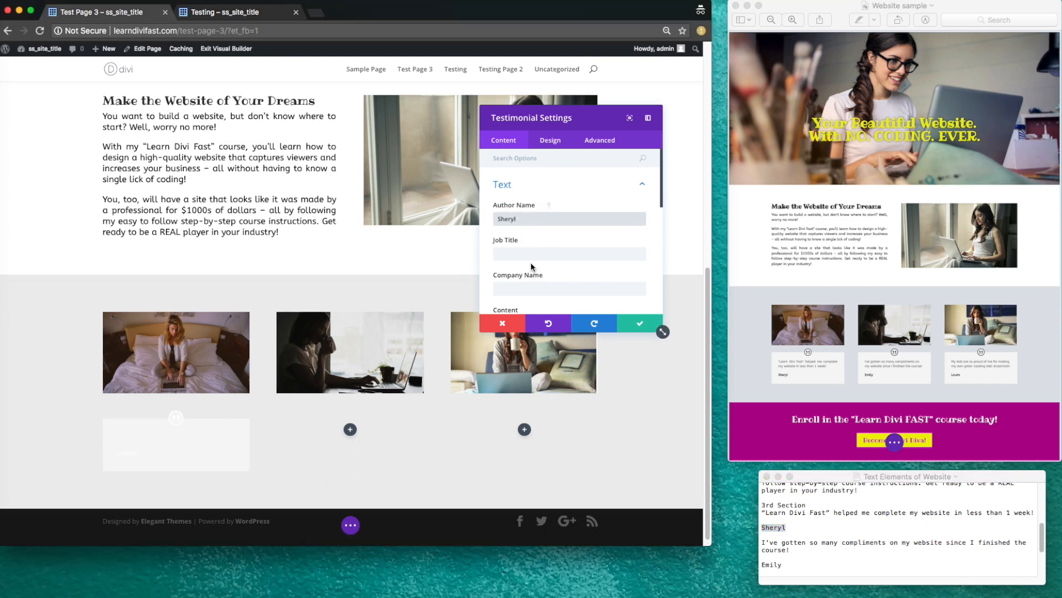
- Fill the testimonial's content with the plain-text quote “Learn Divi Fast” helped me complete my website in less than 1 week!, copied from the text document
scroll(521, 266, "down", 1)
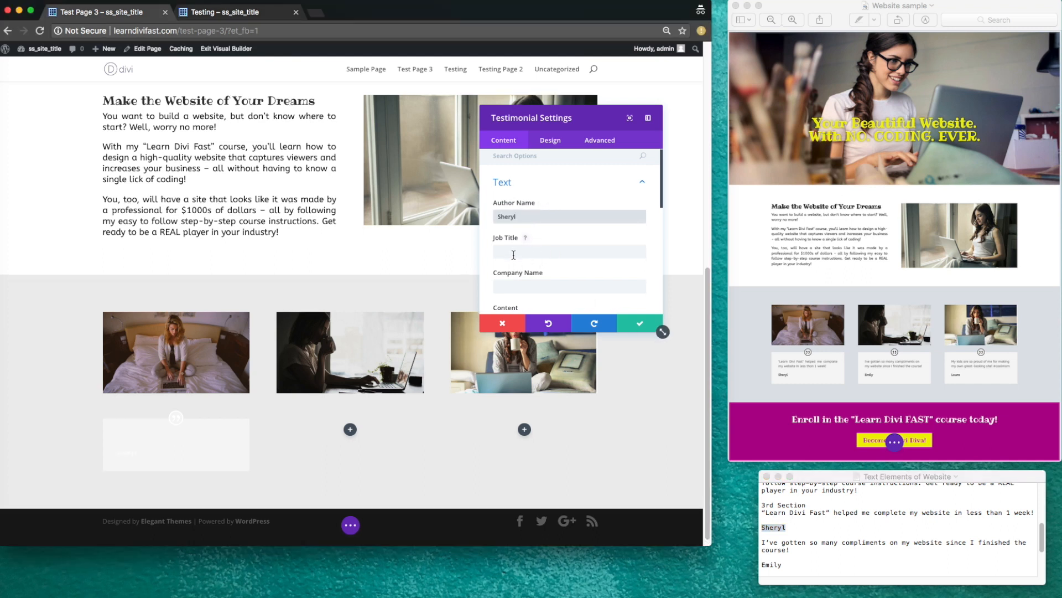
scroll(521, 270, "down", 5)
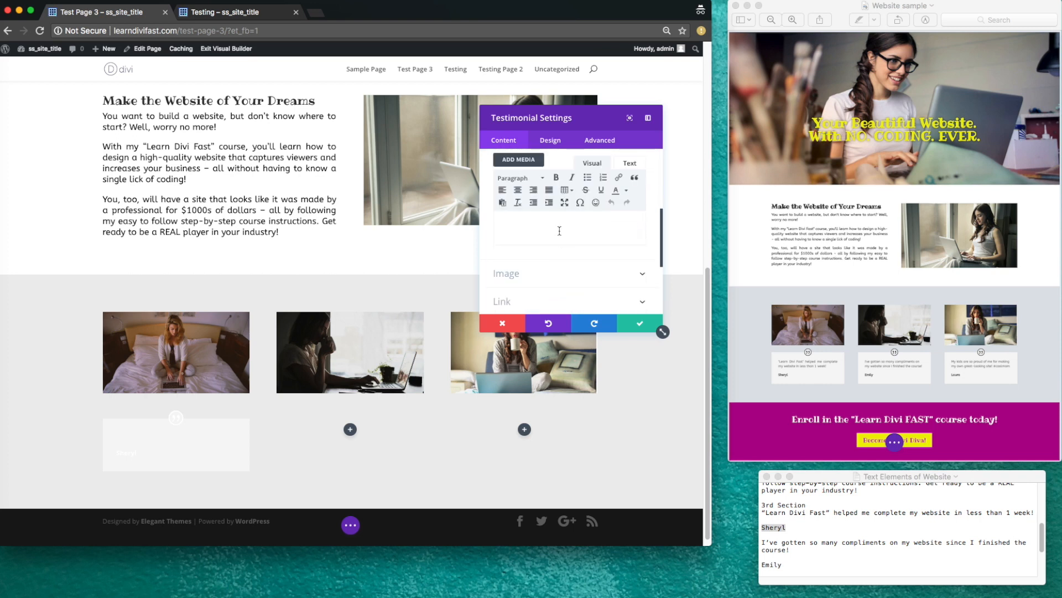
left_click(629, 164)
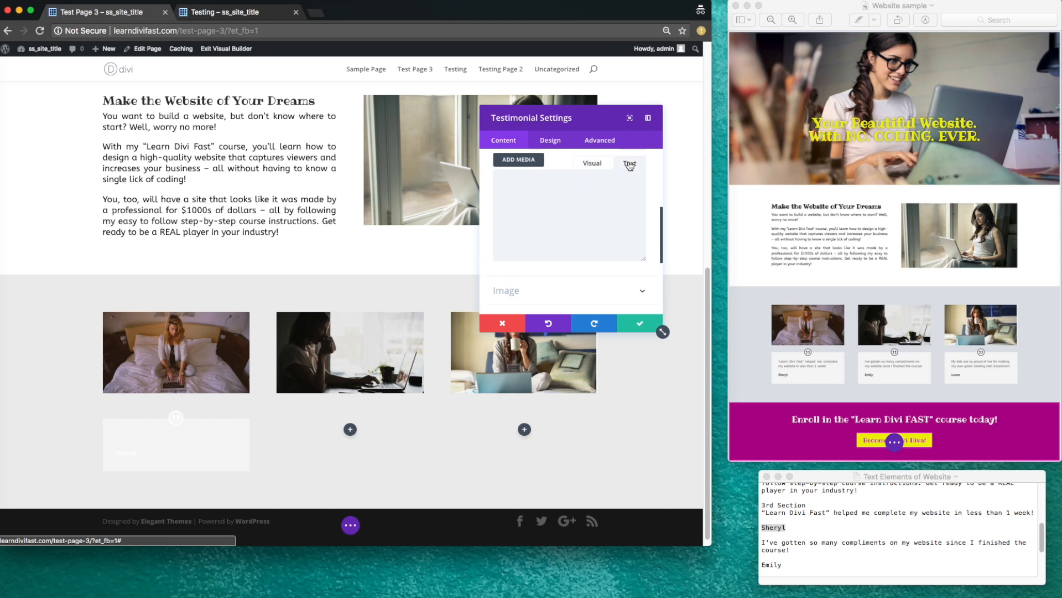
left_click(808, 528)
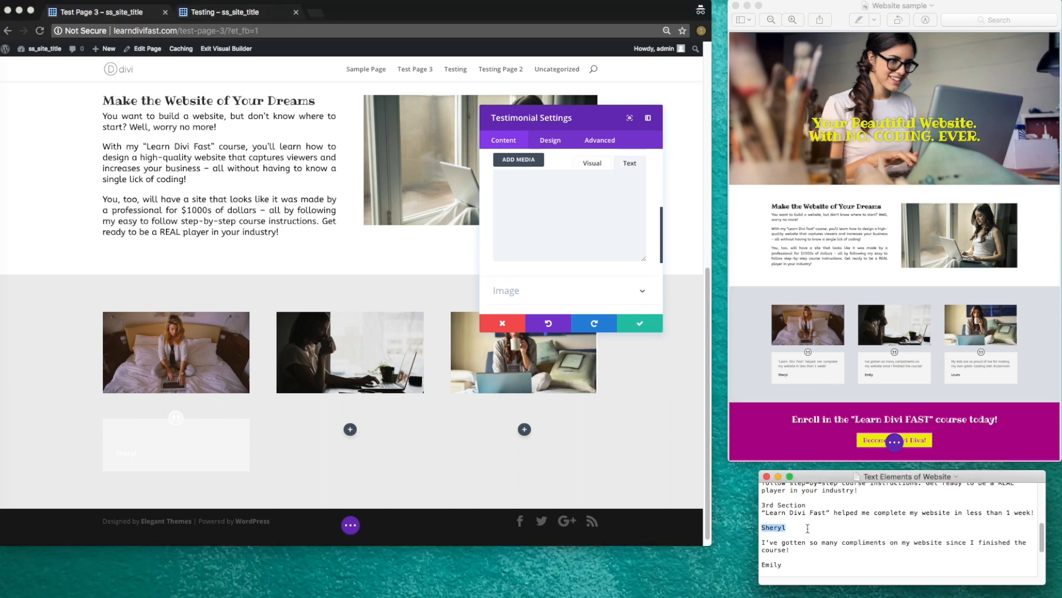
left_click_drag(759, 515, 768, 512)
scroll(808, 552, "down", 2)
left_click(770, 550)
left_click_drag(776, 552, 795, 559)
key("super+c")
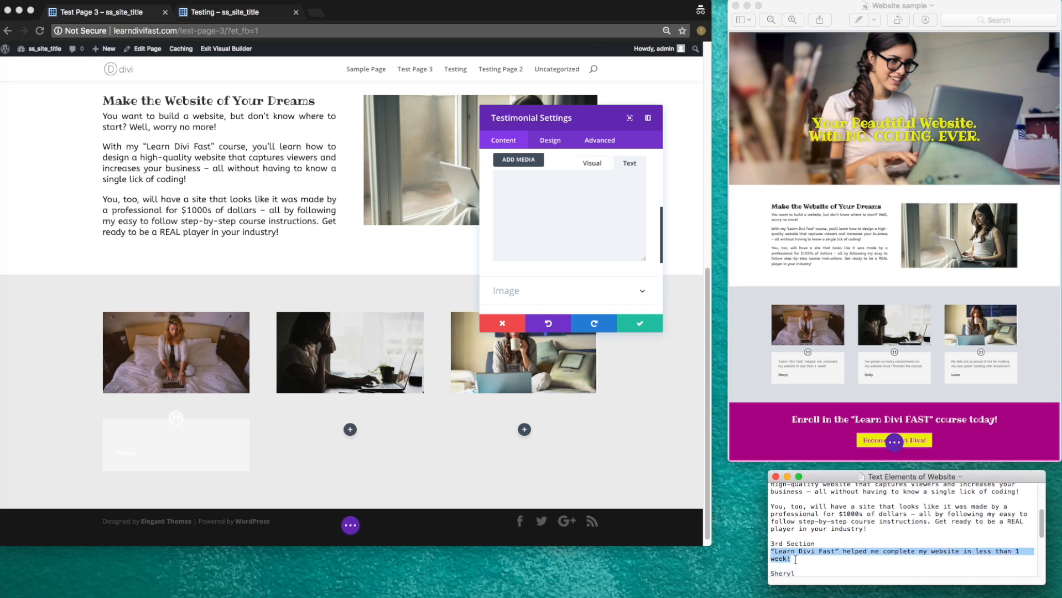
left_click(570, 216)
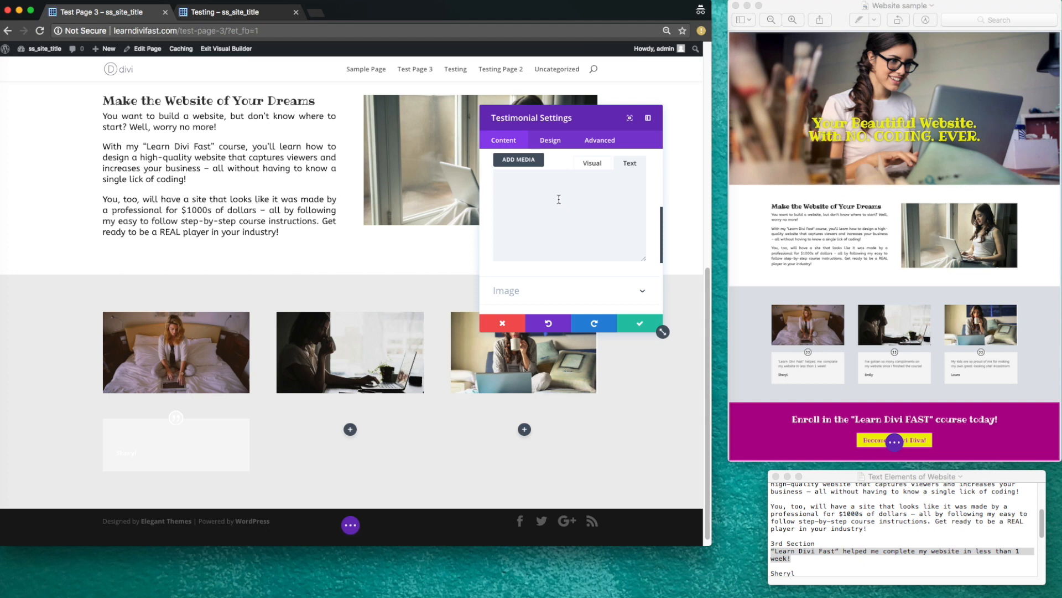
key("super+v")
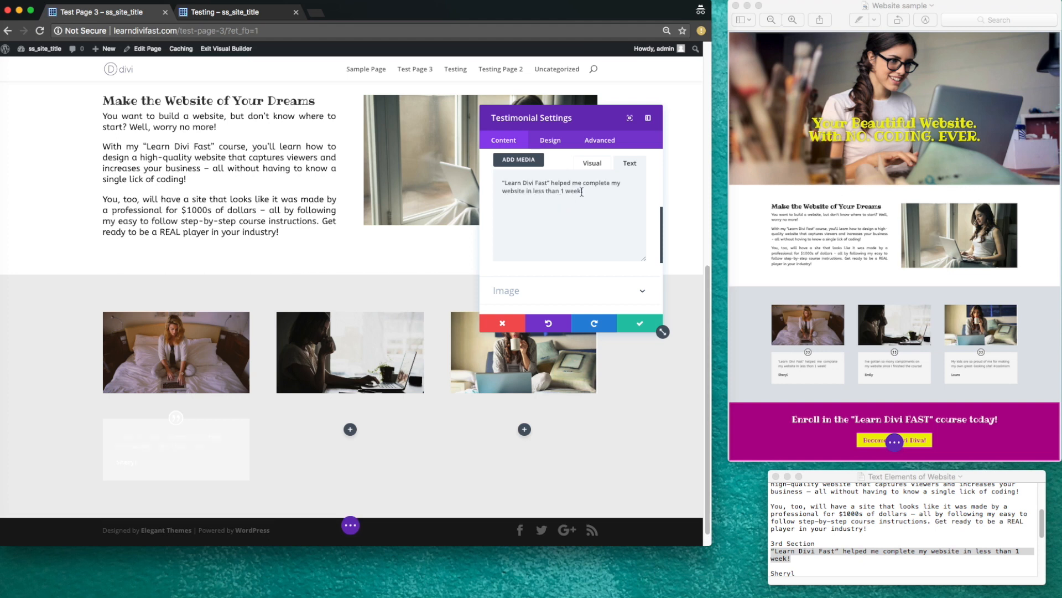
left_click(592, 163)
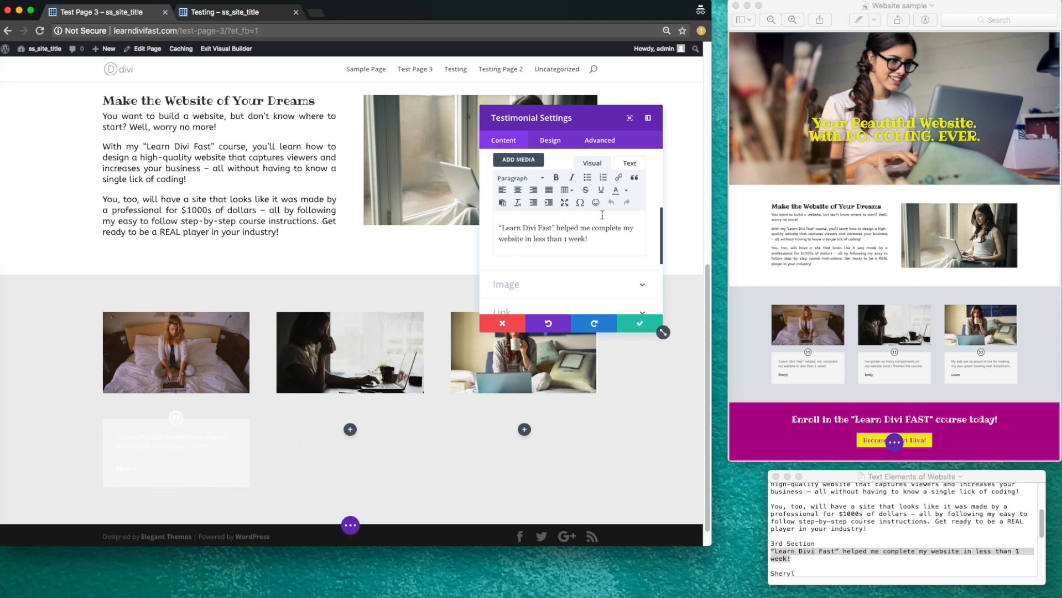
- Set the testimonial's body text color to black (#000000)
scroll(570, 221, "up", 2)
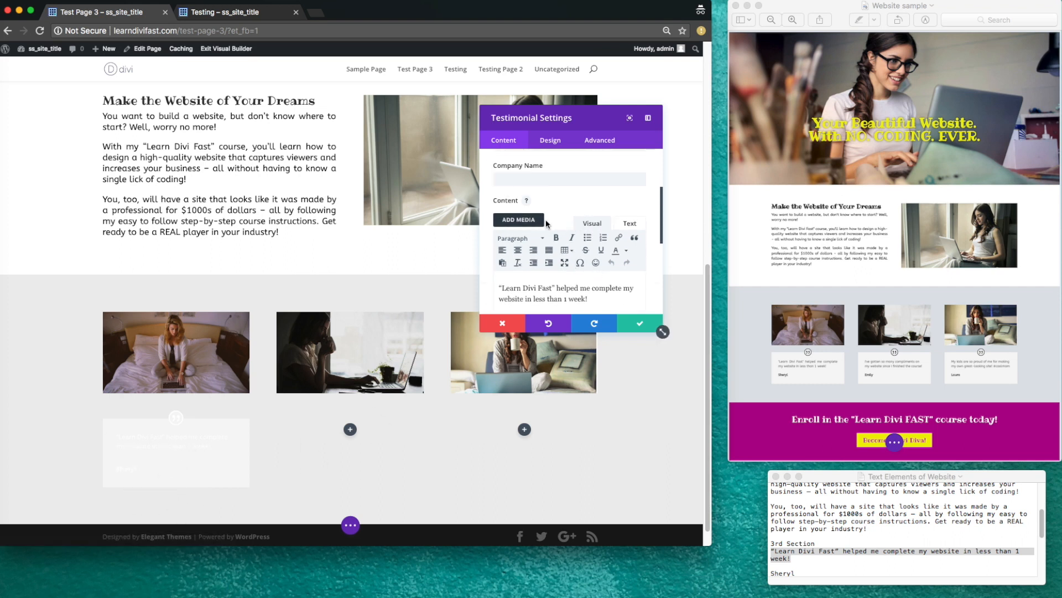
scroll(547, 224, "up", 1)
left_click(555, 142)
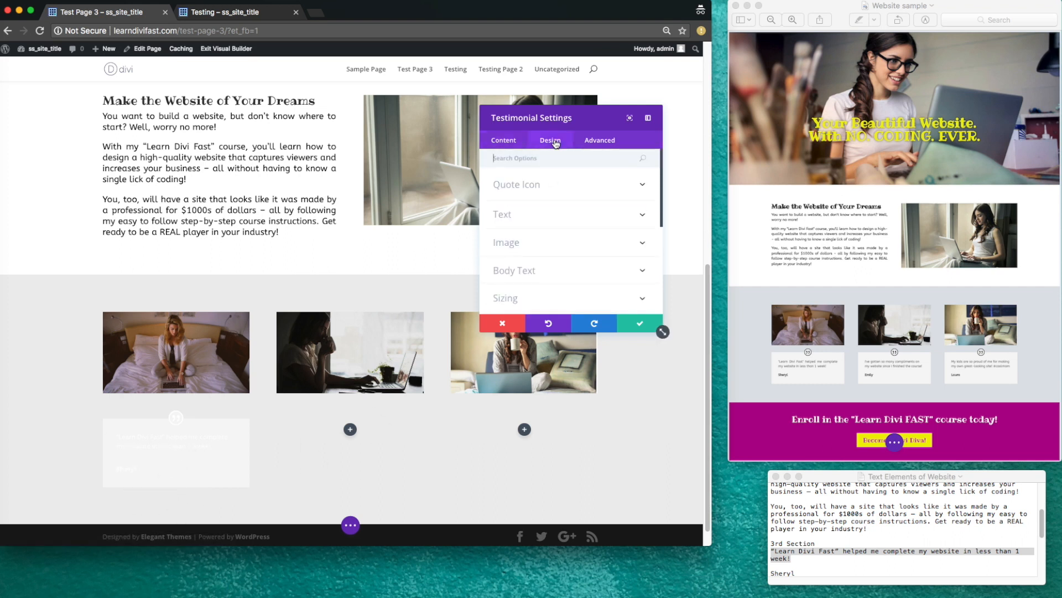
scroll(593, 214, "down", 2)
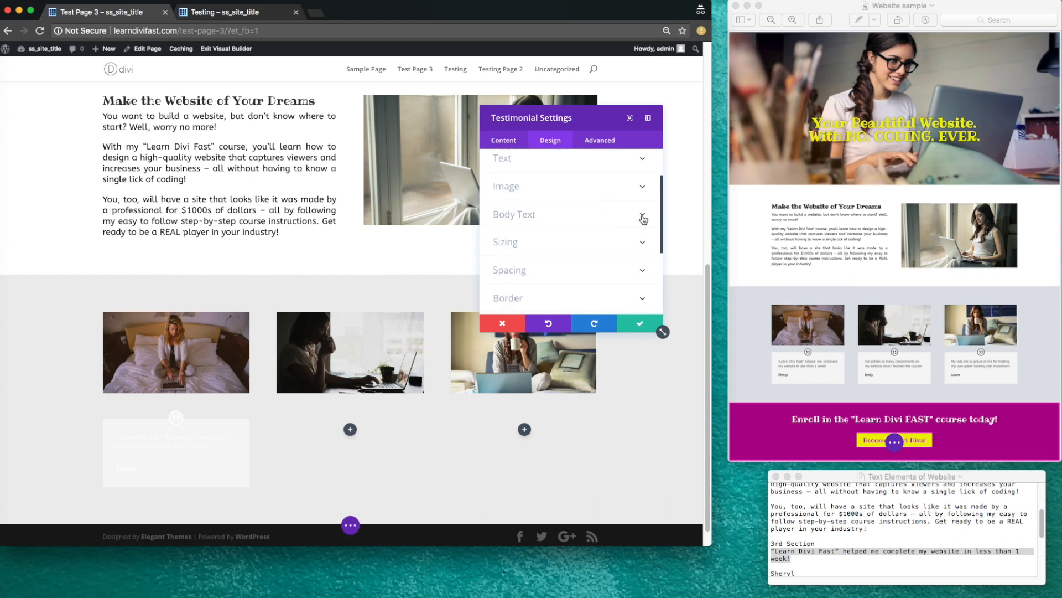
left_click(643, 215)
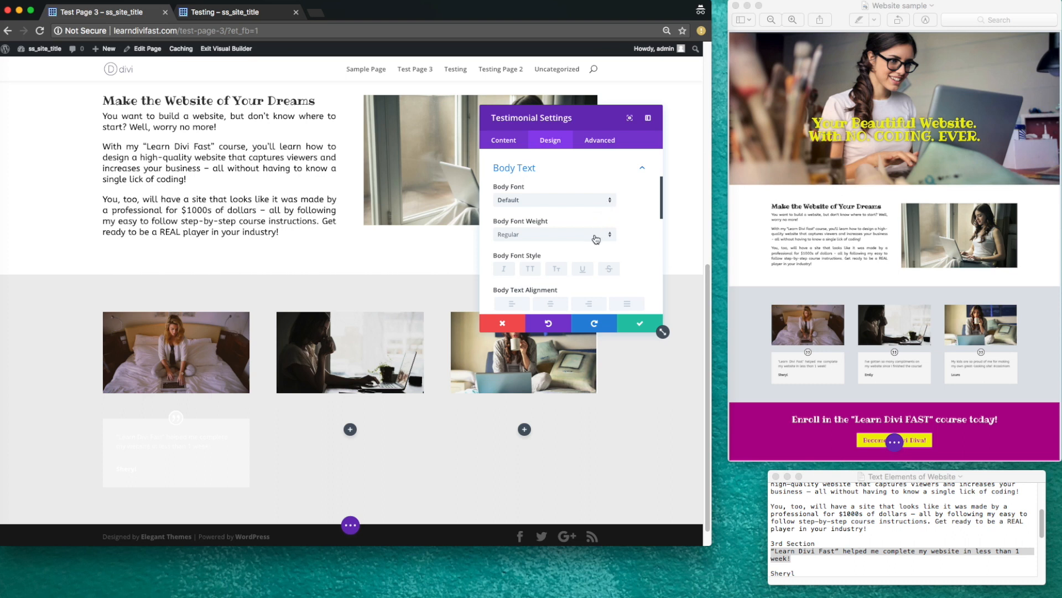
scroll(596, 239, "down", 3)
left_click(499, 241)
scroll(499, 241, "down", 2)
left_click(505, 281)
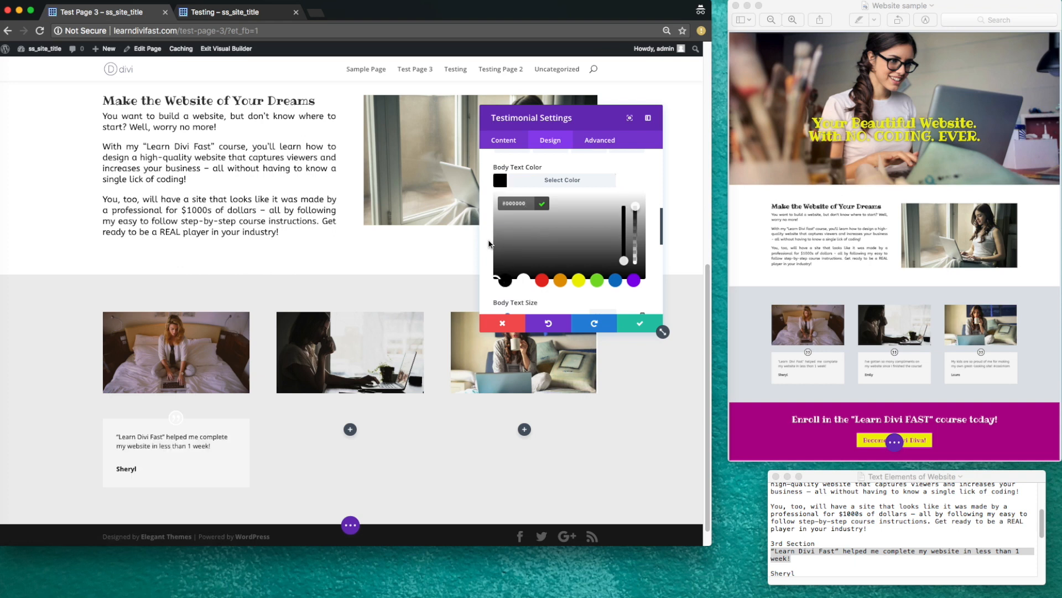
- Change the testimonial's body font to ABeeZee
scroll(488, 240, "up", 2)
scroll(488, 239, "up", 4)
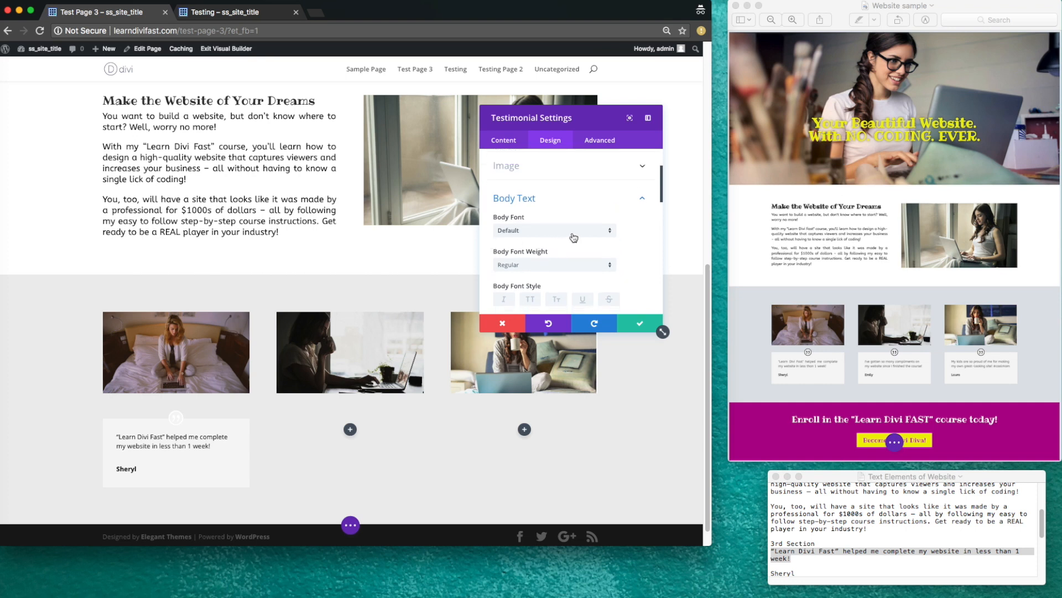
left_click(605, 233)
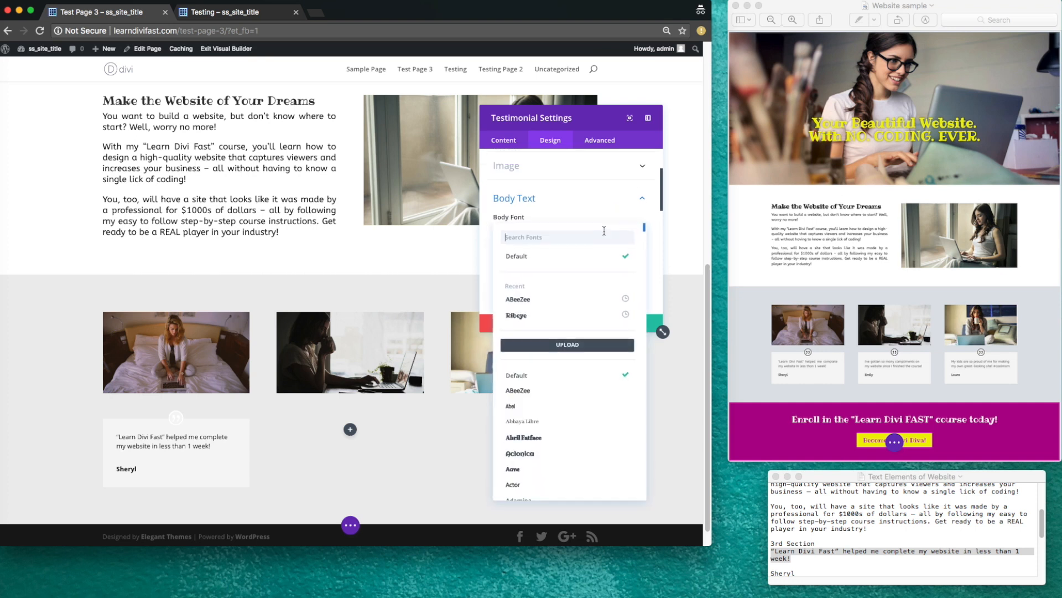
left_click(549, 305)
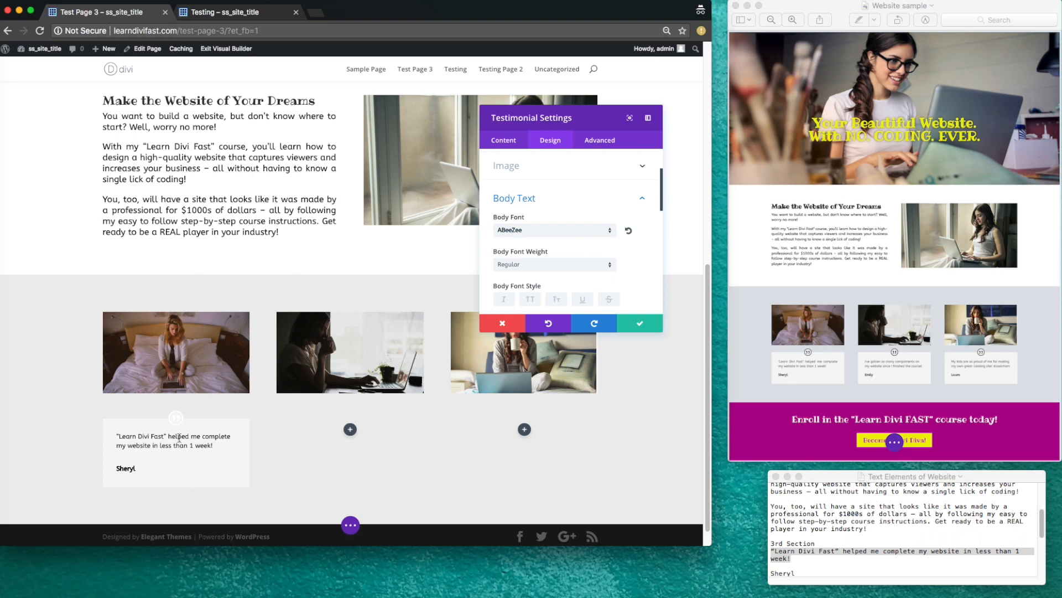
- Set the testimonial's quote icon color to black and save the module
scroll(574, 277, "up", 3)
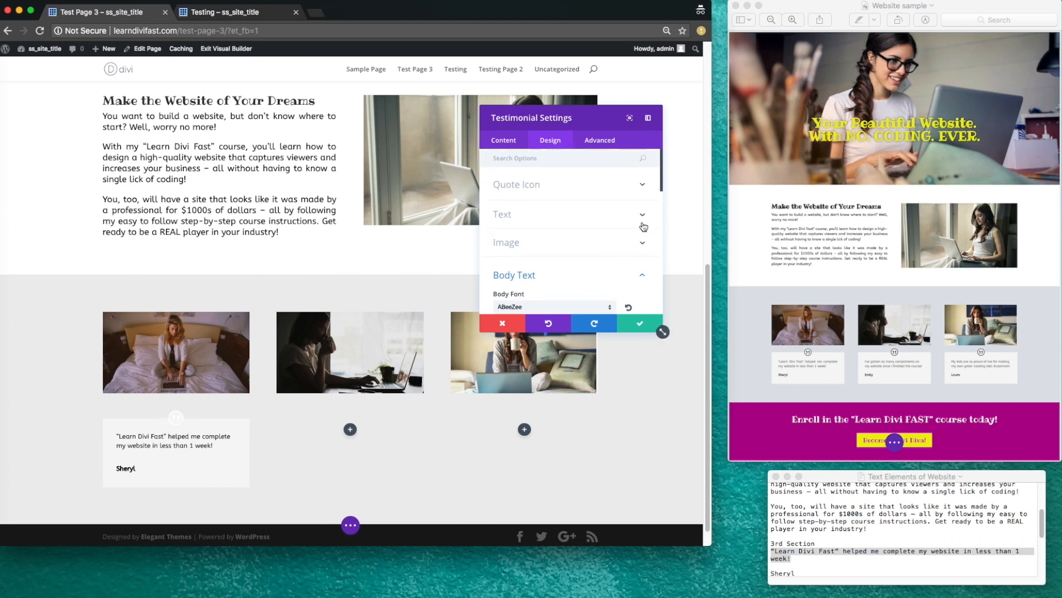
left_click(634, 187)
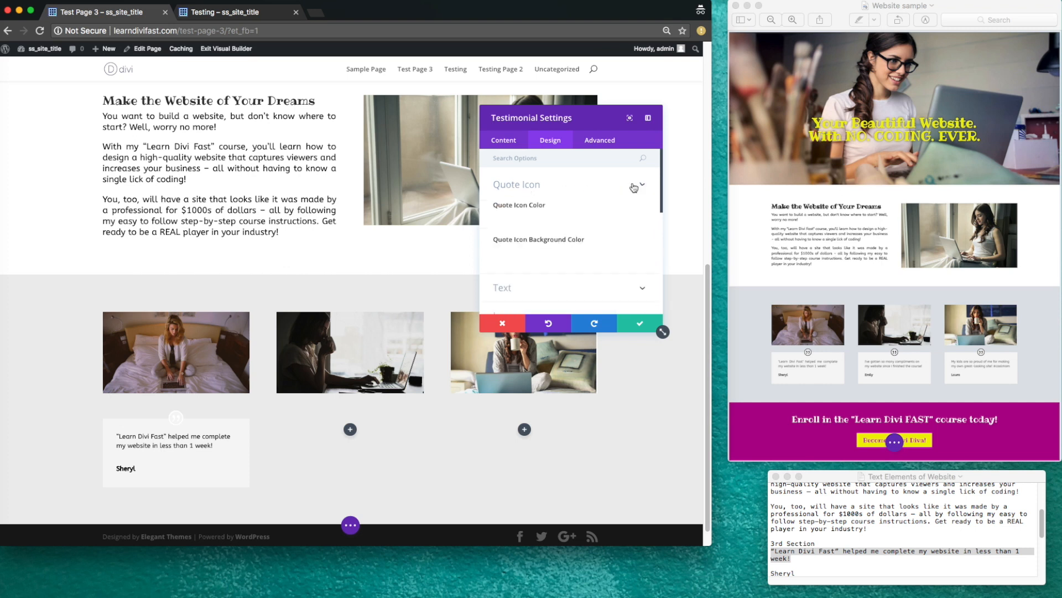
scroll(577, 199, "down", 1)
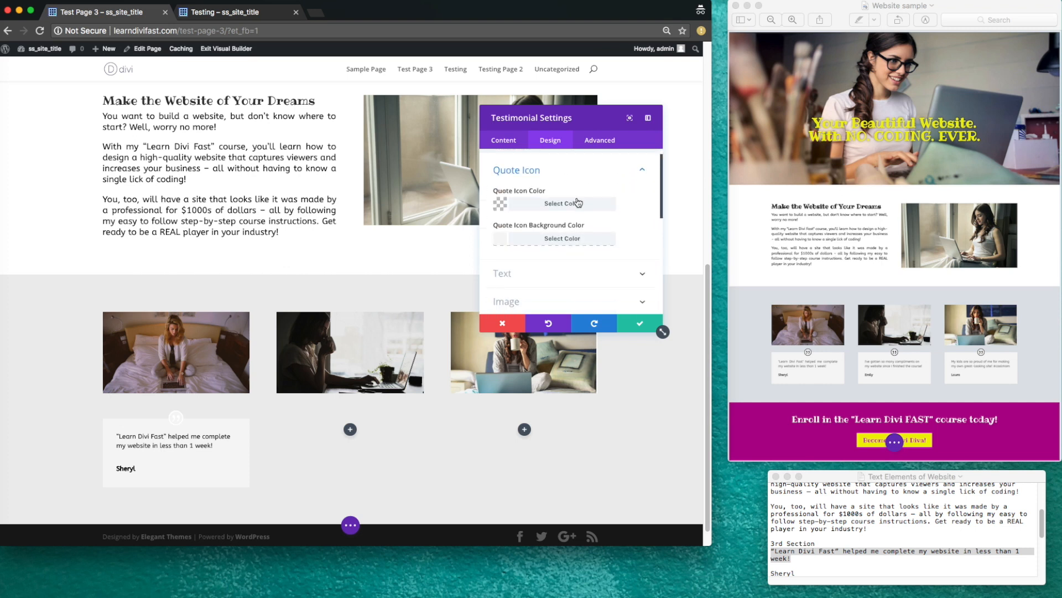
left_click(500, 205)
left_click(506, 304)
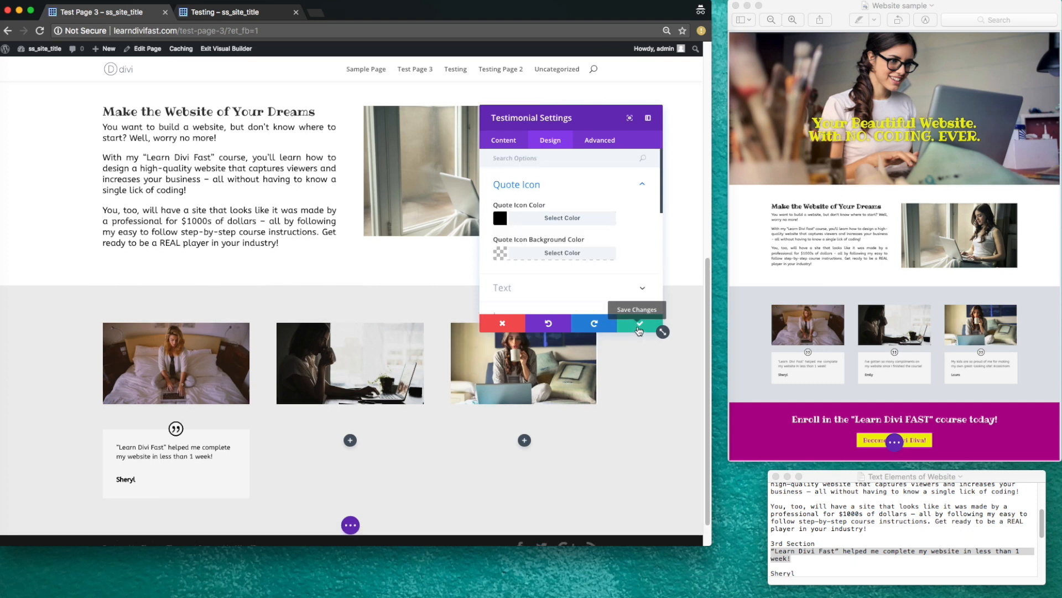
- Duplicate the testimonial module twice and place the copies in the second and third columns of the same row
scroll(638, 327, "down", 1)
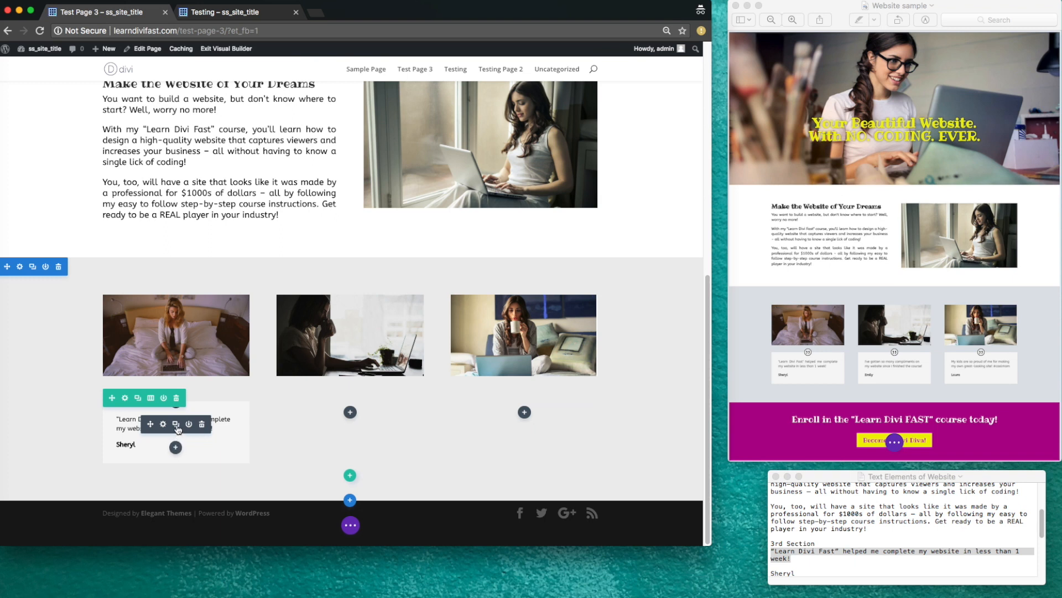
left_click(177, 429)
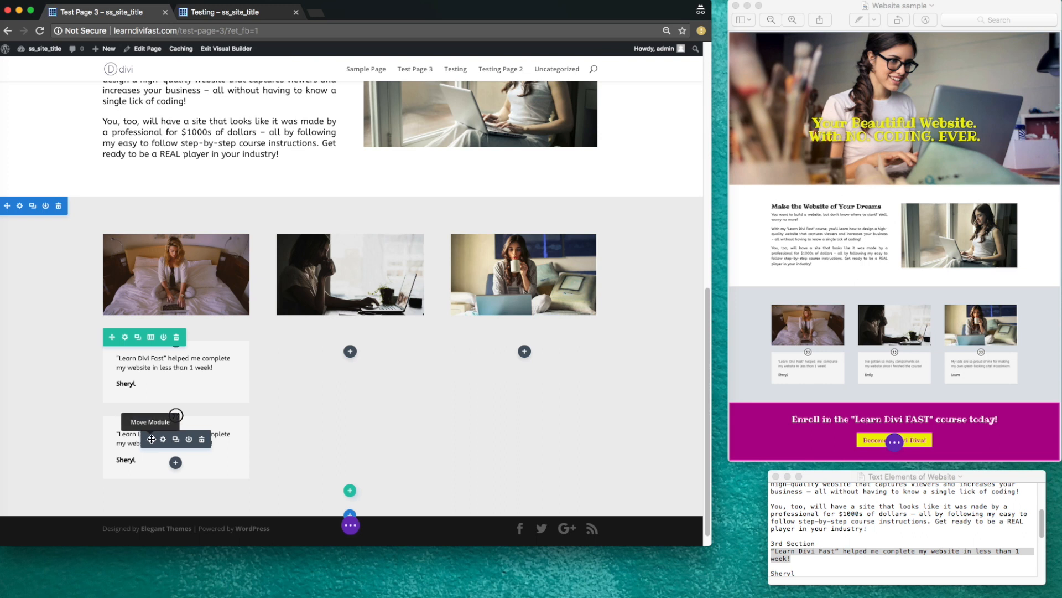
left_click_drag(151, 439, 353, 371)
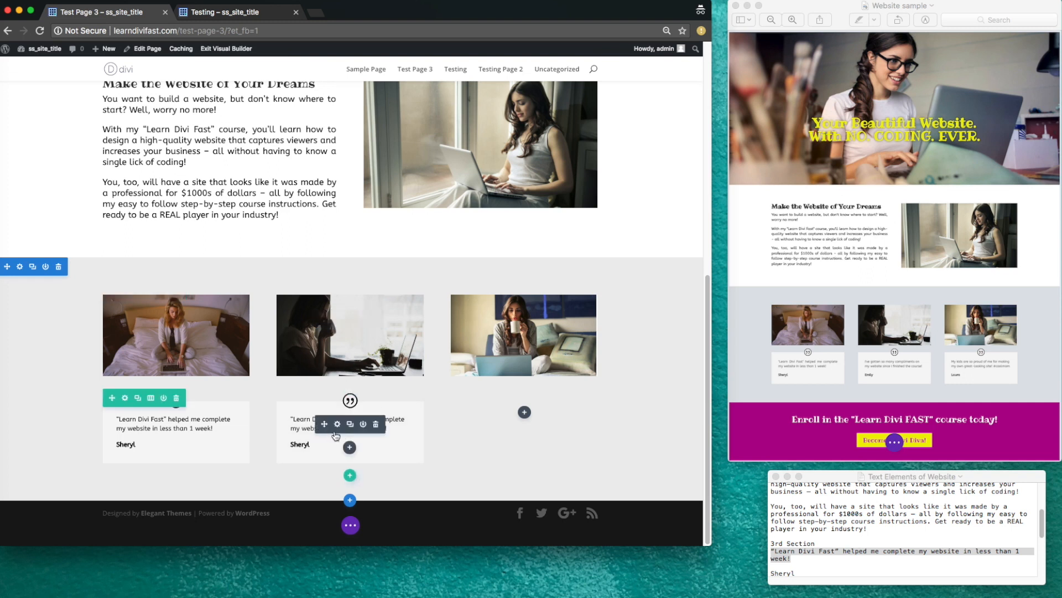
left_click(350, 425)
scroll(351, 425, "down", 1)
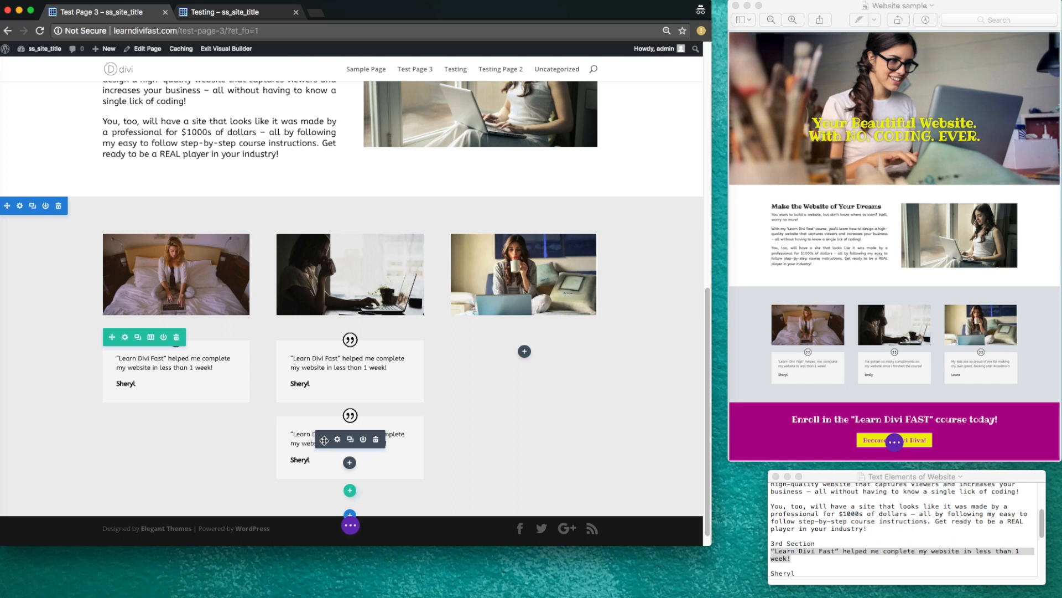
left_click_drag(324, 440, 512, 380)
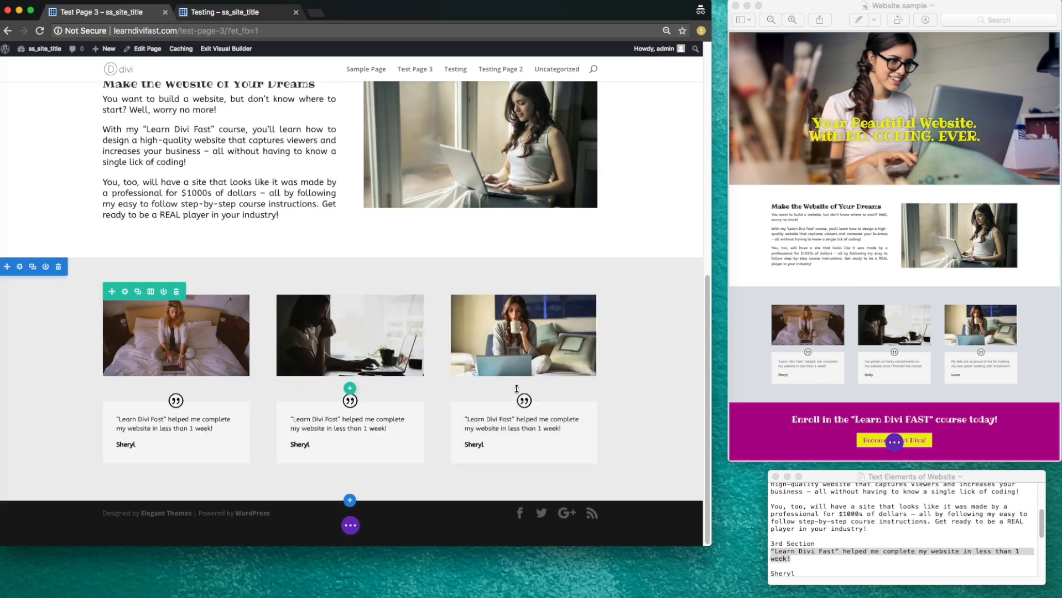
- Open the settings of the middle column's testimonial module
mouse_move(343, 434)
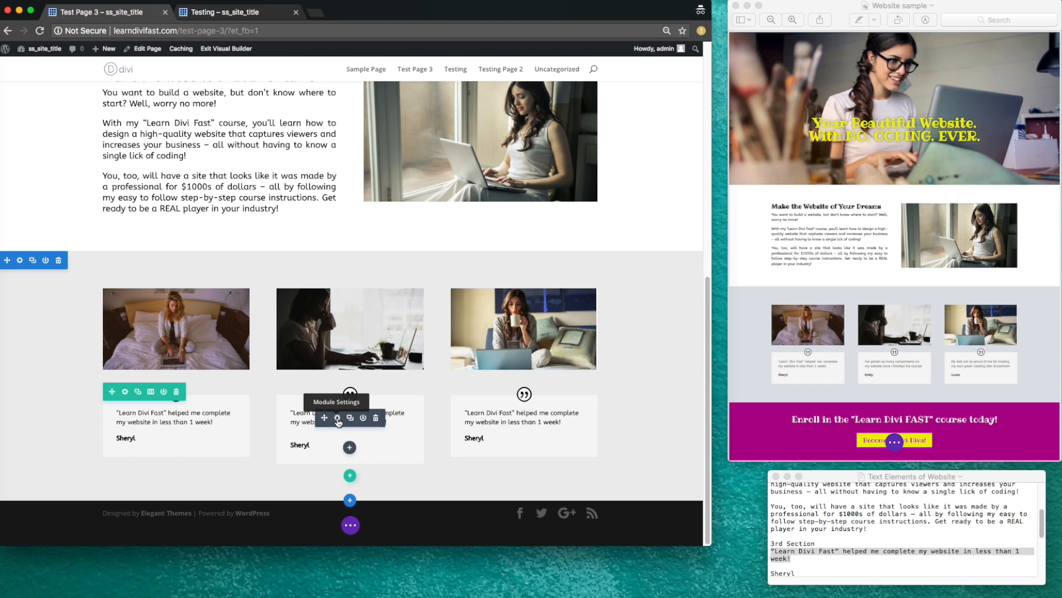
- Set the middle testimonial's author name to the second author's first name listed in the text document
left_click(337, 419)
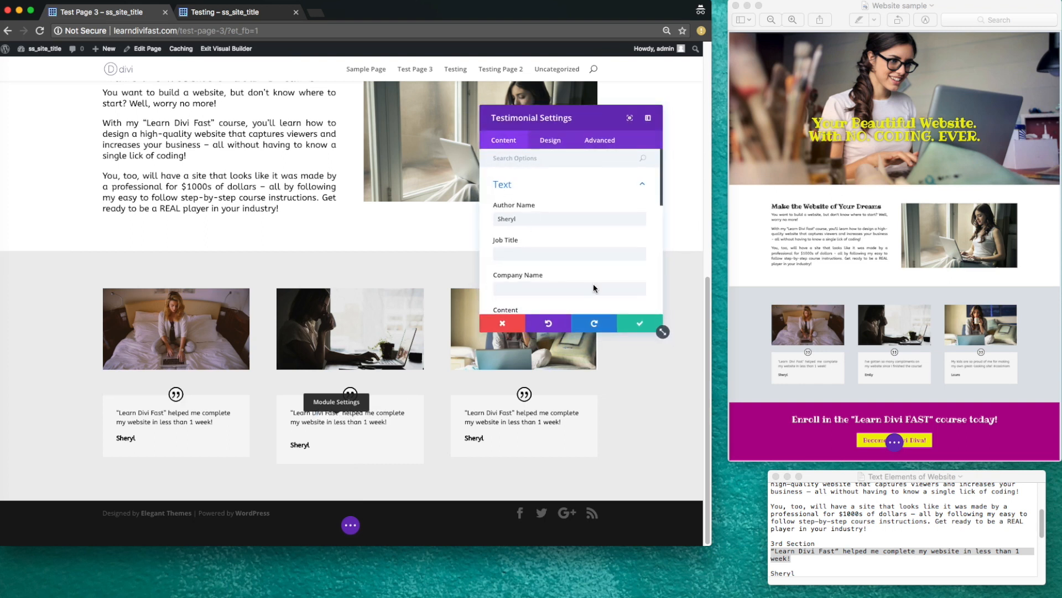
scroll(861, 537, "down", 5)
scroll(862, 538, "down", 3)
double_click(522, 218)
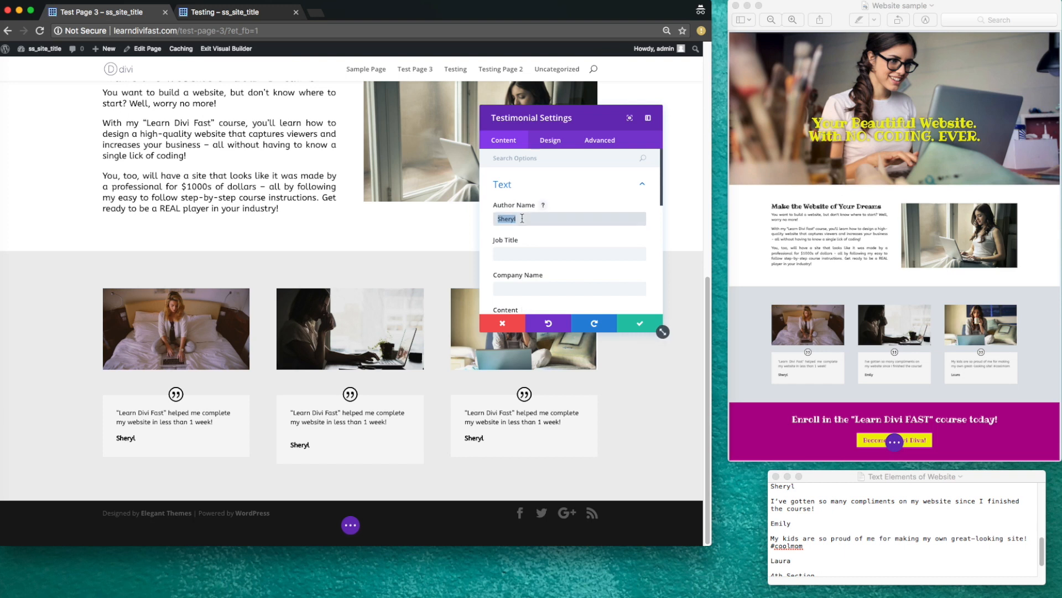
type("Emily")
- Replace the middle testimonial's content with "I've gotten so many compliments on my website since I finished the course!" and save the module
left_click(803, 519)
left_click_drag(816, 509, 773, 501)
key("super+c")
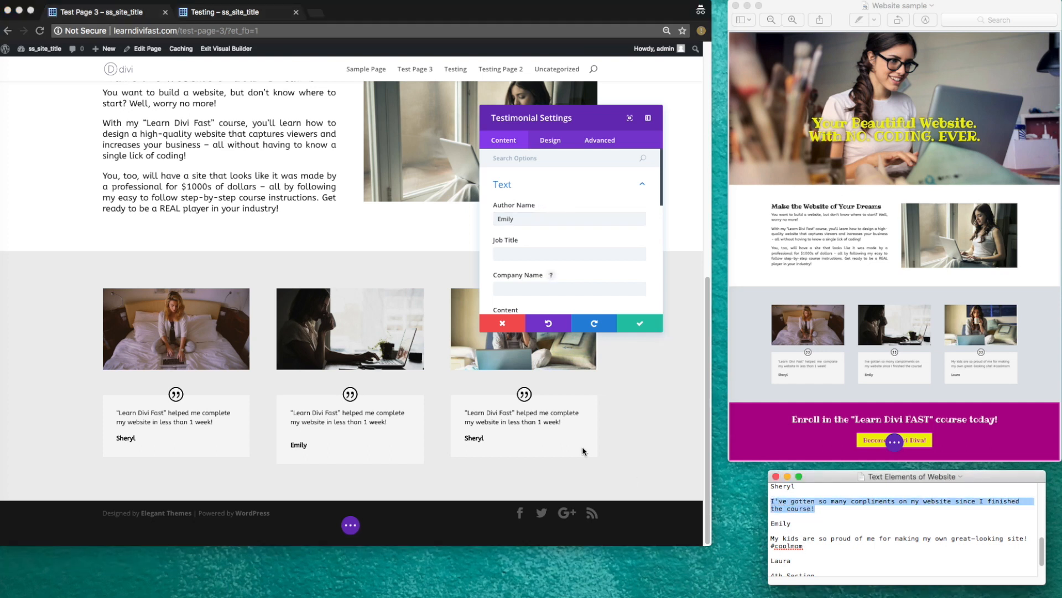
scroll(560, 263, "down", 5)
left_click(586, 251)
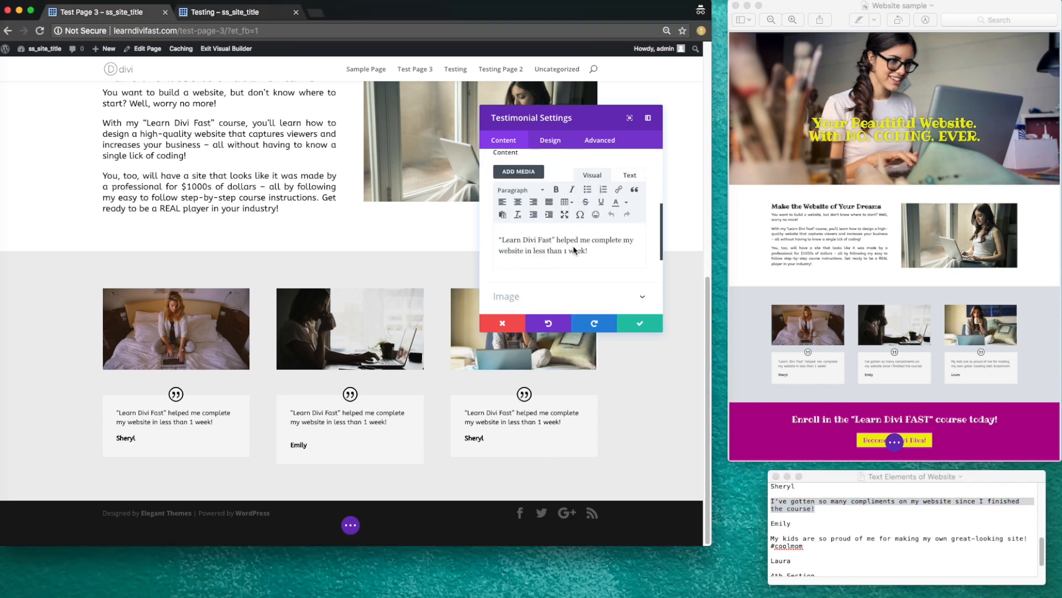
left_click(630, 175)
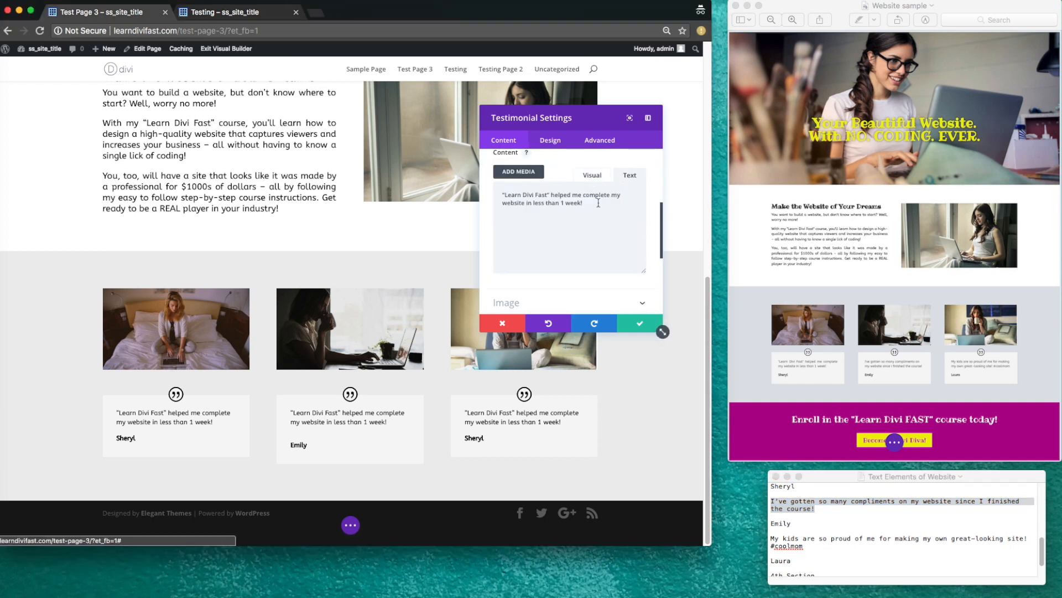
left_click_drag(588, 204, 502, 193)
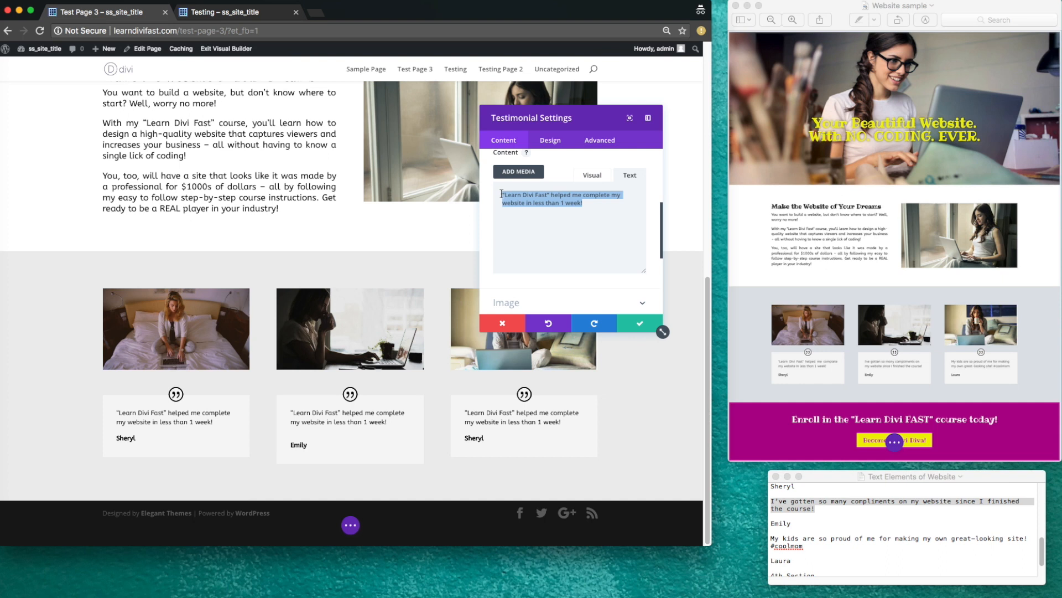
key("super+v")
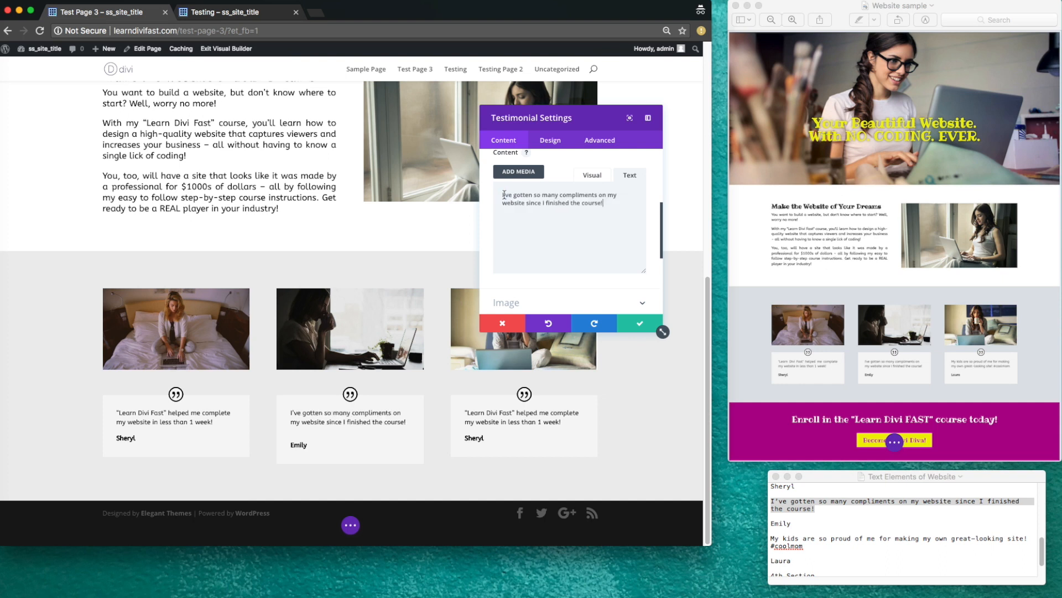
left_click(593, 175)
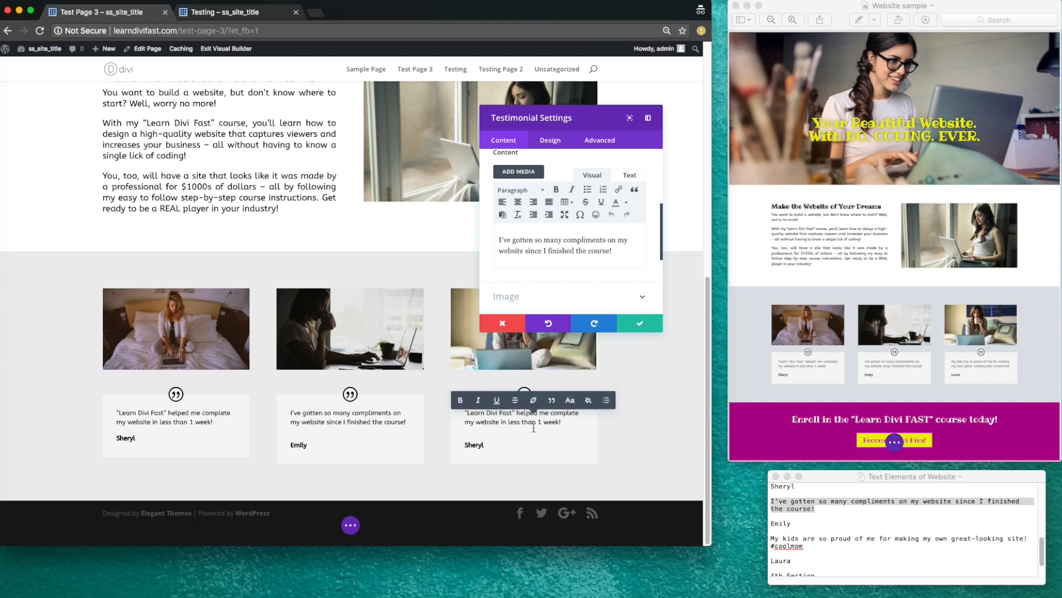
left_click(635, 325)
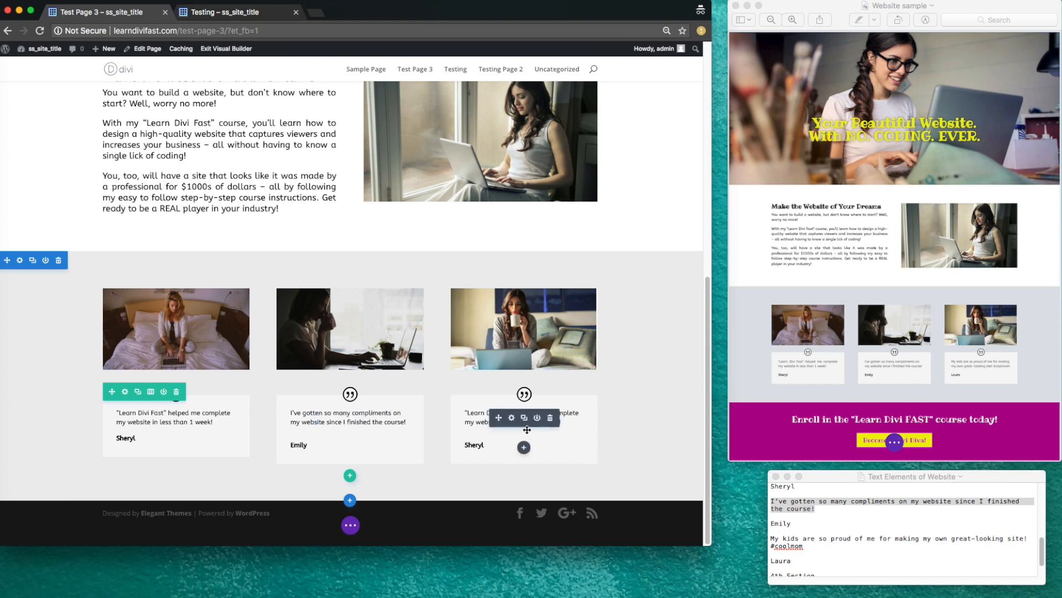
- Set the third testimonial's author name to the third author's first name copied from the text document
left_click(512, 419)
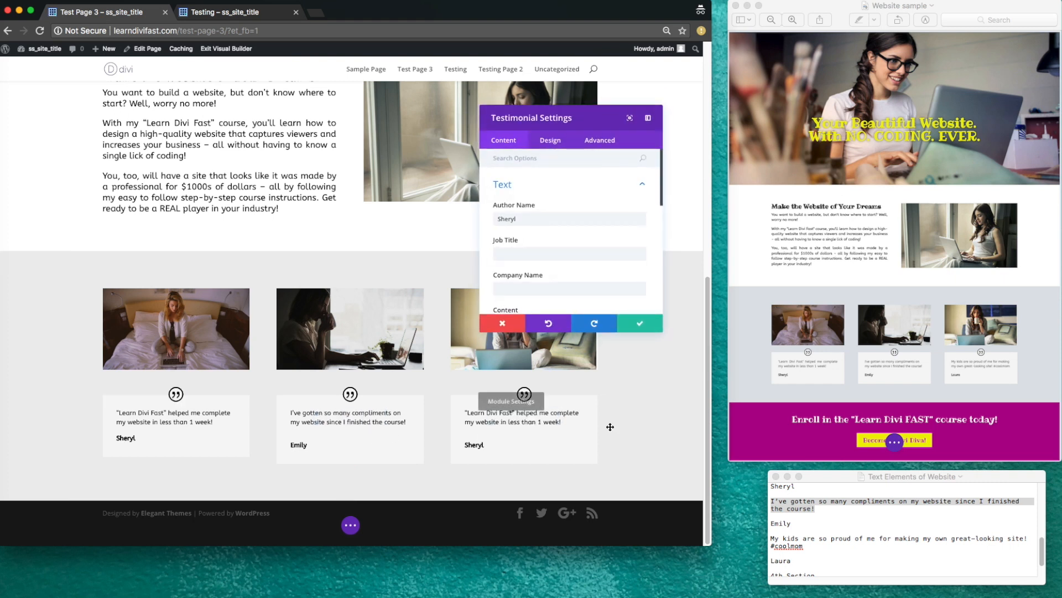
scroll(884, 526, "down", 1)
scroll(884, 525, "down", 1)
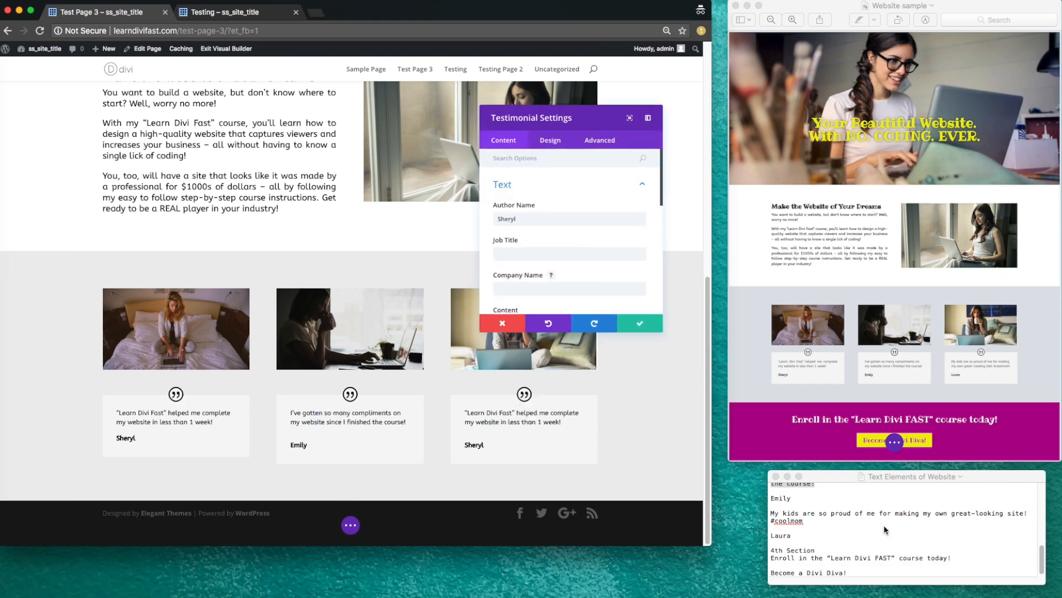
left_click(799, 536)
left_click_drag(791, 534, 773, 533)
key("super+c")
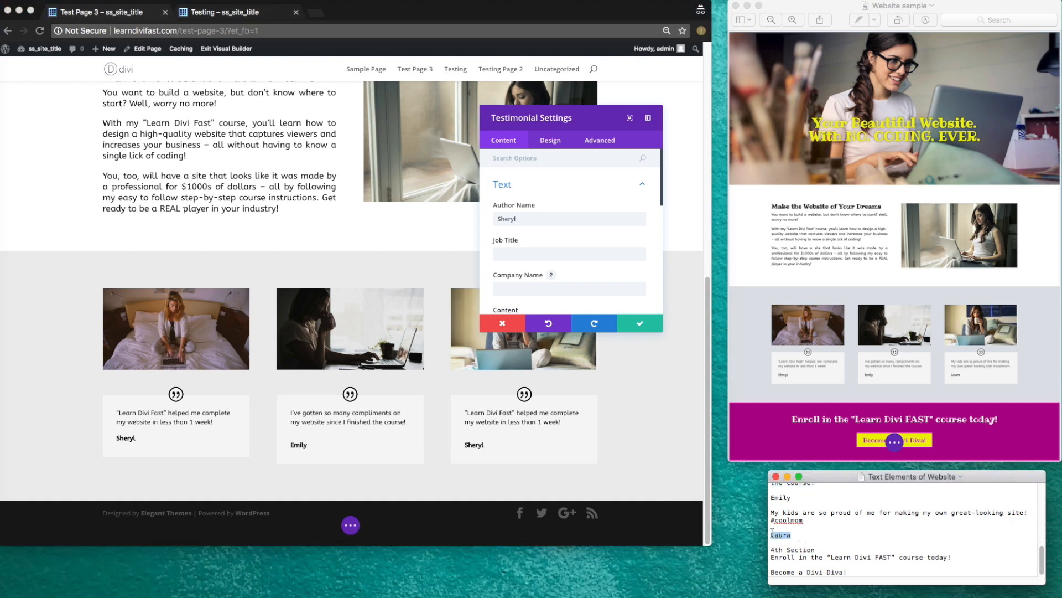
double_click(512, 219)
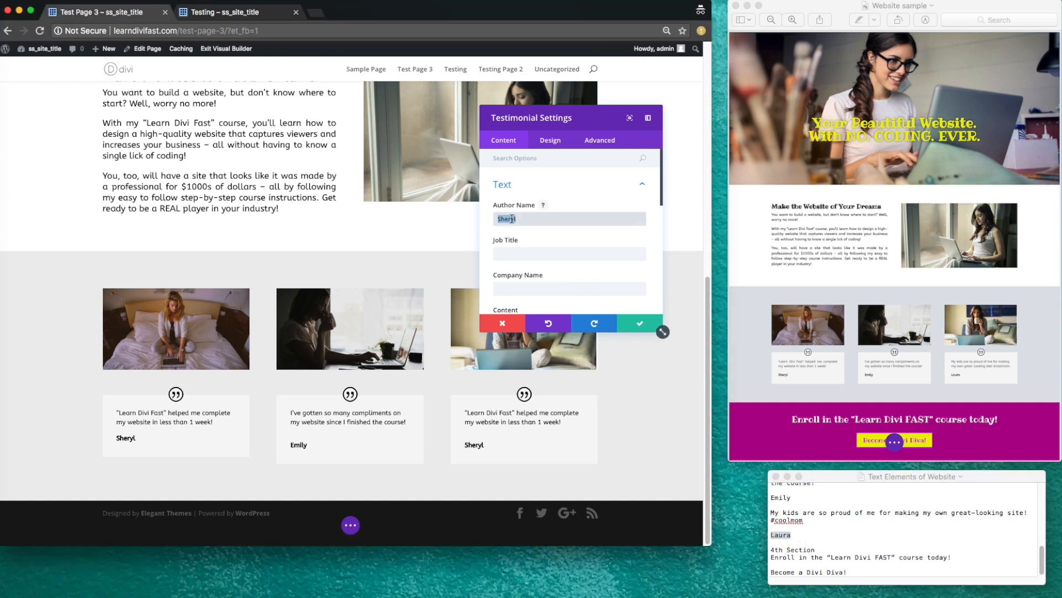
key("super+v")
- Replace the third testimonial's content with "My kids are so proud of me for making my own great-looking site! #coolmom" and save it
scroll(530, 227, "down", 5)
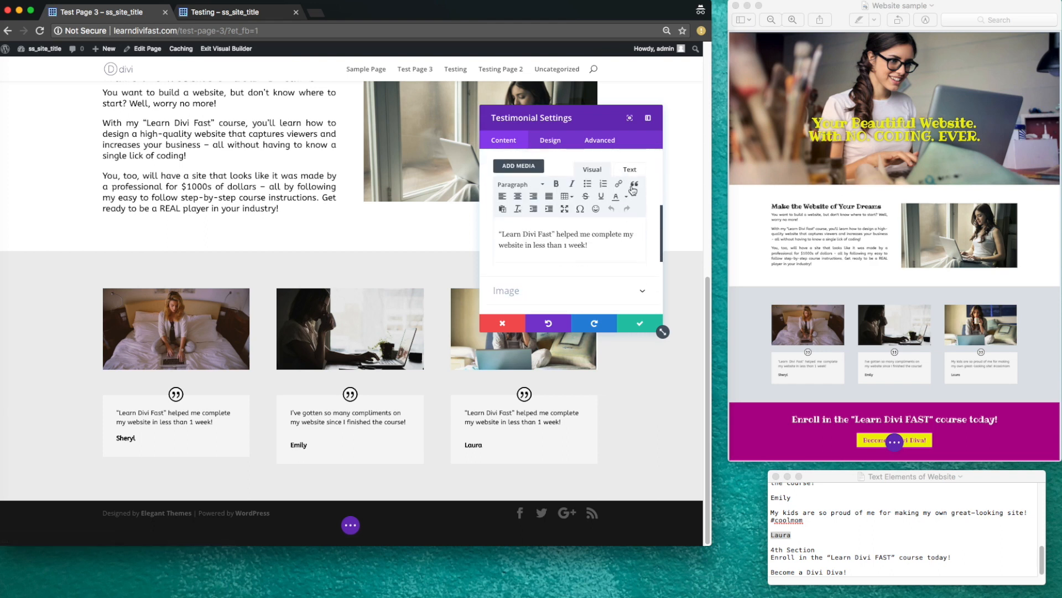
left_click(632, 174)
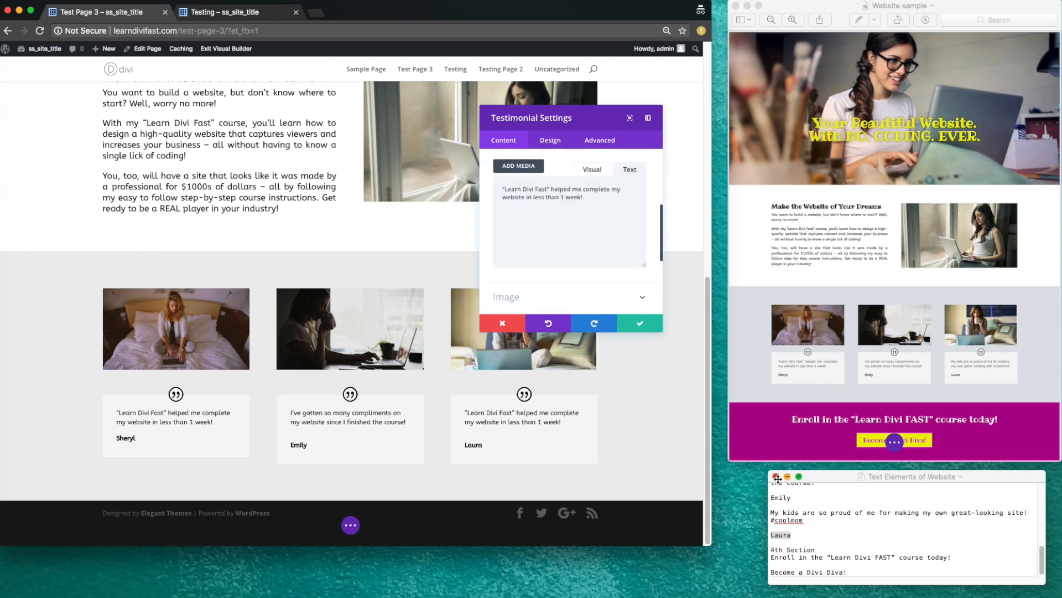
left_click(786, 516)
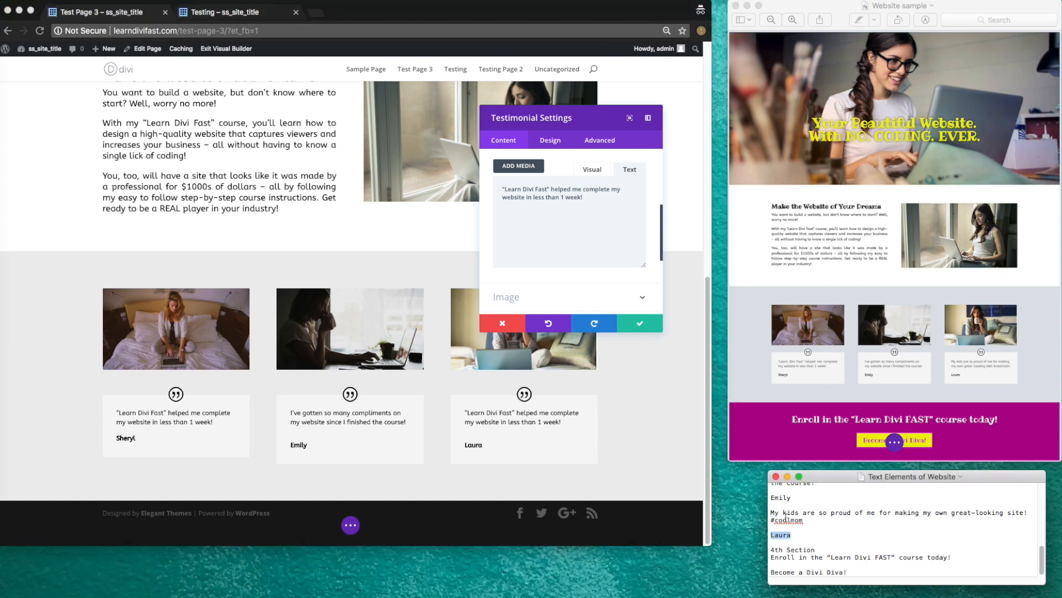
left_click(806, 521)
left_click_drag(792, 512, 774, 513)
key("super+c")
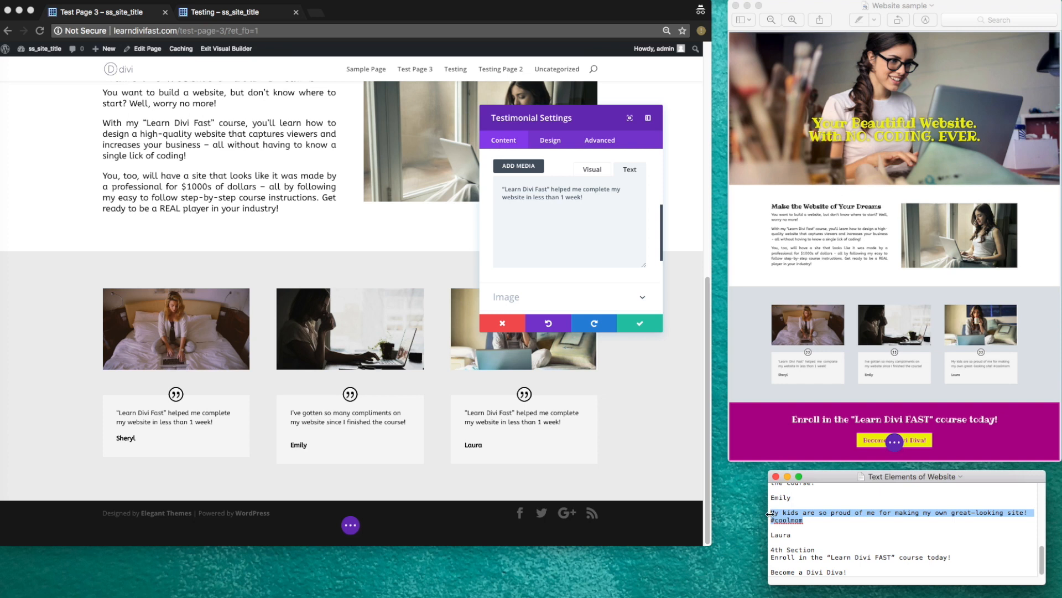
left_click(609, 237)
left_click_drag(585, 198, 498, 187)
key("super+v")
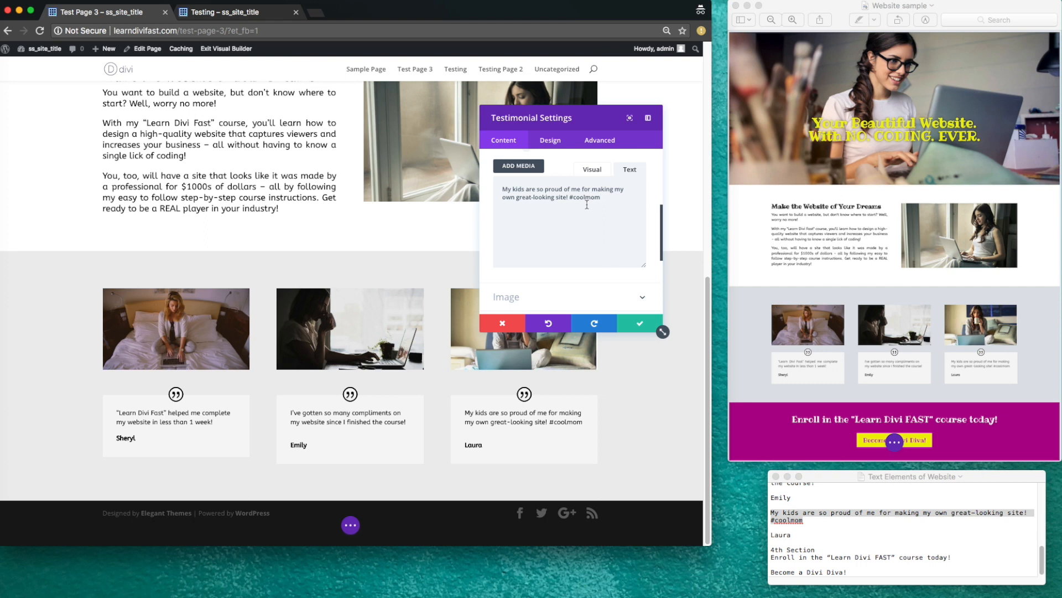
left_click(593, 173)
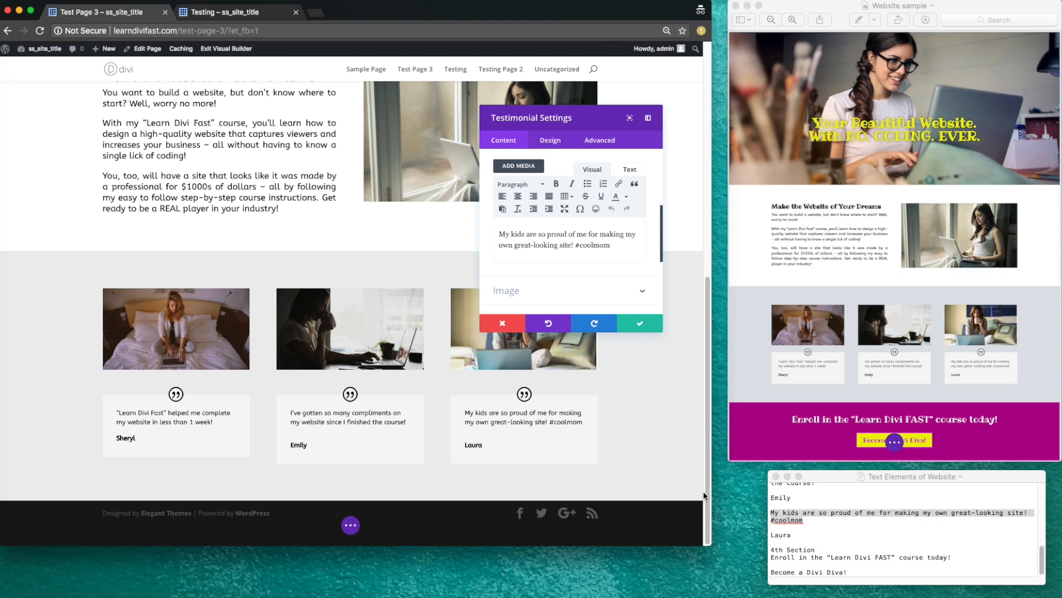
left_click(639, 327)
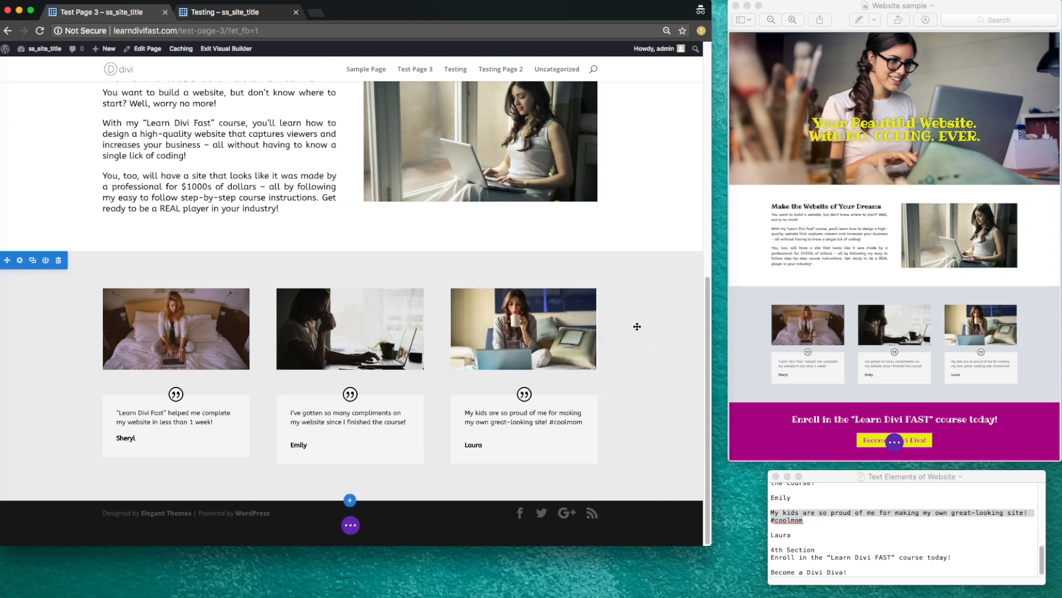
- Save the page and review it from the header image down to the testimonials section
left_click(350, 525)
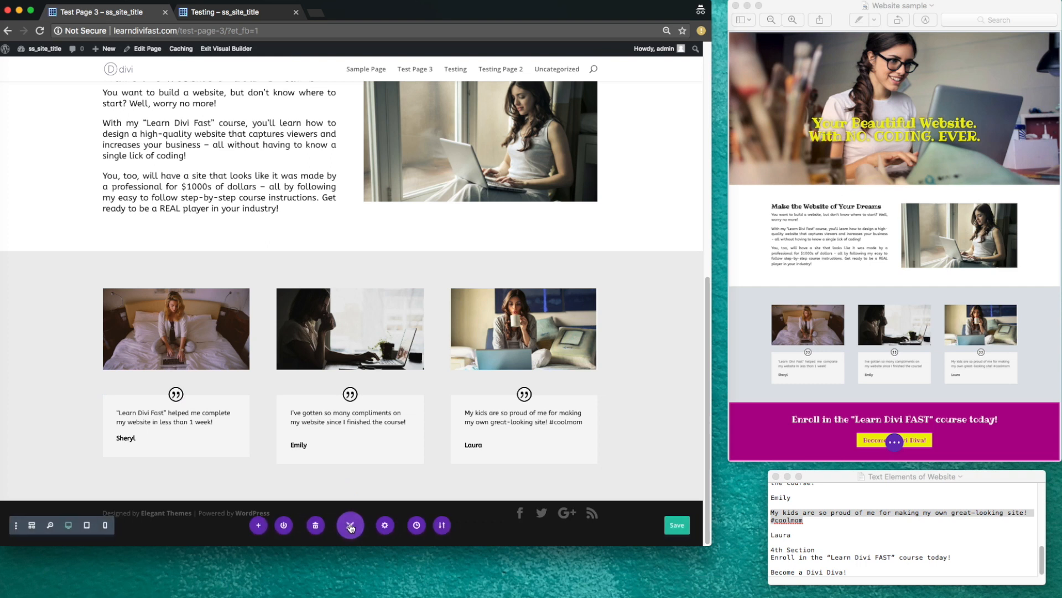
left_click(677, 526)
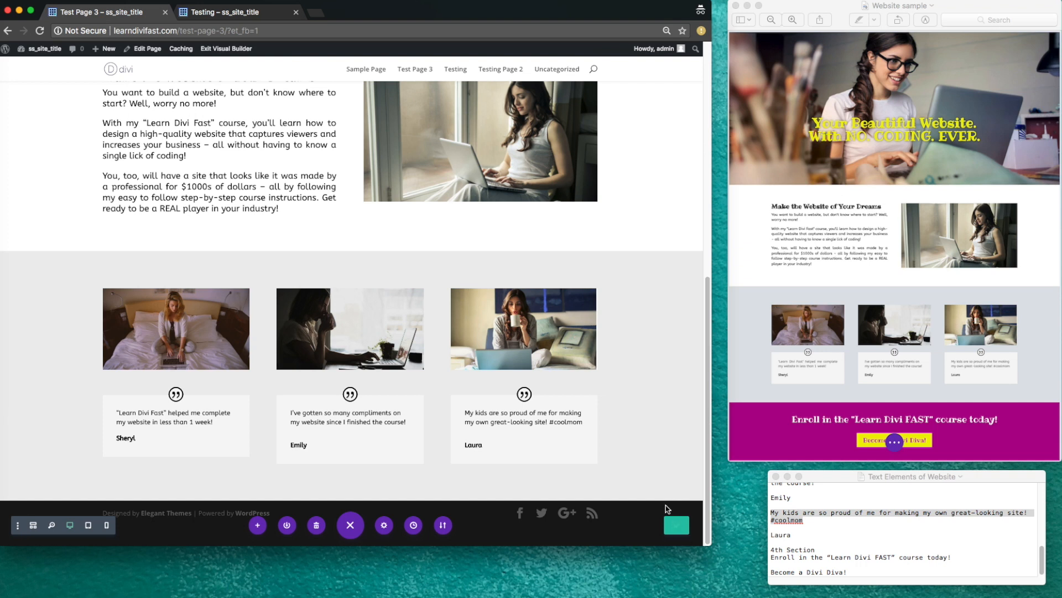
scroll(642, 470, "up", 6)
scroll(627, 438, "up", 2)
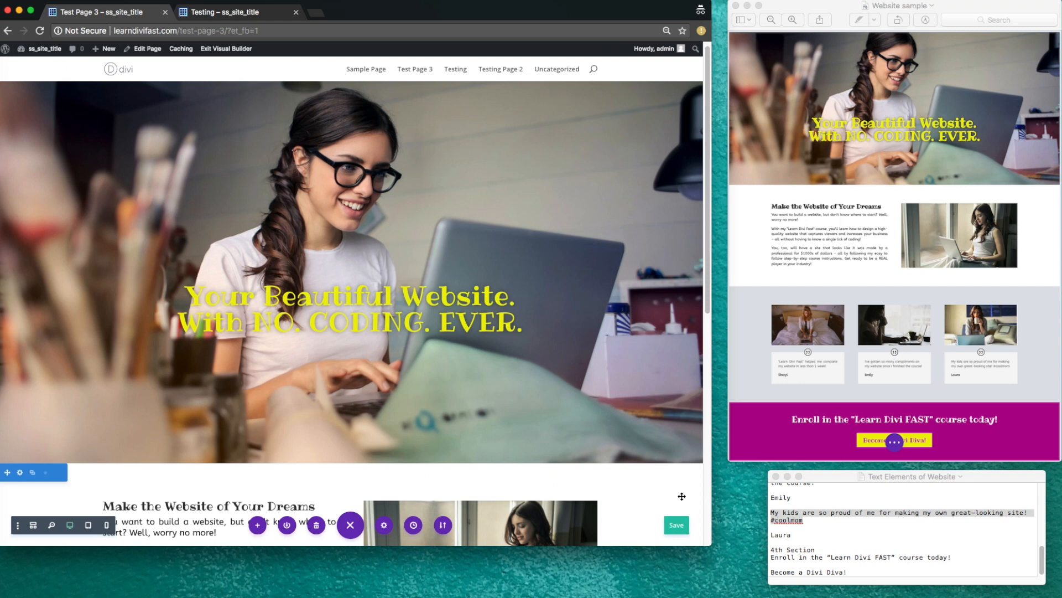
scroll(596, 353, "down", 1)
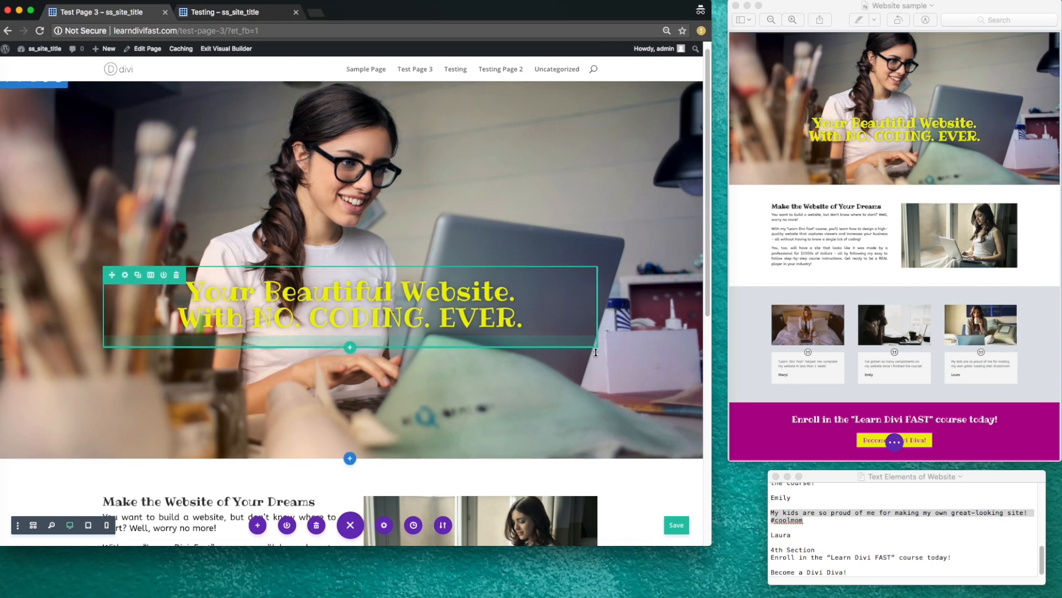
scroll(576, 340, "down", 5)
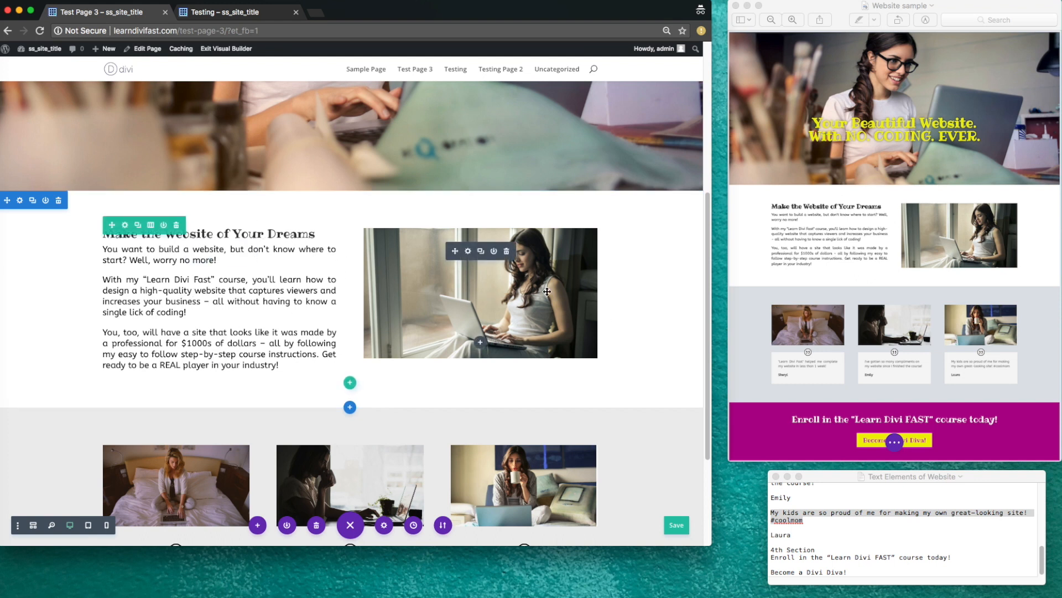
scroll(630, 344, "down", 3)
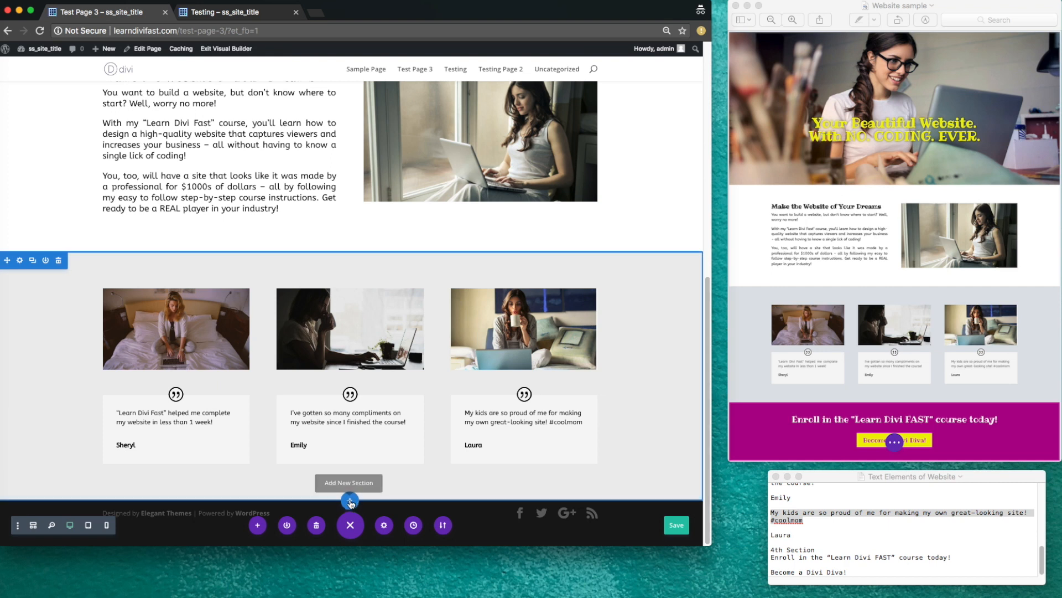
- Add a regular section with a single-column row below the testimonials, without inserting a module
left_click(350, 501)
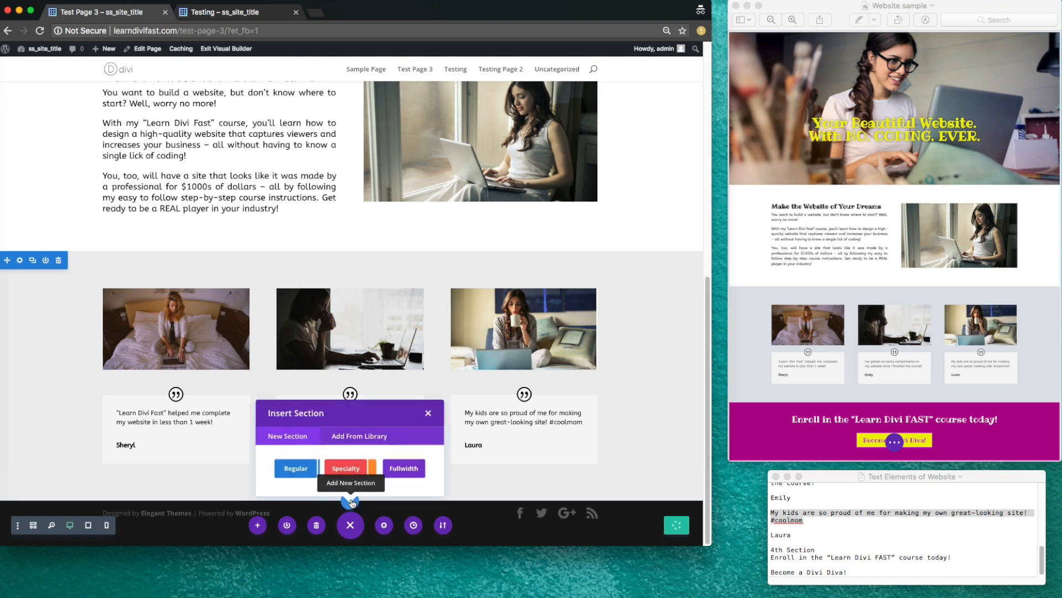
left_click(298, 468)
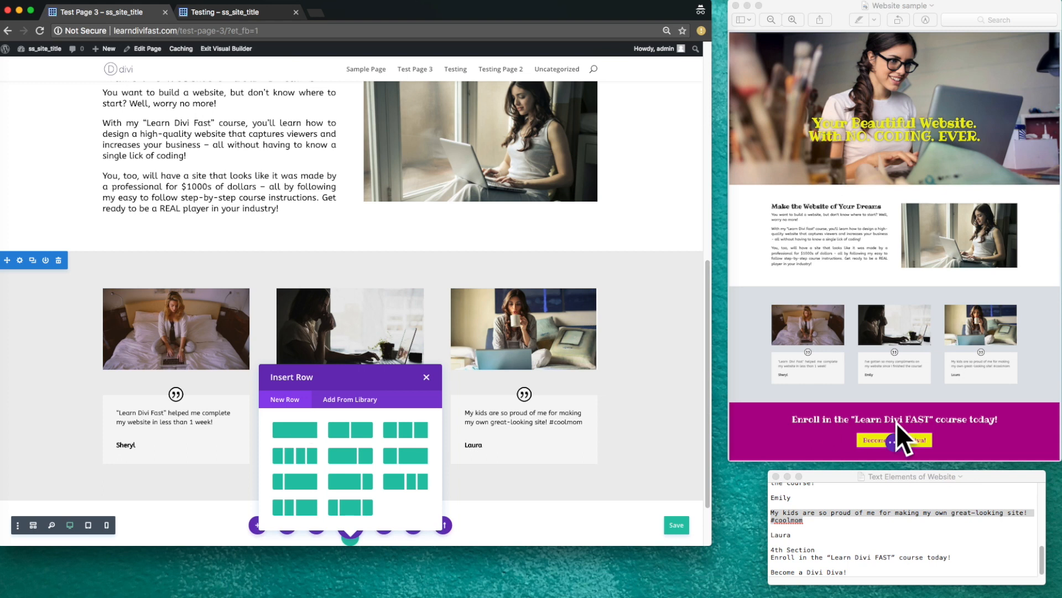
left_click(300, 433)
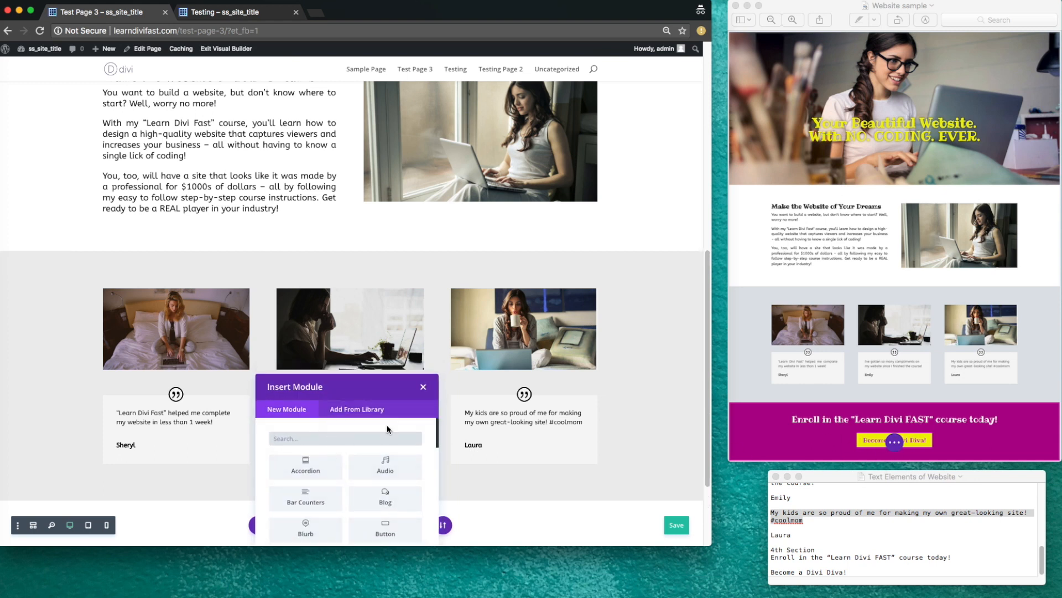
left_click(423, 387)
scroll(576, 462, "down", 2)
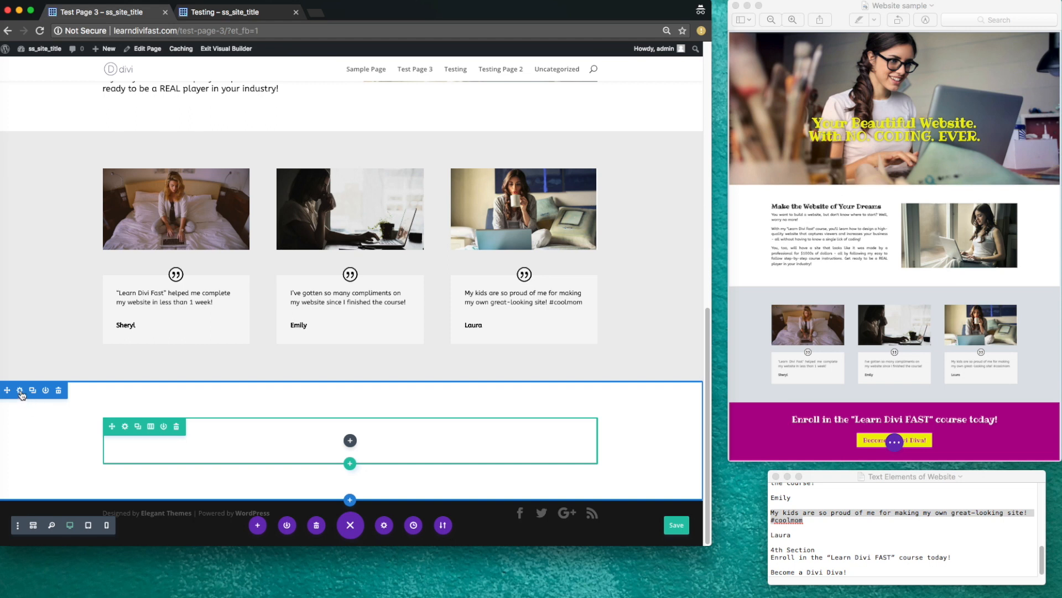
- Set the new section's background colour to a bright magenta, about #e000c2, and save the section settings
left_click(20, 391)
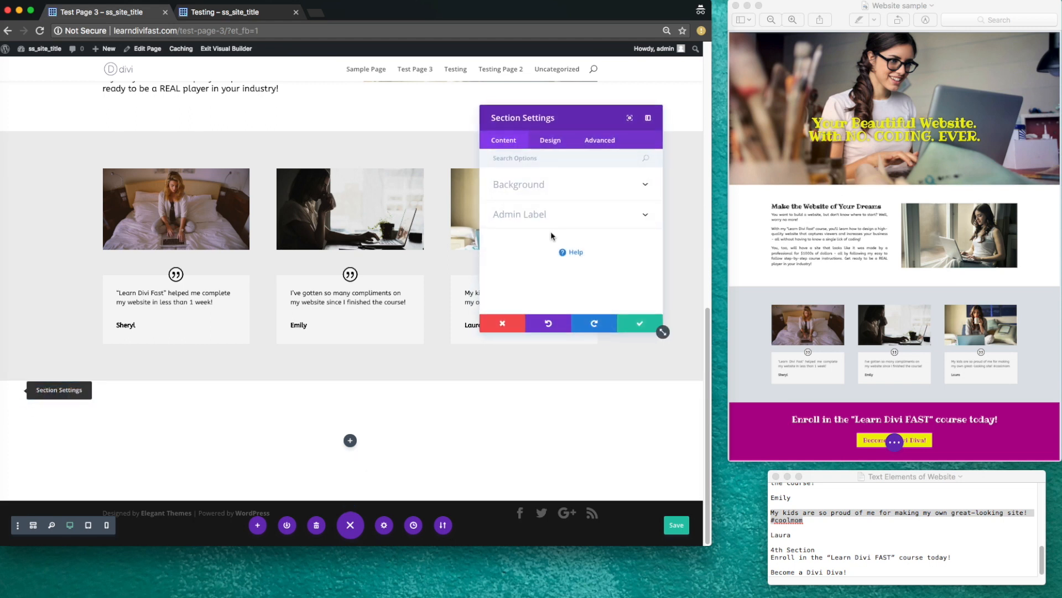
left_click(646, 186)
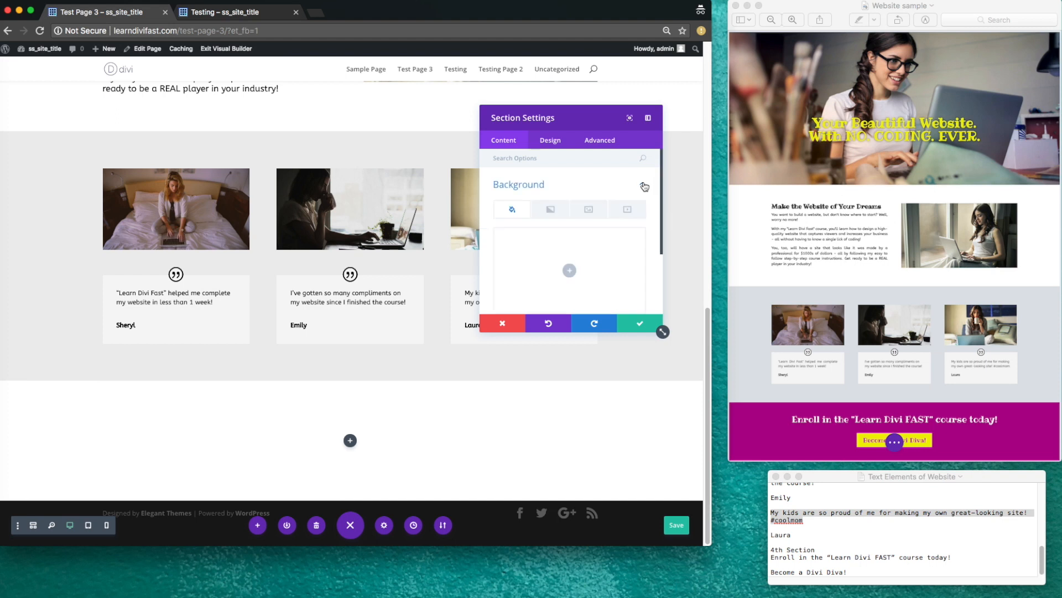
left_click(570, 271)
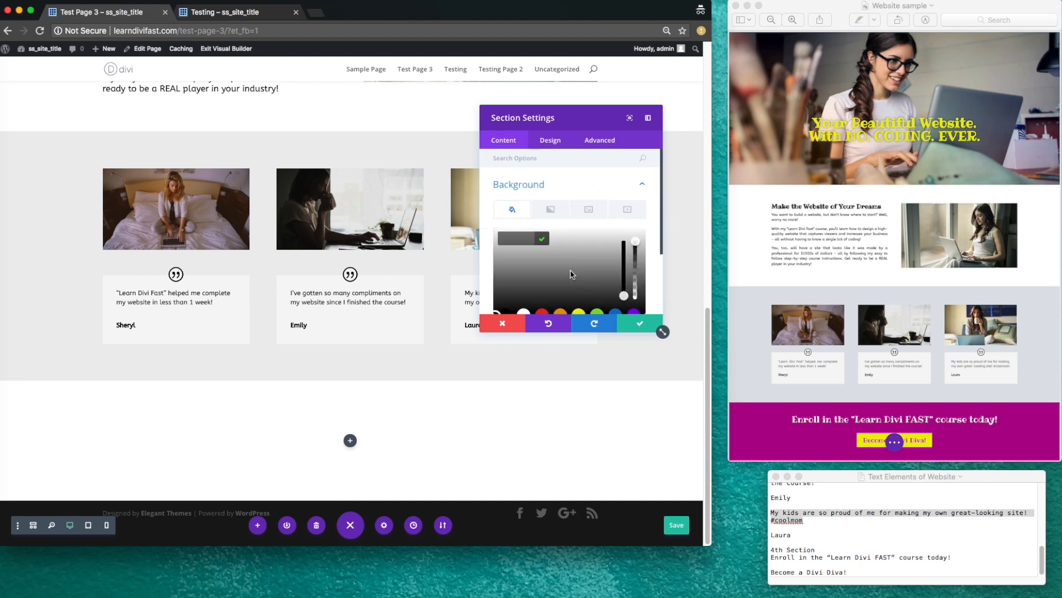
scroll(571, 274, "down", 2)
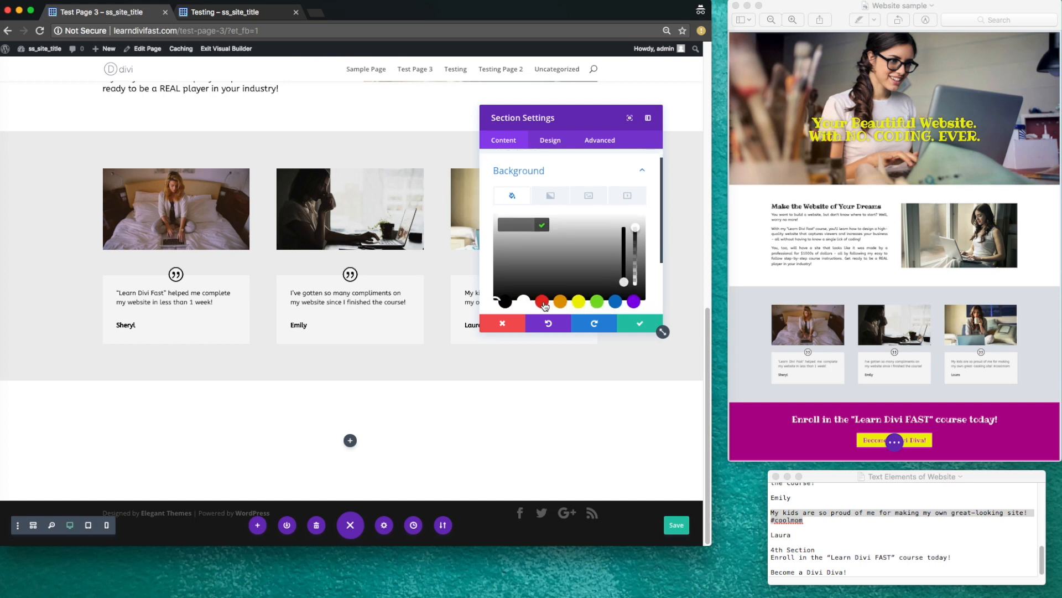
left_click(542, 303)
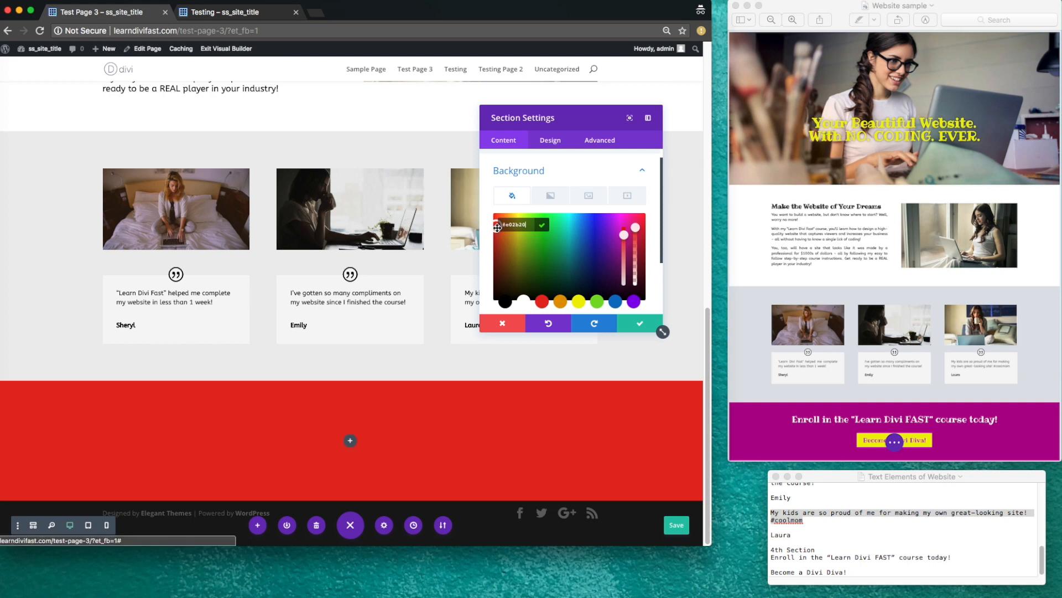
left_click_drag(498, 227, 627, 225)
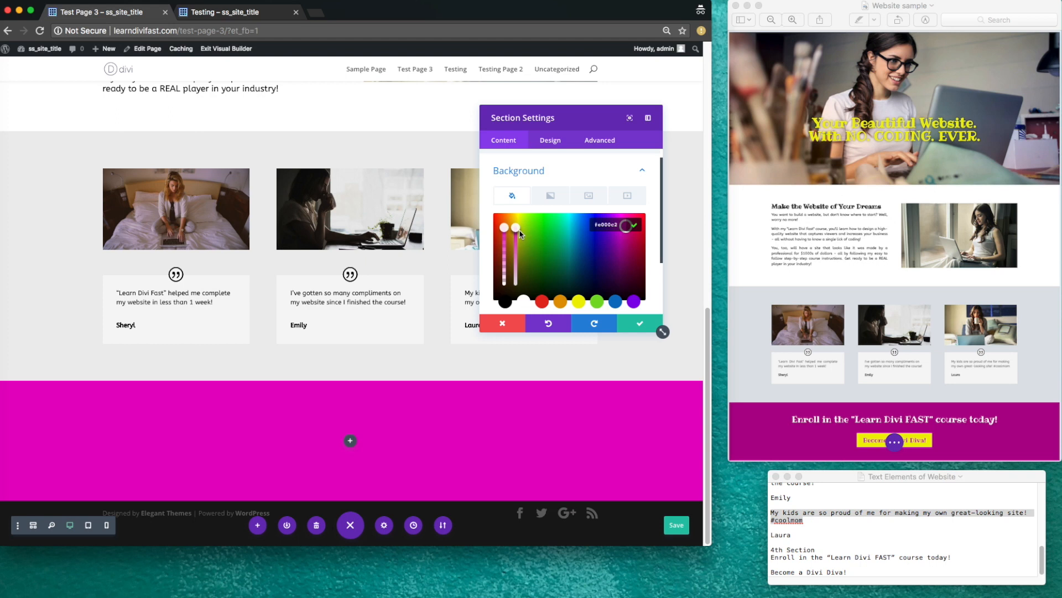
mouse_move(517, 237)
left_mouse_down()
mouse_move(520, 274)
mouse_move(523, 259)
mouse_move(516, 227)
mouse_move(508, 285)
mouse_move(504, 228)
left_mouse_up()
left_click(638, 325)
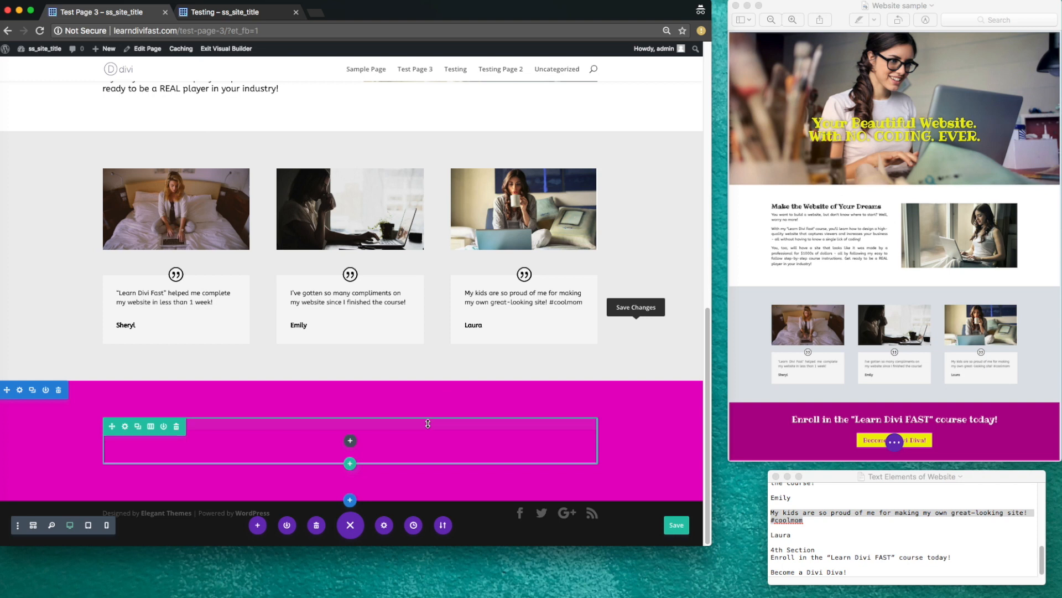
- Add a second single-column row below the first one in the magenta section, without inserting a module
left_click(350, 466)
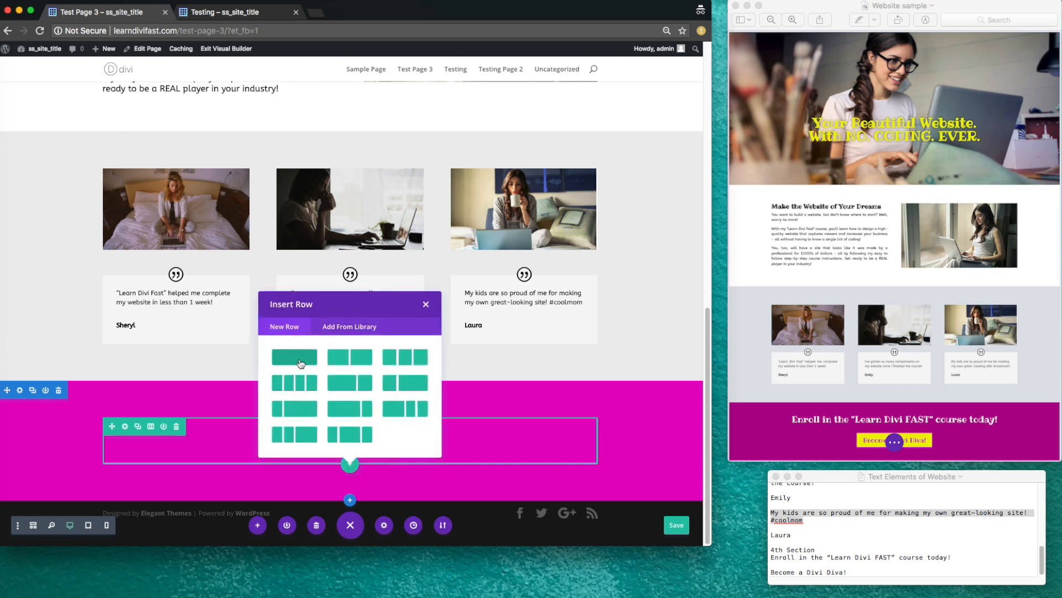
left_click(300, 363)
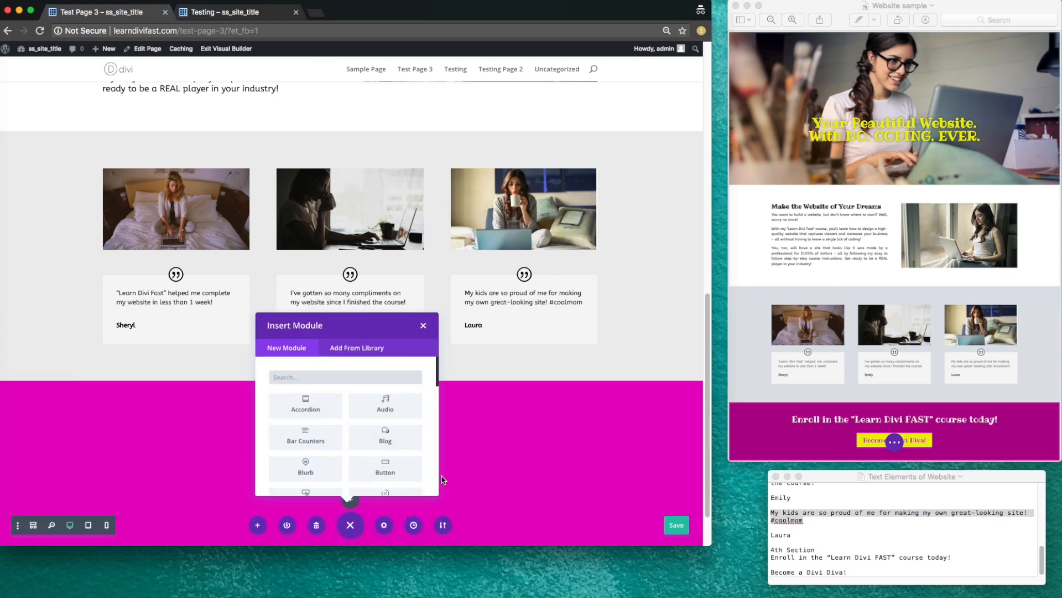
left_click(424, 328)
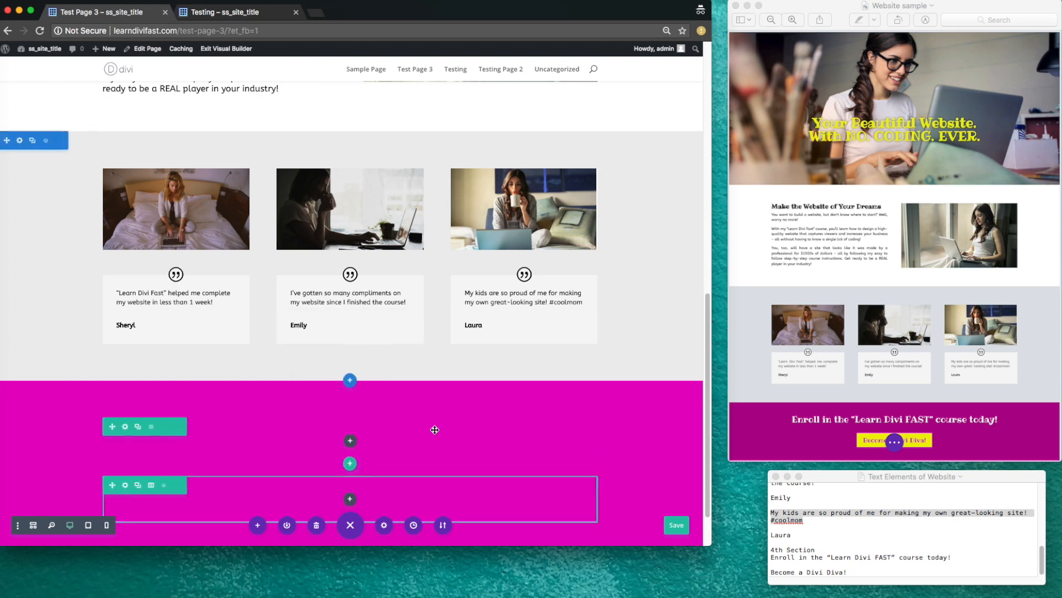
scroll(441, 443, "down", 2)
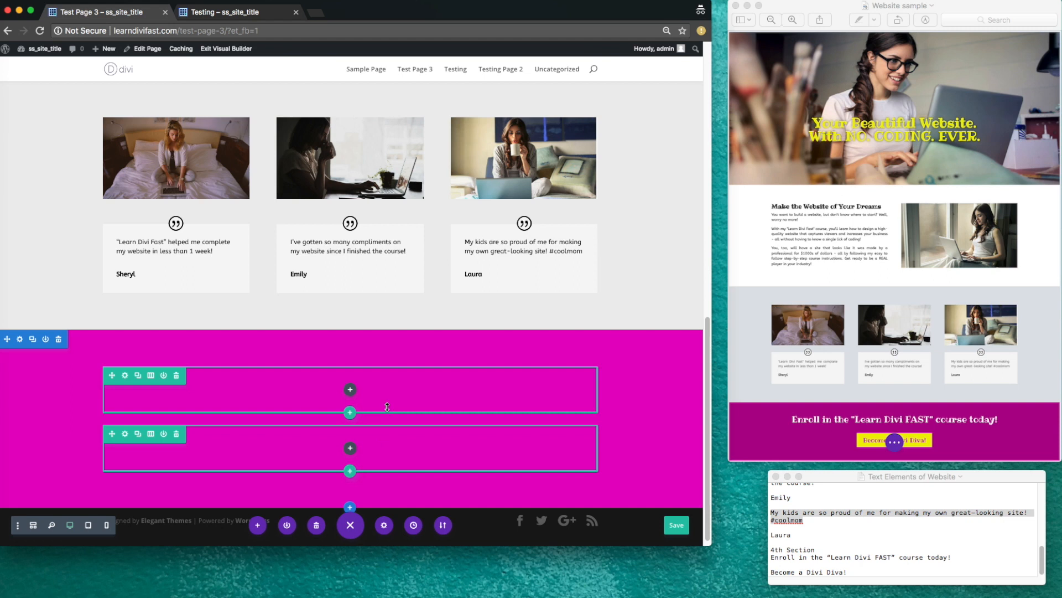
- Insert a Text module into the upper row of the magenta section
left_click(351, 390)
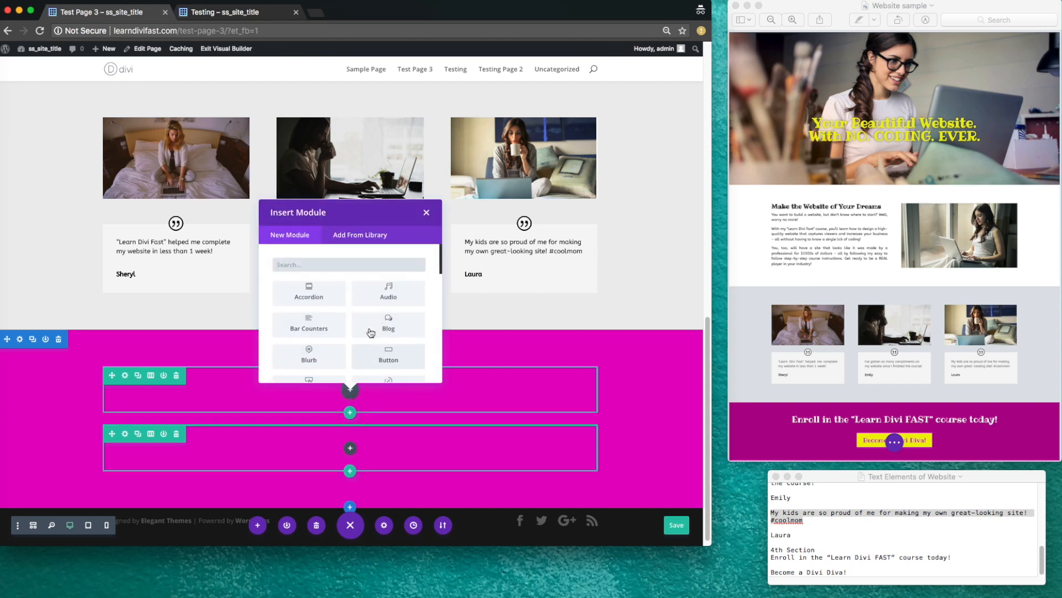
scroll(376, 324, "down", 10)
scroll(376, 329, "up", 10)
left_click(343, 267)
type("text")
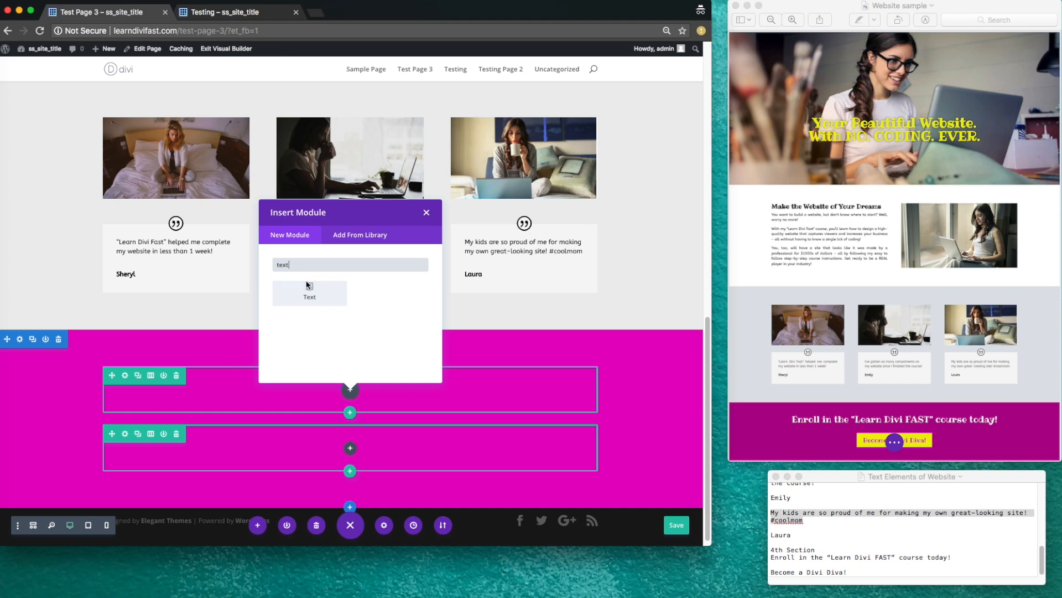
left_click(323, 302)
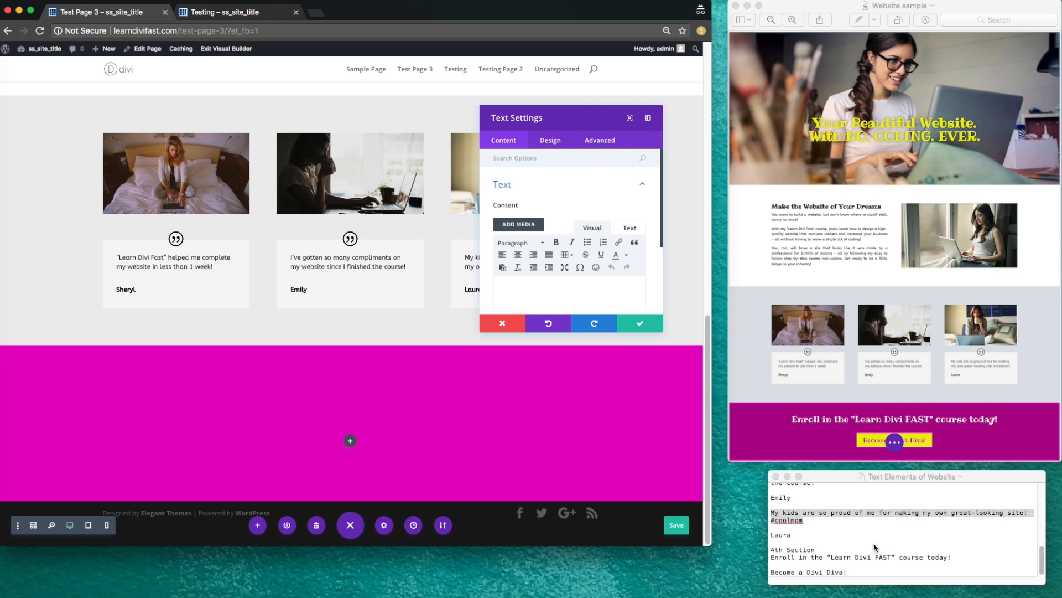
- Fill the text module's content with "Enroll in the “Learn Divi FAST” course today!" copied from the text document
left_click(843, 538)
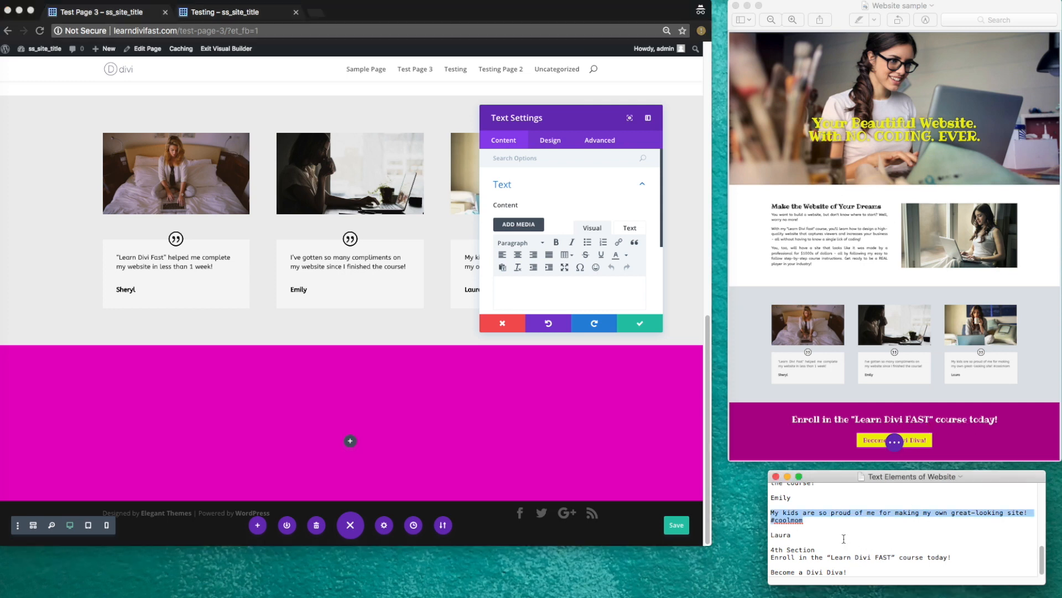
left_click_drag(955, 556, 772, 557)
key("super+c")
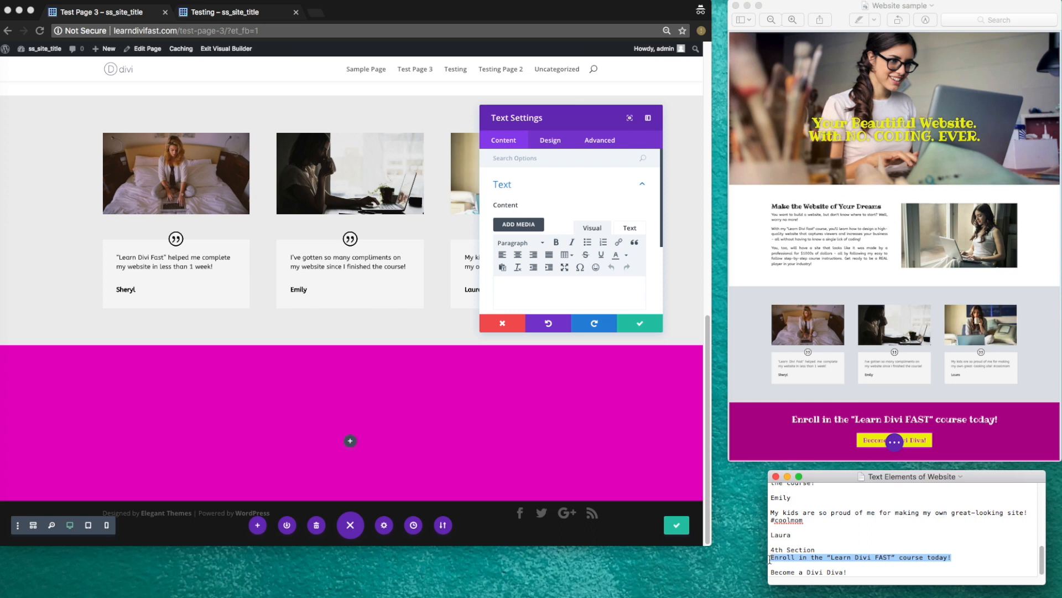
left_click(614, 289)
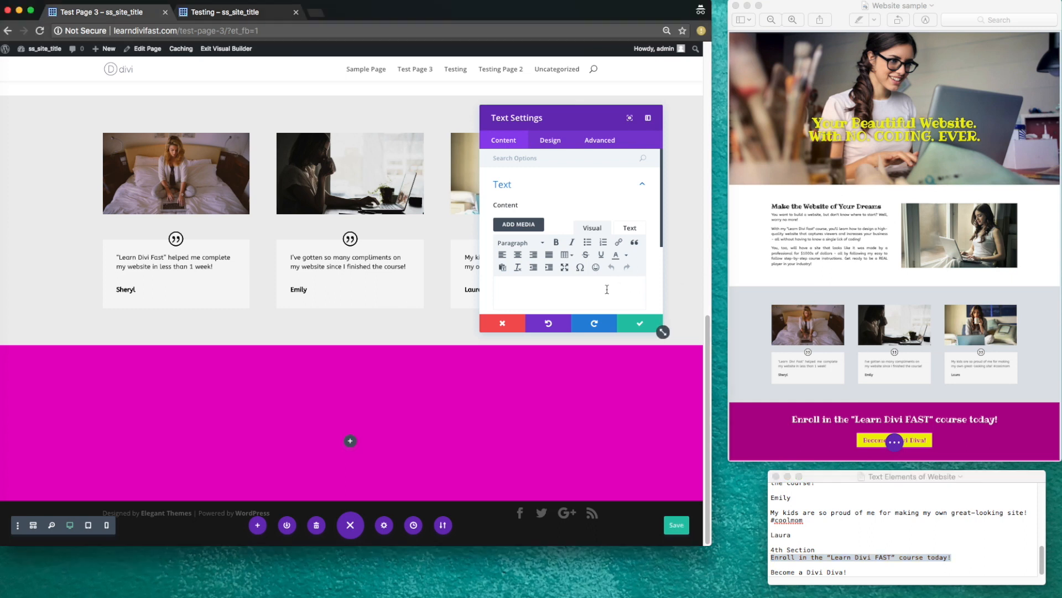
left_click(631, 231)
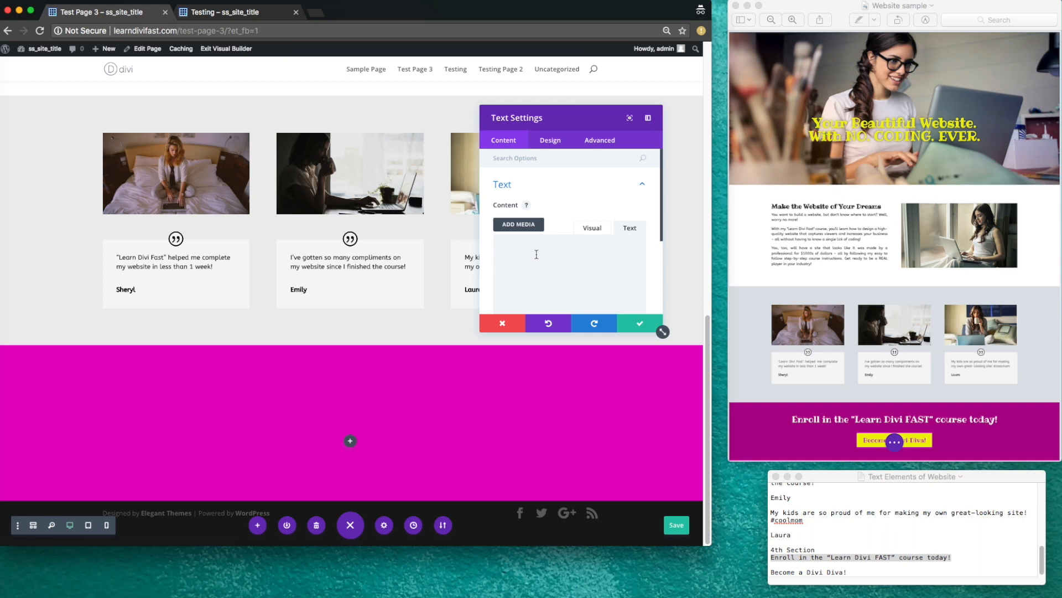
key("super+v")
left_click(591, 229)
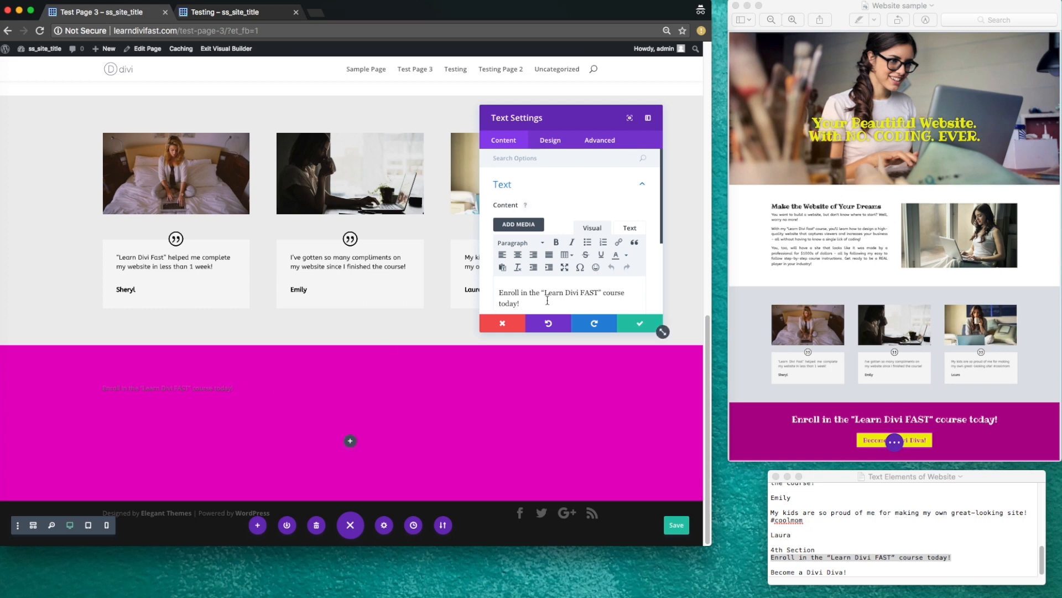
scroll(526, 296, "down", 1)
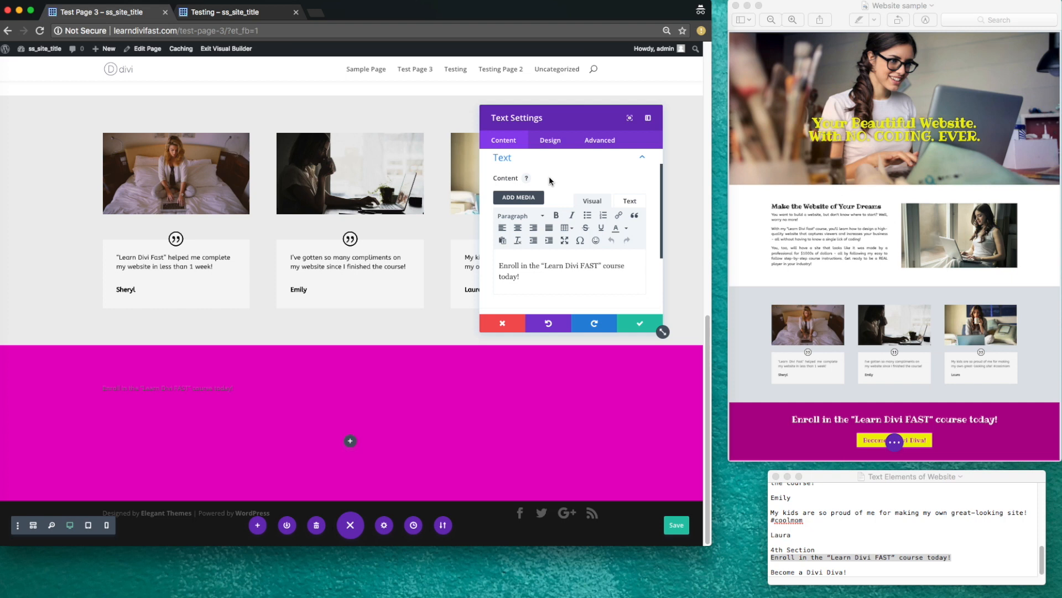
- Centre the whole enrolment line and format it as Heading 1
left_click(550, 142)
left_click(505, 141)
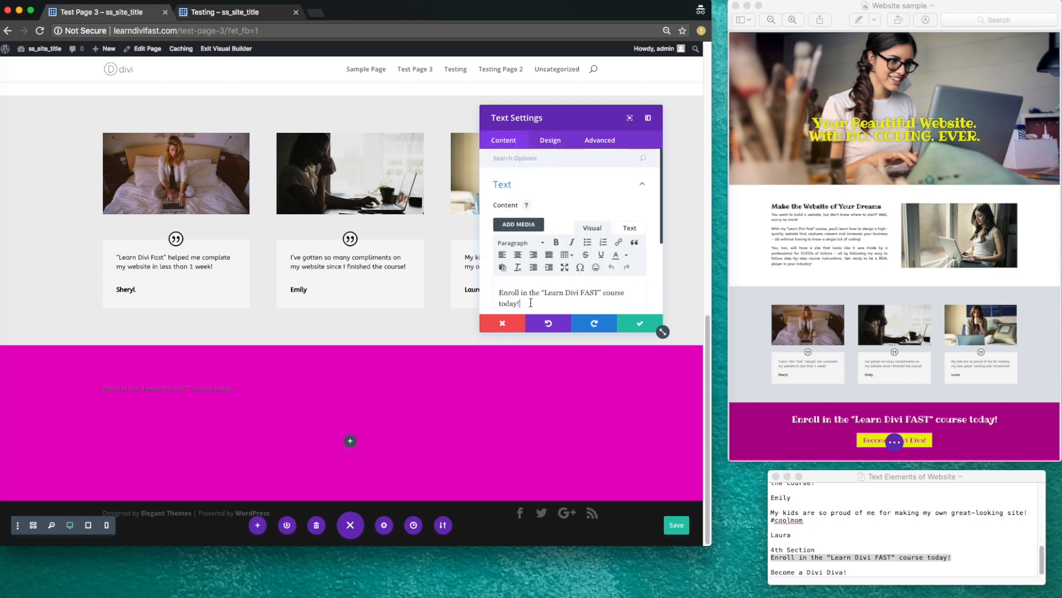
key("super+a")
left_click(518, 255)
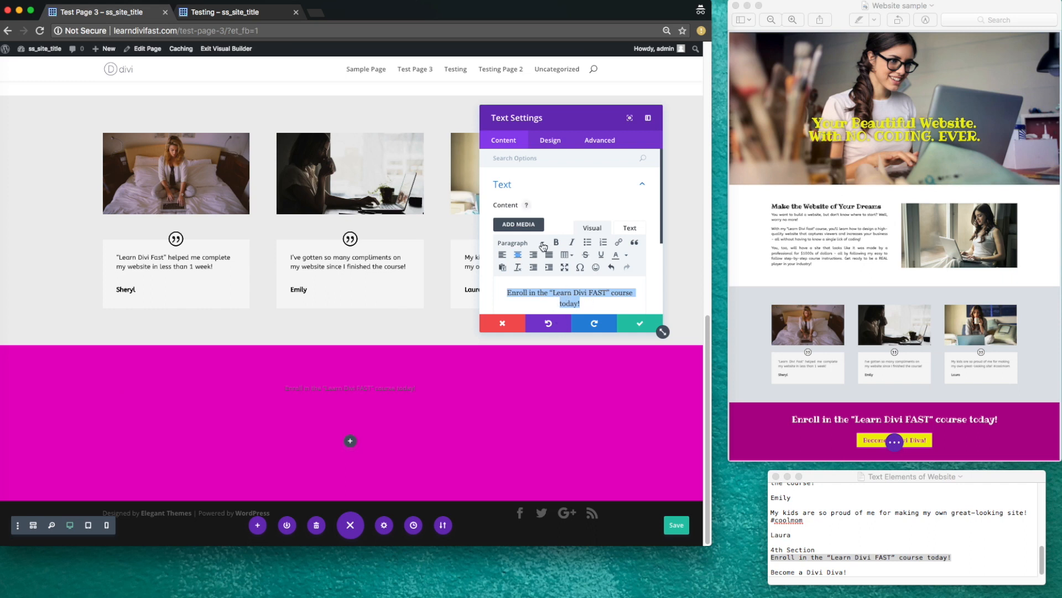
left_click(543, 244)
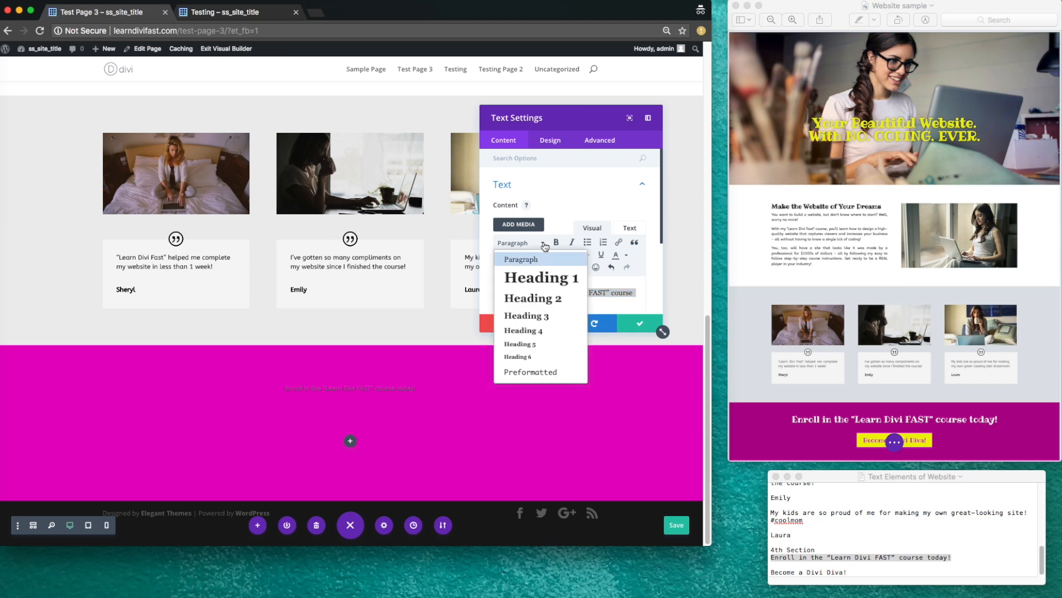
left_click(540, 278)
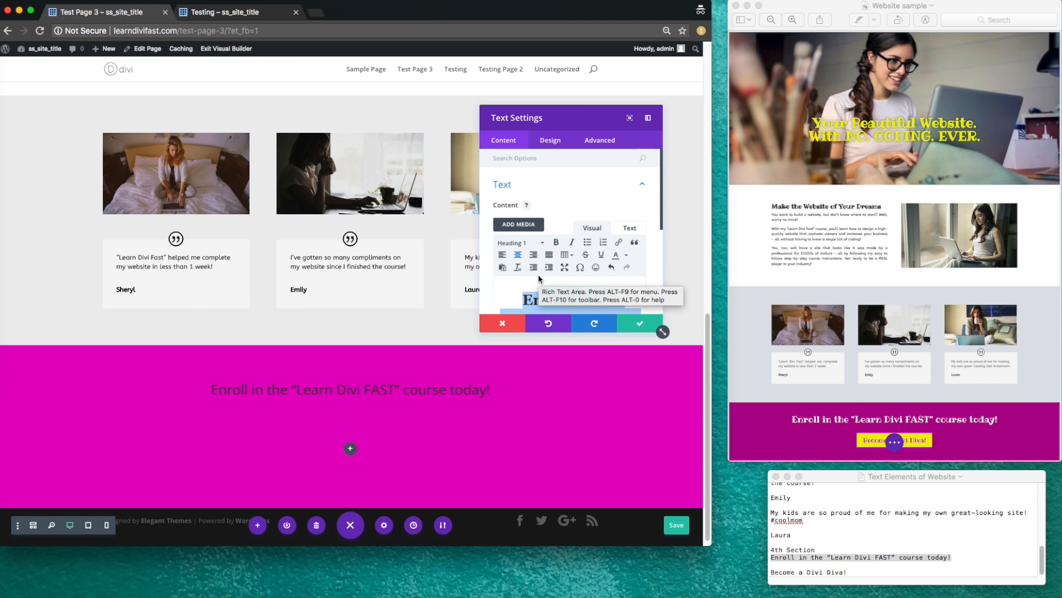
- Set the H1 heading font of the enrolment text to Ribeye
left_click(551, 142)
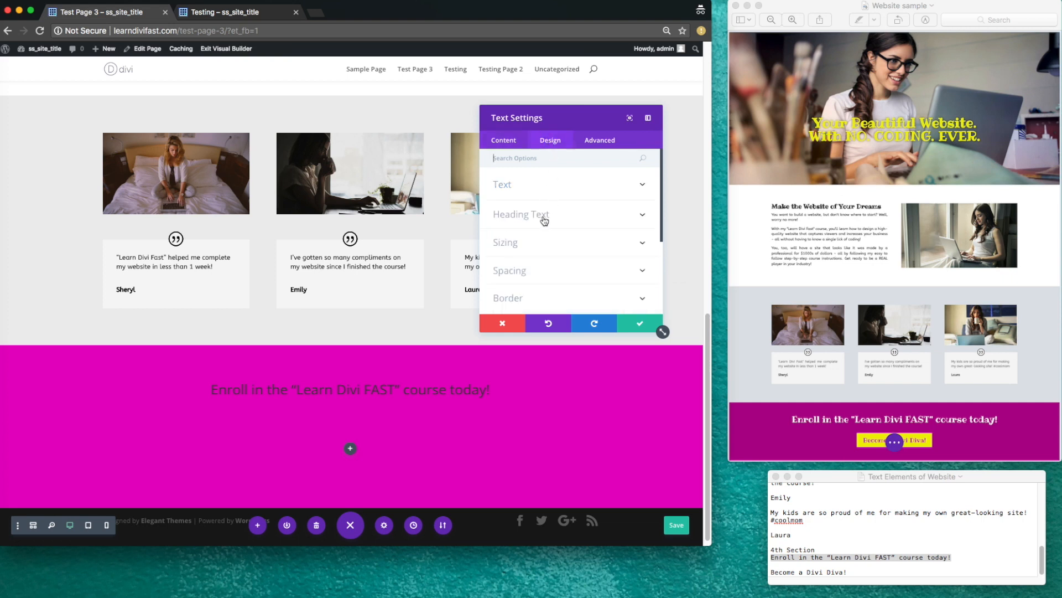
left_click(620, 221)
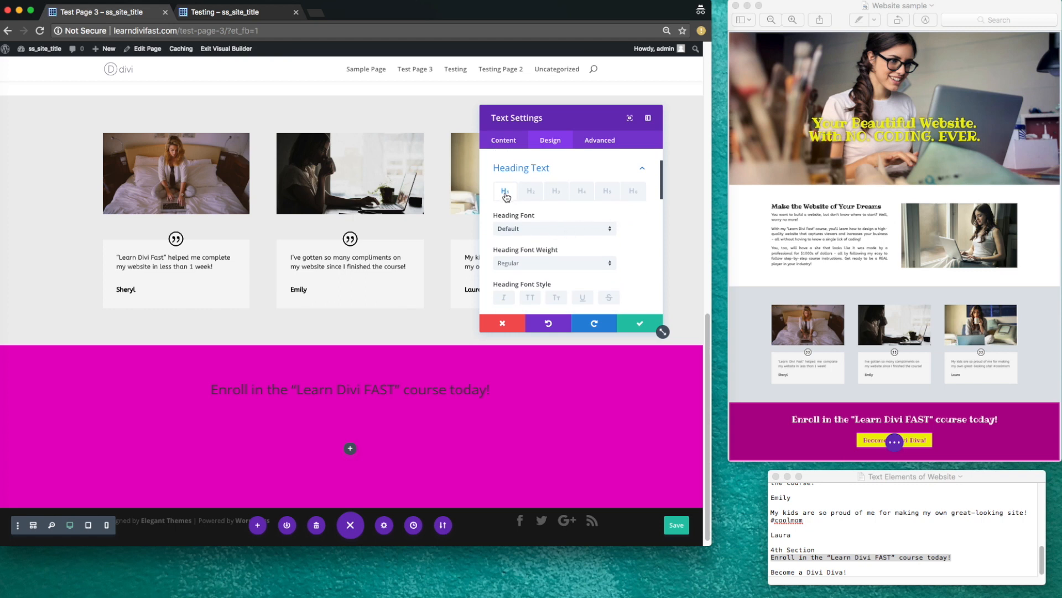
scroll(511, 199, "down", 2)
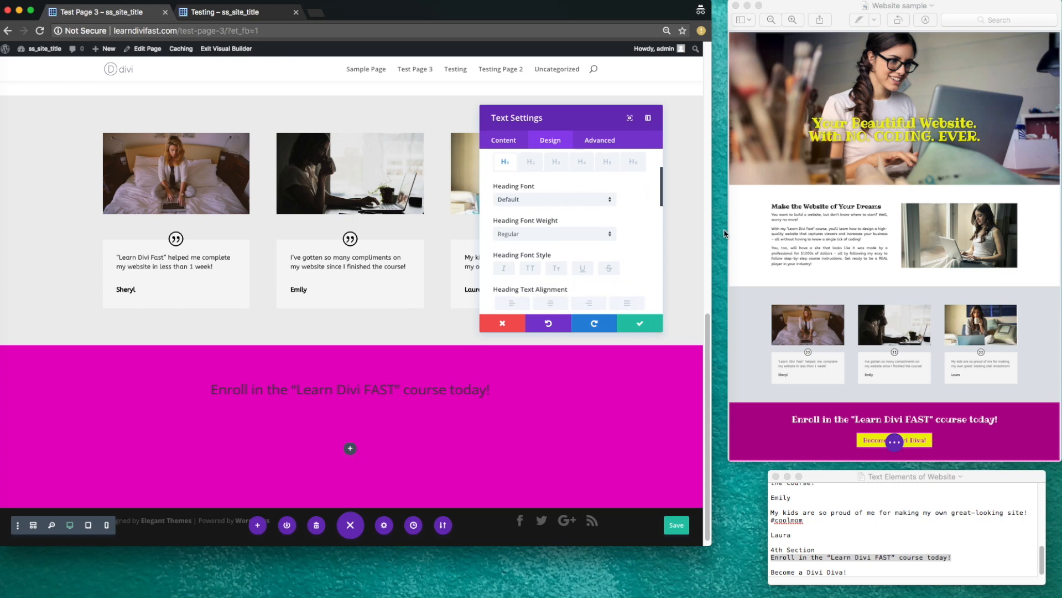
left_click(591, 205)
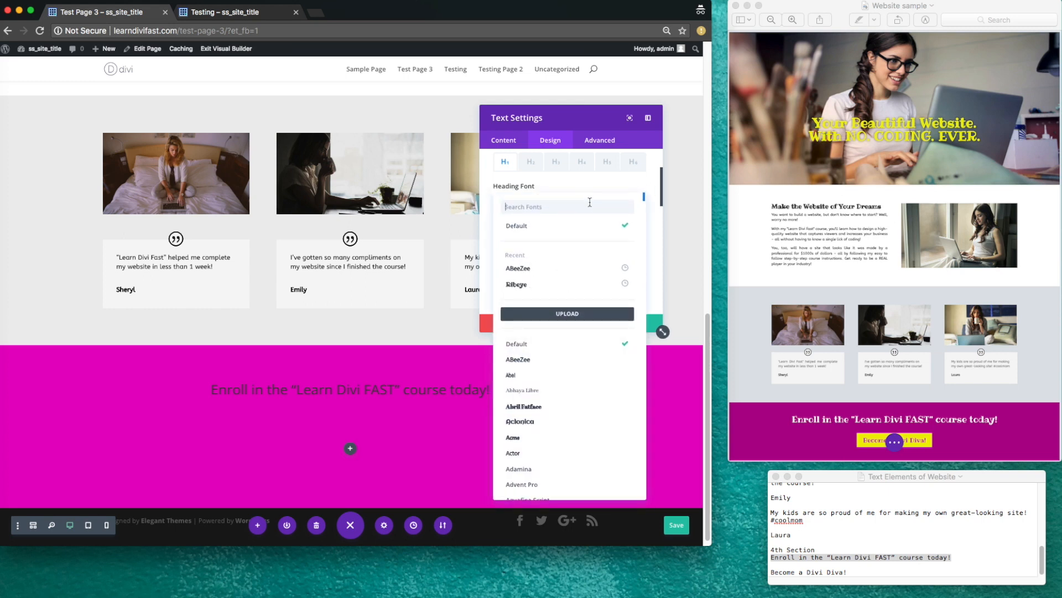
left_click(547, 290)
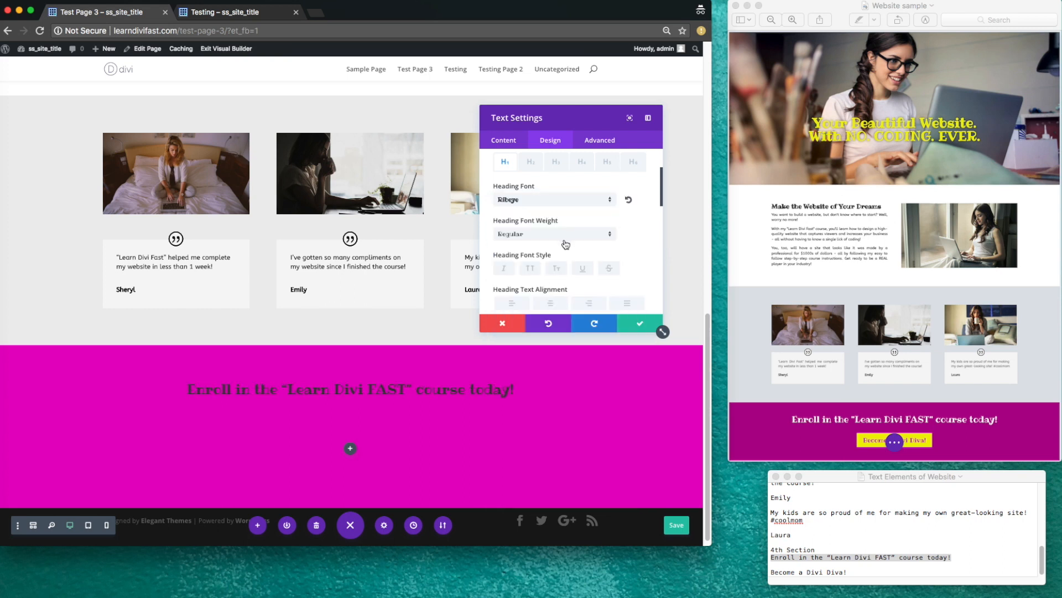
- Set the enrolment heading's text colour to white and save the text module
scroll(565, 244, "down", 2)
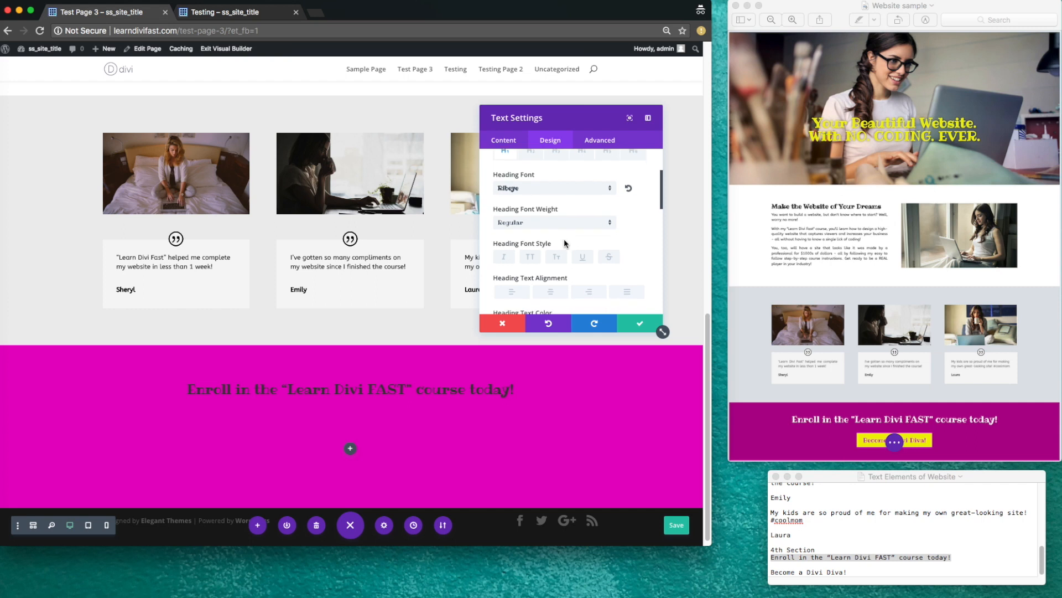
scroll(565, 247, "down", 4)
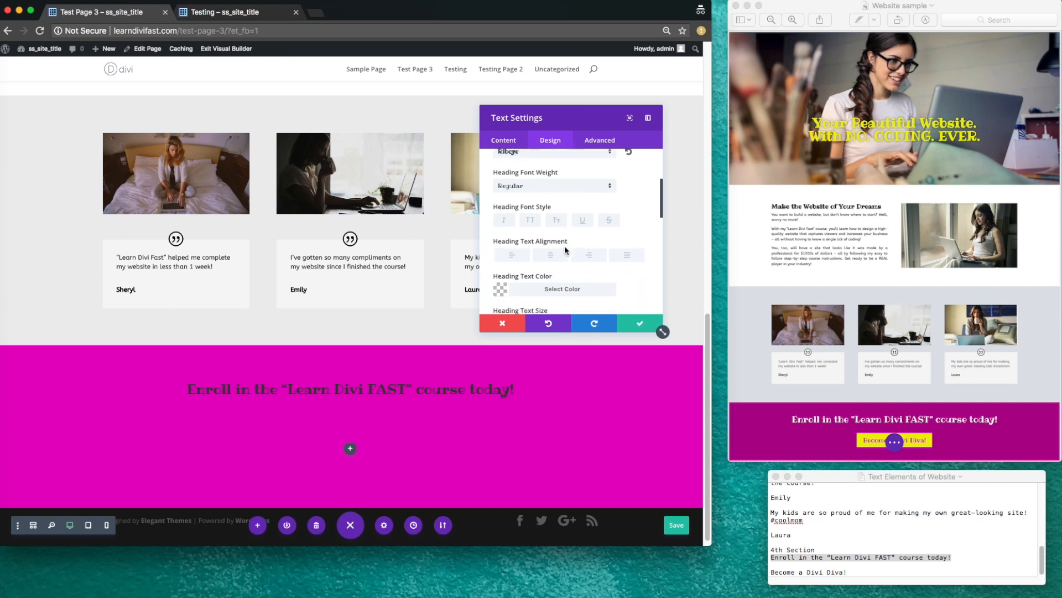
scroll(553, 275, "down", 5)
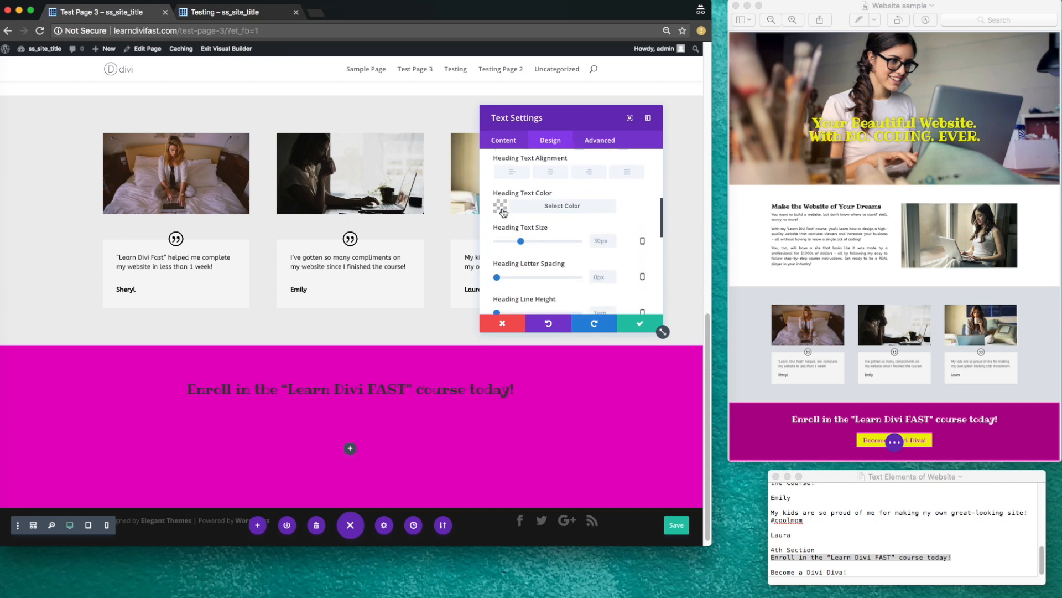
left_click(502, 209)
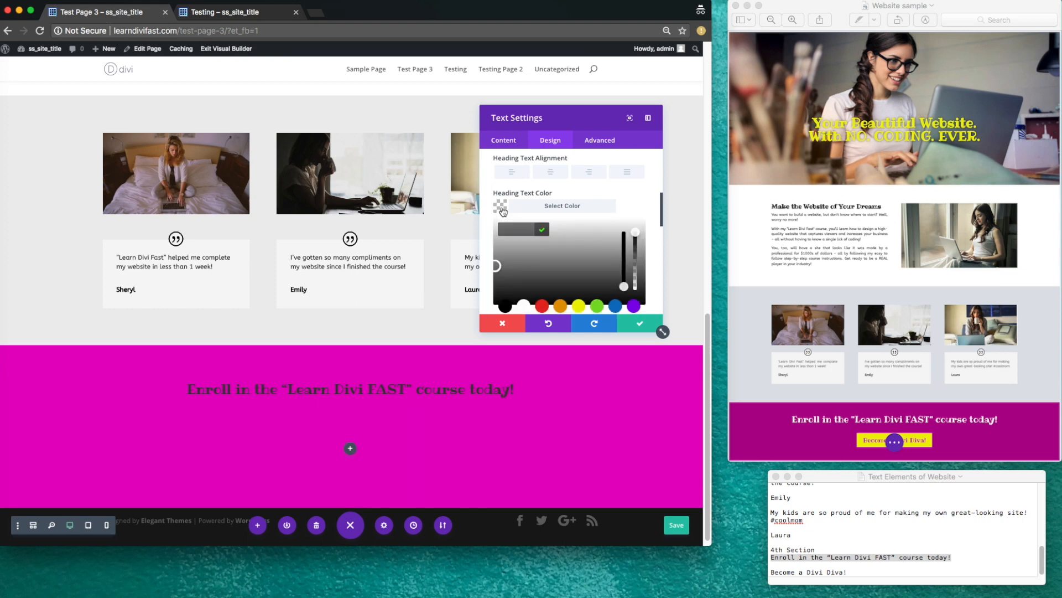
left_click(523, 300)
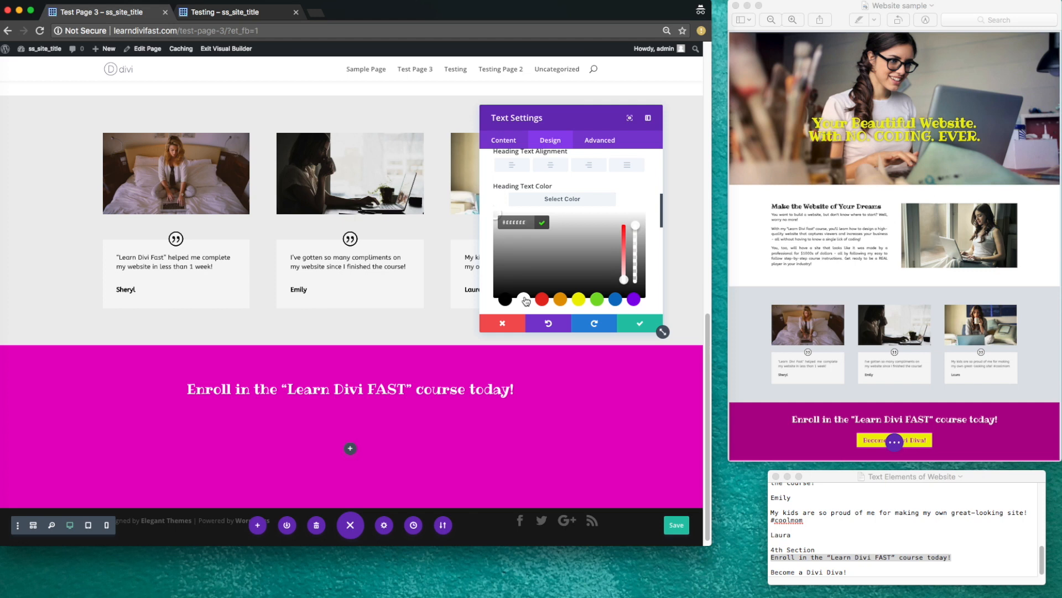
left_click(639, 324)
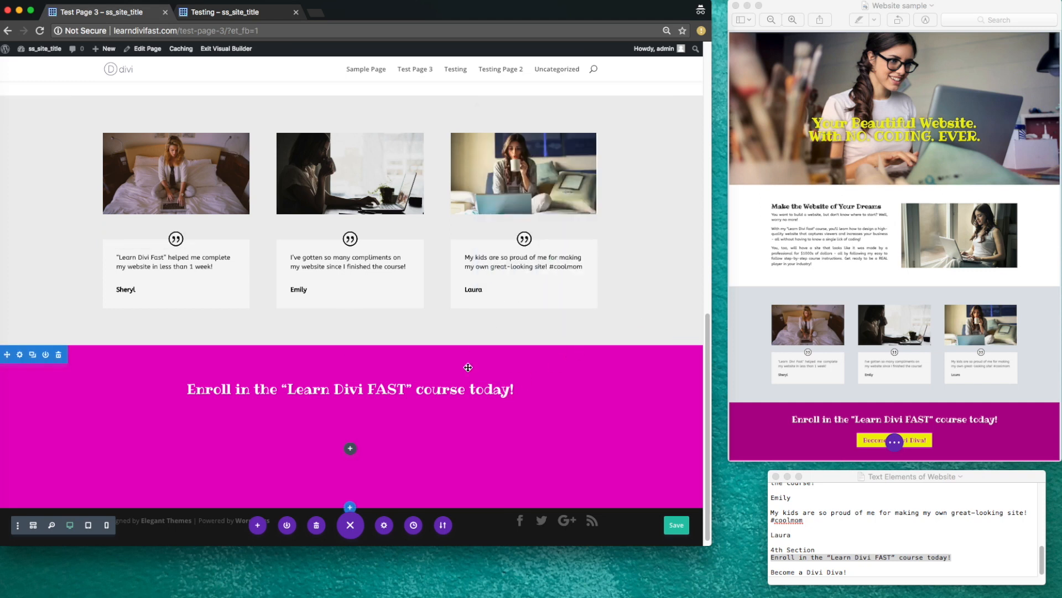
- Add a button module below the enrolment heading with the text "Become a Divi Diva!" copied from the text document
left_click(350, 449)
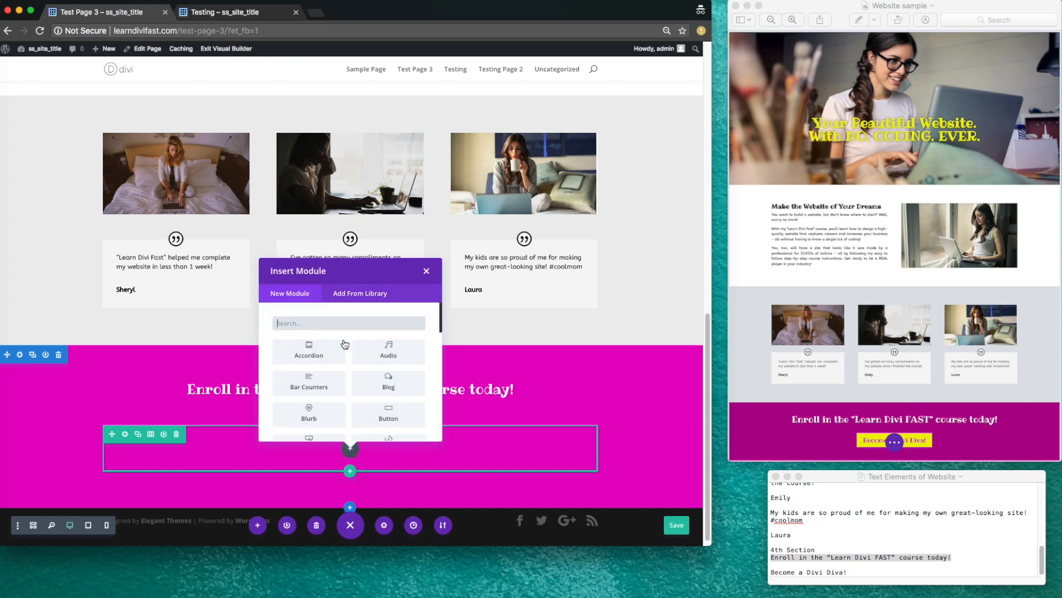
left_click(400, 419)
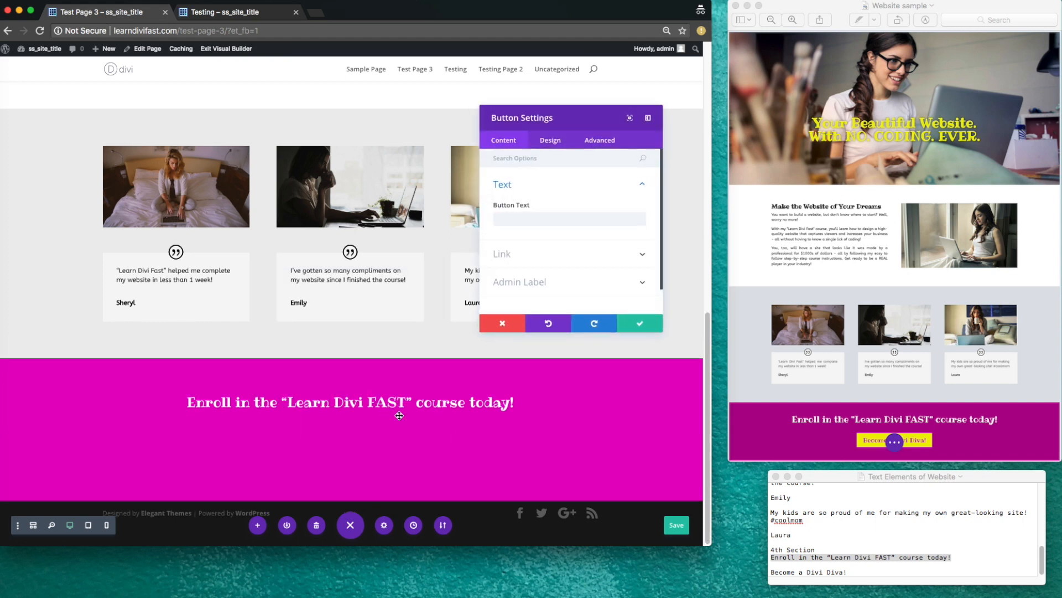
left_click(517, 219)
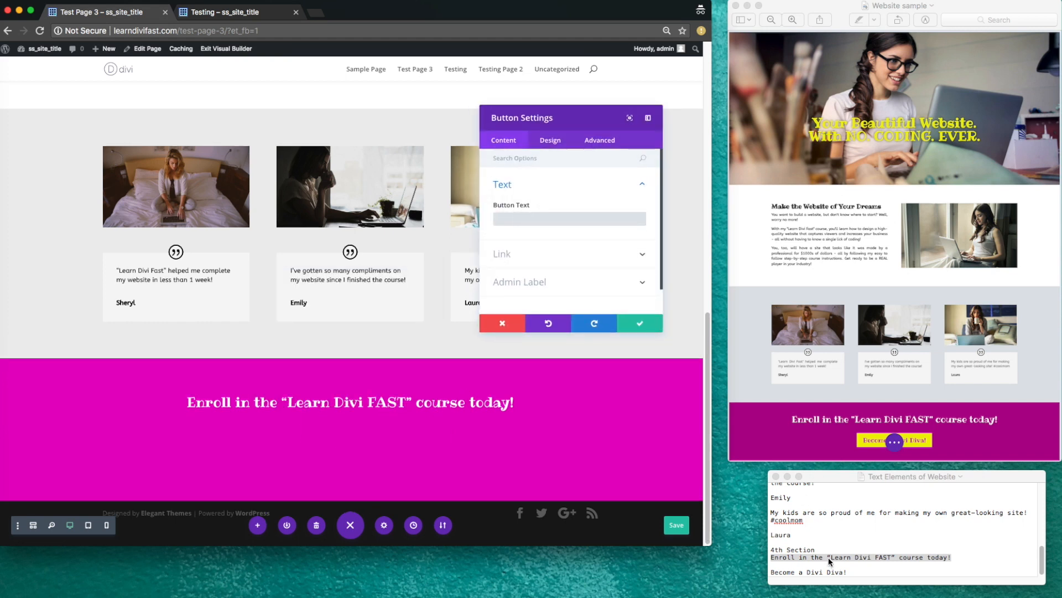
left_click_drag(847, 572, 772, 572)
key("super+c")
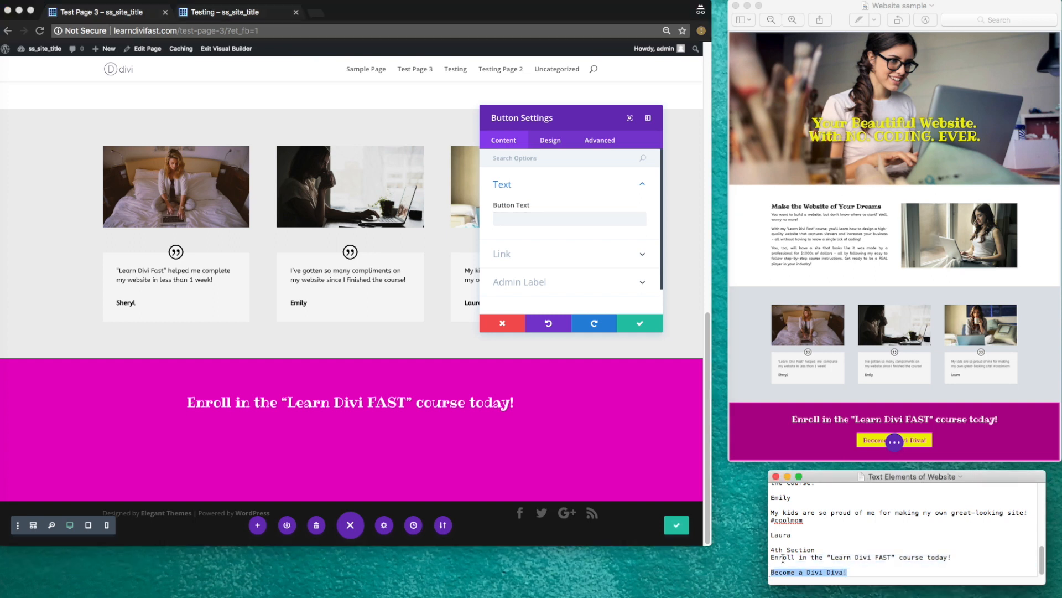
left_click(528, 218)
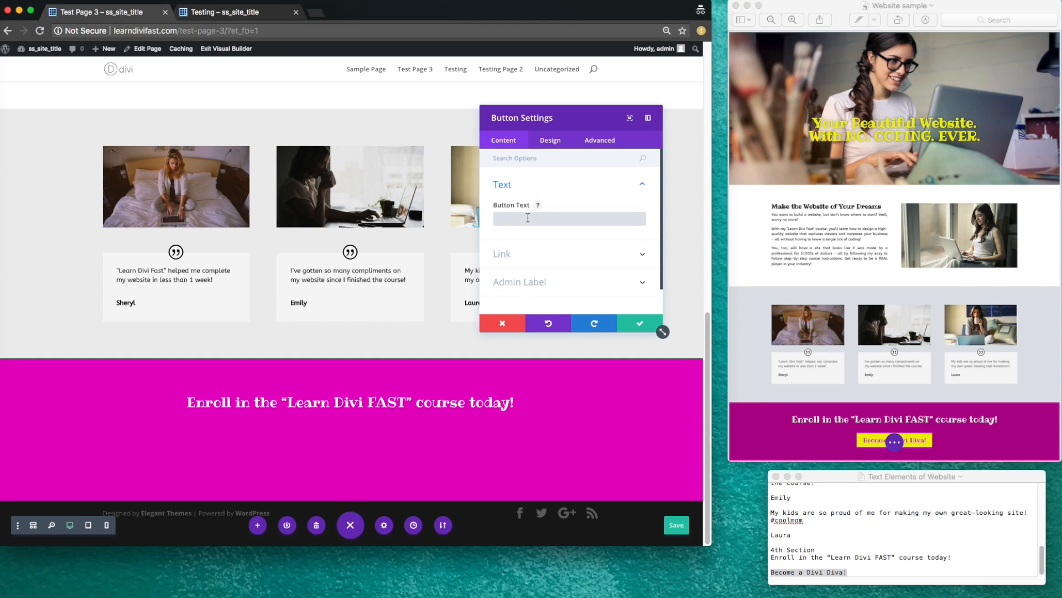
key("super+v")
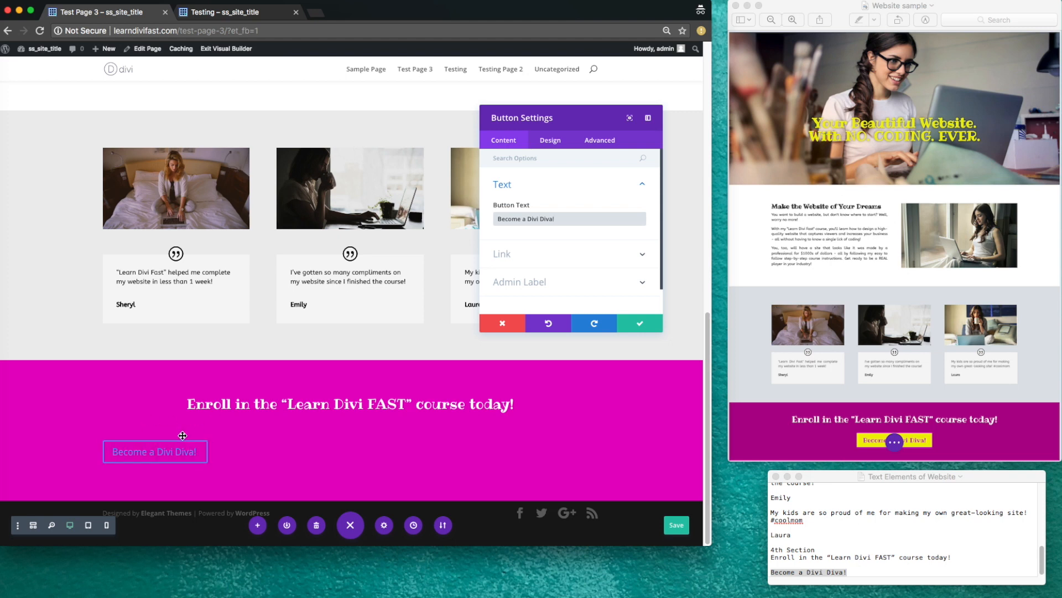
- Set the button's alignment to centre
left_click(551, 141)
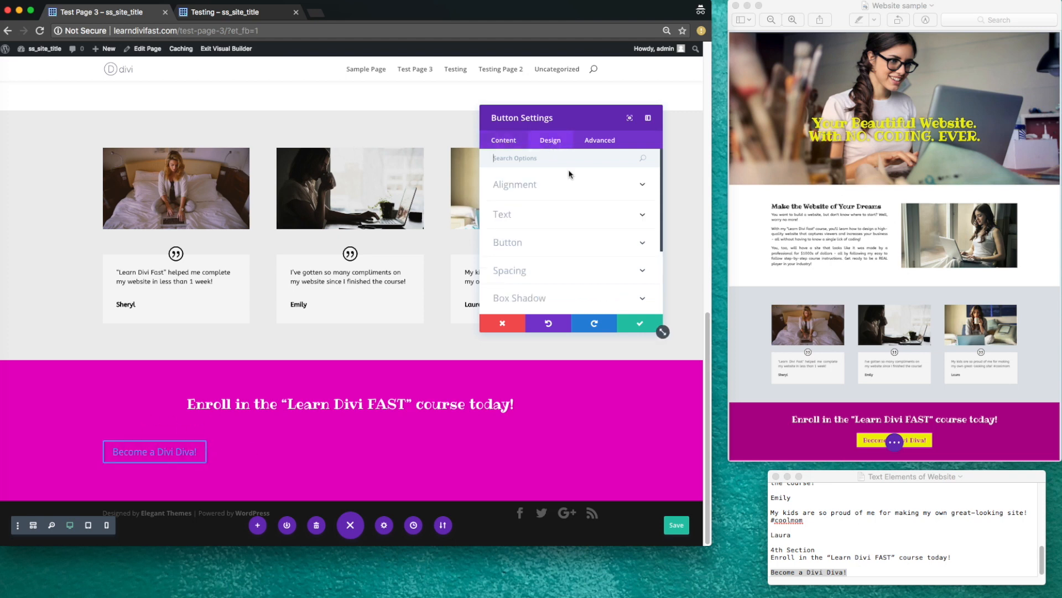
left_click(642, 187)
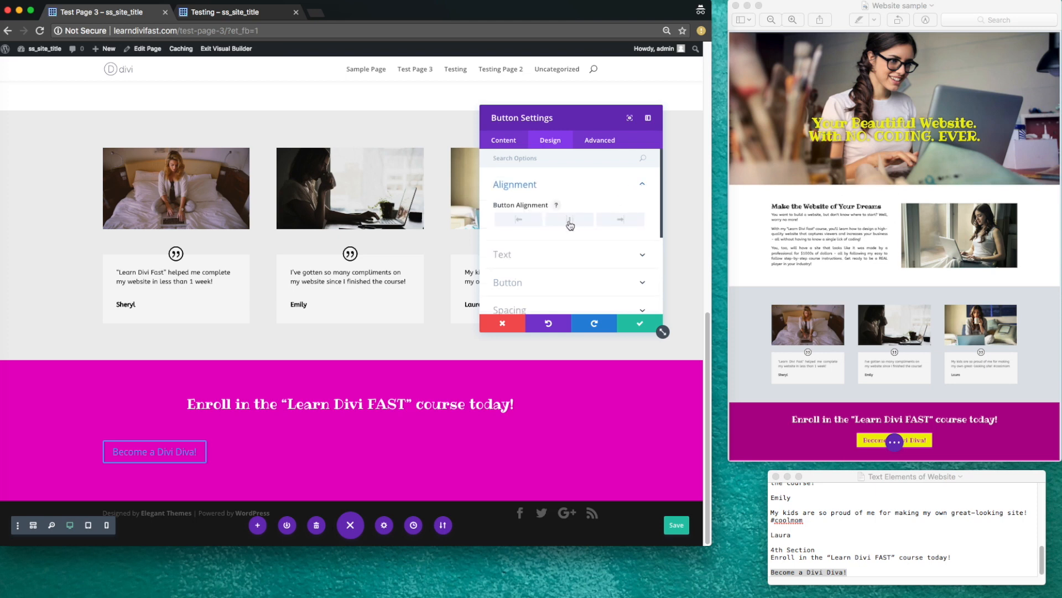
left_click(622, 221)
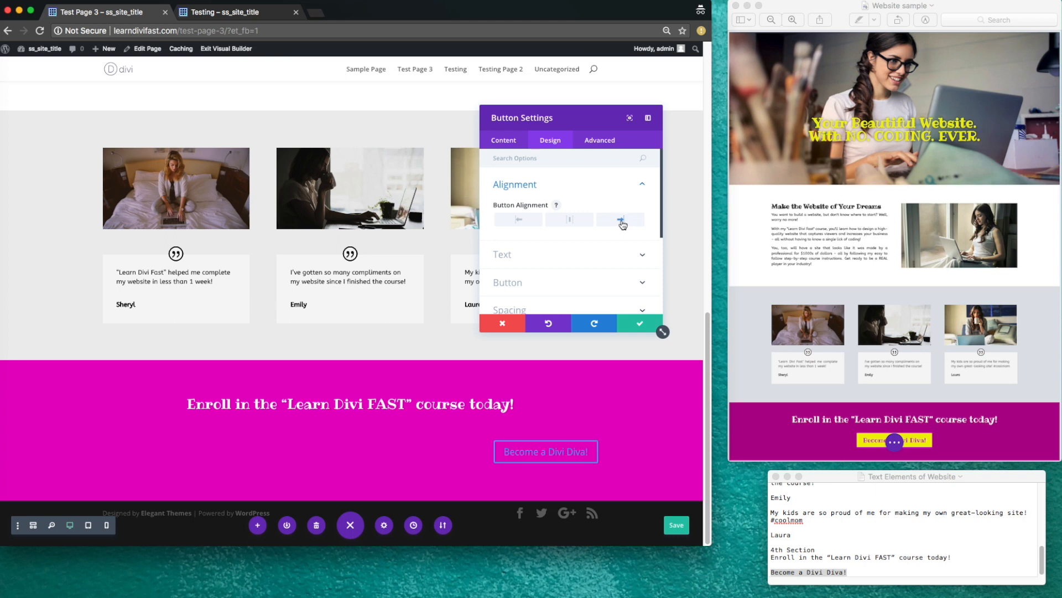
left_click(572, 222)
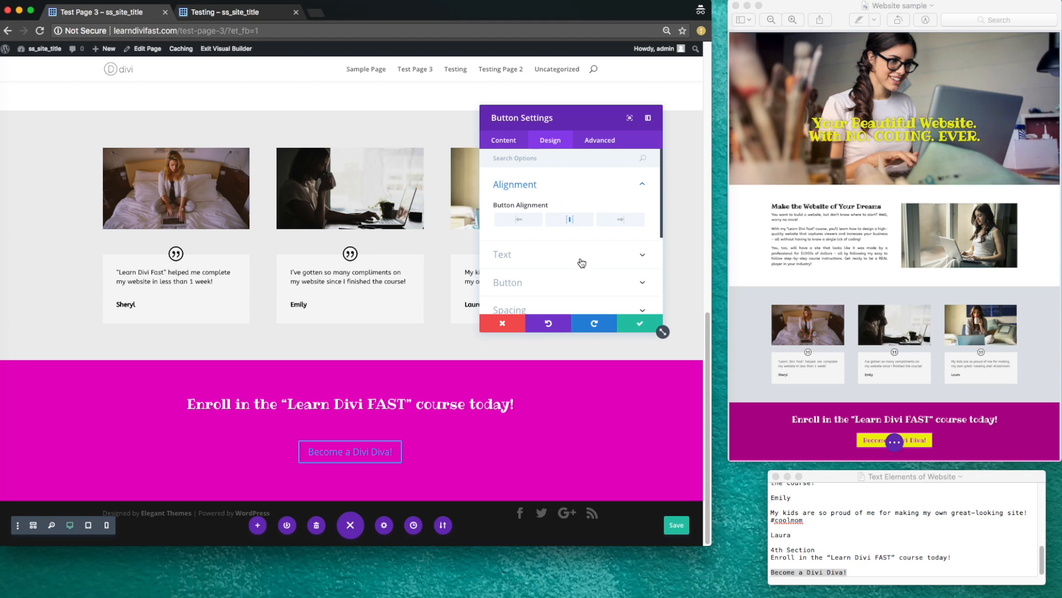
- Set the button module's text colour option to Light
left_click(635, 254)
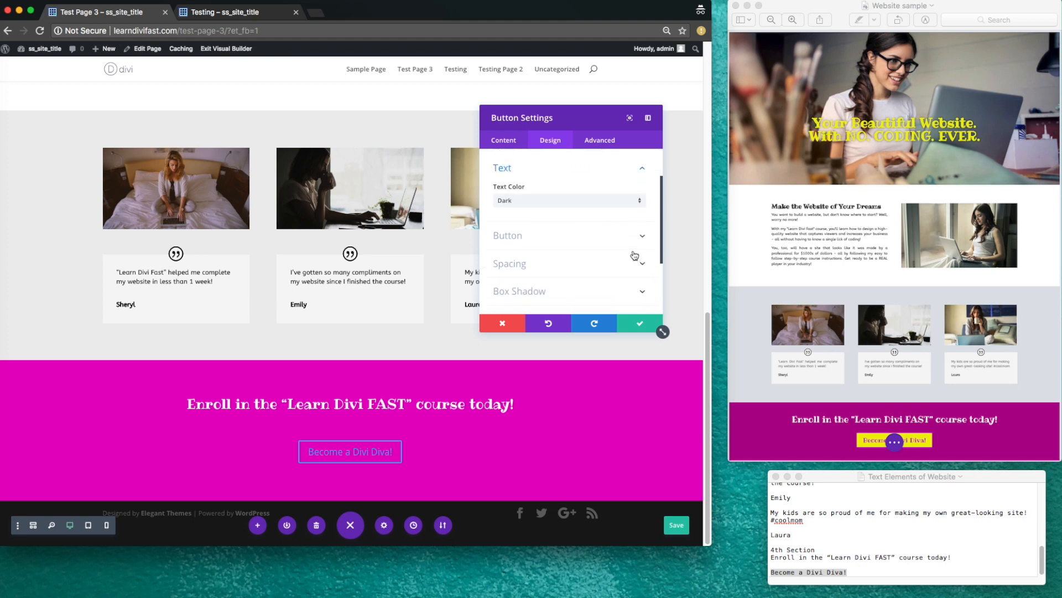
left_click(621, 204)
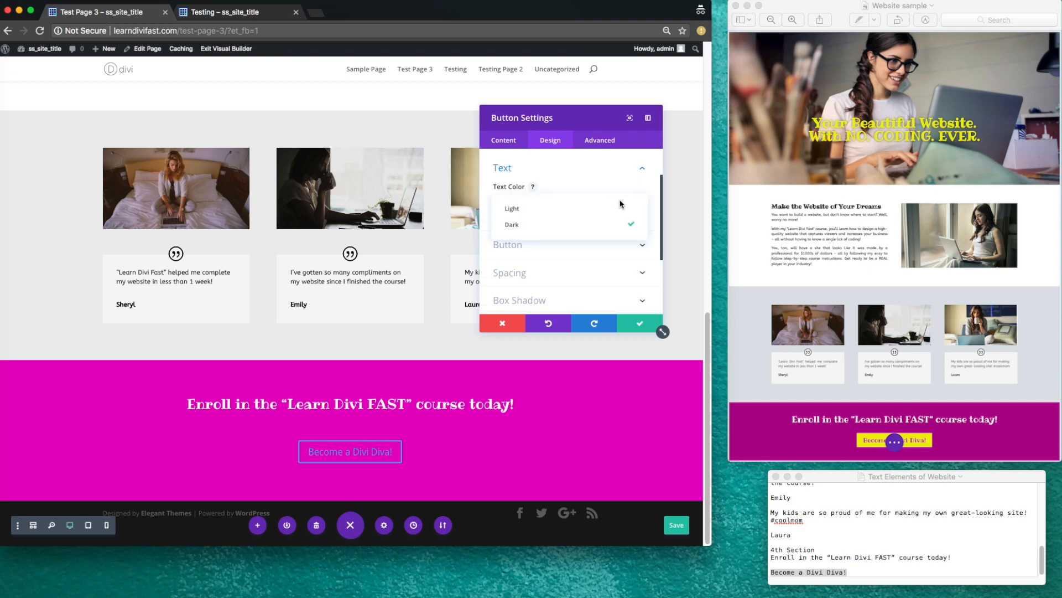
left_click(591, 215)
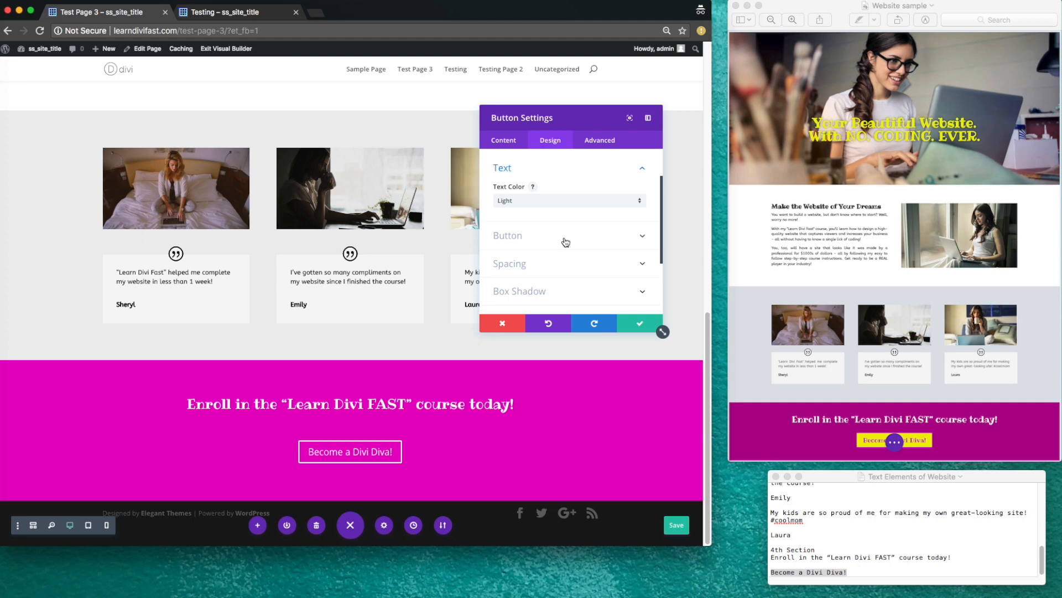
- Try the Dark text colour option on the button and return it to Light
left_click(607, 202)
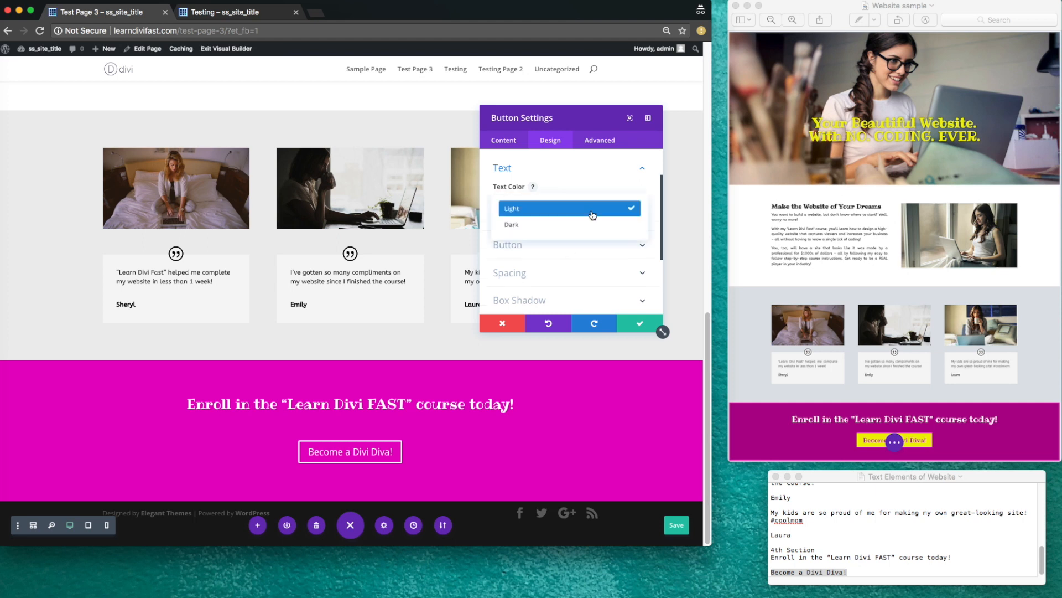
left_click(608, 224)
left_click(595, 202)
left_click(588, 211)
- Enable custom styles for the button and set its text size to 25px
left_click(638, 240)
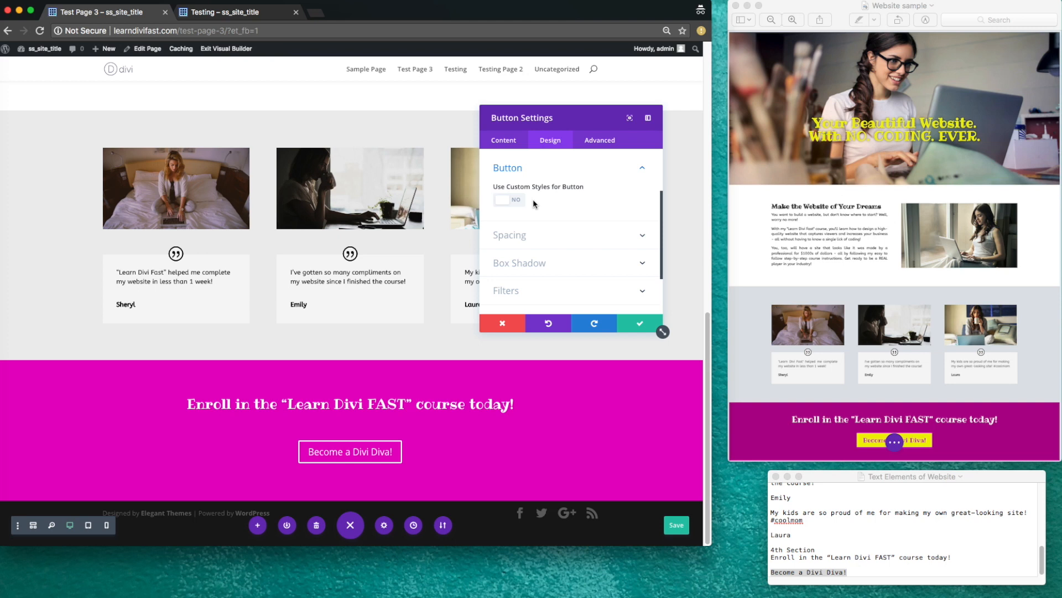
left_click(509, 201)
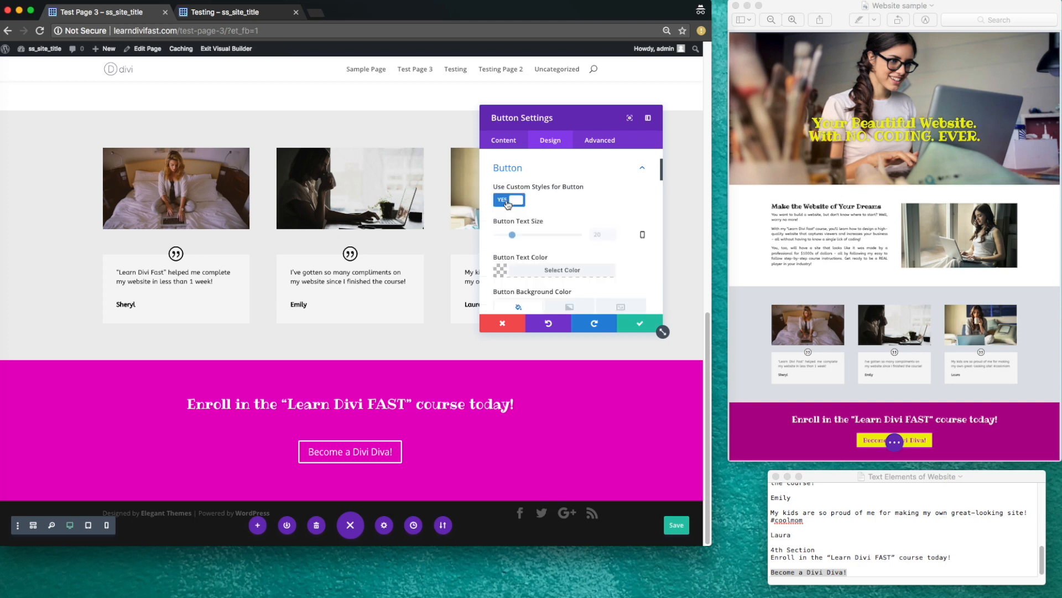
scroll(551, 208, "down", 1)
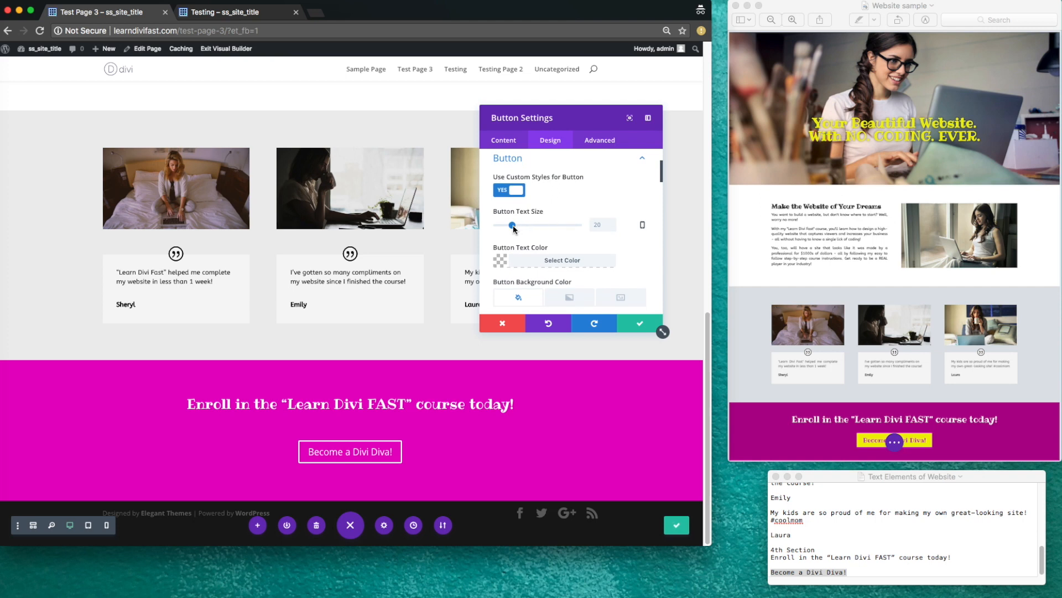
mouse_move(513, 225)
left_mouse_down()
mouse_move(527, 228)
mouse_move(497, 232)
mouse_move(517, 229)
left_mouse_up()
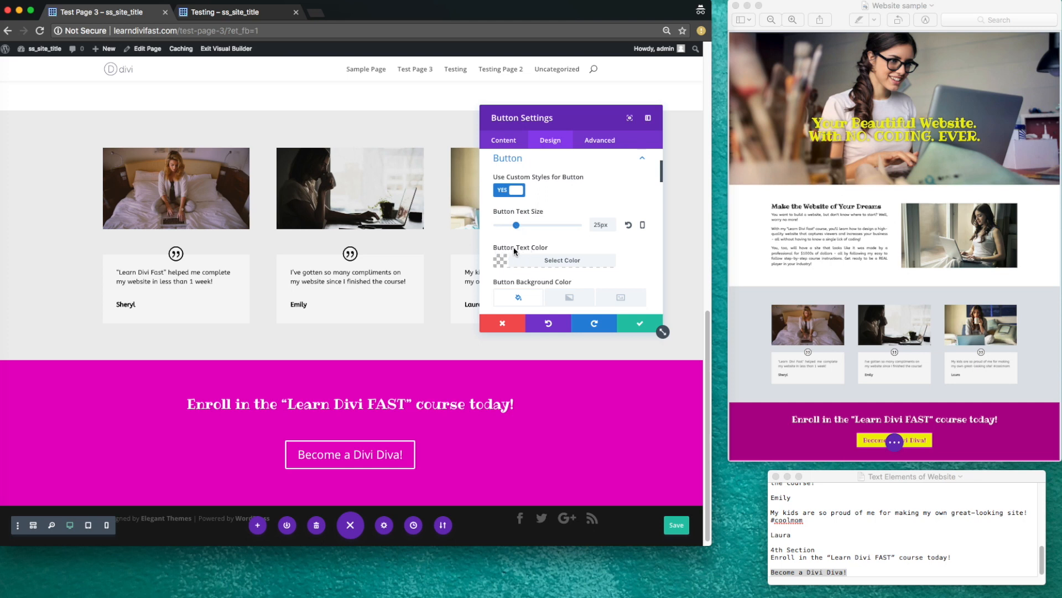
- Set the button's custom text colour to a bright magenta-purple
scroll(532, 250, "down", 1)
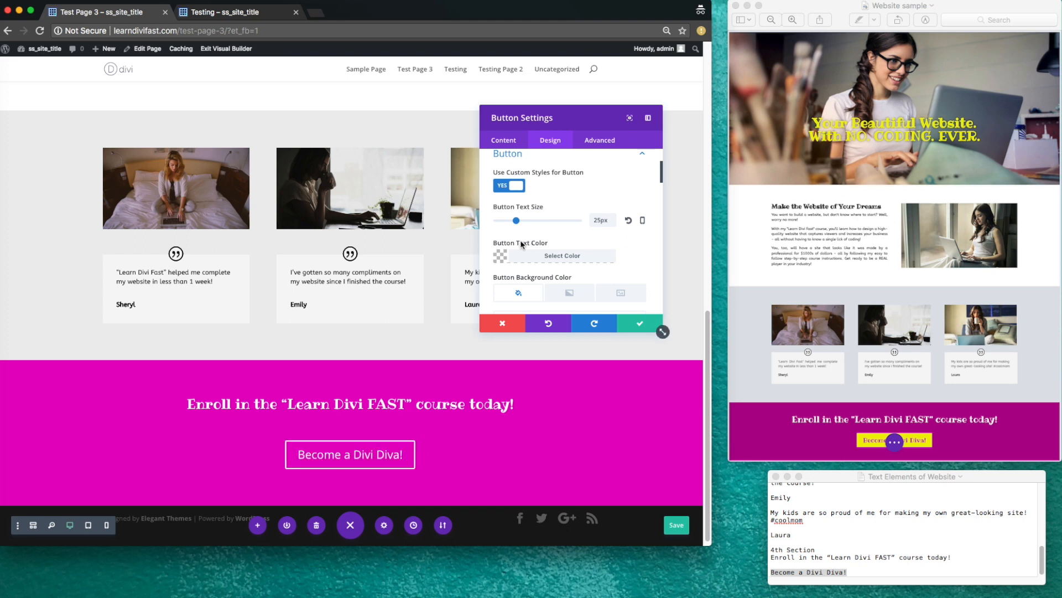
left_click(501, 258)
scroll(531, 263, "down", 5)
scroll(534, 264, "up", 2)
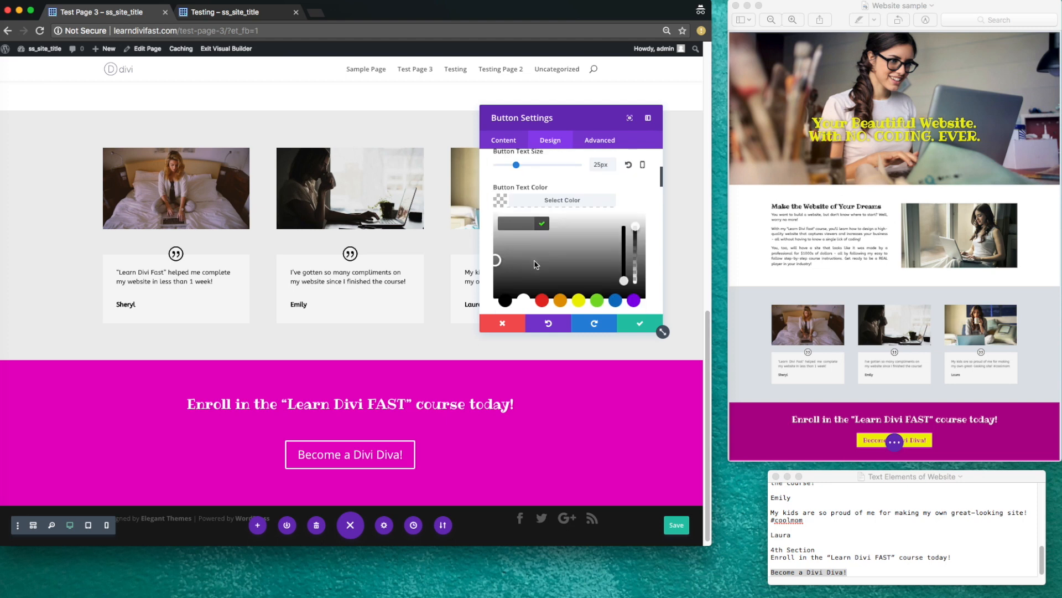
left_click(542, 283)
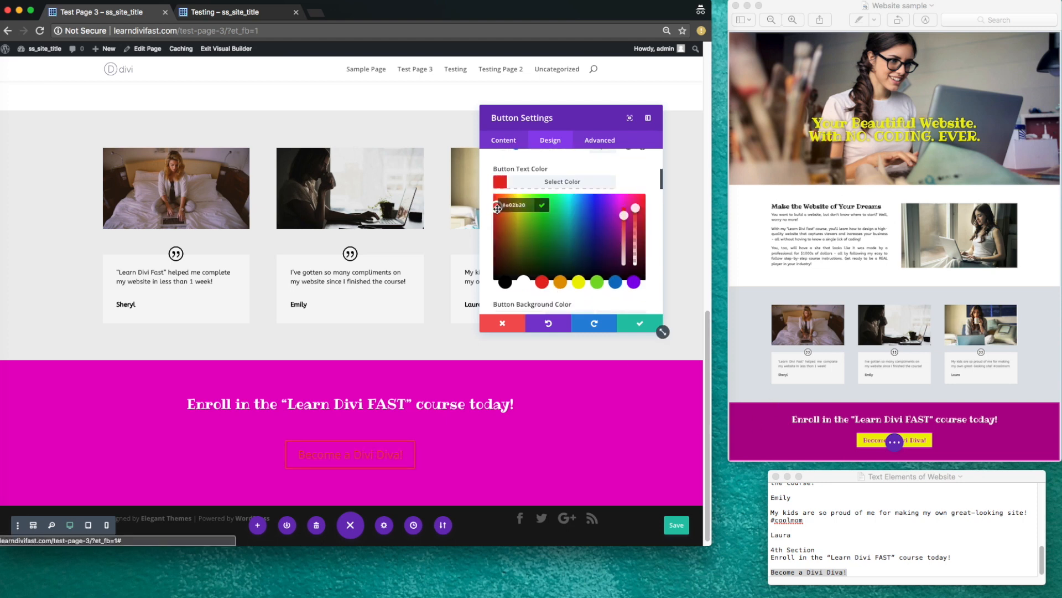
left_click_drag(496, 207, 618, 205)
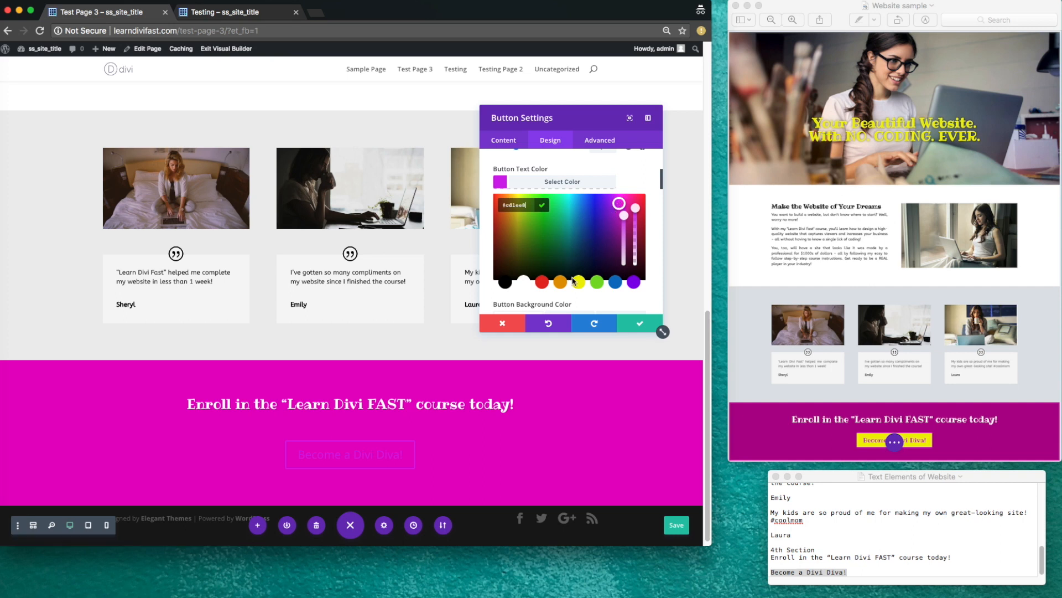
- Set the button's background colour to the yellow preset
scroll(579, 288, "down", 1)
scroll(579, 289, "down", 5)
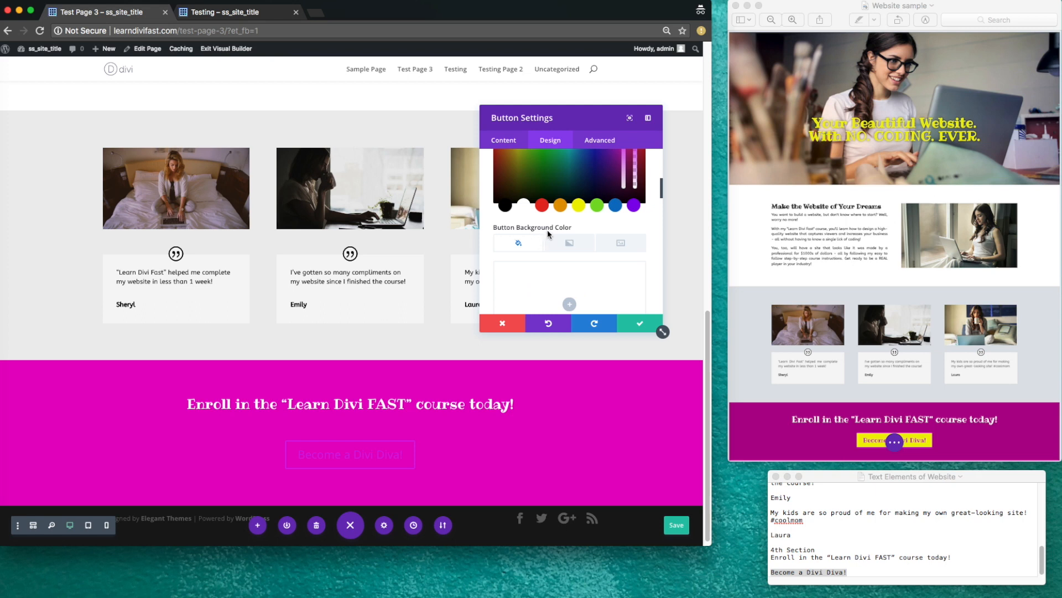
scroll(526, 249, "down", 4)
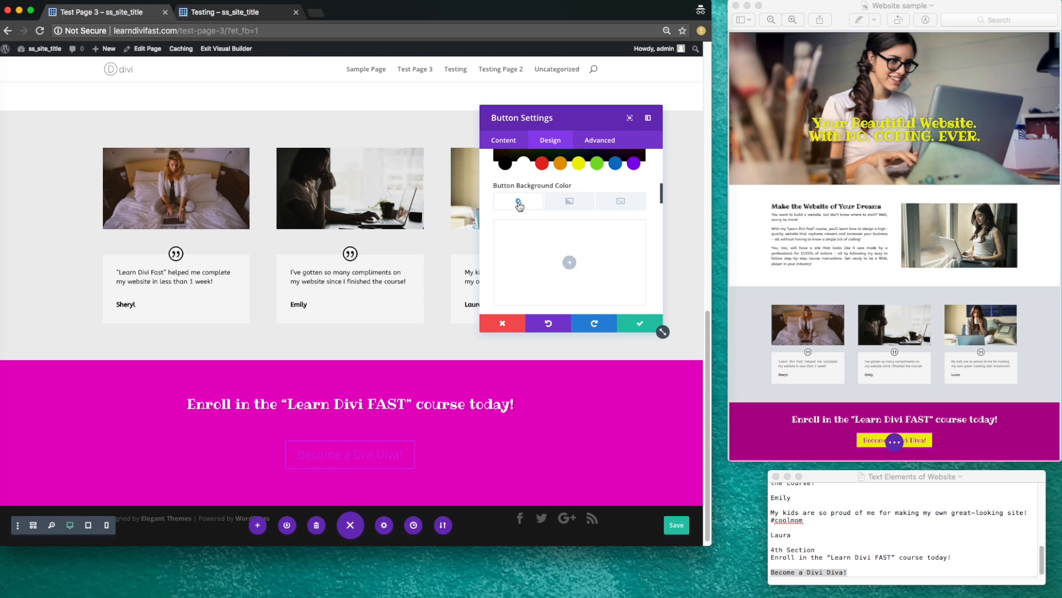
scroll(520, 206, "down", 5)
scroll(519, 205, "up", 4)
left_click(573, 257)
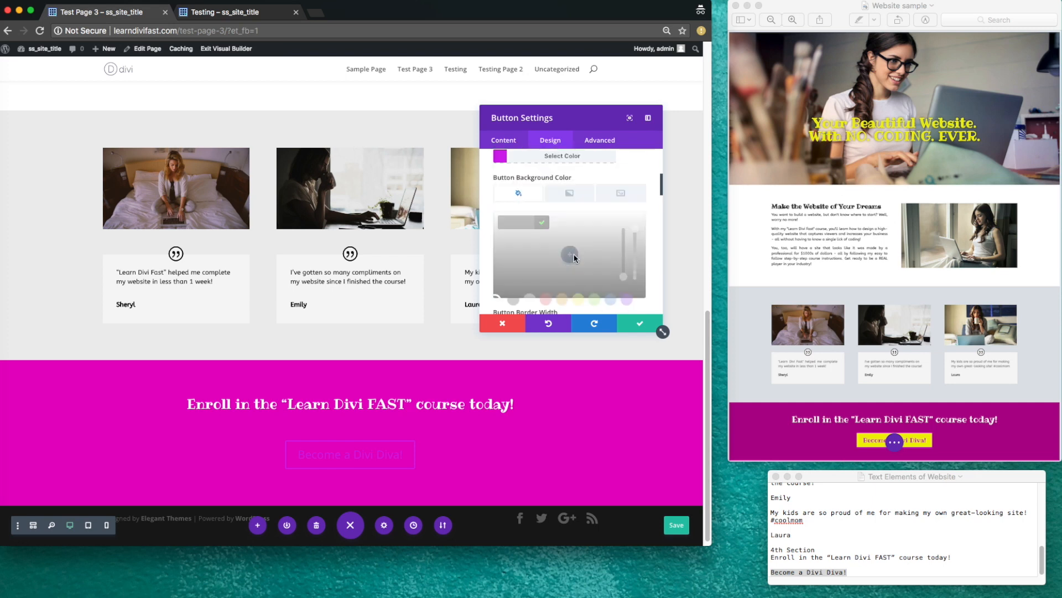
left_click(579, 300)
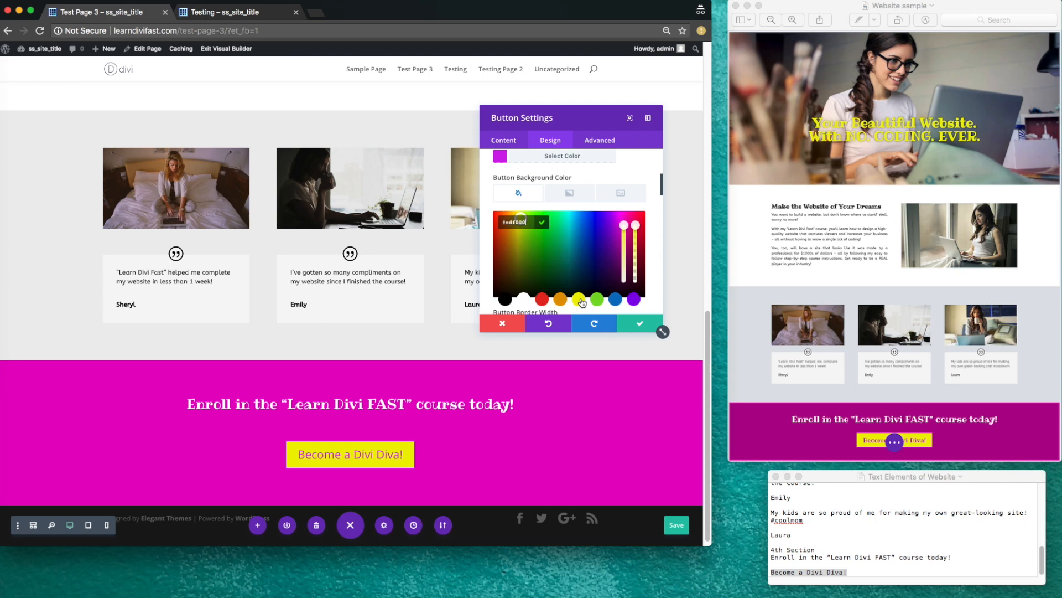
- Set the button's font to Ribeye
scroll(580, 300, "down", 2)
scroll(580, 300, "up", 6)
scroll(581, 302, "down", 1)
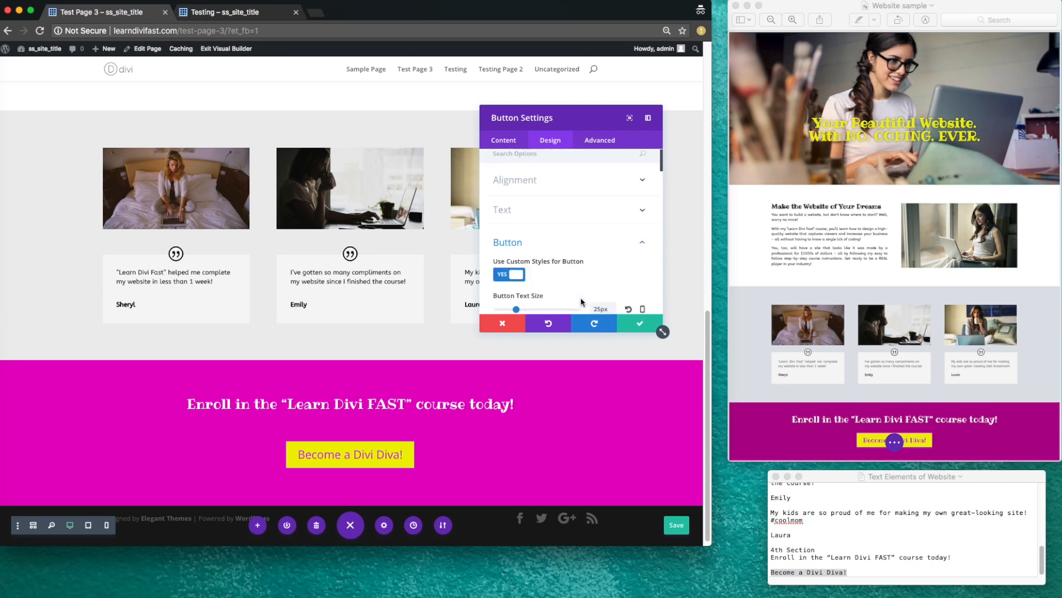
scroll(647, 282, "down", 5)
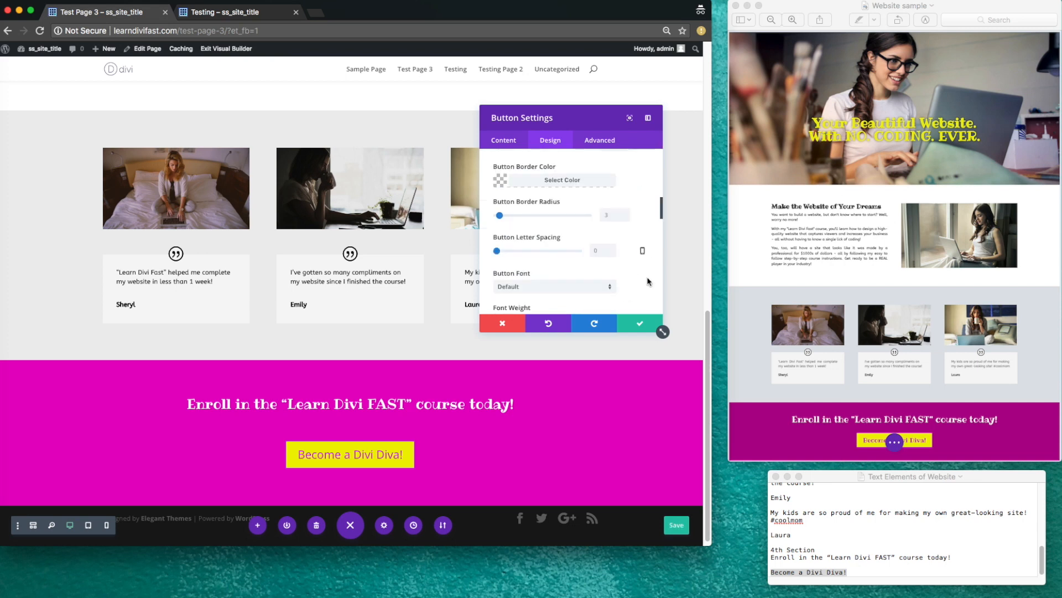
scroll(647, 282, "down", 1)
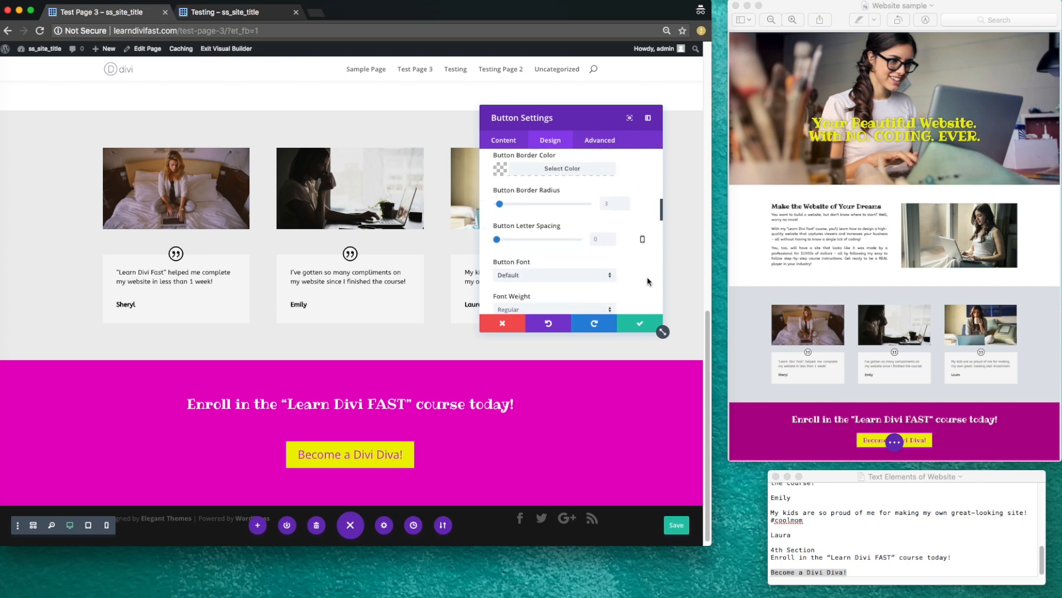
scroll(647, 281, "down", 3)
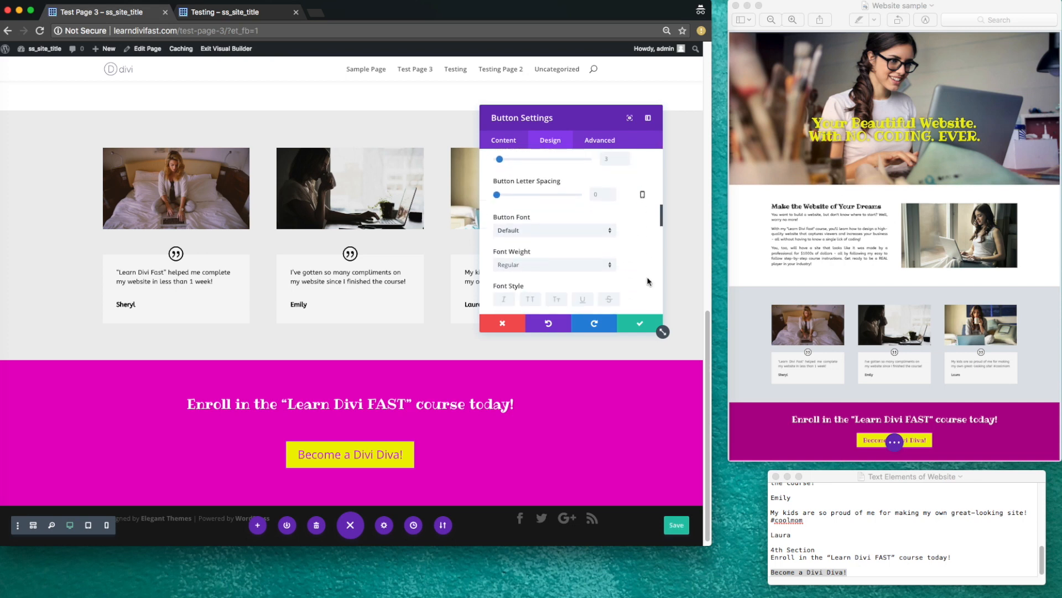
left_click(602, 235)
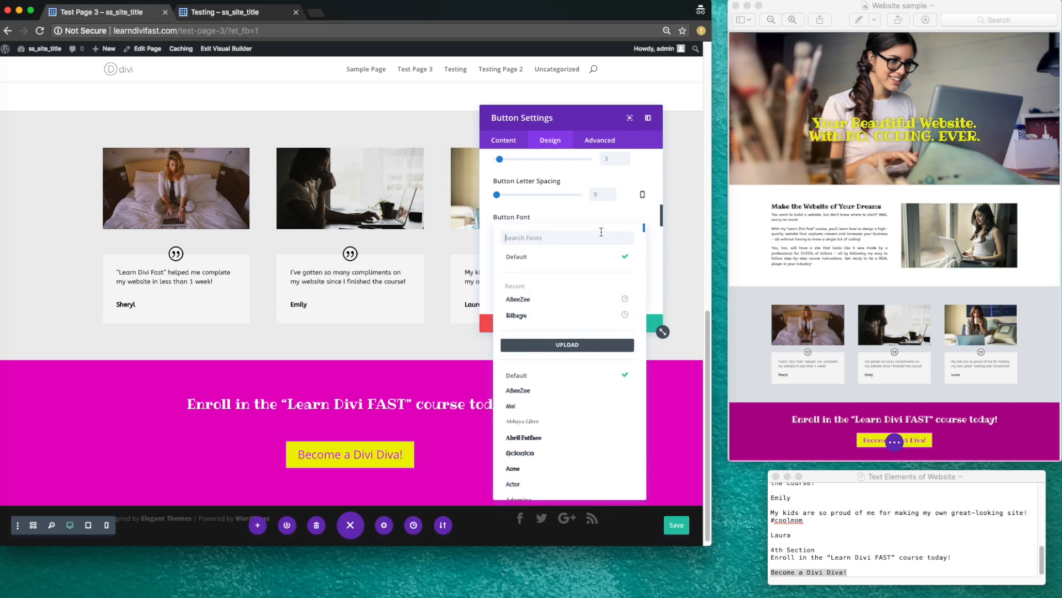
left_click(547, 315)
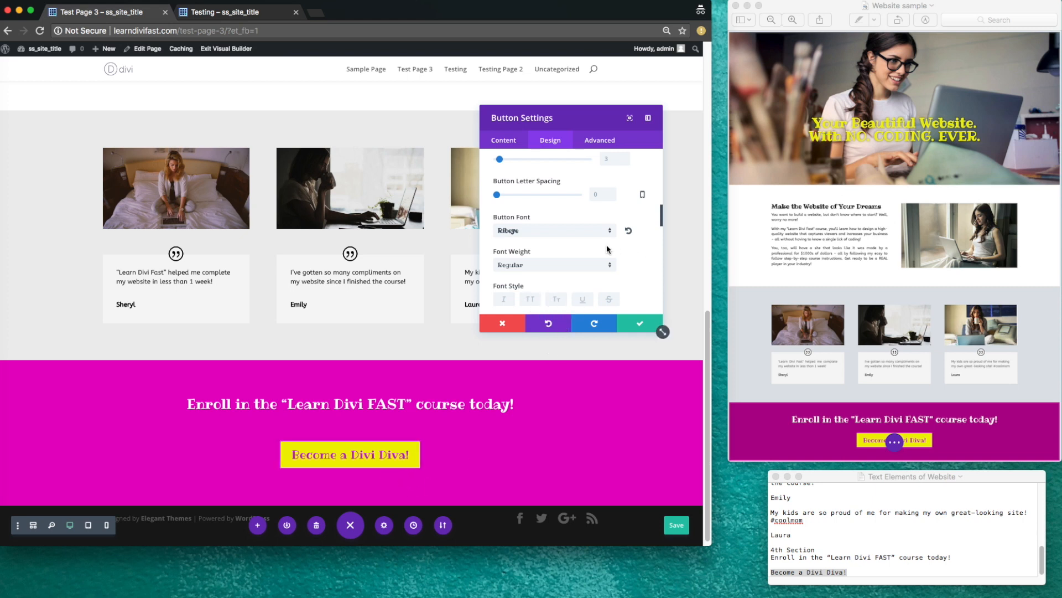
- Try the Bold font weight on the button text and set it back to Regular
scroll(625, 243, "down", 1)
scroll(625, 243, "down", 2)
left_click(605, 195)
left_click(555, 218)
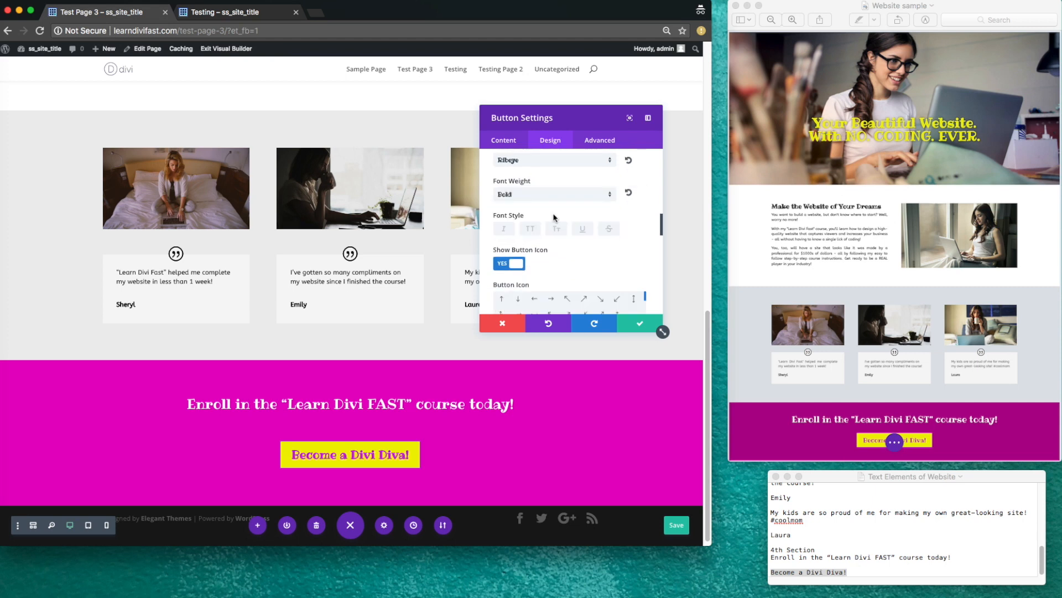
left_click(568, 193)
left_click(564, 203)
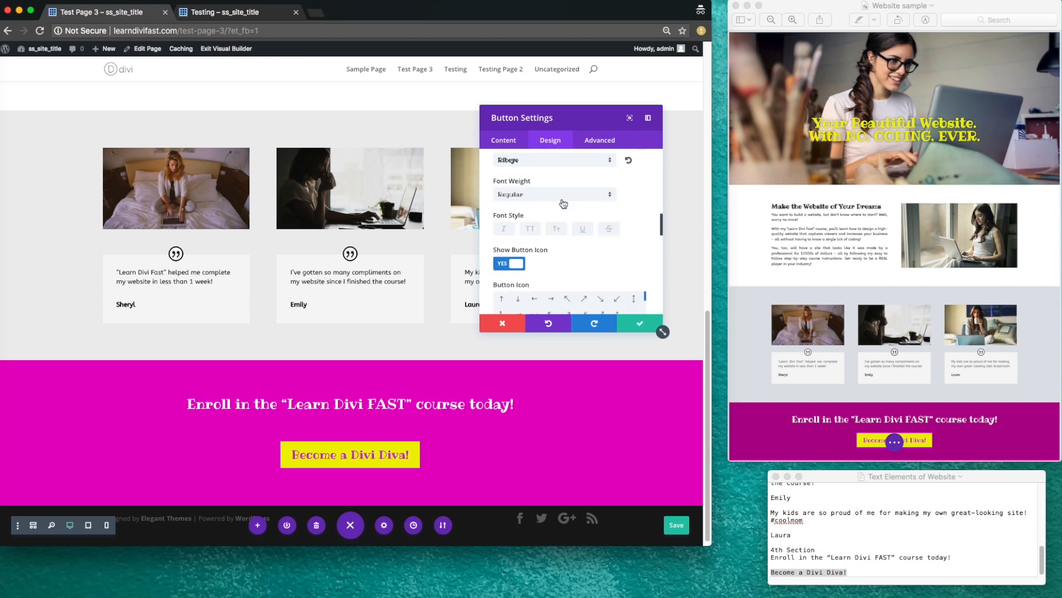
scroll(610, 230, "down", 1)
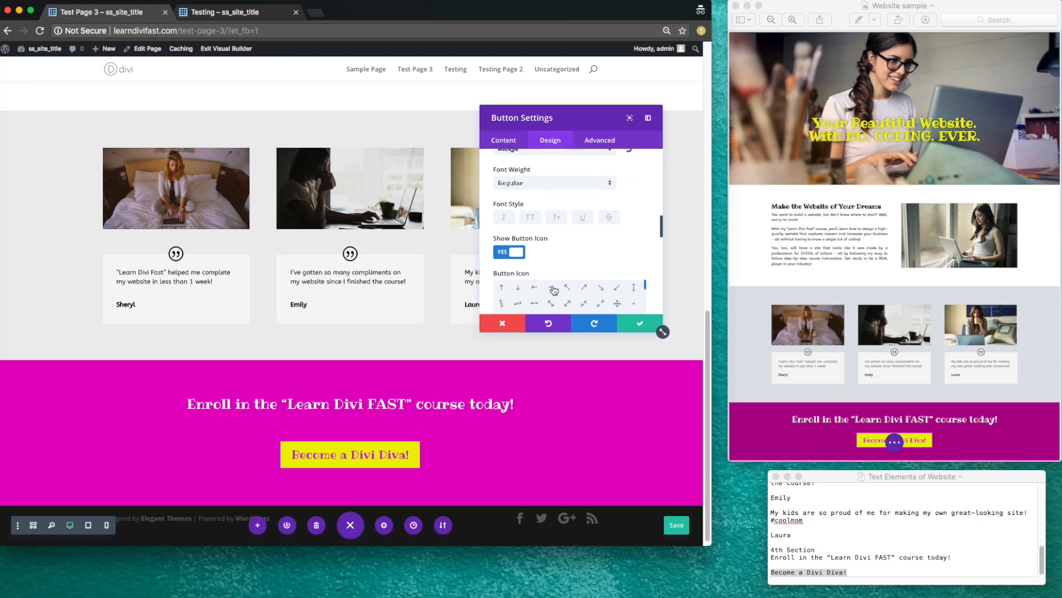
- Try the right-arrow button icon, and turn off the display of the button icon
scroll(570, 260, "down", 5)
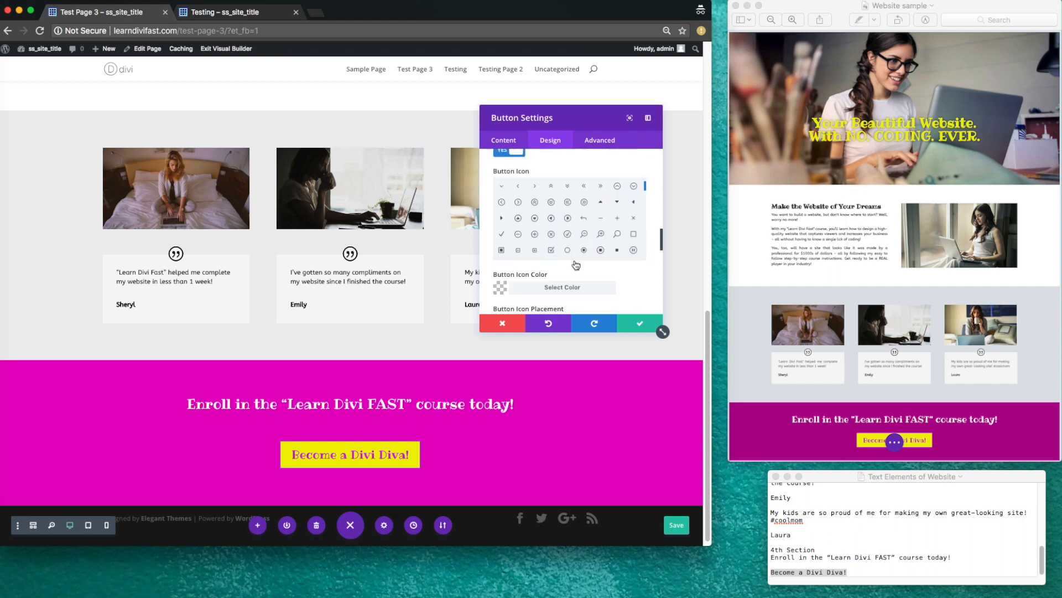
scroll(549, 228, "up", 1)
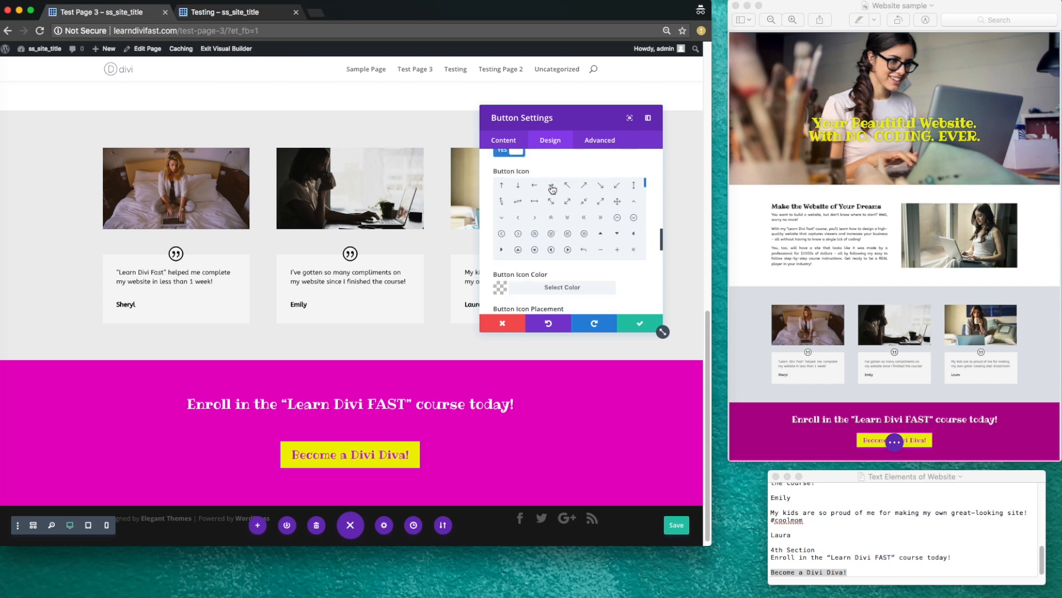
left_click(552, 188)
scroll(547, 185, "up", 2)
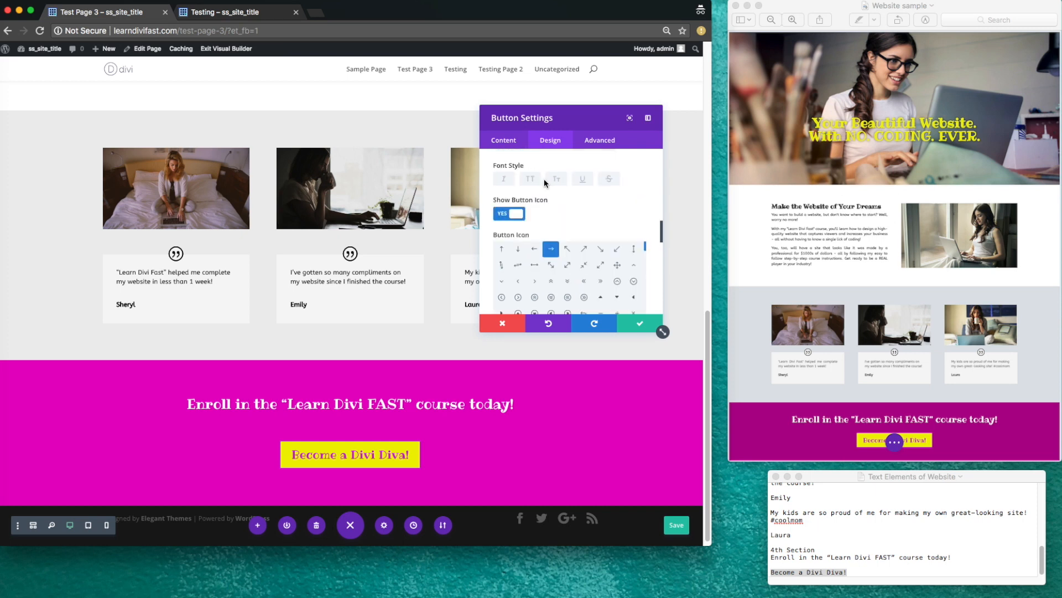
left_click(517, 214)
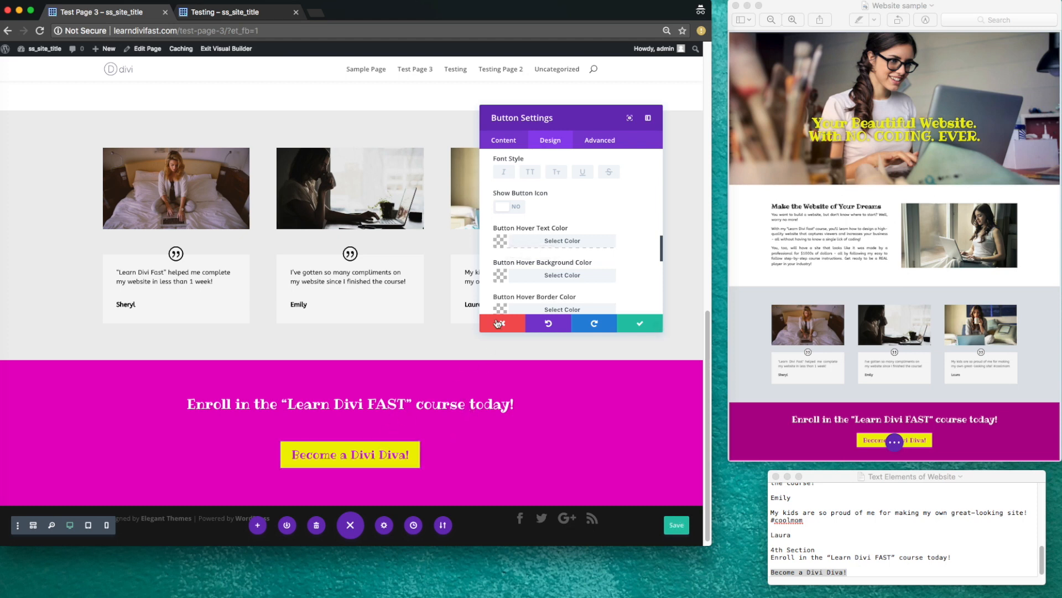
- Set the button's hover text colour to the blue preset
left_click(500, 244)
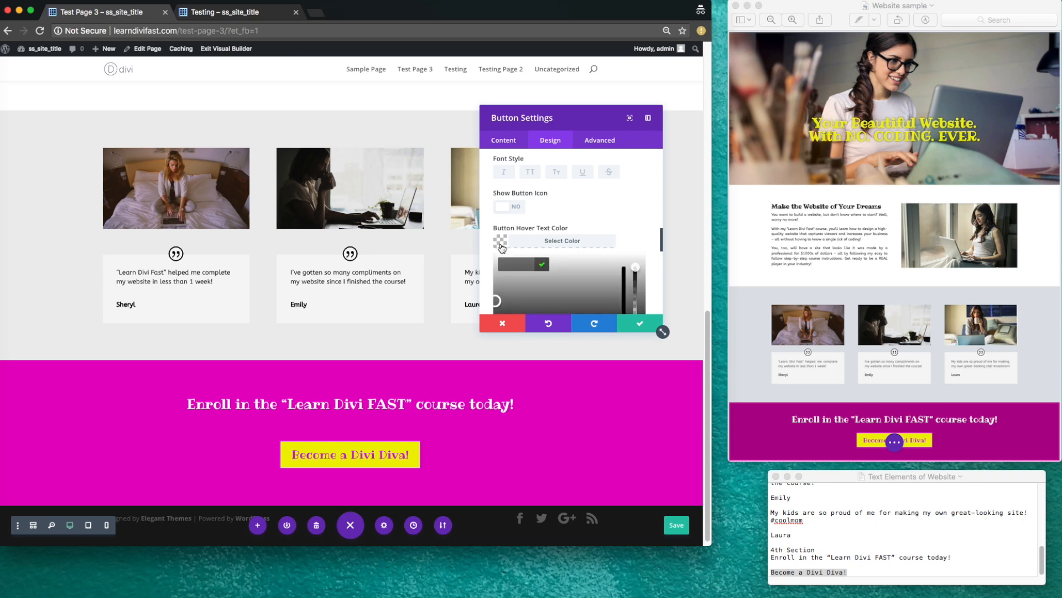
scroll(502, 248, "down", 3)
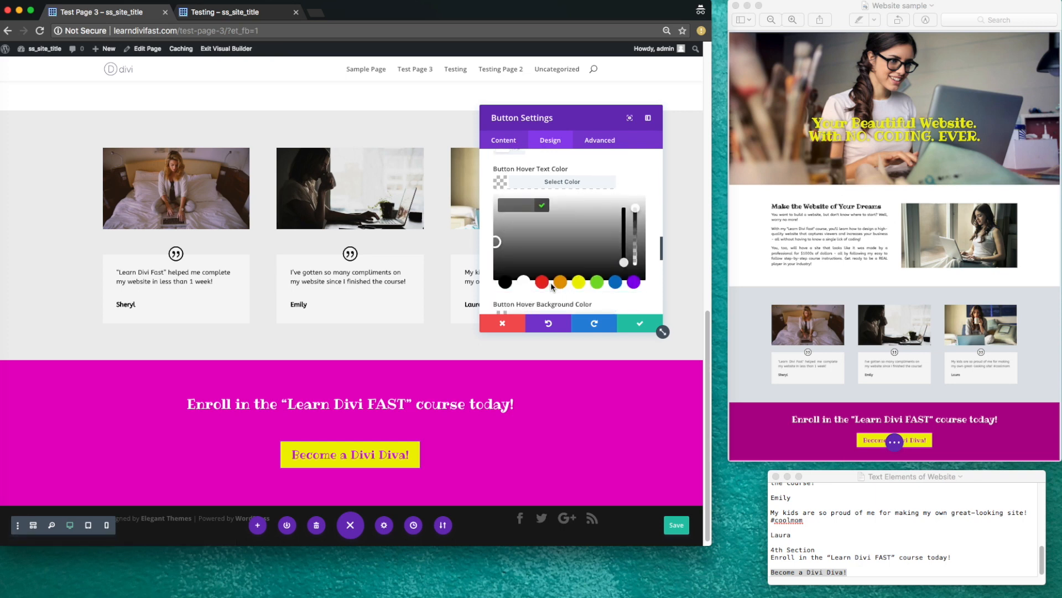
left_click(616, 283)
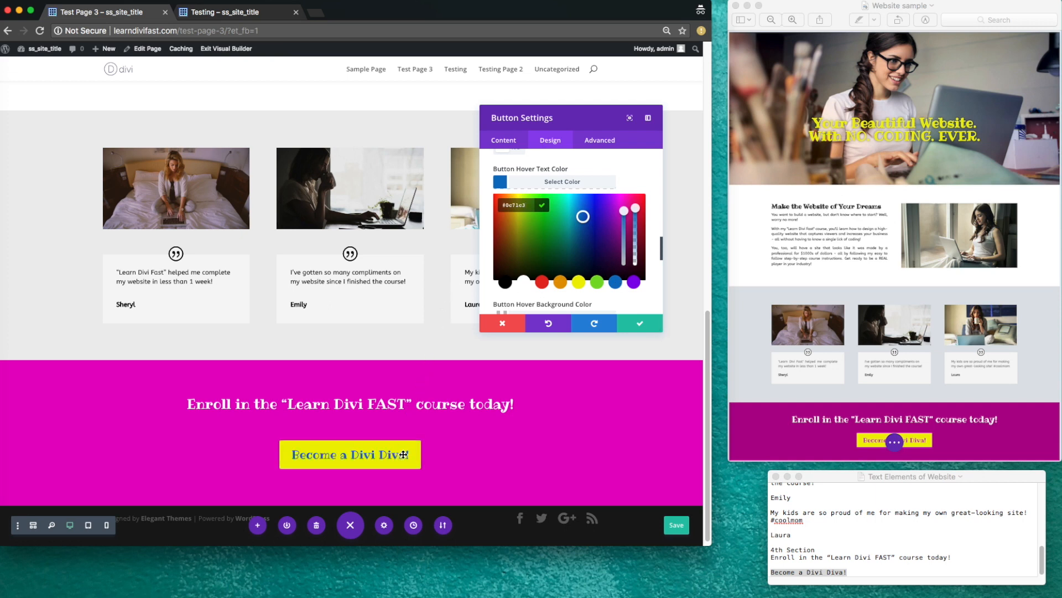
- Set the button's hover background colour to the green preset and save the button settings
scroll(503, 279, "down", 3)
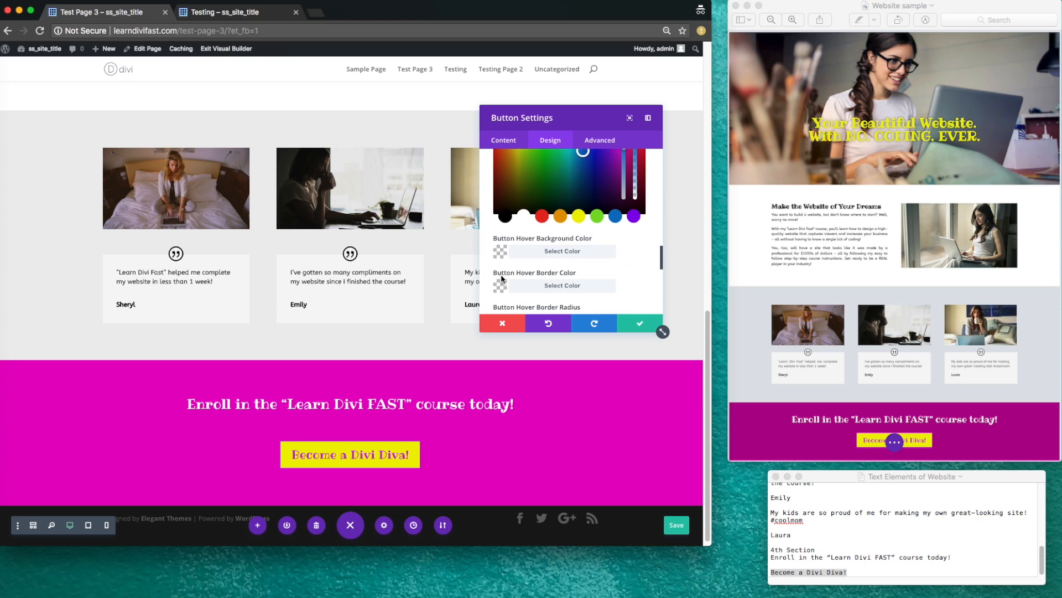
left_click(500, 254)
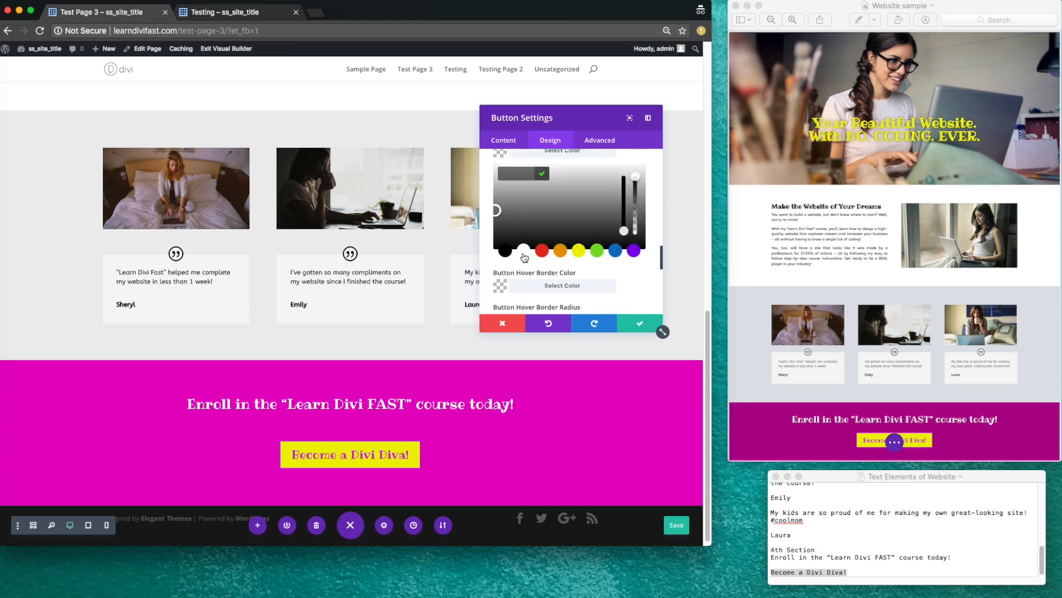
left_click(599, 253)
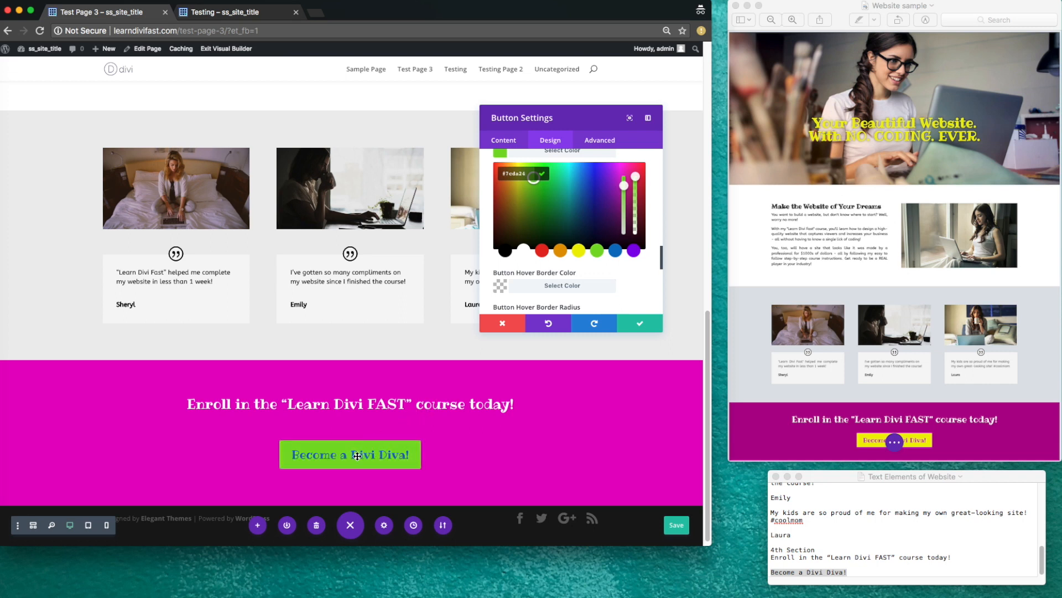
left_click(640, 325)
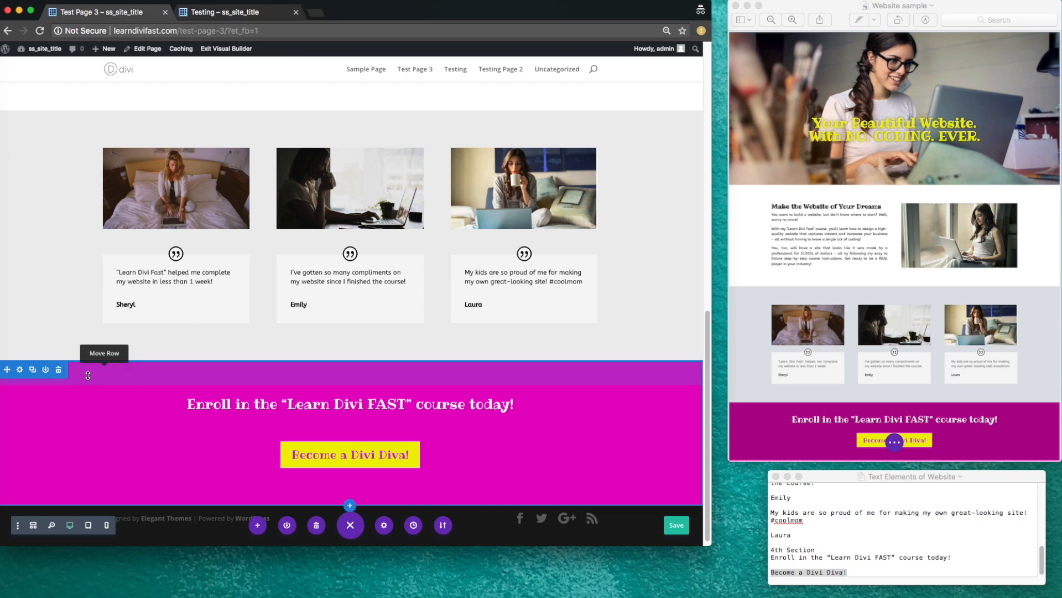
- Reduce the top and bottom padding of the magenta call-to-action section
mouse_move(90, 377)
left_mouse_down()
mouse_move(90, 407)
mouse_move(93, 365)
left_mouse_up()
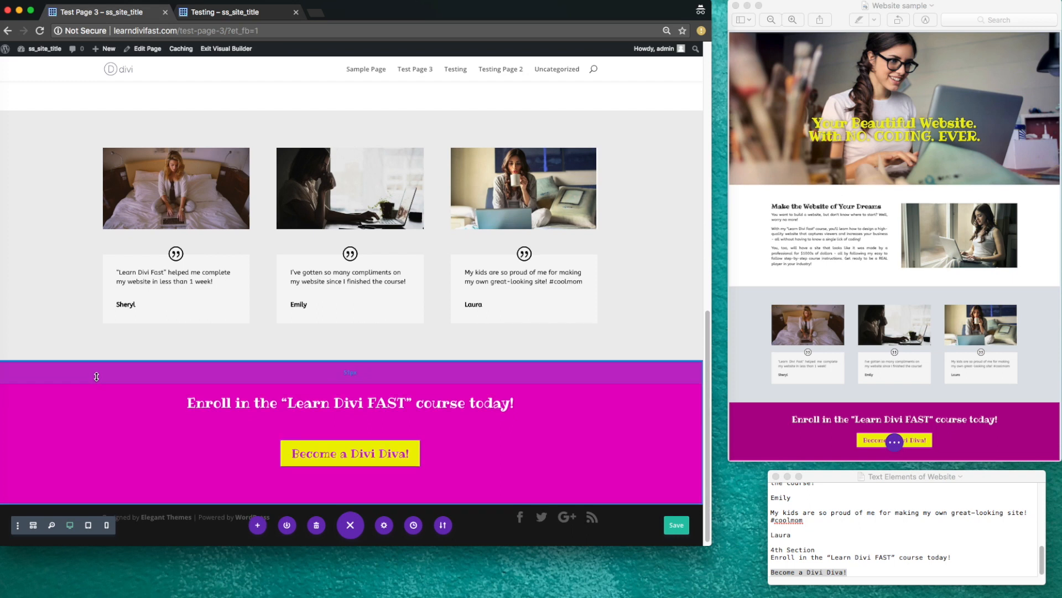
left_click_drag(97, 376, 99, 370)
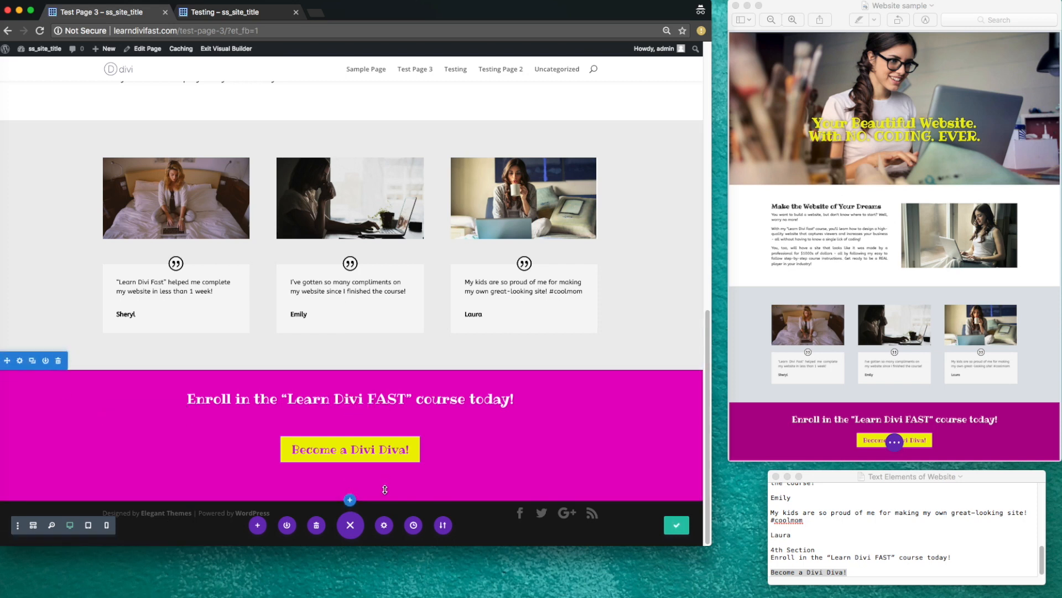
left_click_drag(87, 493, 92, 497)
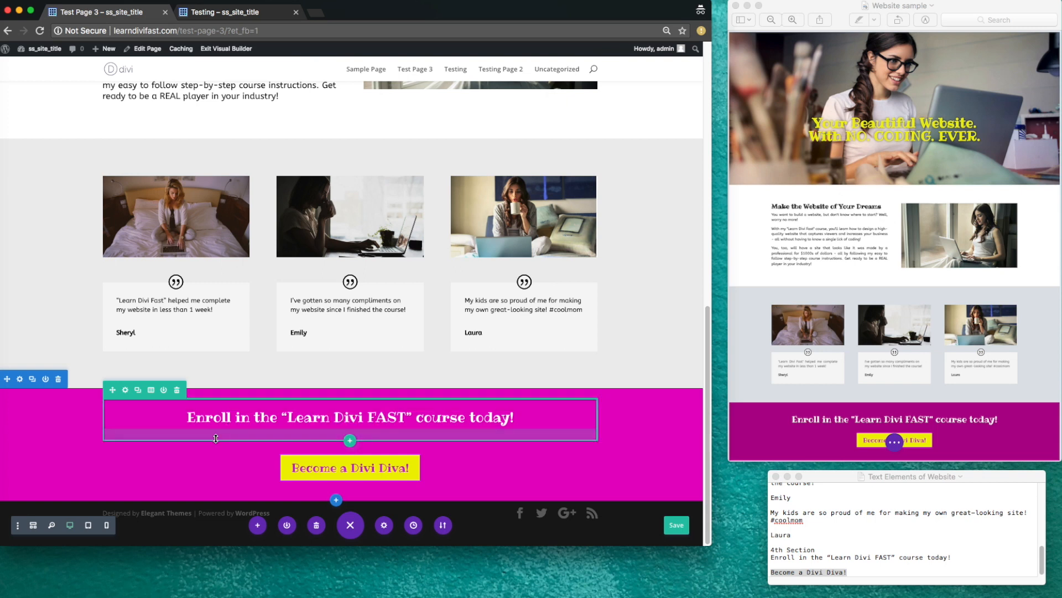
- Tighten the padding below the heading row and above and below the button row, and save the page
mouse_move(216, 437)
left_mouse_down()
mouse_move(221, 431)
mouse_move(224, 443)
mouse_move(223, 432)
left_mouse_up()
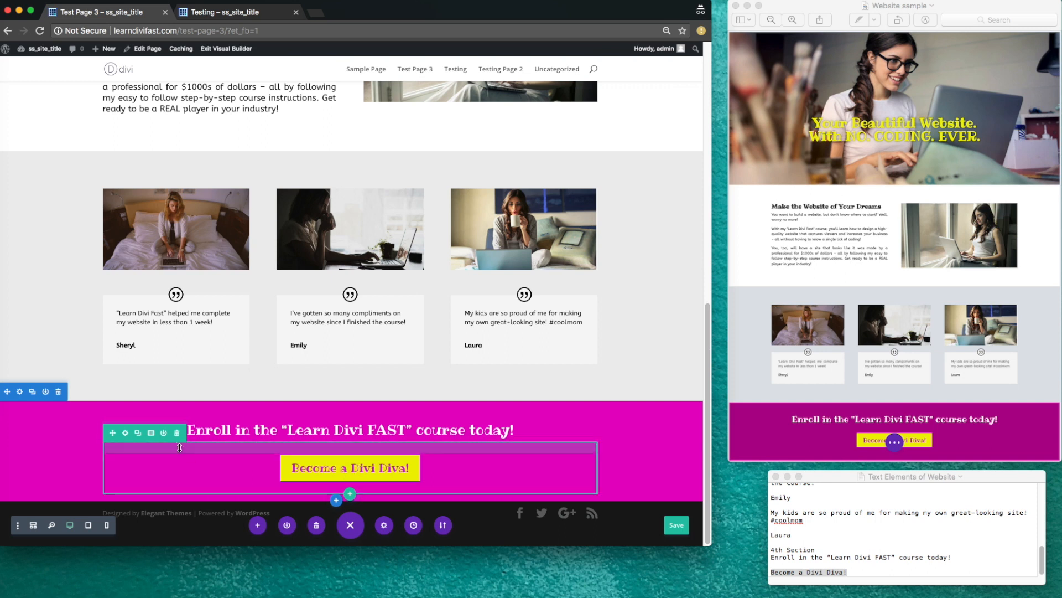
left_click_drag(184, 450, 186, 449)
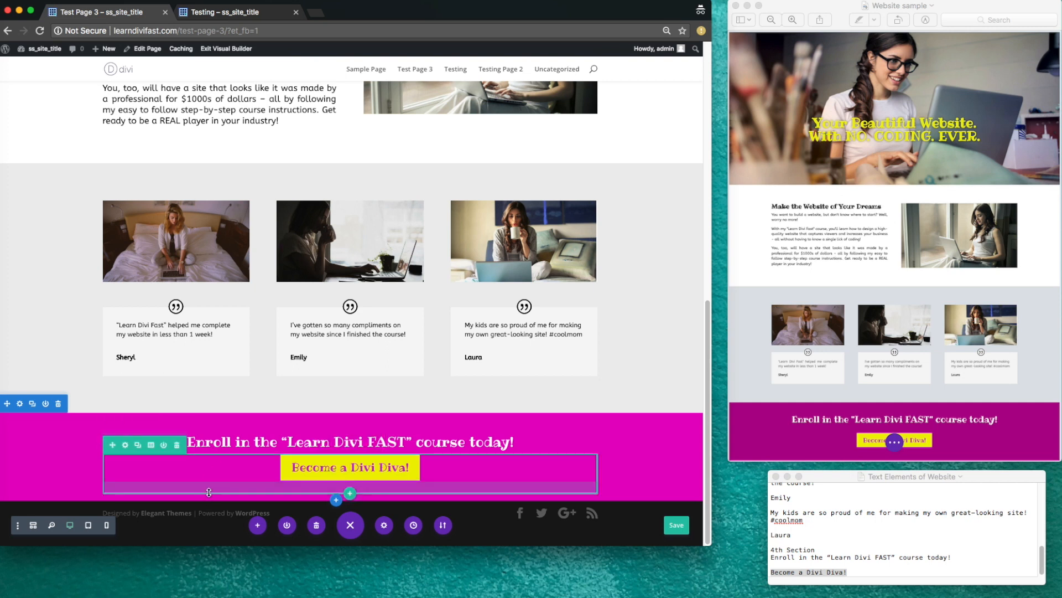
left_click_drag(209, 492, 210, 494)
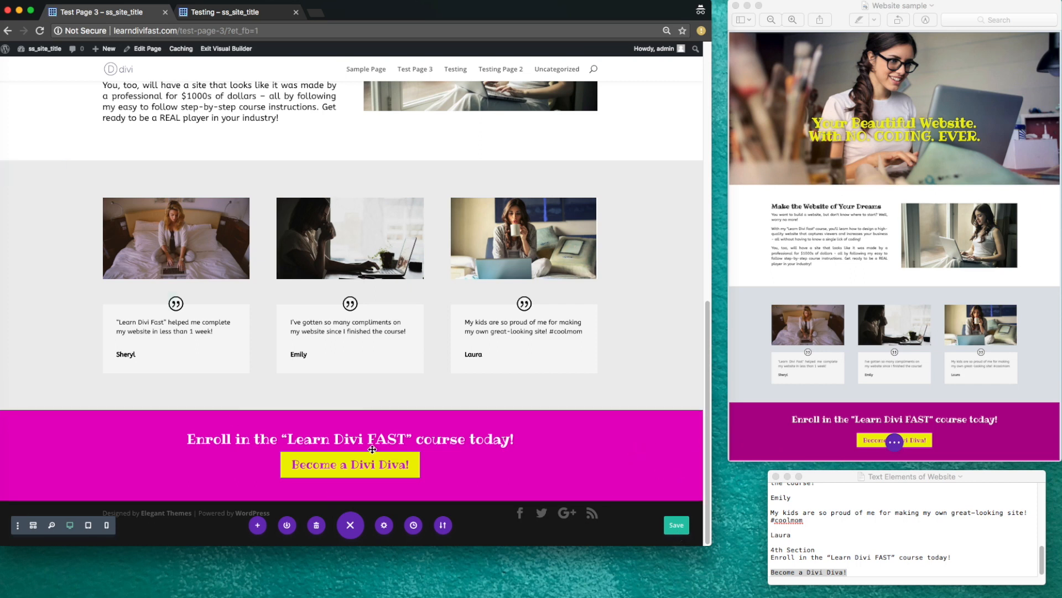
left_click(680, 526)
- Review the whole page from the hero image down to the magenta section against the sample website
scroll(658, 387, "up", 15)
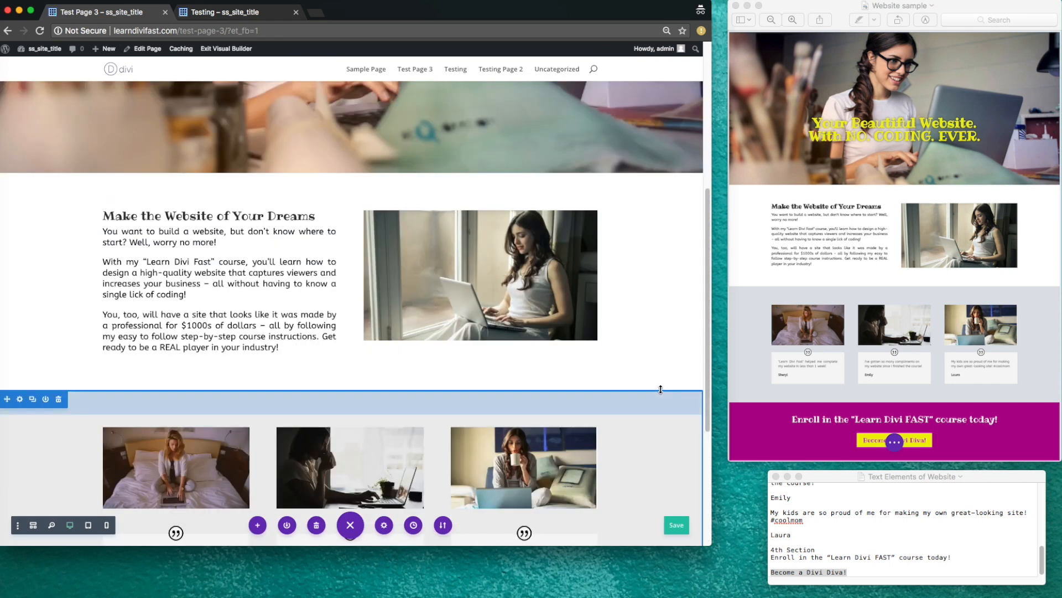
scroll(668, 392, "down", 4)
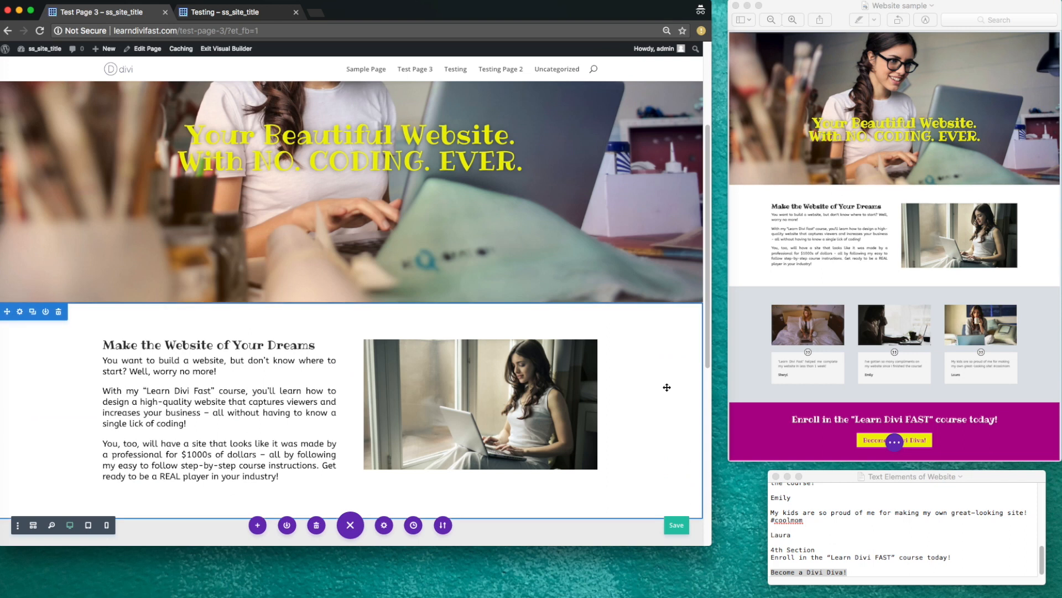
scroll(666, 385, "down", 5)
scroll(656, 352, "down", 3)
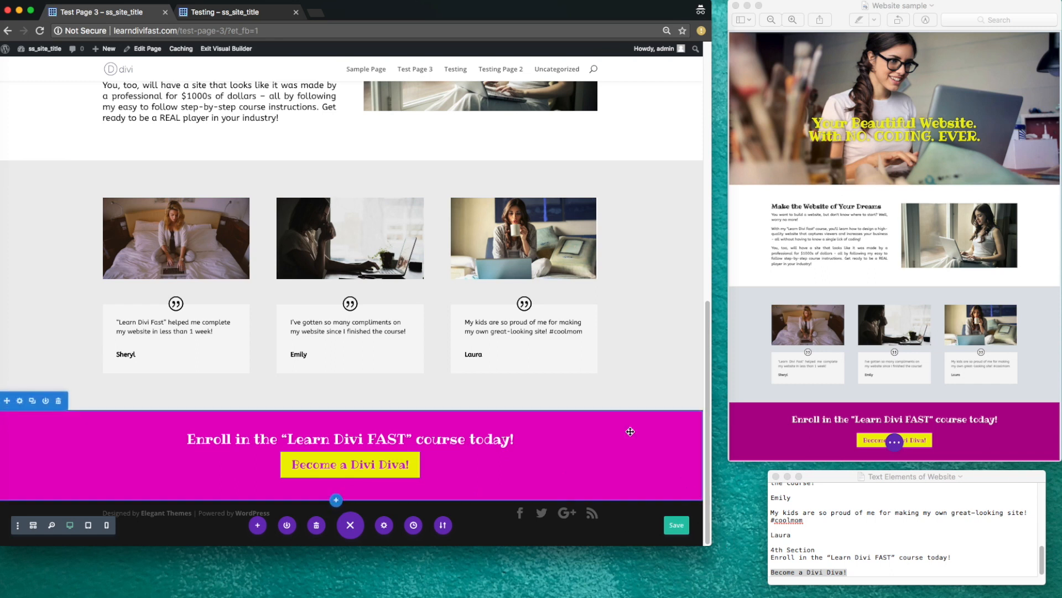
scroll(630, 432, "up", 2)
scroll(631, 432, "up", 8)
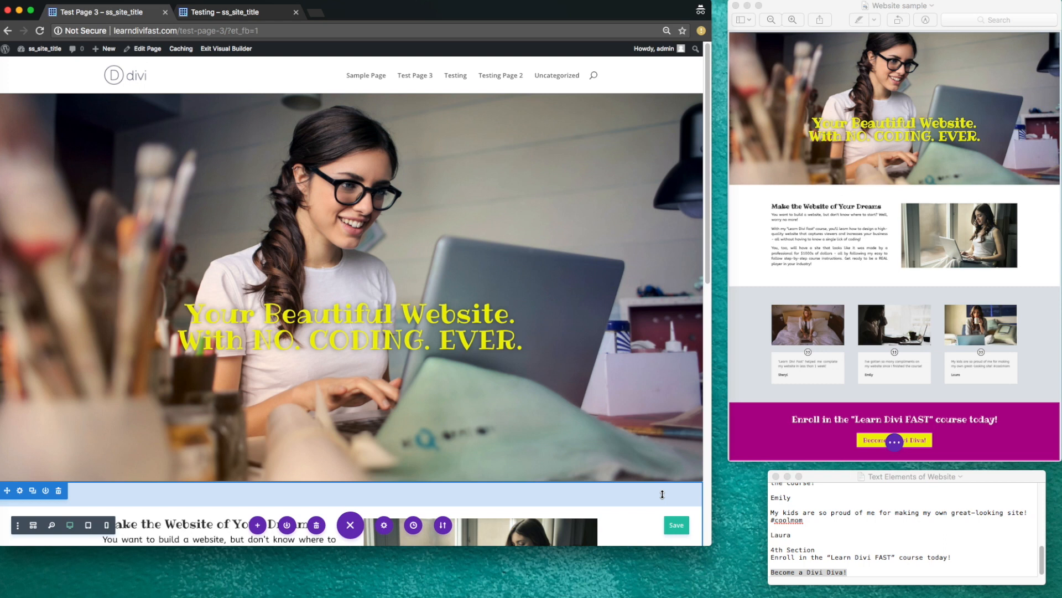
scroll(662, 495, "down", 4)
scroll(662, 494, "down", 2)
scroll(662, 494, "down", 4)
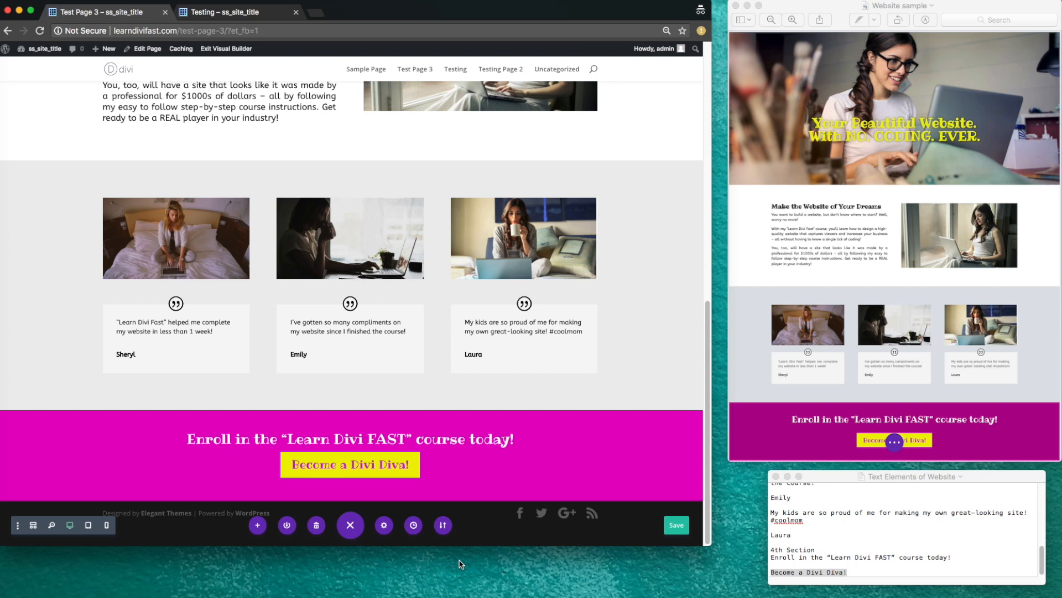
- Clear the page's entire layout to start over with an empty section
left_click(317, 528)
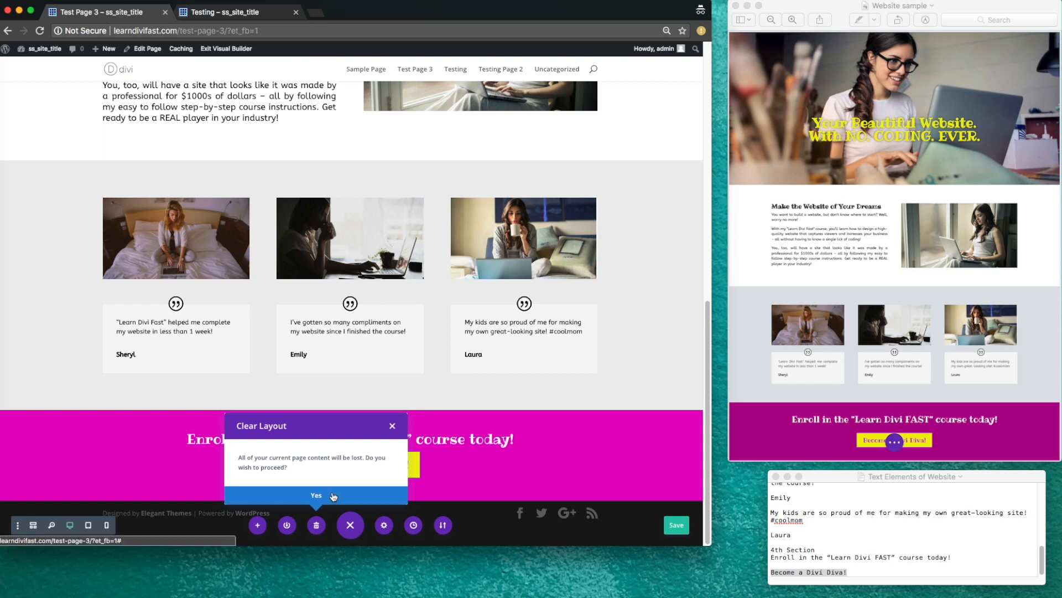
left_click(333, 496)
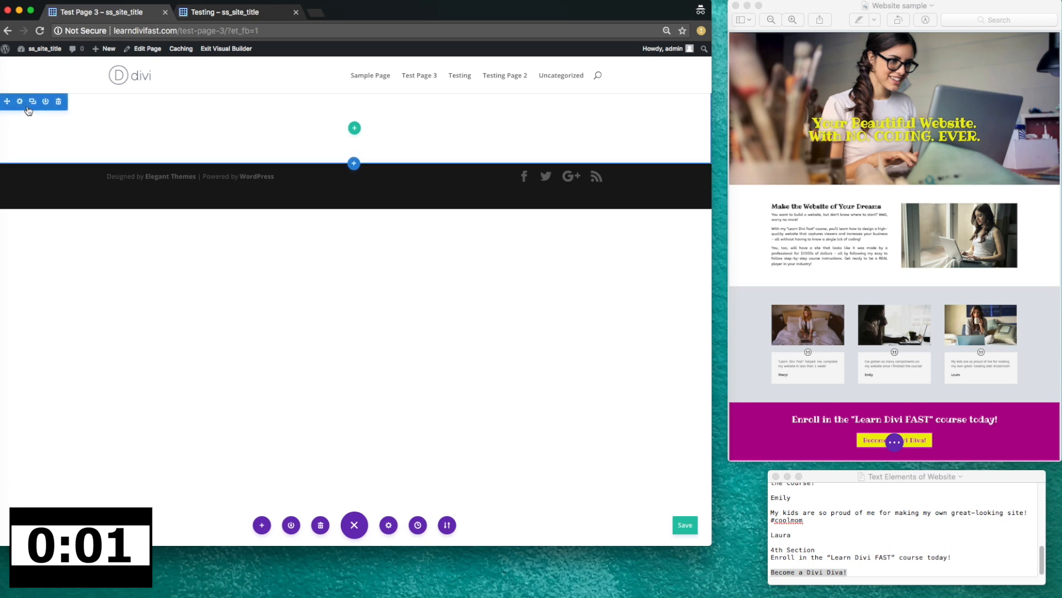
- Set the empty section's background image to 1-1.jpg from the media library and save the section settings
left_click(20, 102)
left_click(542, 191)
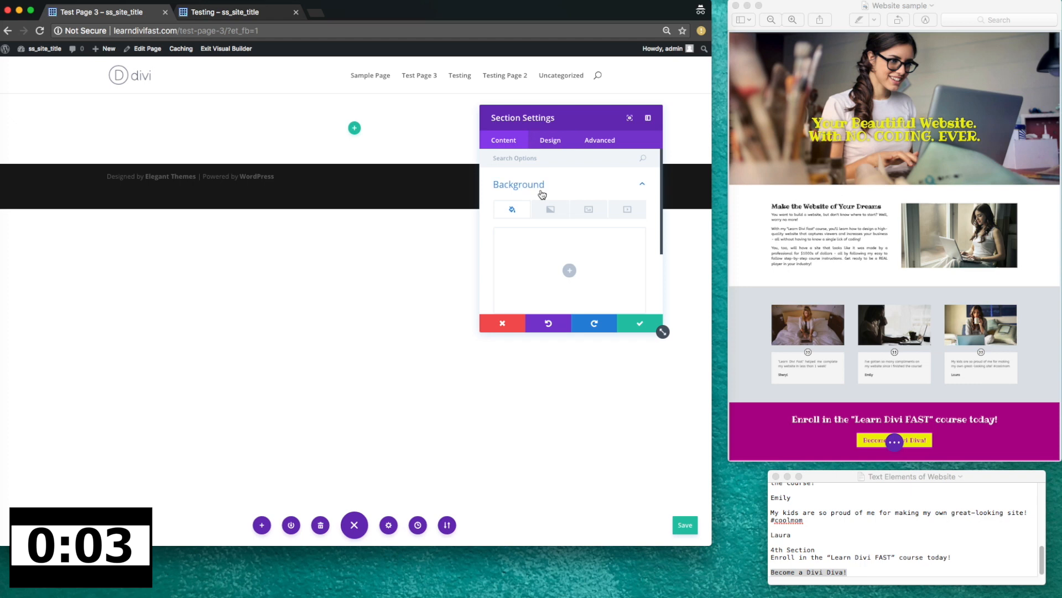
left_click(589, 209)
scroll(593, 227, "down", 2)
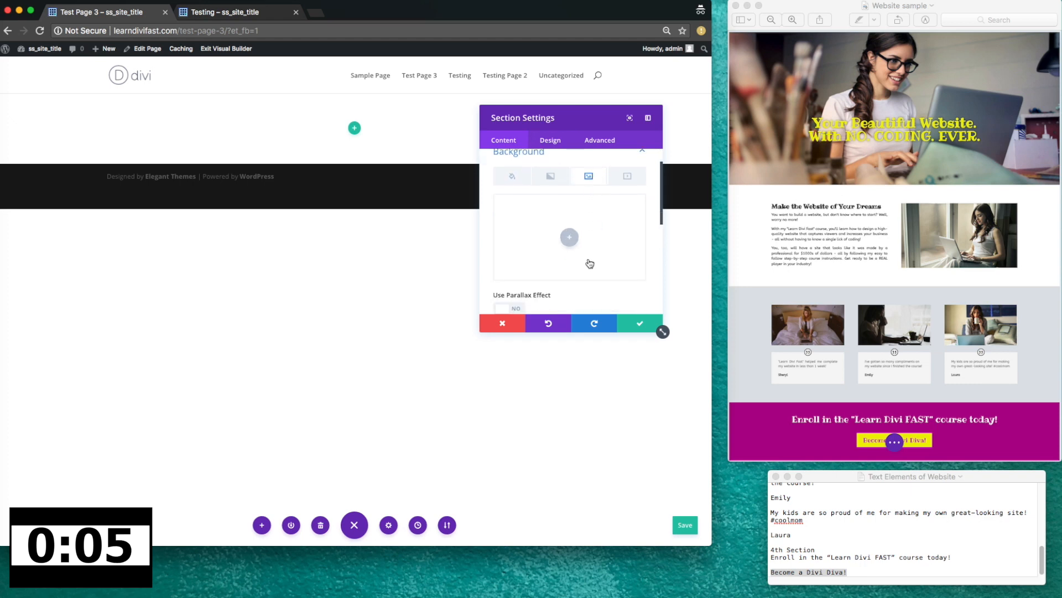
left_click(570, 238)
left_click(128, 149)
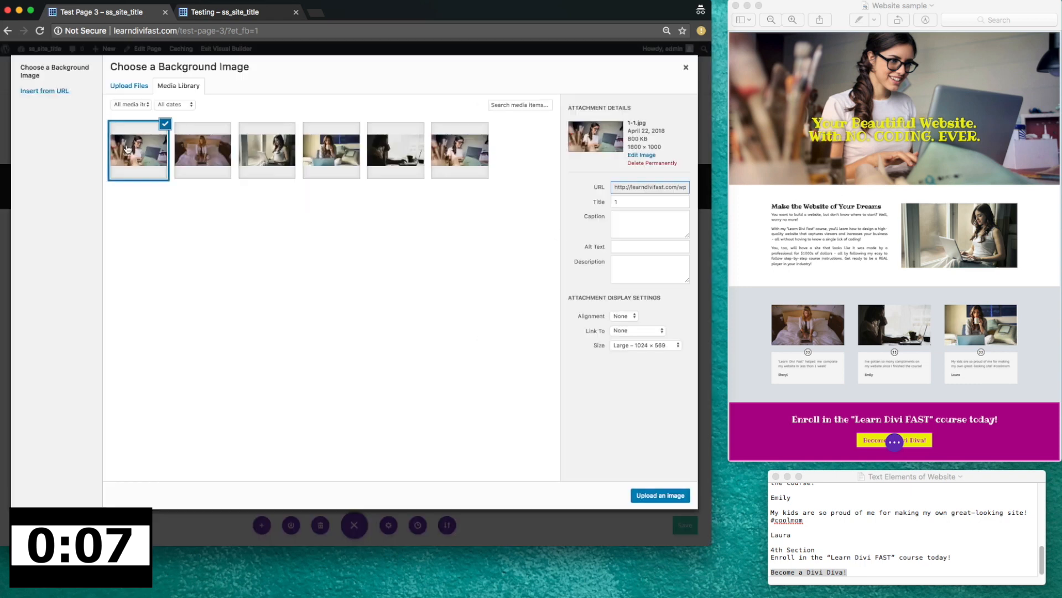
left_click(664, 495)
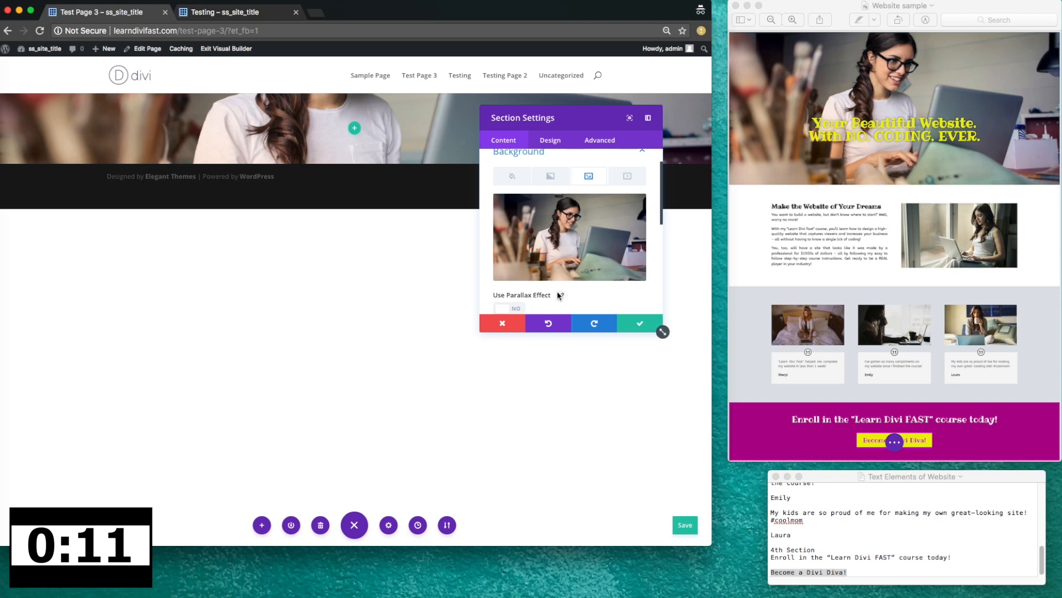
left_click(641, 330)
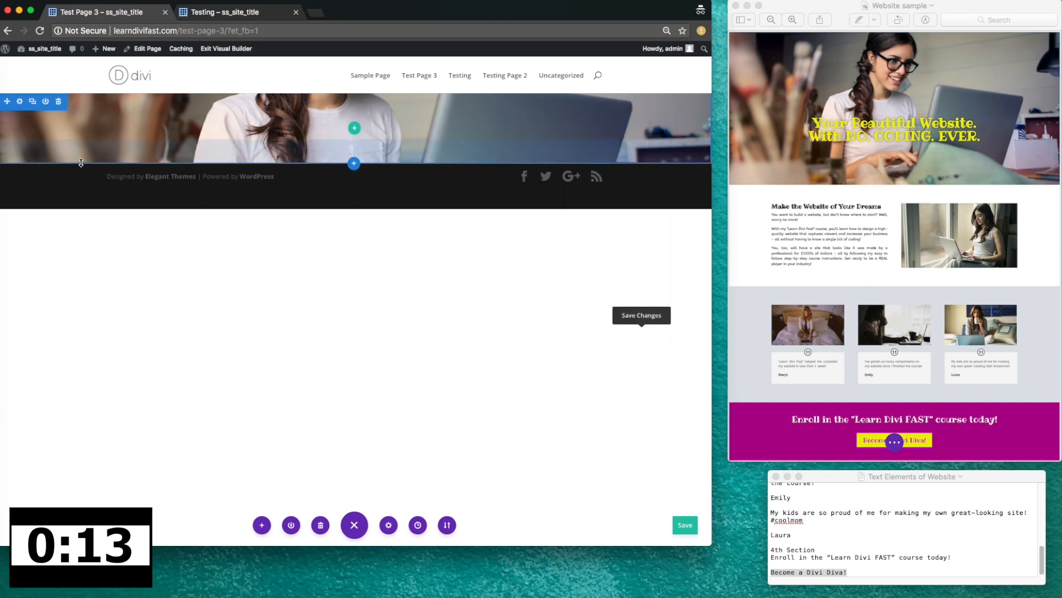
- Increase the hero section's top and bottom padding to reveal most of the background image
left_click_drag(80, 162, 82, 174)
left_click_drag(88, 104, 117, 306)
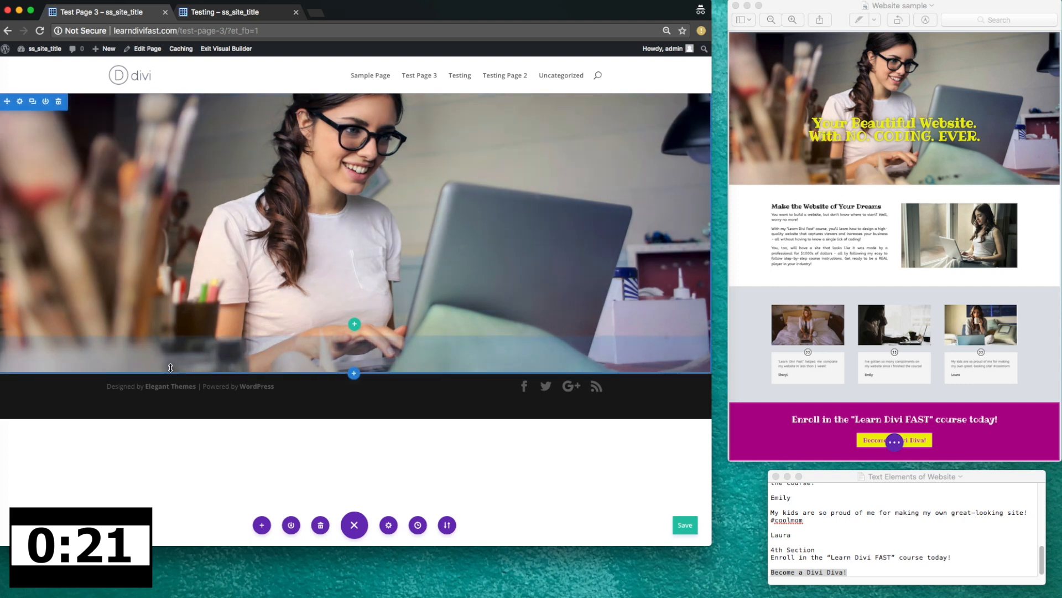
left_click_drag(168, 369, 168, 402)
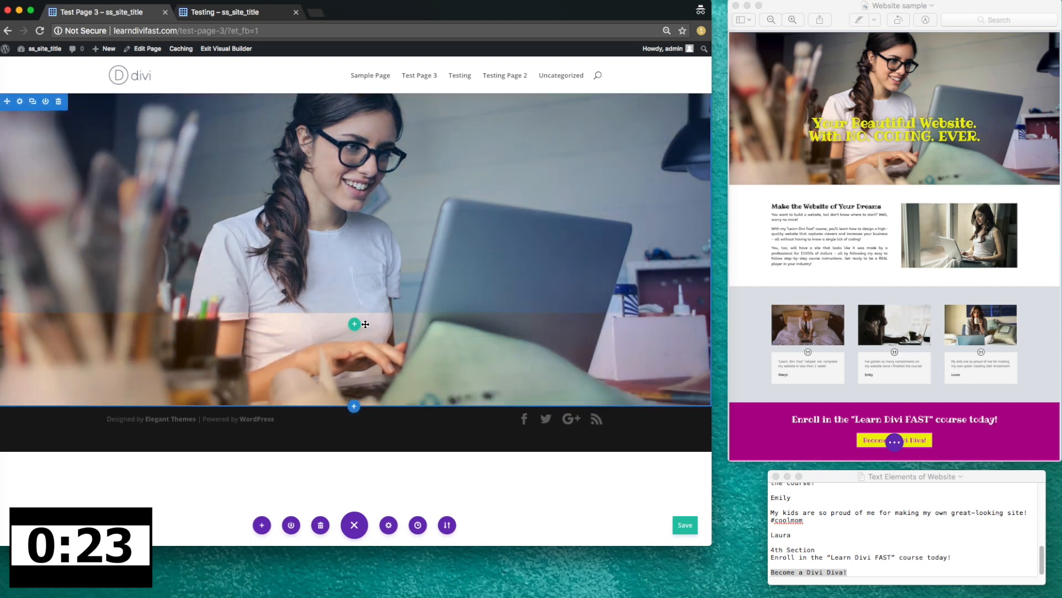
- Add a single-column row to the hero section and insert a Text module in it
left_click(355, 325)
left_click(310, 216)
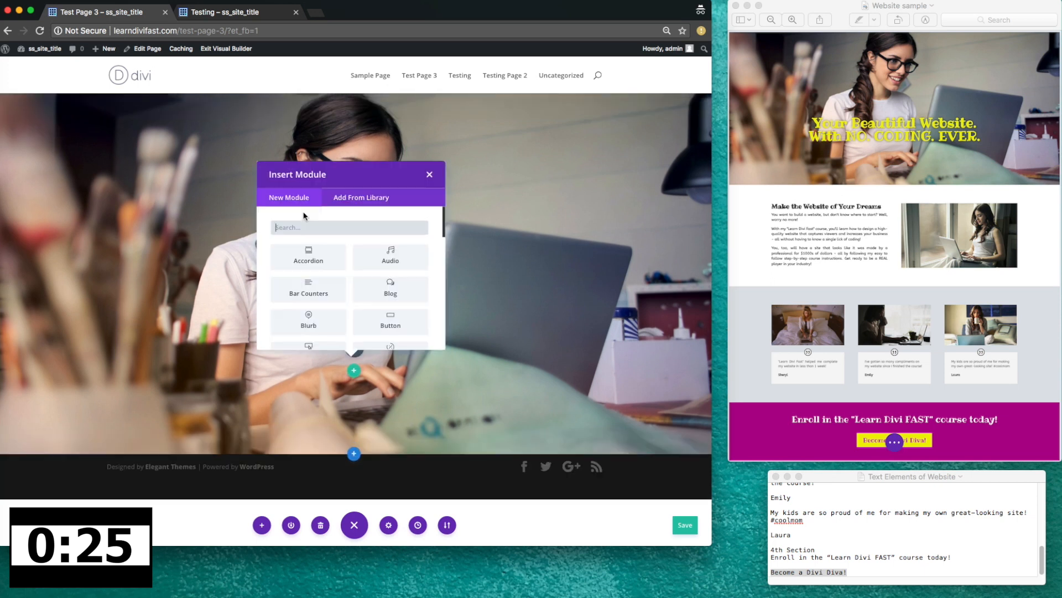
type("text")
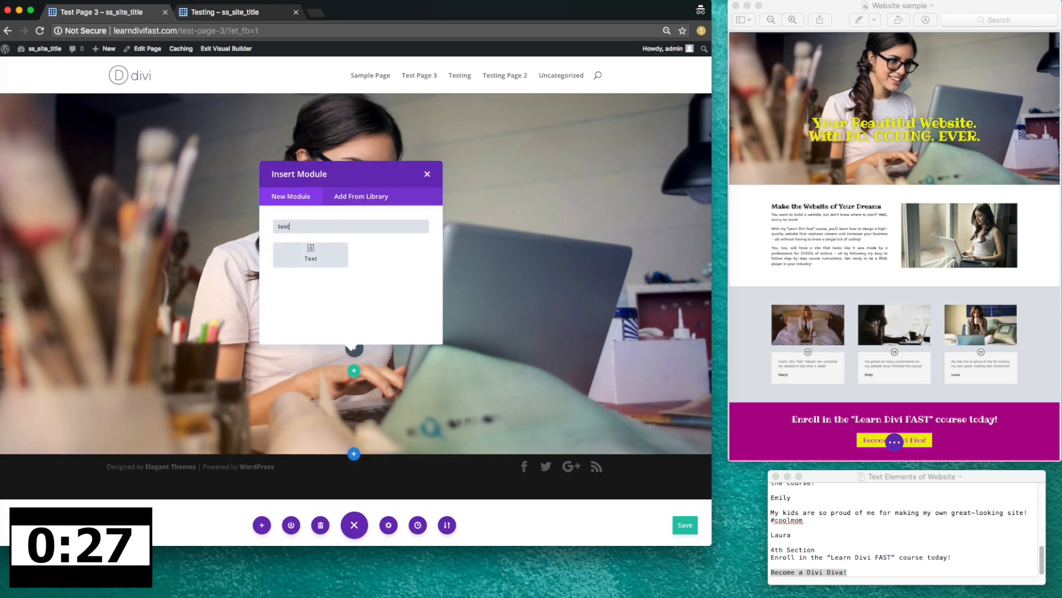
left_click(310, 255)
- Copy the 1st section text from the notes into the Text module as two lines: "Your Beautiful Website." and "With NO. CODING. EVER."
left_click(631, 229)
left_click(878, 501)
scroll(879, 501, "up", 10)
left_click_drag(866, 502, 777, 494)
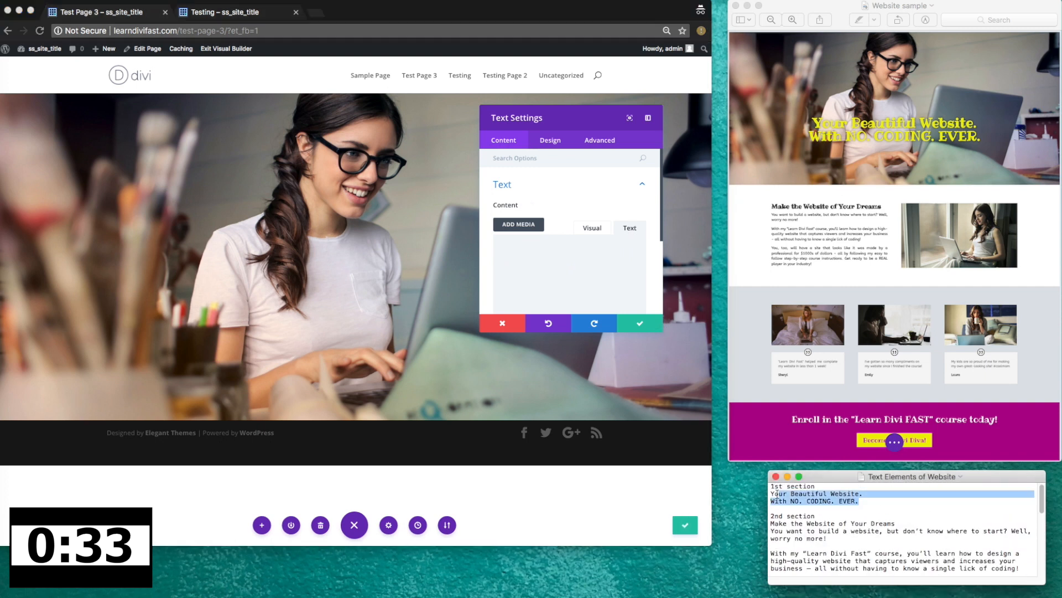
left_click(530, 259)
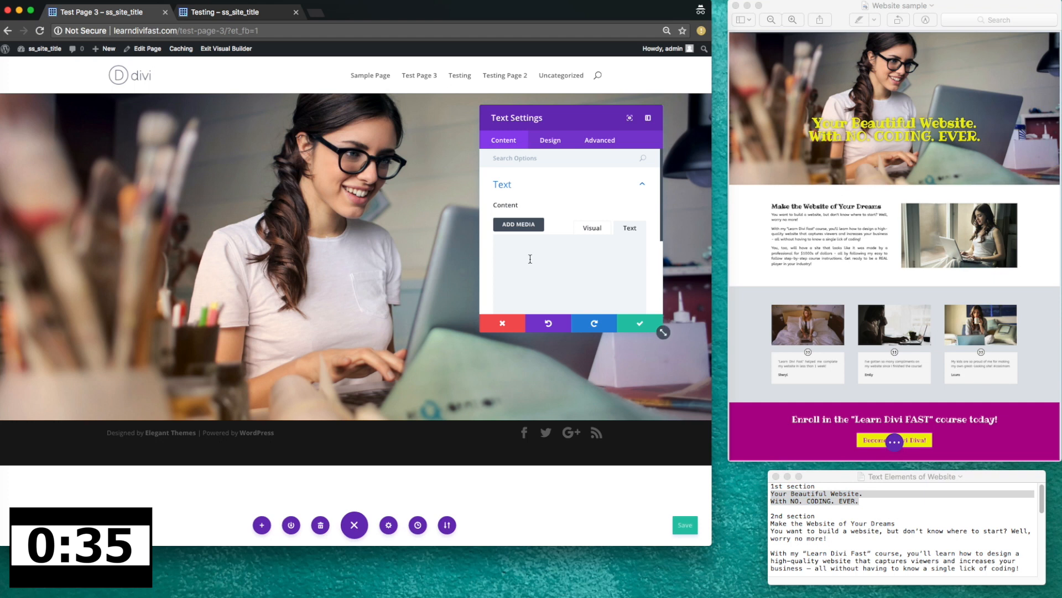
type("Your Beautiful Website.With NO. CODING. EVER.")
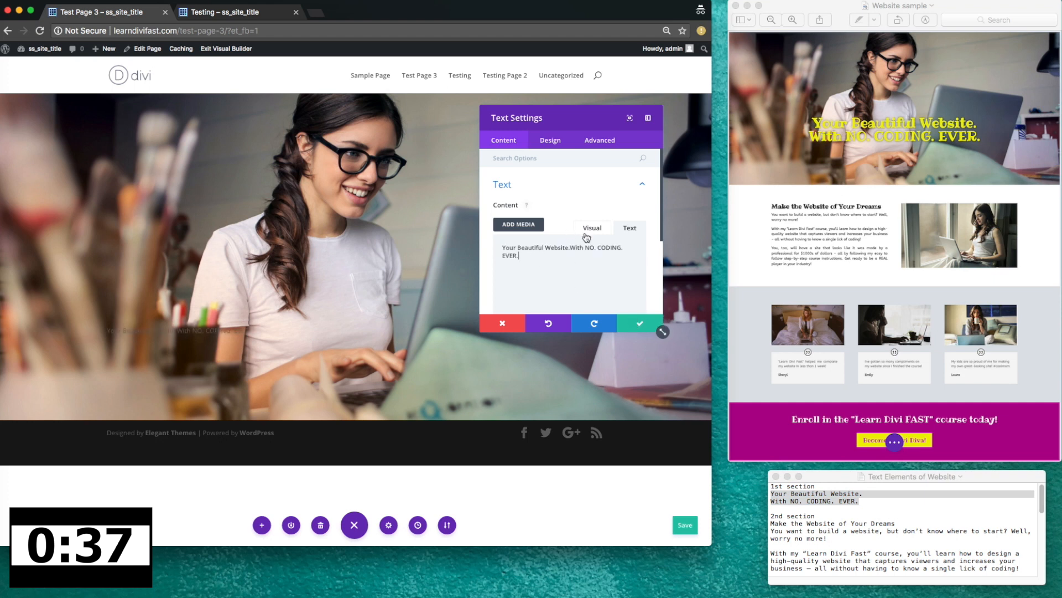
left_click(571, 248)
key("Return")
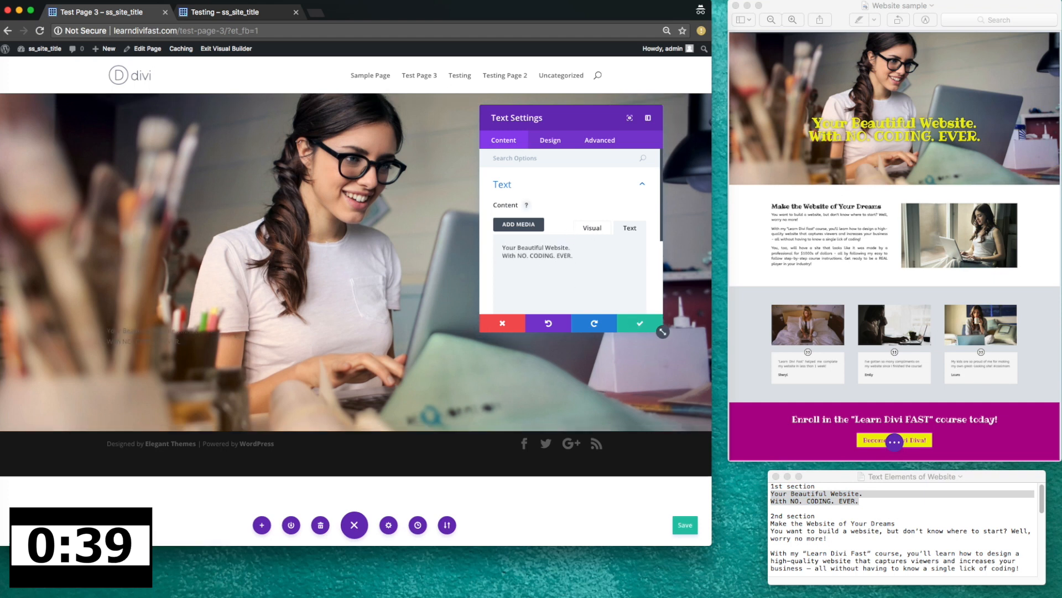
- Center both lines of the hero text in the visual editor
left_click(603, 232)
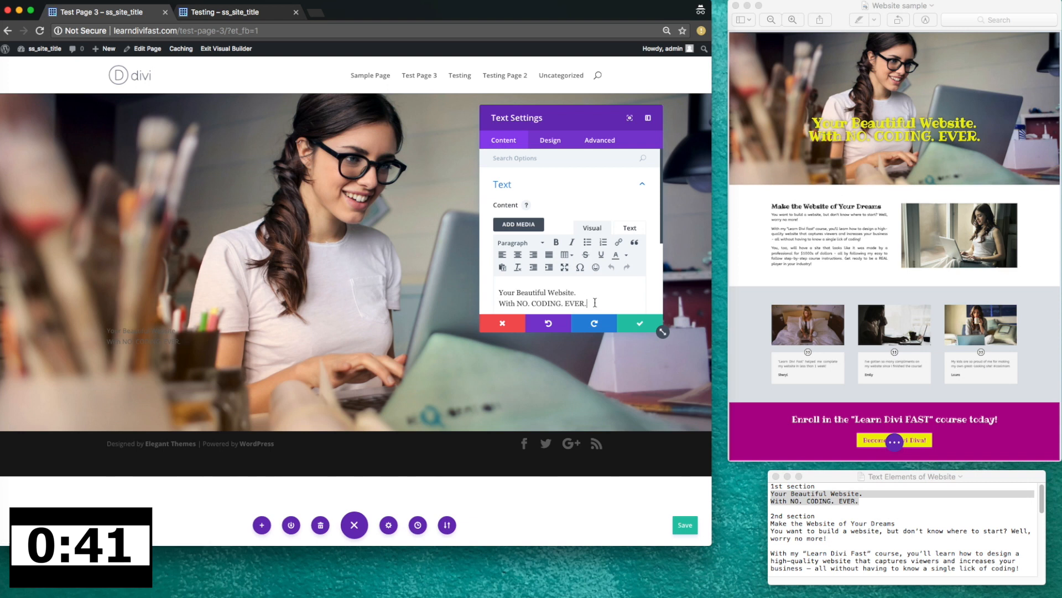
left_click_drag(587, 303, 482, 288)
left_click(517, 254)
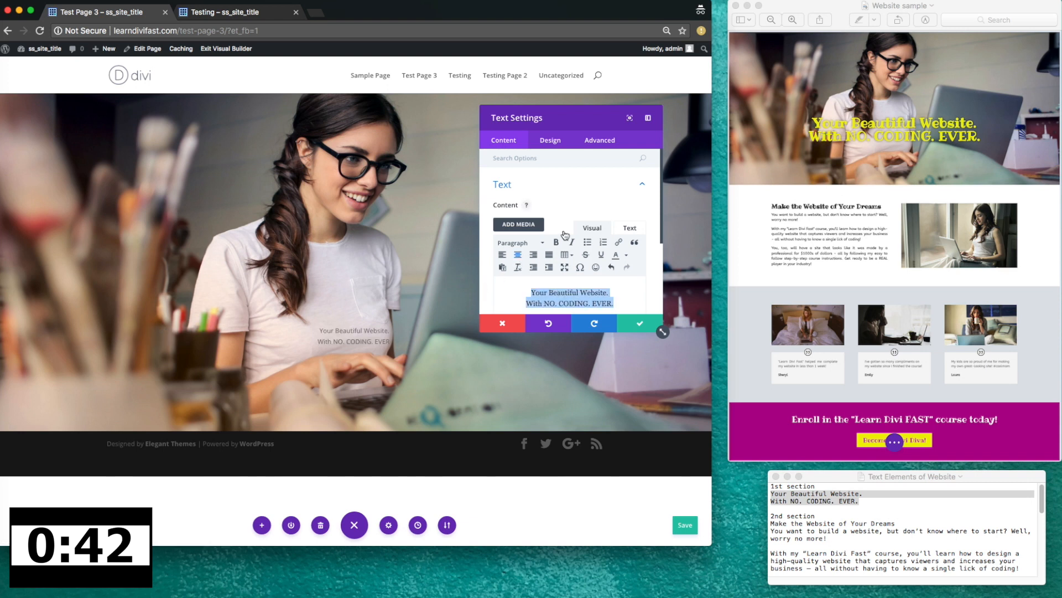
- Set the Heading 1 font of the hero Text module to Ribeye
left_click(552, 141)
left_click(554, 214)
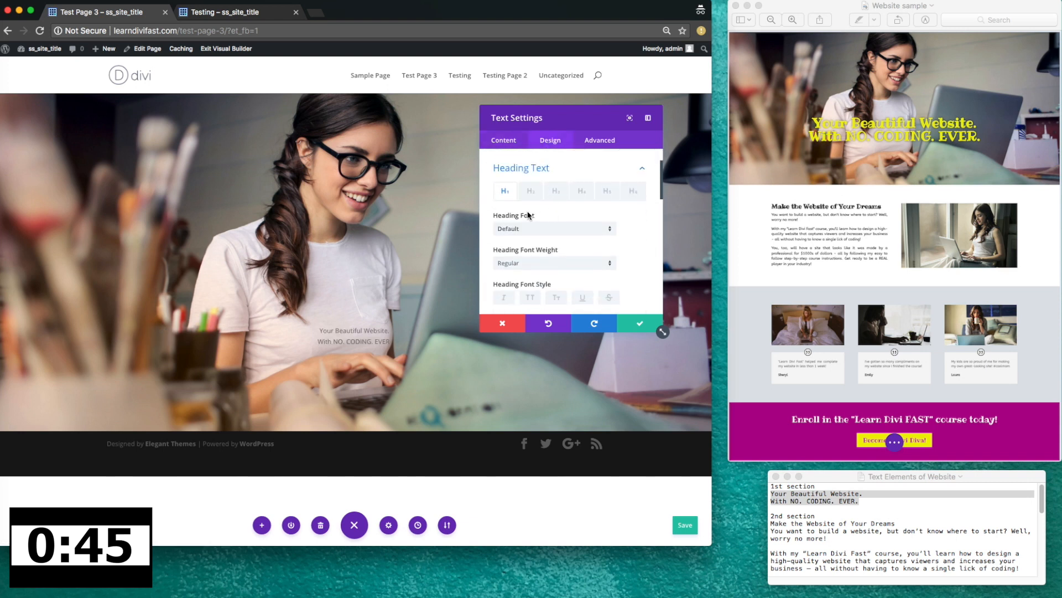
left_click(519, 232)
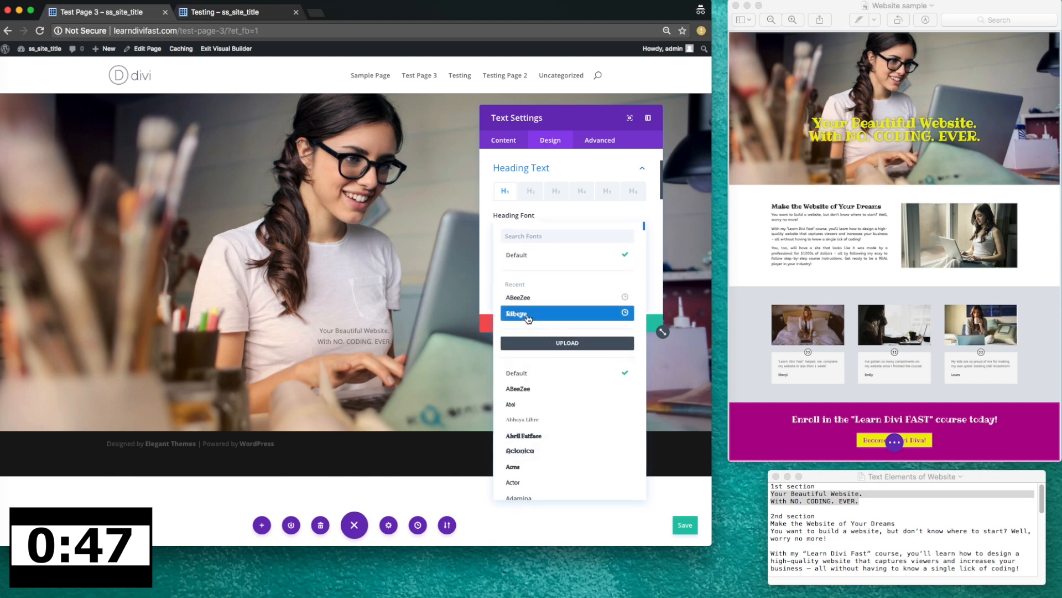
left_click(527, 310)
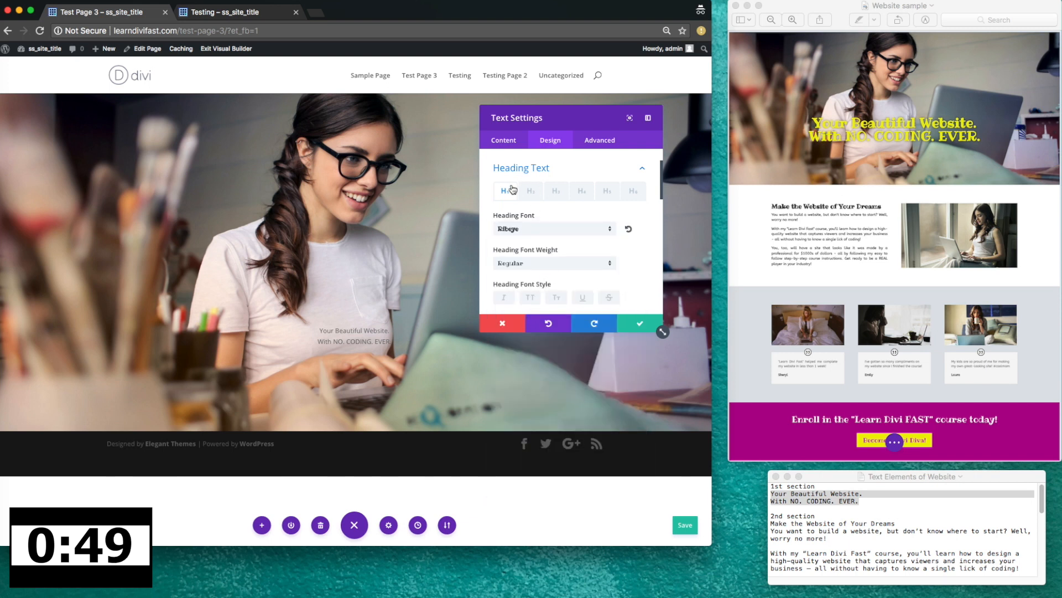
- Format both lines of the hero text as Heading 1
left_click(502, 142)
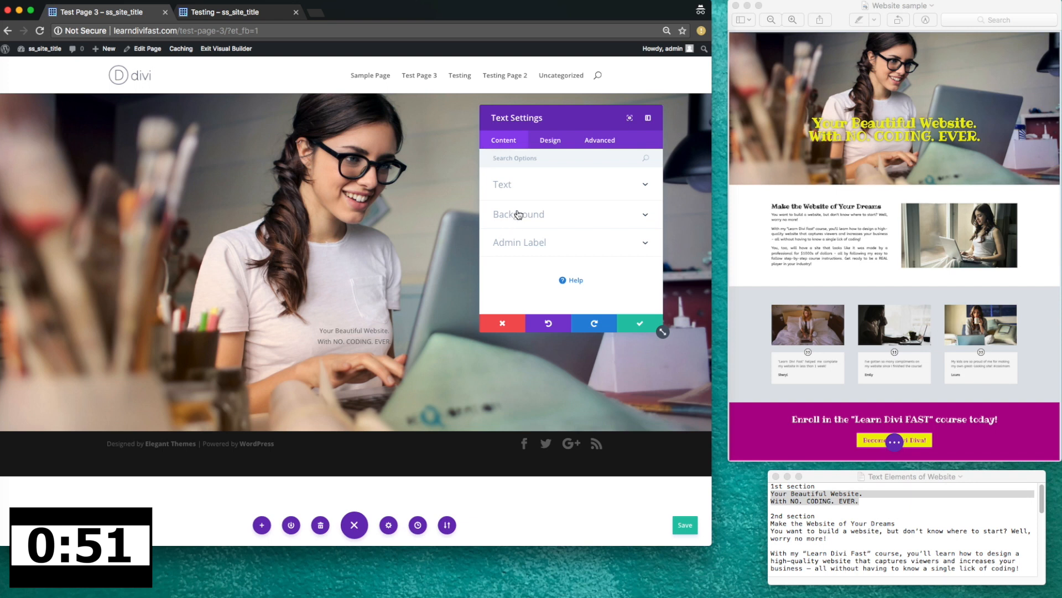
left_click(518, 191)
left_click_drag(614, 302, 531, 278)
left_click(528, 240)
left_click(529, 275)
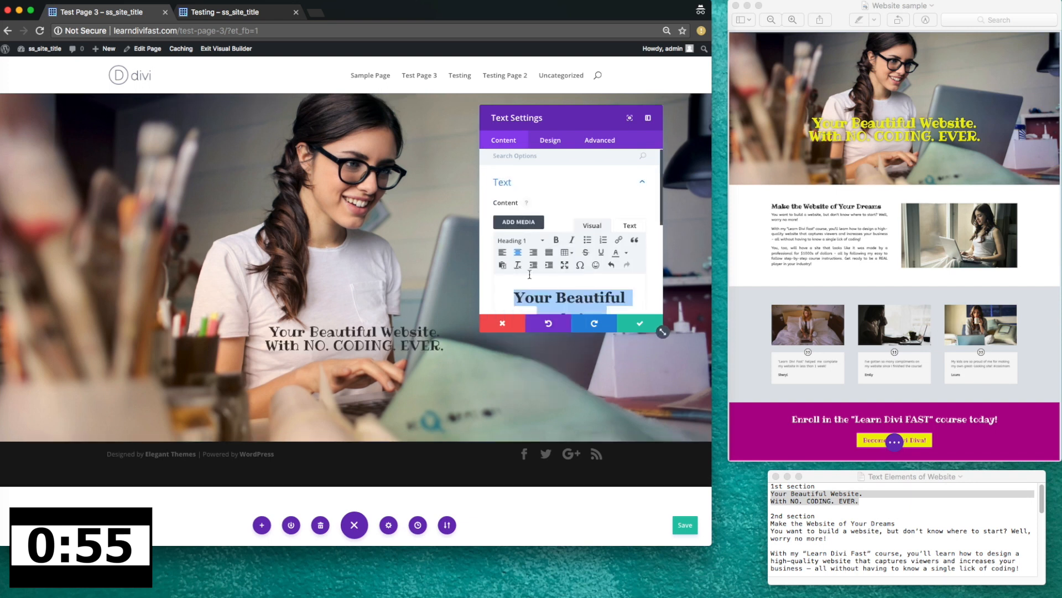
- Set the hero heading's text color to yellow and enlarge its text size to about 49px
left_click(550, 140)
scroll(536, 209, "up", 2)
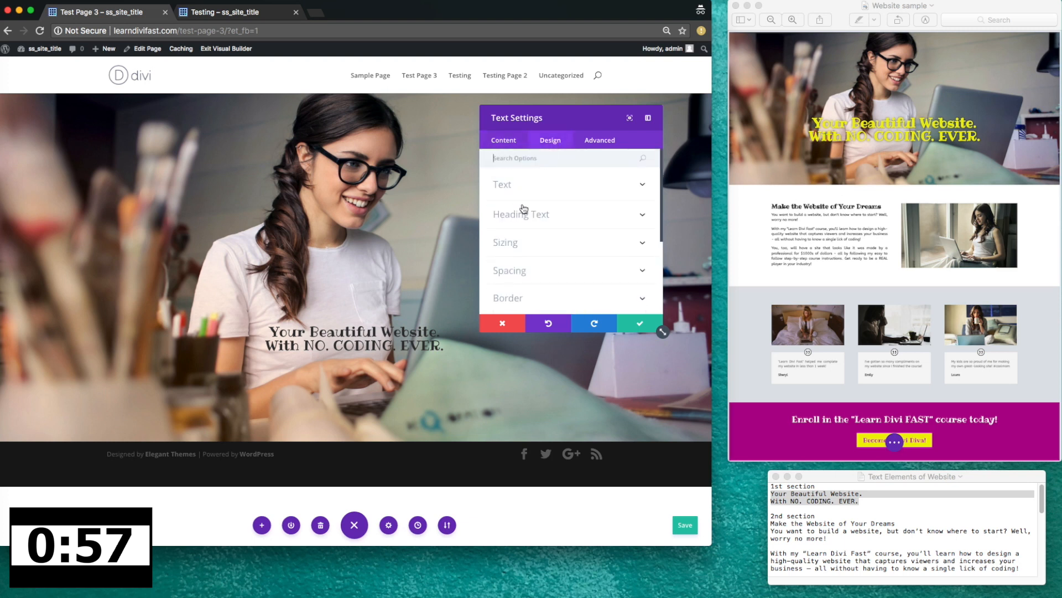
left_click(531, 215)
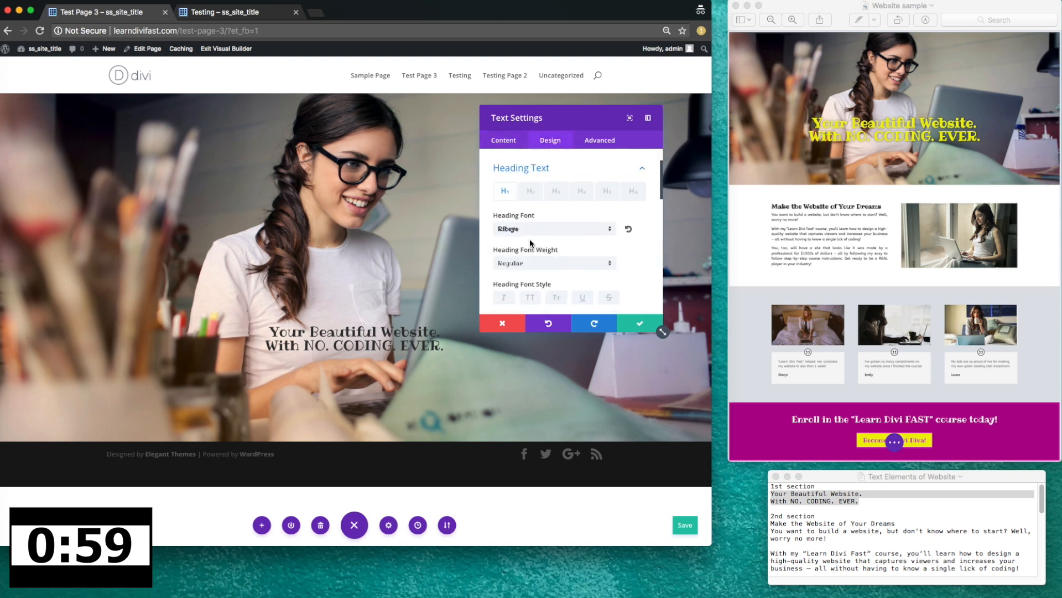
scroll(534, 247, "down", 4)
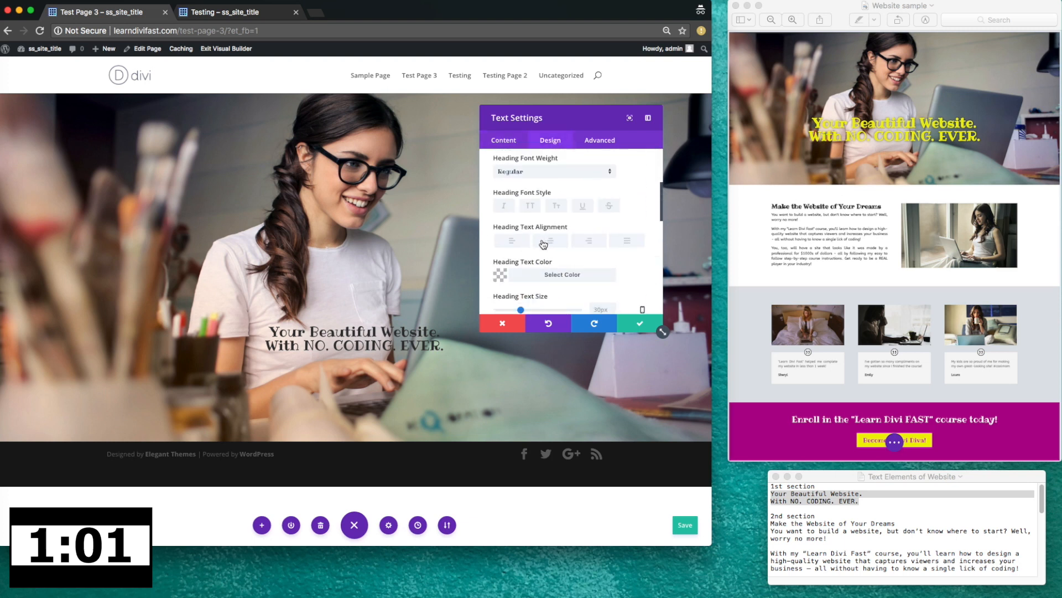
left_click(559, 252)
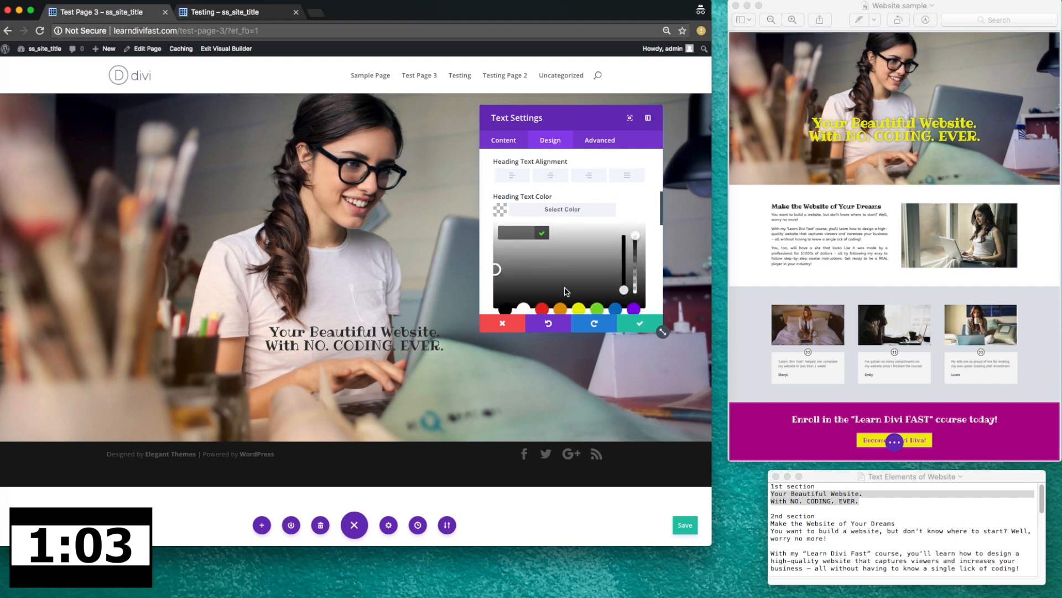
left_click(580, 245)
left_click_drag(521, 280, 540, 281)
- Apply the soft glow-style text shadow preset to the hero heading
scroll(547, 277, "down", 5)
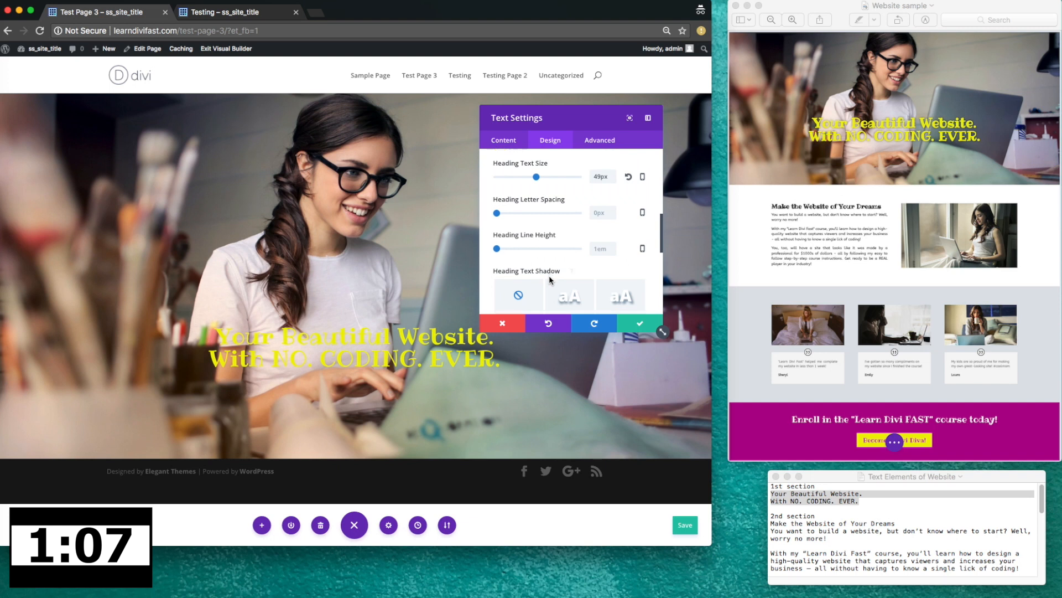
left_click(539, 285)
scroll(564, 305, "down", 1)
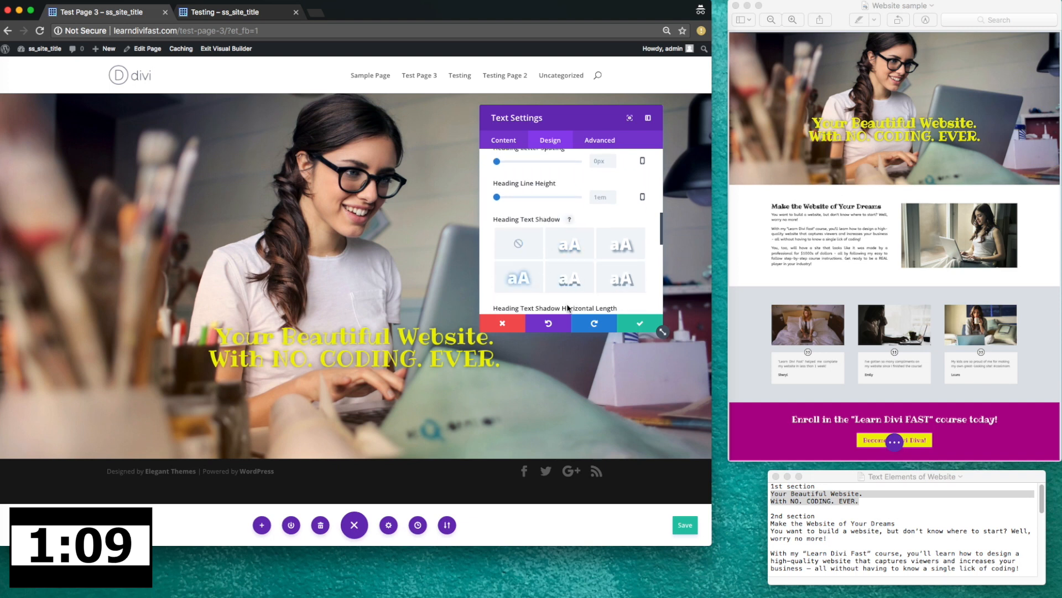
scroll(513, 183, "up", 5)
scroll(515, 225, "down", 4)
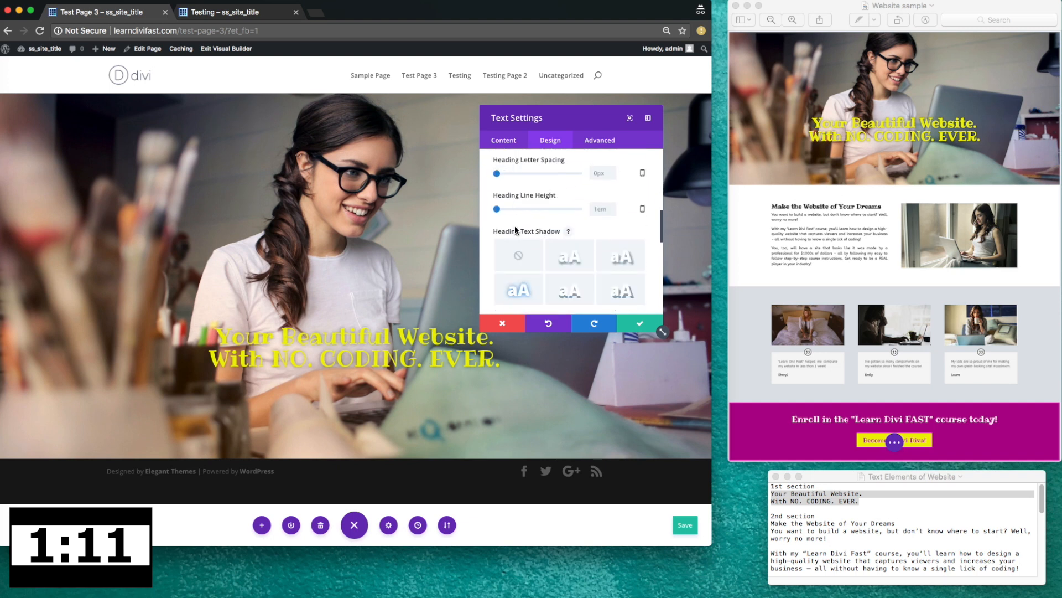
- Increase the hero heading's text size to 60px, then save the module settings and the page
scroll(543, 220, "up", 2)
left_click_drag(536, 195, 545, 201)
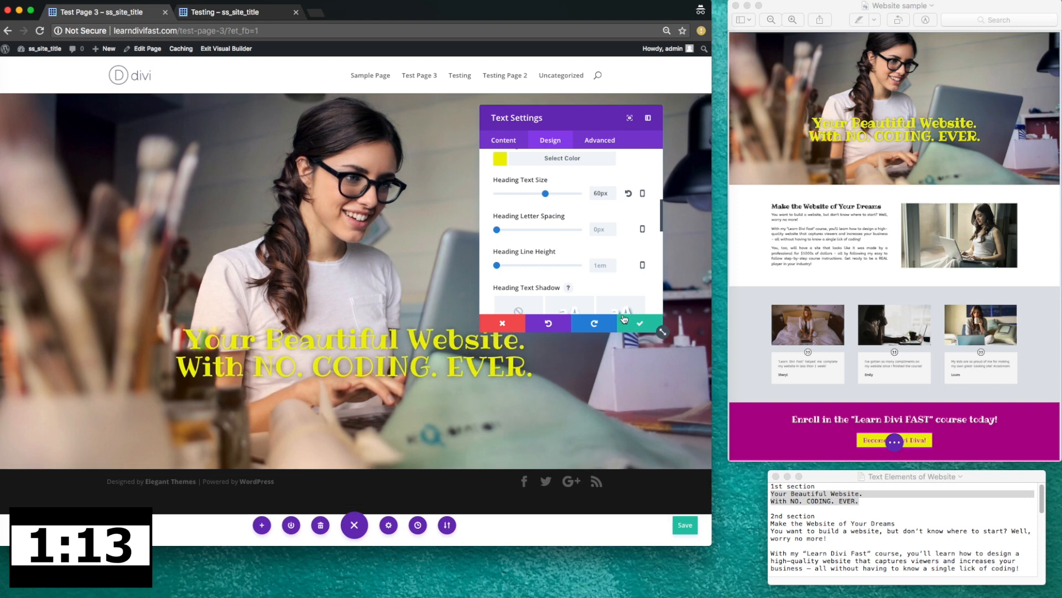
left_click(626, 321)
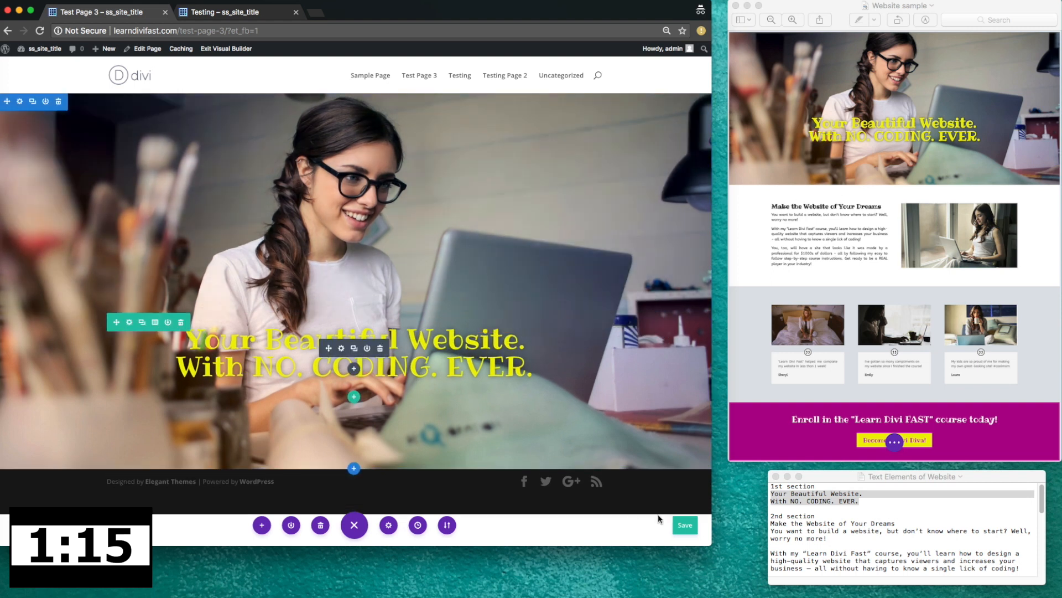
left_click(685, 526)
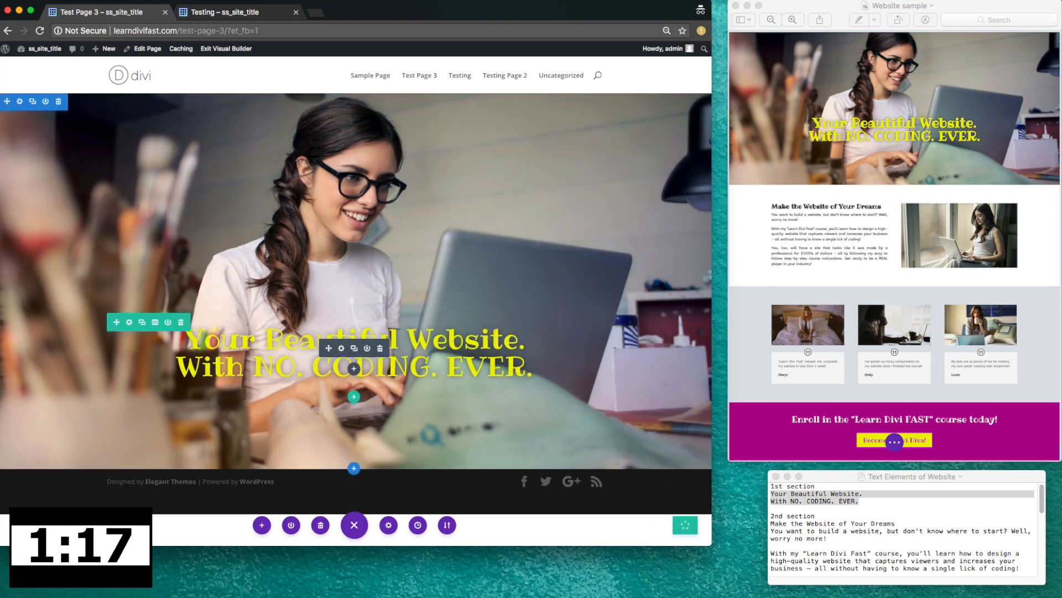
- Add a regular section with a two-column row below the hero and insert a Text module in its first column
left_click(354, 468)
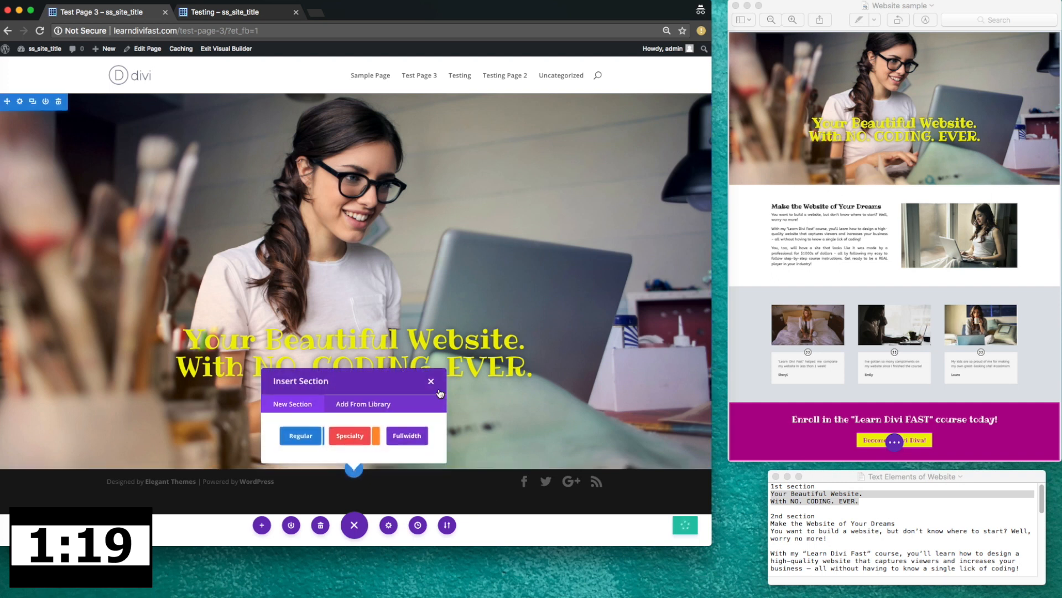
left_click(314, 436)
left_click(385, 390)
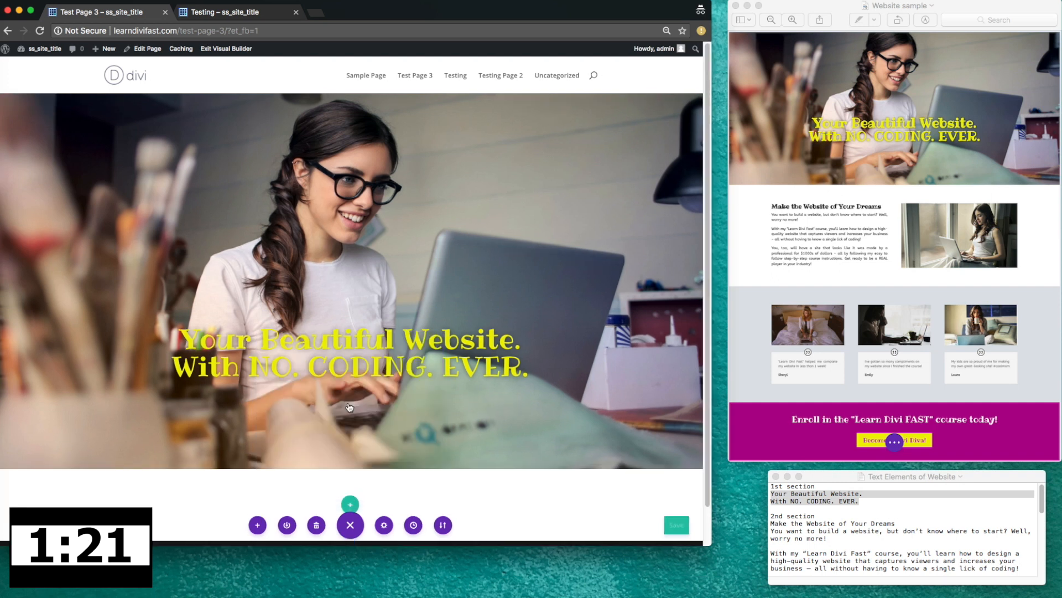
scroll(384, 389, "down", 2)
type("text")
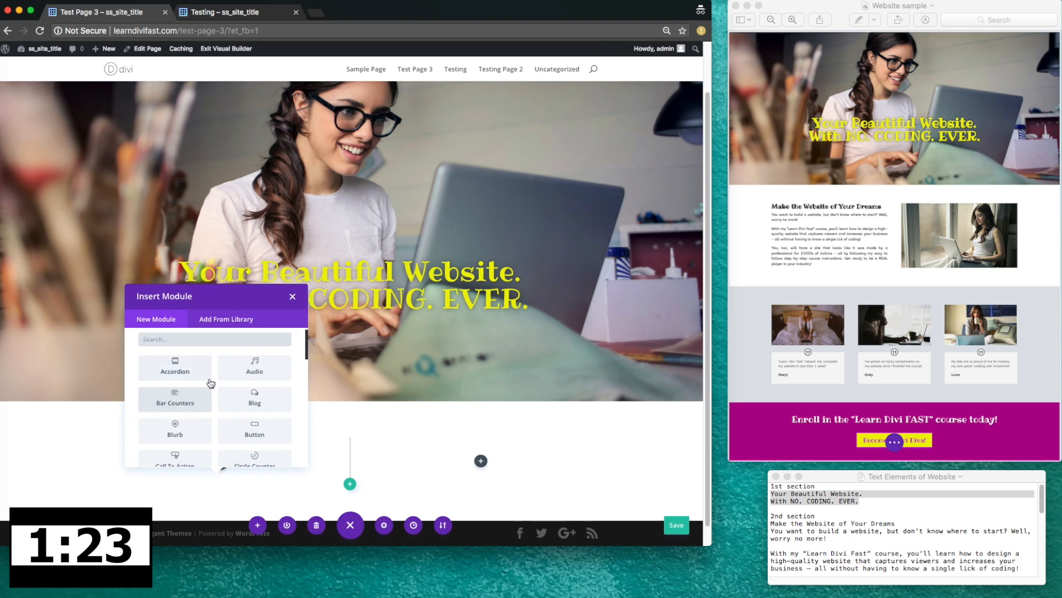
left_click(194, 384)
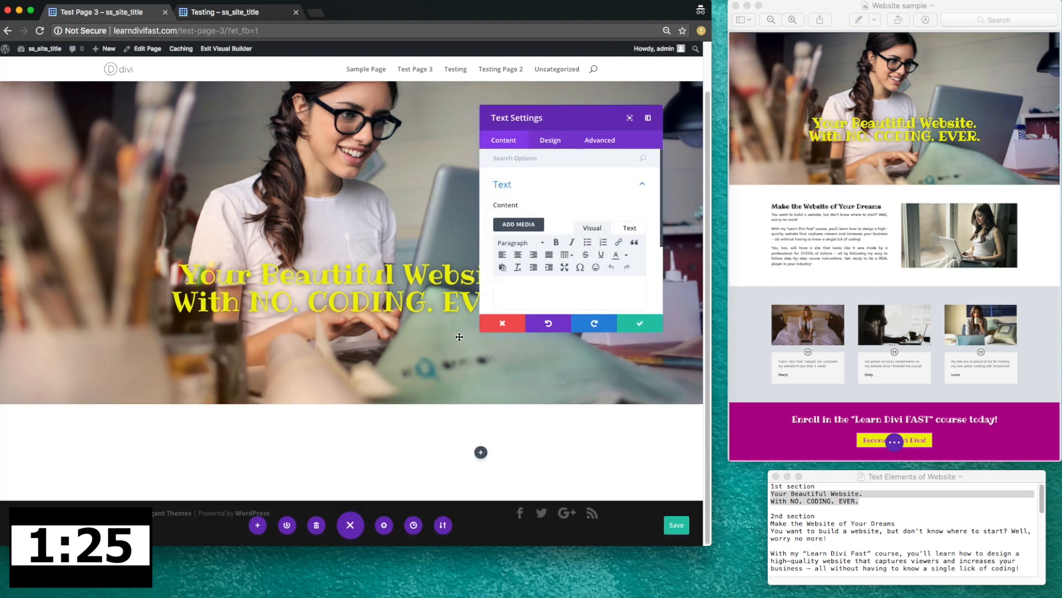
- Copy the 2nd section text, from "Make the Website of Your Dreams" through its last paragraph, from the notes into the new Text module
left_click(631, 228)
left_click(857, 515)
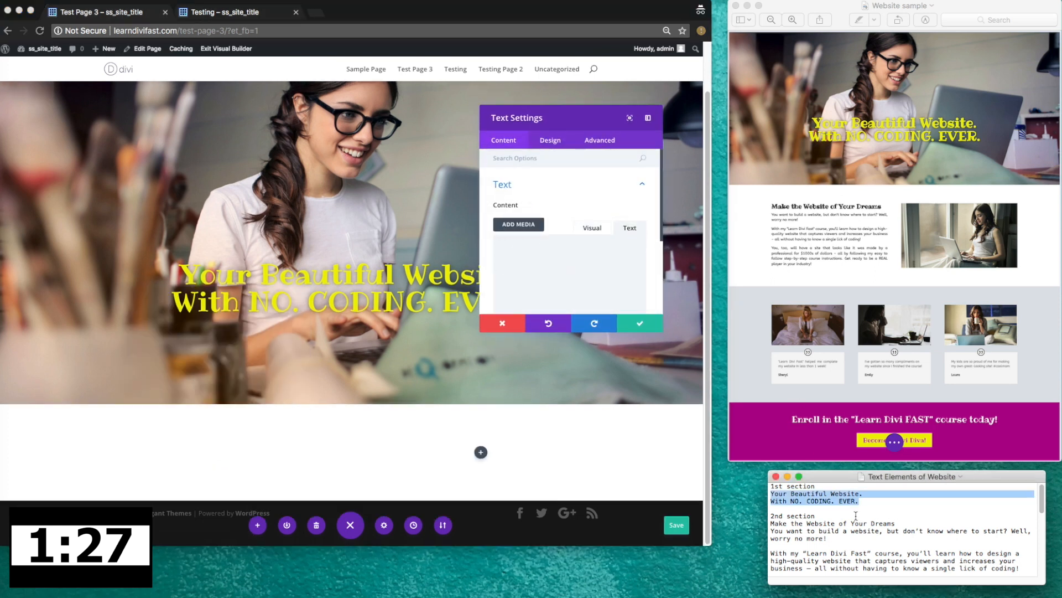
scroll(830, 523, "down", 2)
left_click_drag(773, 514, 868, 549)
left_click(548, 247)
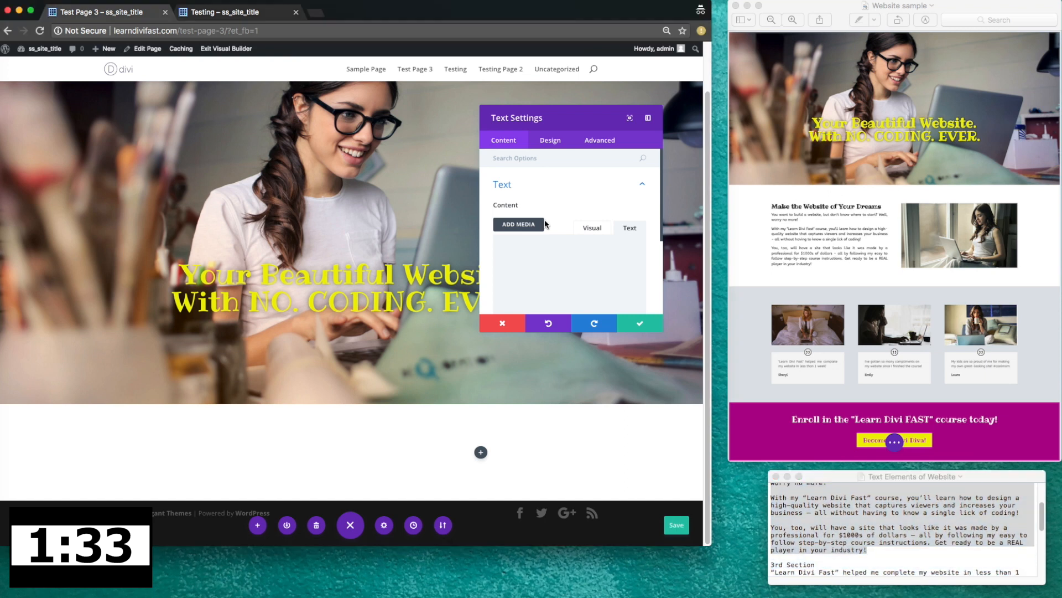
type("Make the Website of Your Dreams You want to build a website, but don’t know where to start? Well, worry no more!  With my \"Learn Divi Fast\" course, you’ll learn how to design a high-quality website that captures viewers and increases your business – all without having to know a single lick of coding!  You, too, will have a site that looks like it was made by a professional for $1000s of dollars – all by following my easy to follow step-by-step course instructions. Get ready to be a REAL player in your industry!")
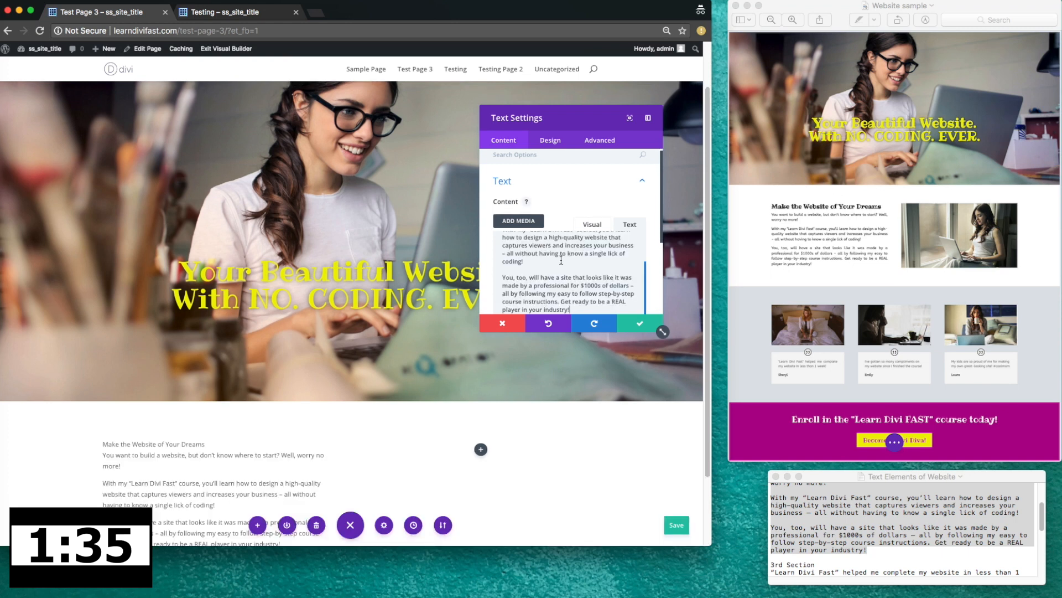
- Format the line "Make the Website of Your Dreams" as Heading 2
scroll(548, 256, "up", 2)
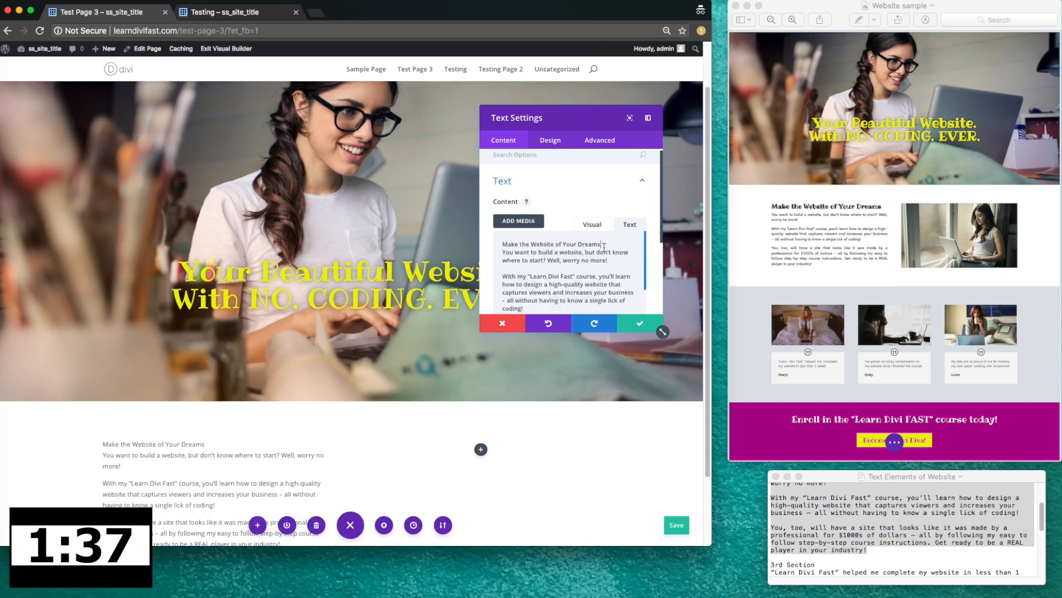
left_click(593, 224)
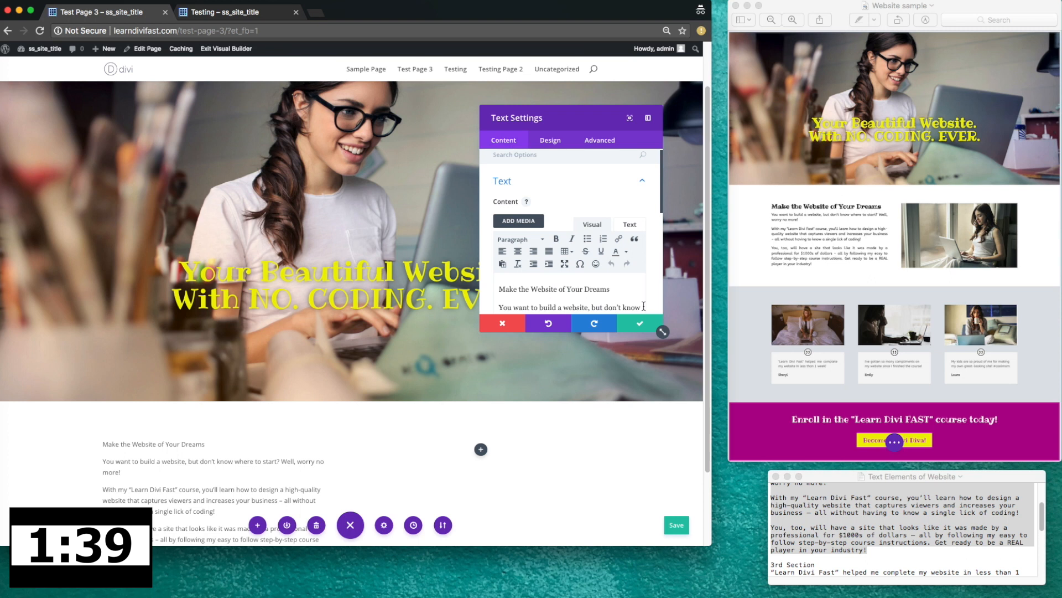
left_click_drag(621, 290, 502, 283)
left_click(518, 239)
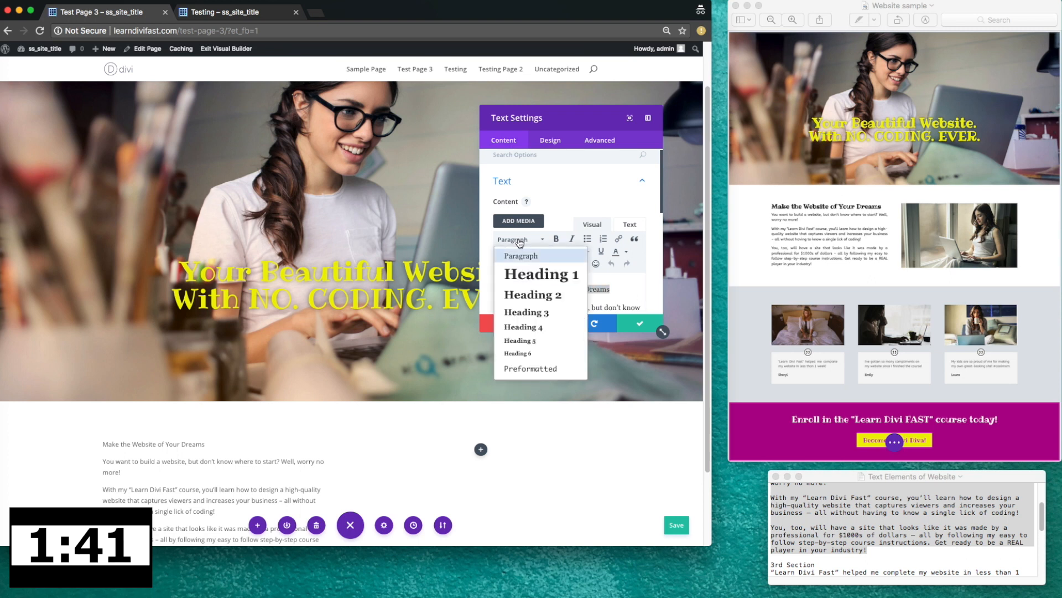
left_click(541, 298)
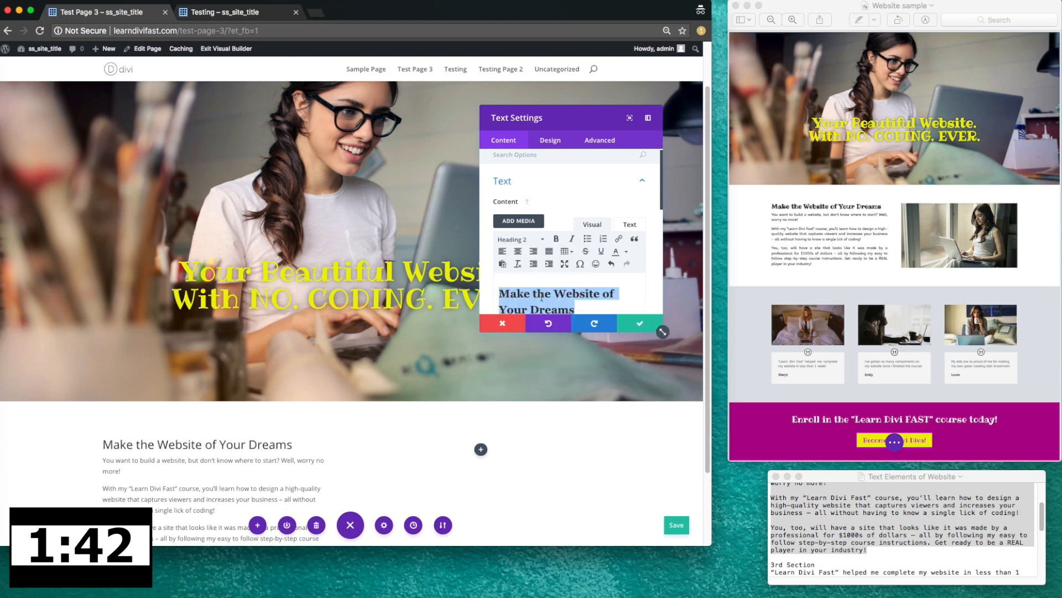
- Justify all the text in the second section's module and open the module's design settings
left_click(589, 302)
triple_click(589, 302)
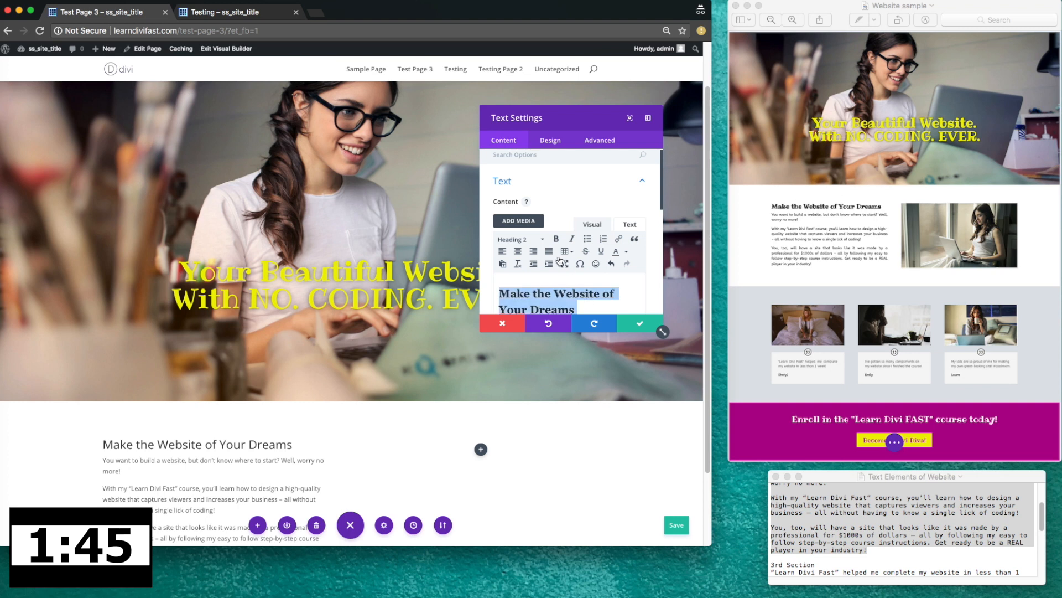
left_click(549, 251)
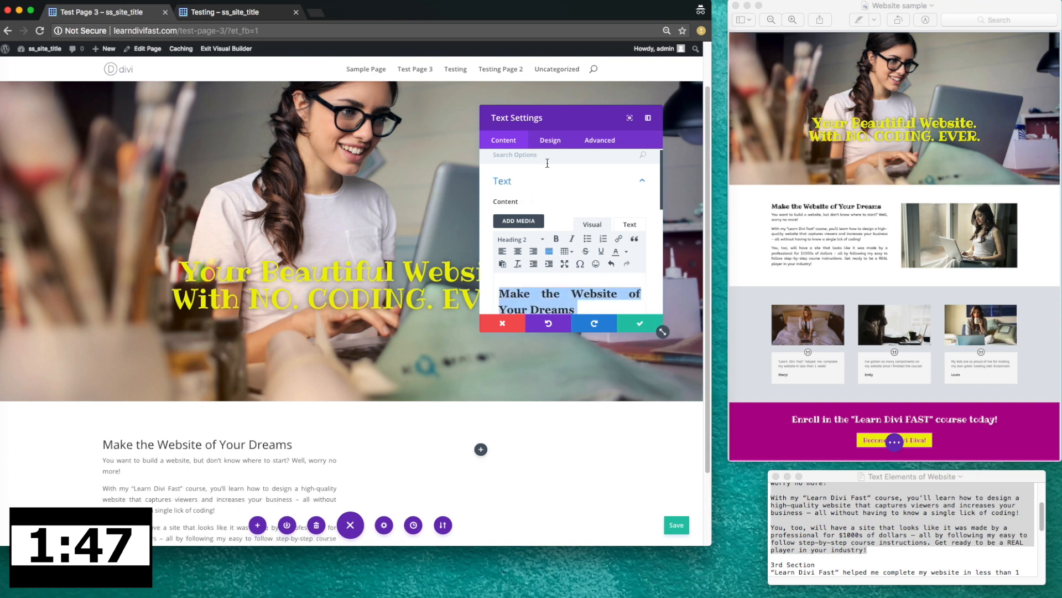
left_click(551, 141)
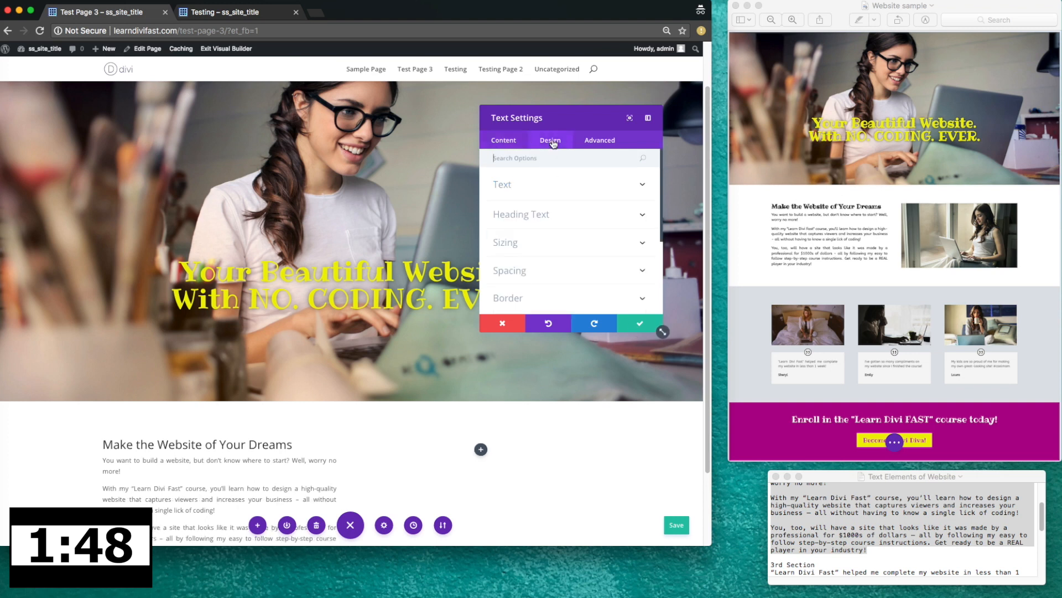
- Set the Heading 2 font of the second section's Text module to Ribeye
left_click(551, 215)
left_click(575, 227)
left_click(525, 320)
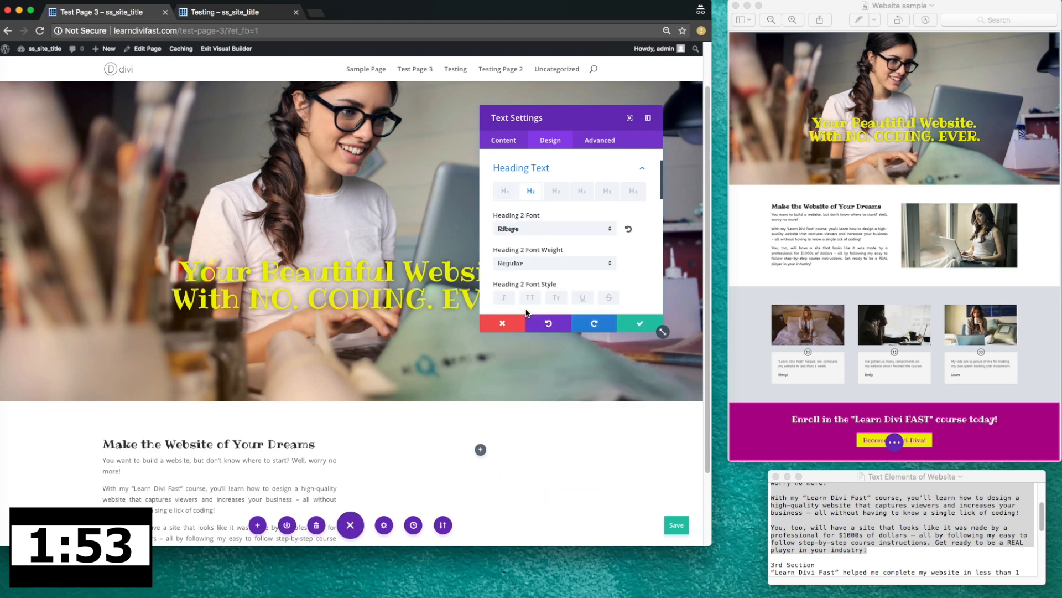
scroll(539, 296, "down", 1)
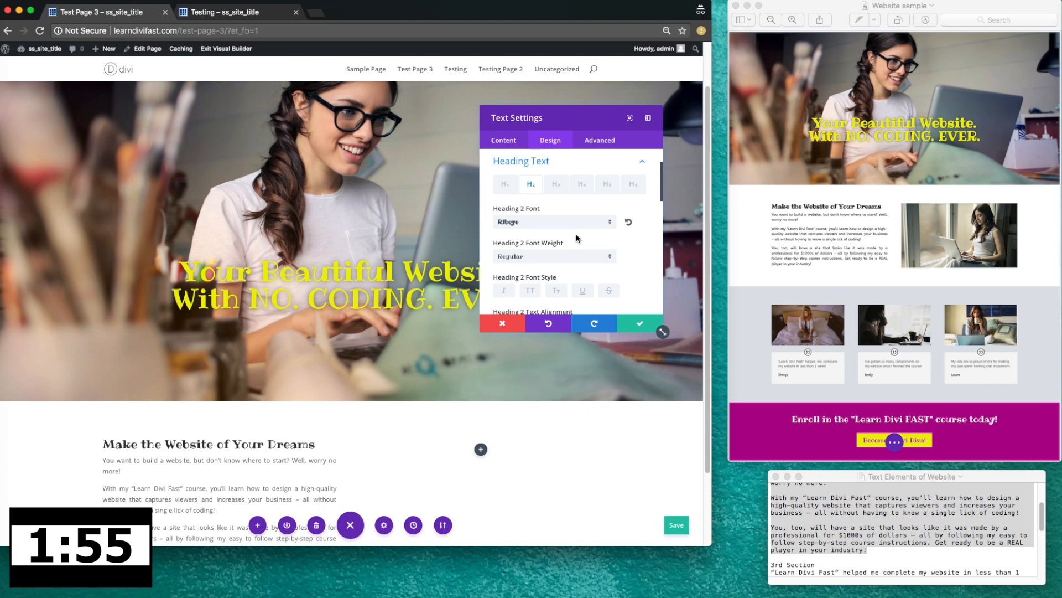
- Set the module's body text to the ABeeZee font at 19px and save the module settings
scroll(569, 216, "up", 3)
left_click(640, 191)
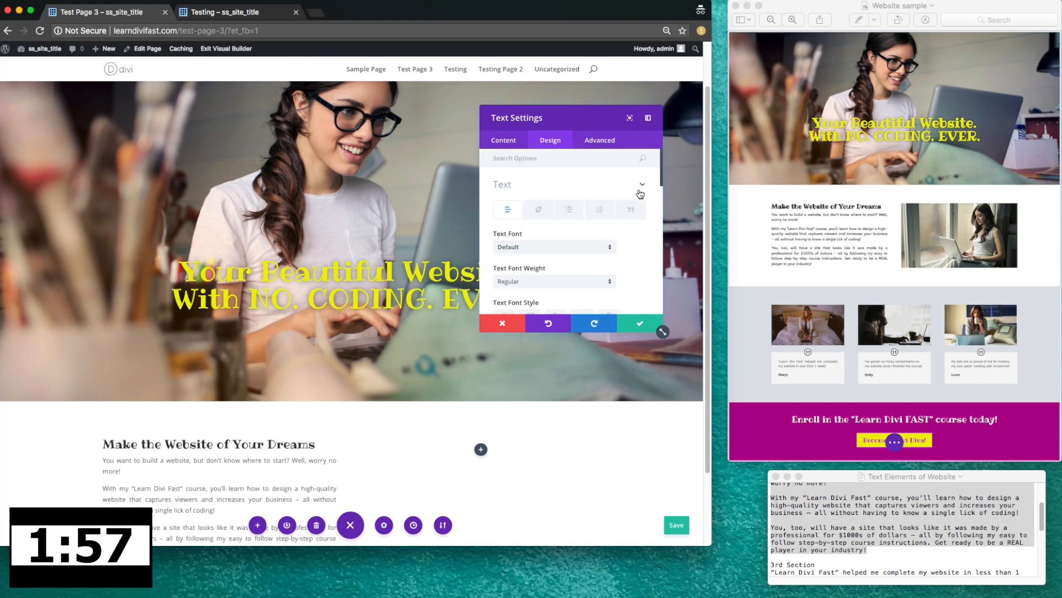
left_click(545, 247)
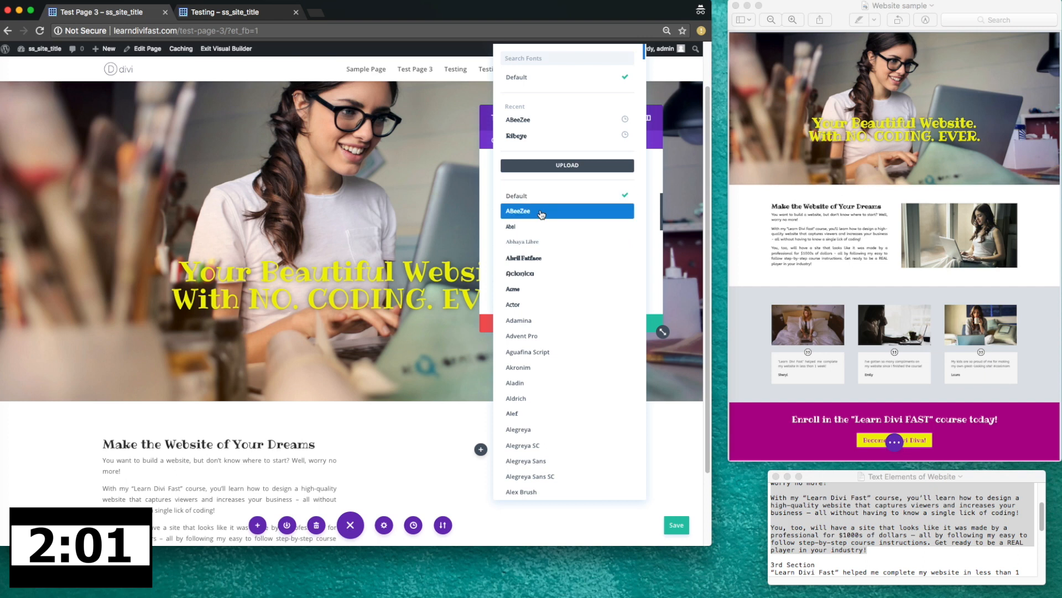
left_click(545, 211)
scroll(540, 216, "down", 2)
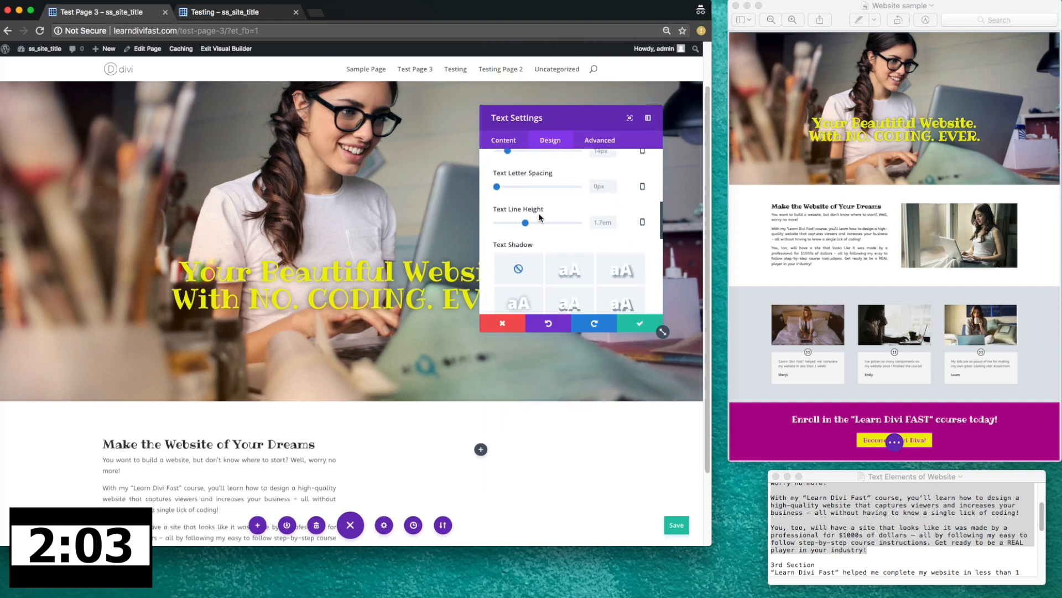
scroll(535, 208, "up", 2)
left_click_drag(508, 213, 512, 215)
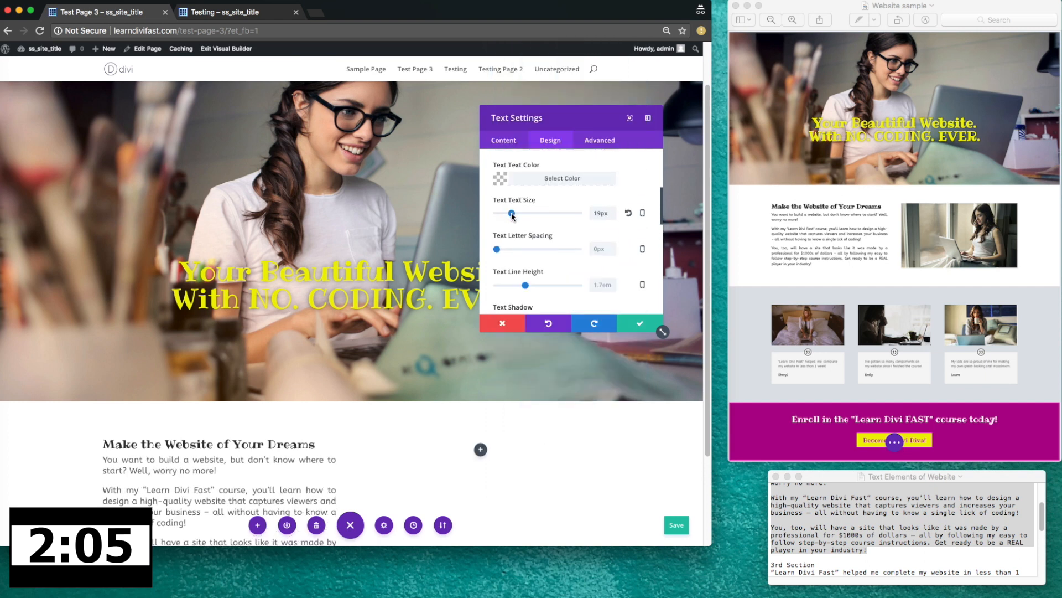
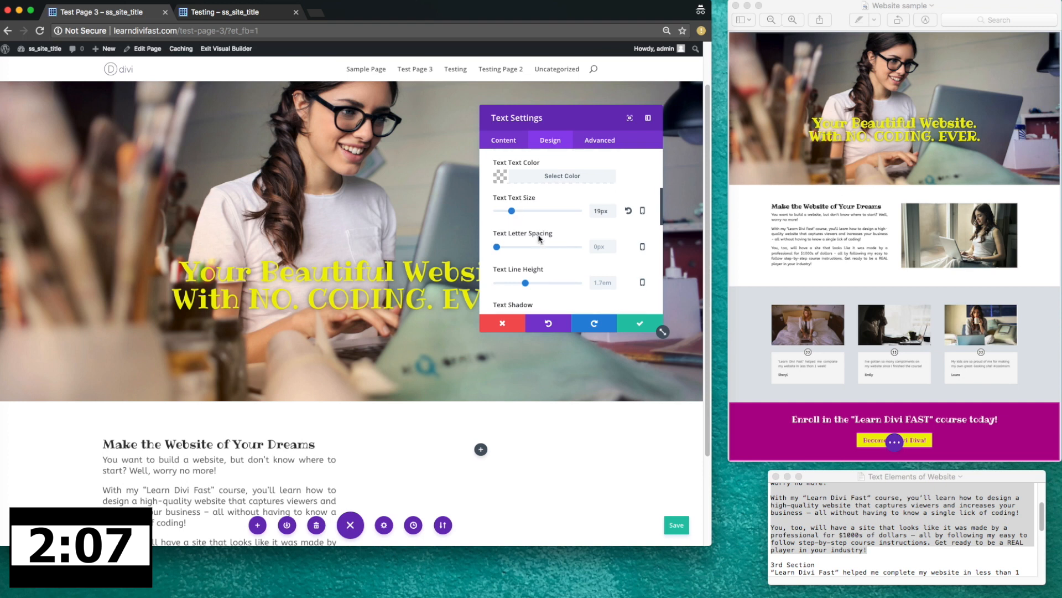
scroll(539, 239, "down", 1)
left_click(639, 324)
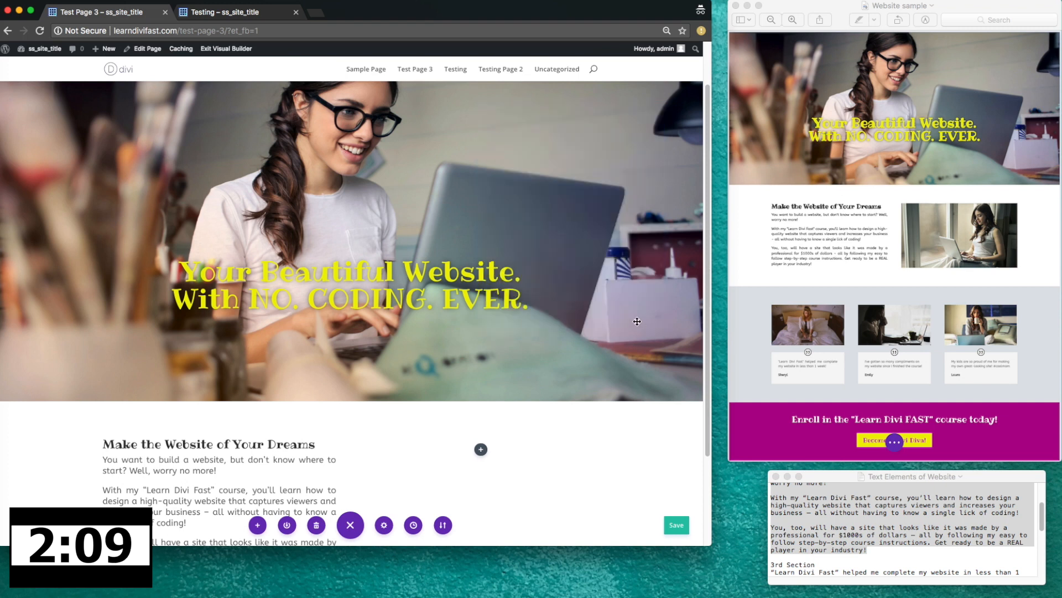
- Change the body text color of the second section's Text module to black and save the module settings
scroll(350, 332, "down", 2)
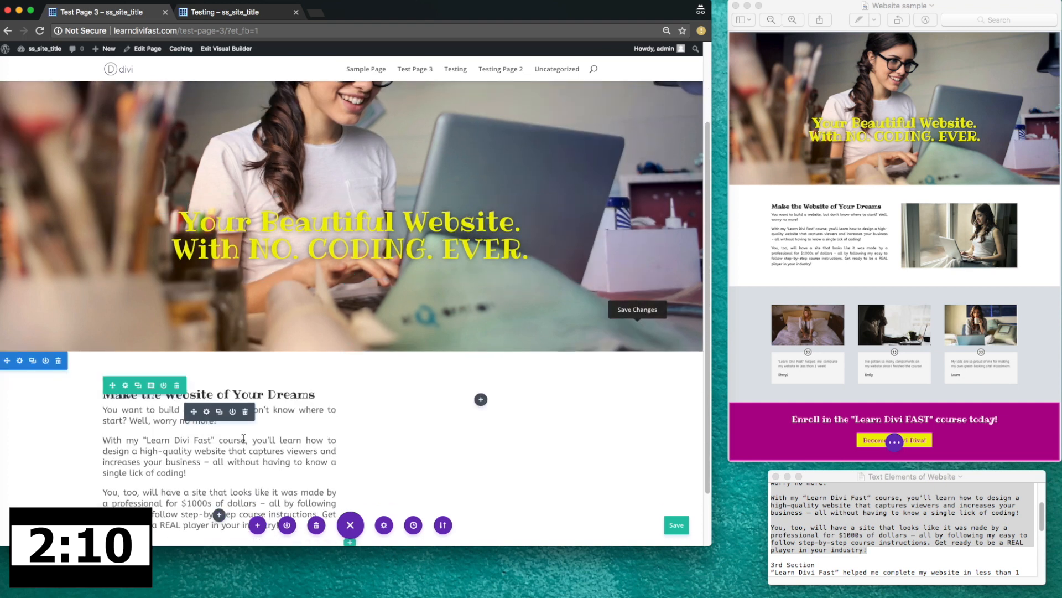
left_click(206, 411)
left_click(552, 141)
left_click(612, 188)
scroll(547, 245, "down", 5)
scroll(539, 238, "up", 3)
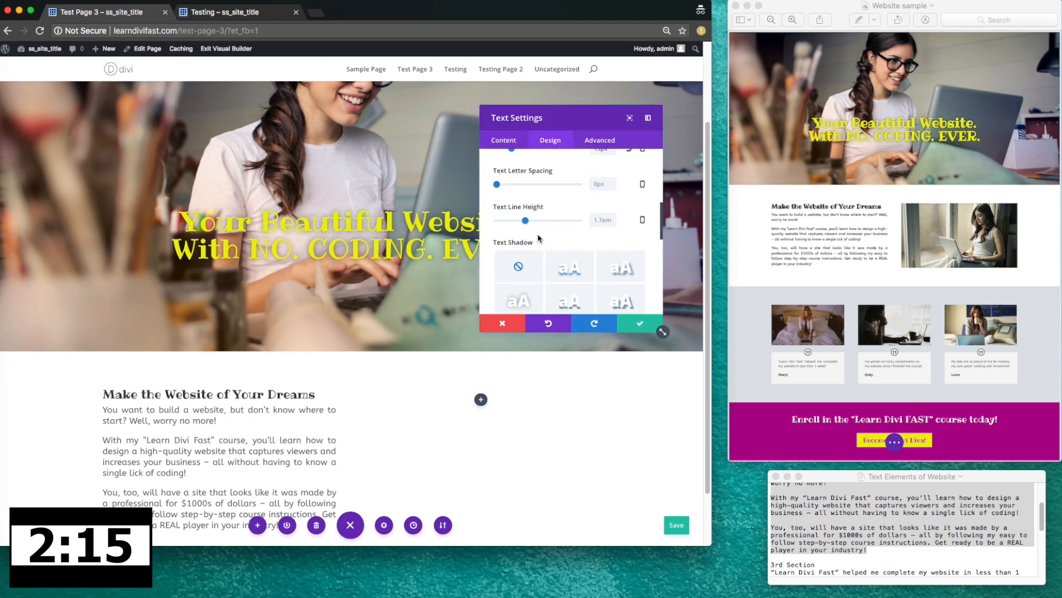
left_click(500, 188)
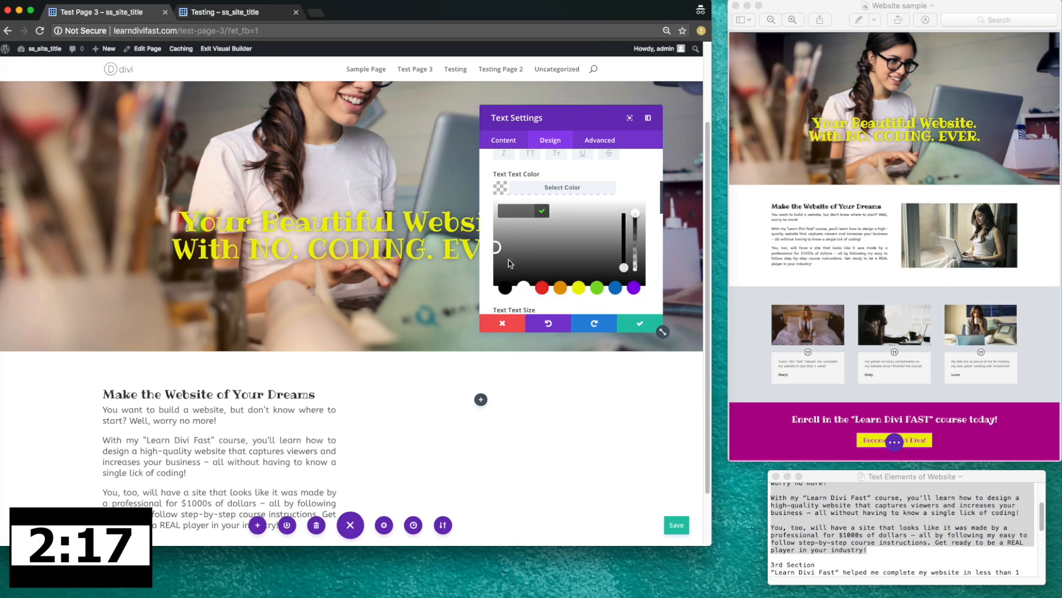
left_click(504, 290)
left_click(634, 324)
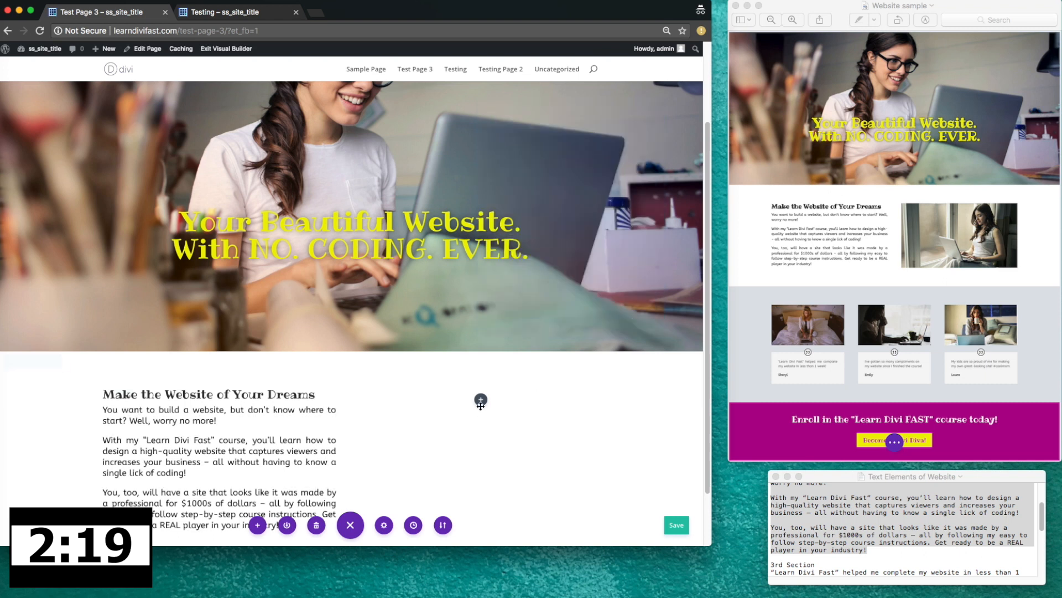
- Insert an Image module with 4.jpg from the media library in the second section's empty column and save the page
left_click(481, 399)
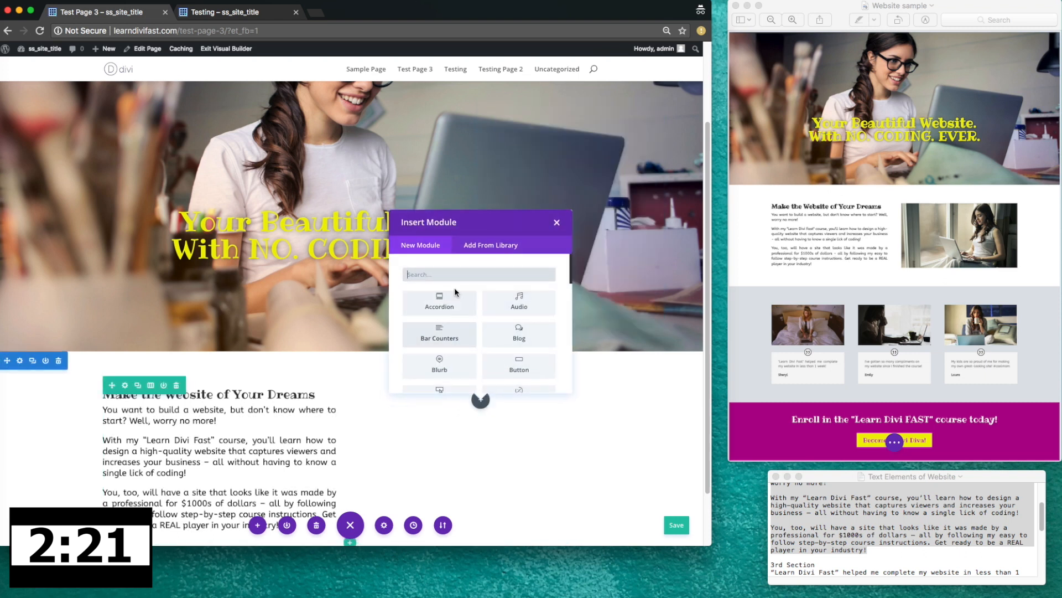
type("image")
left_click(442, 302)
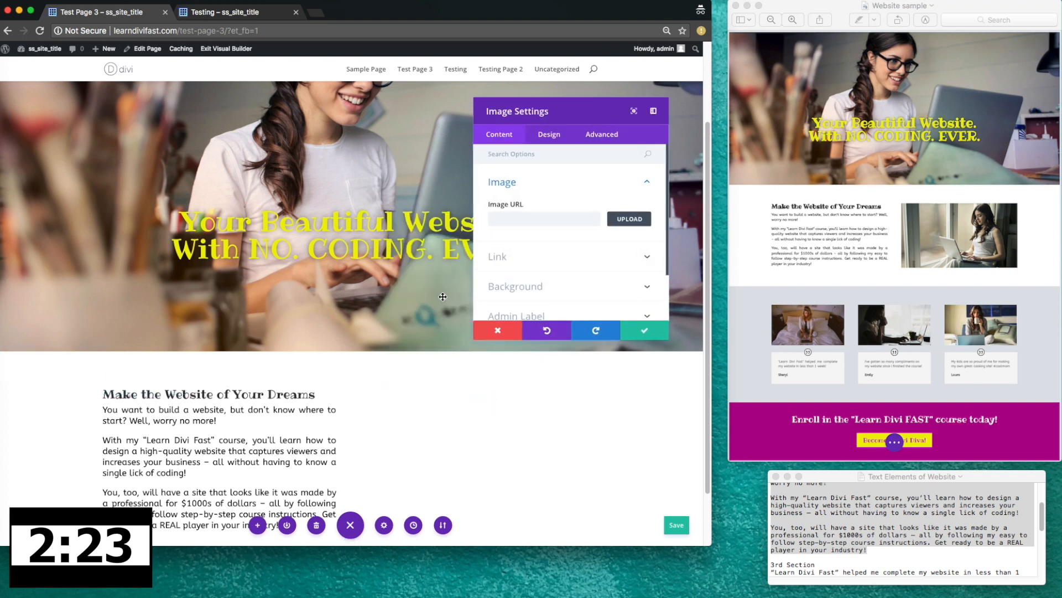
left_click(626, 218)
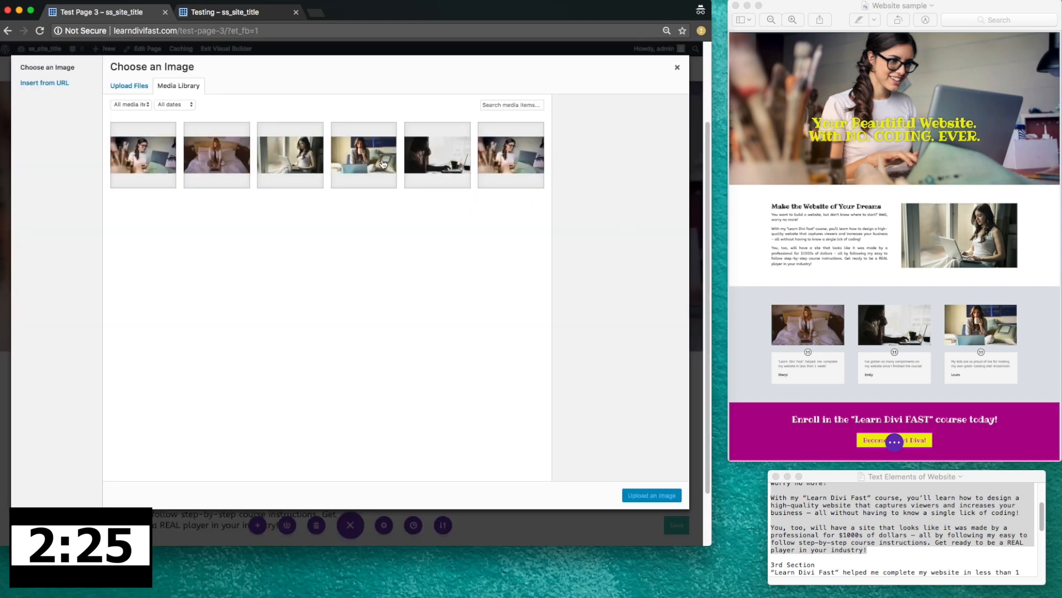
left_click(304, 157)
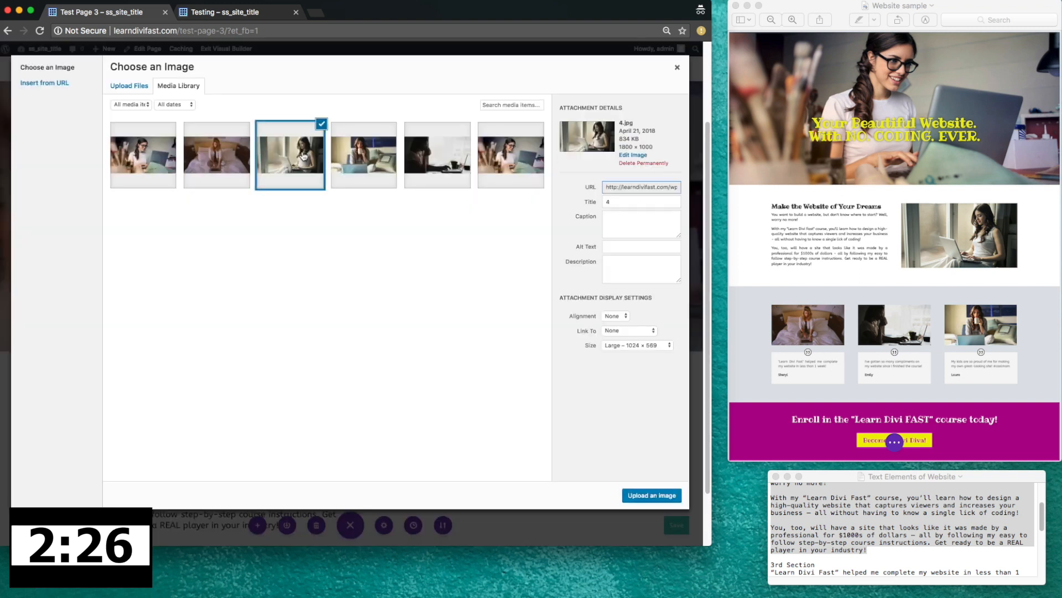
left_click(667, 498)
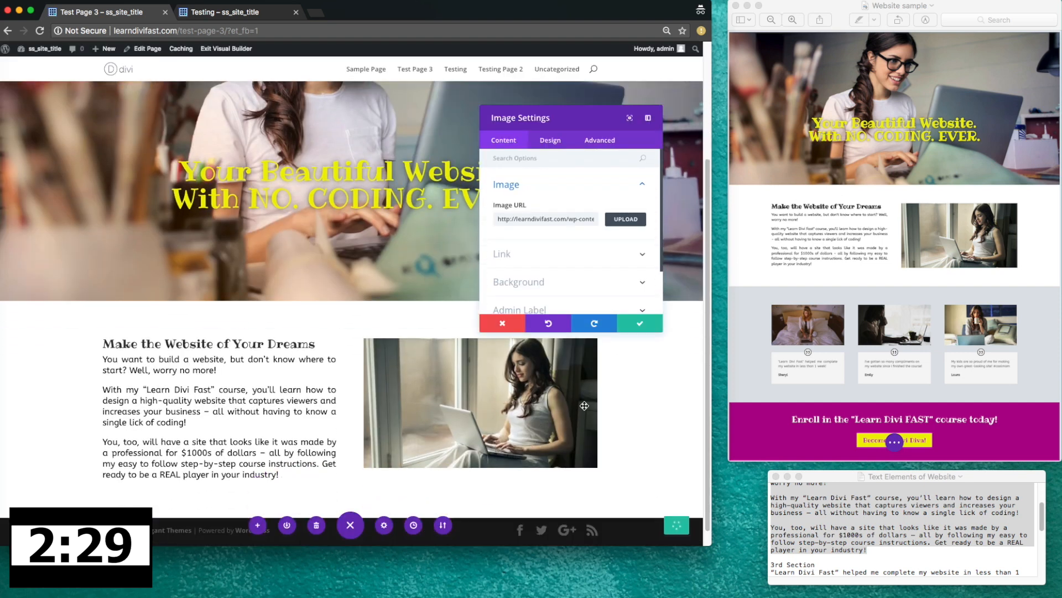
left_click(640, 324)
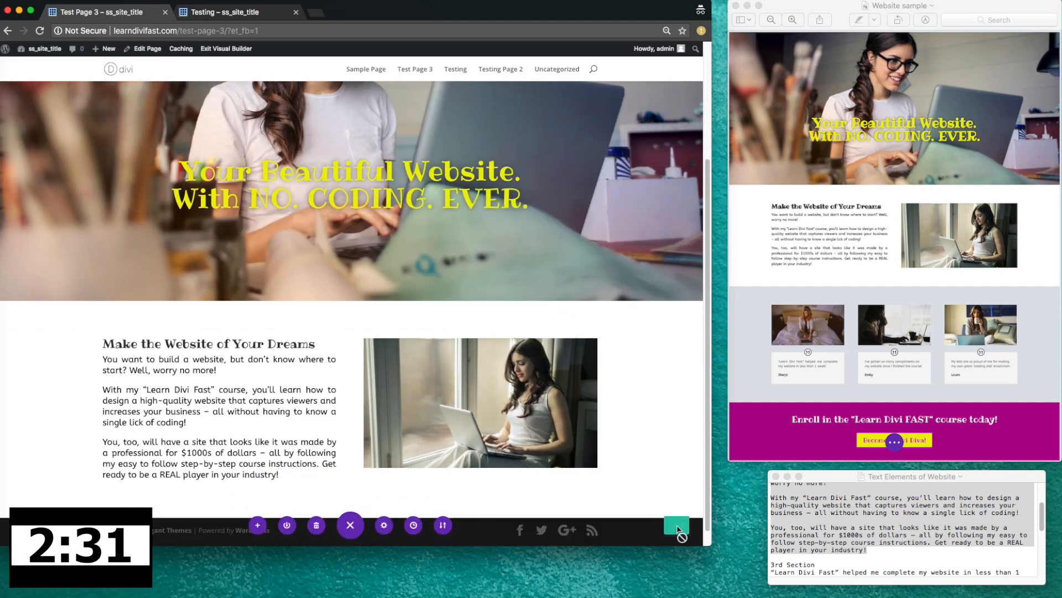
left_click(676, 526)
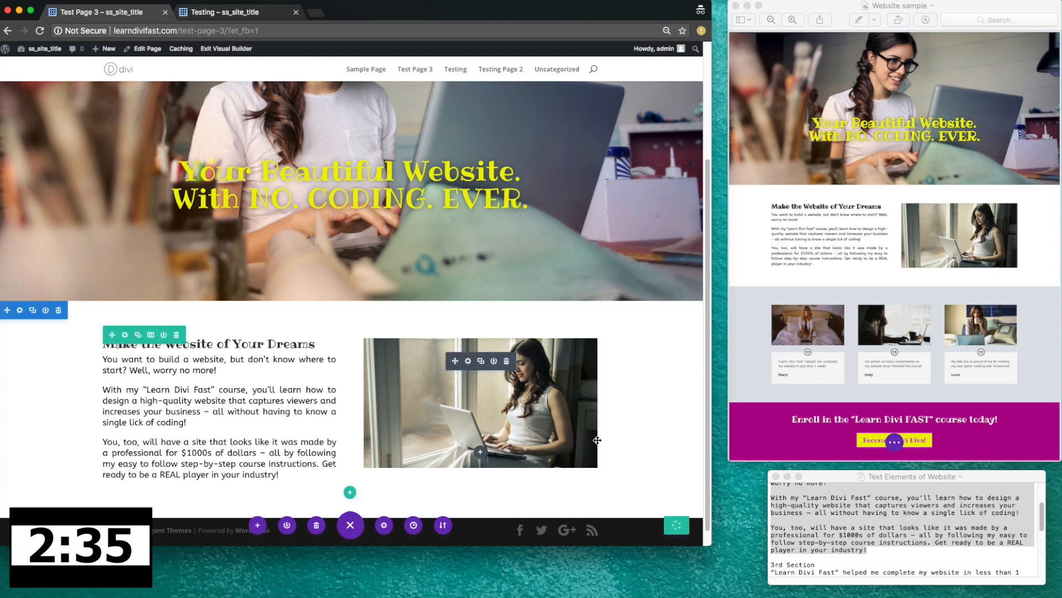
- Add a regular section below the second section without inserting a row
scroll(608, 434, "down", 1)
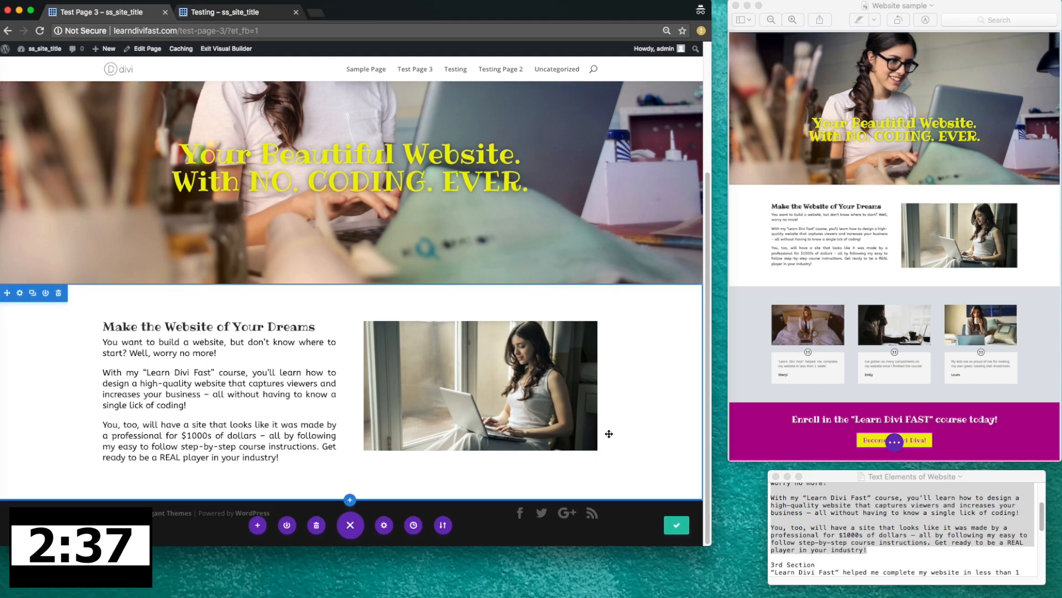
left_click(350, 499)
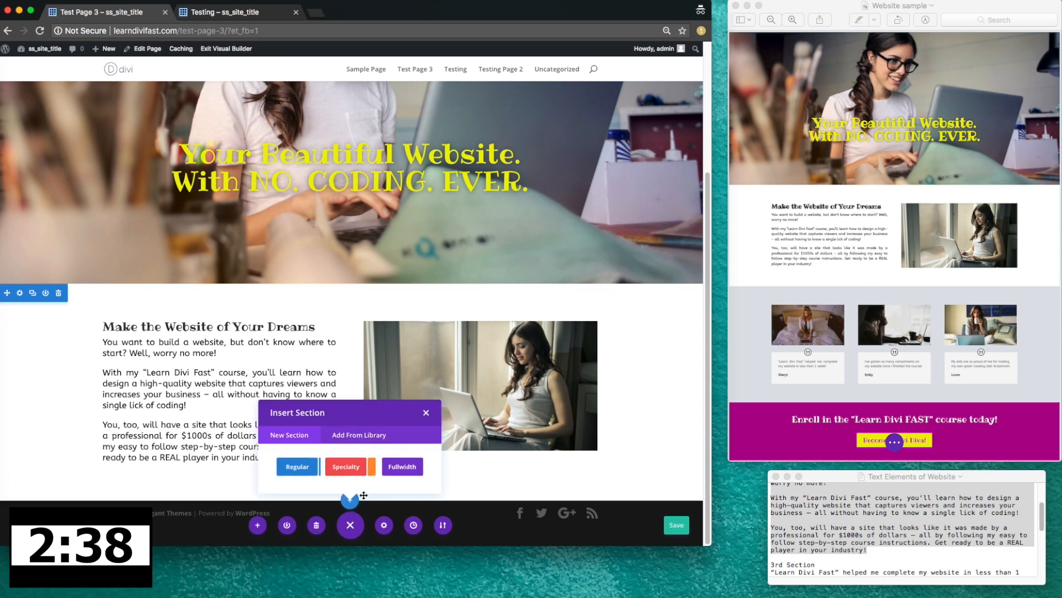
left_click(306, 467)
scroll(444, 344, "down", 2)
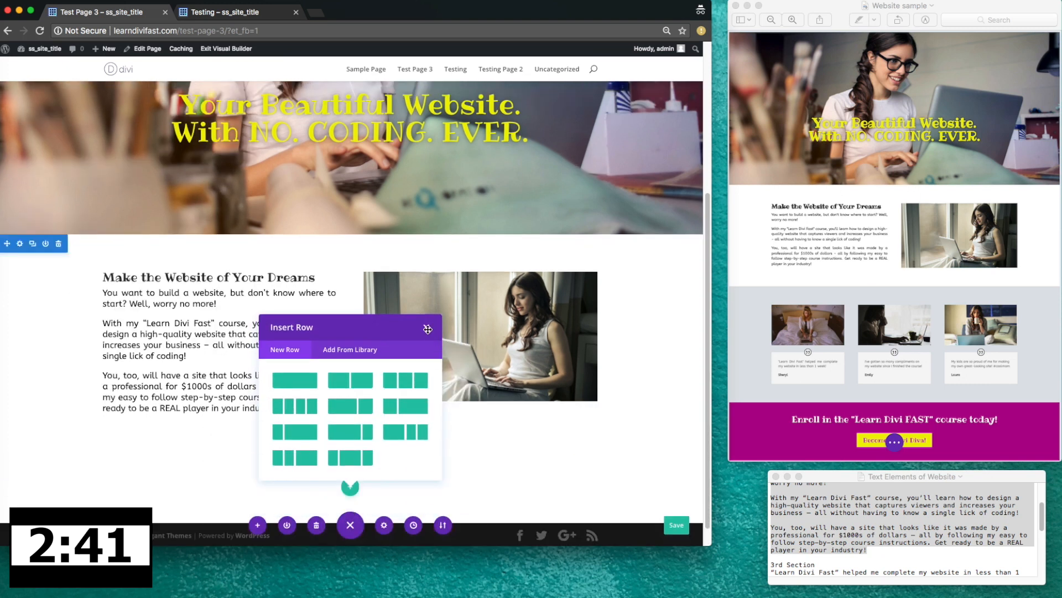
left_click(426, 327)
- Give the new third section a light gray background using black with reduced opacity, and save the section settings
left_click(20, 463)
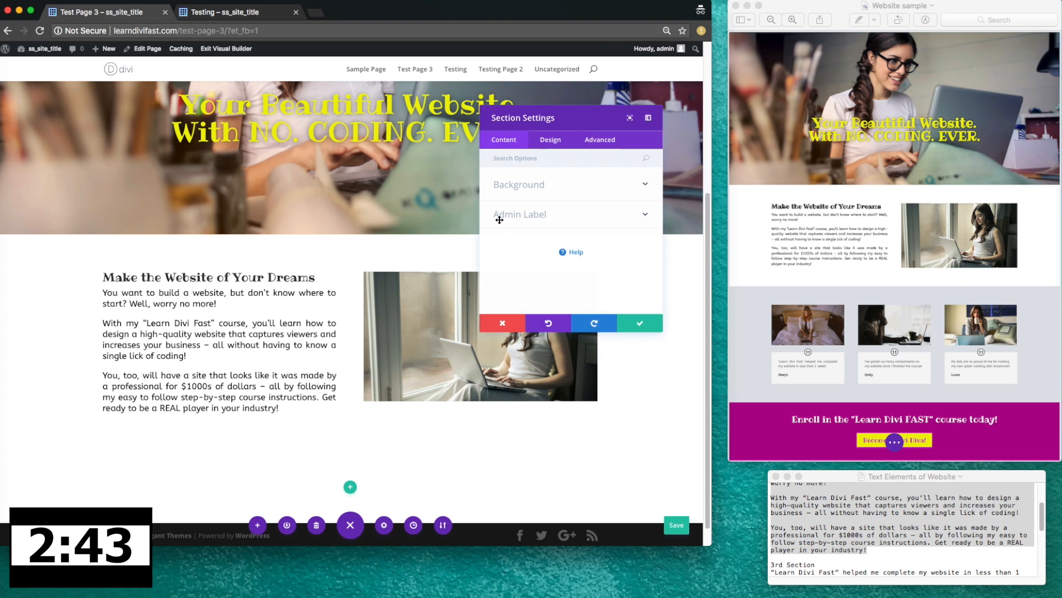
left_click(569, 270)
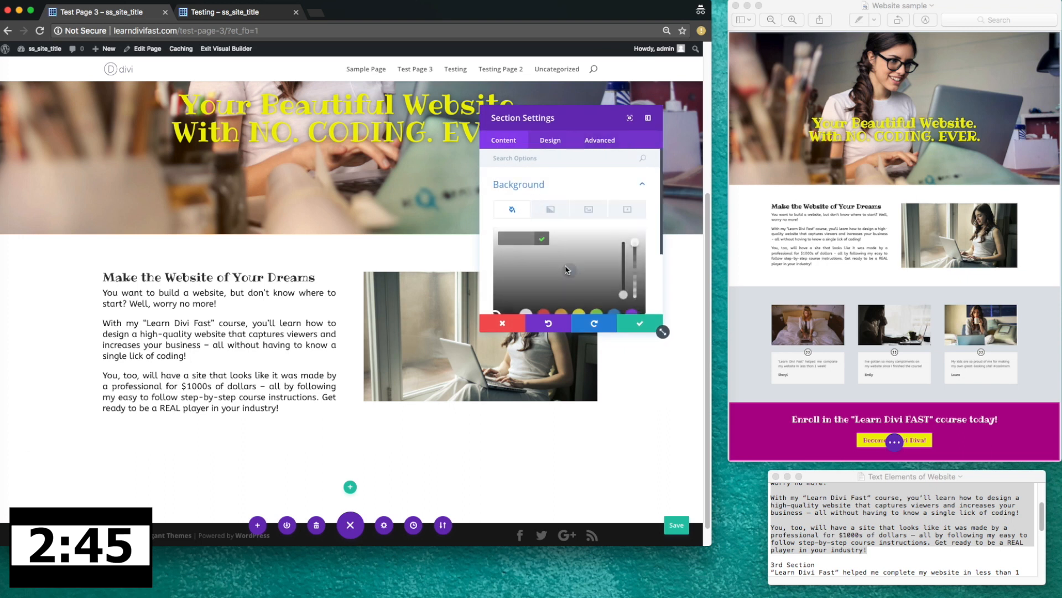
left_click(505, 272)
left_click_drag(635, 198, 638, 249)
left_click(637, 327)
- Add a three-column row without modules to the gray section and duplicate the empty row
scroll(431, 410, "down", 1)
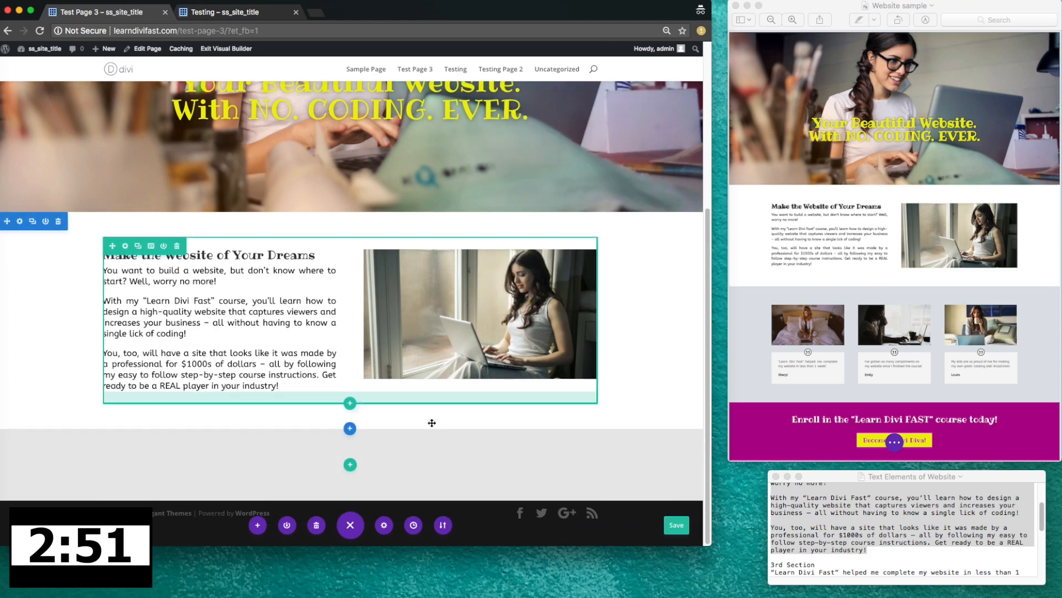
left_click(350, 466)
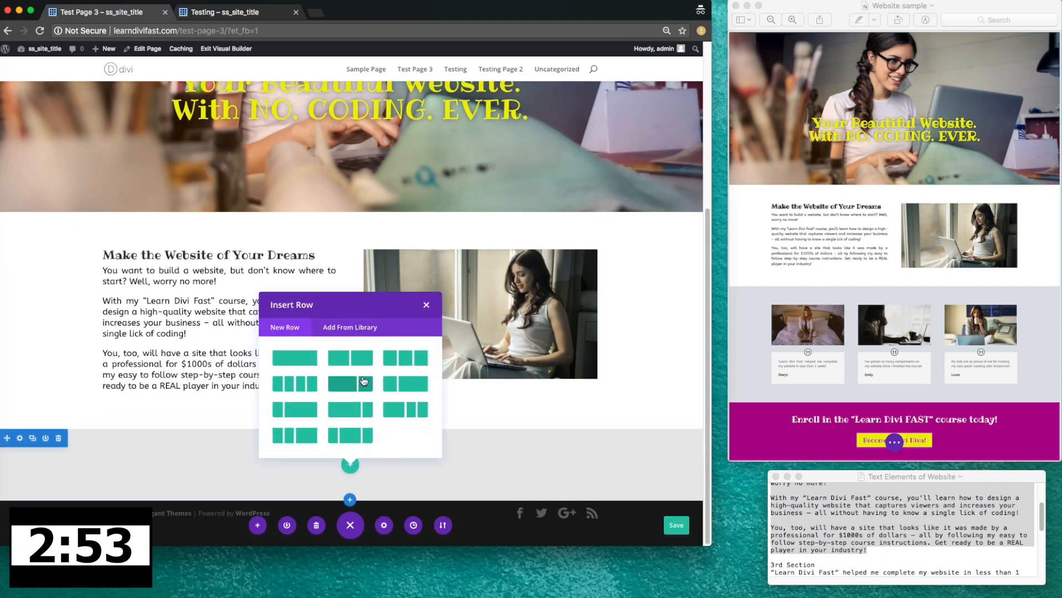
left_click(394, 359)
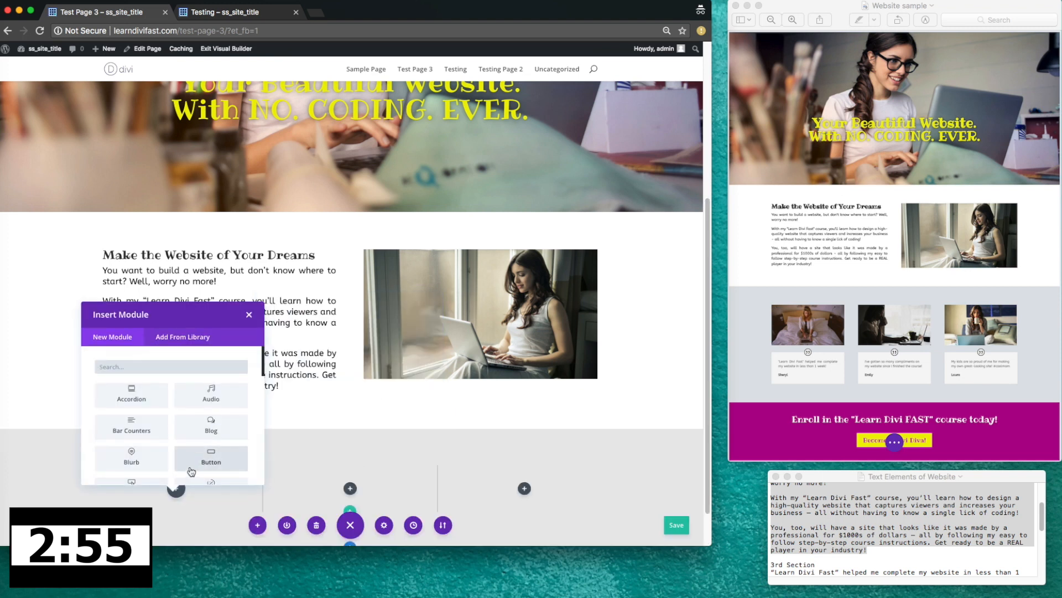
left_click(249, 315)
scroll(166, 443, "down", 2)
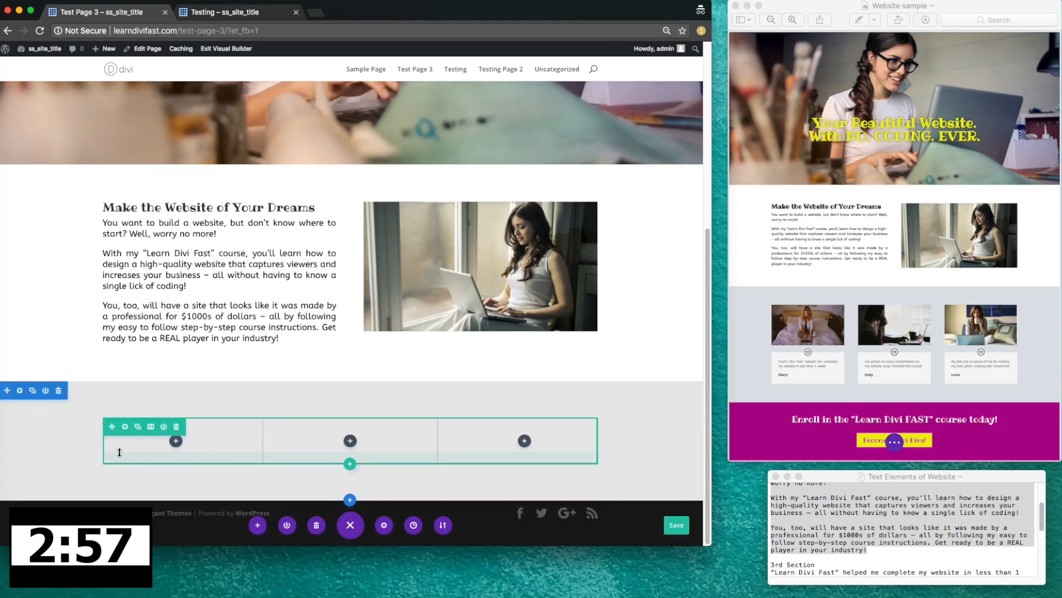
left_click(140, 426)
- Insert an Image module with 5.jpg in the first column of the gray section's upper row and duplicate that row
left_click(176, 441)
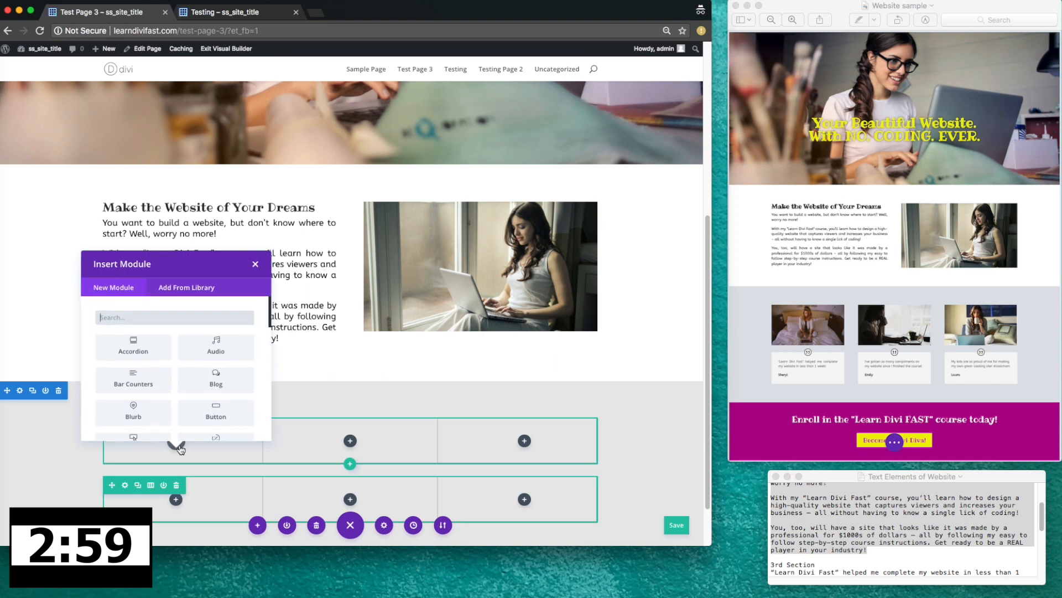
type("image")
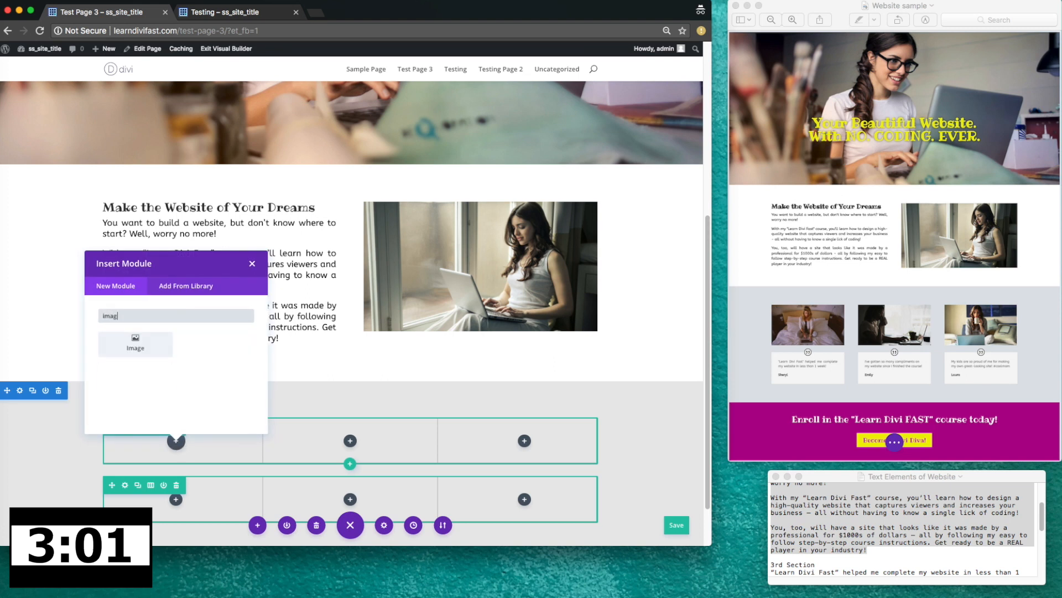
left_click(169, 350)
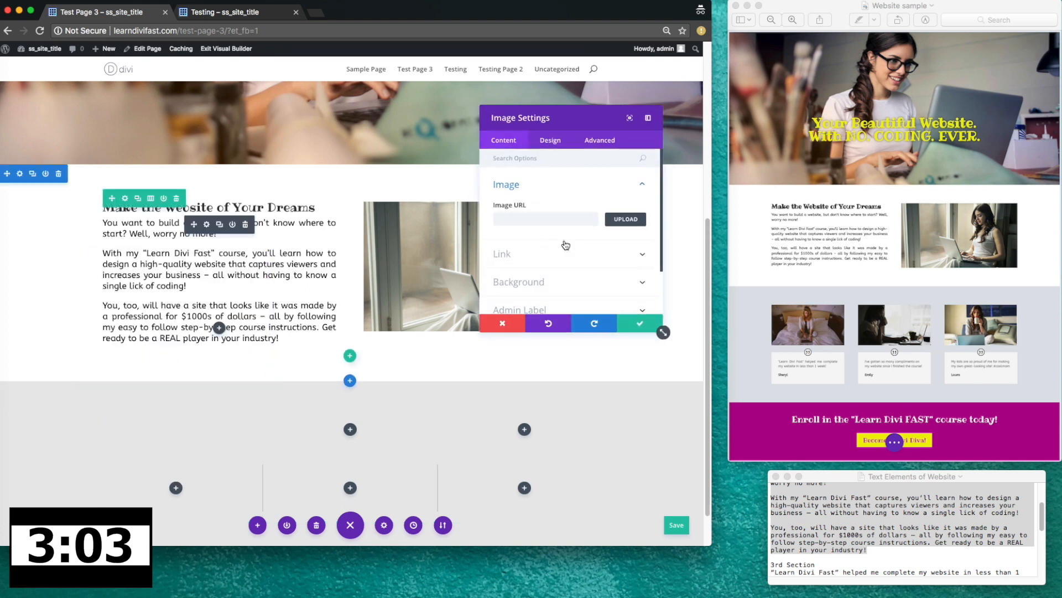
left_click(626, 220)
left_click(227, 155)
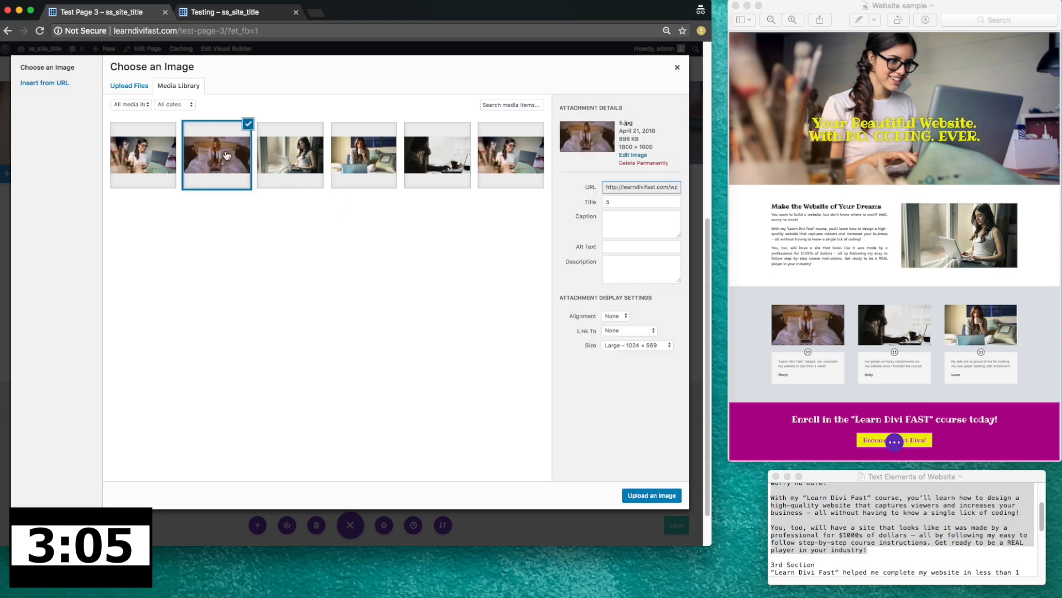
left_click(669, 493)
scroll(226, 461, "down", 3)
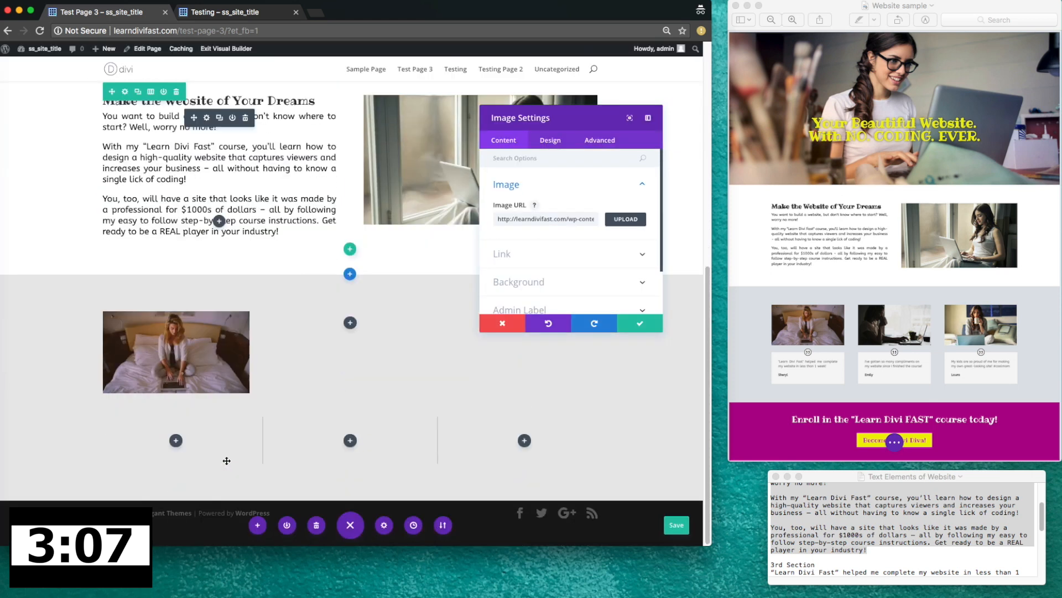
left_click(636, 327)
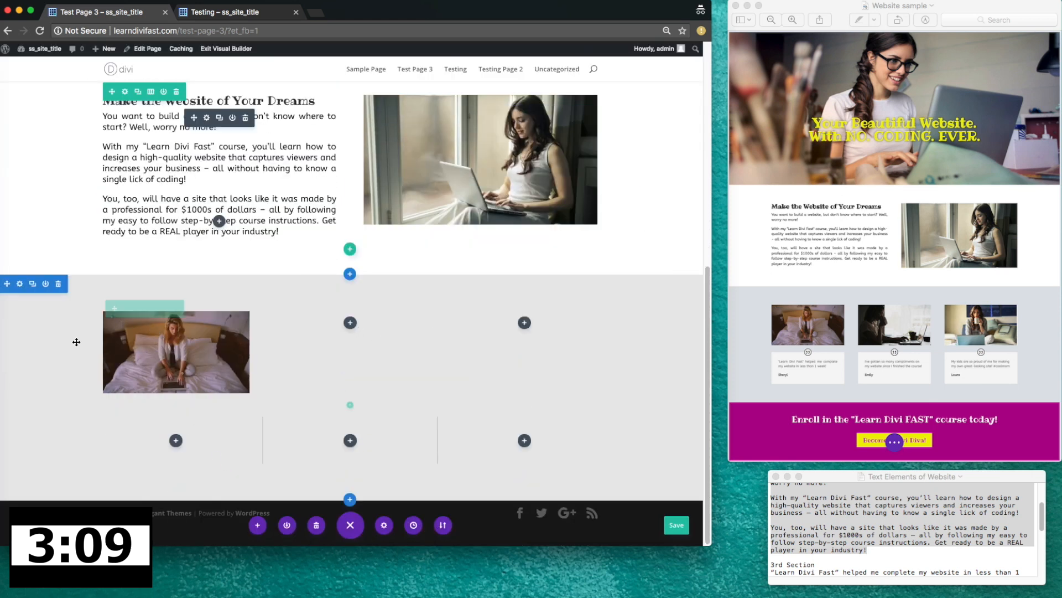
left_click(138, 310)
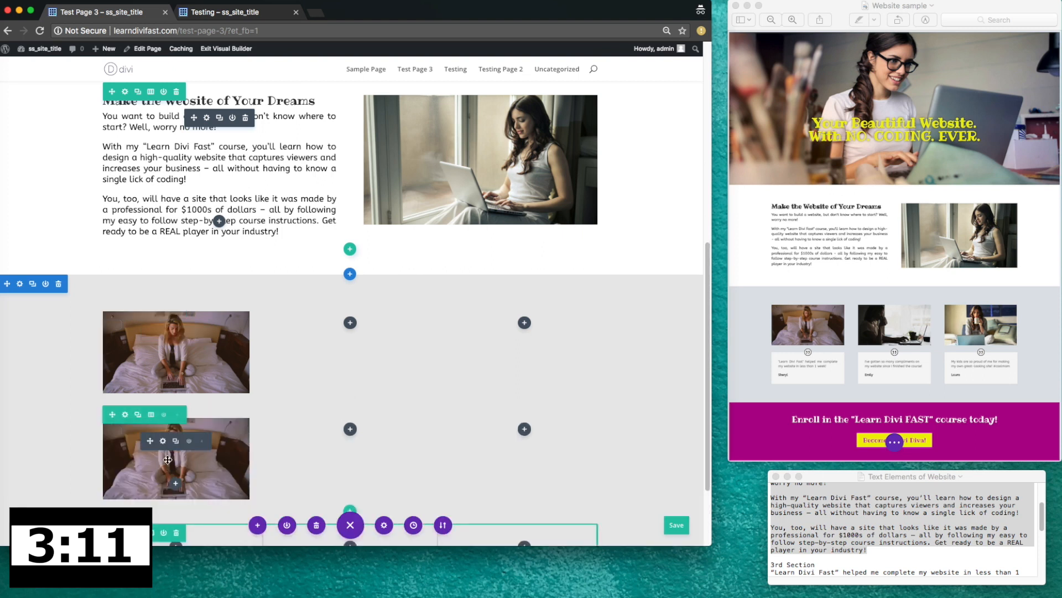
- Place copies of the image in the second and third columns of the gray section's upper row and remove the surplus row
left_click_drag(190, 460, 353, 343)
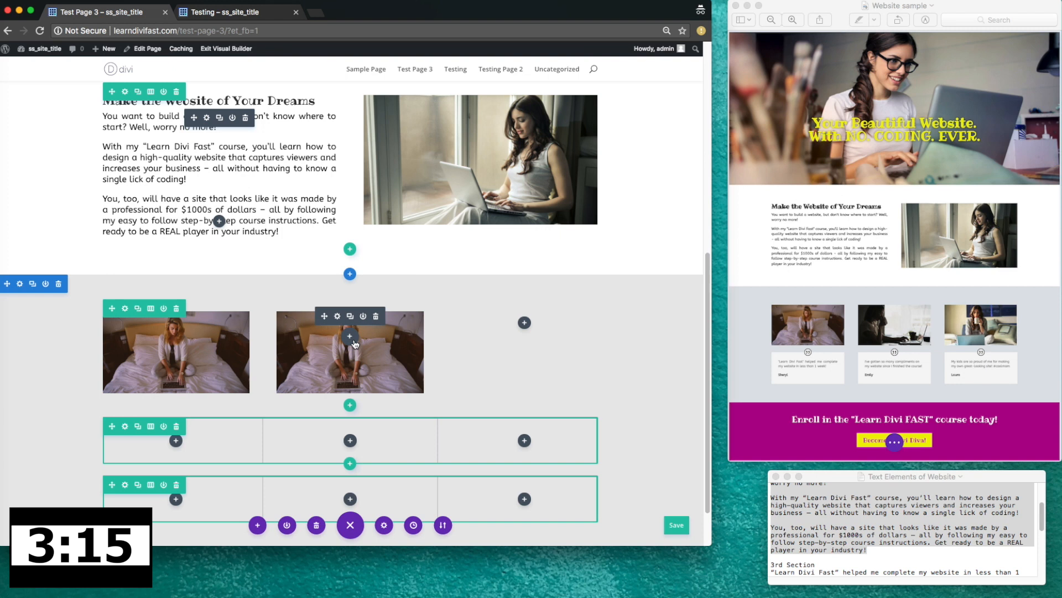
left_click(176, 430)
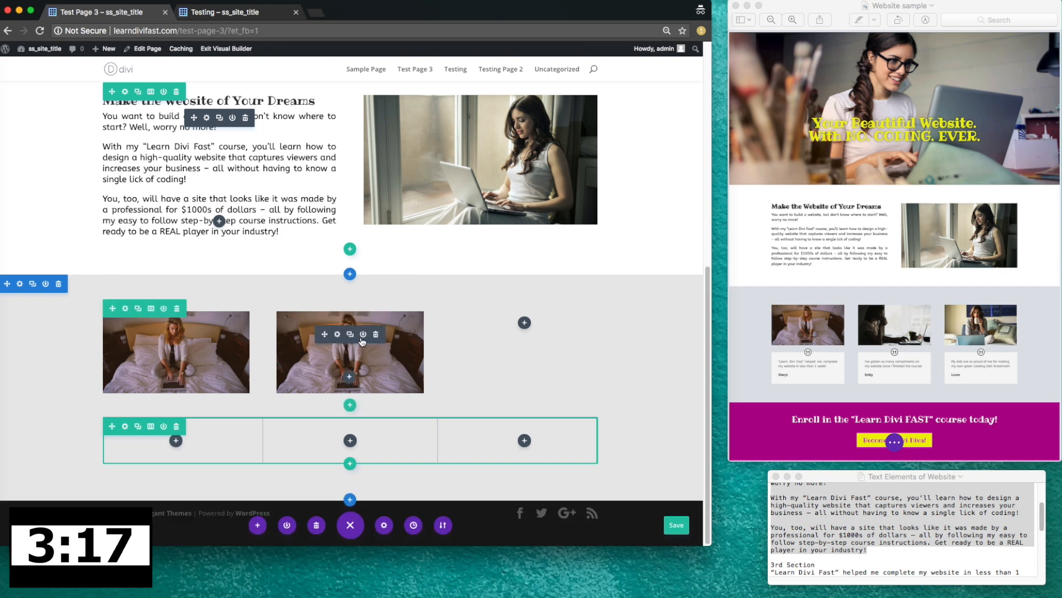
left_click_drag(342, 343, 520, 326)
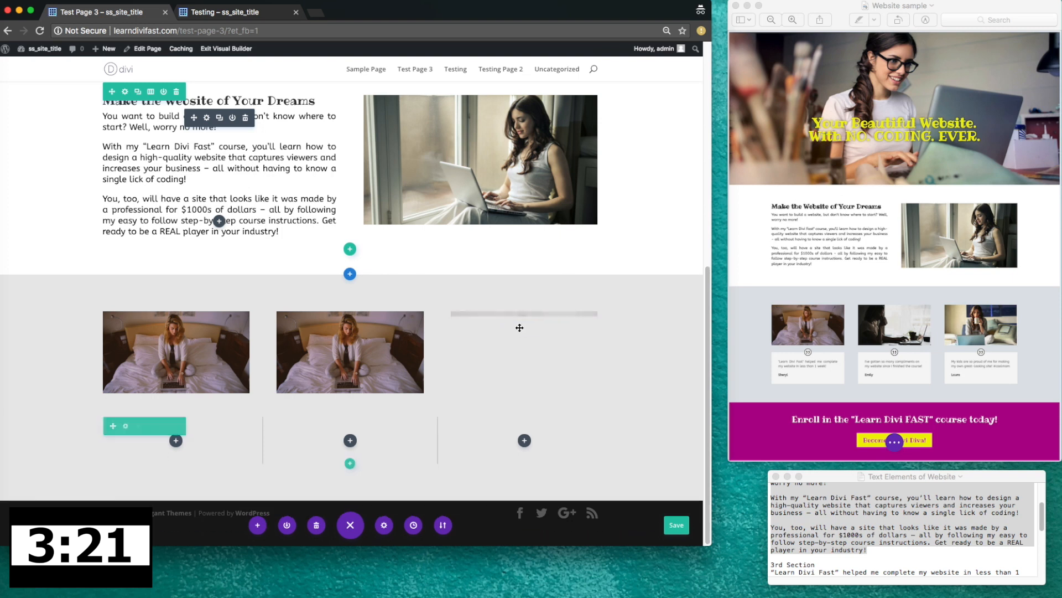
- Replace the second column's image with 2.jpg from the media library and save the module
left_click(335, 327)
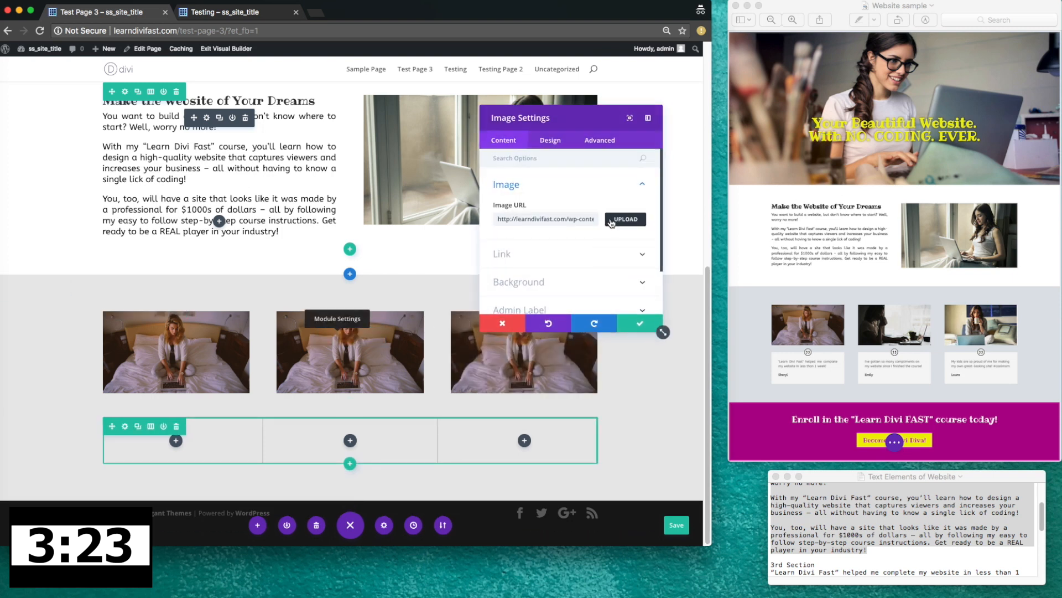
left_click(615, 221)
left_click(435, 153)
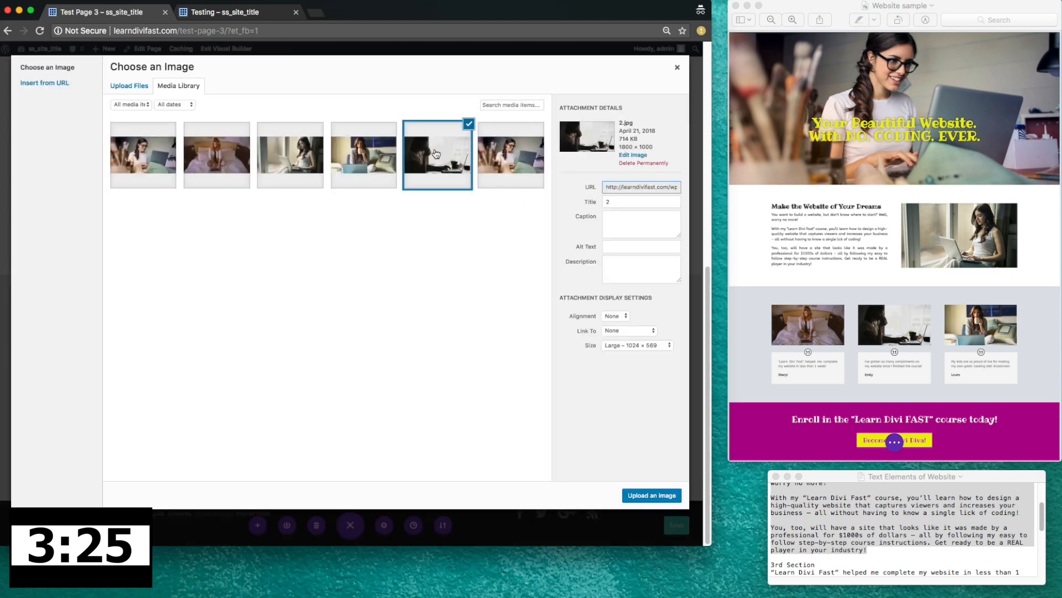
left_click(643, 496)
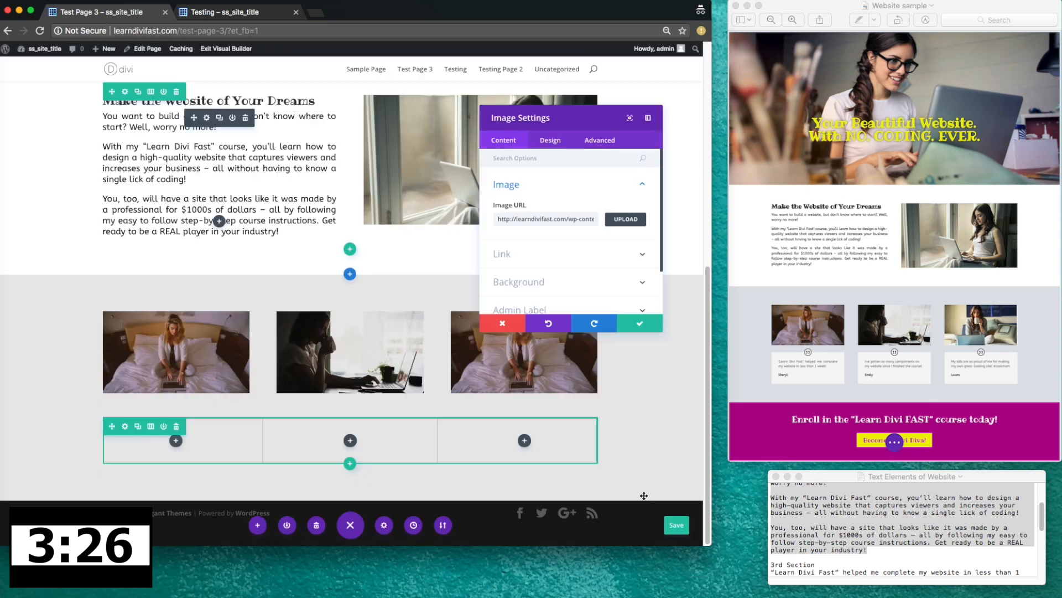
left_click(634, 325)
- Replace the third column's image with 3.jpg from the media library and save the module
left_click(511, 334)
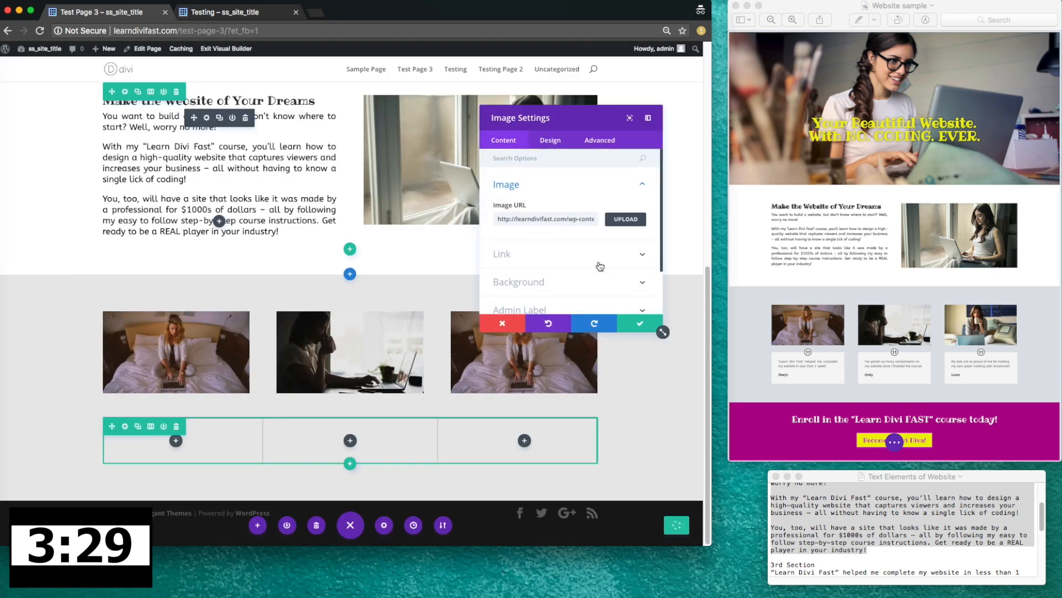
left_click(614, 221)
left_click(364, 156)
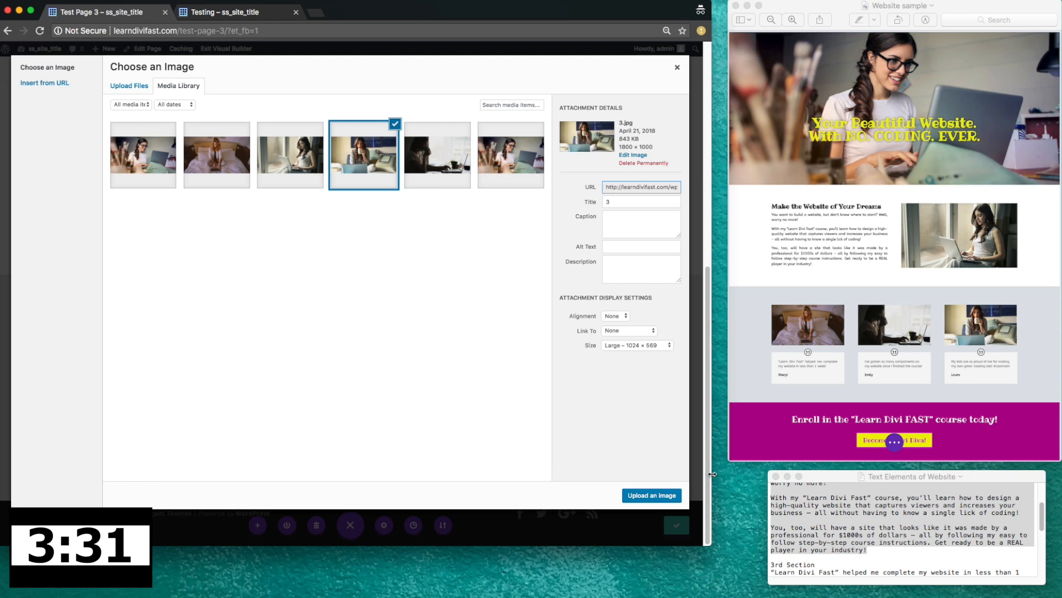
left_click(651, 494)
left_click(619, 322)
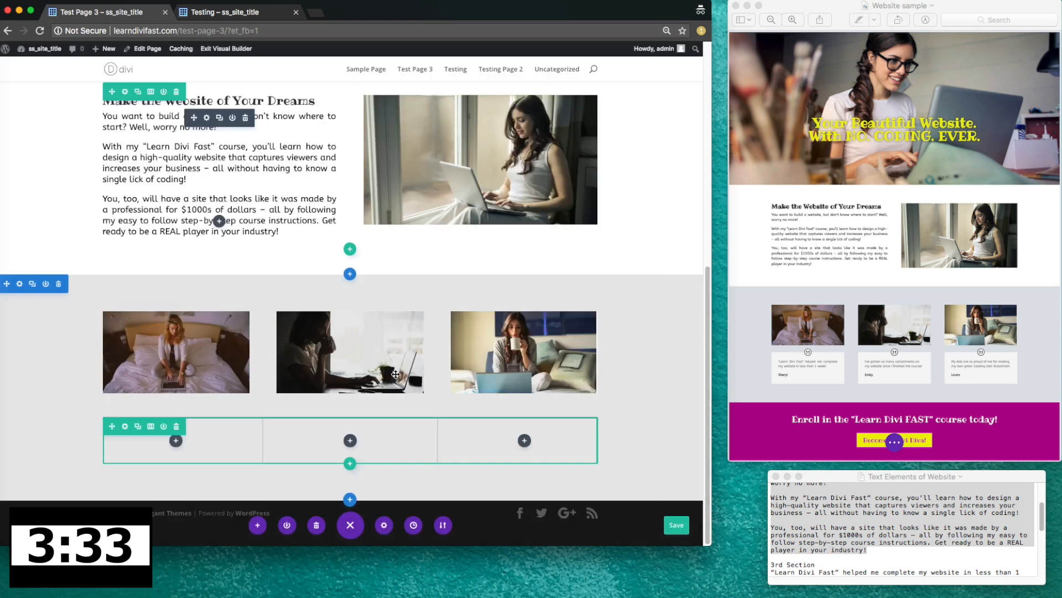
- Insert a Testimonial module in the first column of the gray section's lower row
left_click(176, 441)
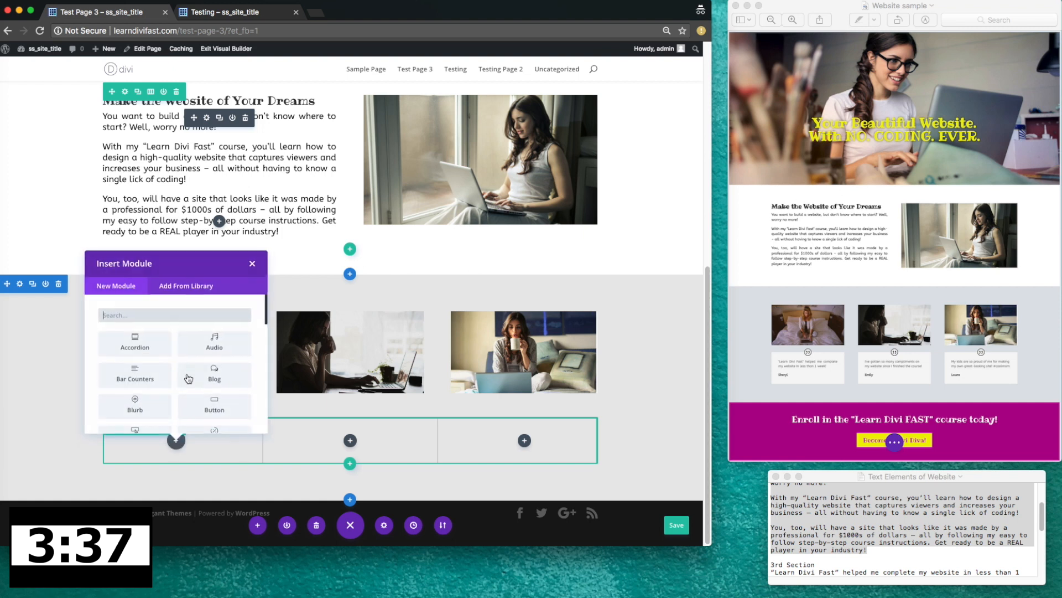
type("test")
left_click(135, 346)
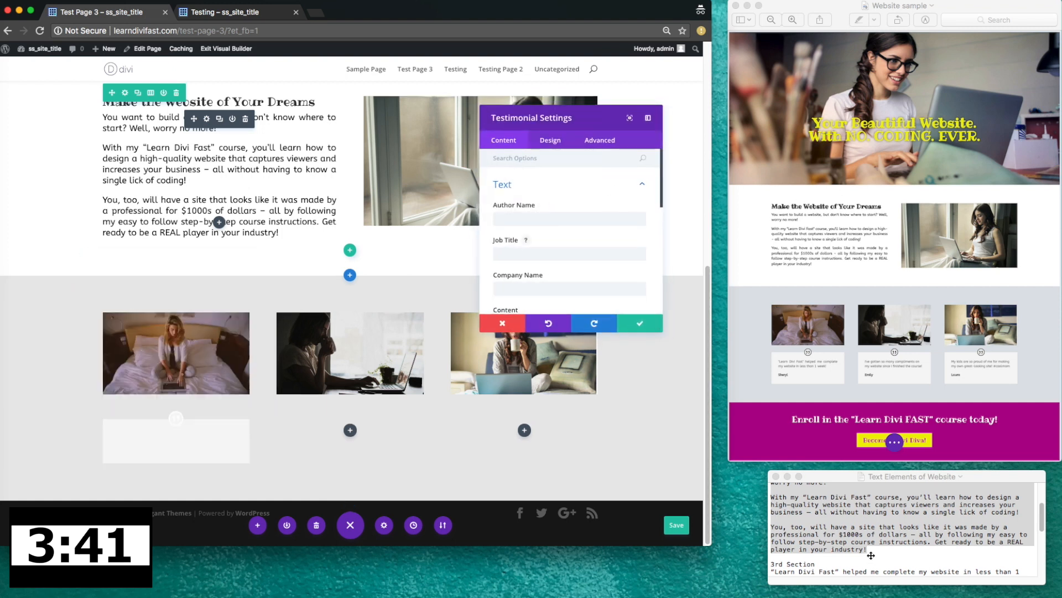
- Copy the first testimonial's author name from the Text Elements document into the module's Author Name field
scroll(793, 547, "down", 3)
left_click(793, 553)
left_click_drag(792, 553, 771, 554)
key("super+c")
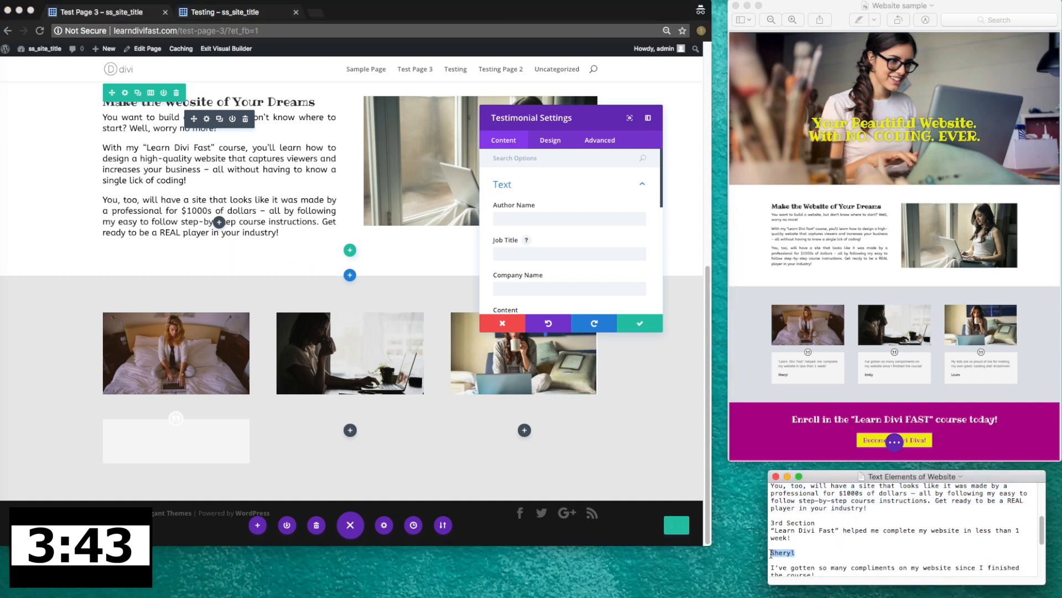
left_click(550, 218)
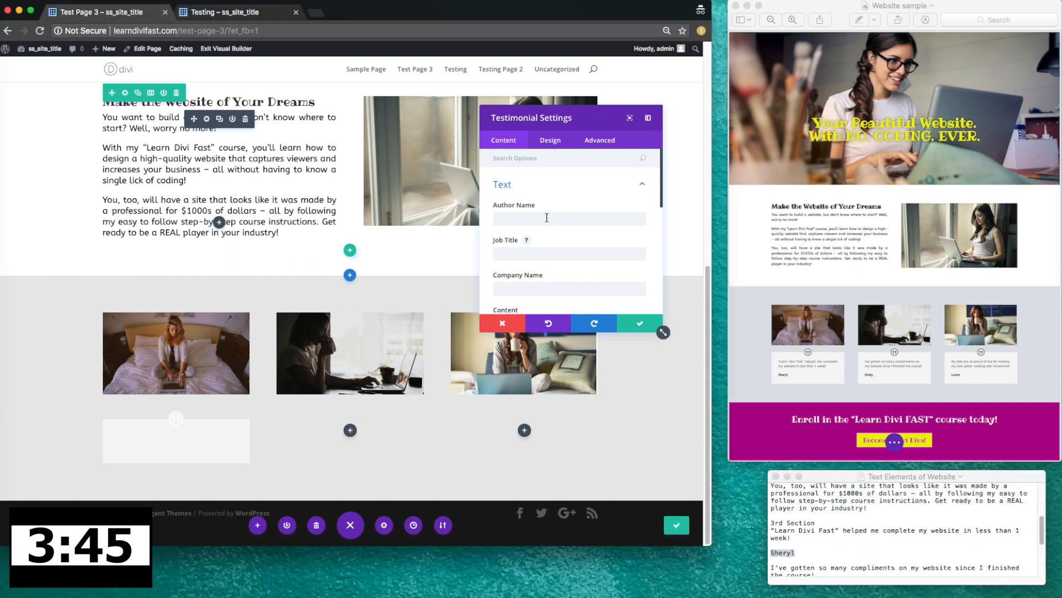
key("super+v")
- Fill the testimonial's content with the copied text "Learn Divi Fast" helped me complete my website in less than 1 week!
scroll(551, 249, "down", 1)
scroll(552, 249, "down", 4)
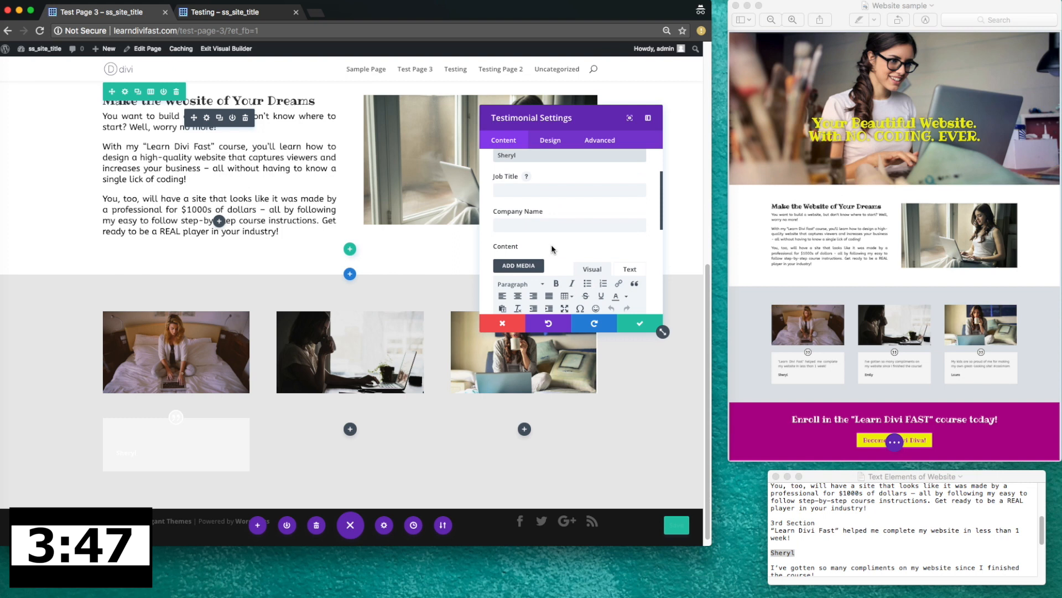
left_click(629, 224)
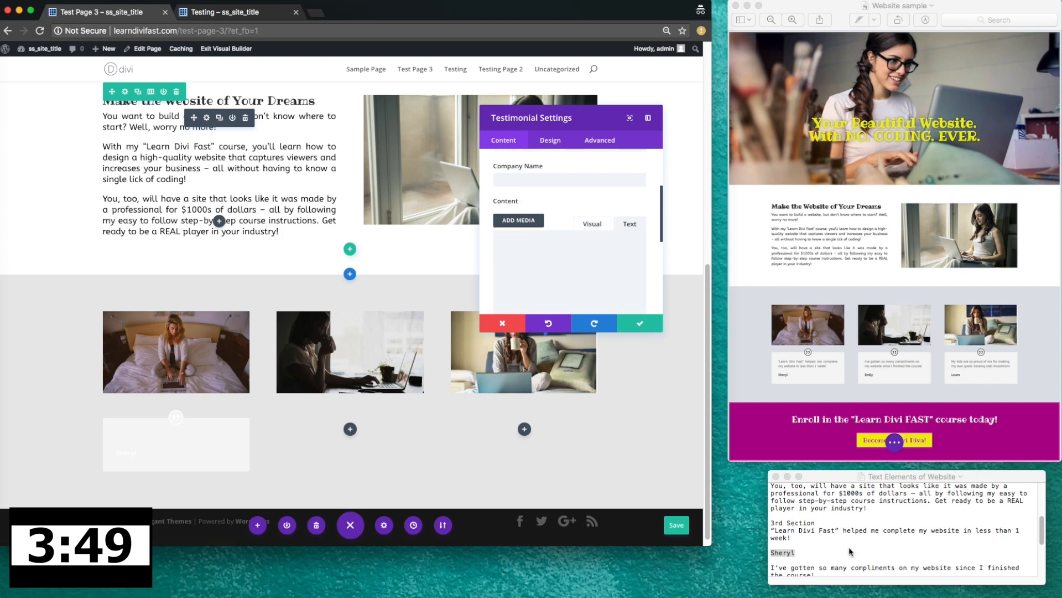
left_click(792, 538)
left_click_drag(792, 538, 771, 531)
key("super+c")
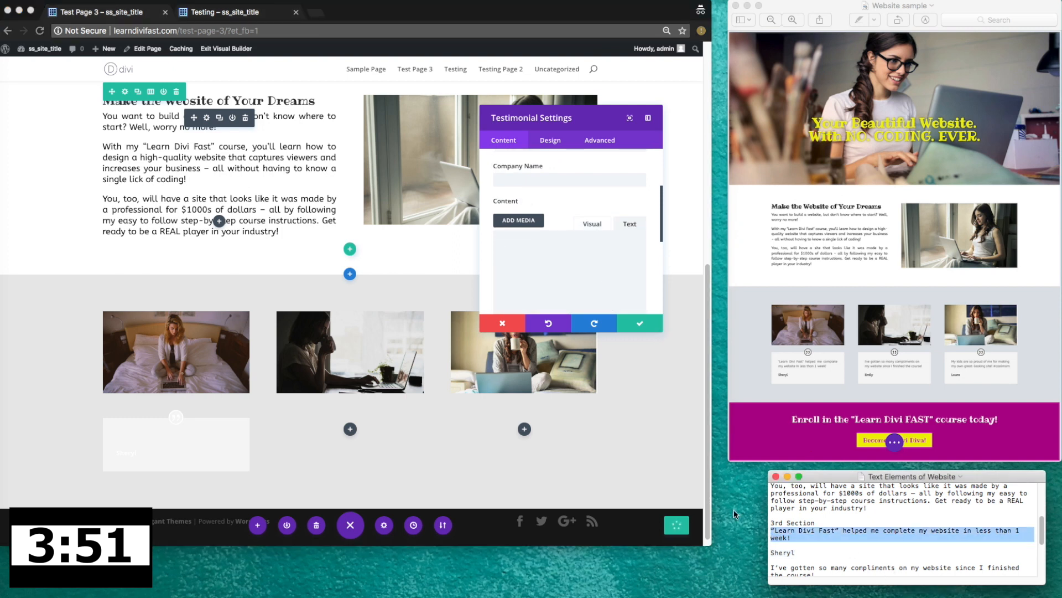
left_click(526, 248)
key("super+v")
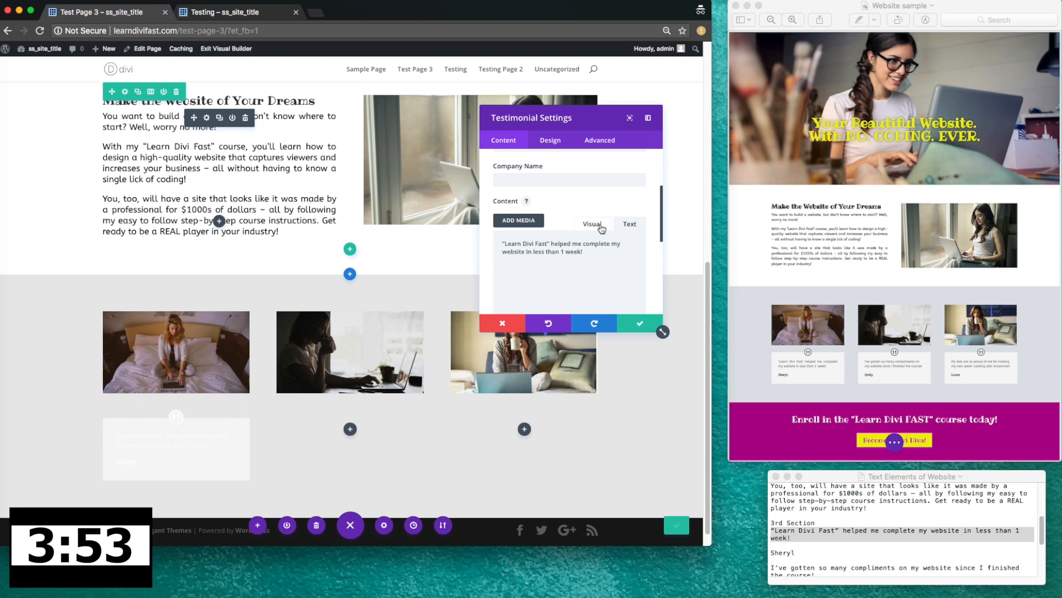
left_click(601, 229)
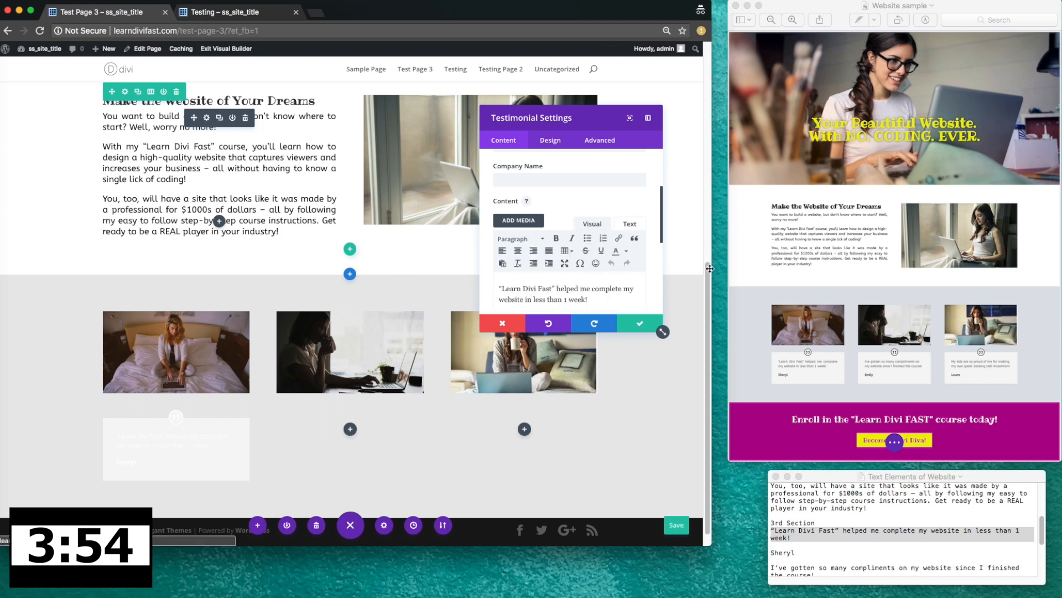
- Set the testimonial's quote icon color to black (#000000)
left_click(557, 146)
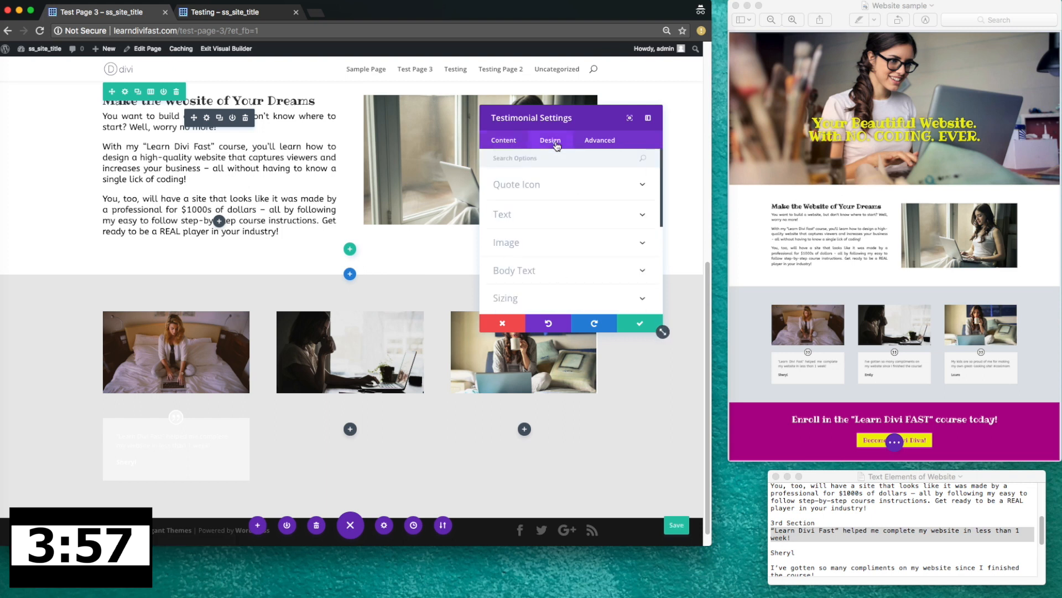
left_click(566, 192)
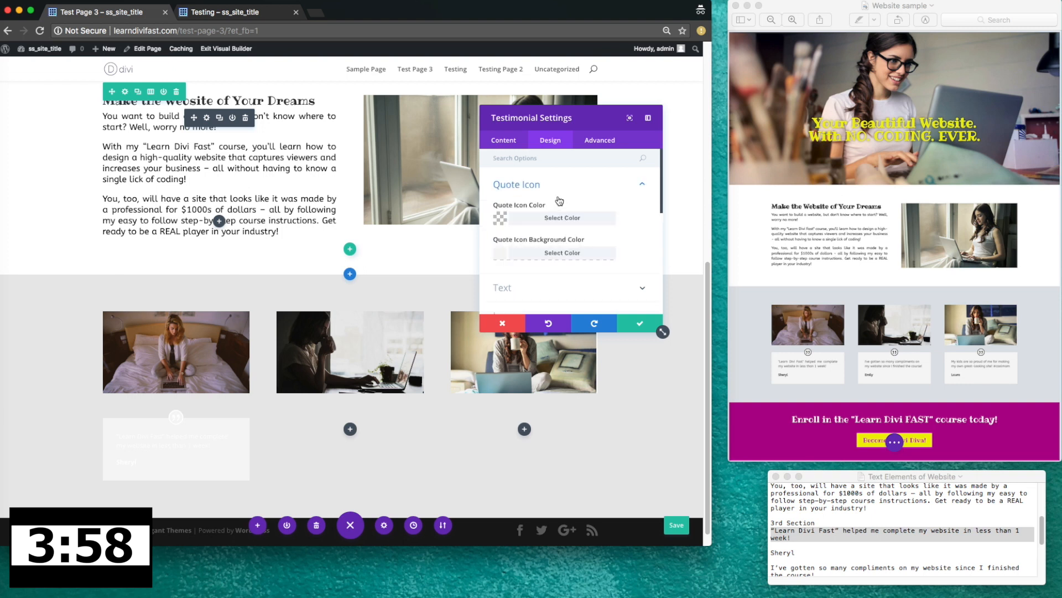
left_click(500, 220)
scroll(520, 271, "down", 1)
left_click(506, 298)
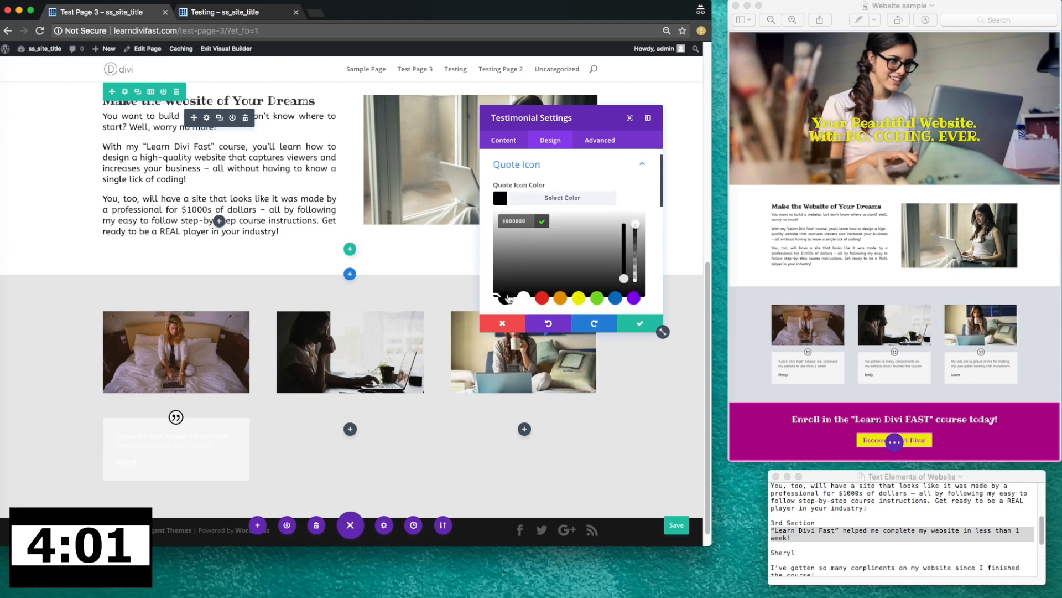
scroll(561, 256, "down", 3)
scroll(561, 256, "up", 4)
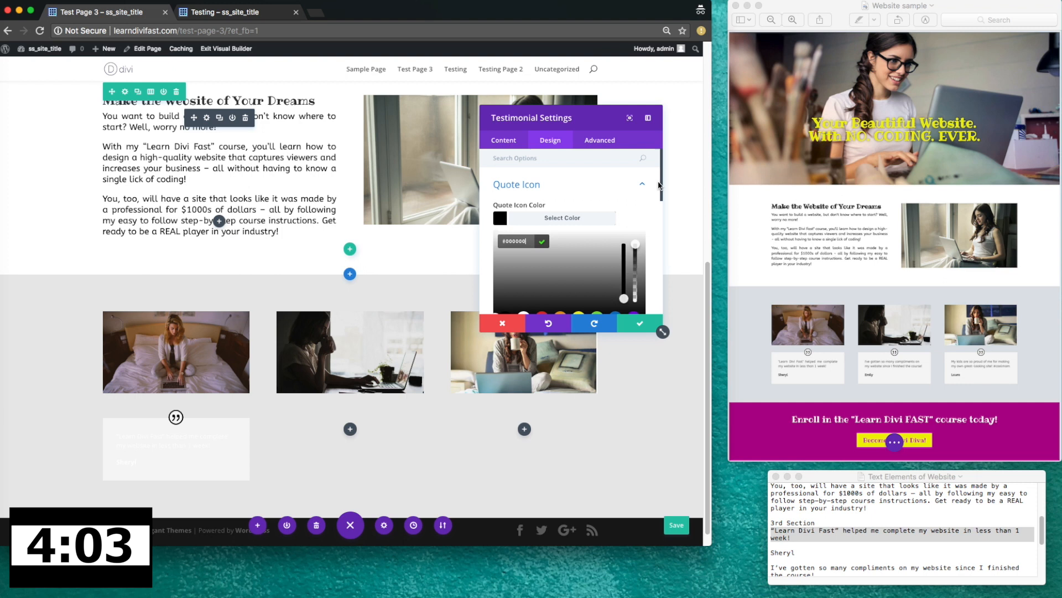
left_click(643, 184)
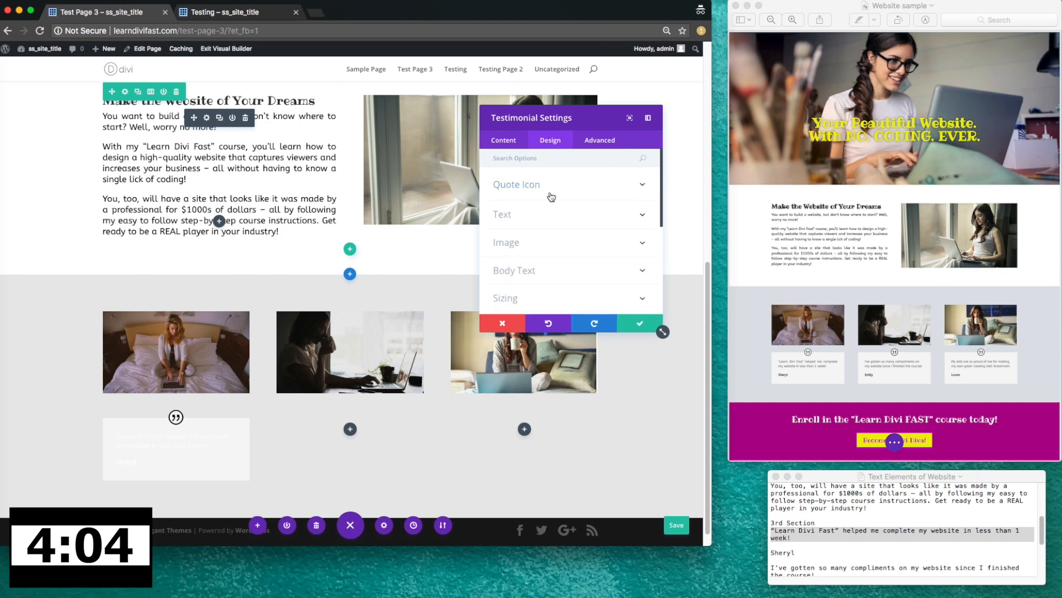
- Set the testimonial's body font to ABeeZee and its body text color to black (#000000), and save the module
left_click(643, 272)
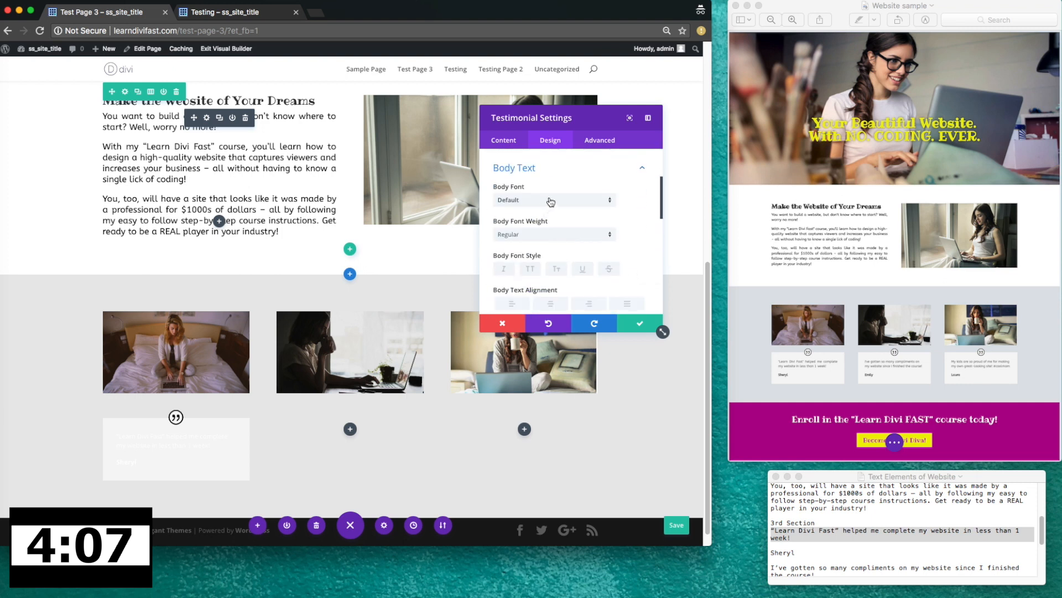
left_click(549, 201)
left_click(535, 270)
scroll(504, 271, "down", 3)
left_click(502, 283)
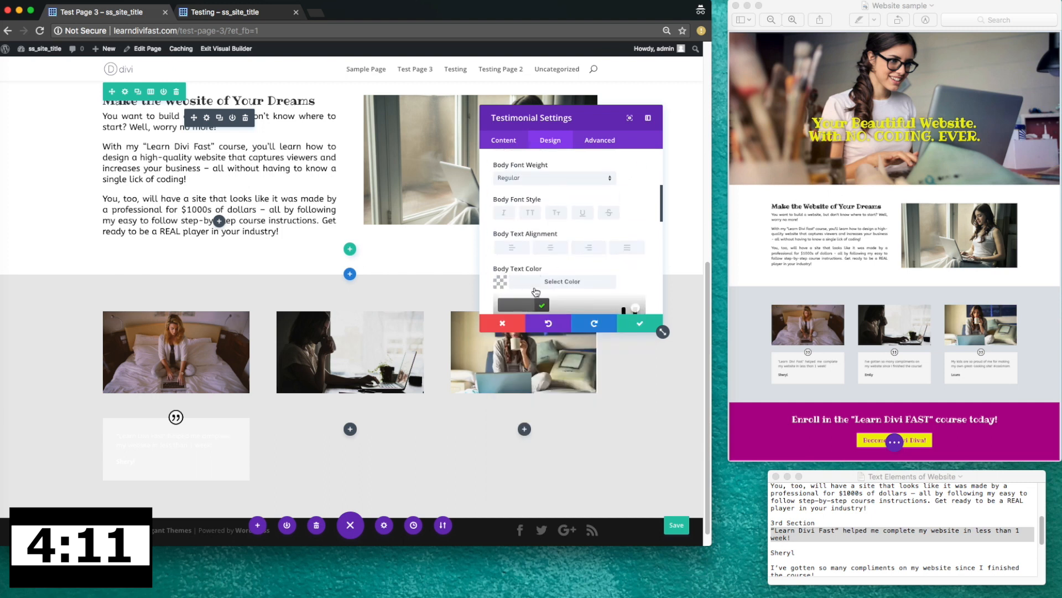
scroll(540, 293, "down", 2)
left_click(506, 221)
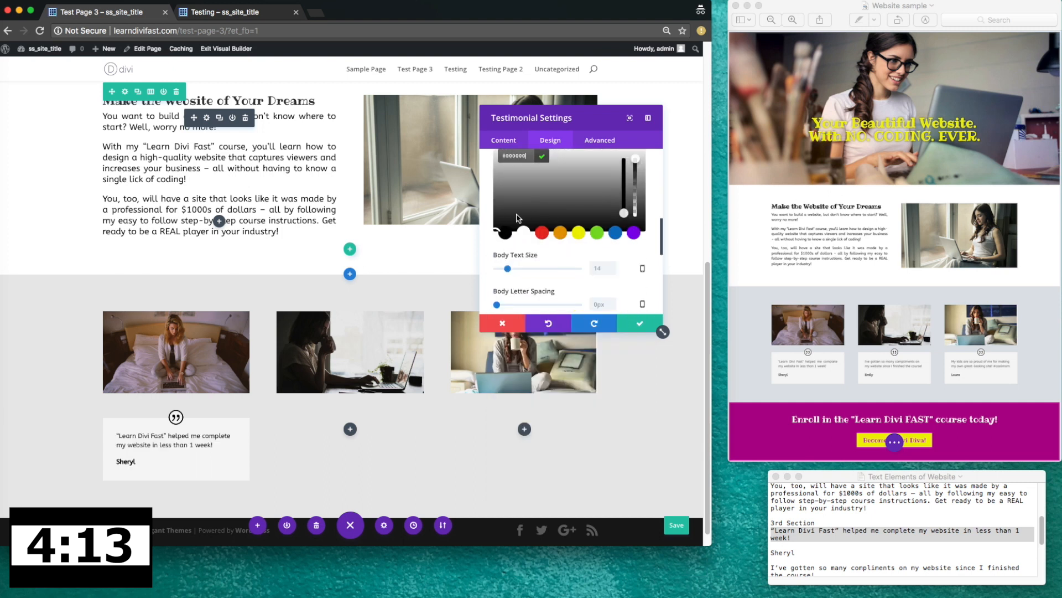
scroll(559, 263, "down", 4)
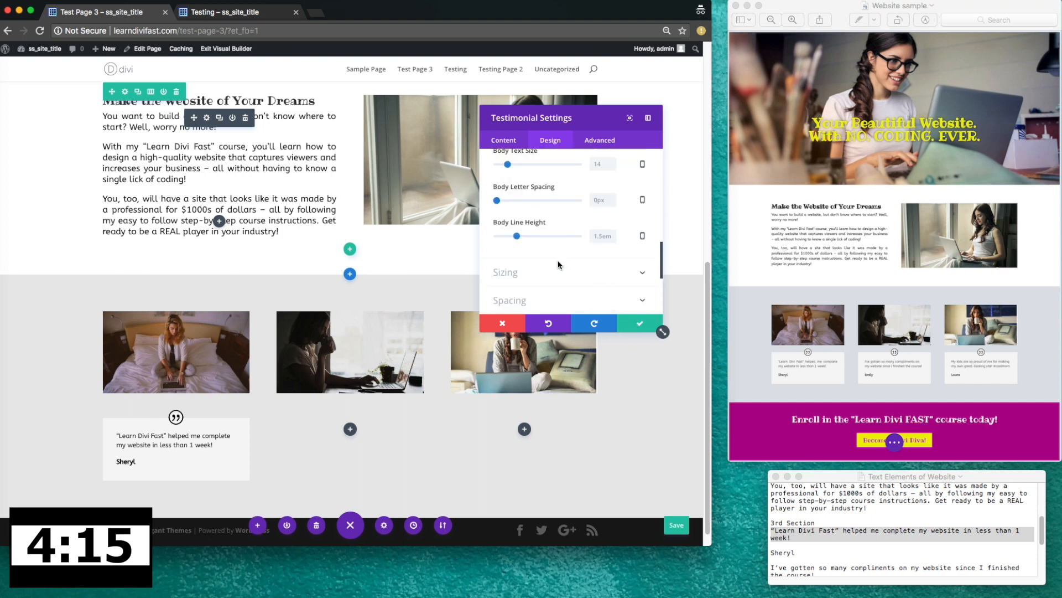
scroll(557, 259, "up", 4)
scroll(558, 257, "up", 5)
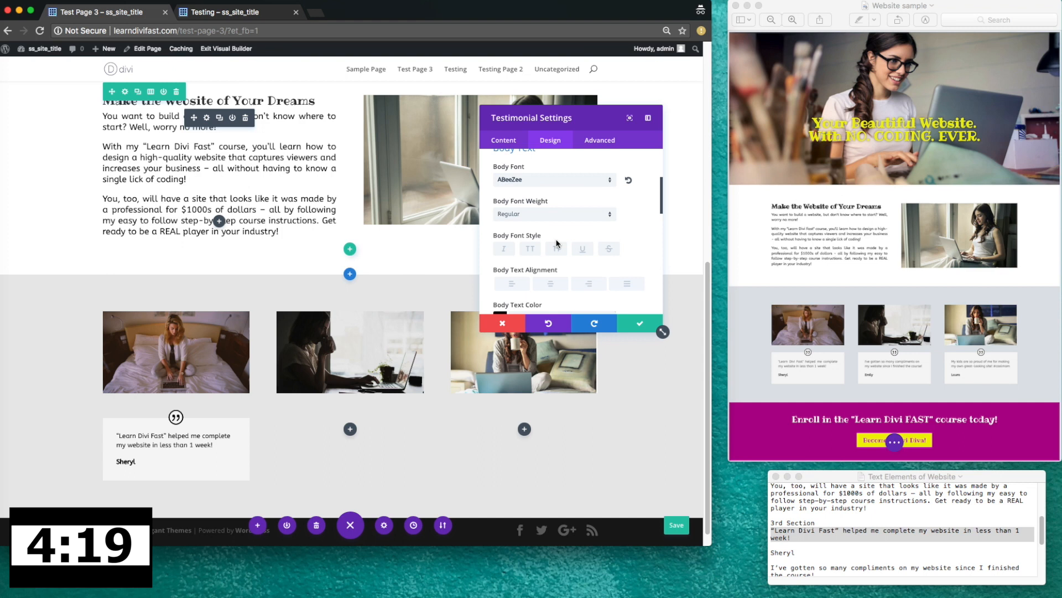
scroll(557, 236, "down", 3)
left_click(640, 326)
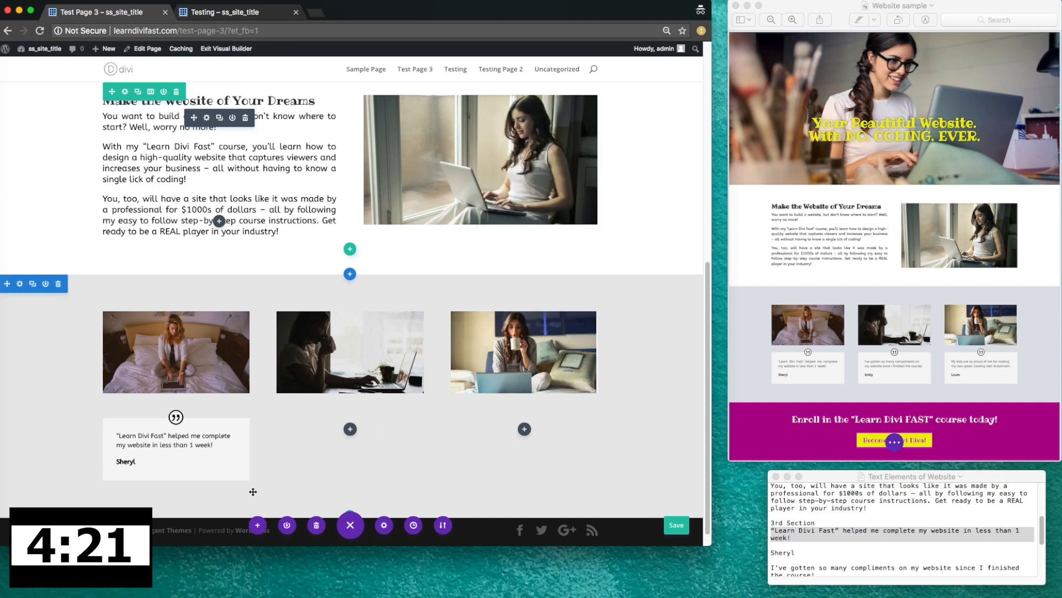
- Duplicate the finished testimonial and place copies in the second and third columns of the lower row
scroll(168, 437, "down", 1)
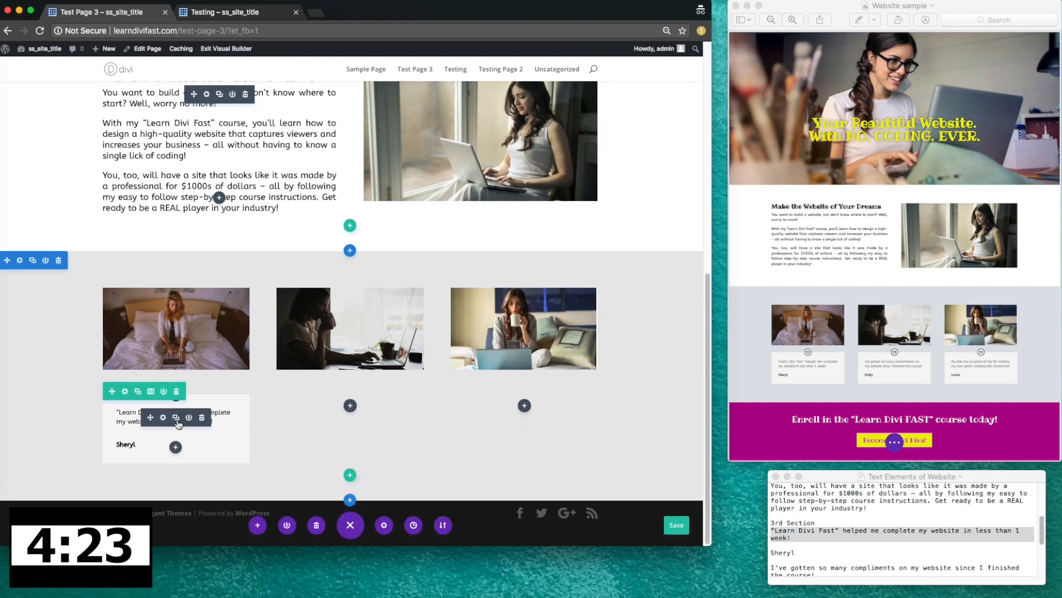
left_click(176, 419)
left_click_drag(151, 500, 336, 407)
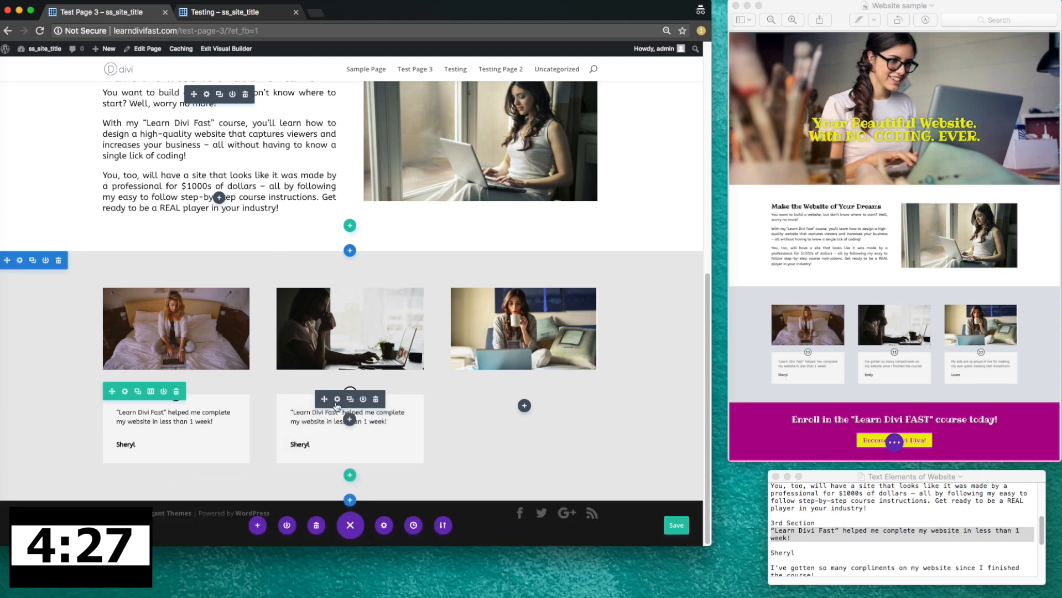
left_click(349, 398)
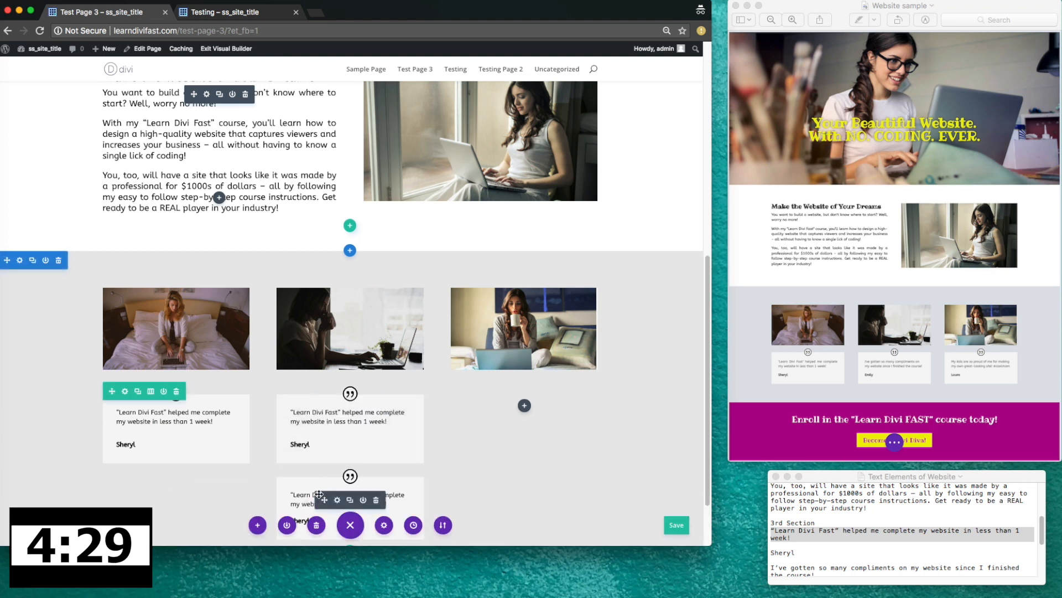
left_click_drag(323, 497, 518, 416)
- Replace the middle testimonial's content with "I've gotten so many compliments on my website since I finished the course!" copied from the text document
left_click(821, 537)
scroll(822, 537, "down", 3)
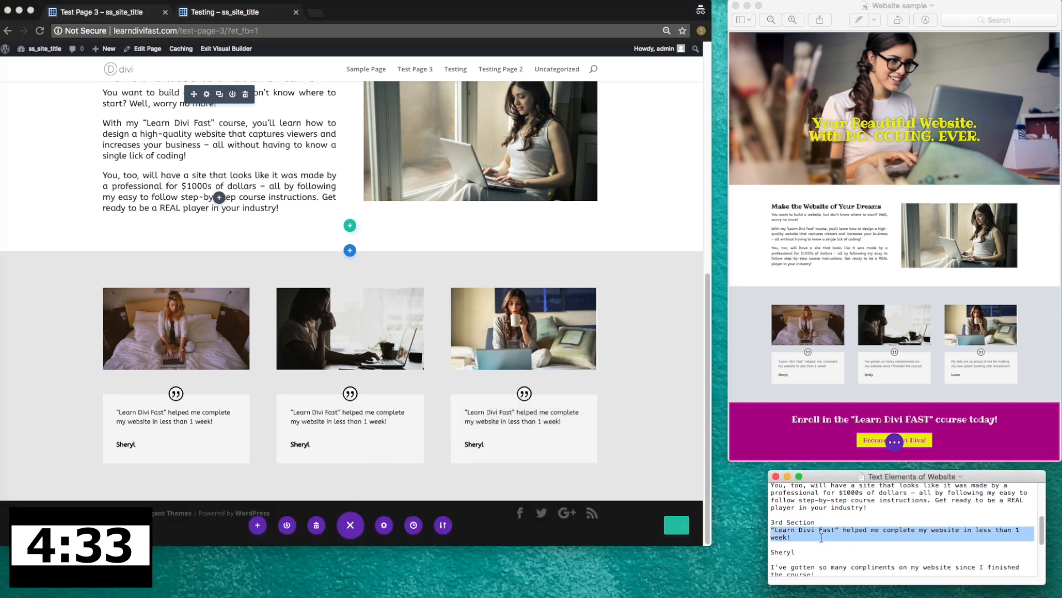
left_click_drag(821, 552, 770, 544)
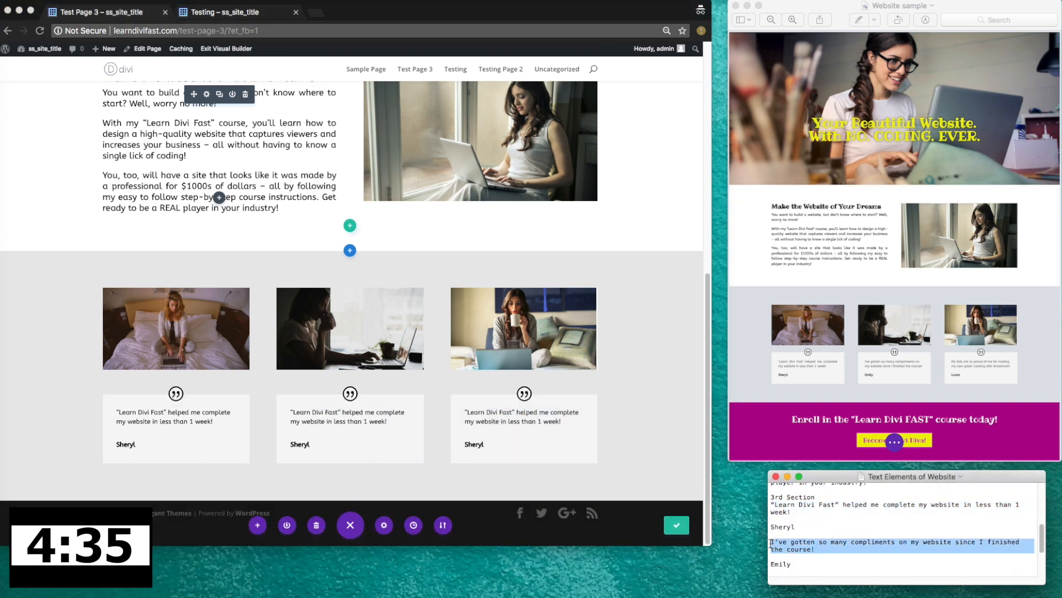
left_click(394, 445)
left_click(338, 422)
scroll(525, 260, "down", 5)
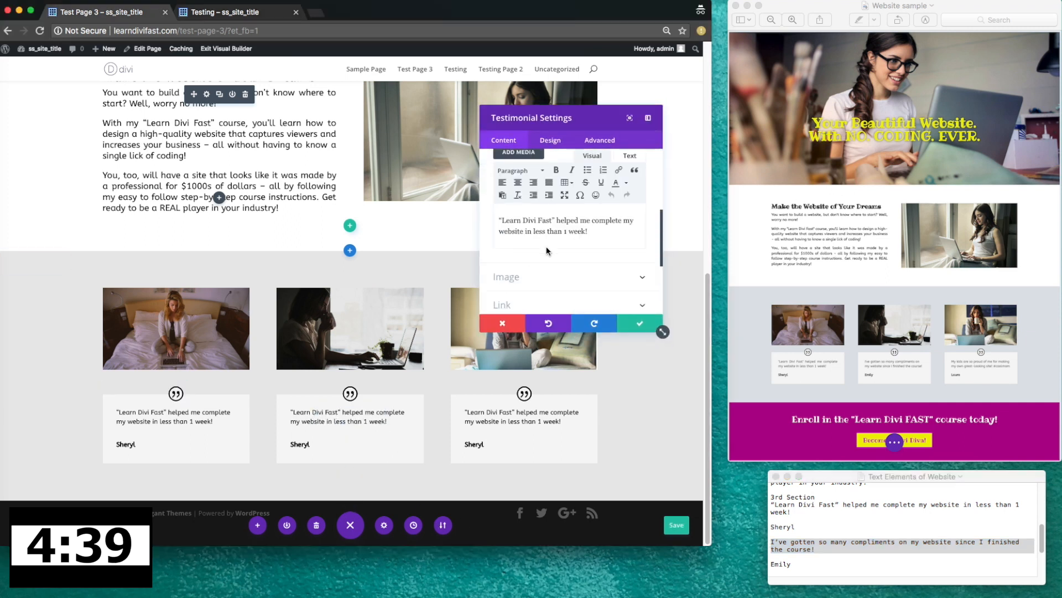
left_click(630, 156)
left_click_drag(583, 183, 491, 179)
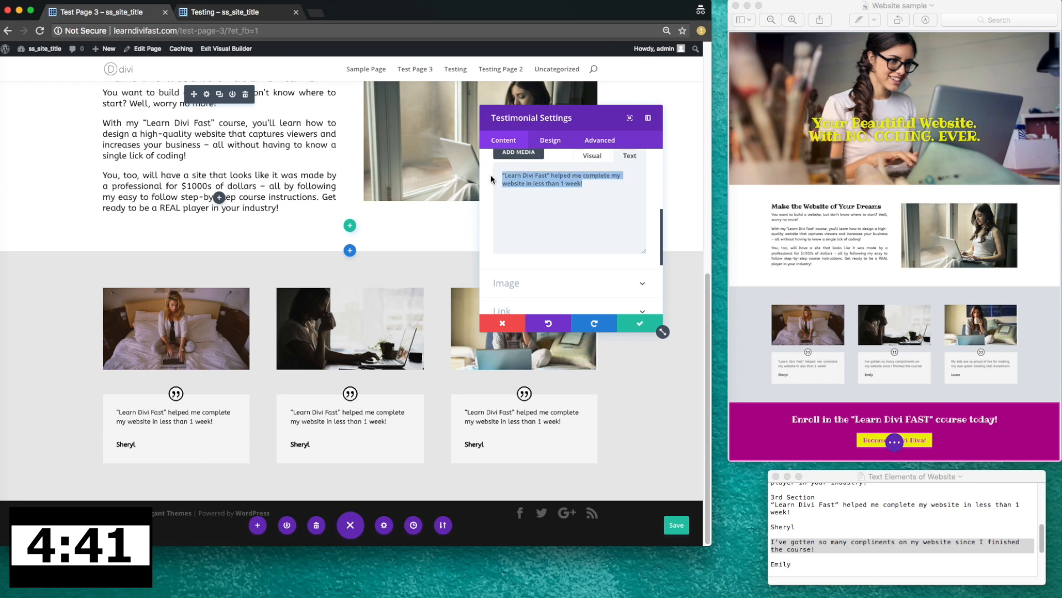
left_click(590, 157)
- Replace the middle testimonial's author name with the second author's name from the text document and save the module
scroll(575, 230, "up", 5)
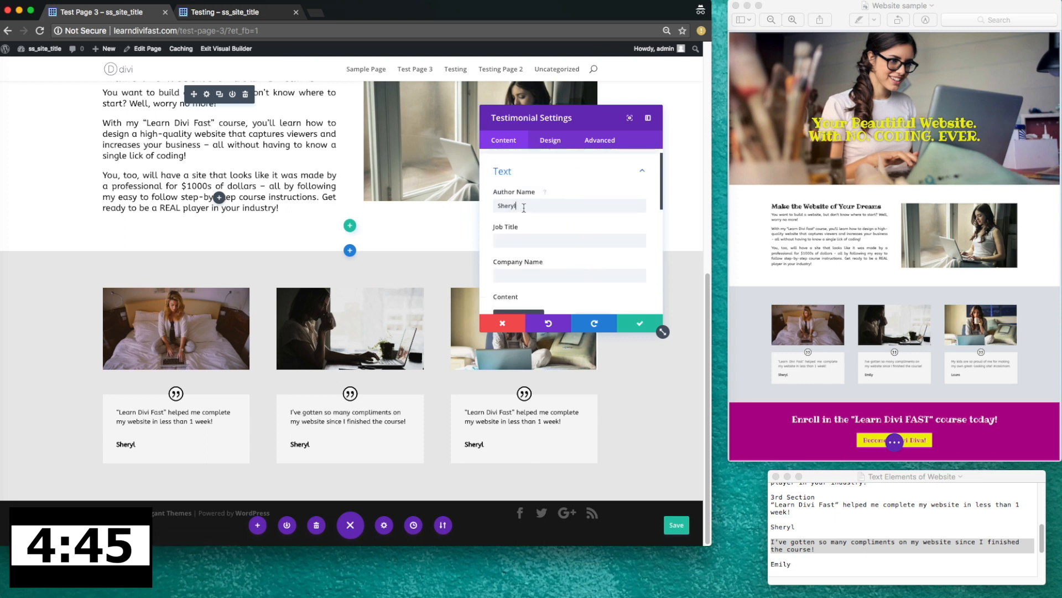
double_click(505, 205)
type("Emily")
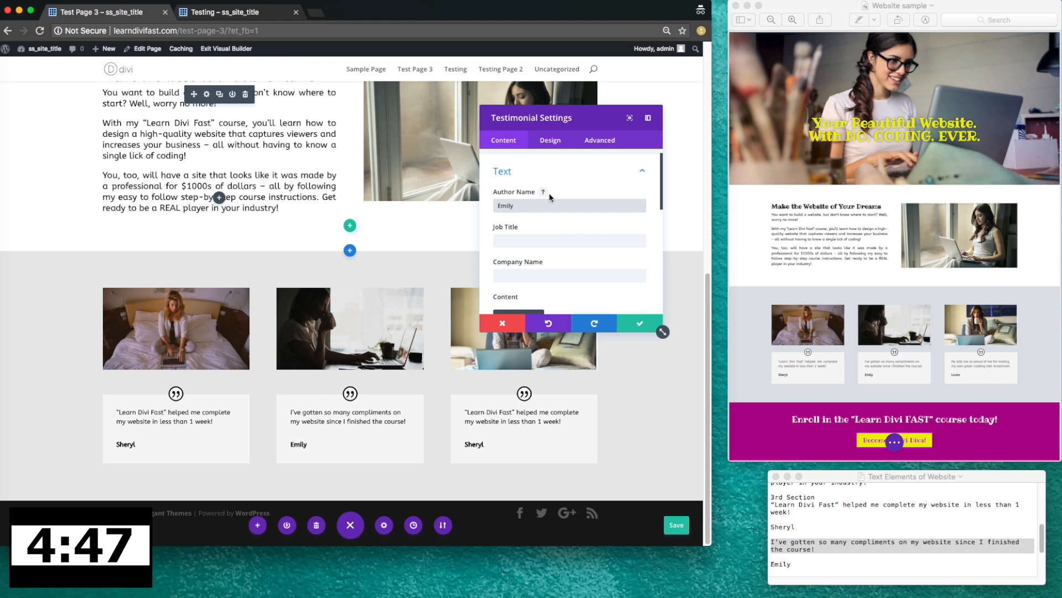
left_click(638, 322)
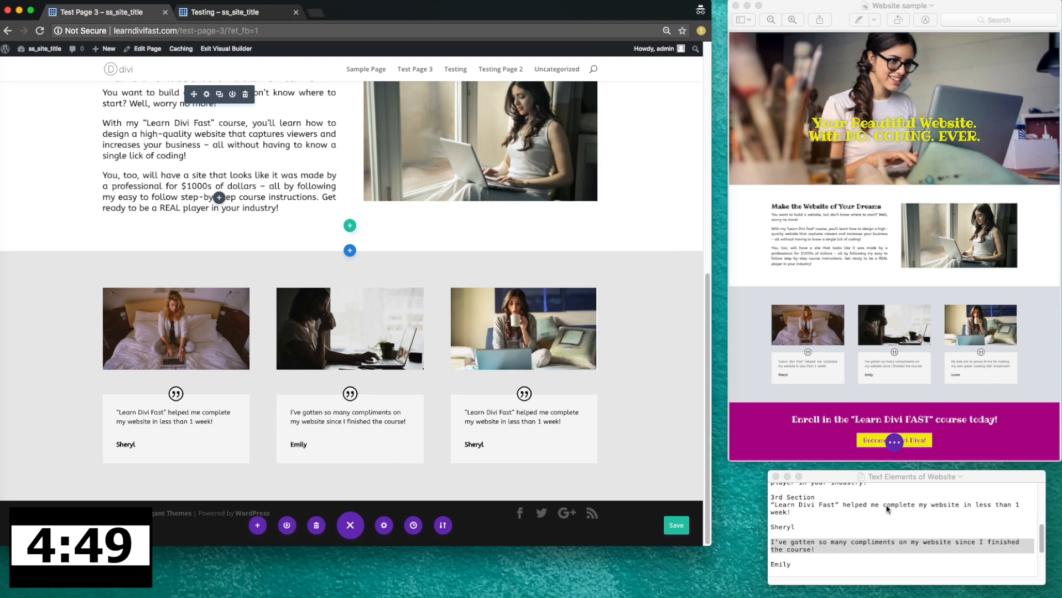
- Replace the third testimonial's content with the copied text "My kids are so proud of me for making my own great-looking site! #coolmom"
scroll(818, 545, "down", 3)
left_click(818, 544)
left_click_drag(818, 544, 771, 536)
key("super+c")
left_click(619, 505)
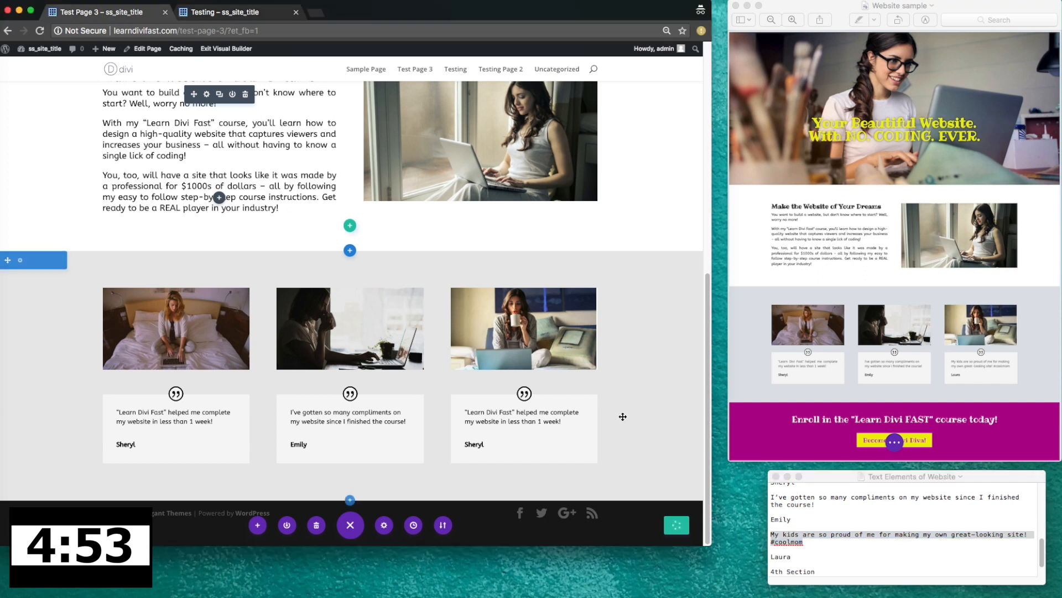
left_click(511, 418)
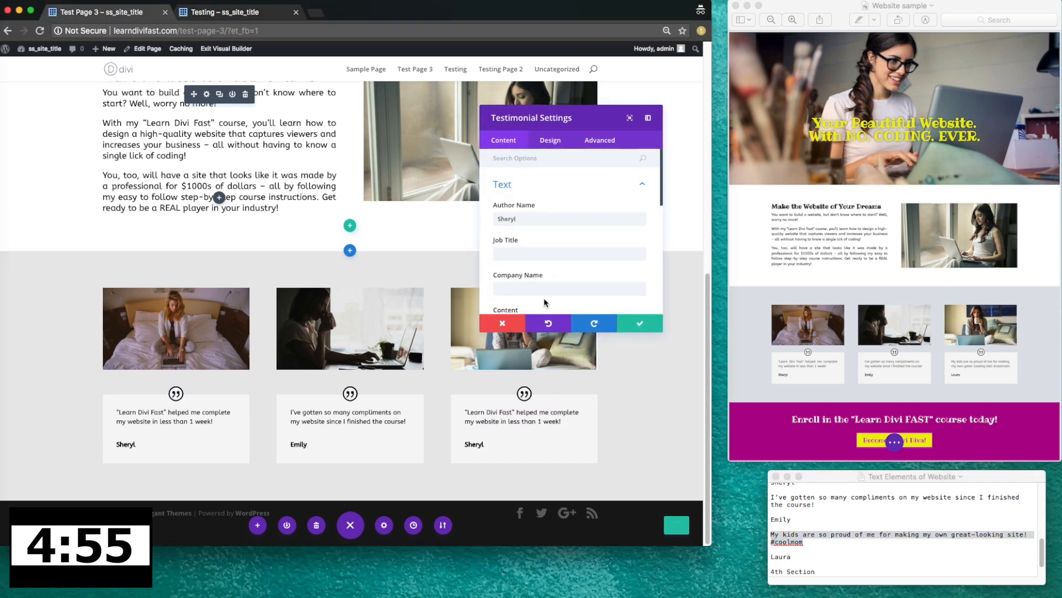
scroll(558, 226, "down", 2)
left_click(630, 228)
left_click_drag(584, 255, 486, 247)
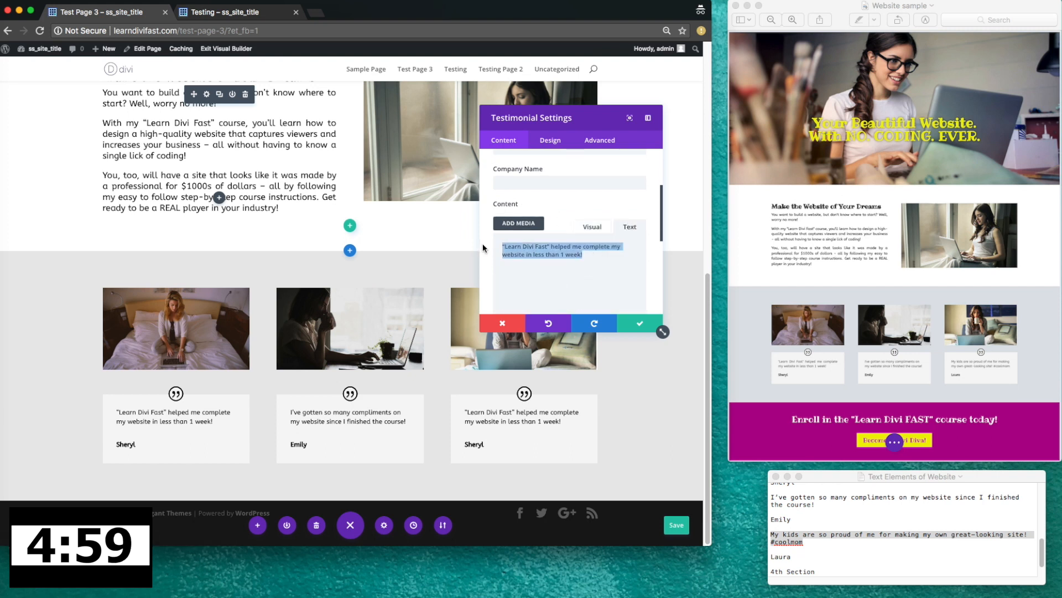
key("super+v")
left_click(592, 227)
- Replace the third testimonial's author name with the one listed in the text document, then save the module and the page
scroll(564, 241, "up", 4)
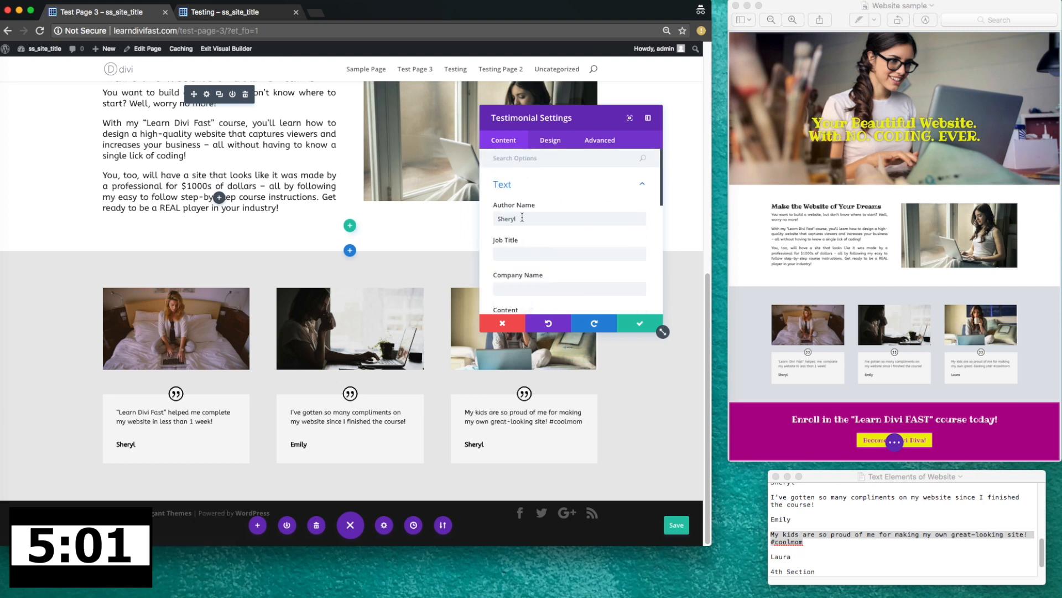
double_click(521, 217)
type("Laura")
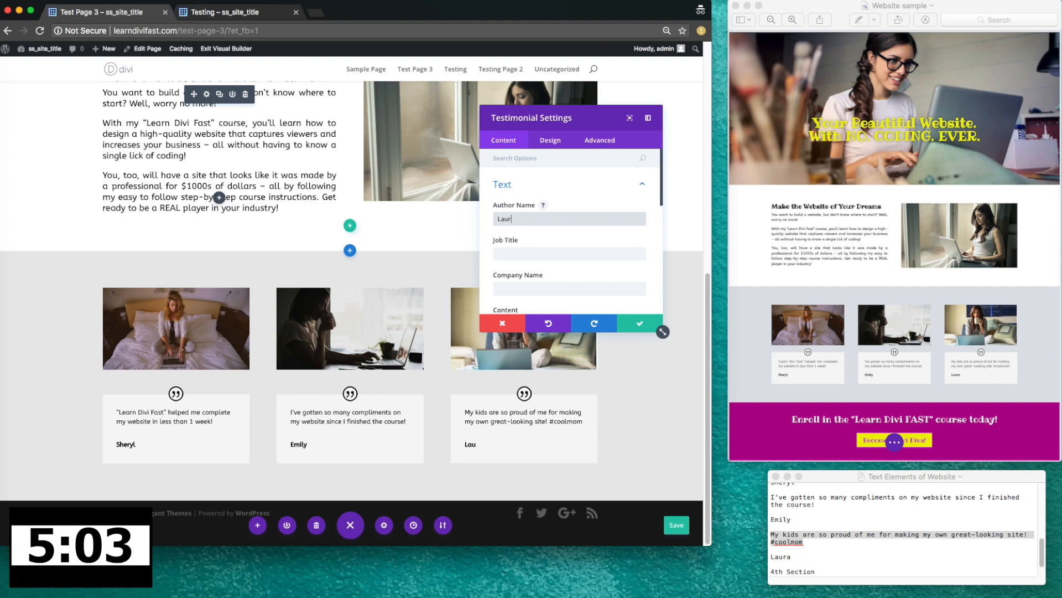
left_click(640, 327)
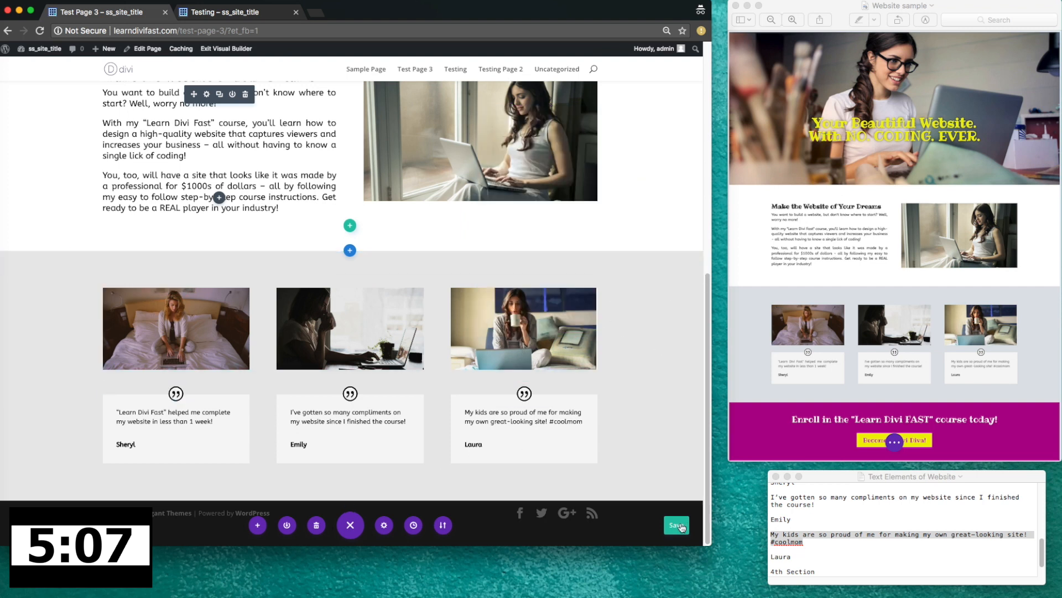
left_click(676, 526)
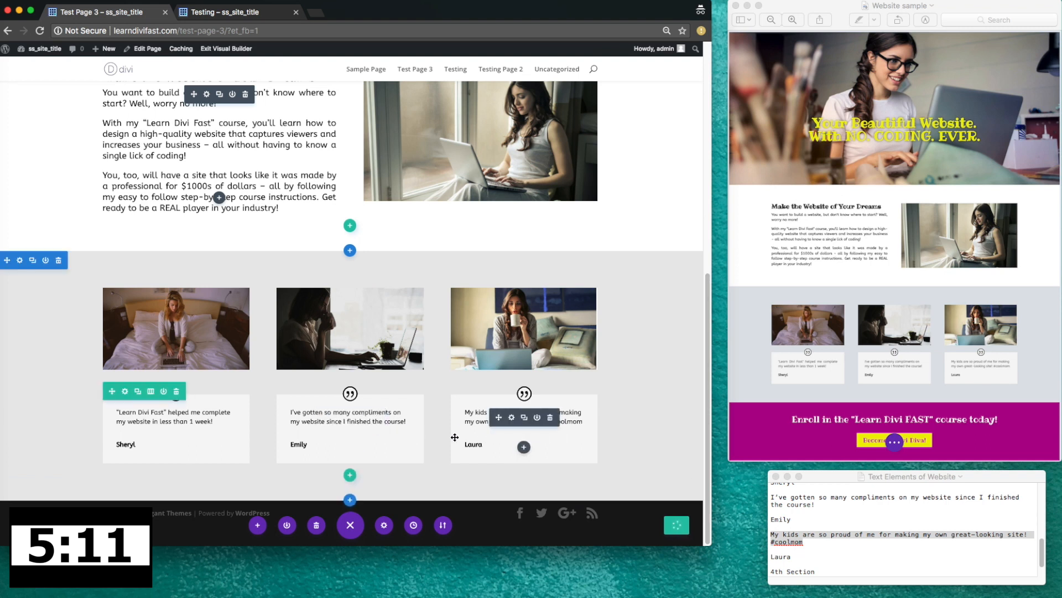
- Insert a regular section below the gray testimonial section without adding a row to it
left_click(349, 500)
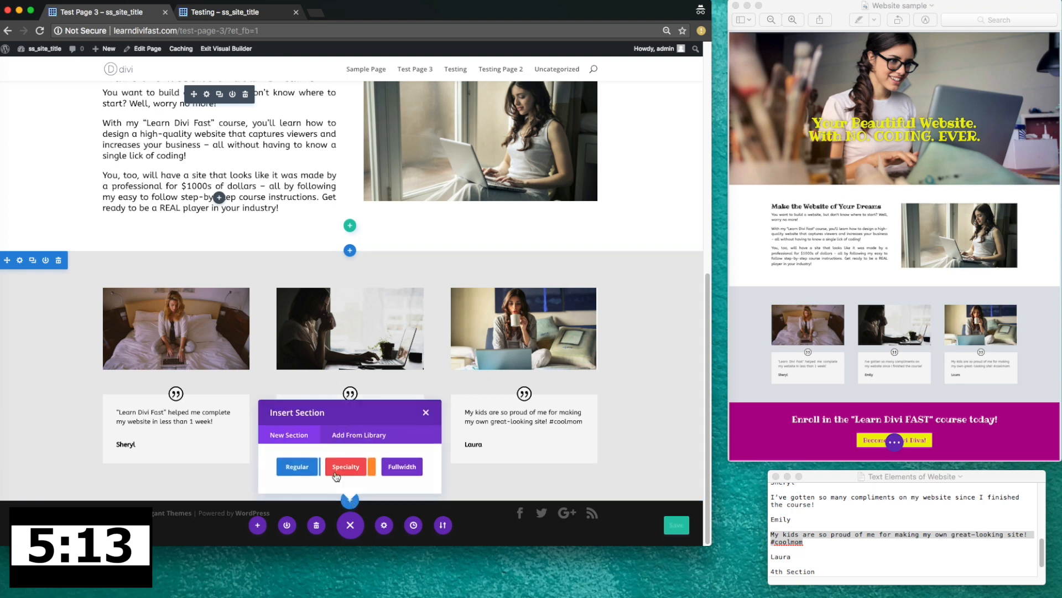
left_click(298, 467)
left_click(433, 383)
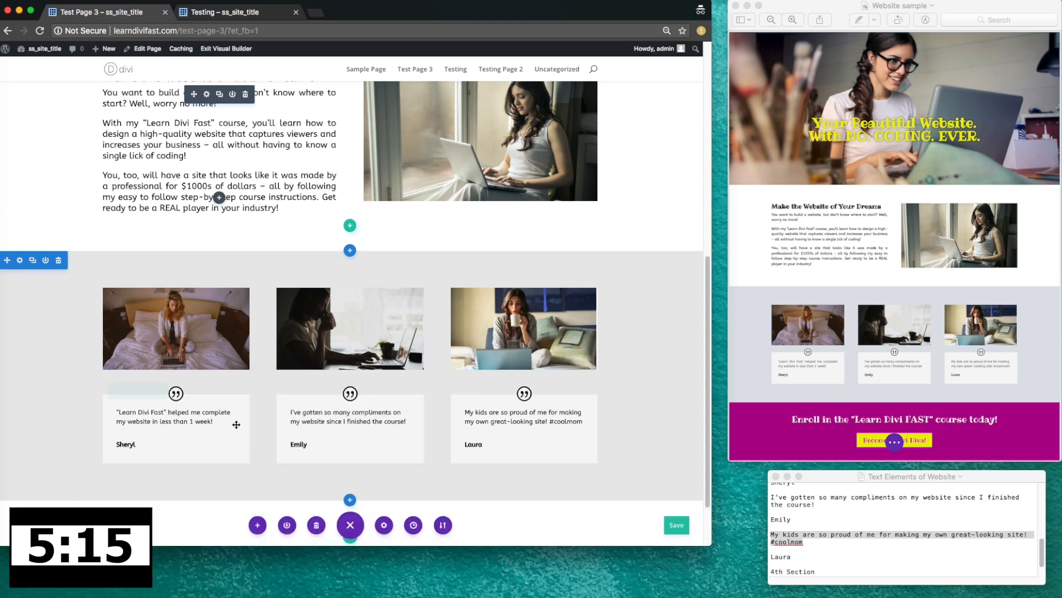
- Set the new section's background color to a dark magenta matching the sample and save the section settings
left_click(20, 438)
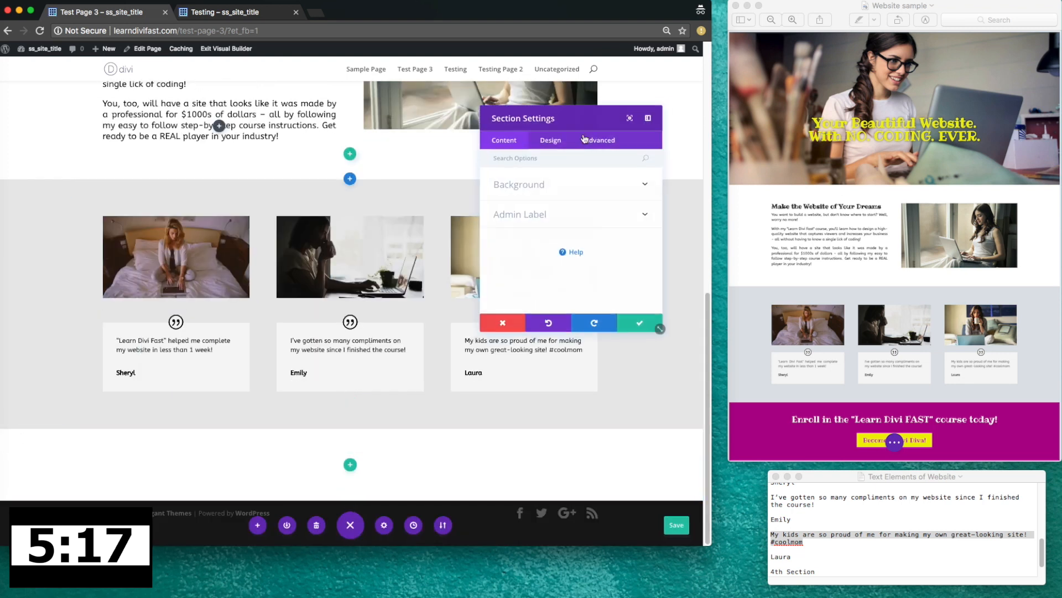
left_click(520, 183)
left_click(570, 271)
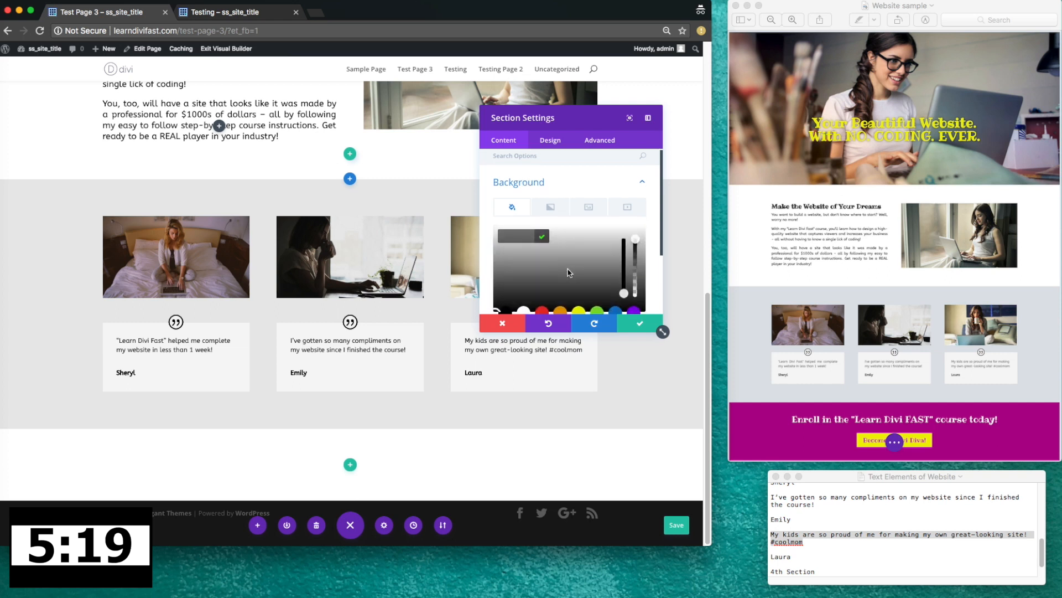
left_click(542, 296)
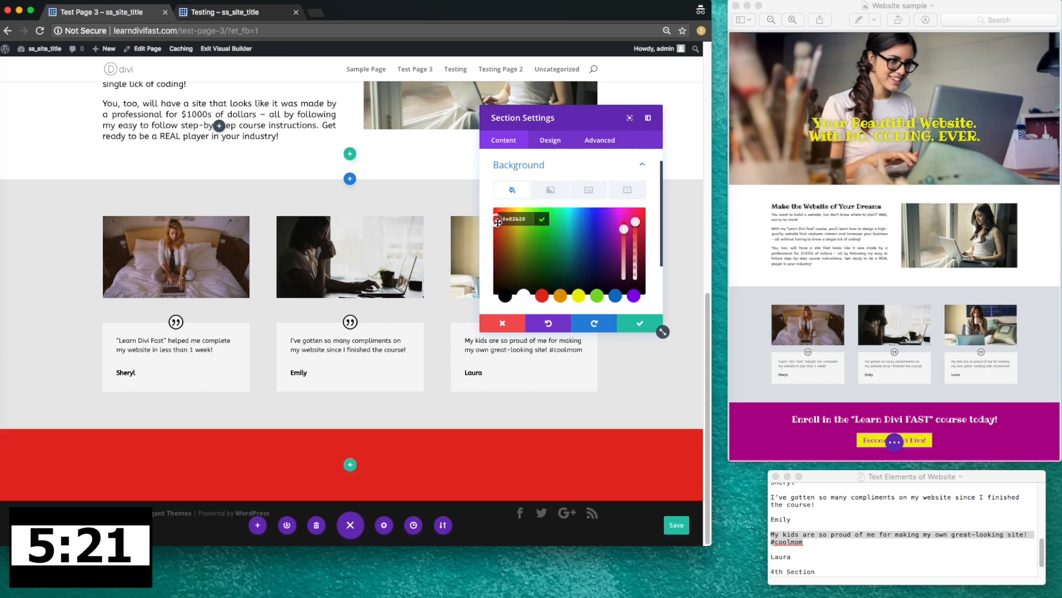
mouse_move(497, 220)
left_mouse_down()
mouse_move(593, 237)
mouse_move(624, 218)
left_mouse_up()
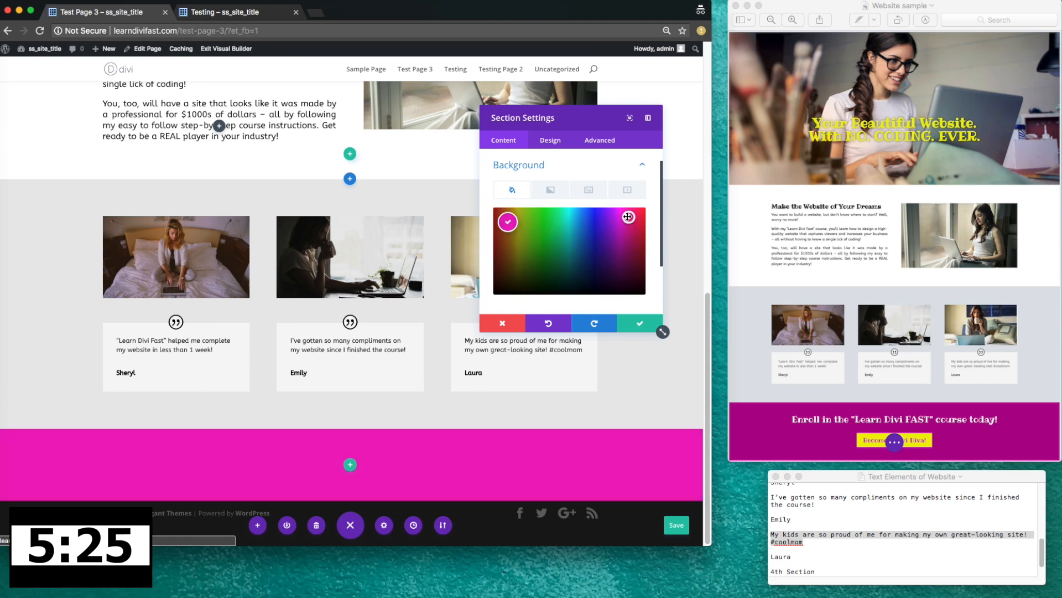
left_click_drag(628, 220, 627, 232)
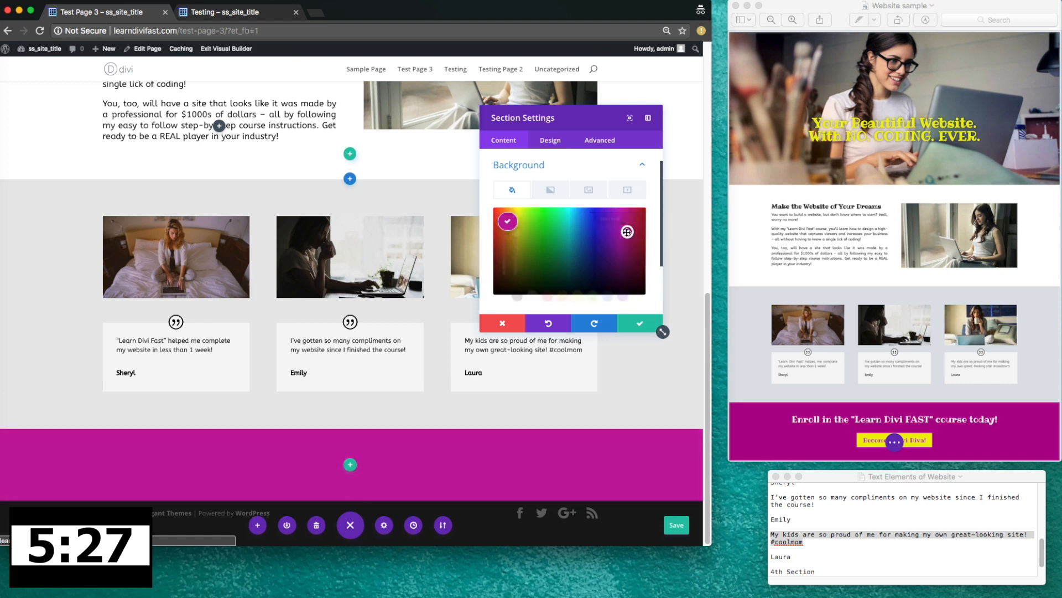
left_click(641, 327)
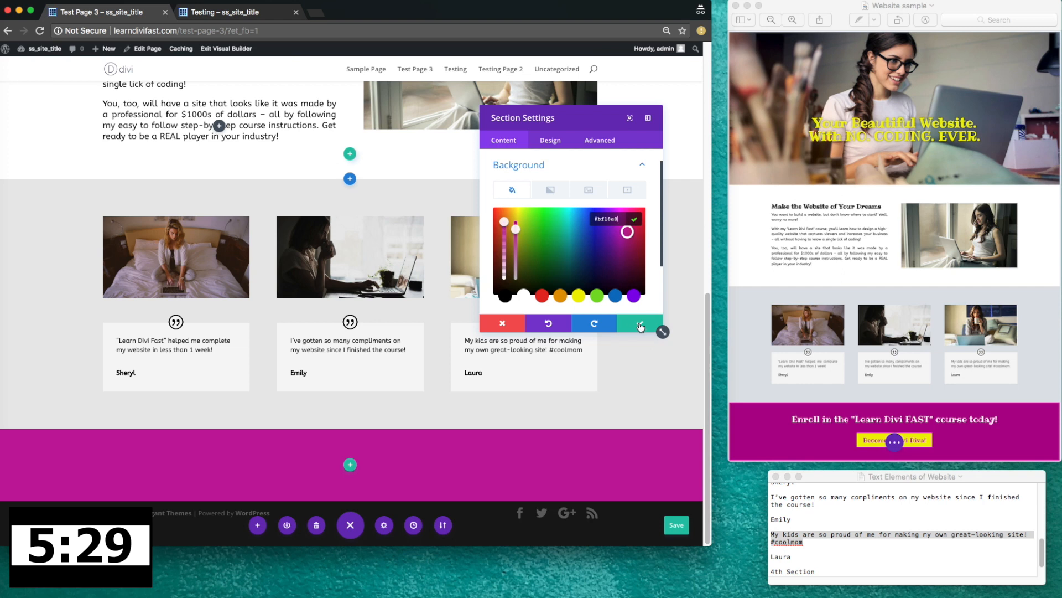
- Insert a single-column row in the magenta section without a module and duplicate that row
left_click(353, 468)
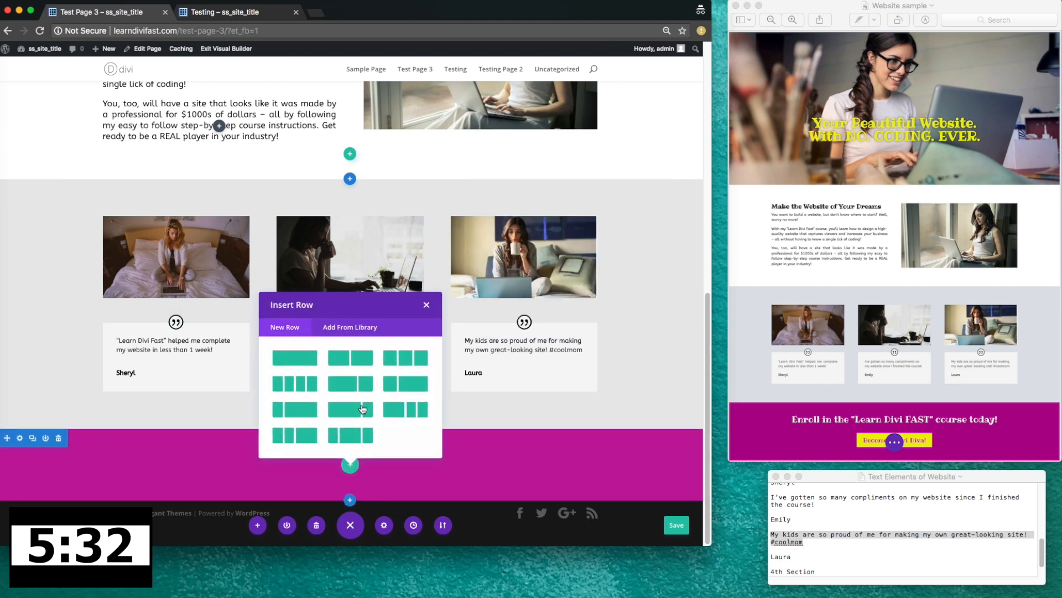
left_click(310, 365)
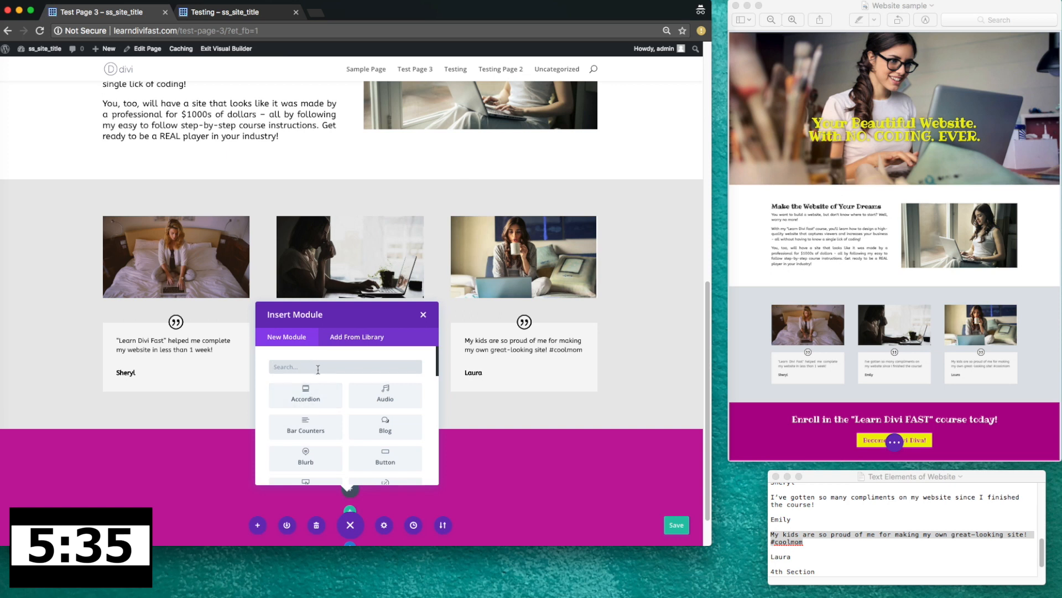
left_click(423, 315)
scroll(223, 459, "down", 2)
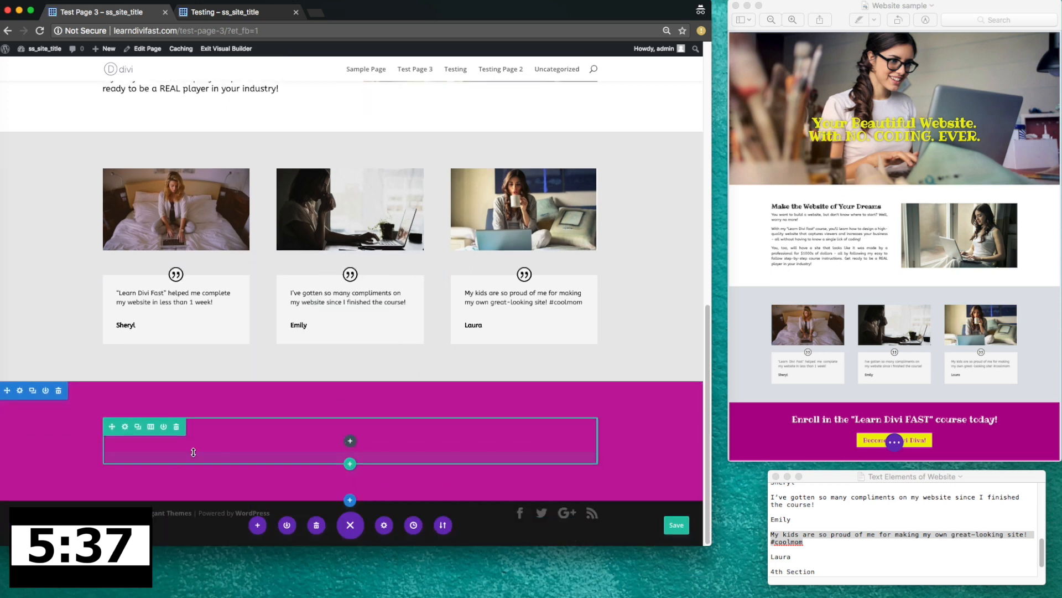
left_click(139, 429)
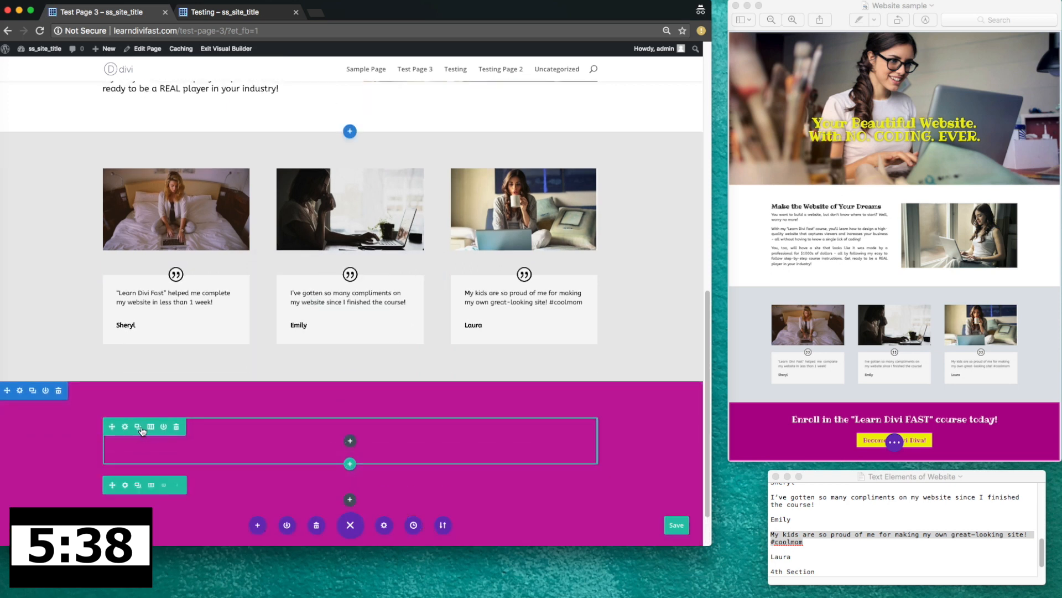
- Add a text module to the upper row of the magenta section
left_click(350, 441)
type("tex")
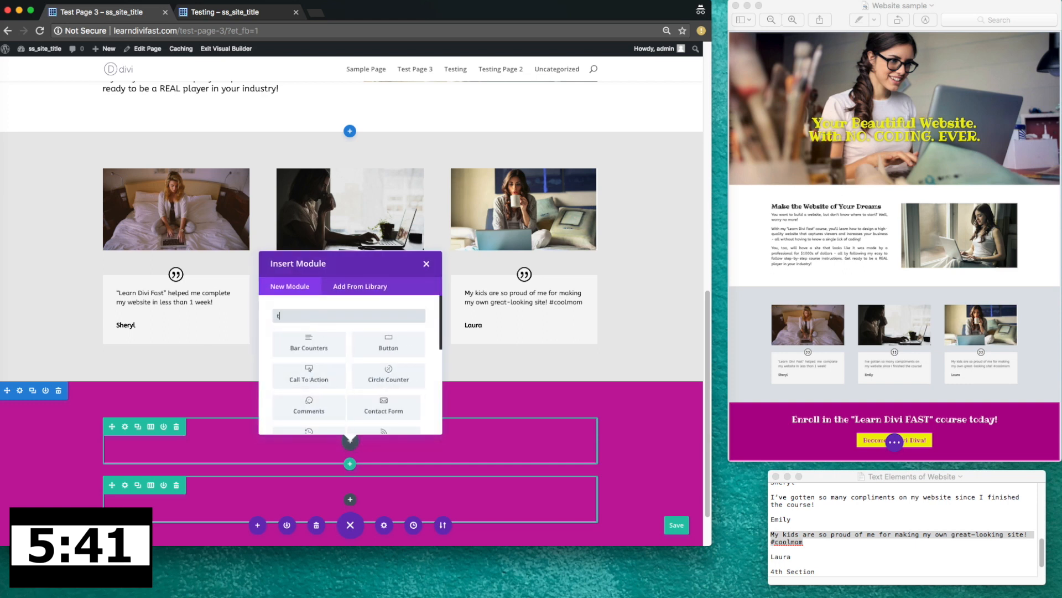
left_click(310, 343)
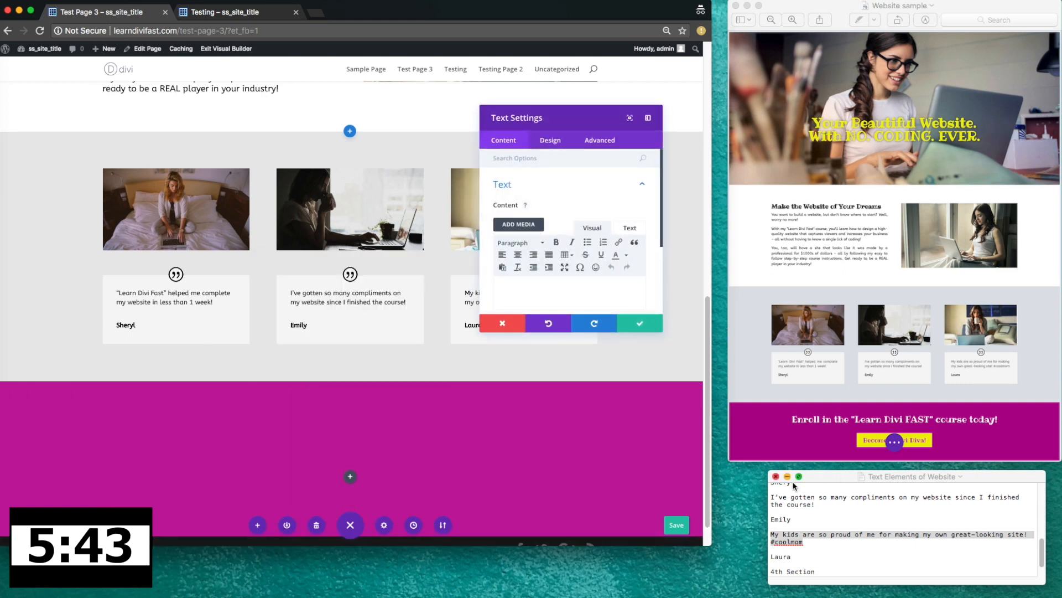
- Fill the text module's content with the copied line Enroll in the "Learn Divi FAST" course today!
scroll(804, 547, "down", 2)
left_click(880, 563)
left_click_drag(965, 557, 775, 555)
key("super+c")
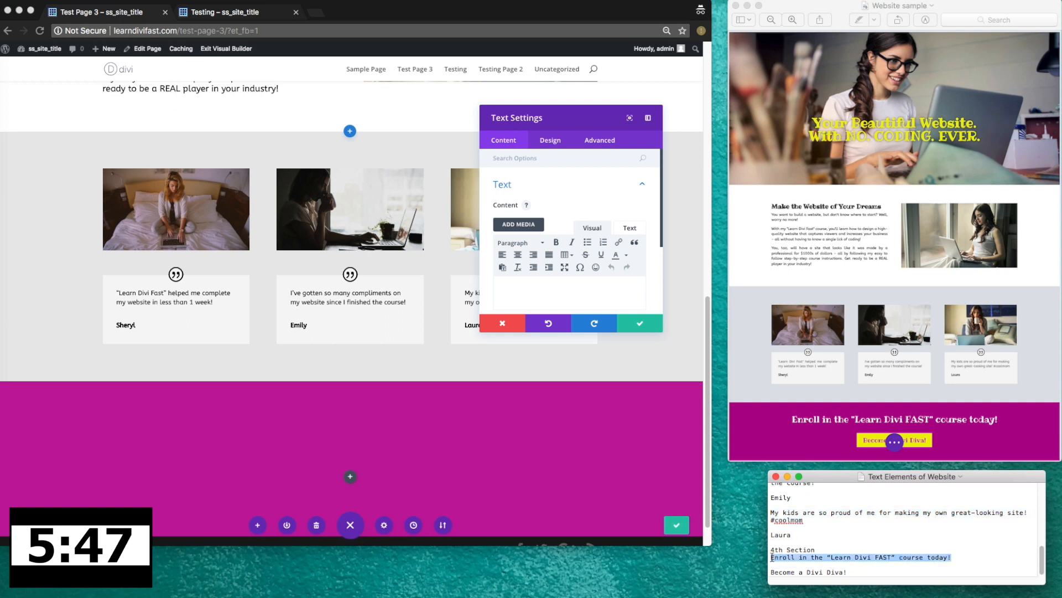
left_click(629, 228)
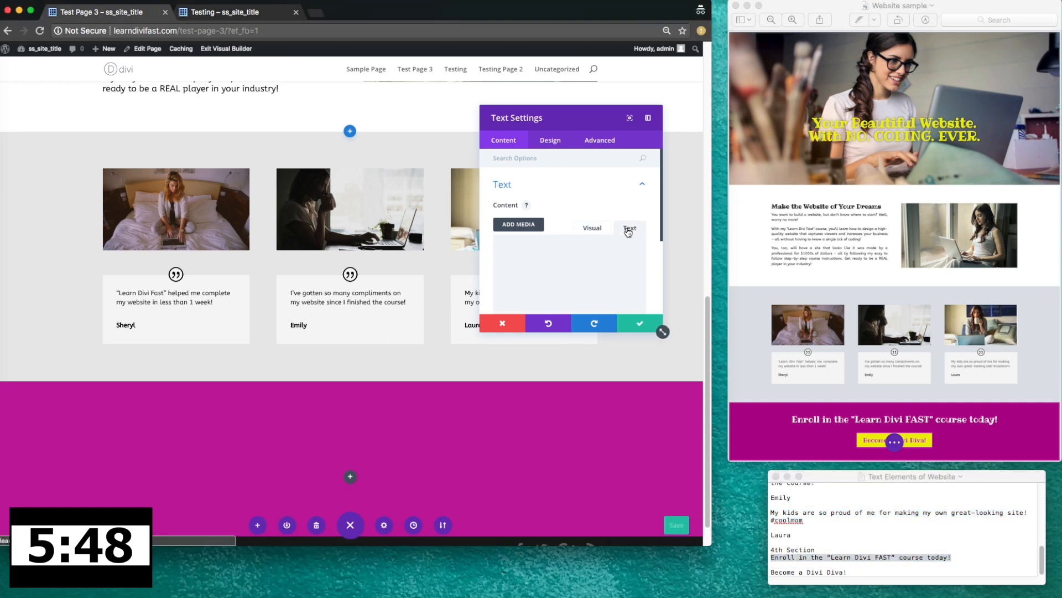
left_click(549, 282)
key("super+v")
left_click(592, 228)
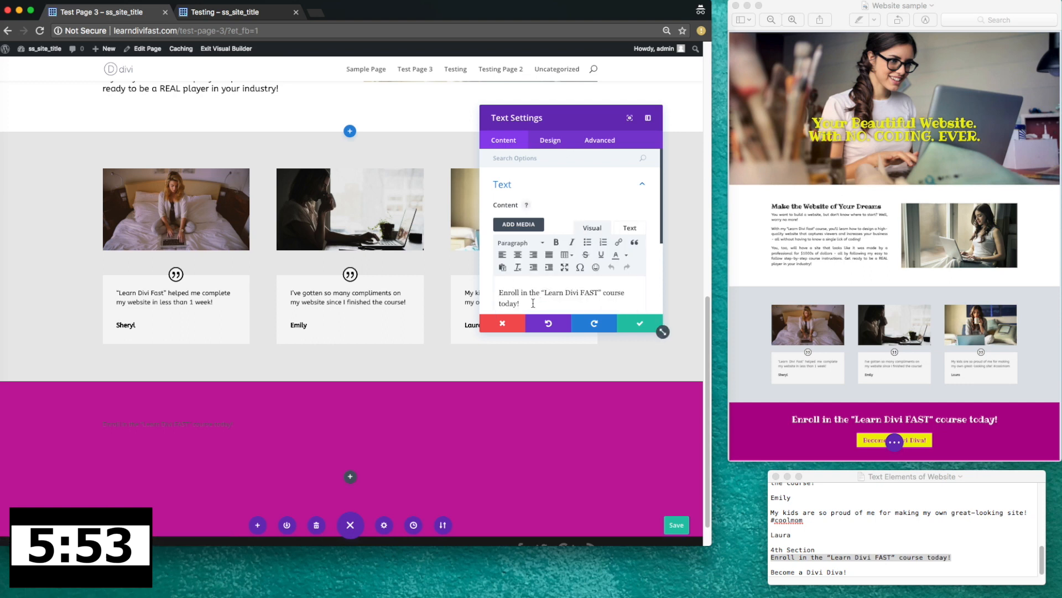
- Format the enrollment line in the text module as Heading 1
left_click_drag(522, 303, 494, 292)
left_click(535, 244)
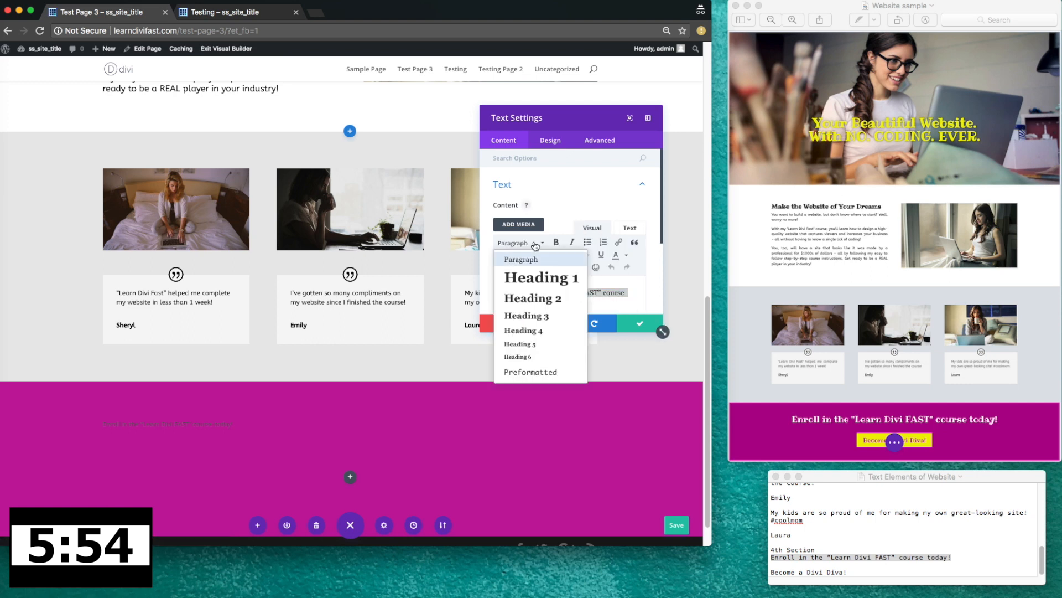
left_click(544, 280)
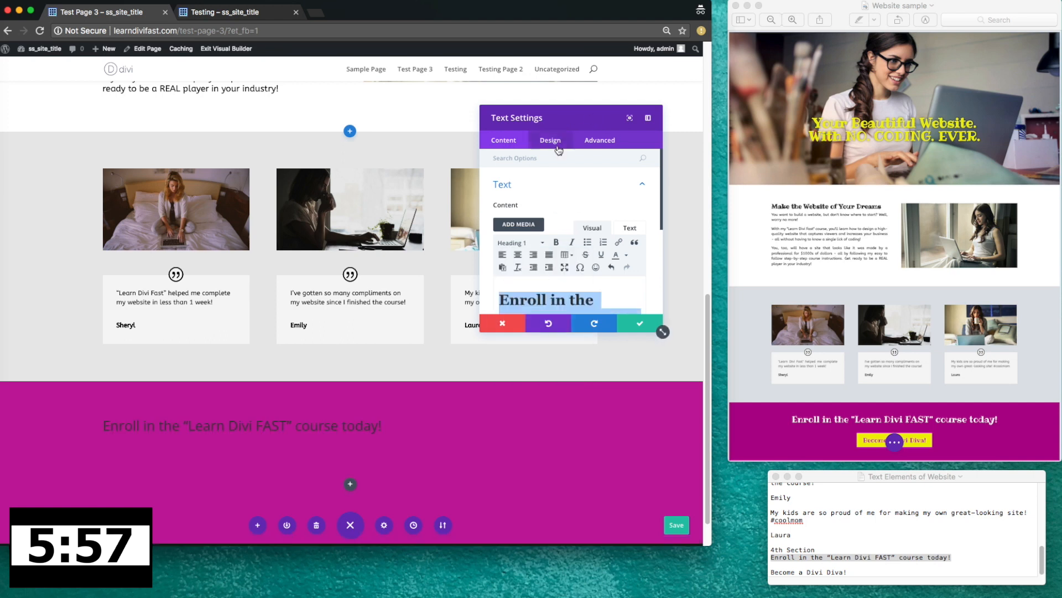
- Set the Heading 1 font of the enrollment text to Ribeye
left_click(551, 141)
left_click(545, 215)
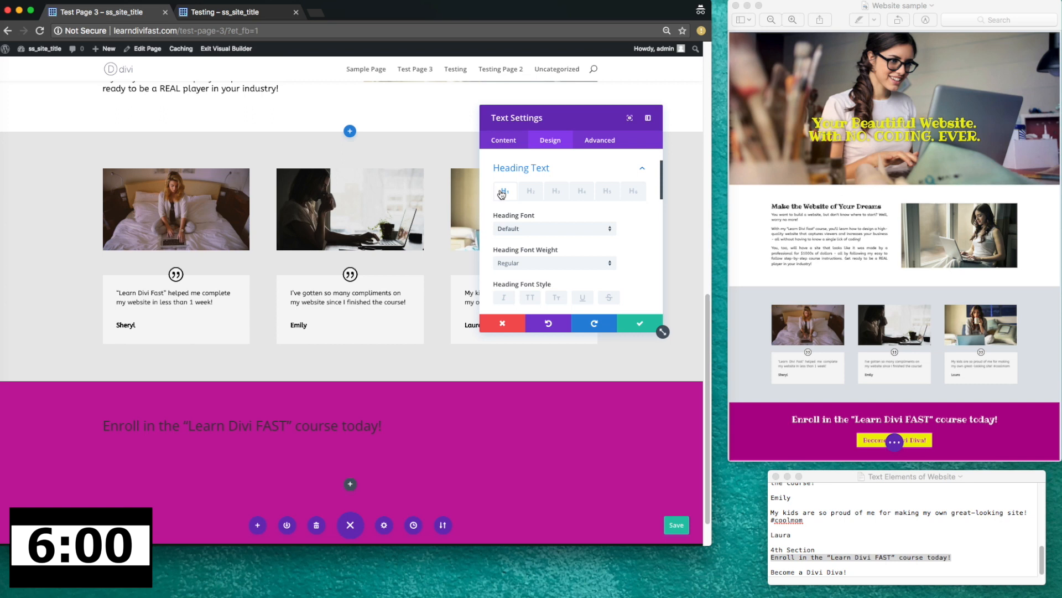
left_click(526, 228)
left_click(524, 316)
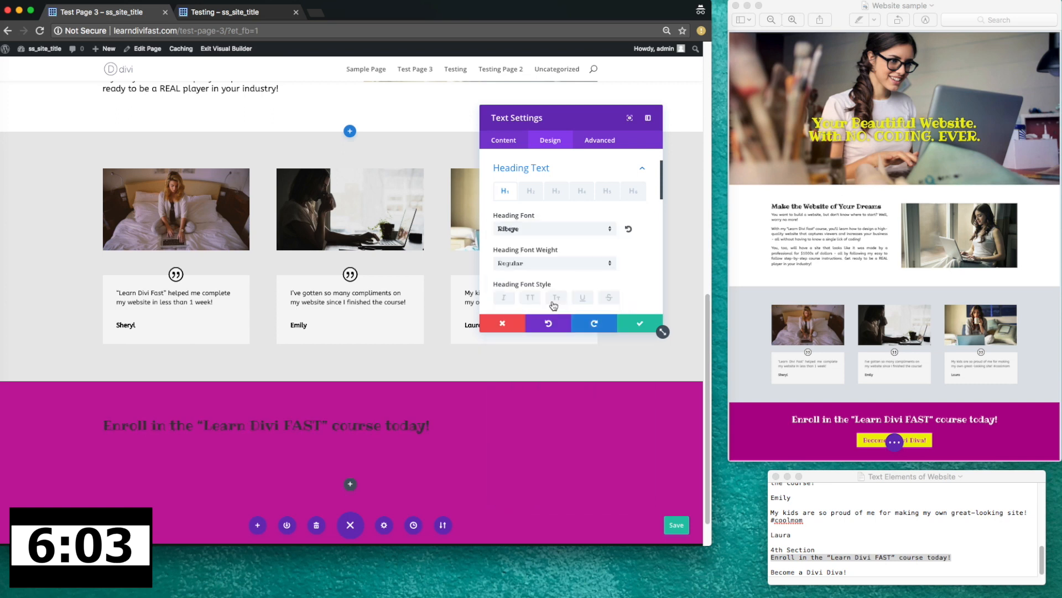
- Center the enrollment heading, set its text color to white (#FFFFFF), and save the text module settings
scroll(567, 266, "down", 4)
left_click(550, 235)
left_click(499, 270)
scroll(511, 276, "down", 3)
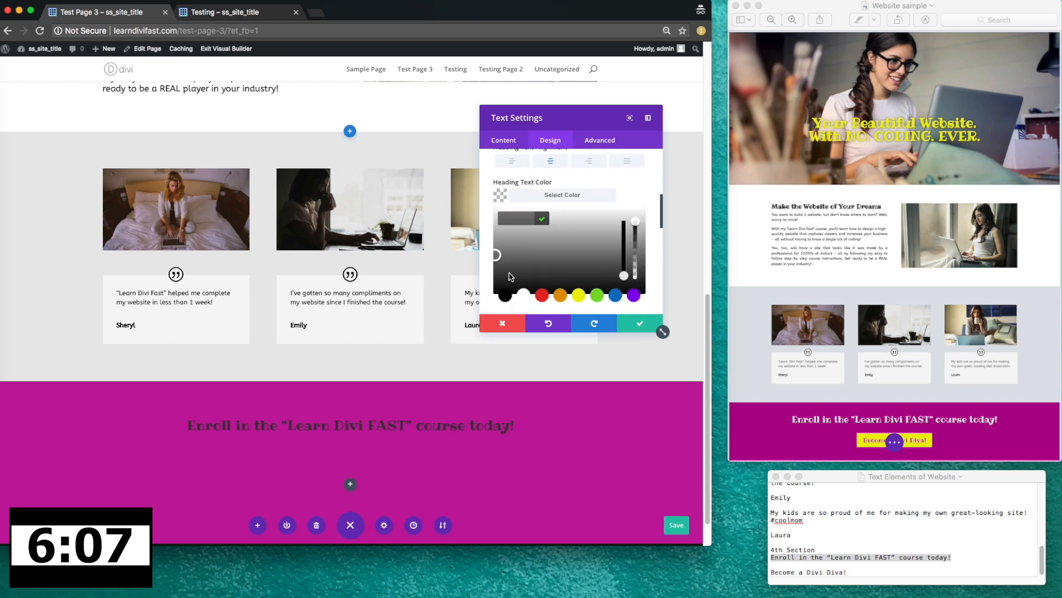
left_click(524, 294)
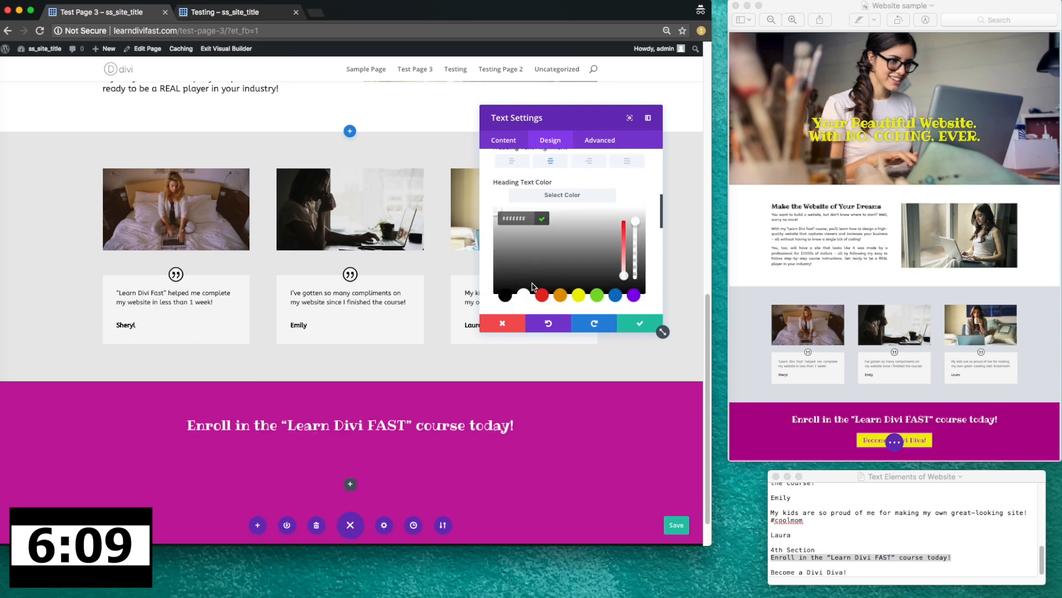
left_click(634, 325)
- Add a button module to the empty lower row of the magenta section with the copied text "Become a Divi Diva!"
scroll(603, 317, "down", 2)
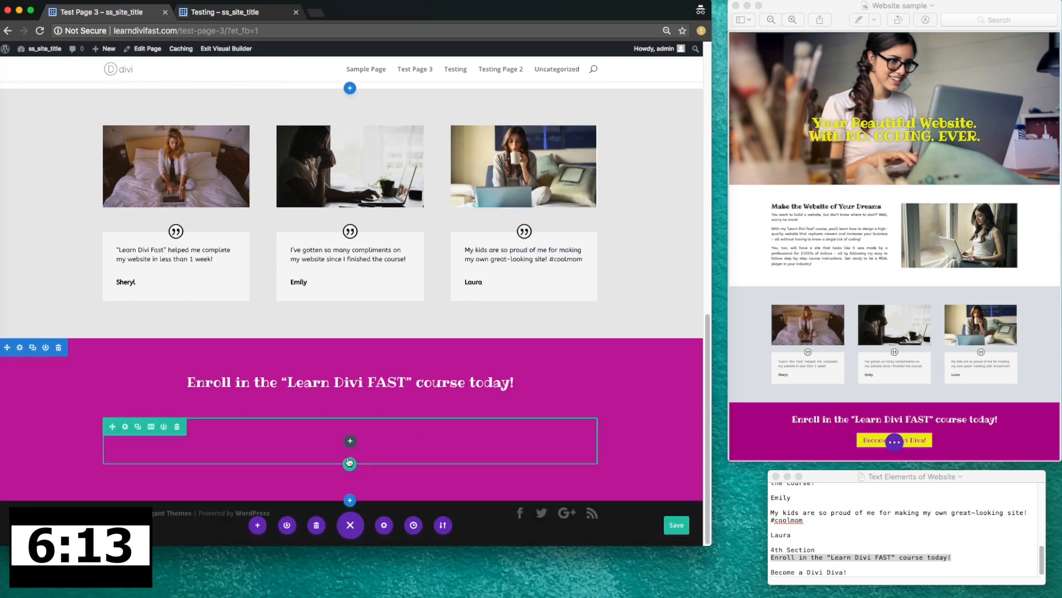
left_click(350, 441)
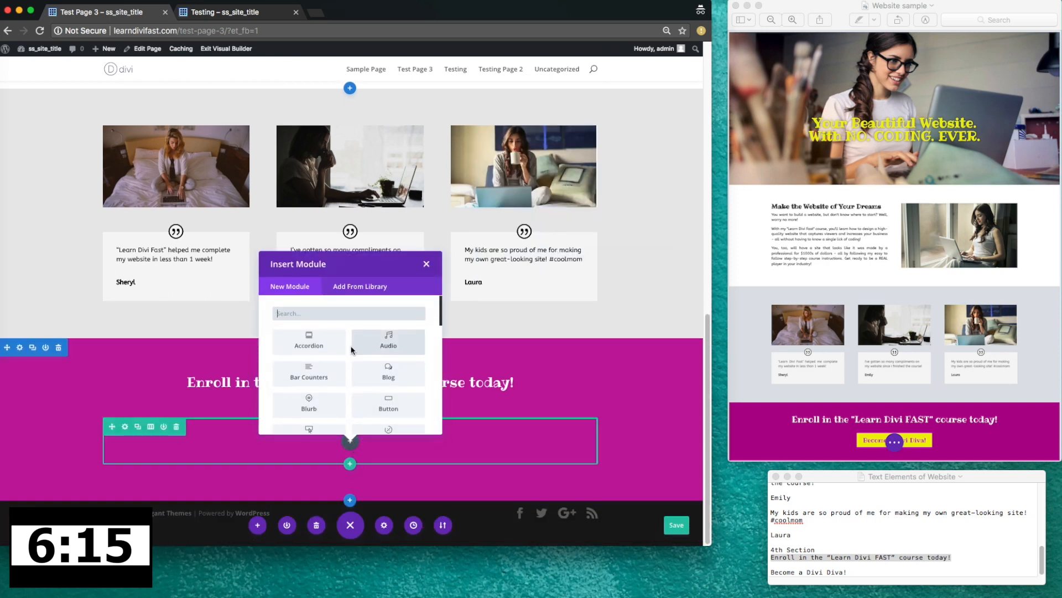
left_click(389, 407)
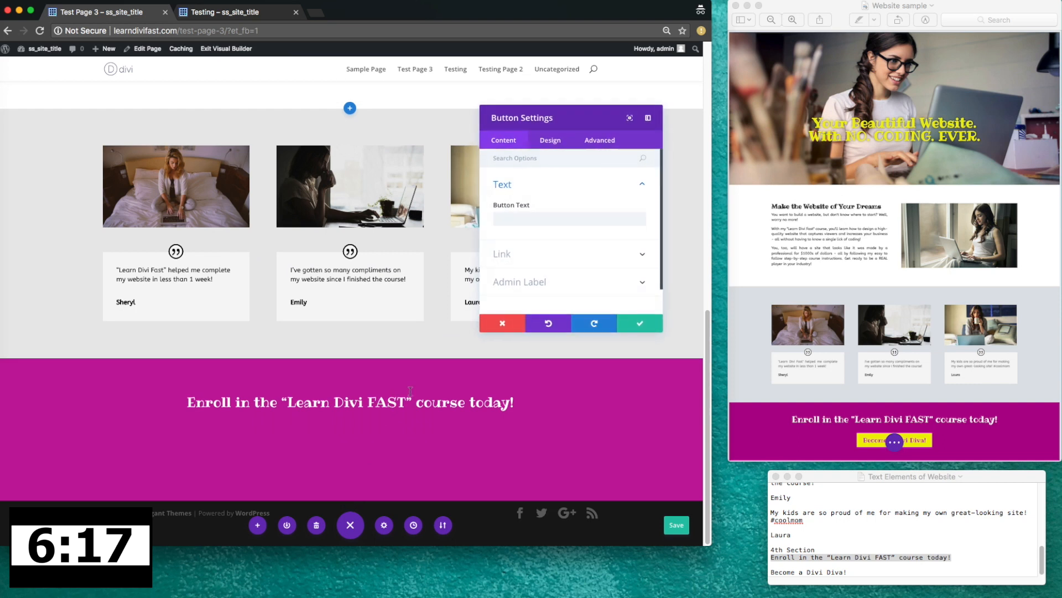
left_click_drag(848, 573, 767, 572)
key("super+c")
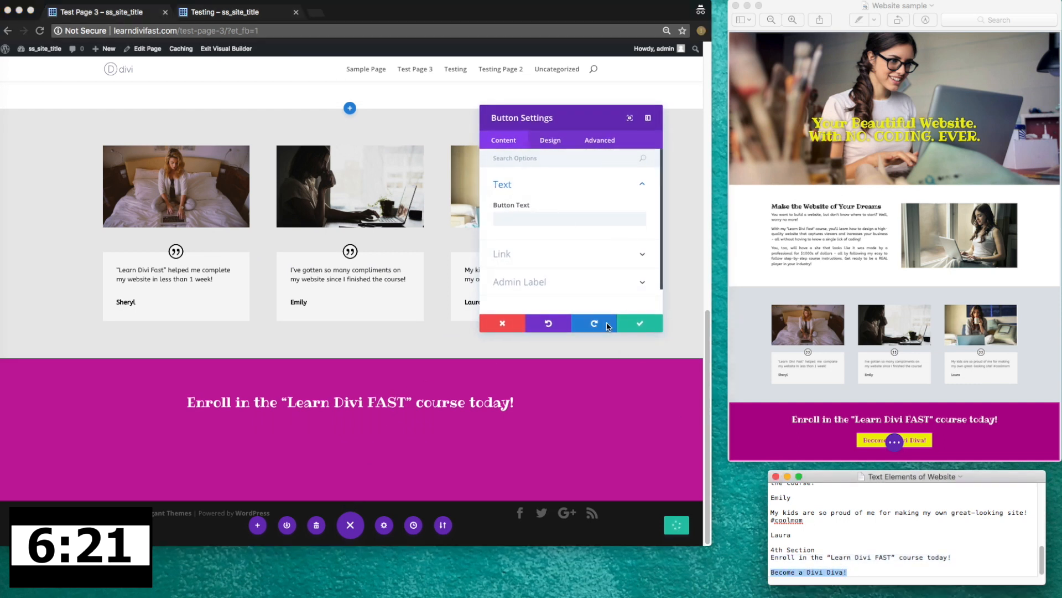
left_click(564, 220)
key("super+v")
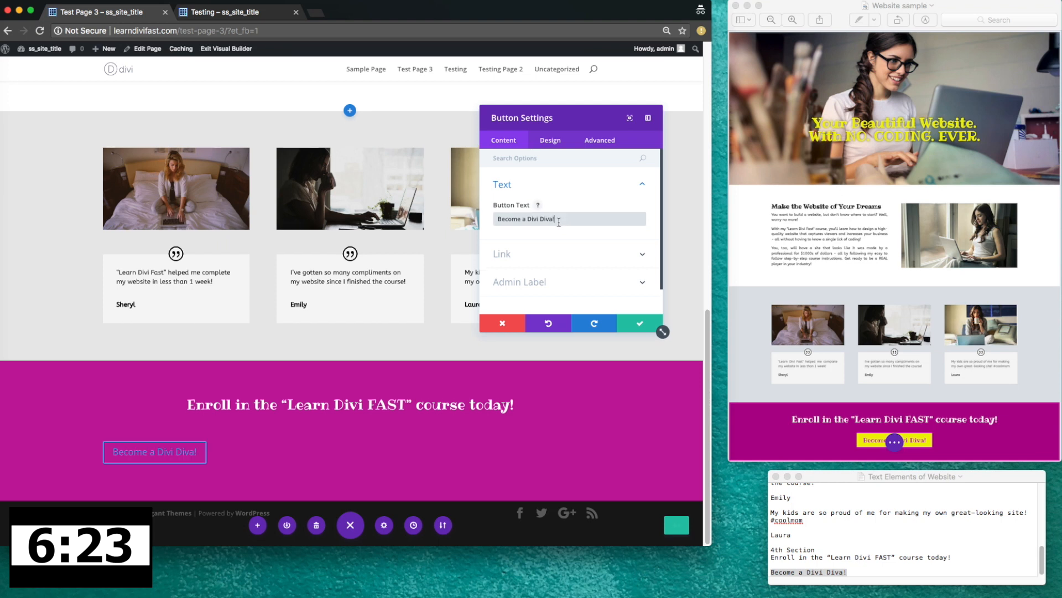
- Center-align the "Become a Divi Diva!" button and set its text color option to Light
left_click(551, 141)
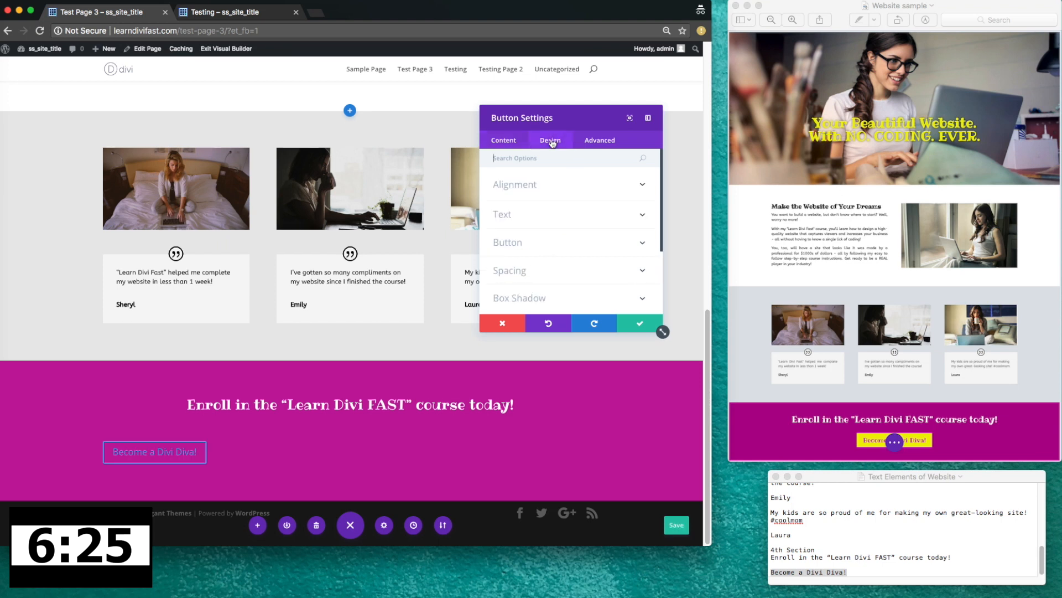
left_click(547, 184)
left_click(570, 220)
scroll(603, 260, "down", 4)
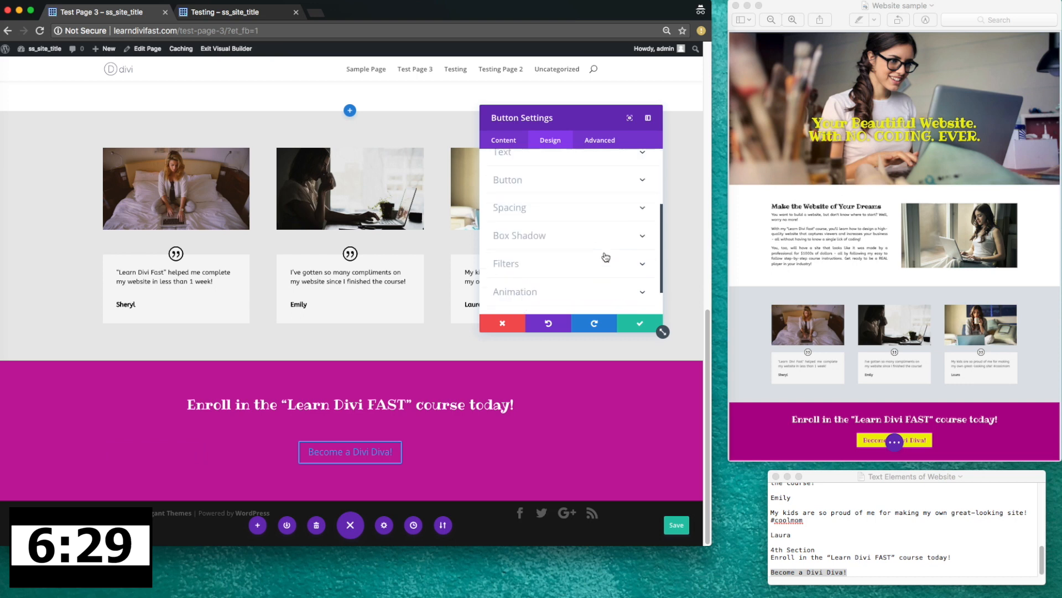
left_click(642, 154)
left_click(543, 200)
left_click(532, 209)
scroll(615, 244, "down", 1)
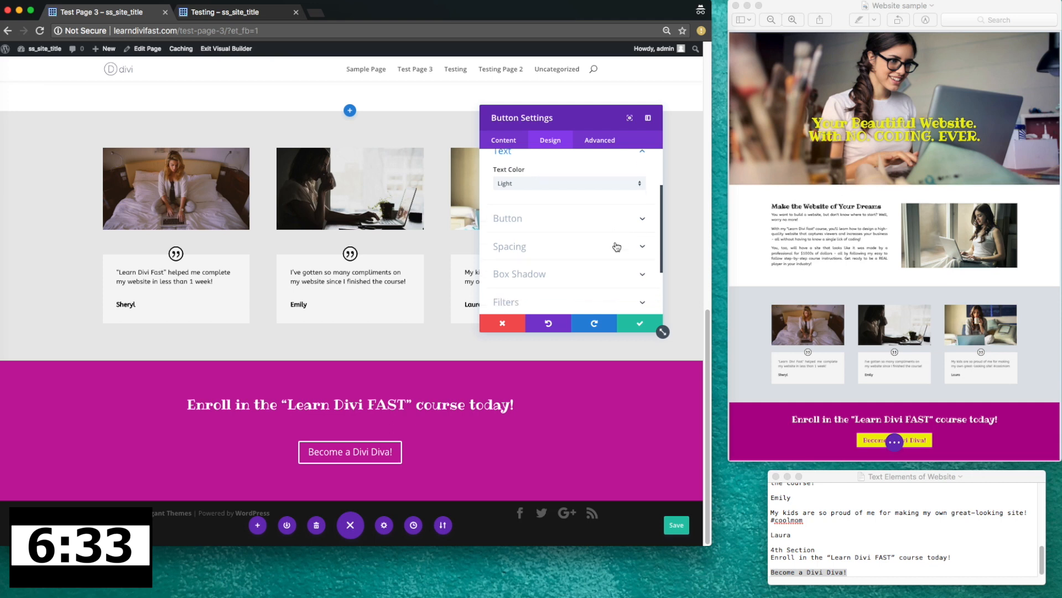
- Enable custom styles for the button and set its text size to 25px
left_click(638, 222)
left_click(513, 200)
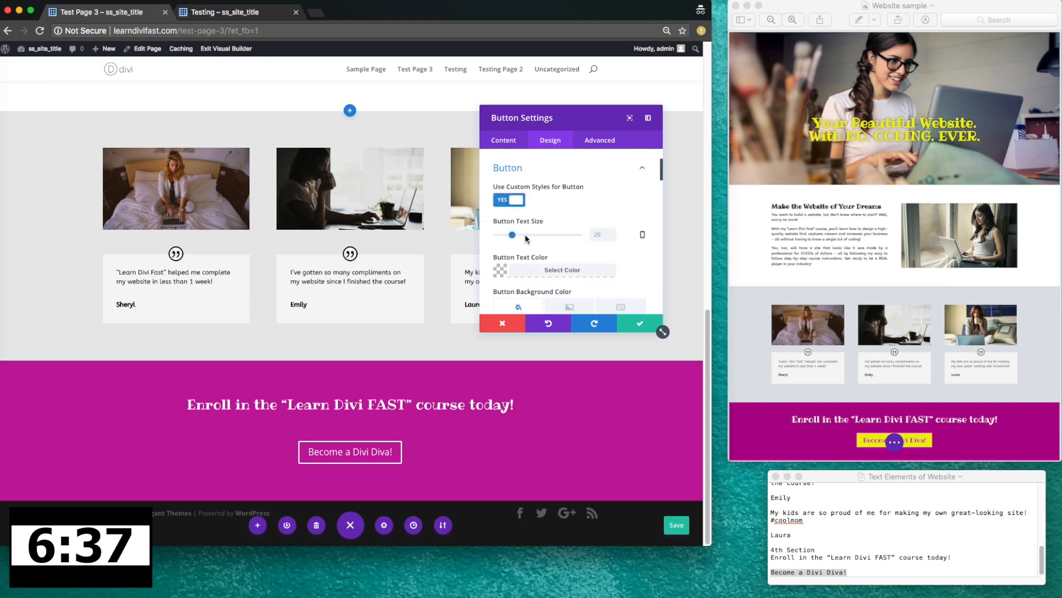
left_click_drag(514, 237, 517, 239)
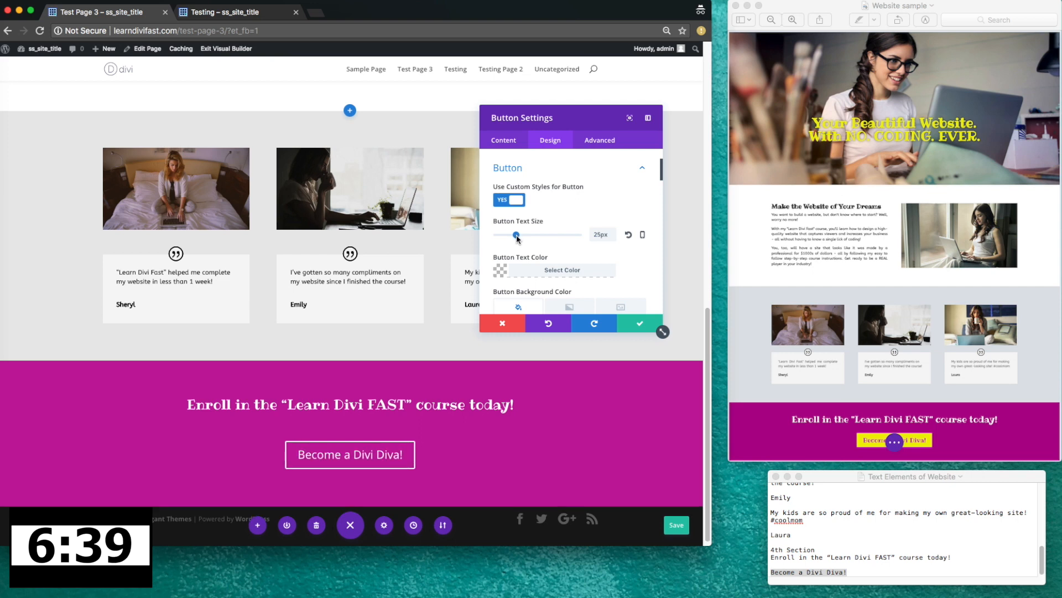
- Set the custom button text color to magenta (#b719a2), matching the section background
scroll(555, 253, "down", 1)
left_click(501, 259)
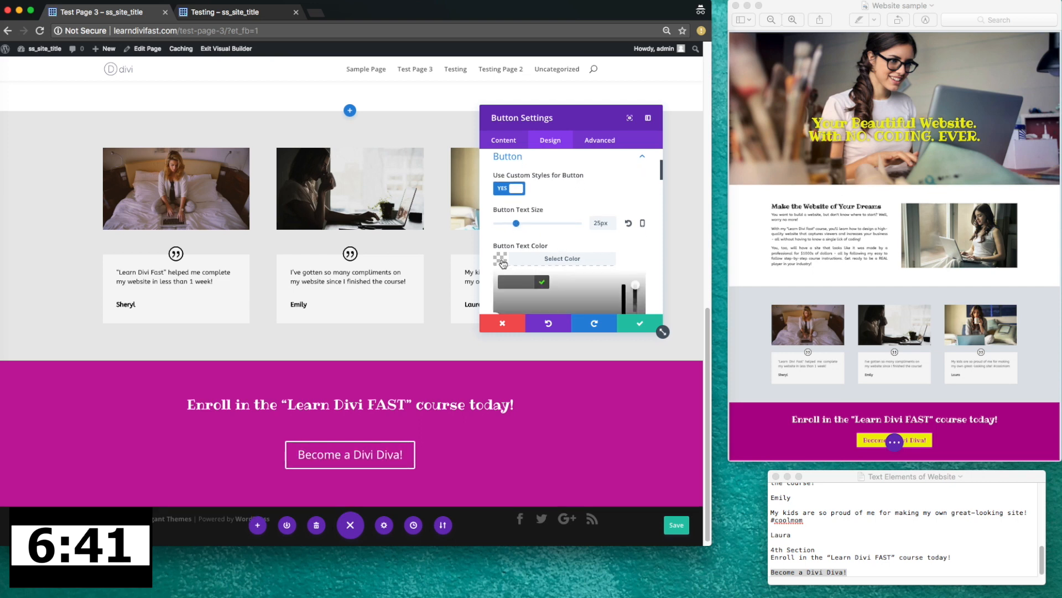
scroll(517, 263, "down", 5)
left_click(546, 235)
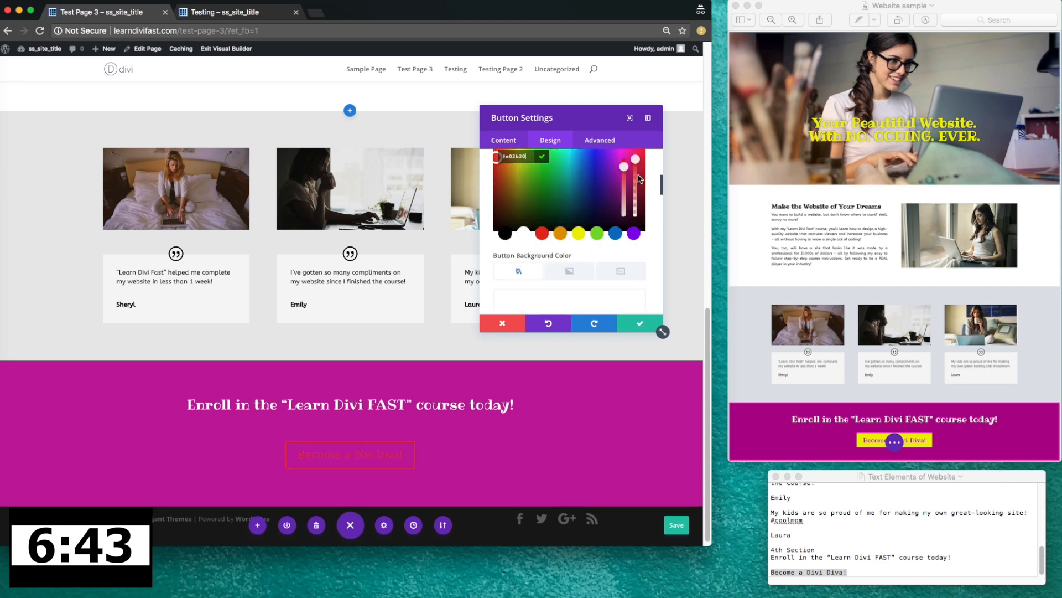
left_click_drag(499, 160, 626, 223)
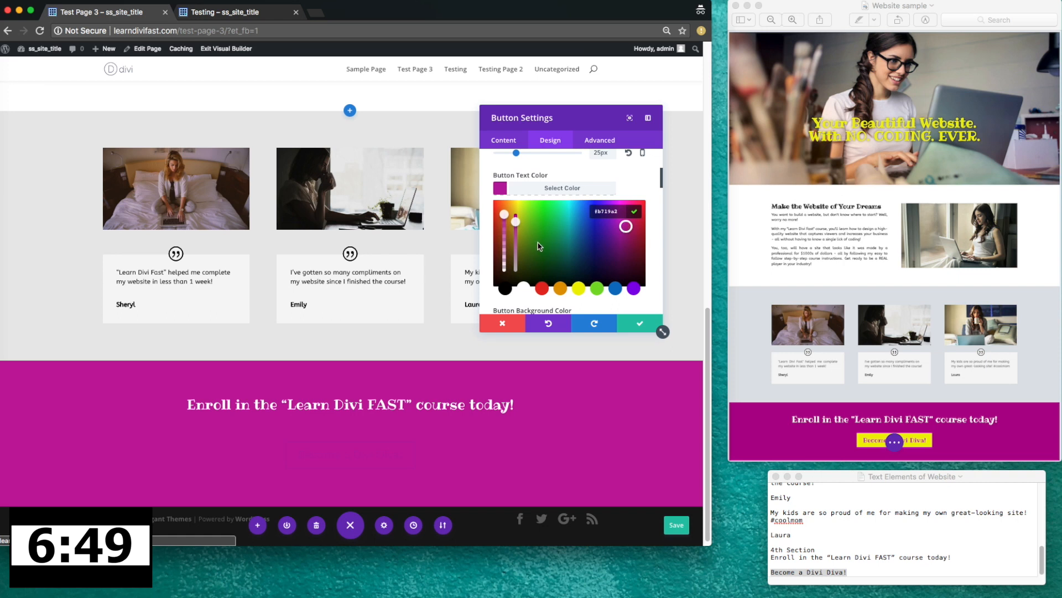
- Give the button a yellow background color (#edf000)
scroll(531, 248, "down", 2)
scroll(532, 260, "down", 3)
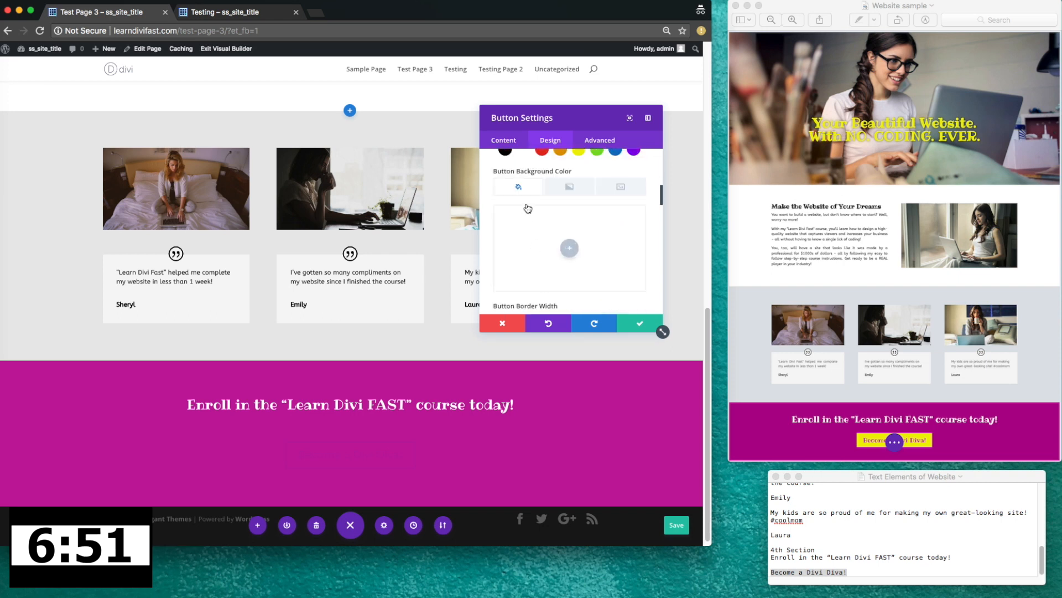
left_click(569, 248)
scroll(553, 255, "down", 3)
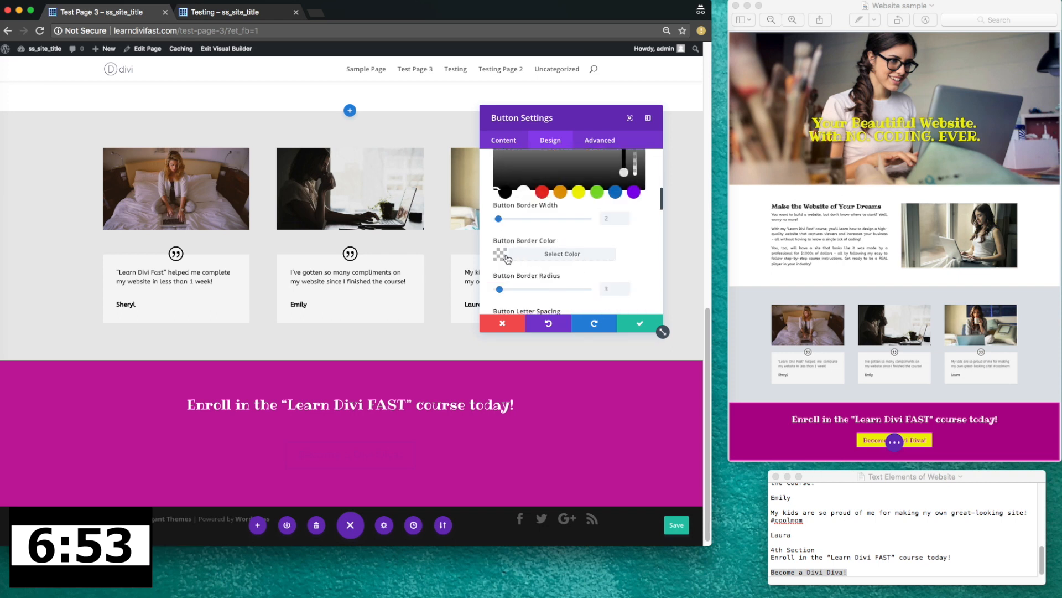
left_click(578, 191)
scroll(580, 191, "up", 3)
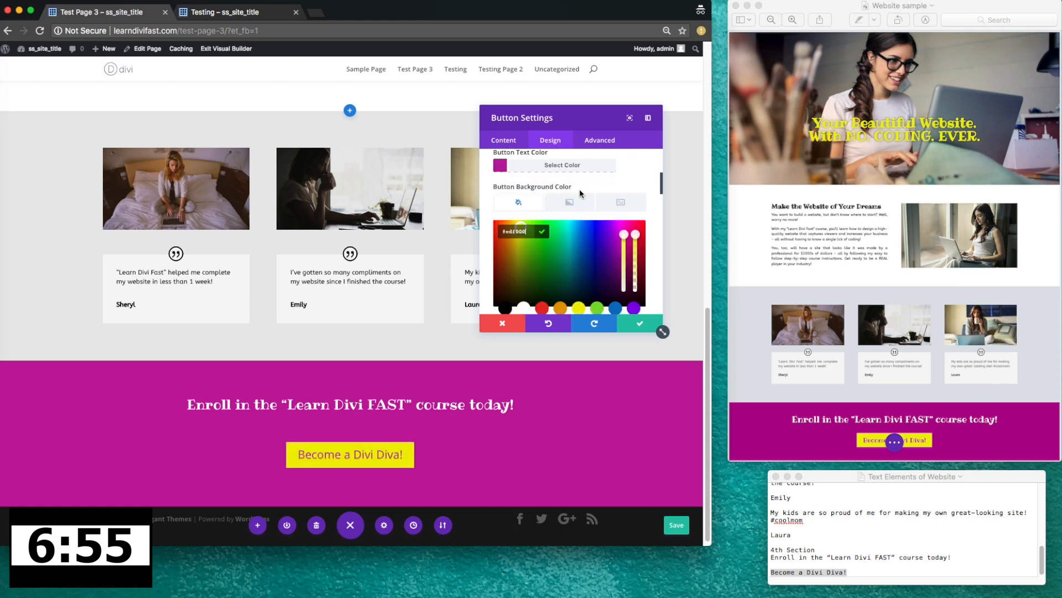
- Set the button font to Ribeye and save the button settings
scroll(539, 238, "down", 3)
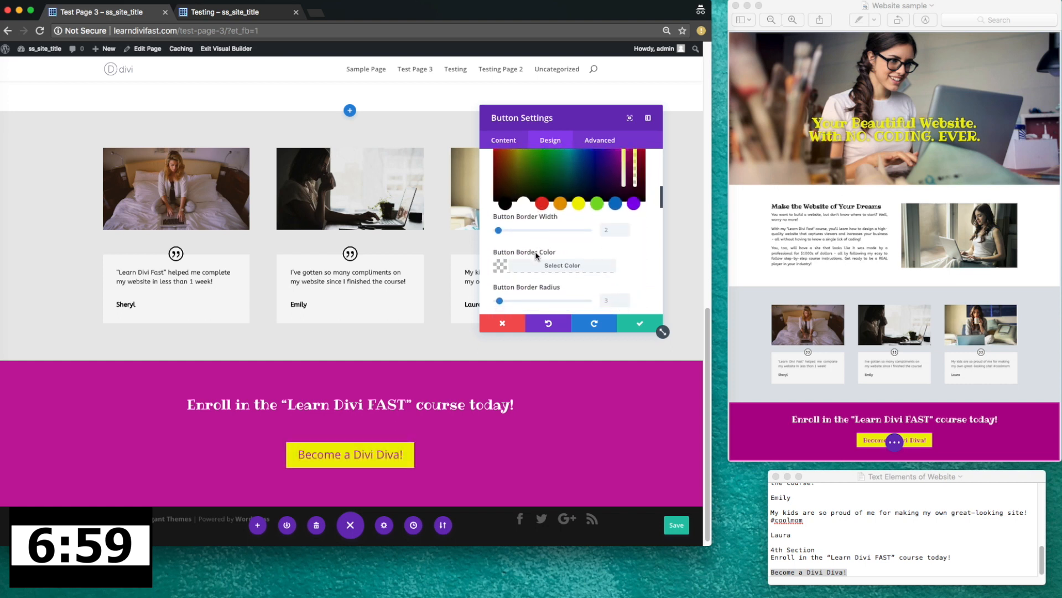
scroll(536, 251, "down", 3)
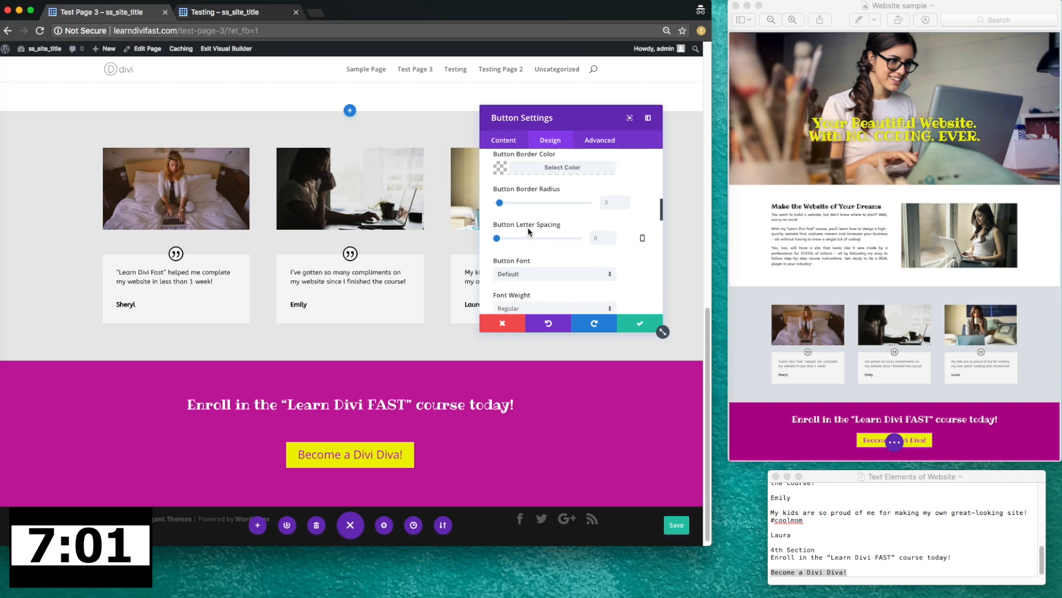
scroll(528, 227, "down", 2)
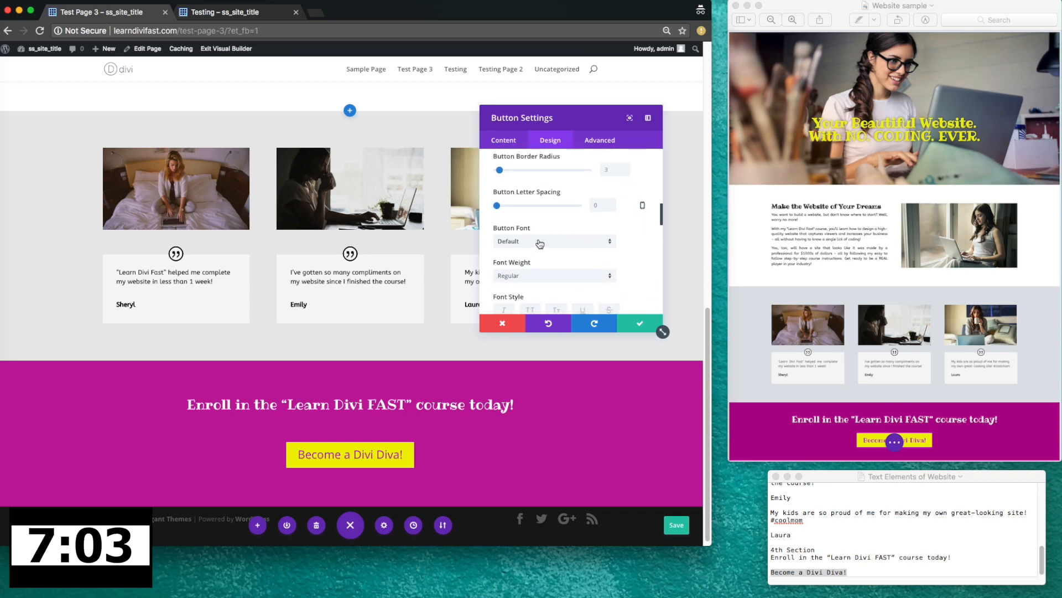
left_click(538, 240)
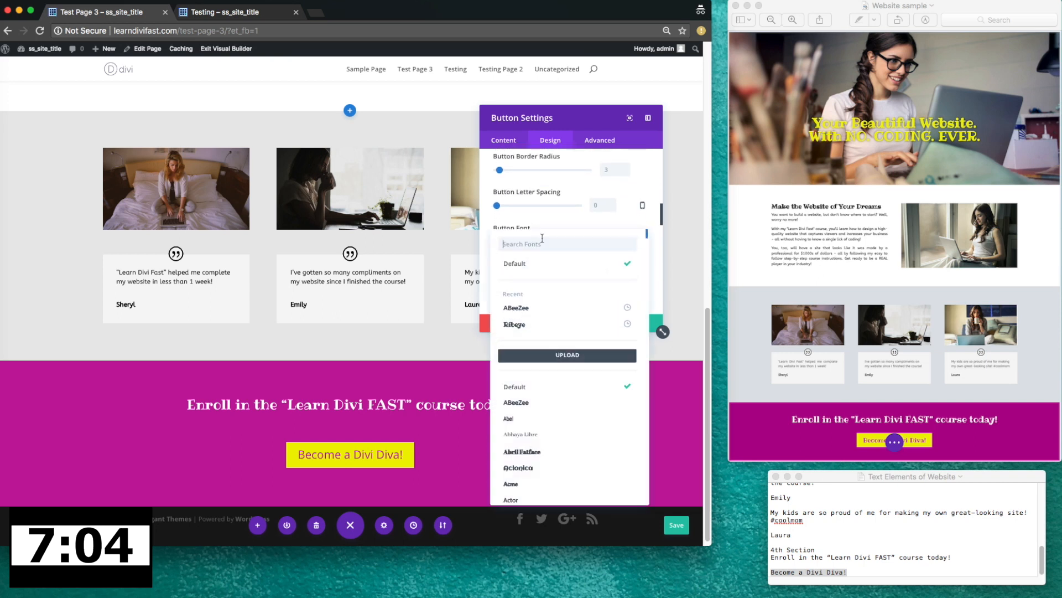
left_click(536, 327)
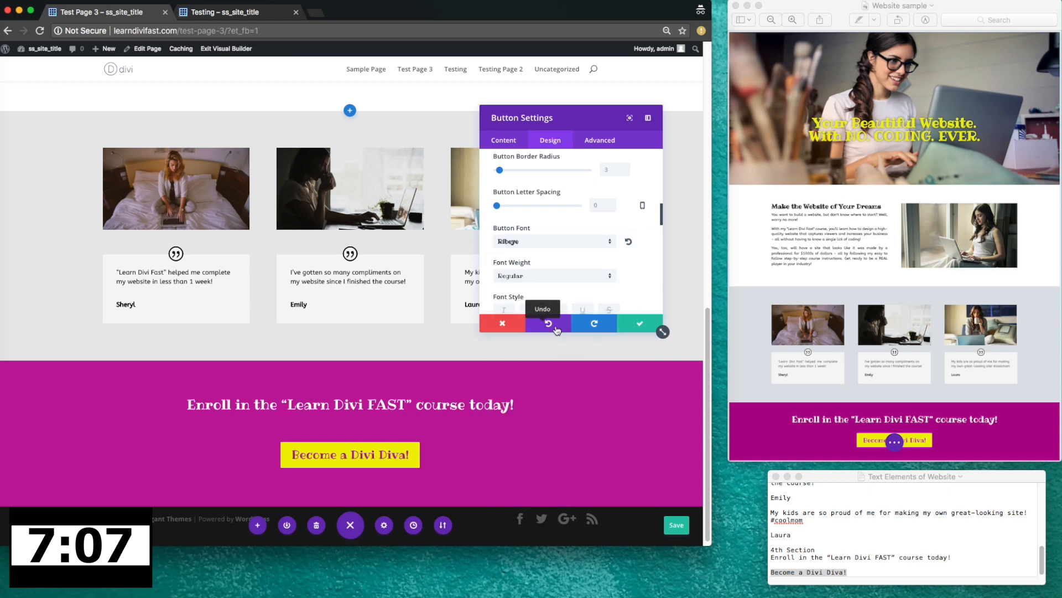
left_click(640, 325)
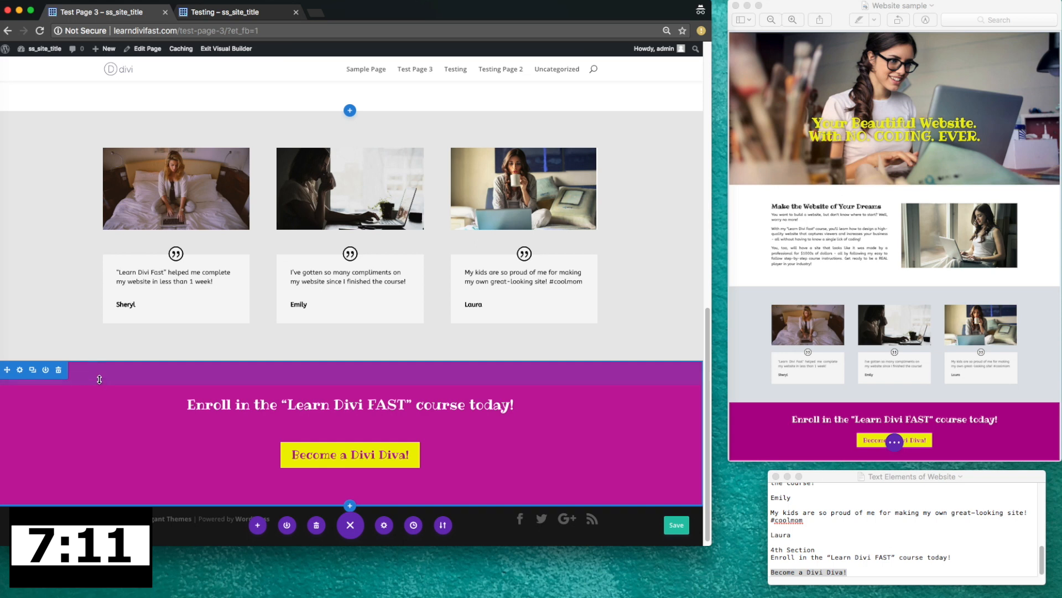
- Tighten the vertical spacing of the magenta section around its heading and button, and save the page
left_click_drag(101, 372, 108, 387)
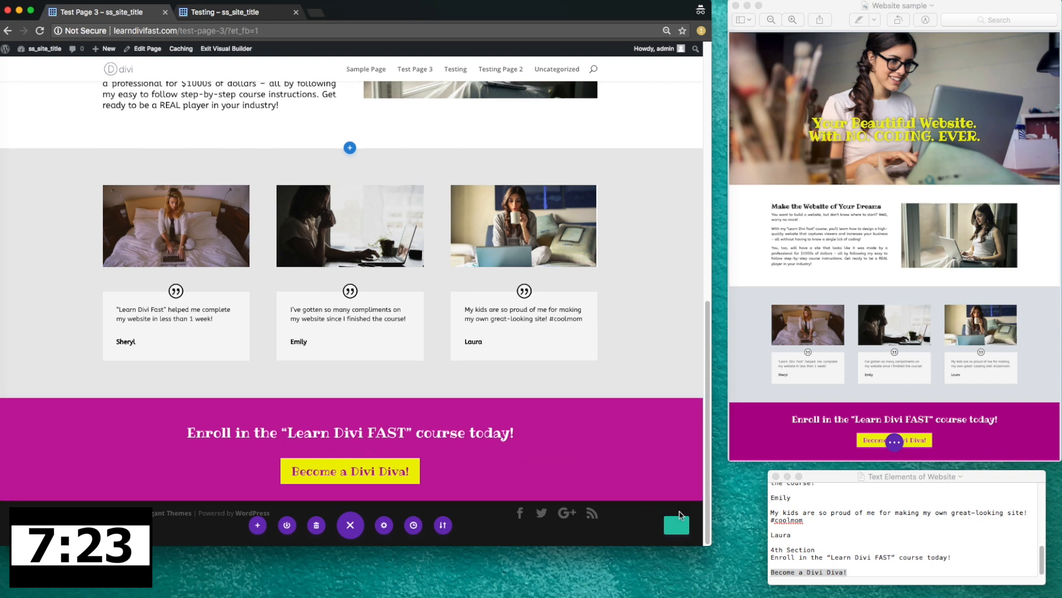
left_click(675, 529)
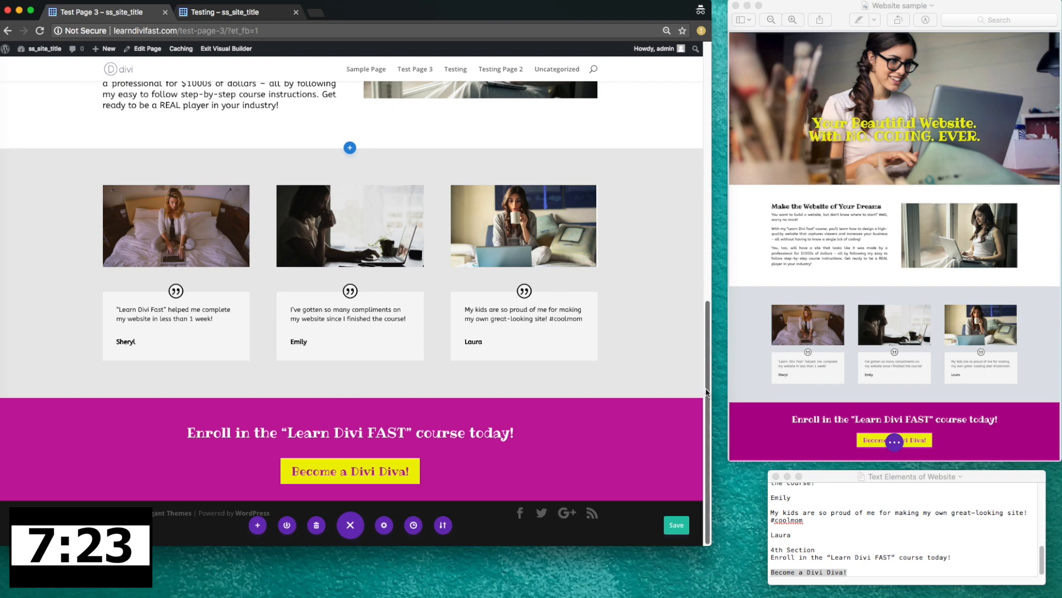
scroll(697, 383, "up", 4)
scroll(724, 338, "up", 9)
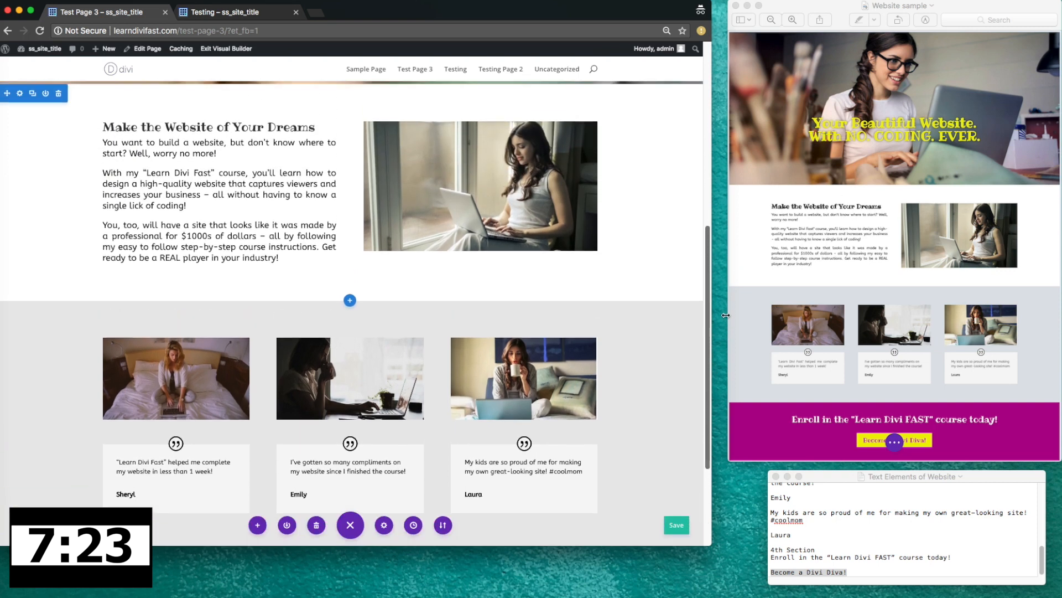
scroll(721, 220, "up", 8)
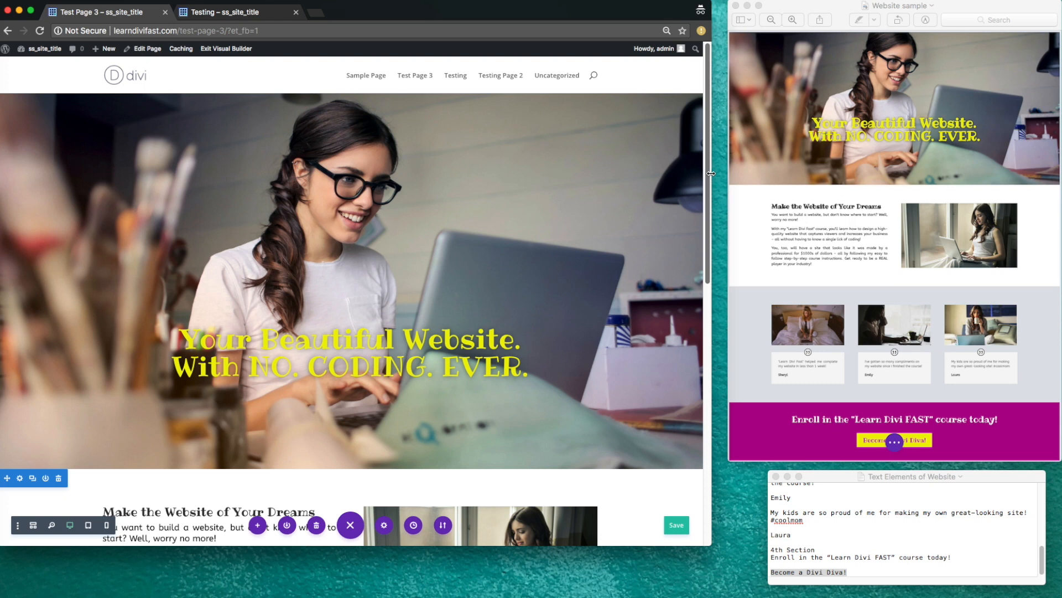
key("super+s")
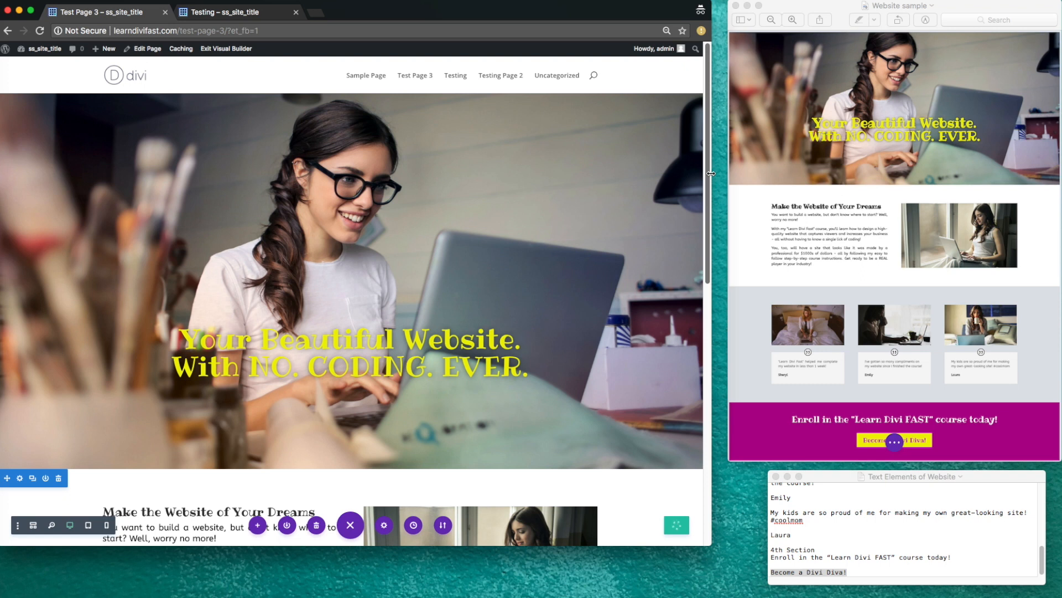